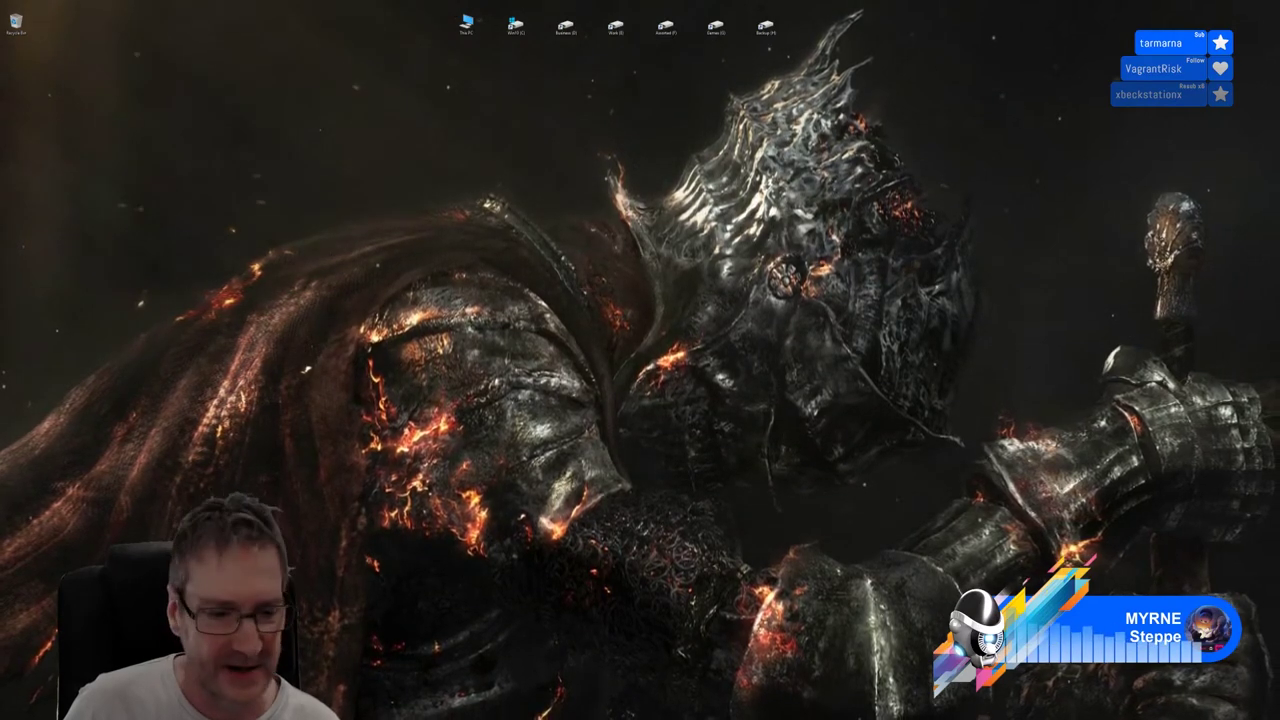
# Switch from the desktop to the running 3ds Max window with the gazebo scene
pyautogui.hotkey('alt', 'Tab')
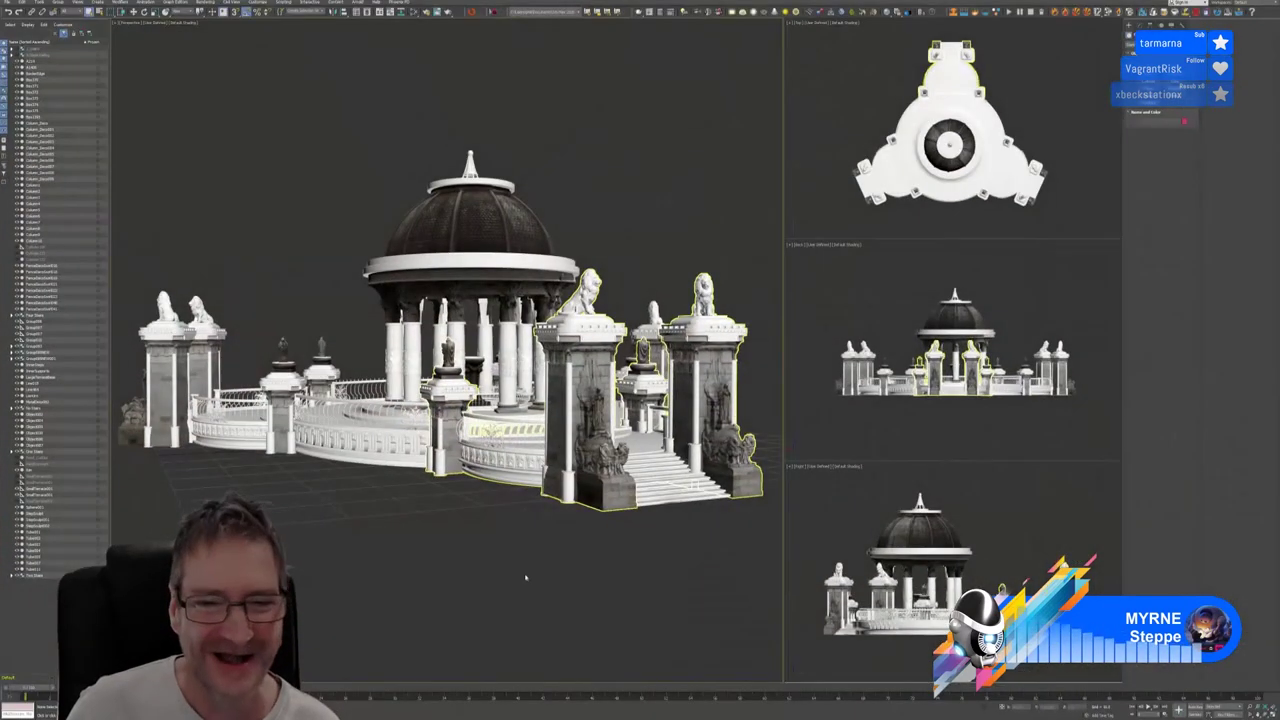
# Clear the selection and select the thin ring under the gazebo dome, orbiting to inspect it
pyautogui.click(492, 566)
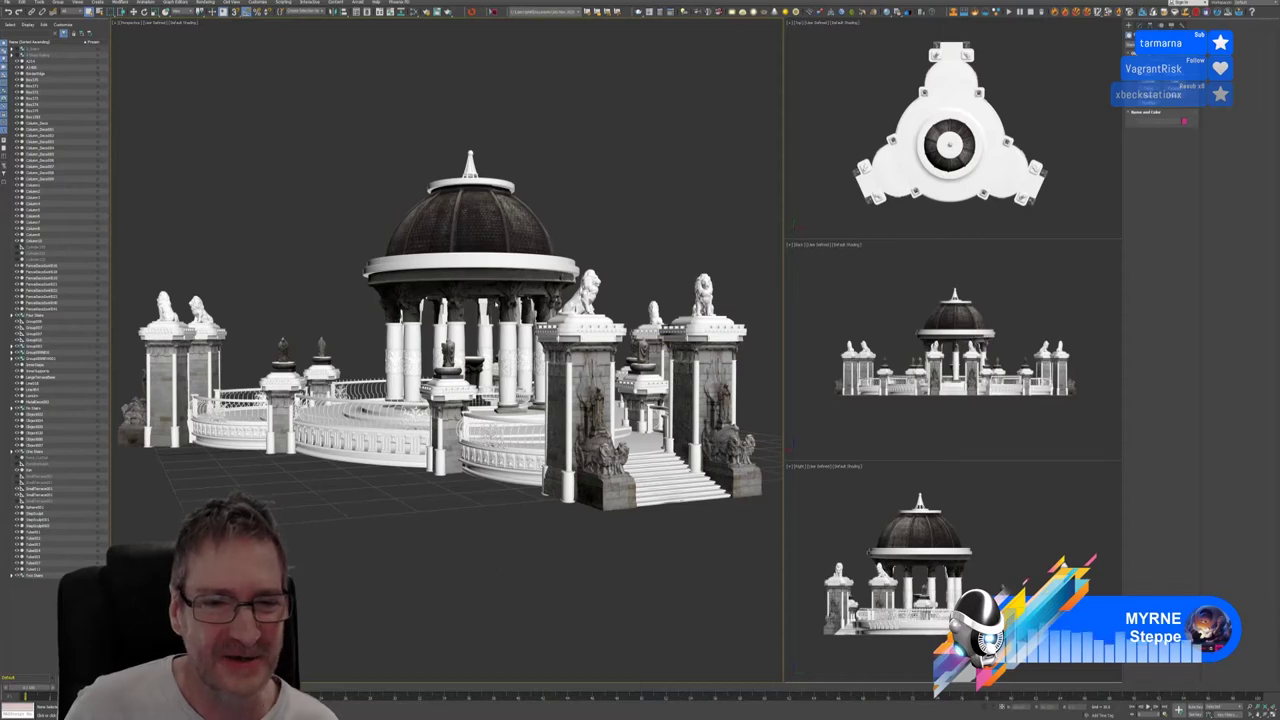
pyautogui.scroll(6, 466, 308)
pyautogui.moveTo(437, 337); pyautogui.dragTo(432, 302, button='middle')
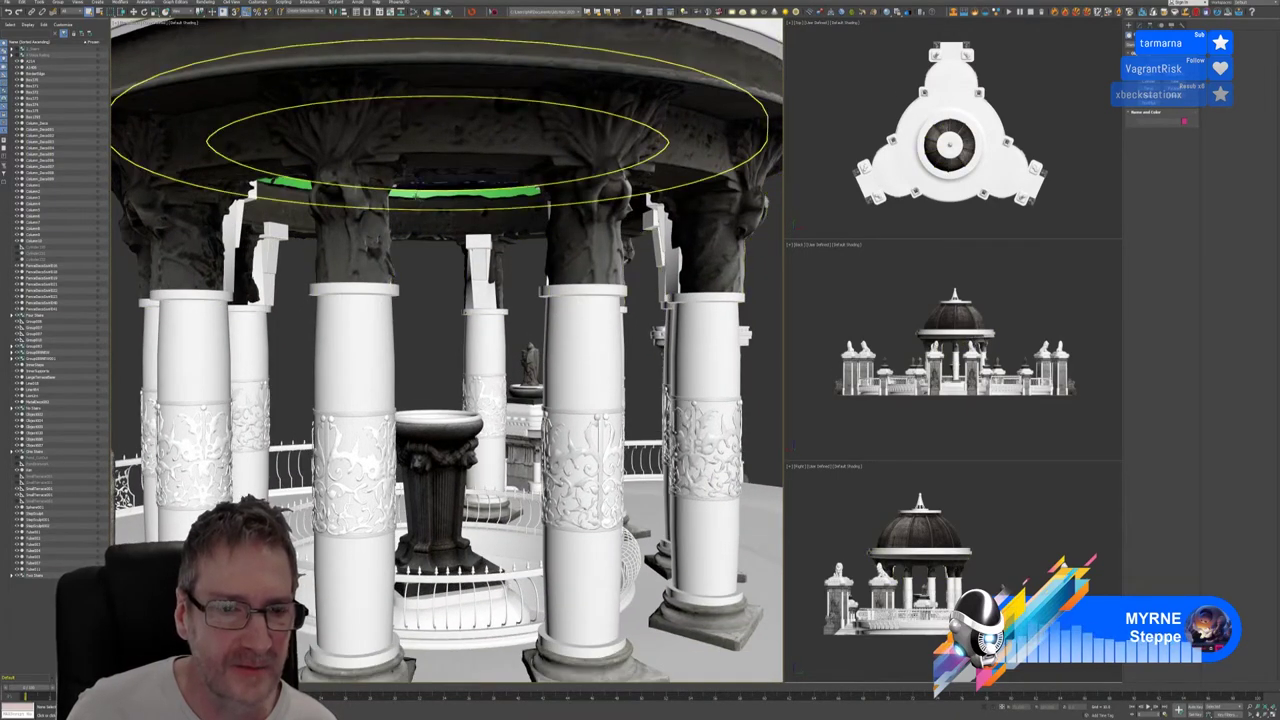
pyautogui.click(430, 196)
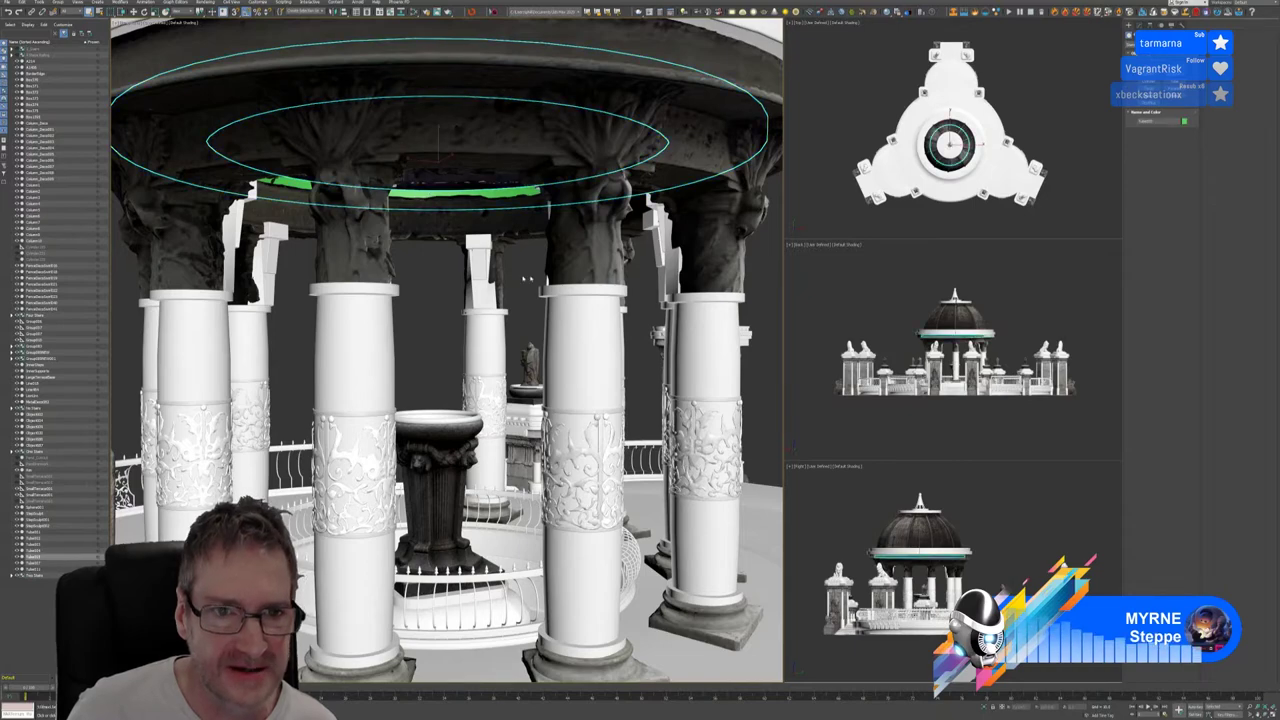
pyautogui.keyDown('alt'); pyautogui.moveTo(525, 279); pyautogui.dragTo(389, 163, button='middle'); pyautogui.keyUp('alt')
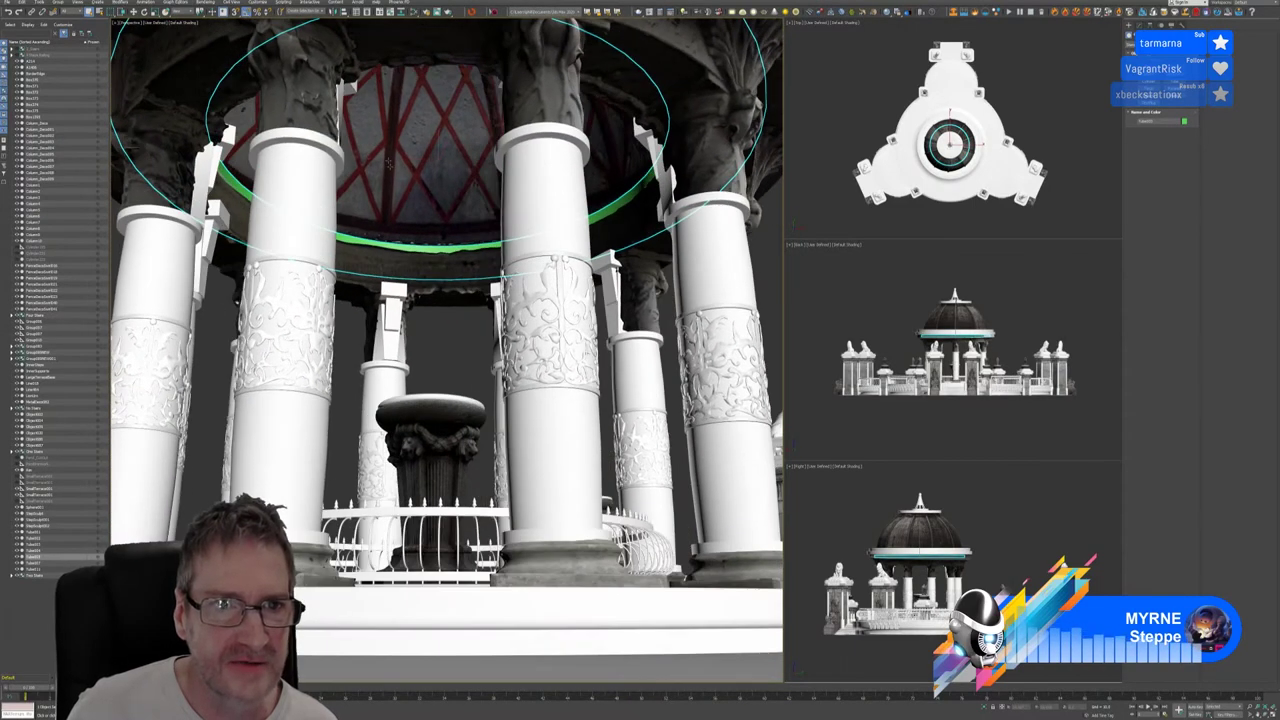
pyautogui.scroll(8, 389, 163)
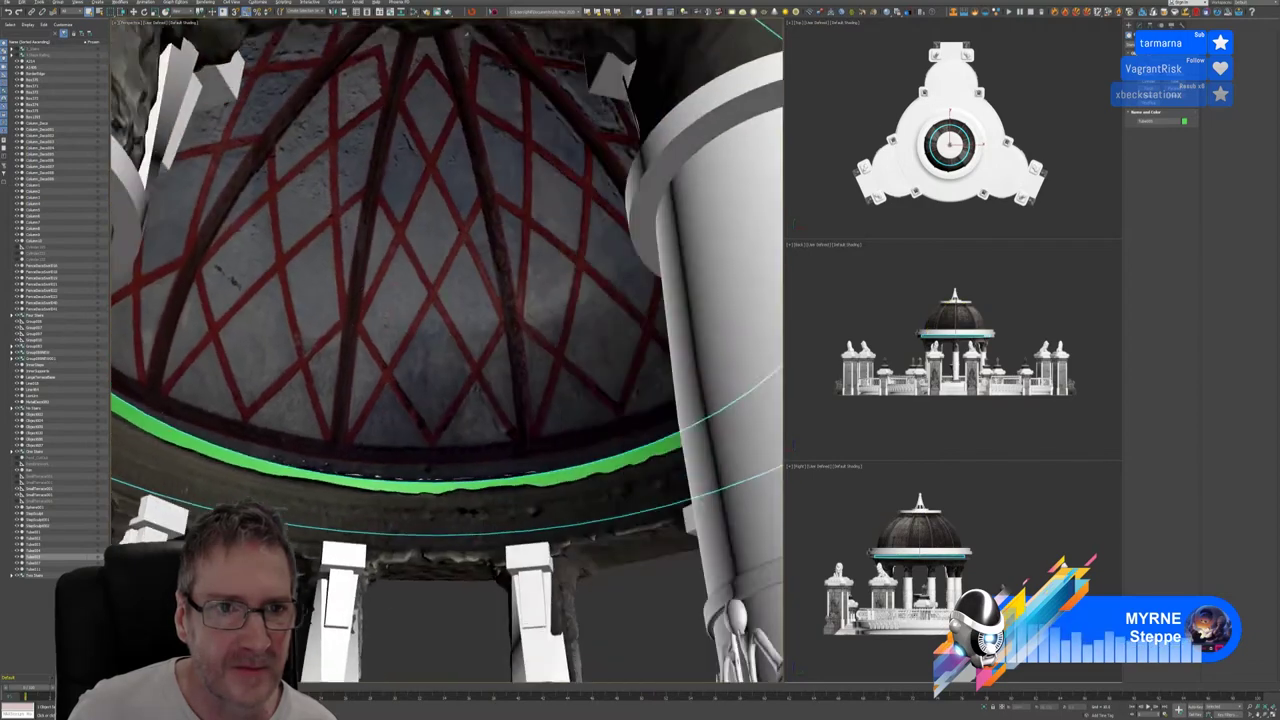
pyautogui.scroll(-10, 443, 444)
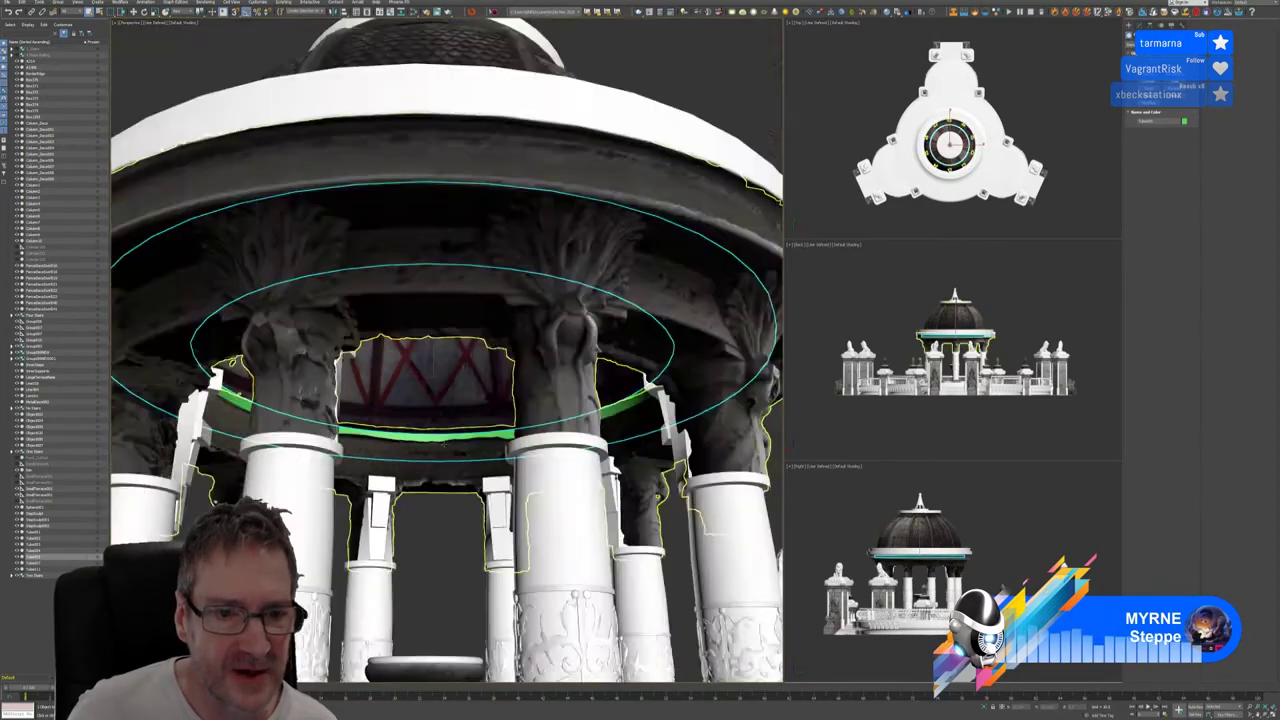
pyautogui.keyDown('alt'); pyautogui.moveTo(443, 444); pyautogui.dragTo(343, 251, button='middle'); pyautogui.keyUp('alt')
pyautogui.scroll(-8, 383, 183)
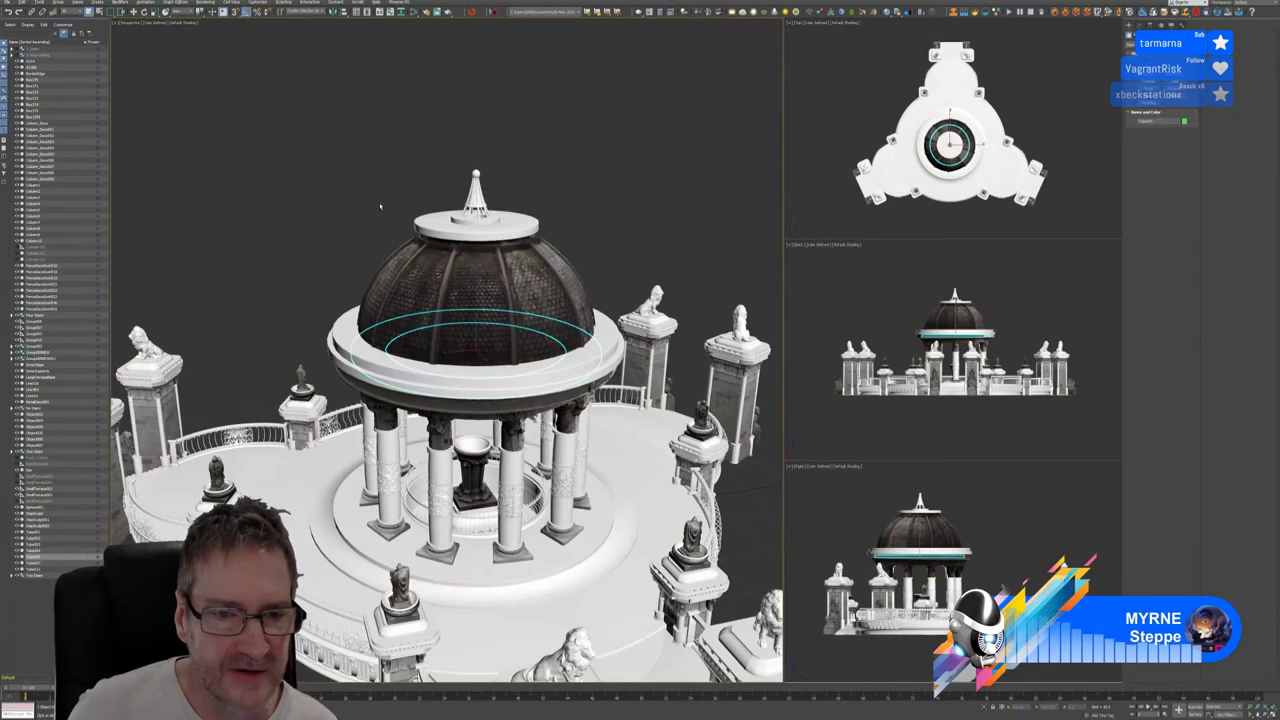
pyautogui.keyDown('alt'); pyautogui.moveTo(380, 207); pyautogui.dragTo(544, 197, button='middle'); pyautogui.keyUp('alt')
pyautogui.scroll(-5, 378, 172)
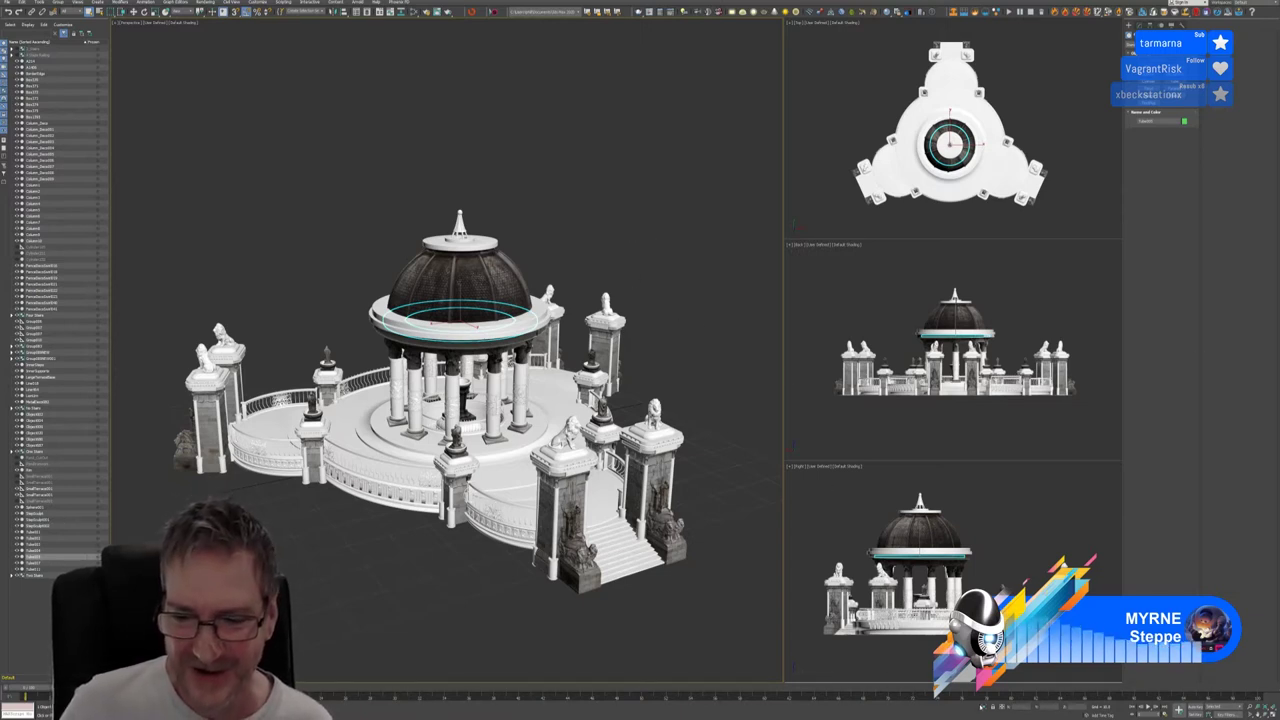
# Isolate the dome ring with Alt+Q and show its parameters in the Modify panel
pyautogui.hotkey('alt', 'q')
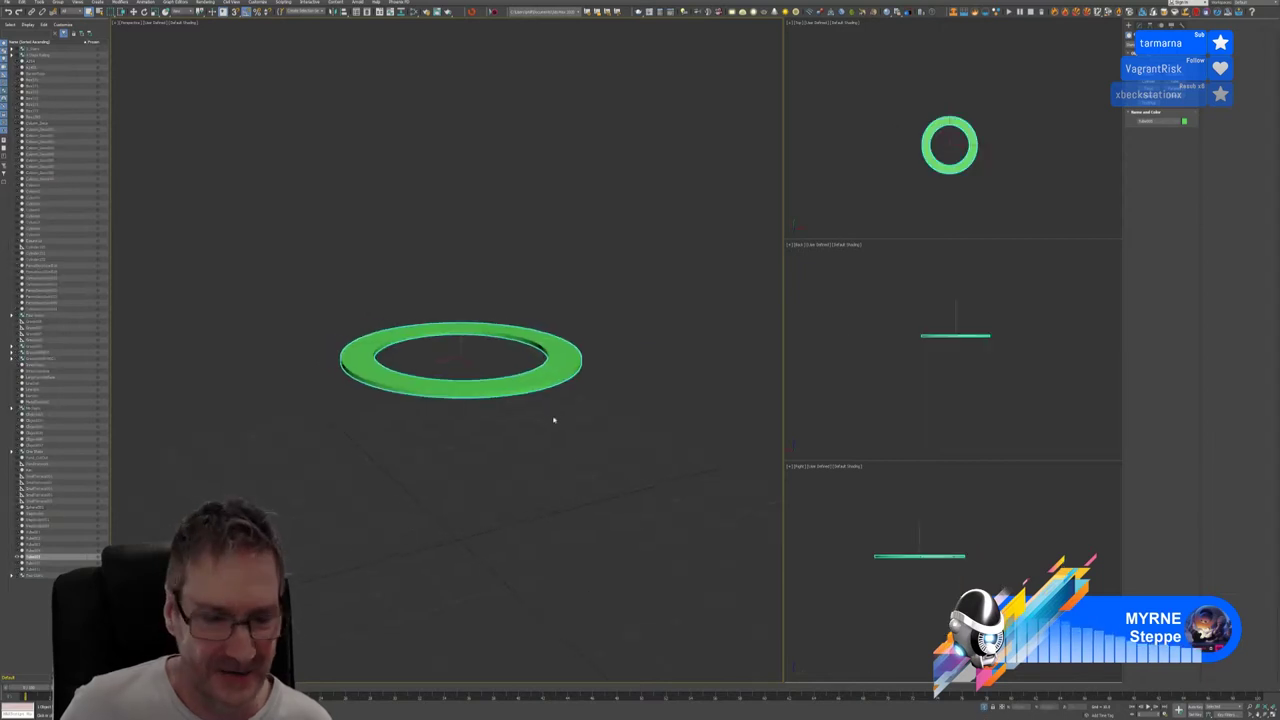
pyautogui.keyDown('alt'); pyautogui.moveTo(526, 414); pyautogui.dragTo(443, 331, button='middle'); pyautogui.keyUp('alt')
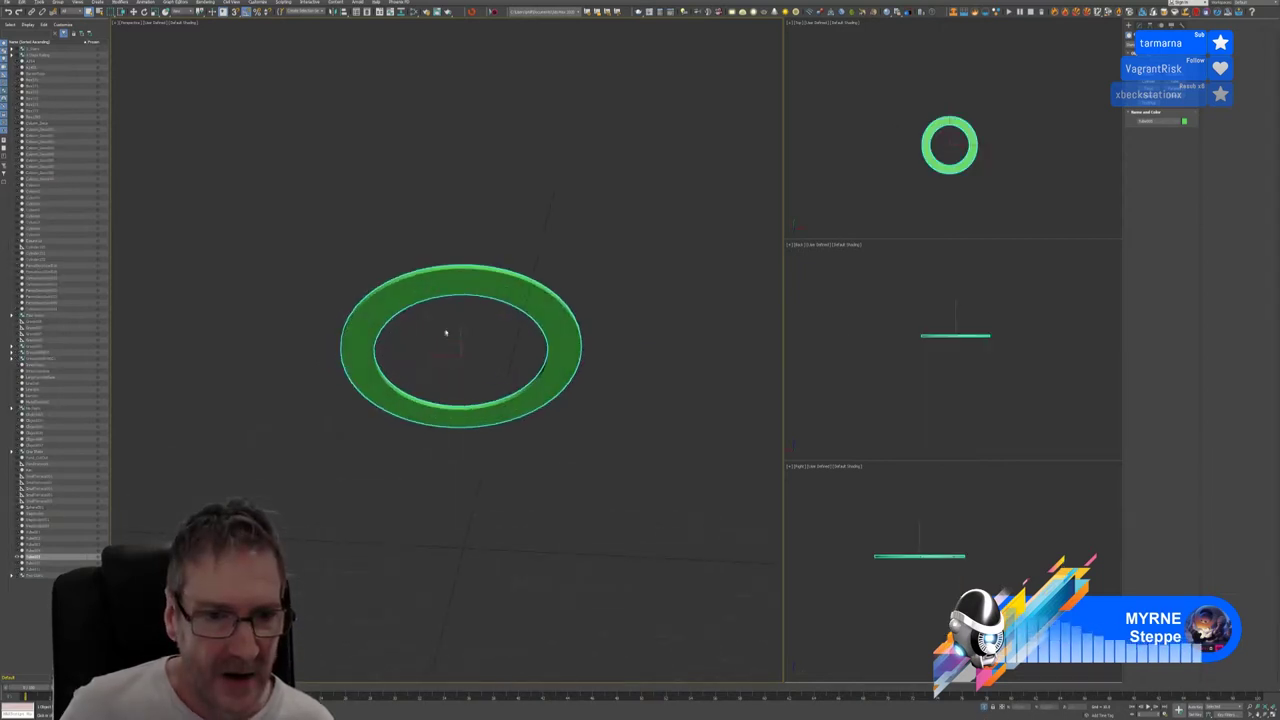
pyautogui.scroll(3, 462, 322)
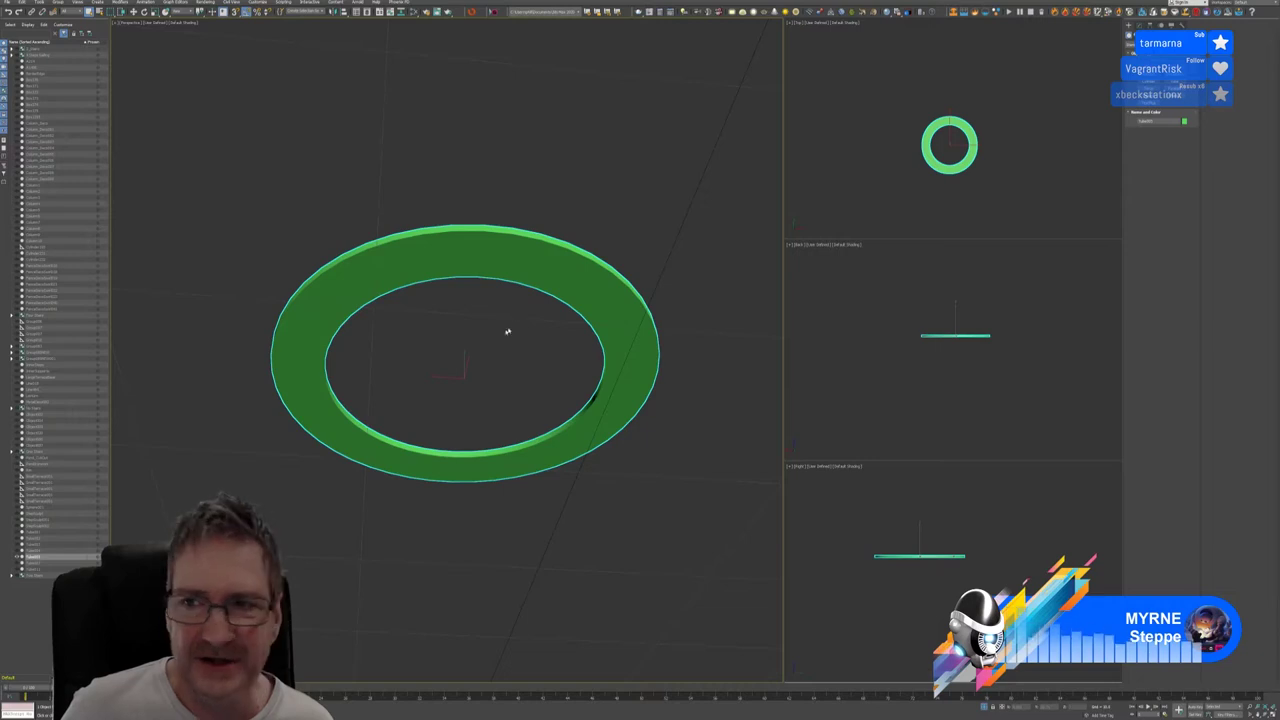
pyautogui.click(1140, 26)
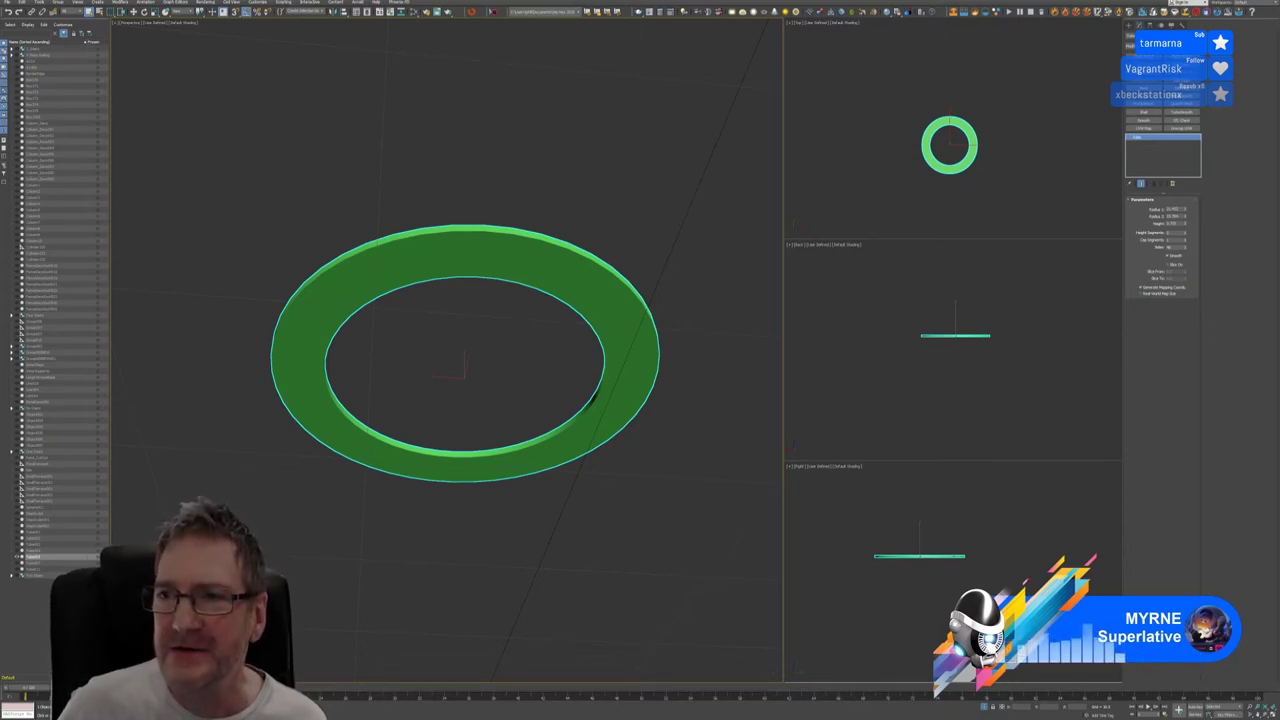
# Add a Chamfer modifier to the dome ring from the Modifier List
pyautogui.click(1160, 95)
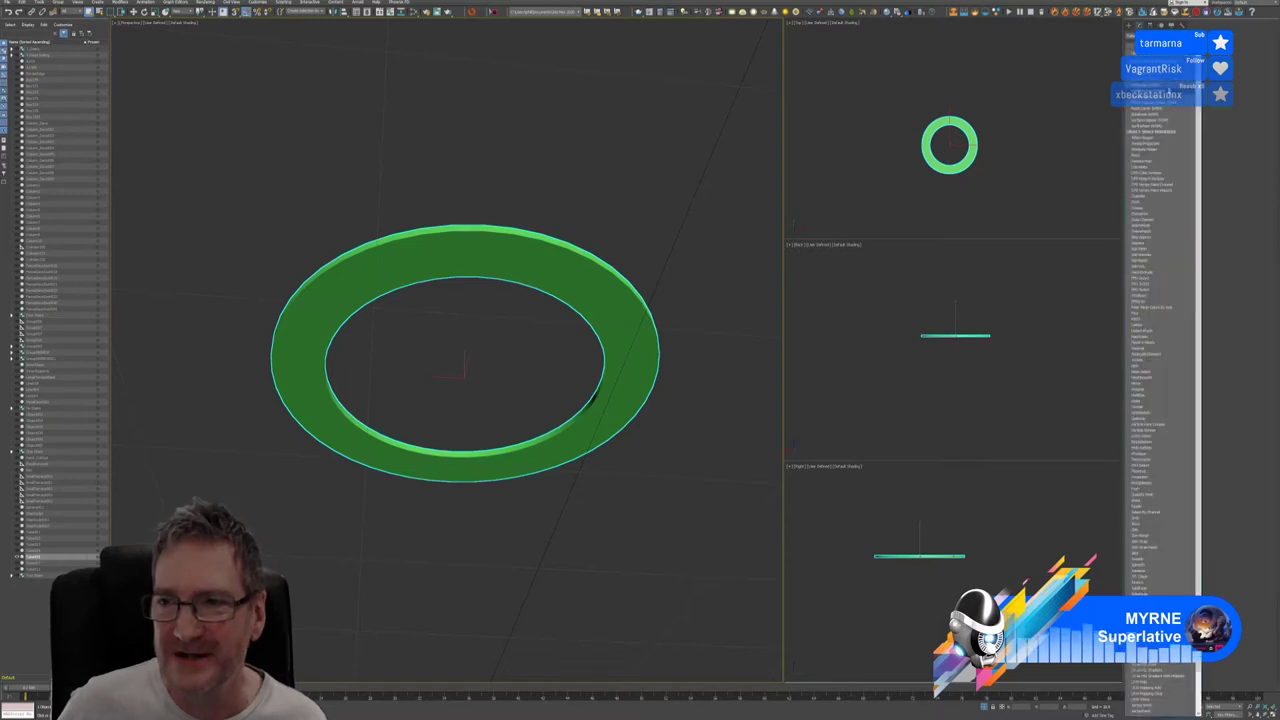
pyautogui.click(1143, 196)
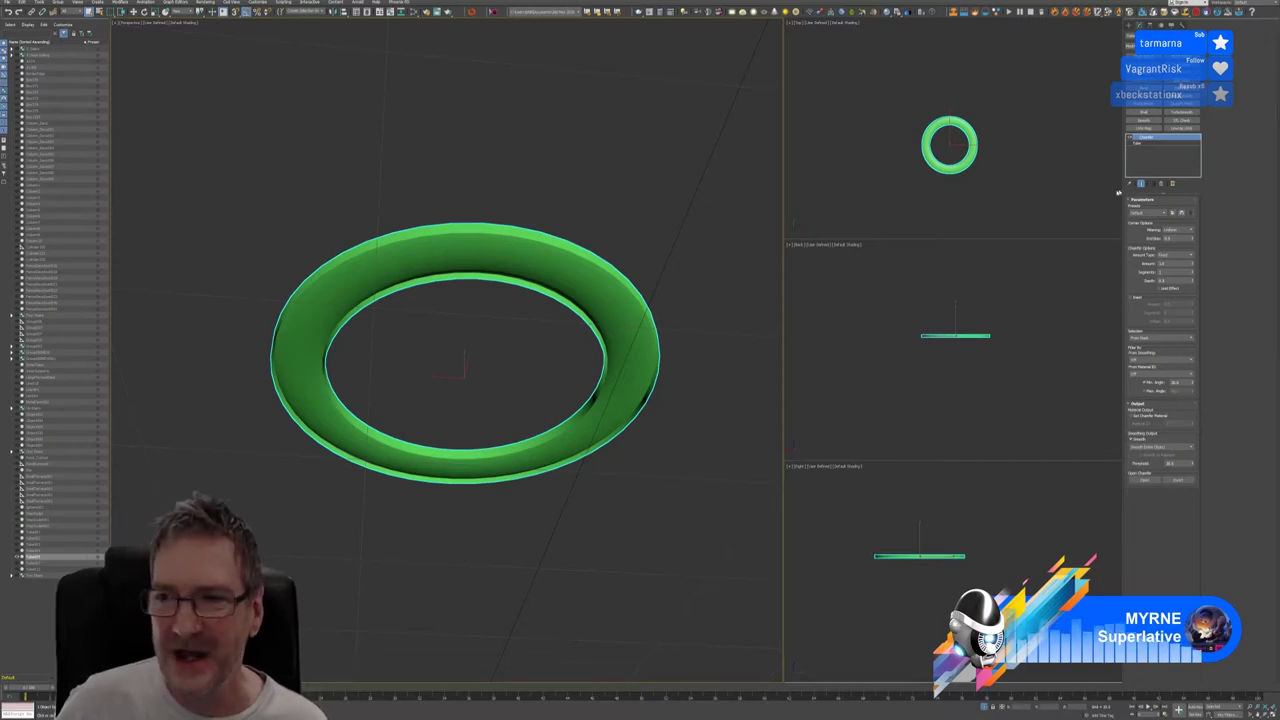
# Review the chamfer's mitering and amount type options and choose a new amount type
pyautogui.click(1190, 230)
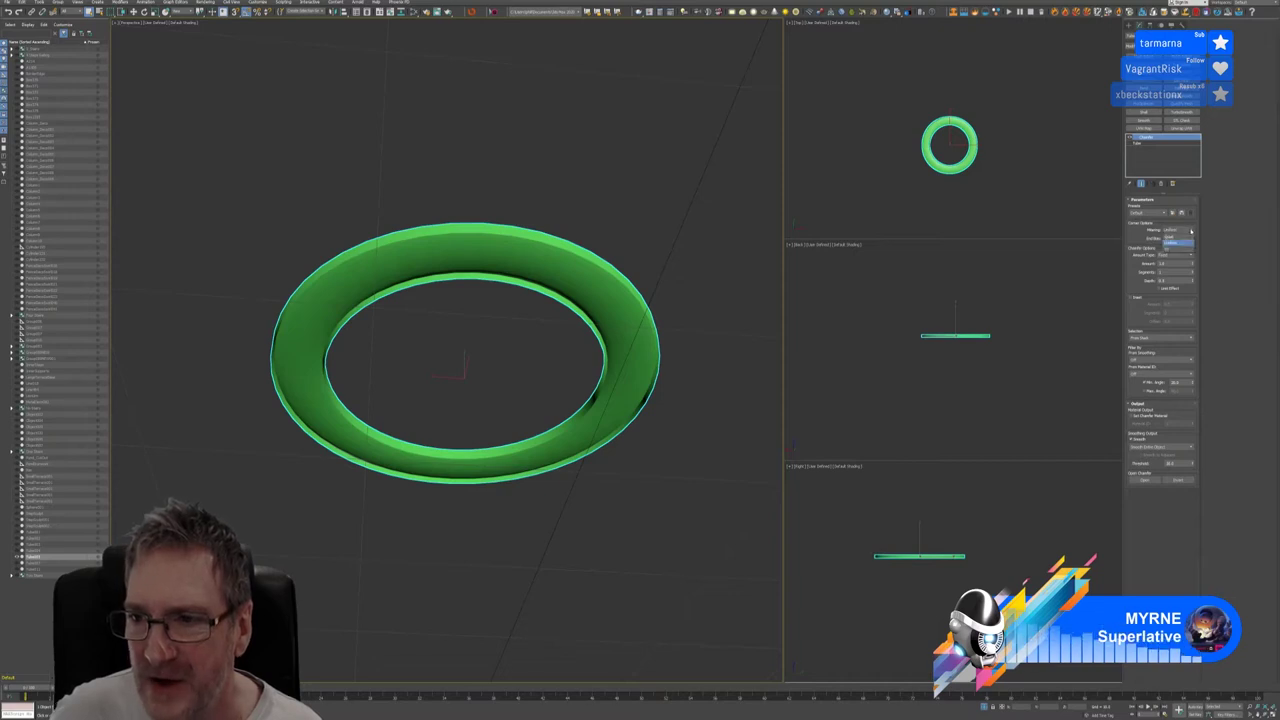
pyautogui.click(1191, 231)
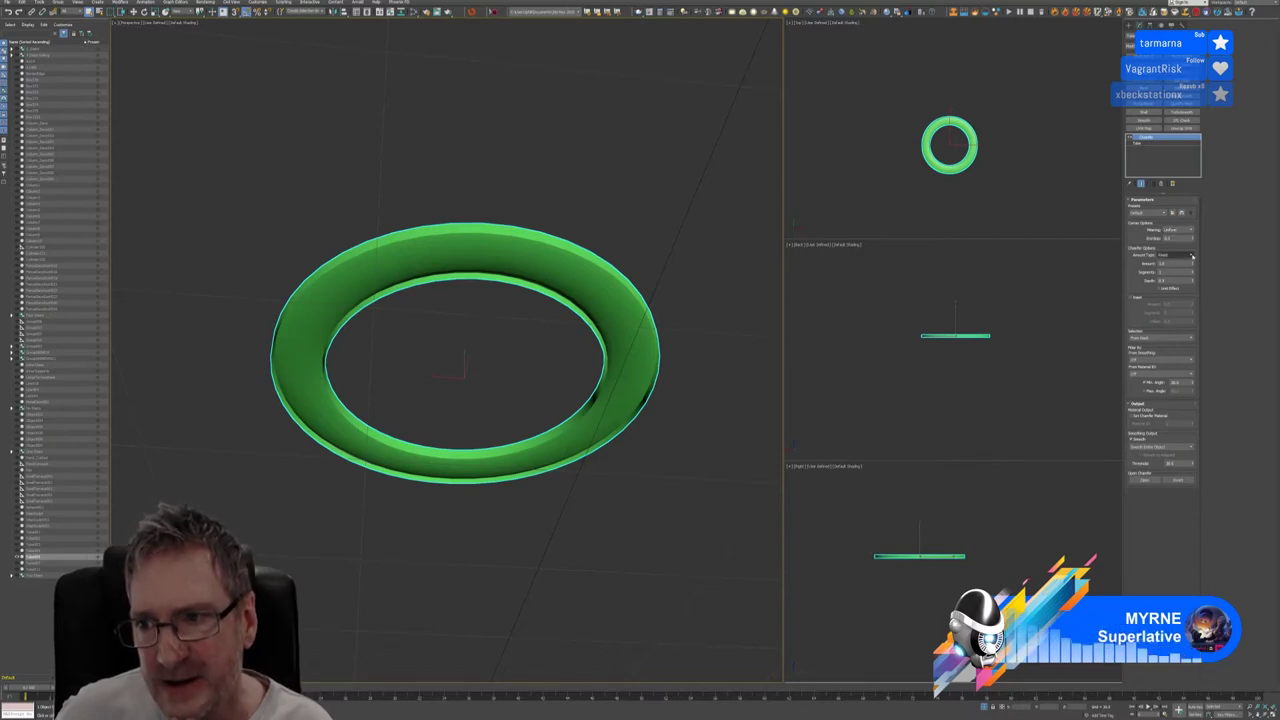
pyautogui.click(1192, 257)
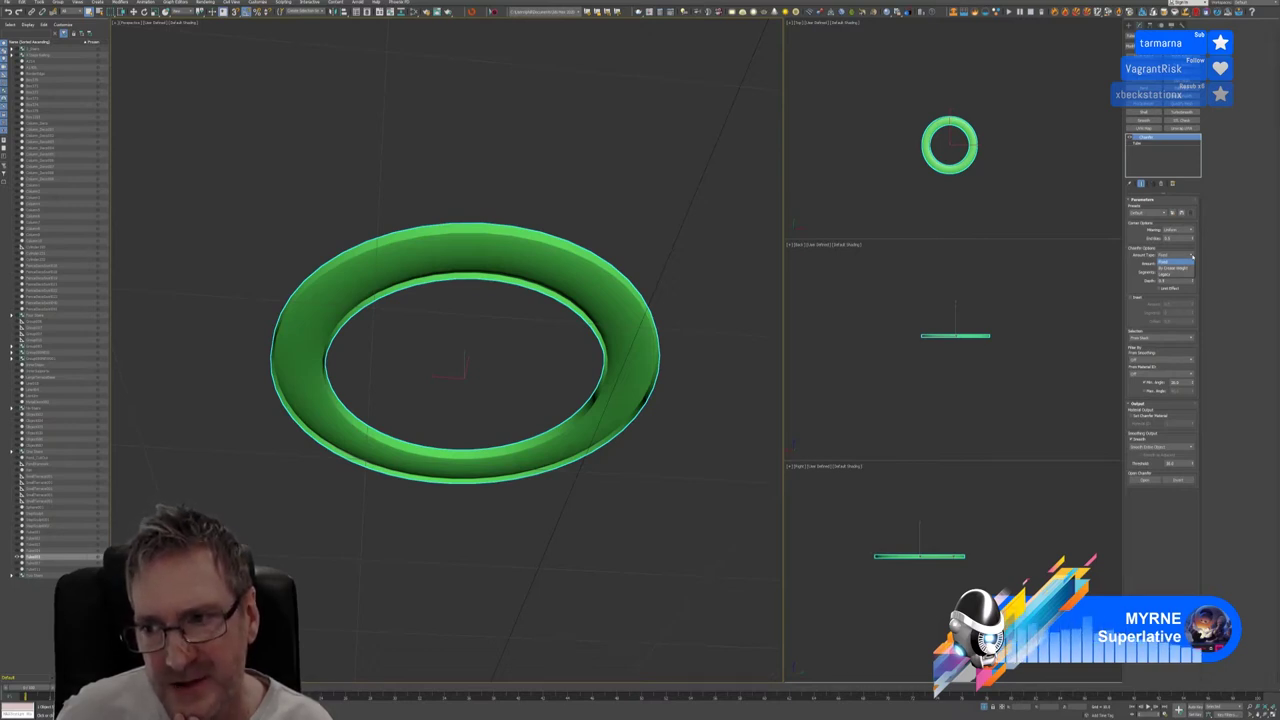
pyautogui.click(1192, 257)
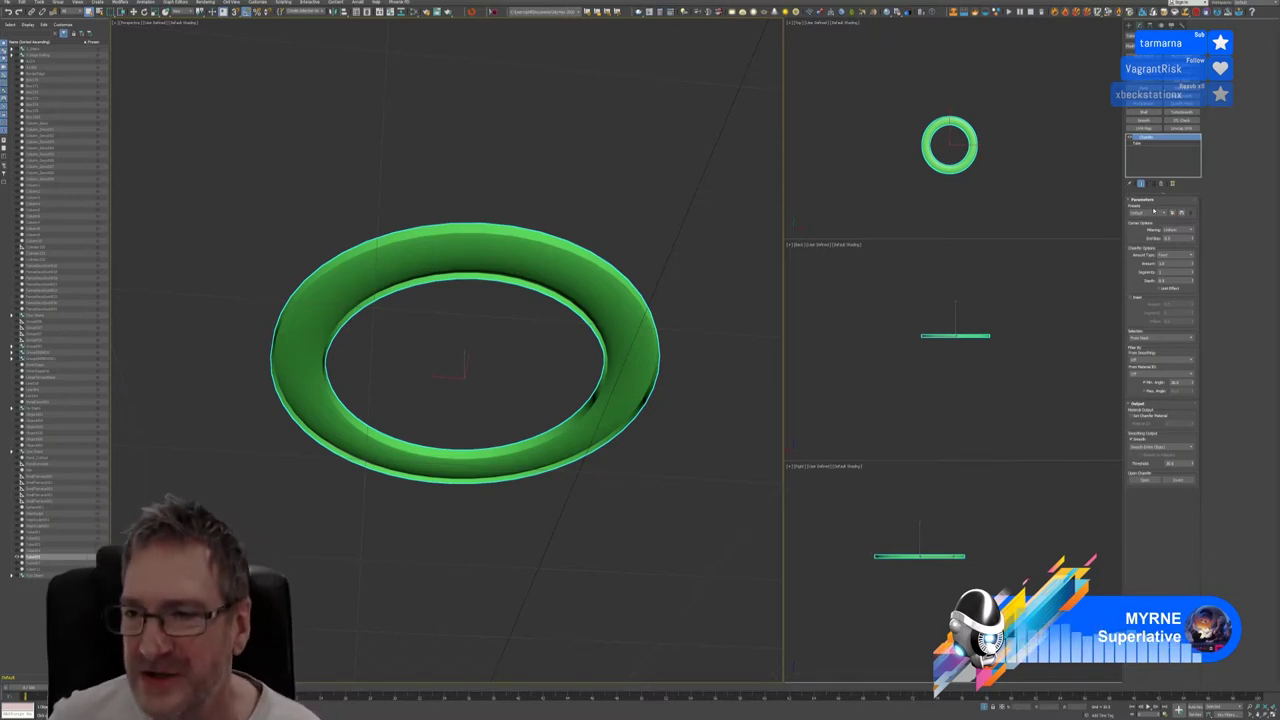
pyautogui.click(1189, 256)
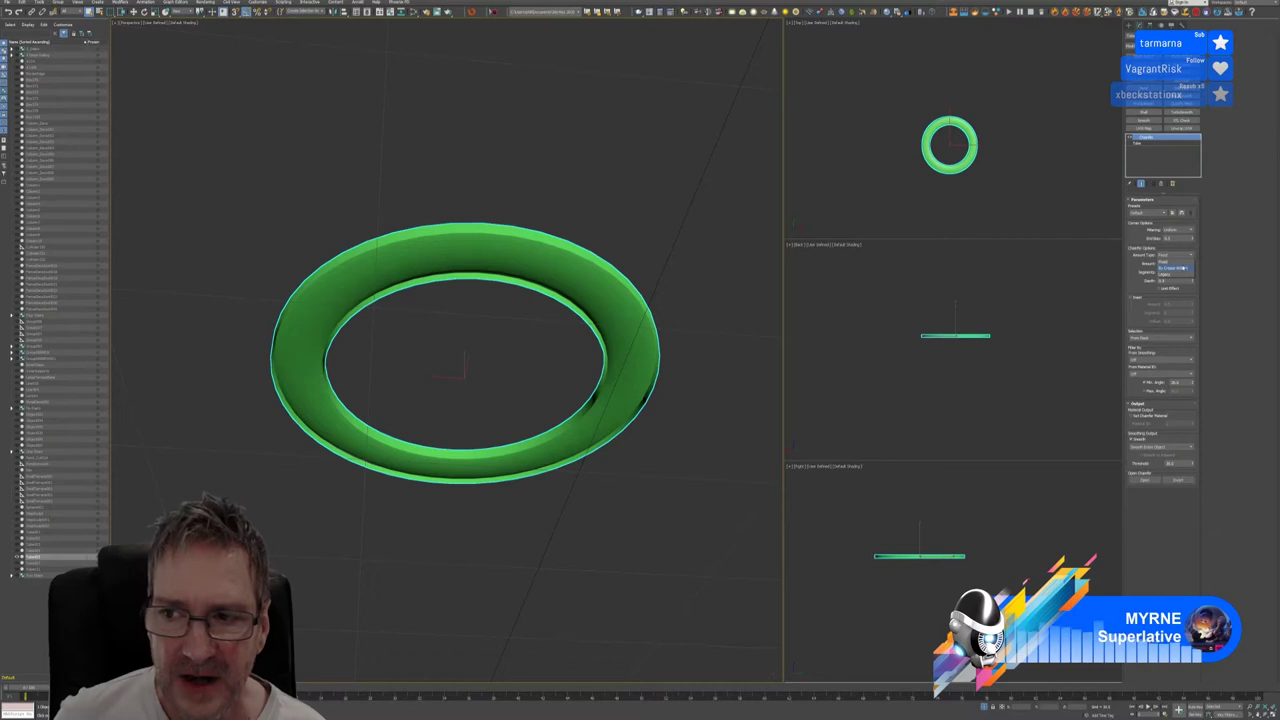
pyautogui.click(1188, 268)
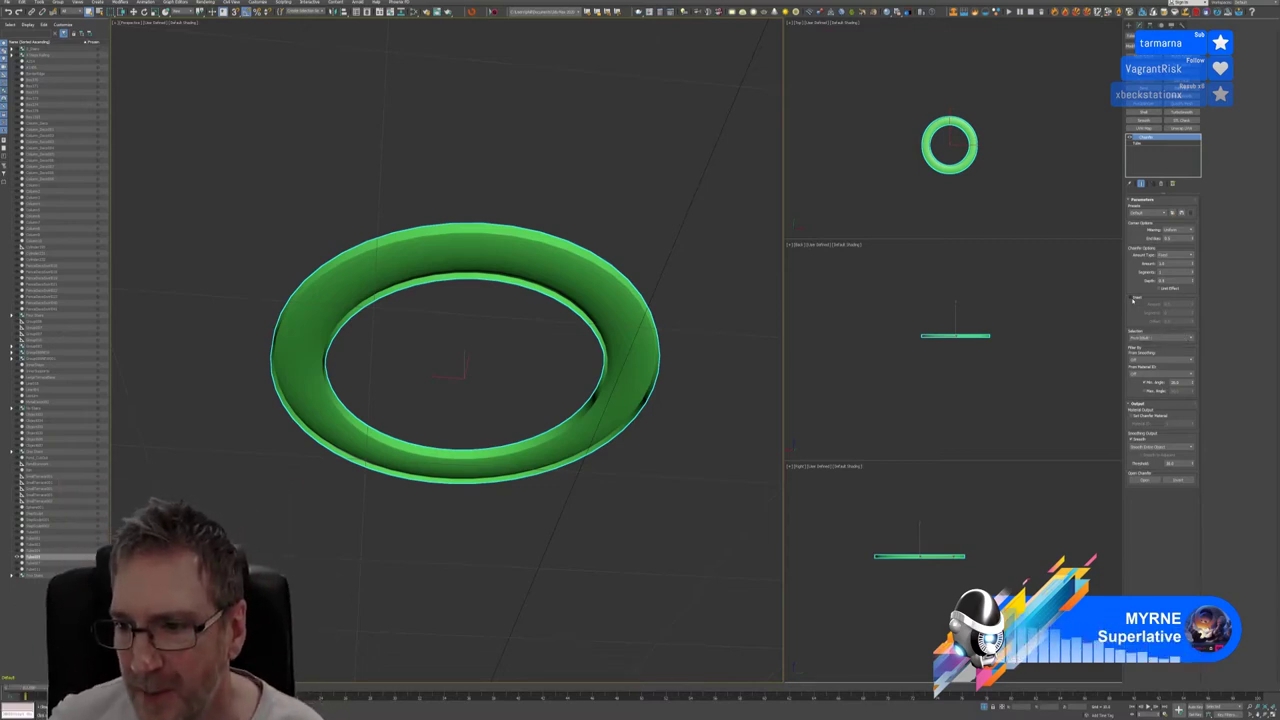
# Change the chamfer's edge Selection method and its Filter By option
pyautogui.click(1191, 340)
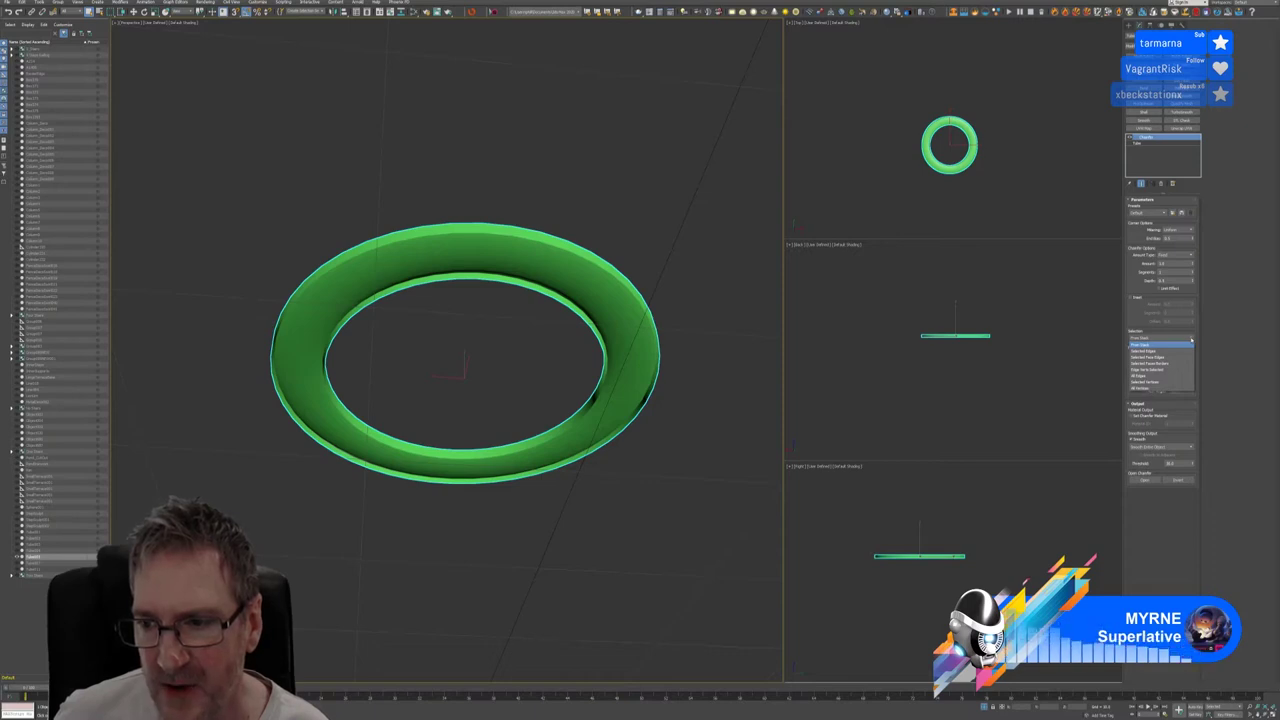
pyautogui.click(1191, 344)
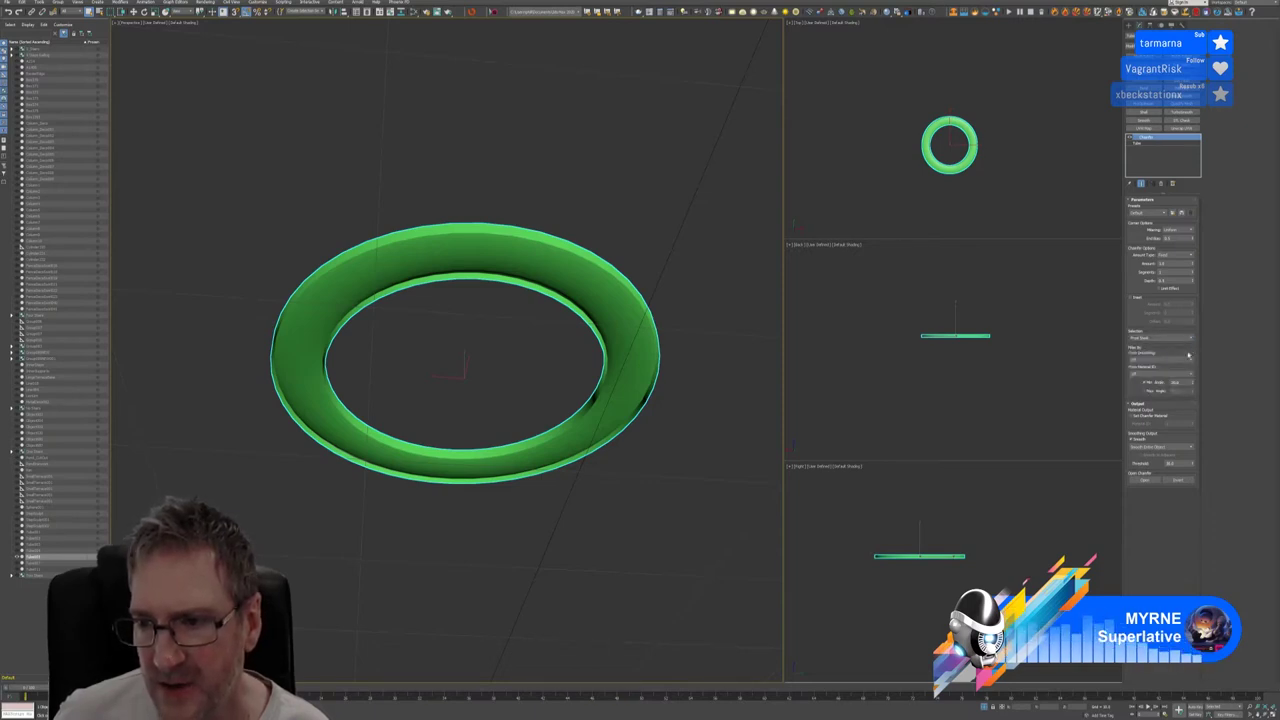
pyautogui.click(1188, 361)
pyautogui.click(1188, 364)
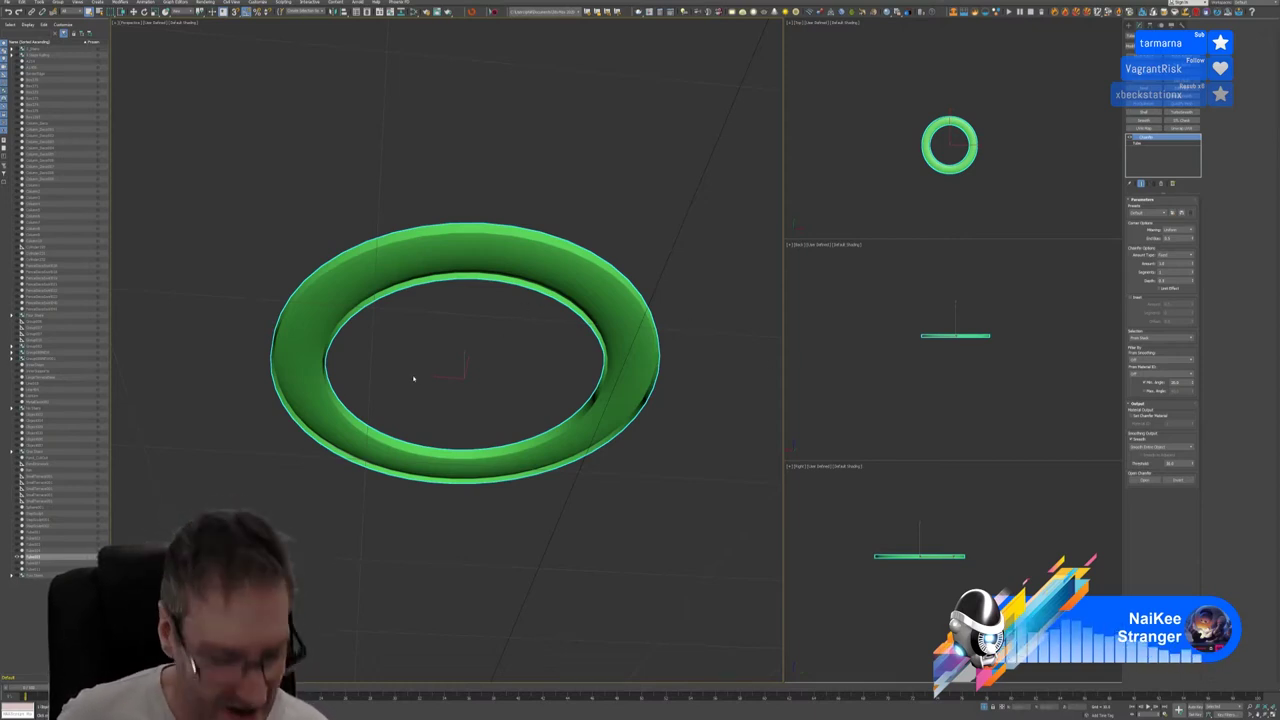
# Orbit and zoom in on the ring's top face to inspect the bevelled rims
pyautogui.keyDown('alt'); pyautogui.moveTo(425, 363); pyautogui.dragTo(410, 407, button='middle'); pyautogui.keyUp('alt')
pyautogui.scroll(3, 430, 340)
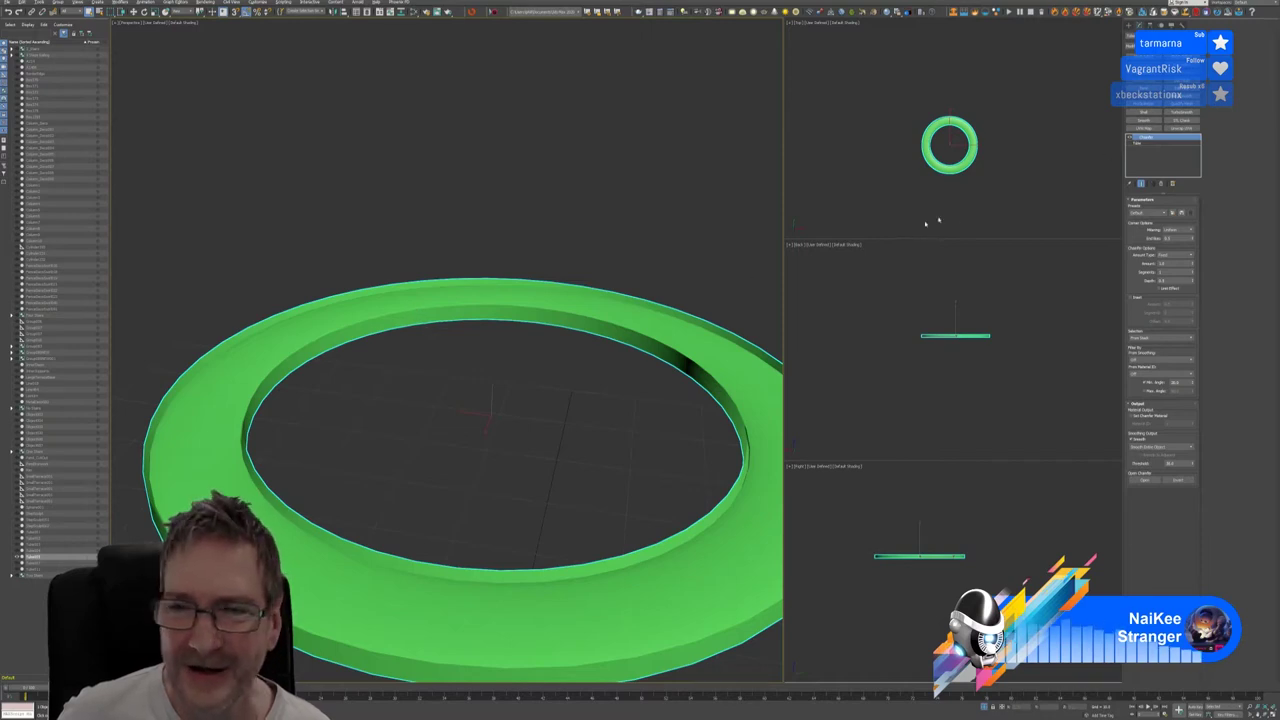
# Delete the Chamfer modifier from the ring's modifier stack
pyautogui.click(1161, 184)
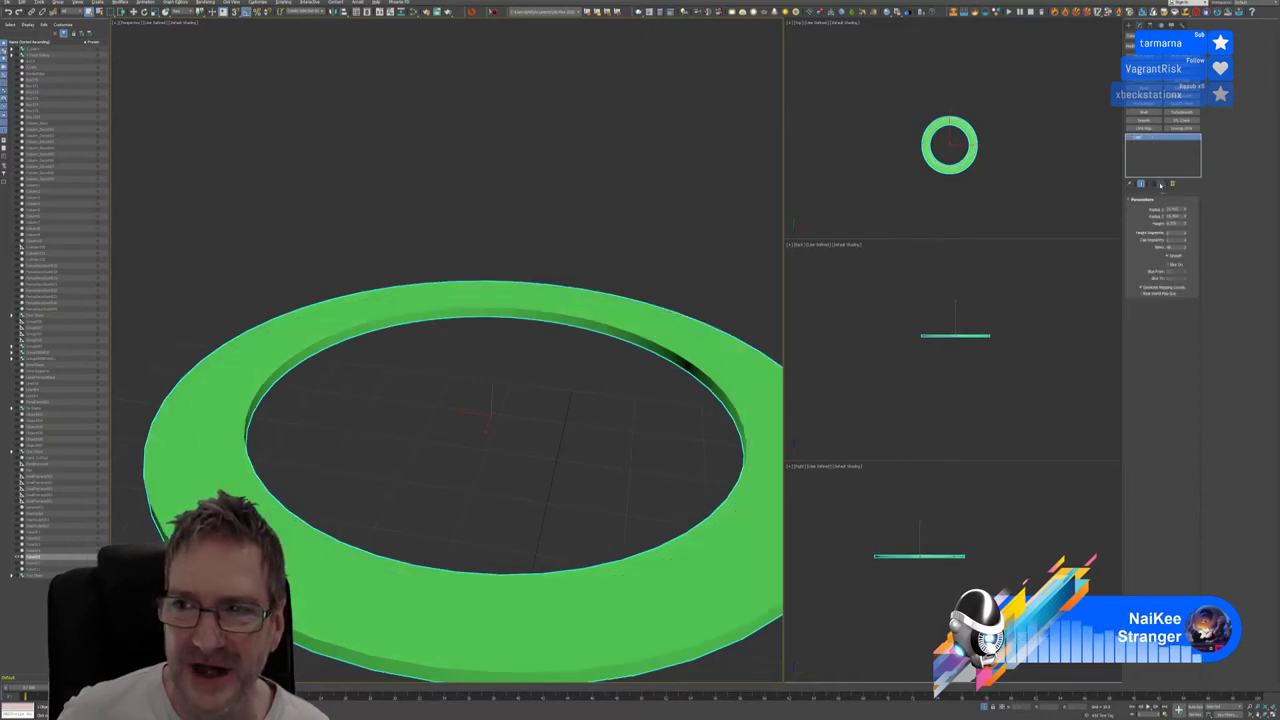
pyautogui.rightClick(1146, 140)
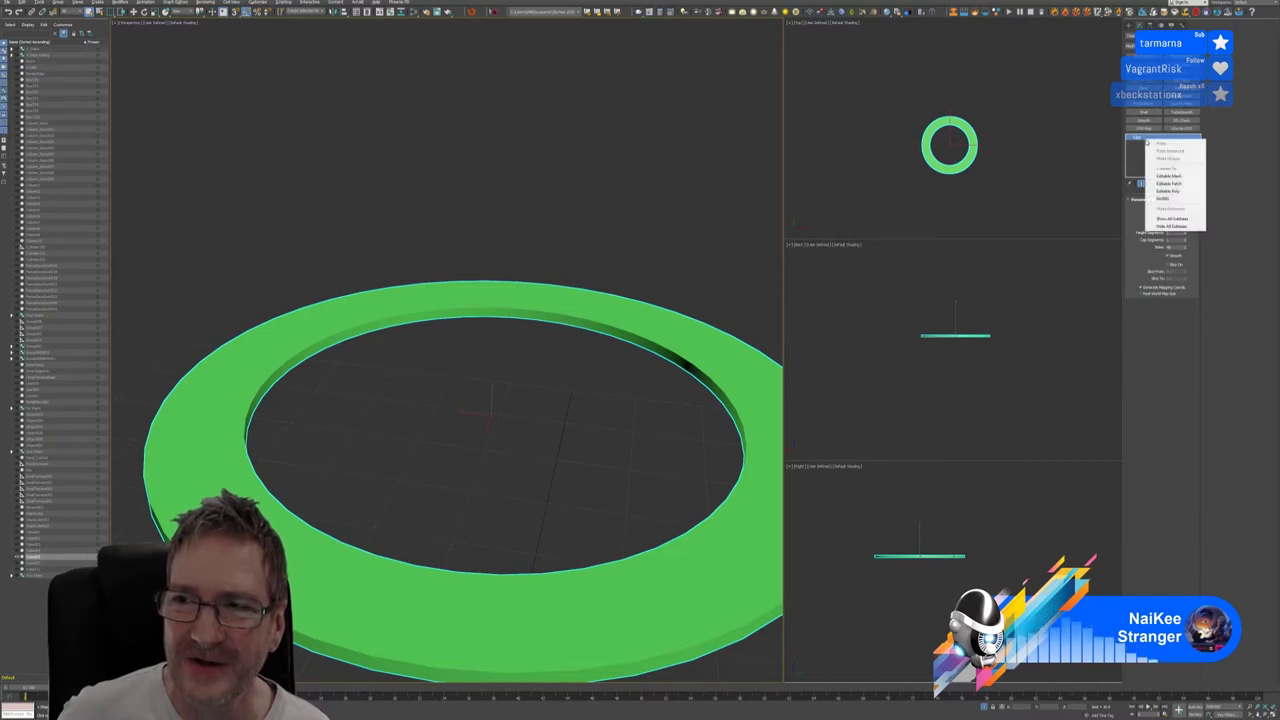
pyautogui.click(1205, 289)
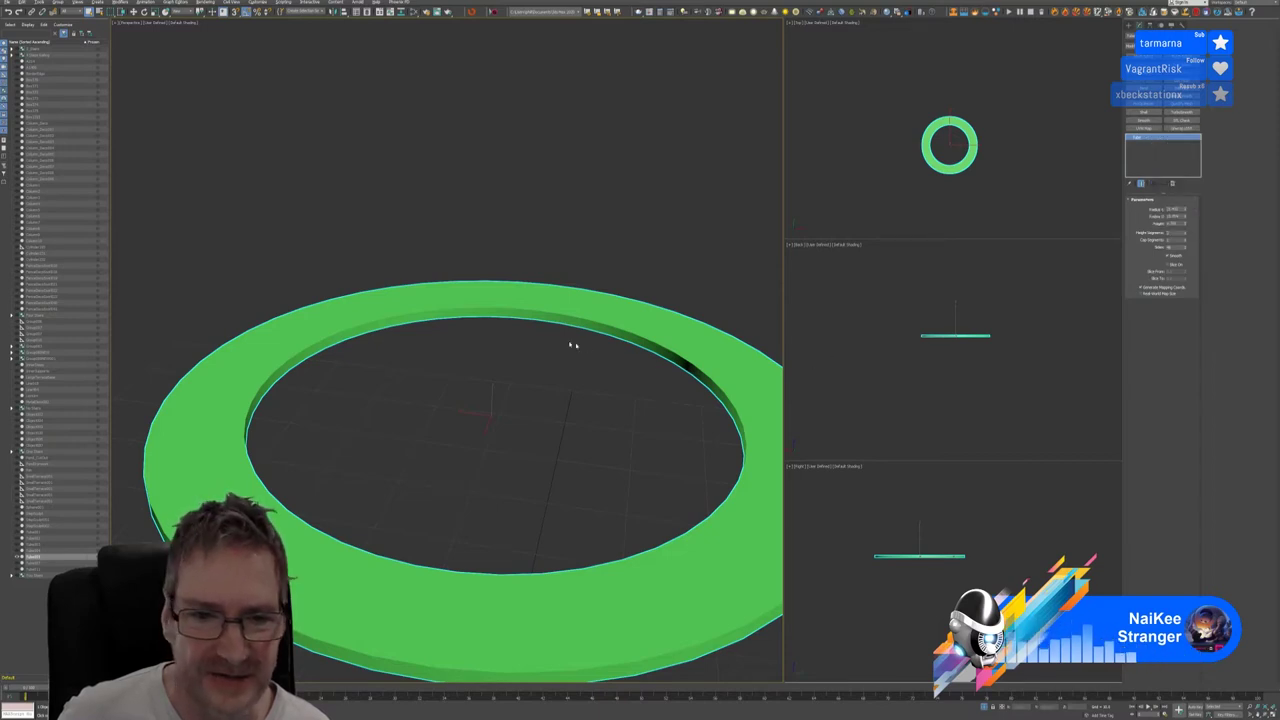
# Edit the tube's Sides value to give the ring a higher side count
pyautogui.scroll(6, 273, 430)
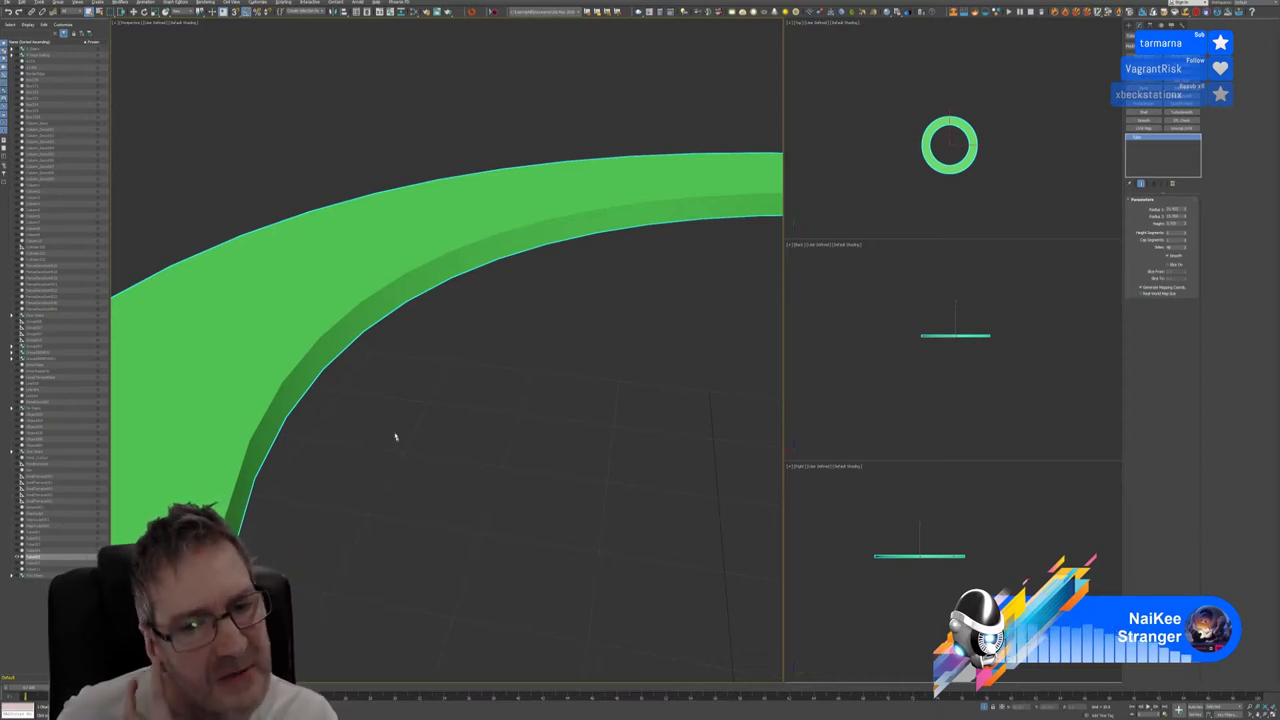
pyautogui.doubleClick(1175, 247)
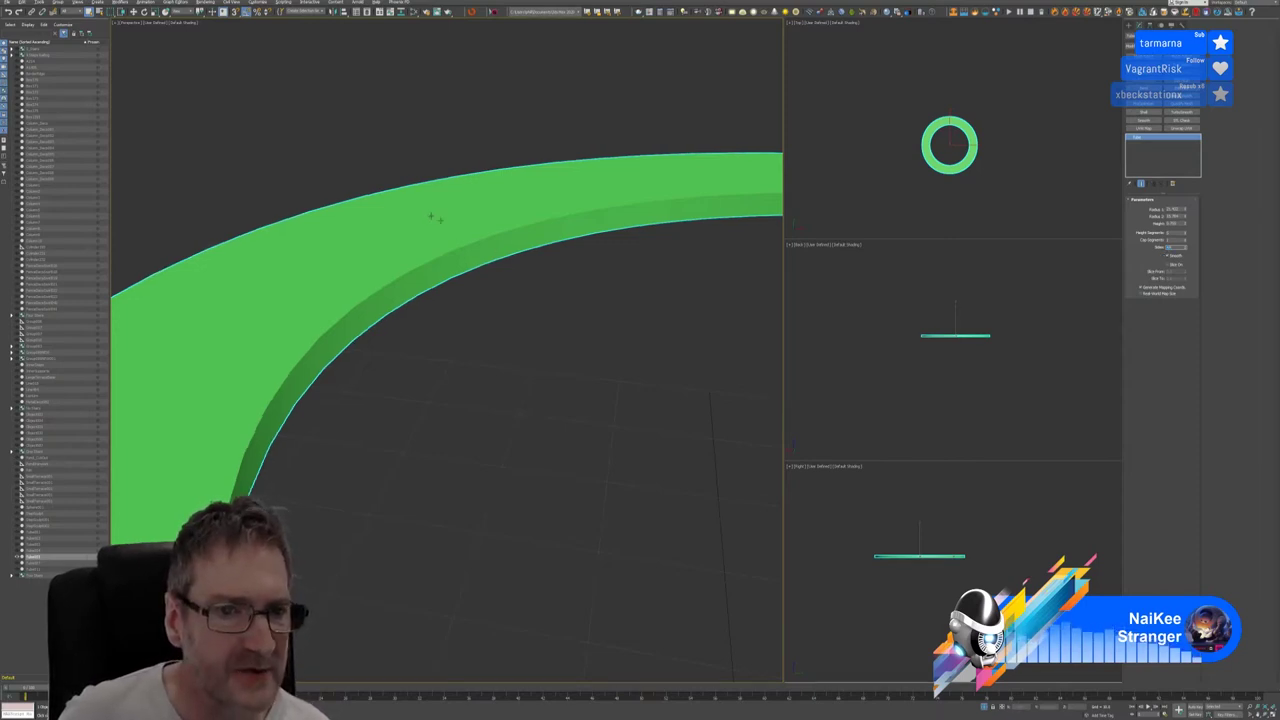
pyautogui.scroll(-3, 503, 349)
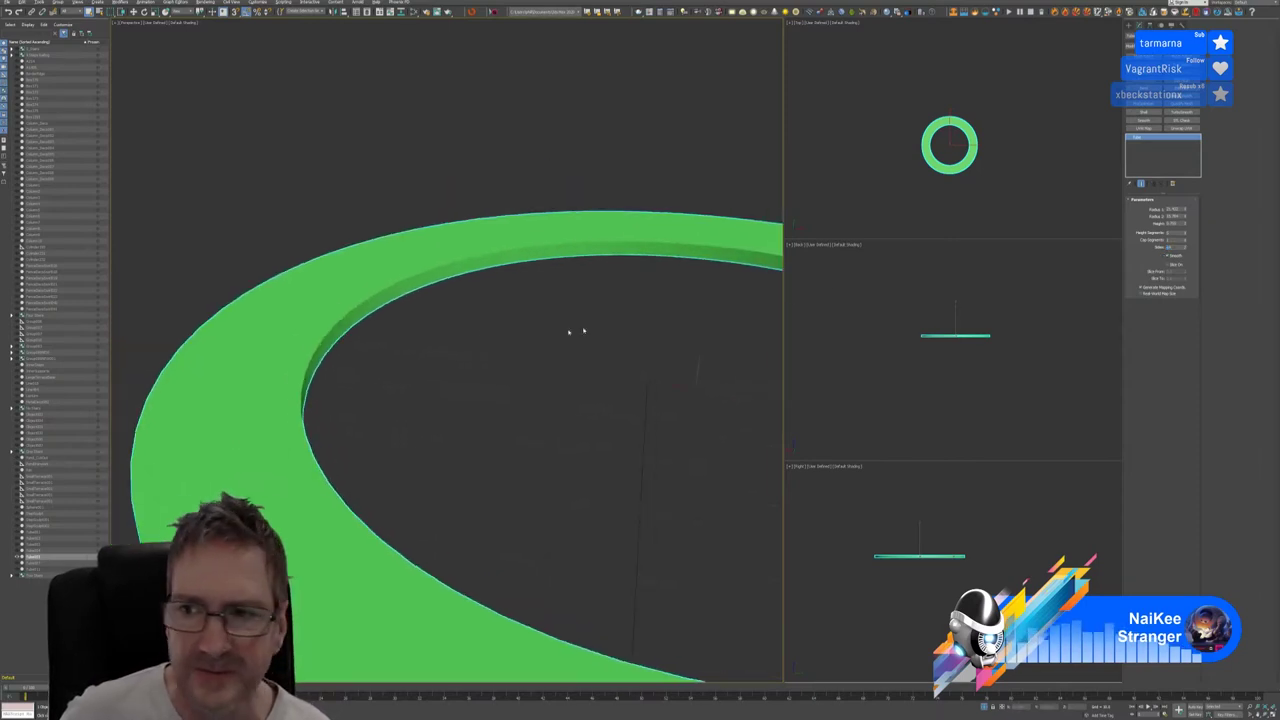
# Convert the tube ring to an Editable Poly and enter Edge sub-object mode
pyautogui.rightClick(1158, 141)
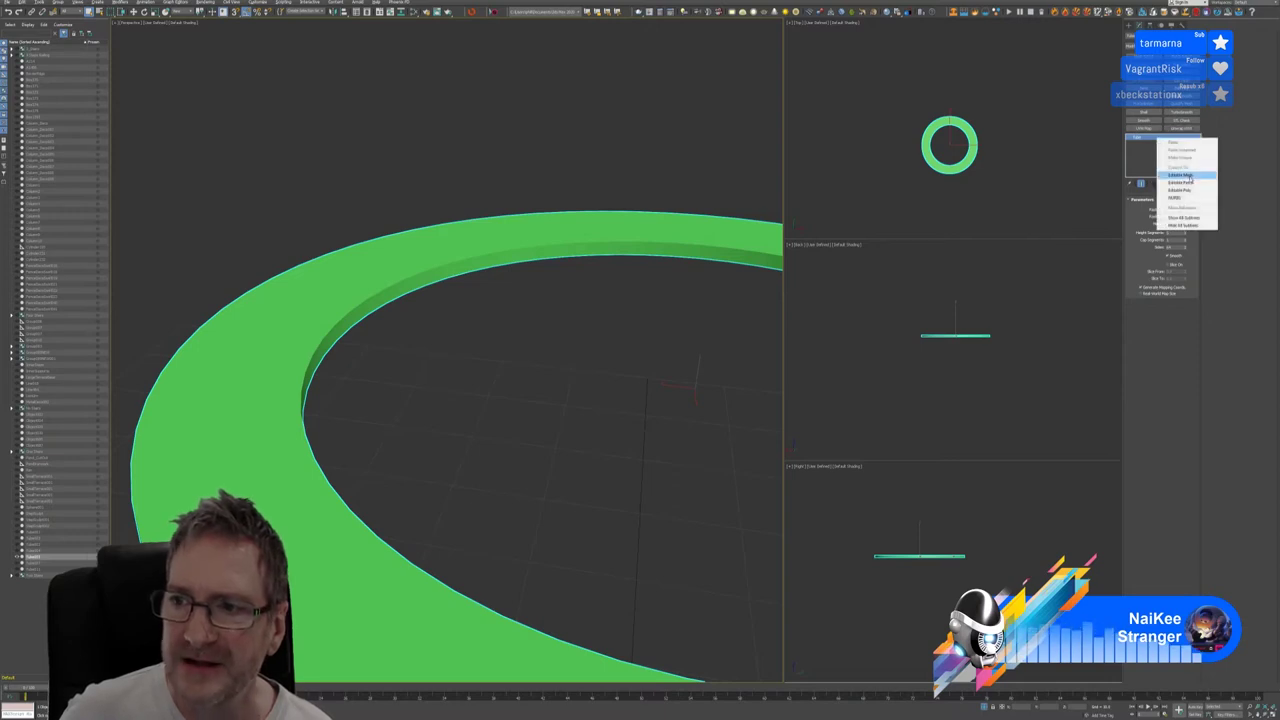
pyautogui.click(1180, 190)
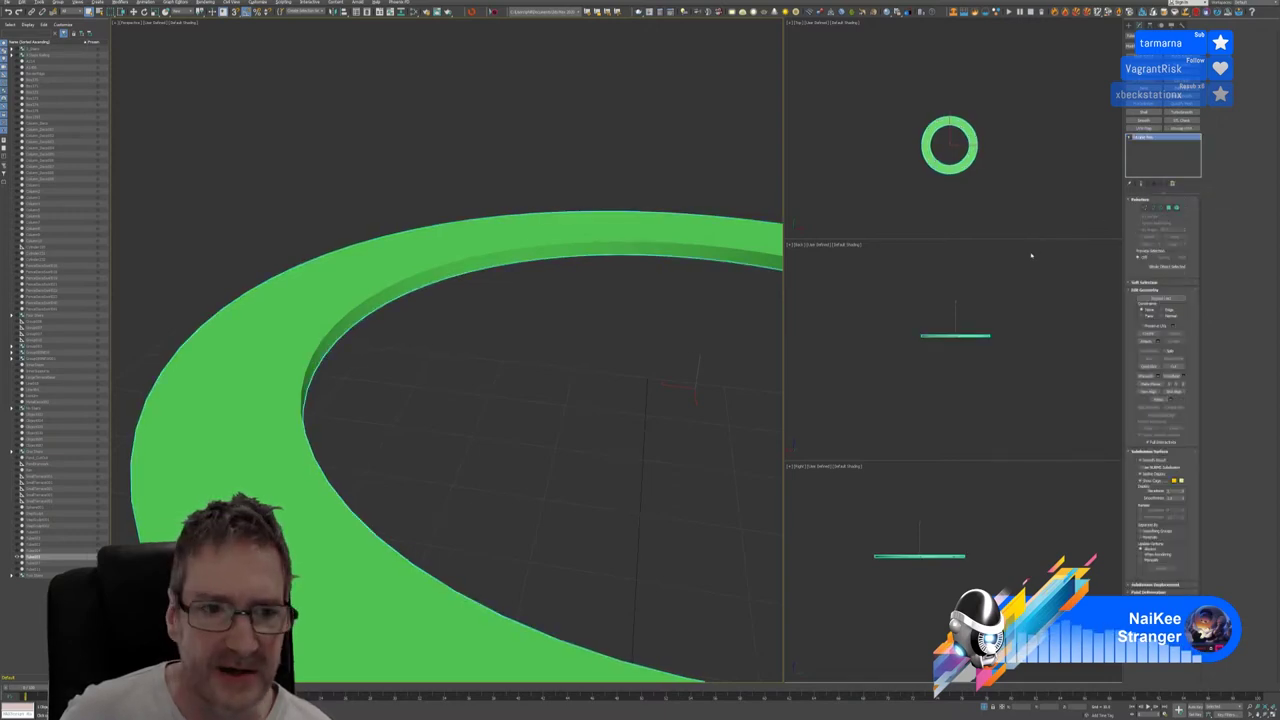
pyautogui.press('2')
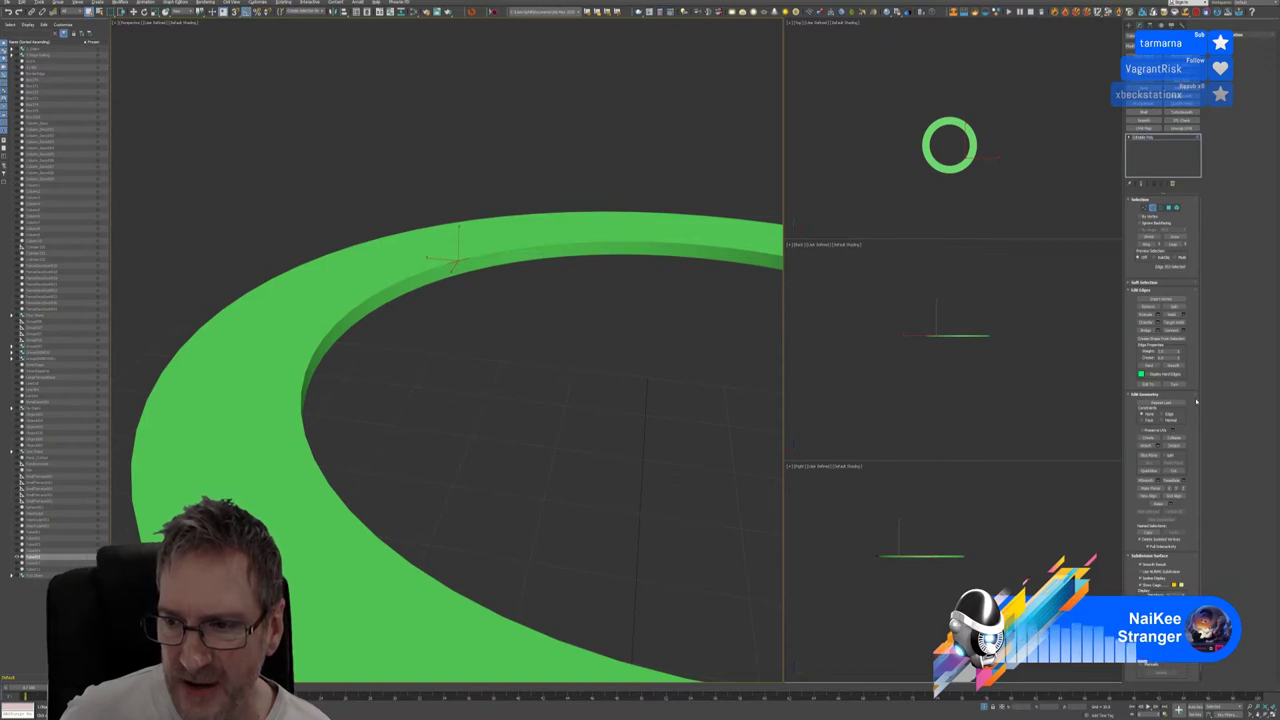
# Select the edge loop around the ring's inner top rim and check it edge-on
pyautogui.click(1174, 245)
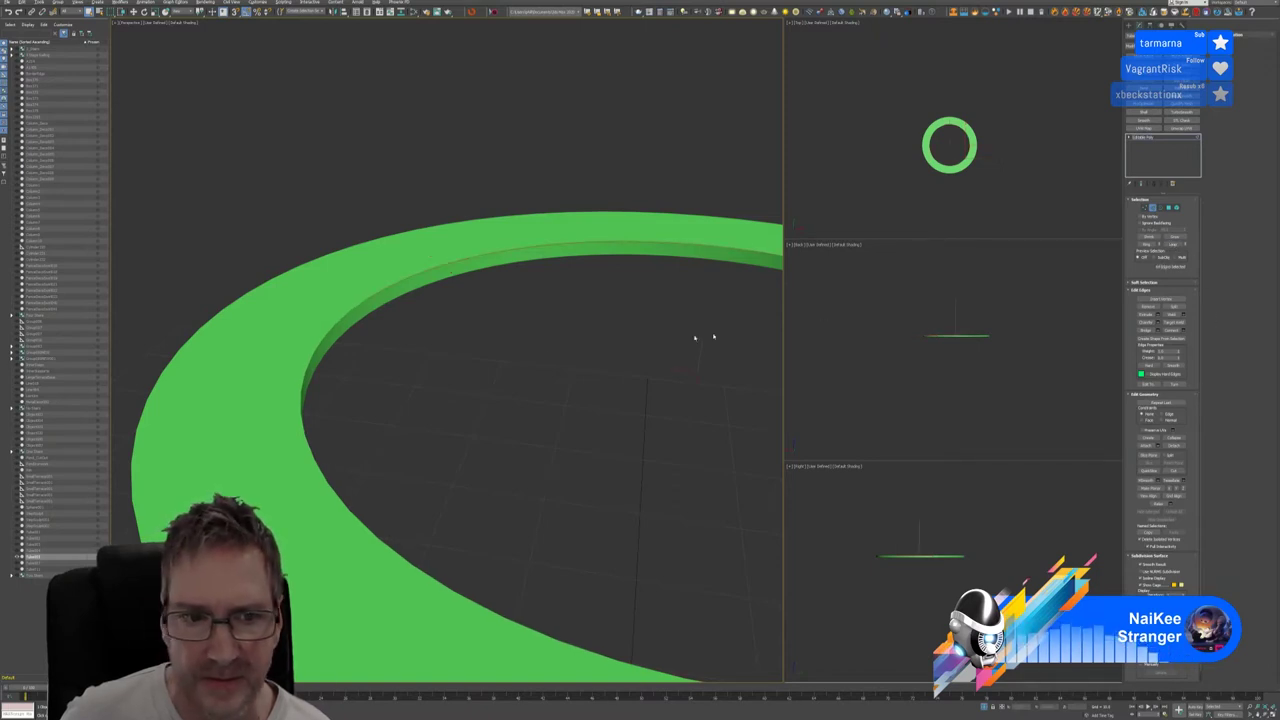
pyautogui.click(425, 287)
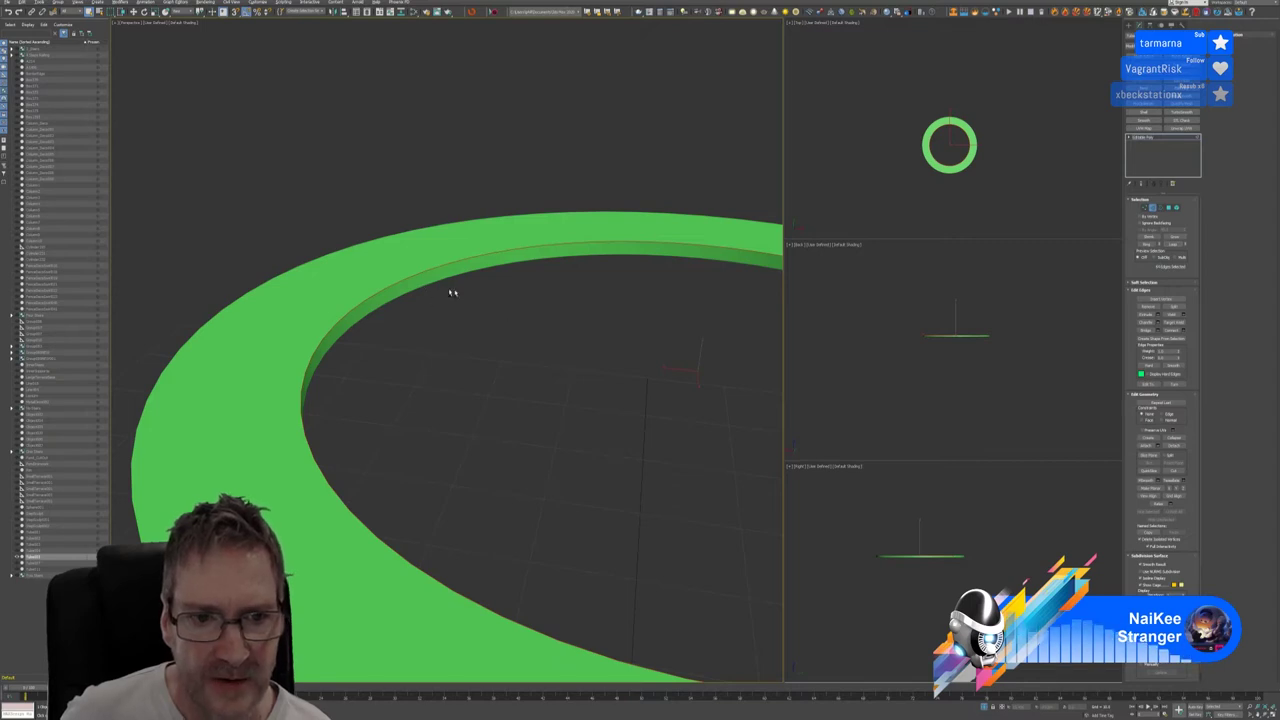
pyautogui.keyDown('alt'); pyautogui.moveTo(497, 340); pyautogui.dragTo(461, 316, button='middle'); pyautogui.keyUp('alt')
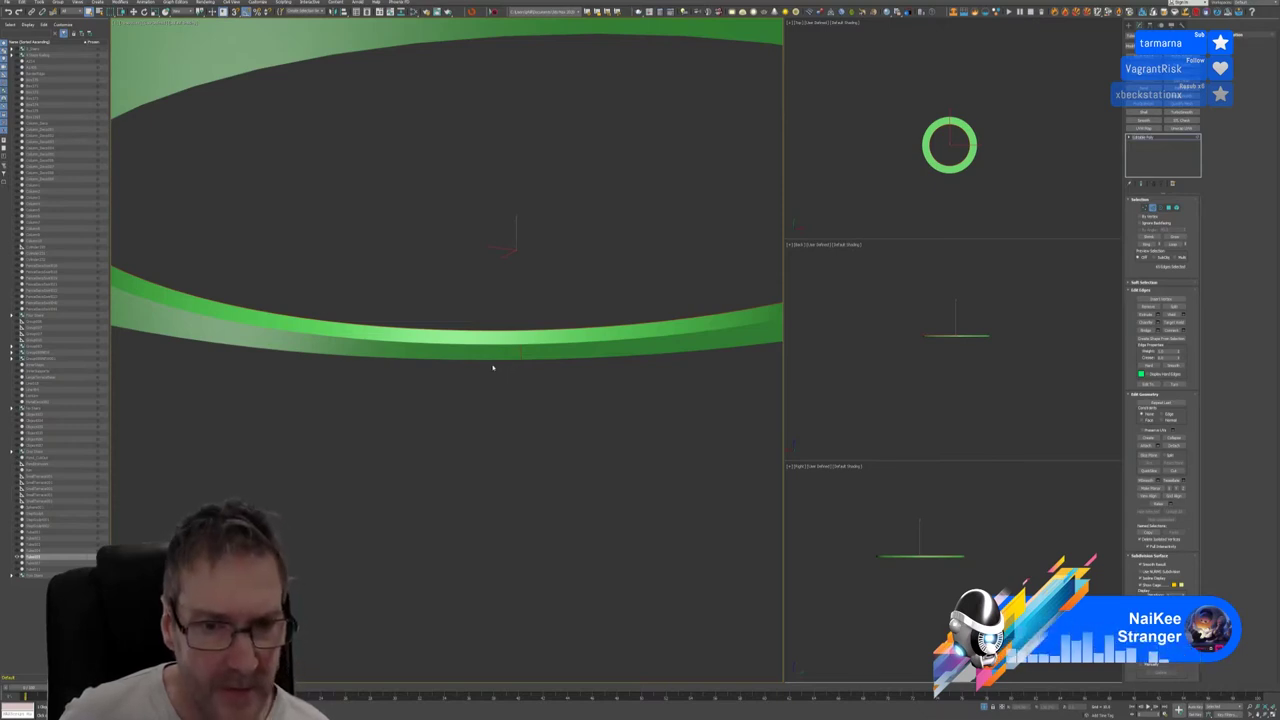
pyautogui.keyDown('alt'); pyautogui.moveTo(471, 345); pyautogui.dragTo(466, 340, button='middle'); pyautogui.keyUp('alt')
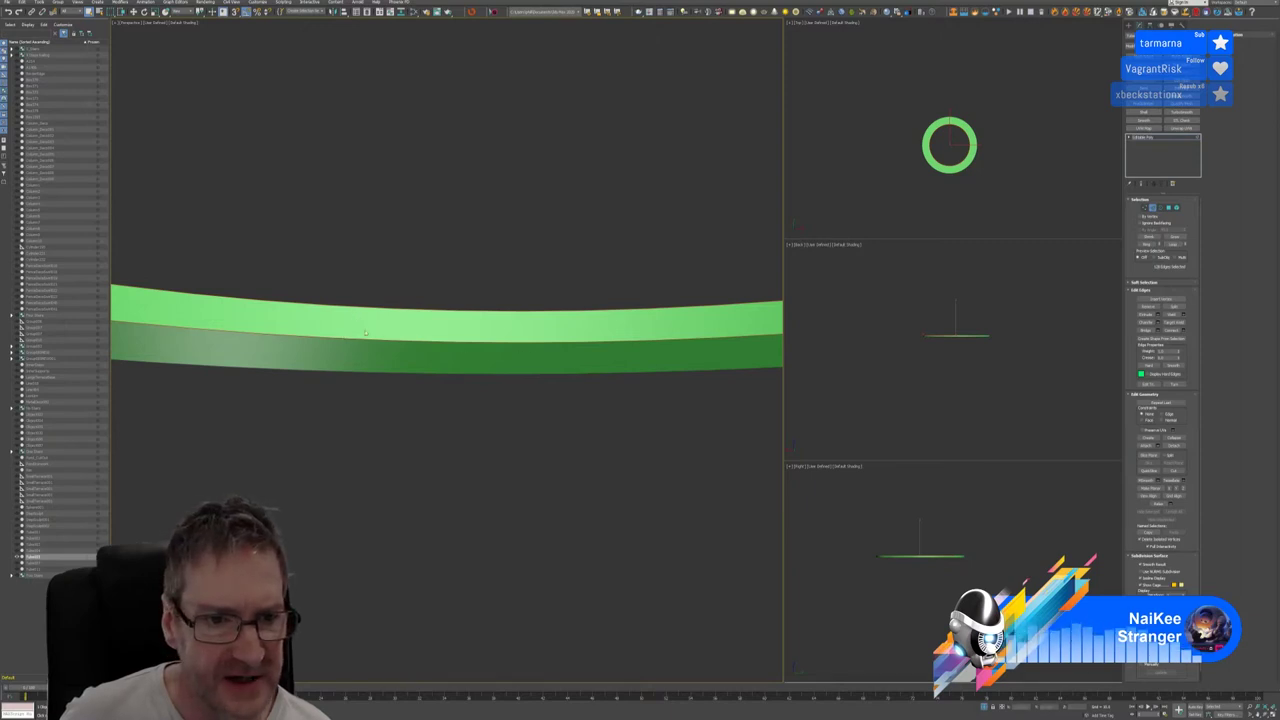
pyautogui.scroll(5, 463, 408)
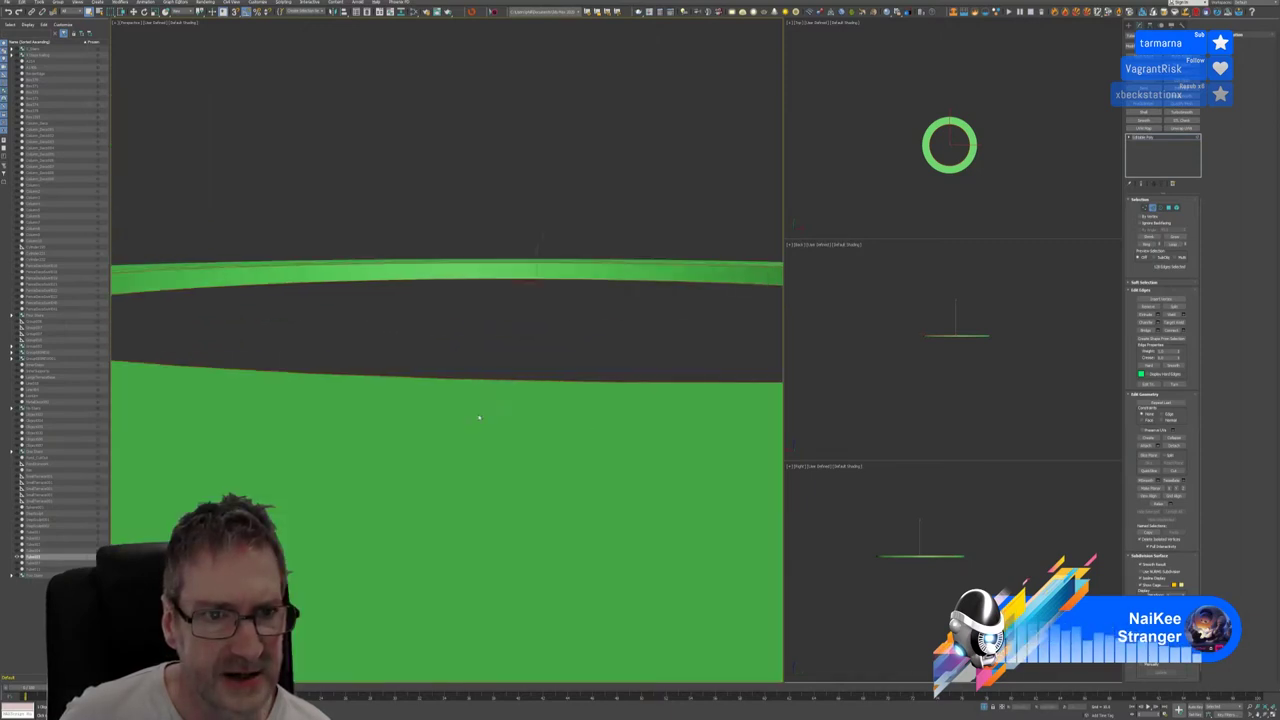
pyautogui.scroll(-5, 469, 405)
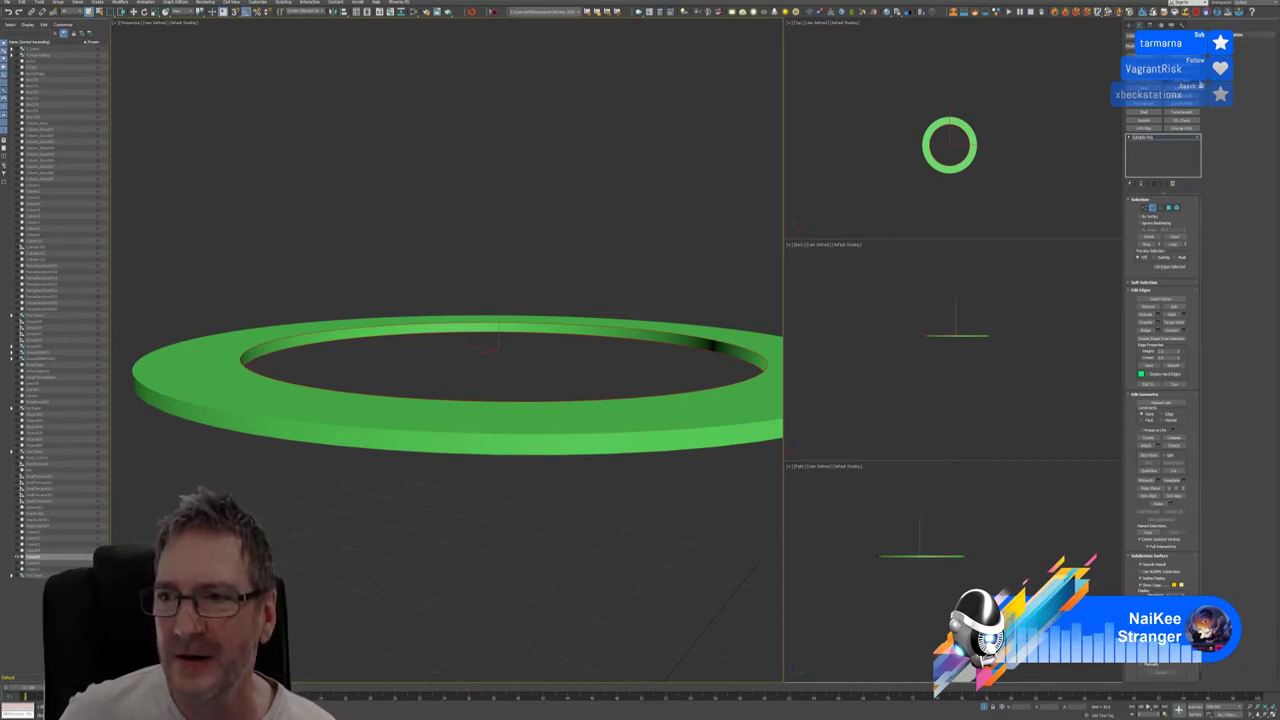
# Chamfer the inner rim edges and drag the Amount down to a narrow bevel
pyautogui.click(1150, 58)
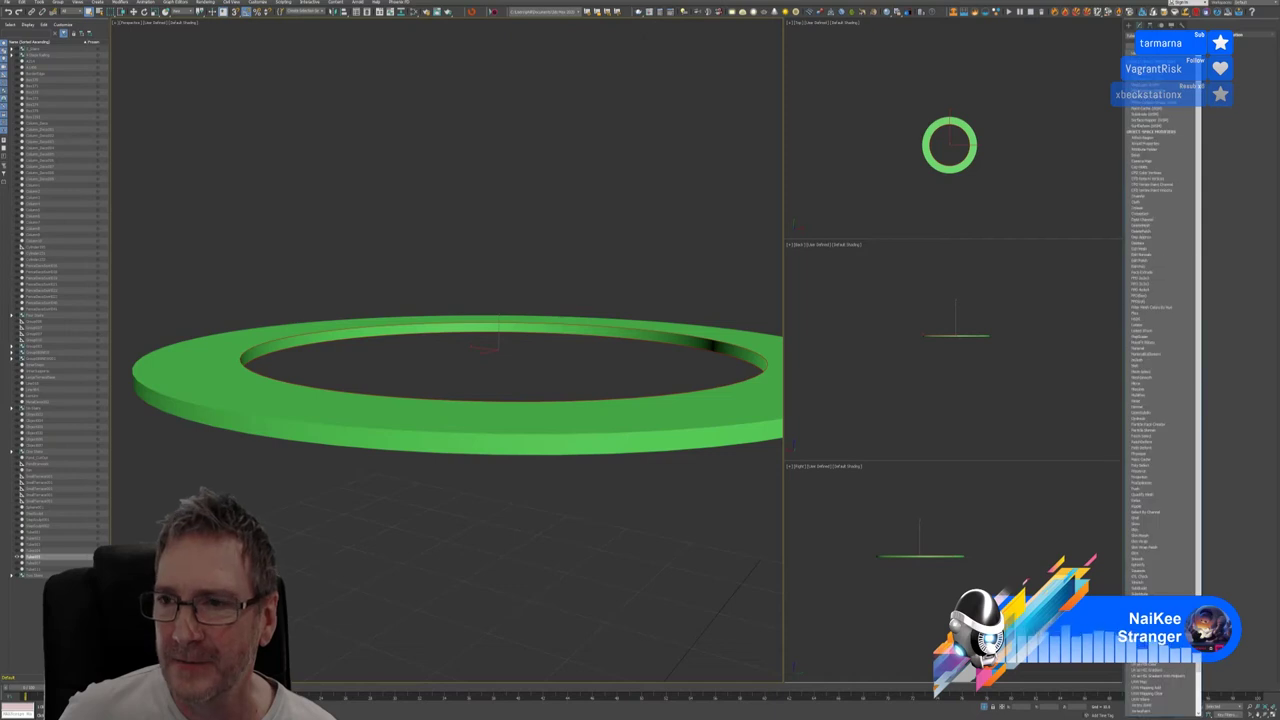
pyautogui.click(1144, 197)
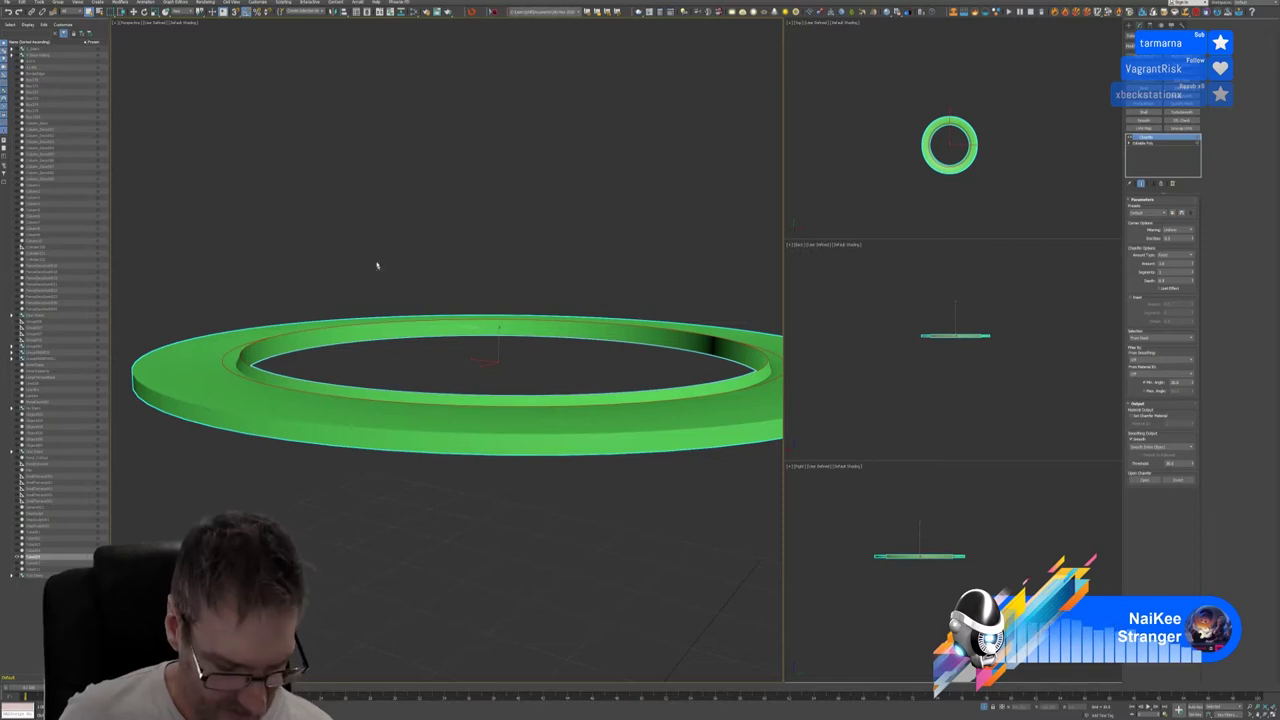
pyautogui.keyDown('alt'); pyautogui.moveTo(383, 246); pyautogui.dragTo(400, 278, button='middle'); pyautogui.keyUp('alt')
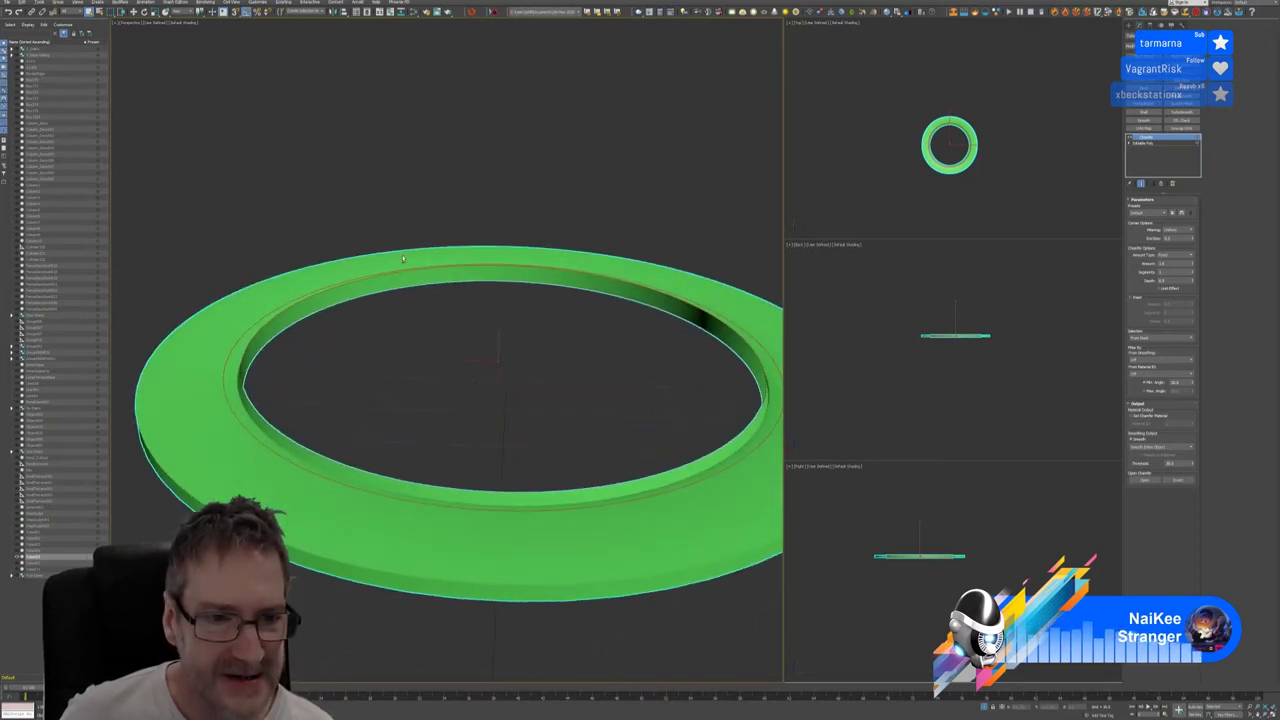
pyautogui.keyDown('alt'); pyautogui.moveTo(424, 370); pyautogui.dragTo(433, 360, button='middle'); pyautogui.keyUp('alt')
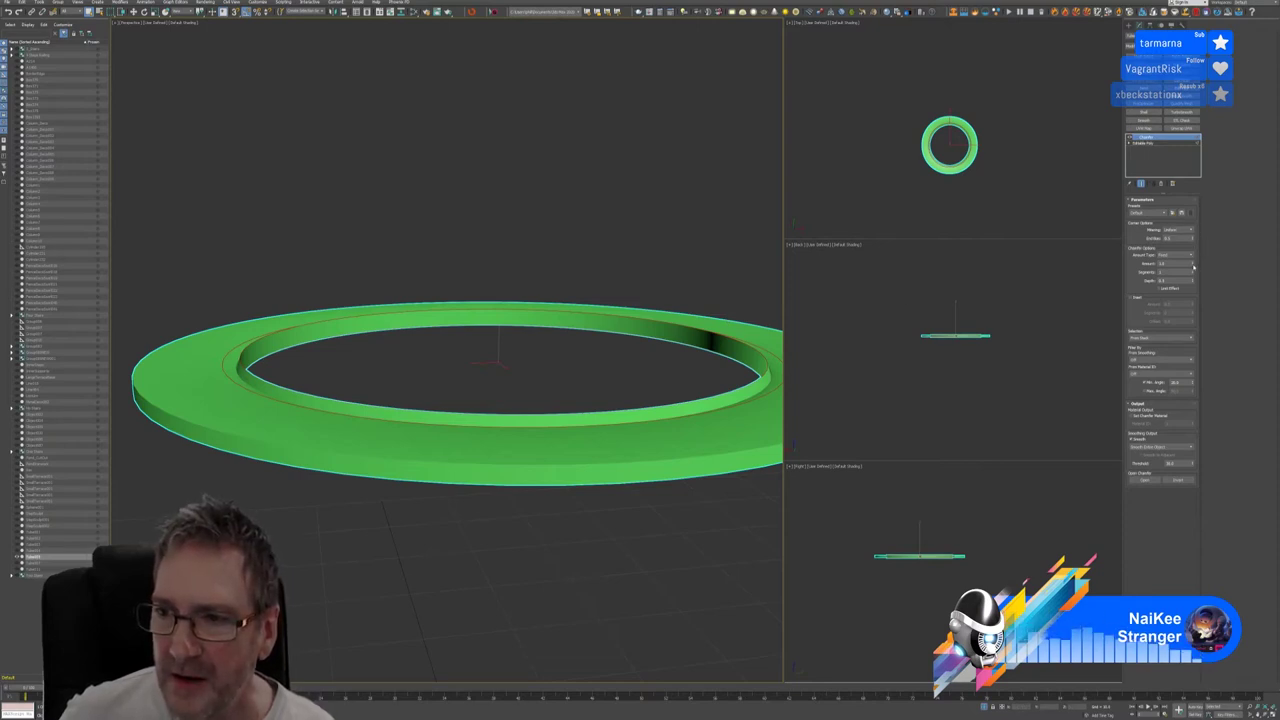
pyautogui.moveTo(1192, 267); pyautogui.dragTo(1185, 195)
pyautogui.moveTo(1185, 229); pyautogui.dragTo(1193, 308)
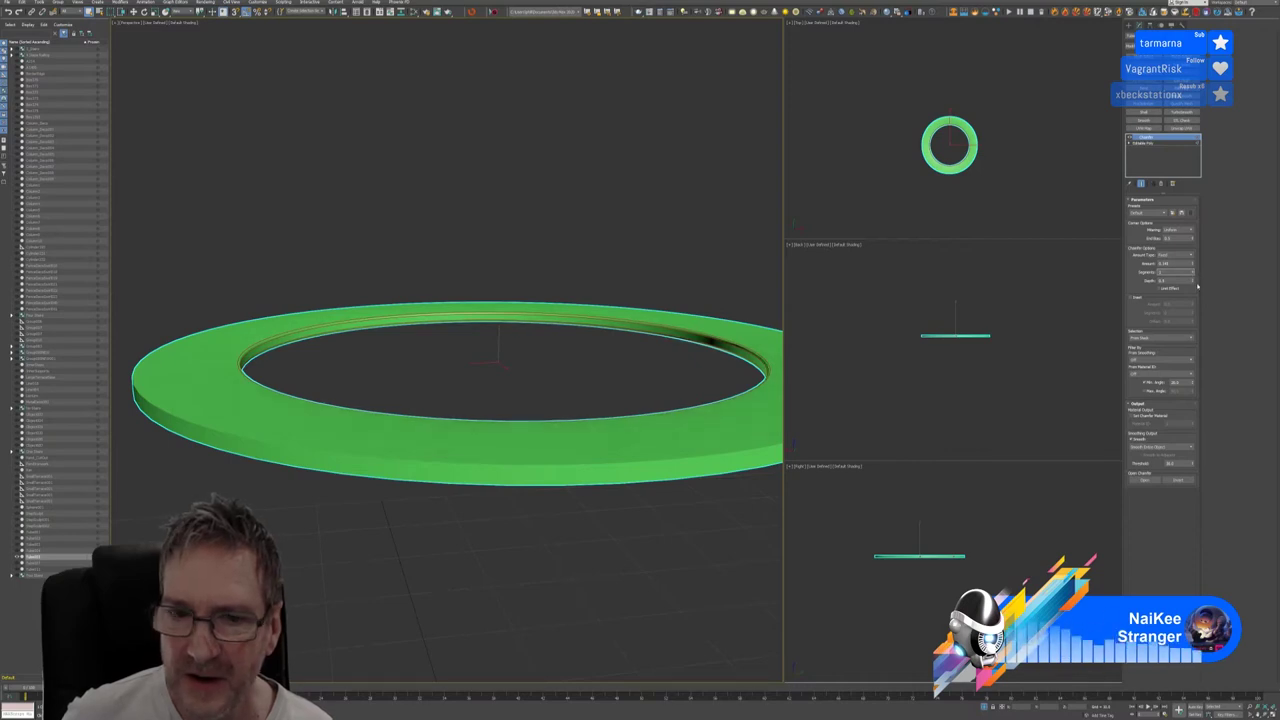
pyautogui.scroll(5, 327, 323)
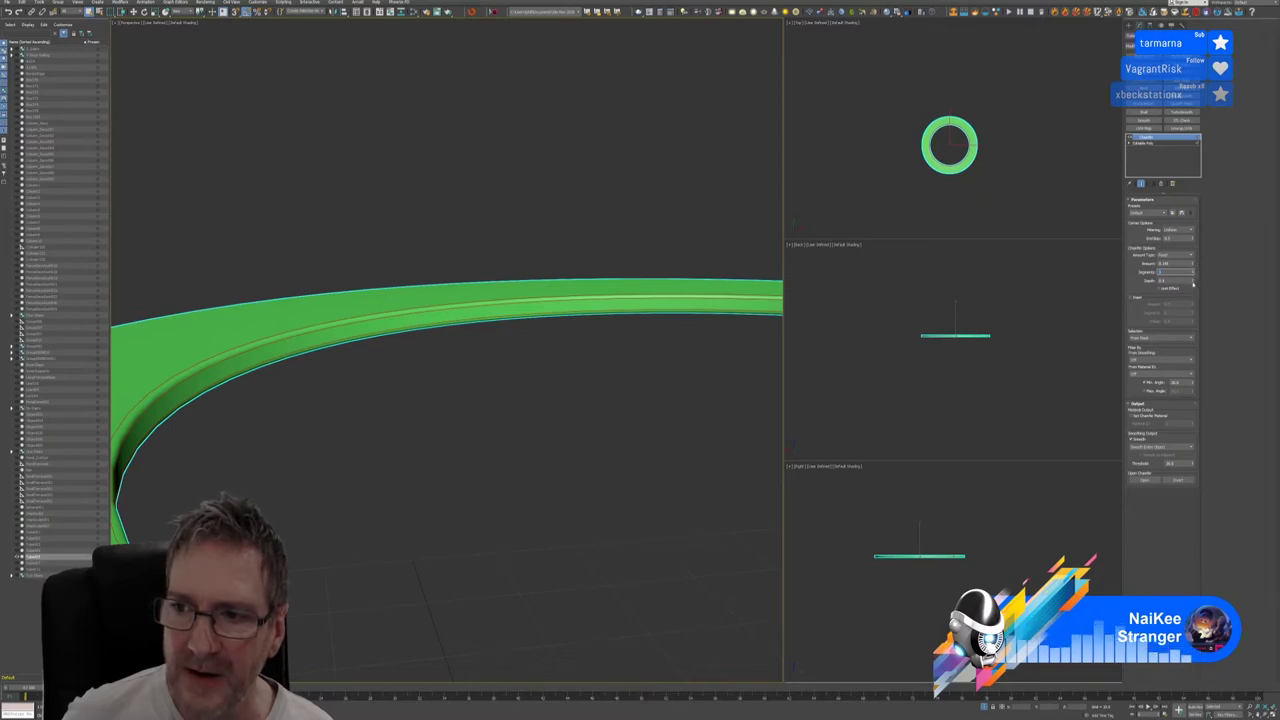
pyautogui.press('Tab')
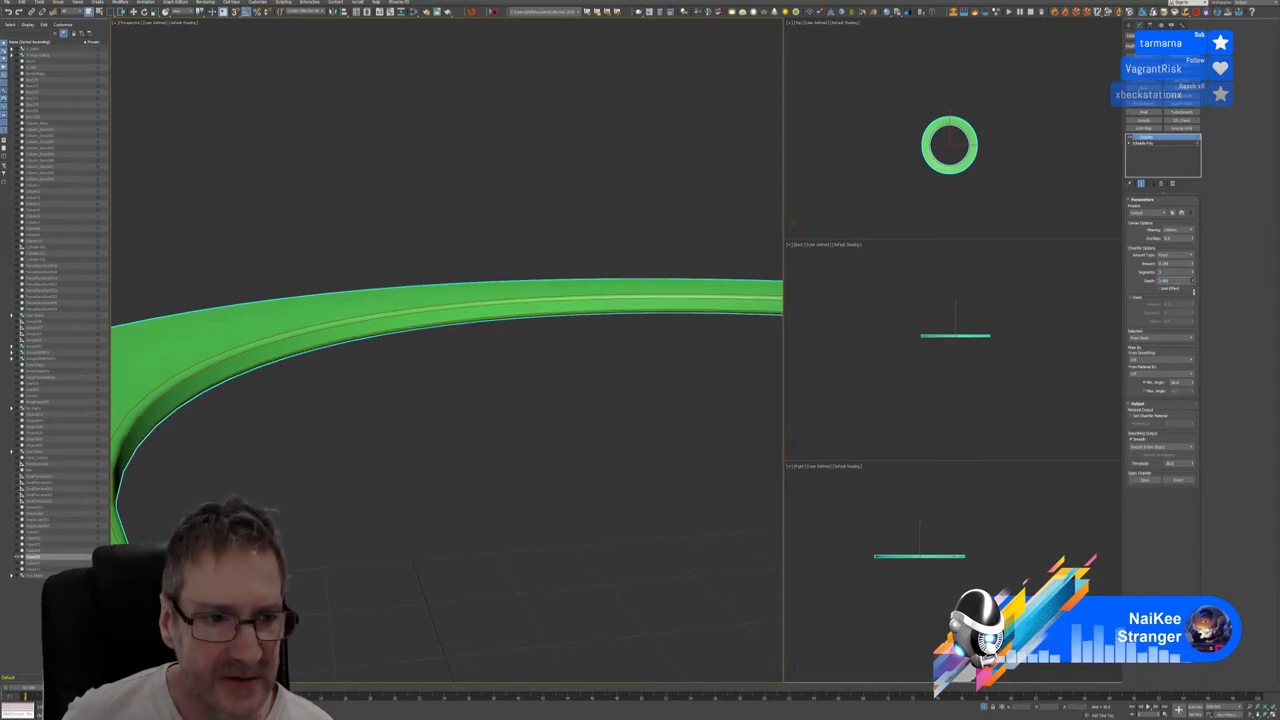
pyautogui.click(1193, 281)
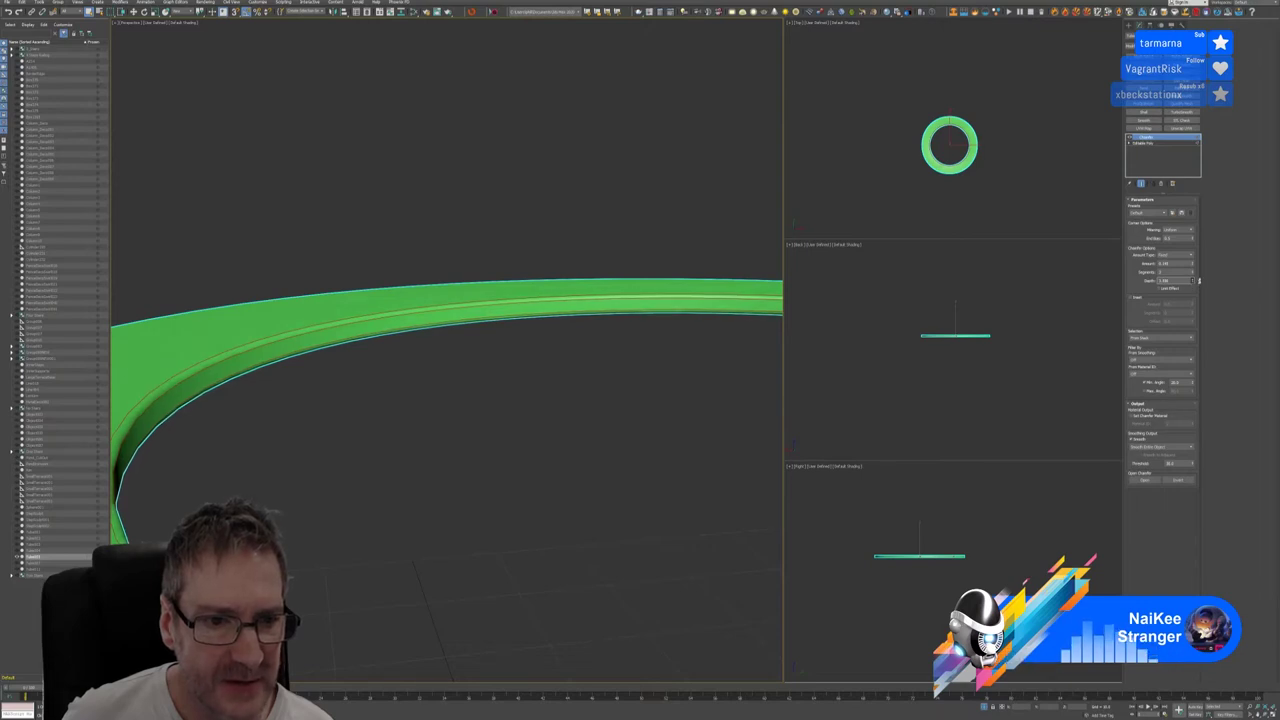
pyautogui.click(1198, 281)
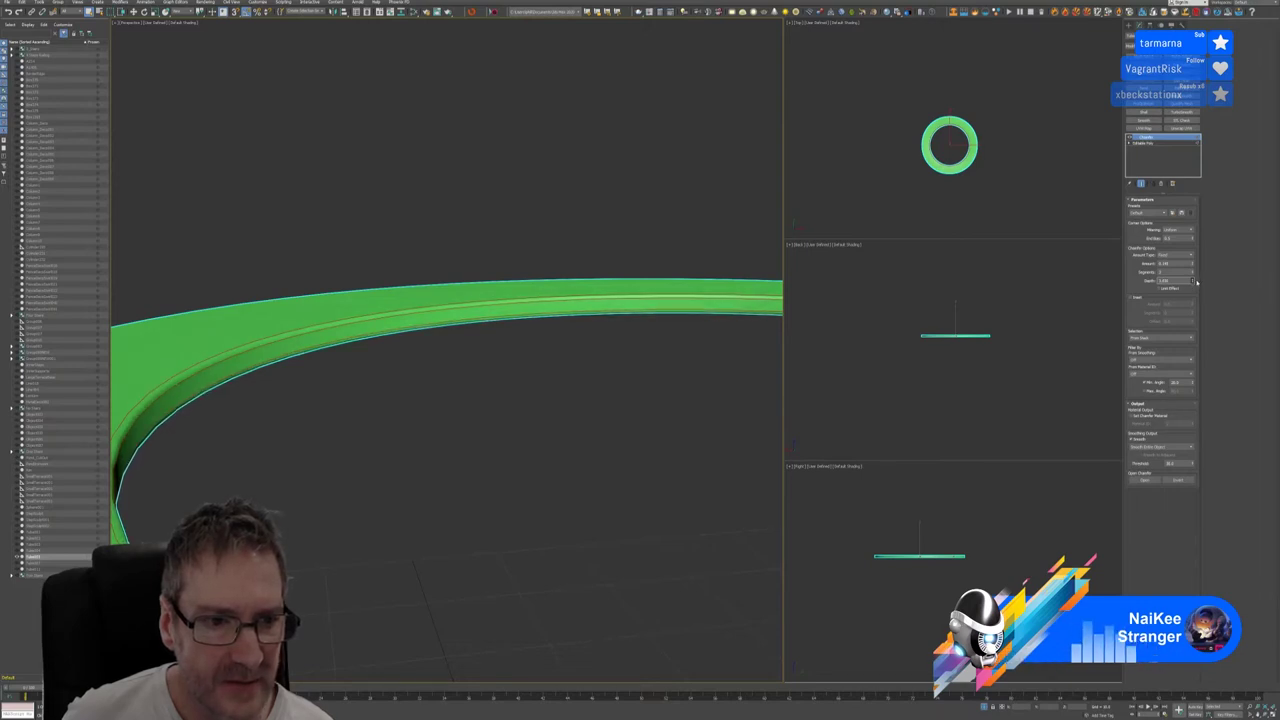
pyautogui.click(1196, 283)
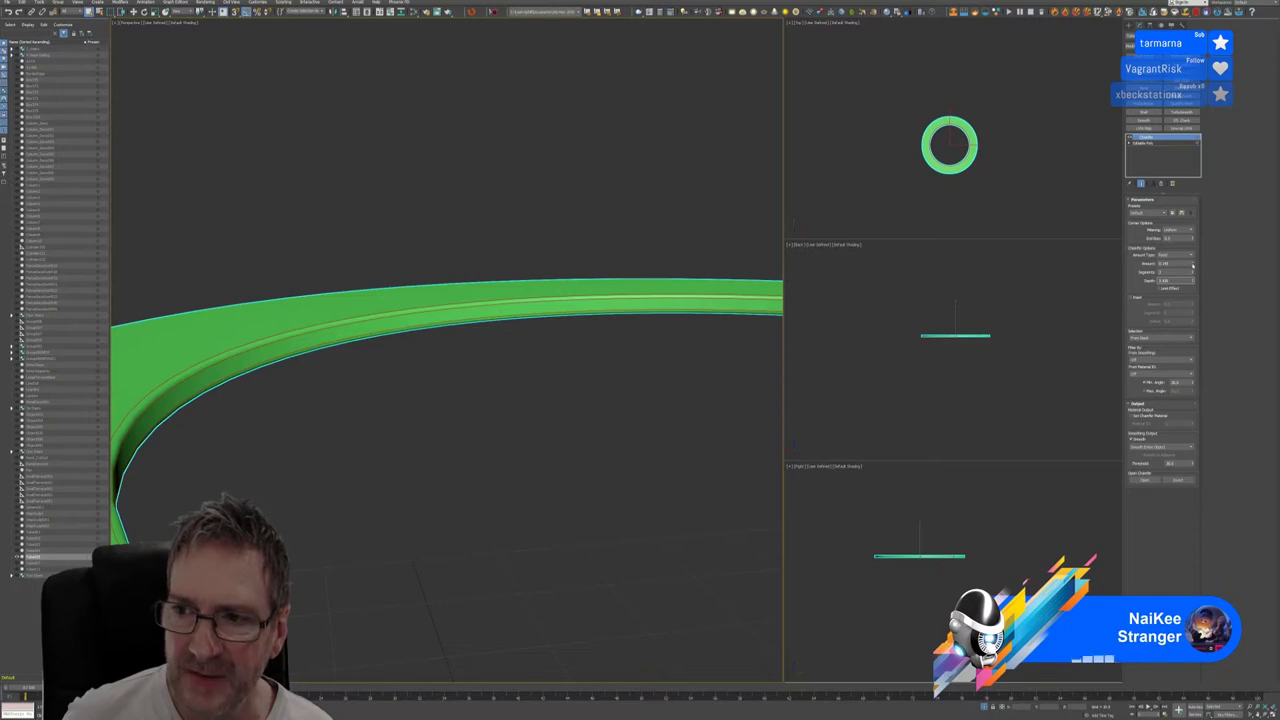
pyautogui.click(1193, 265)
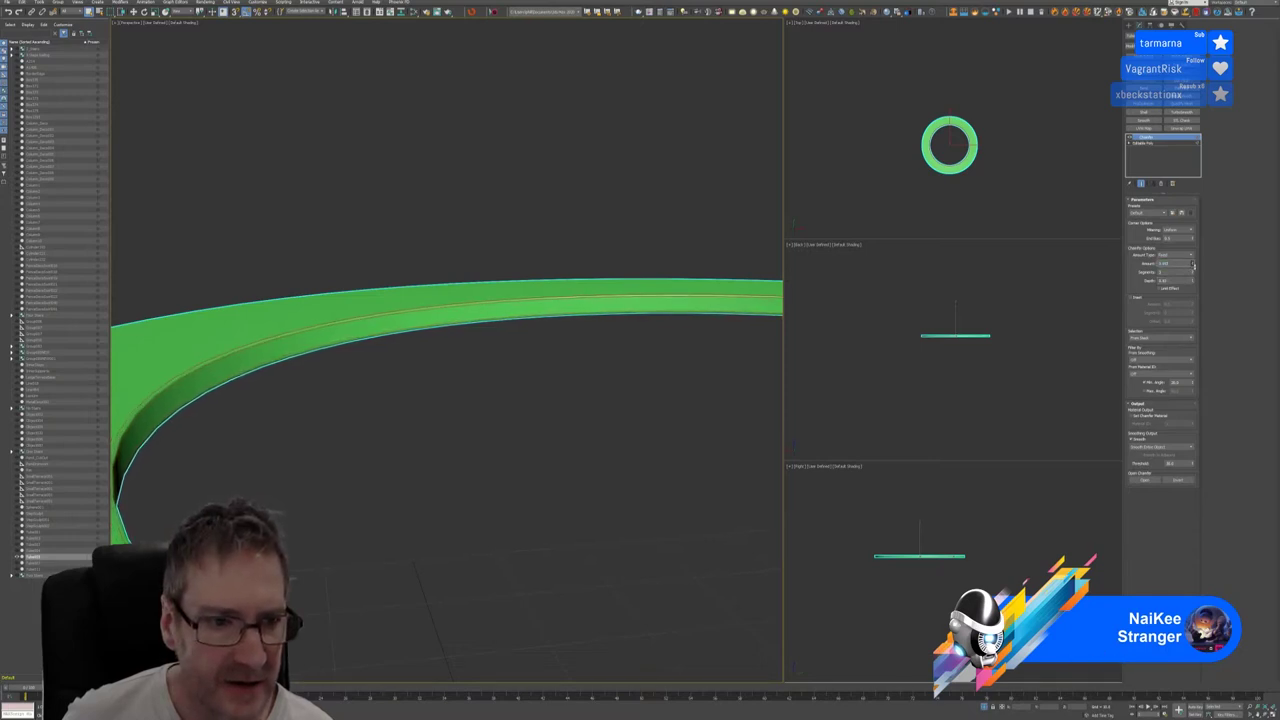
pyautogui.scroll(-2, 424, 324)
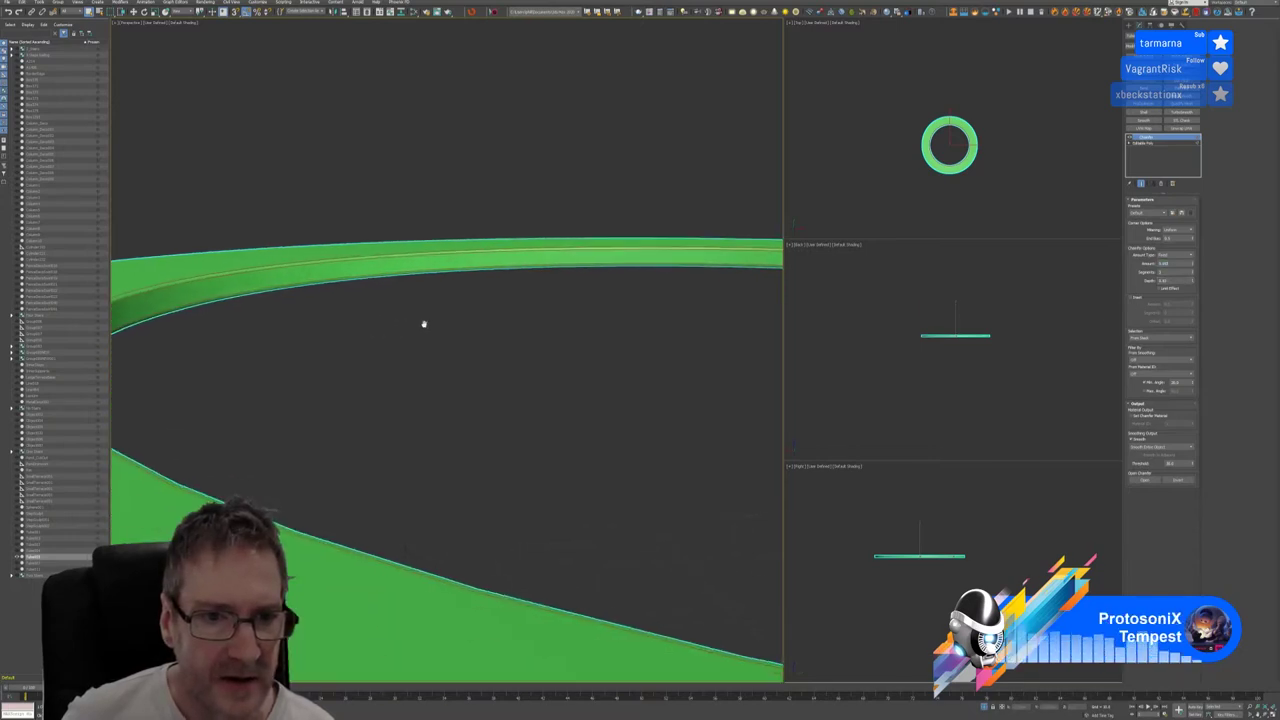
pyautogui.scroll(-3, 424, 324)
pyautogui.scroll(-2, 457, 420)
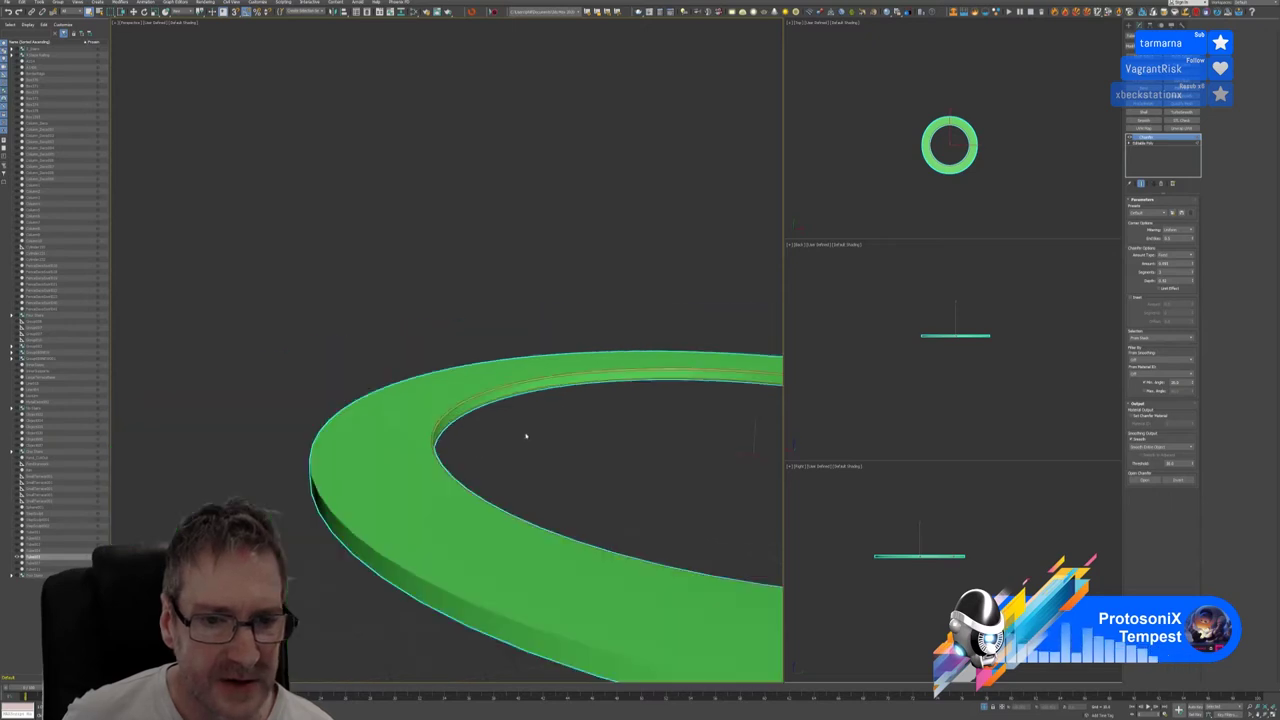
pyautogui.keyDown('alt'); pyautogui.moveTo(526, 435); pyautogui.dragTo(412, 375, button='middle'); pyautogui.keyUp('alt')
pyautogui.scroll(4, 701, 306)
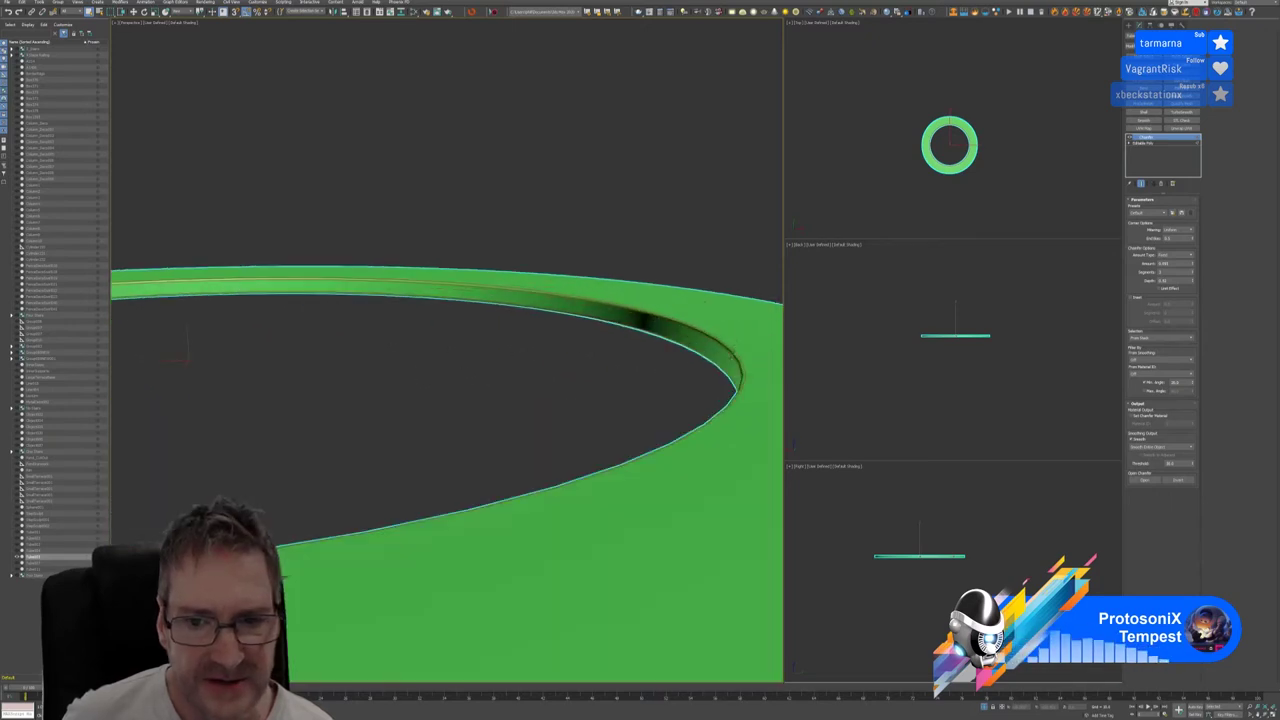
pyautogui.scroll(-5, 560, 389)
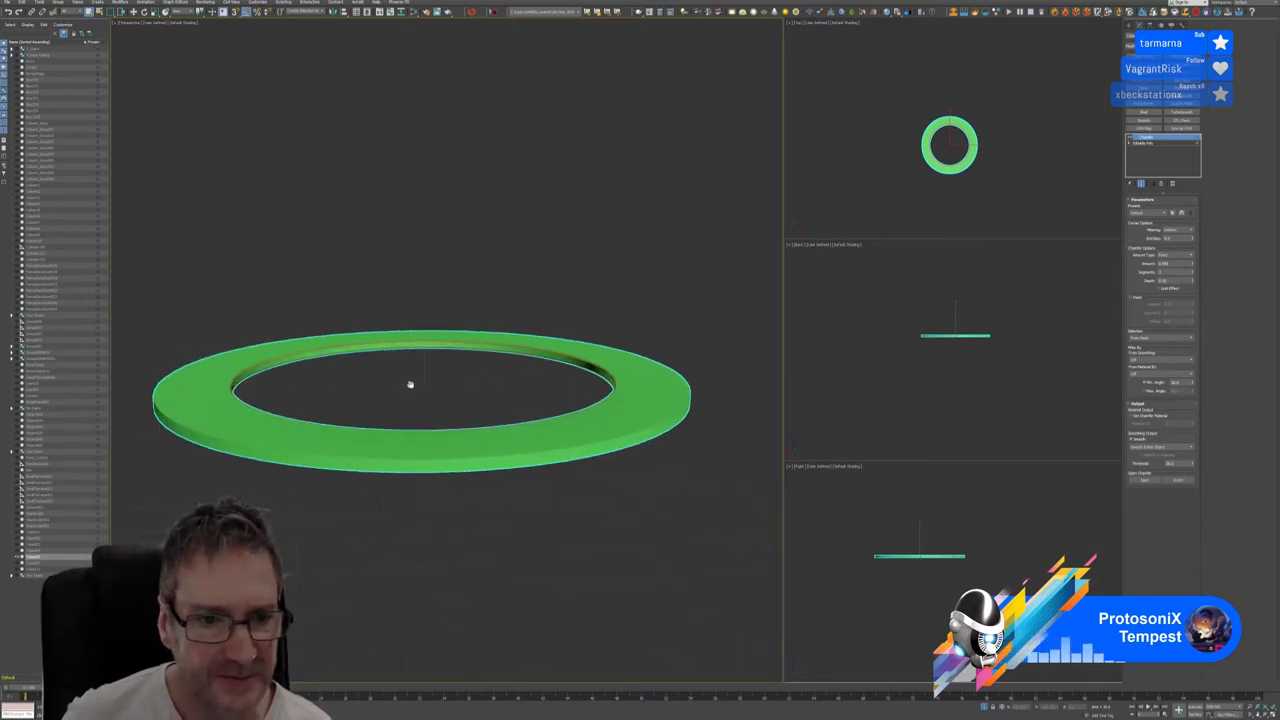
pyautogui.scroll(1, 430, 400)
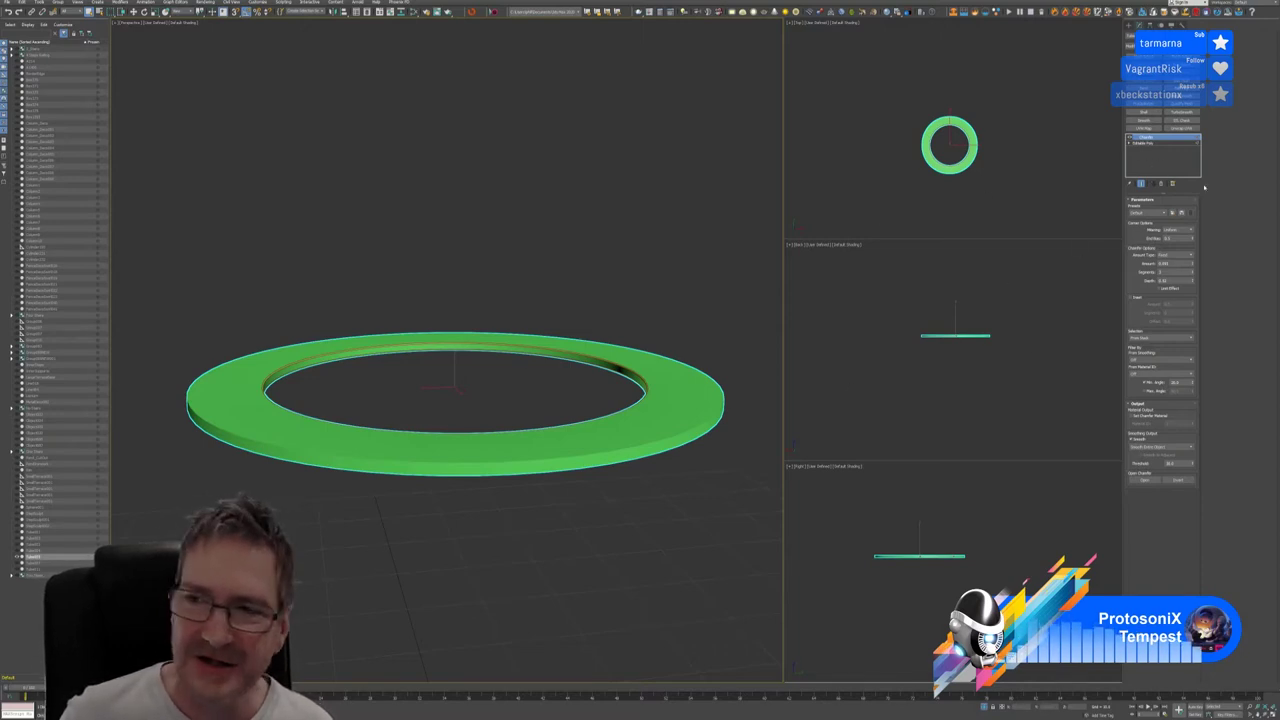
# Collapse the ring's Chamfer modifier stack into a single Editable Poly
pyautogui.rightClick(1155, 140)
pyautogui.click(1170, 204)
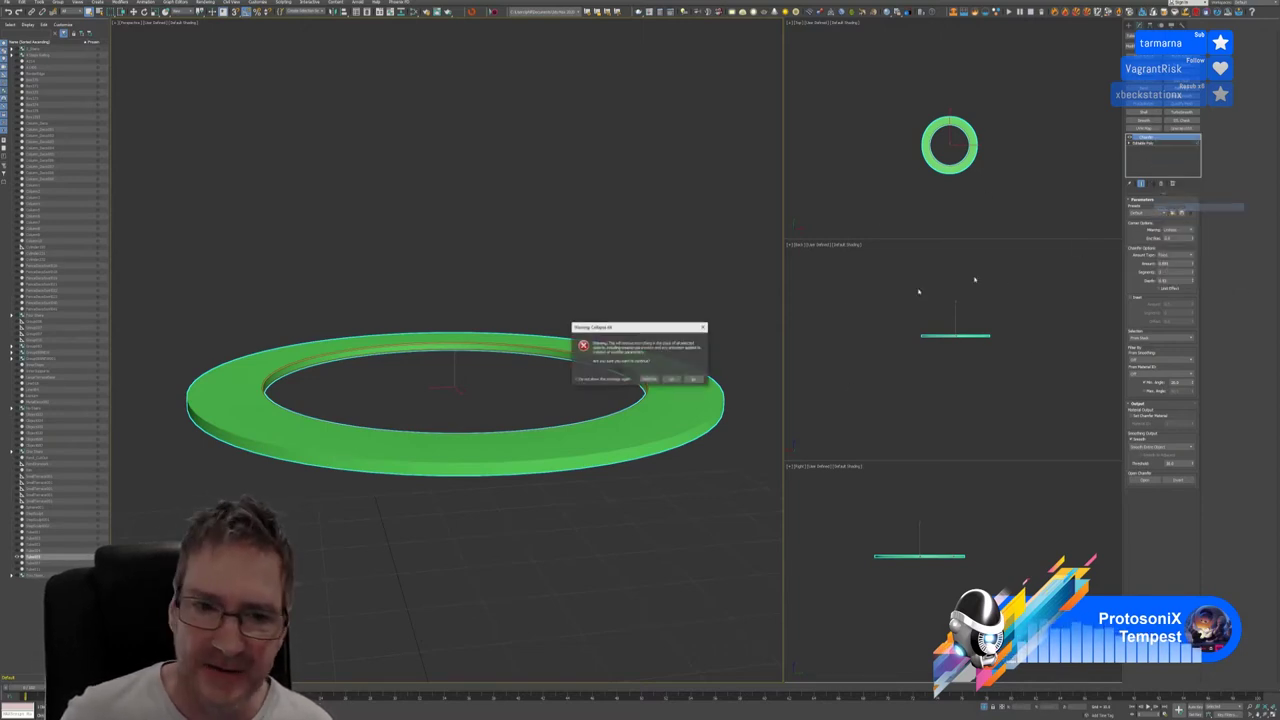
pyautogui.click(668, 379)
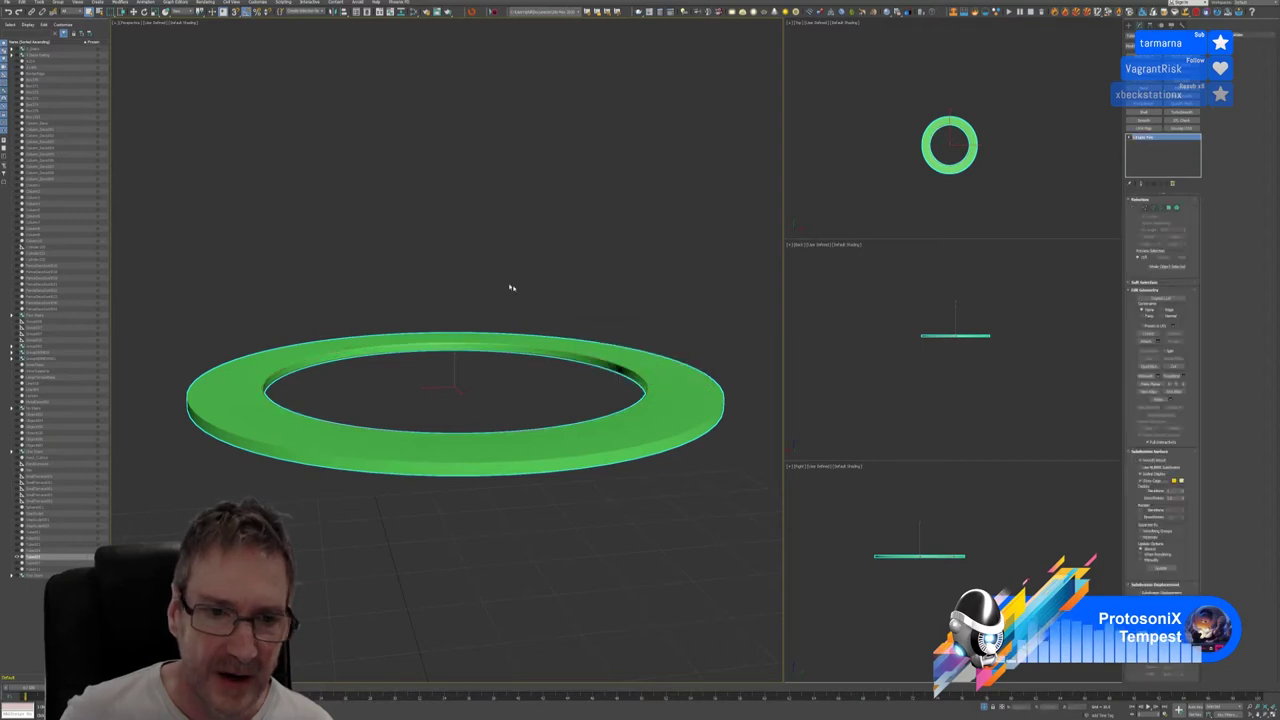
# Recentre the ring in the viewport and bring up the RizomUV Bridge
pyautogui.scroll(6, 300, 355)
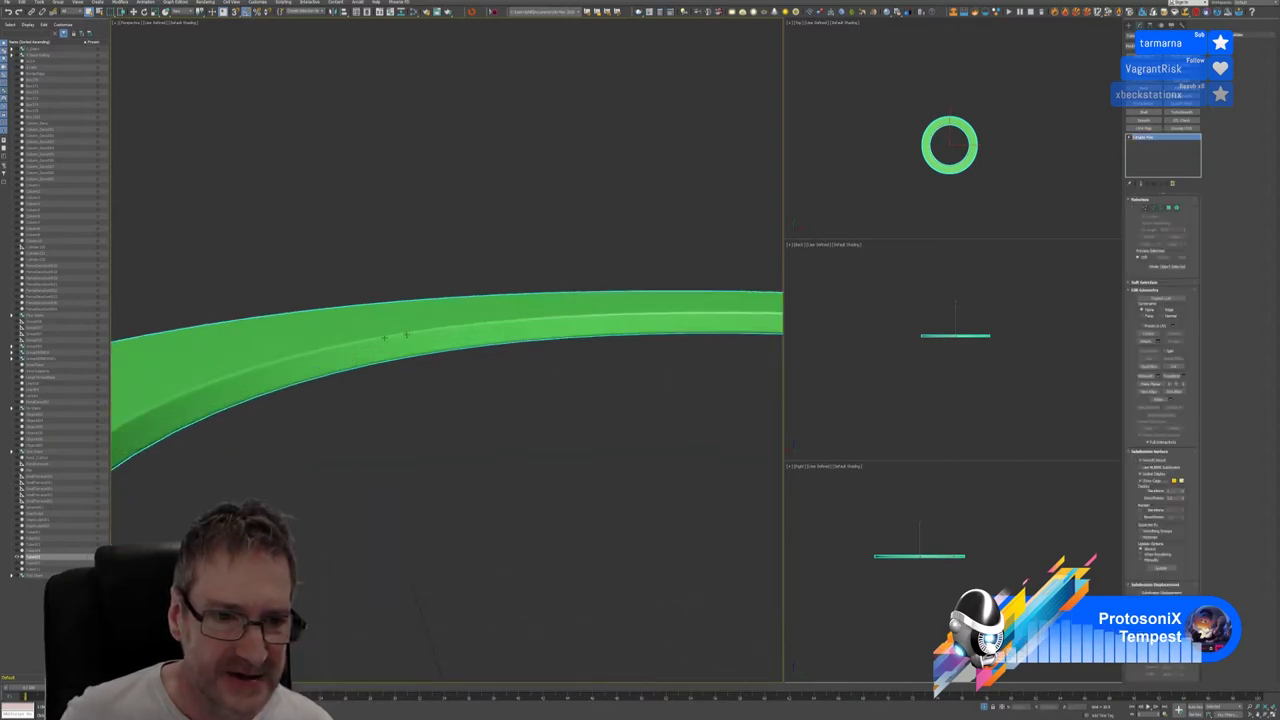
pyautogui.scroll(-4, 400, 348)
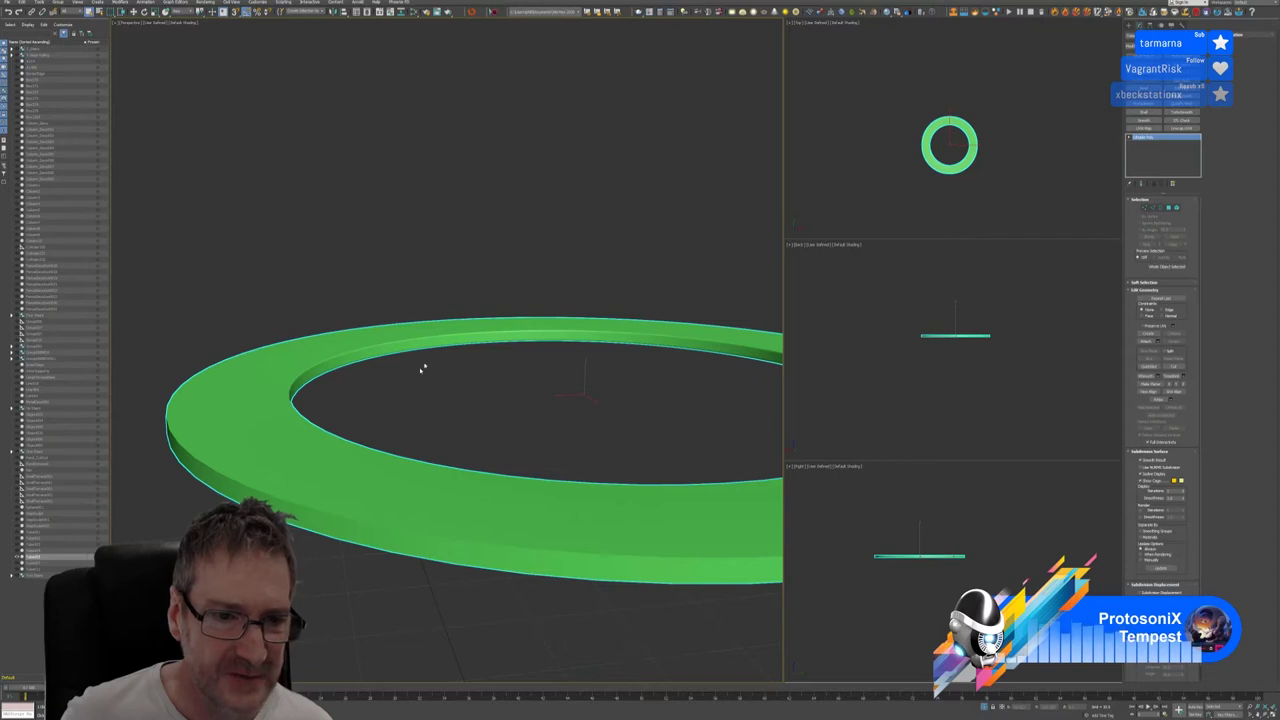
pyautogui.scroll(-3, 422, 368)
pyautogui.moveTo(474, 370); pyautogui.dragTo(428, 391, button='middle')
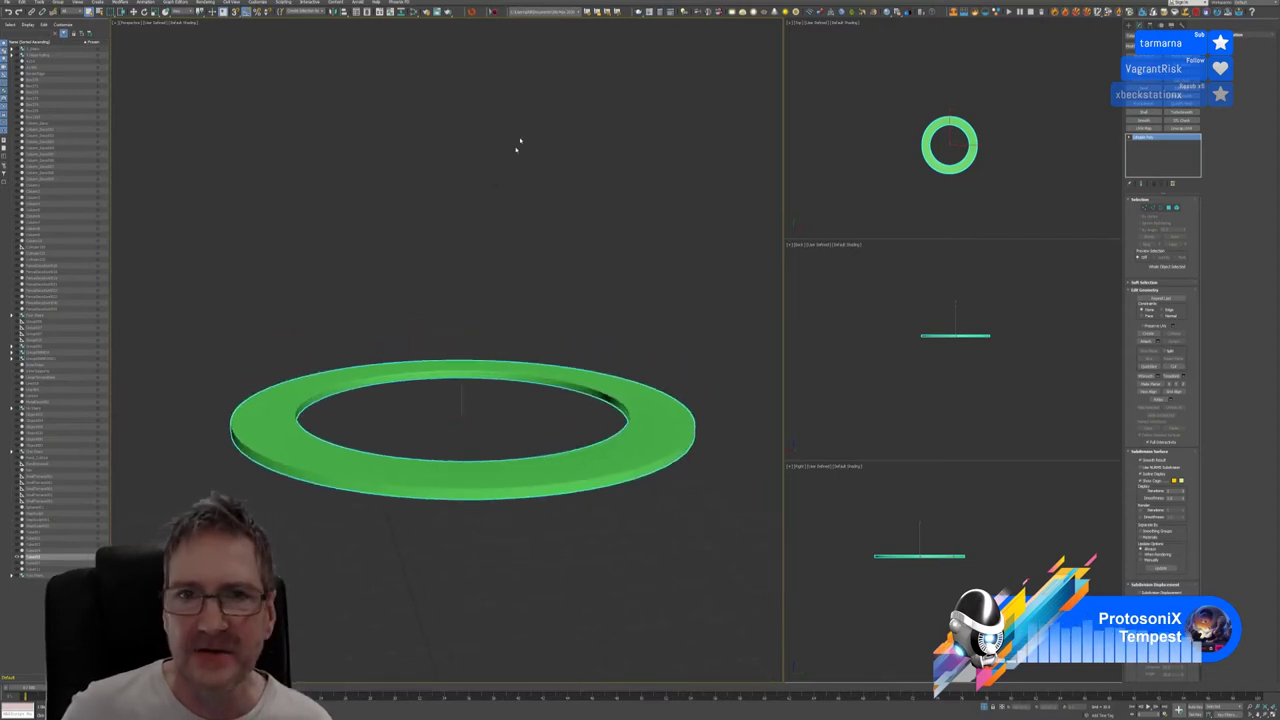
pyautogui.click(472, 12)
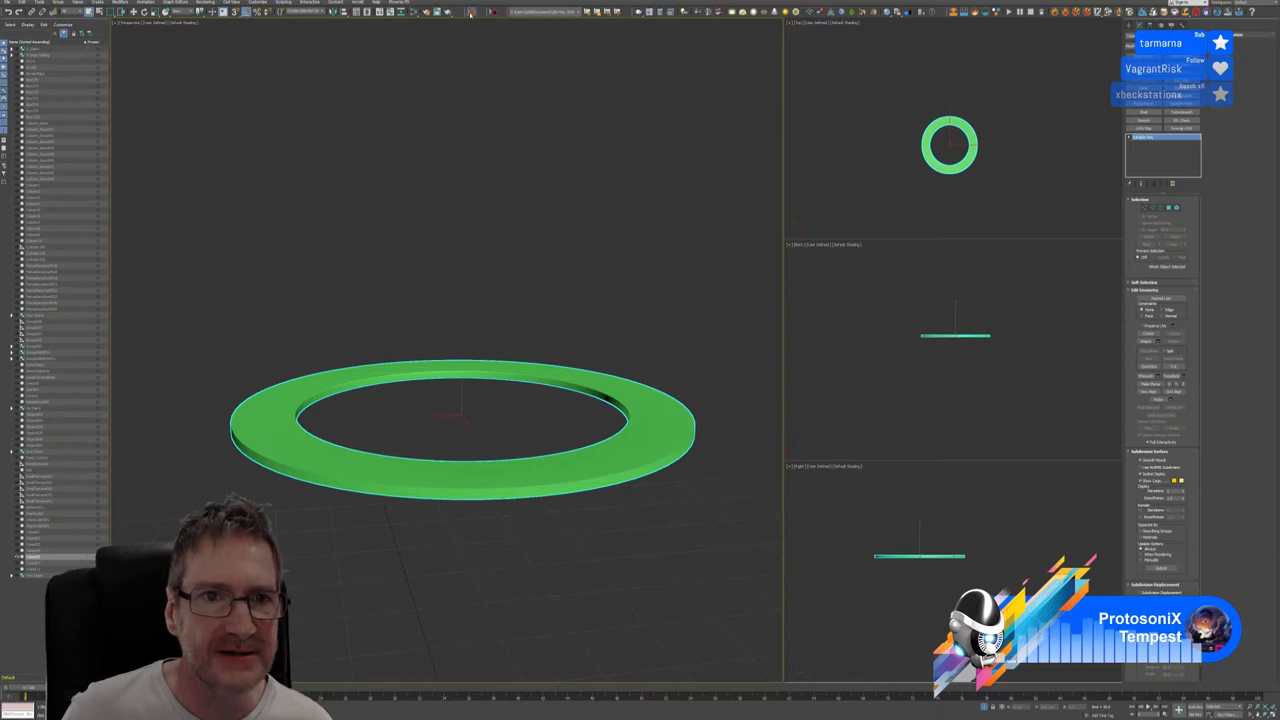
# Send the selected collapsed ring to RizomUV with the bridge's Edit button
pyautogui.click(609, 211)
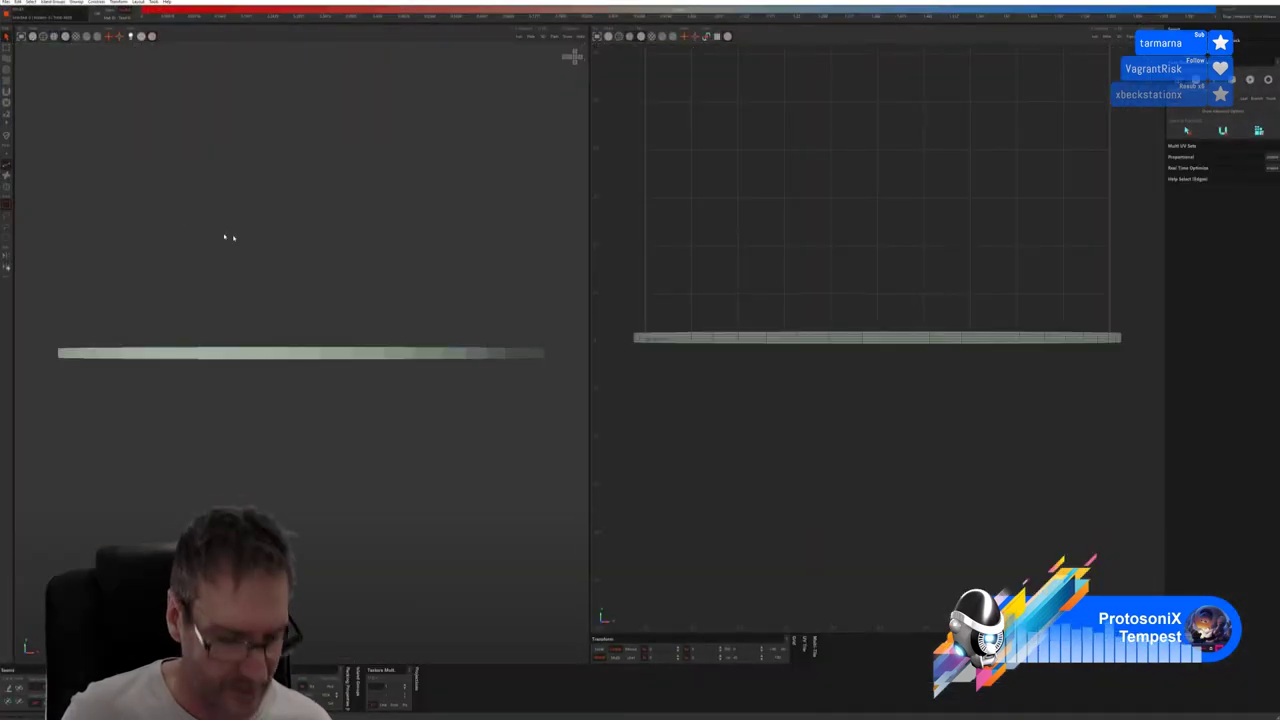
pyautogui.moveTo(271, 226); pyautogui.dragTo(260, 246)
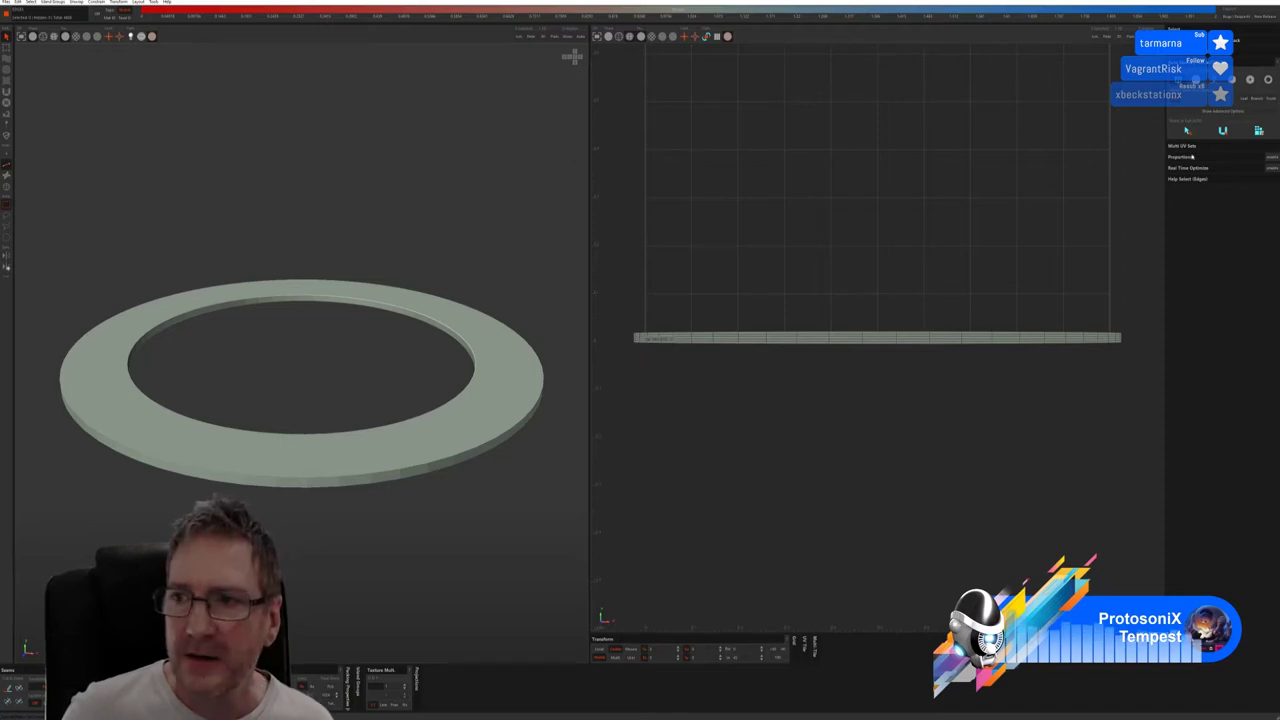
pyautogui.click(1186, 131)
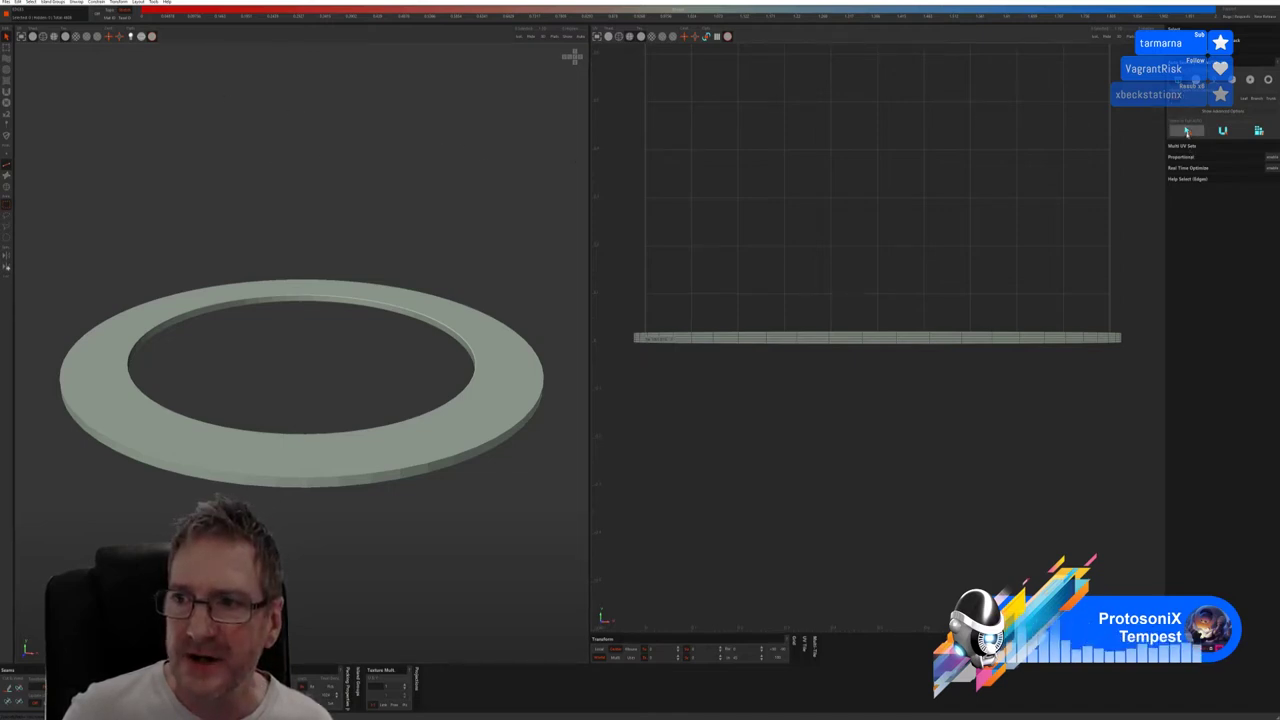
pyautogui.click(1186, 131)
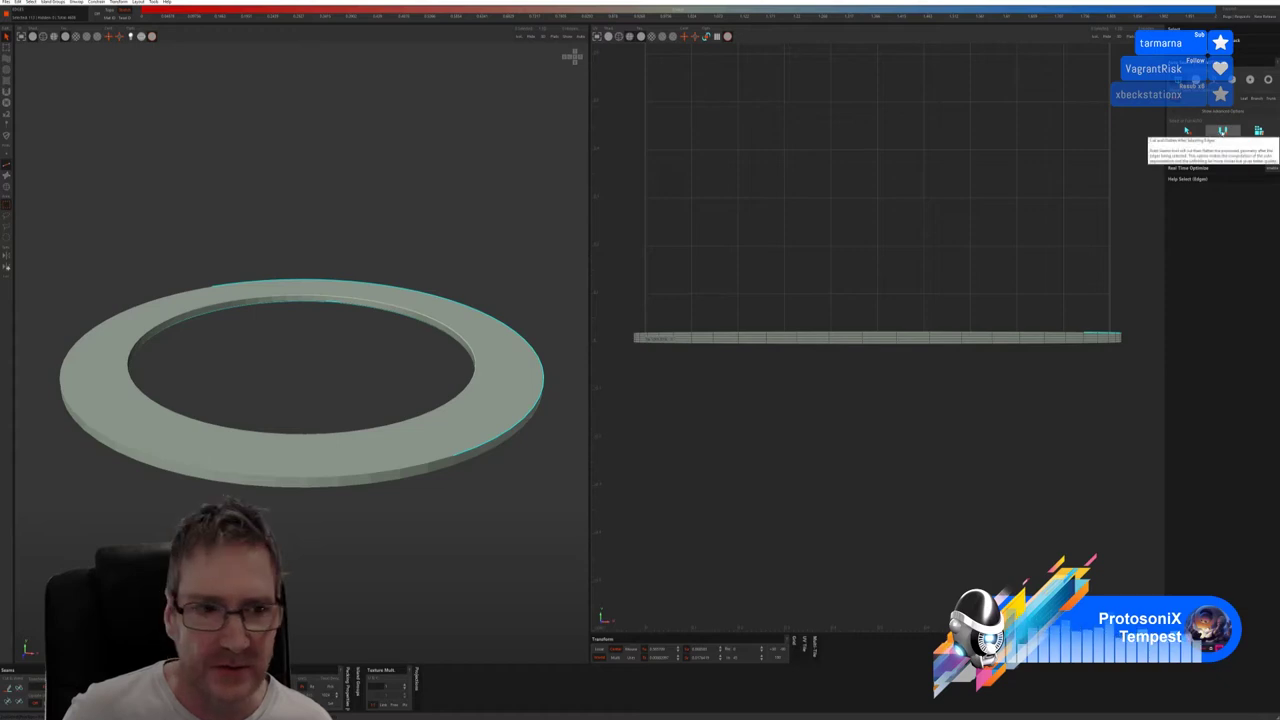
pyautogui.click(1222, 131)
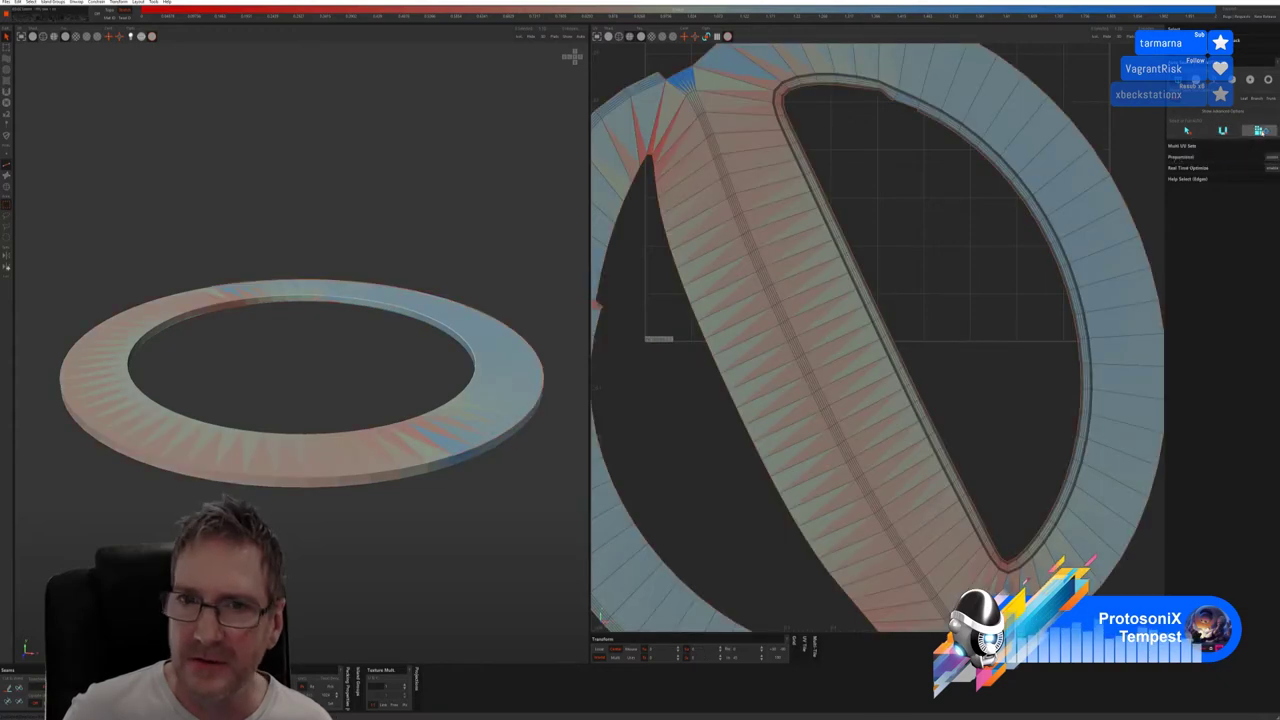
pyautogui.scroll(-5, 1040, 237)
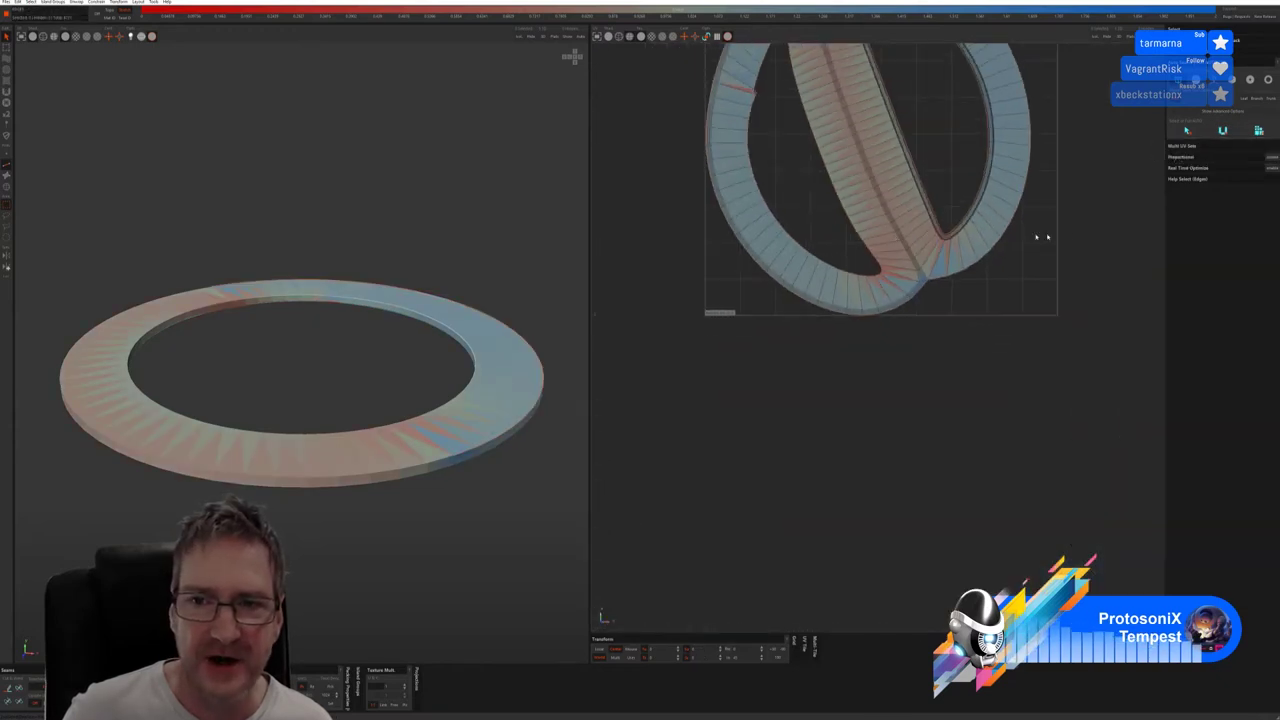
pyautogui.press('f')
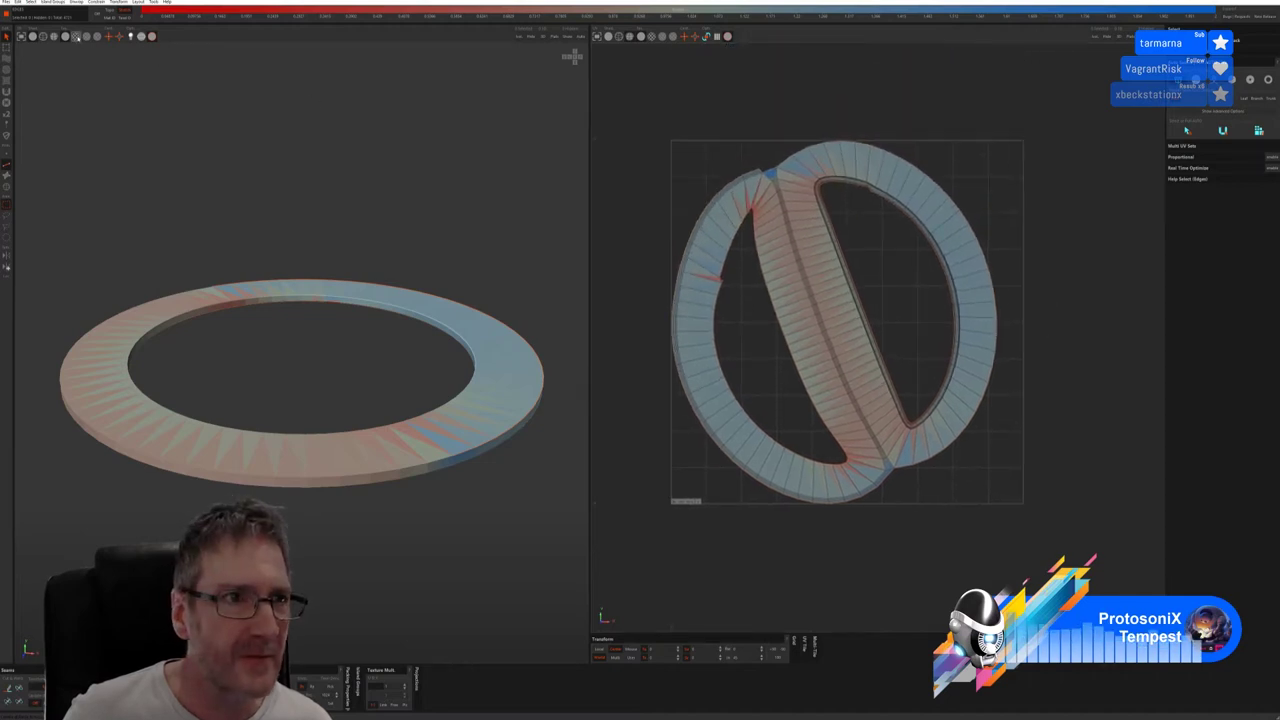
pyautogui.click(75, 36)
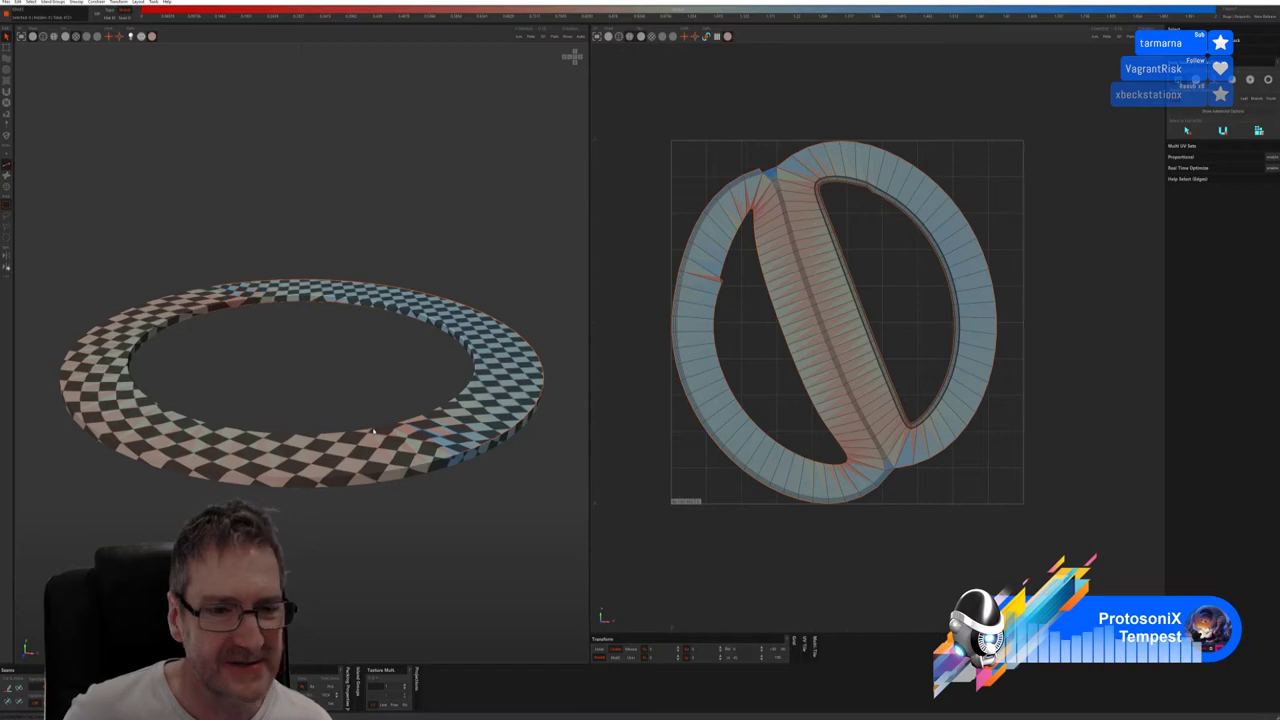
pyautogui.hotkey('ctrl', 'z')
pyautogui.hotkey('ctrl', 'z')
pyautogui.hotkey('ctrl', 'z')
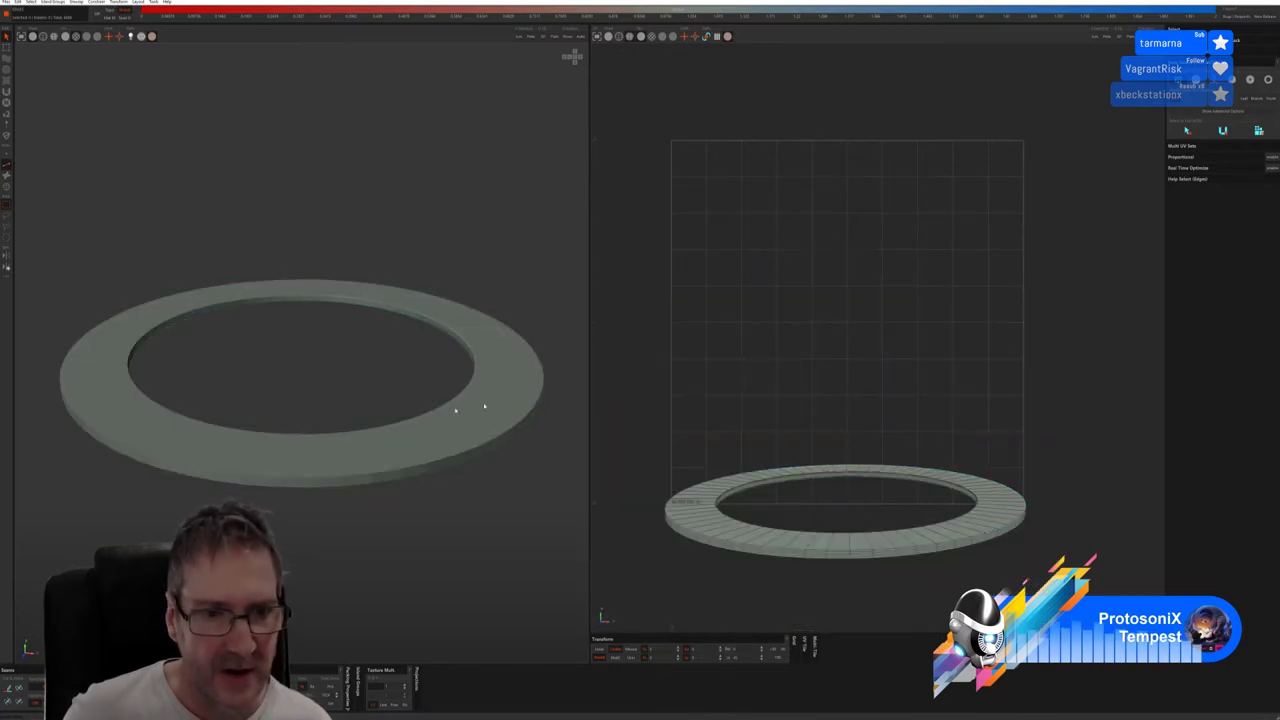
pyautogui.click(1196, 82)
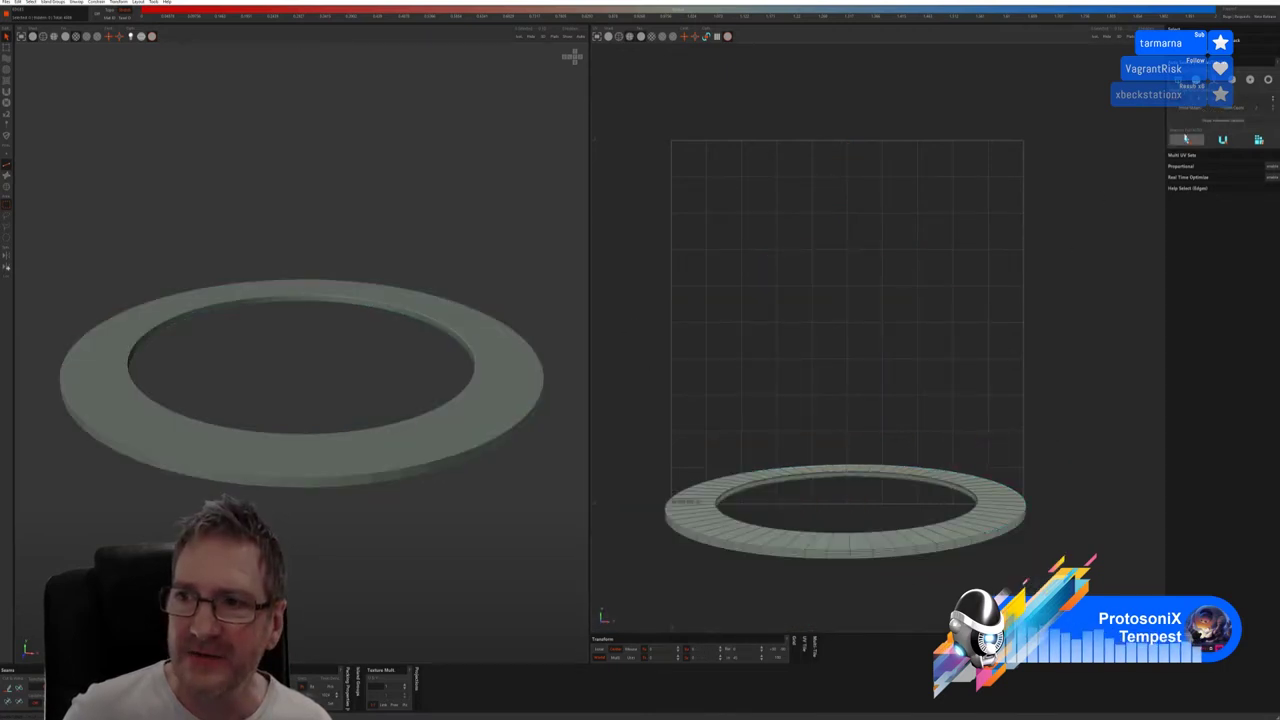
pyautogui.hotkey('ctrl', 'a')
pyautogui.click(1258, 140)
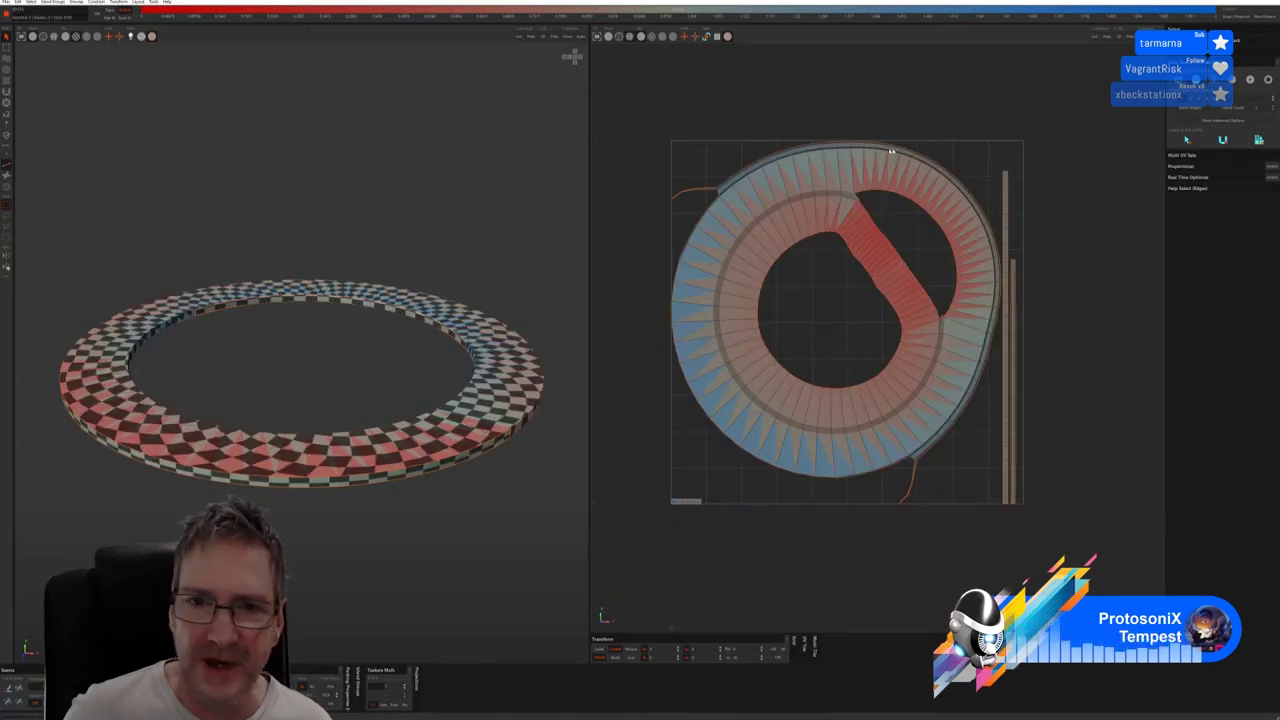
pyautogui.hotkey('ctrl', 'z')
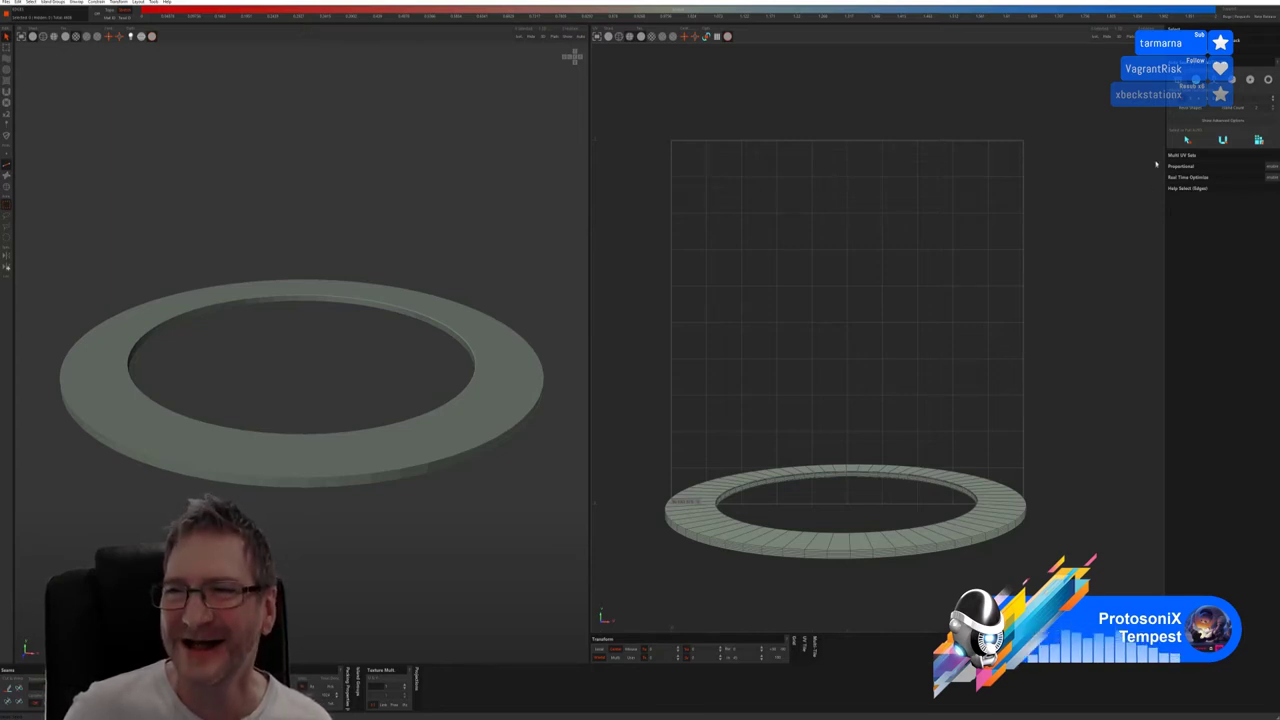
# Unfold the whole ring and pack its two UV islands into the tile, redoing after an undo
pyautogui.click(1187, 130)
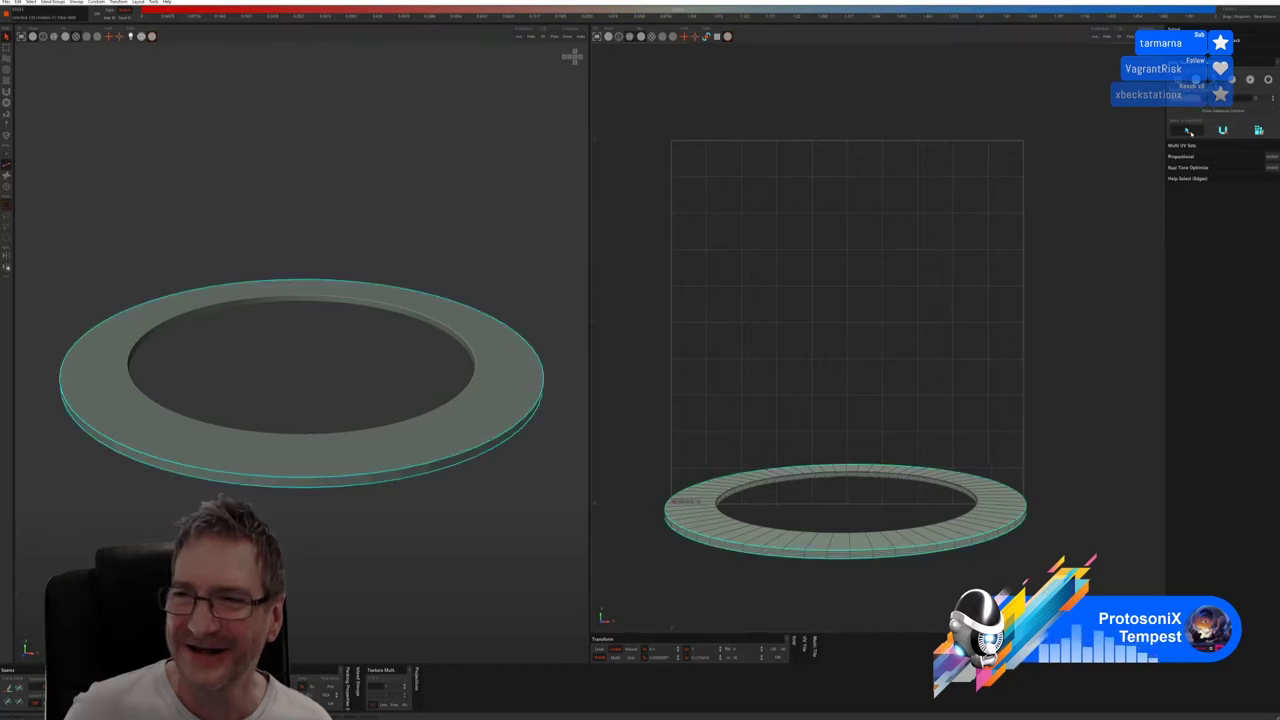
pyautogui.click(1222, 130)
pyautogui.click(1257, 130)
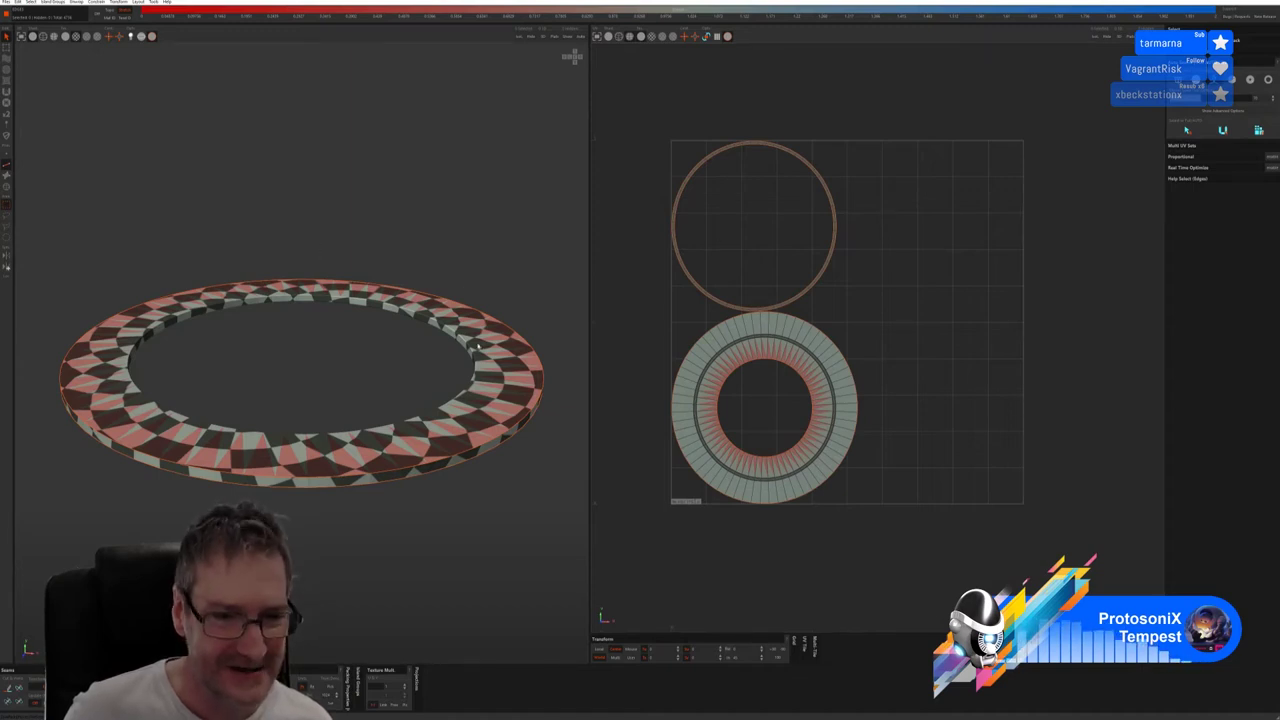
pyautogui.hotkey('ctrl', 'z')
pyautogui.hotkey('ctrl', 'z')
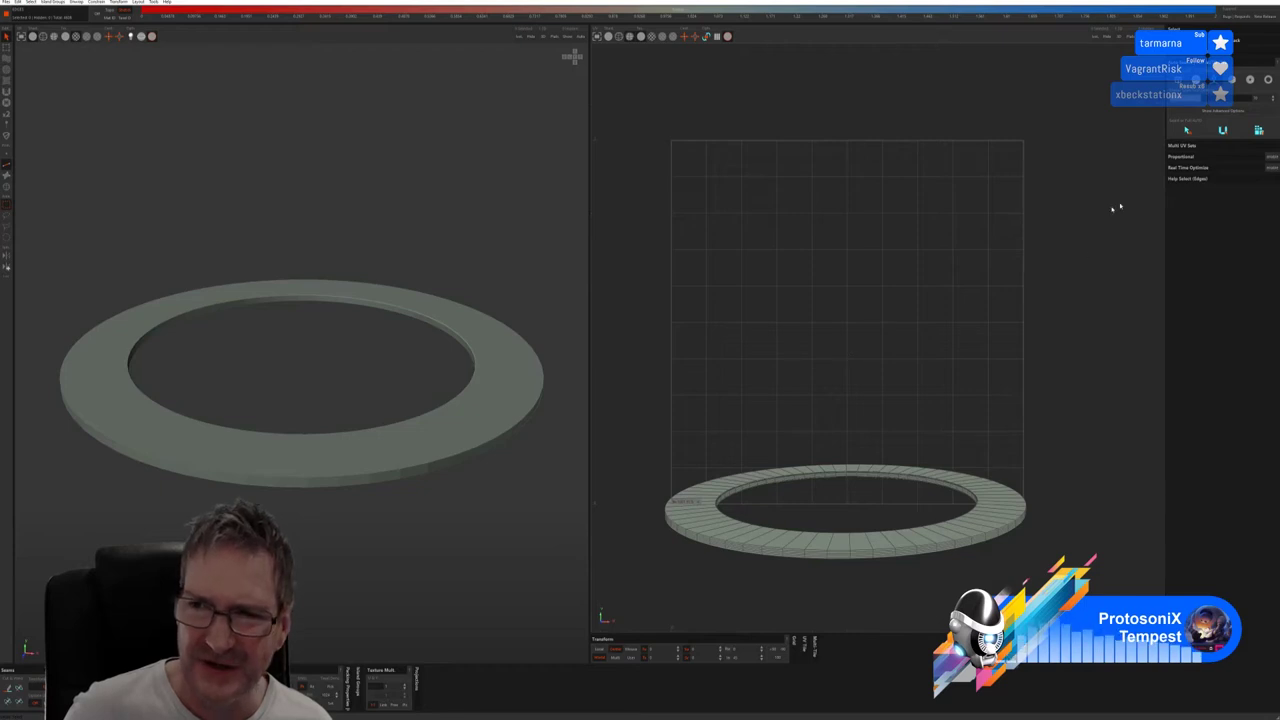
pyautogui.click(1222, 131)
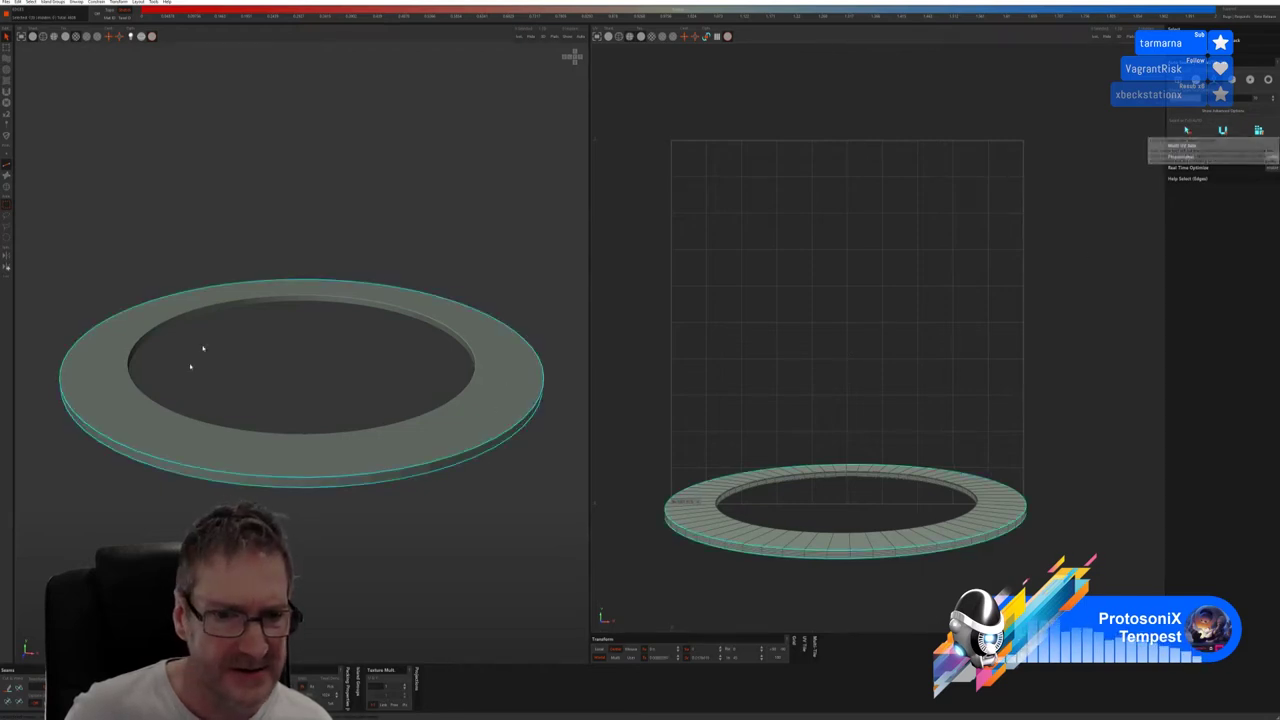
pyautogui.click(1222, 131)
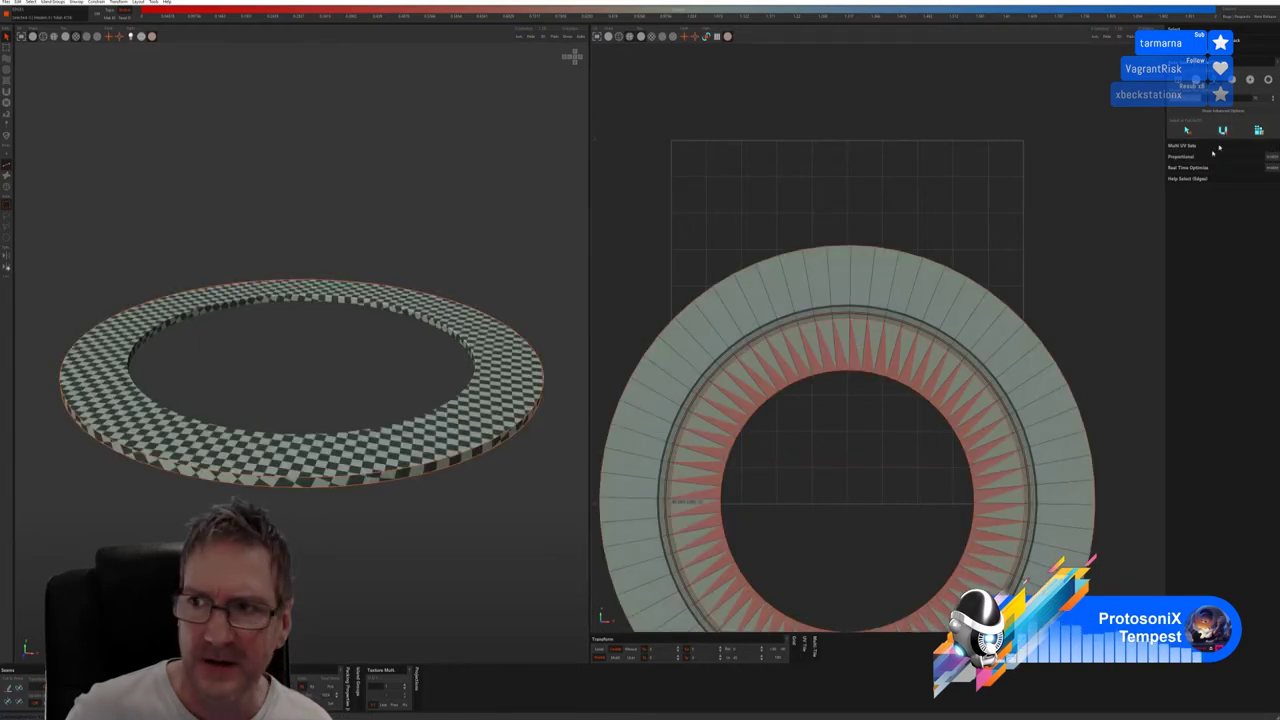
pyautogui.click(1258, 130)
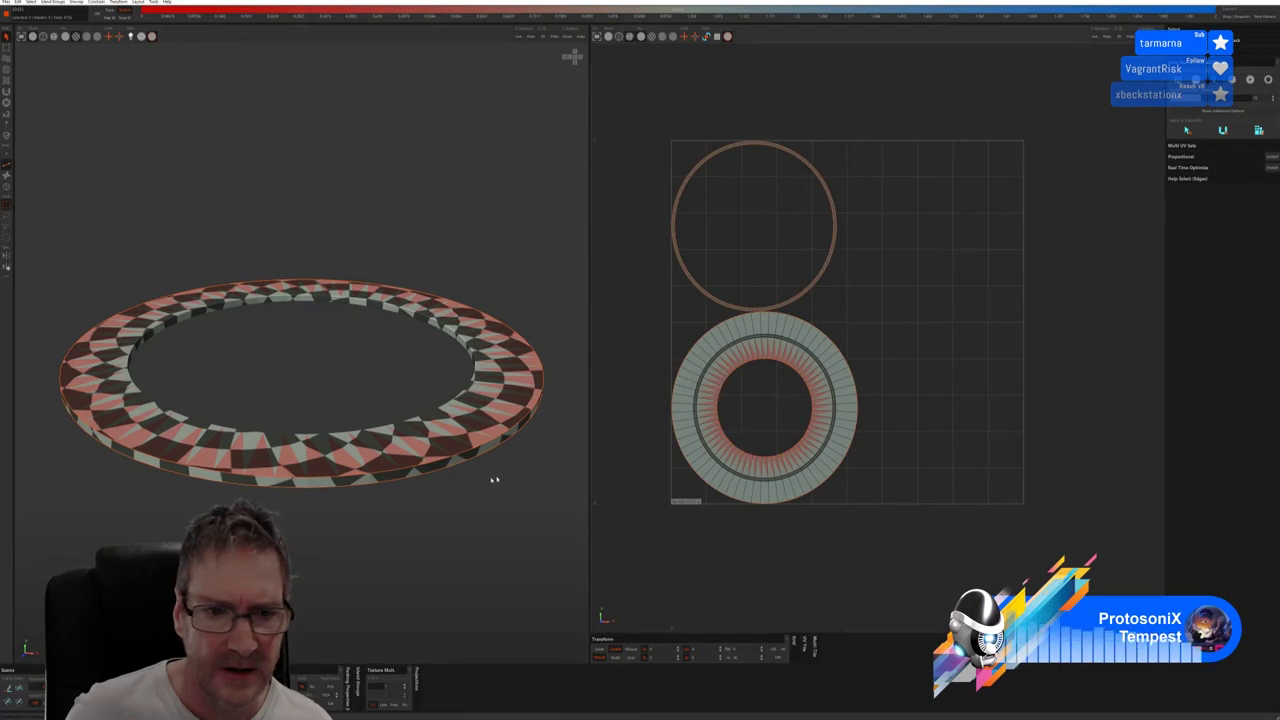
pyautogui.moveTo(493, 480); pyautogui.dragTo(434, 355, button='middle')
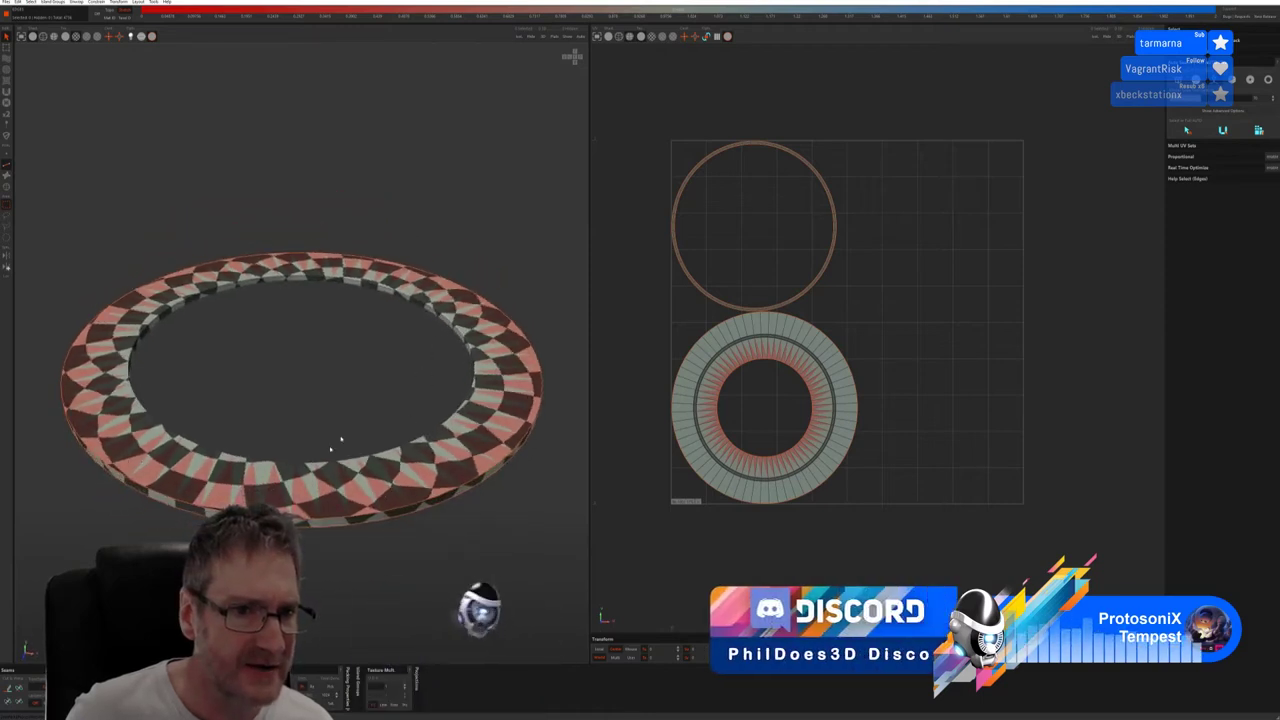
pyautogui.moveTo(337, 449); pyautogui.dragTo(293, 356, button='middle')
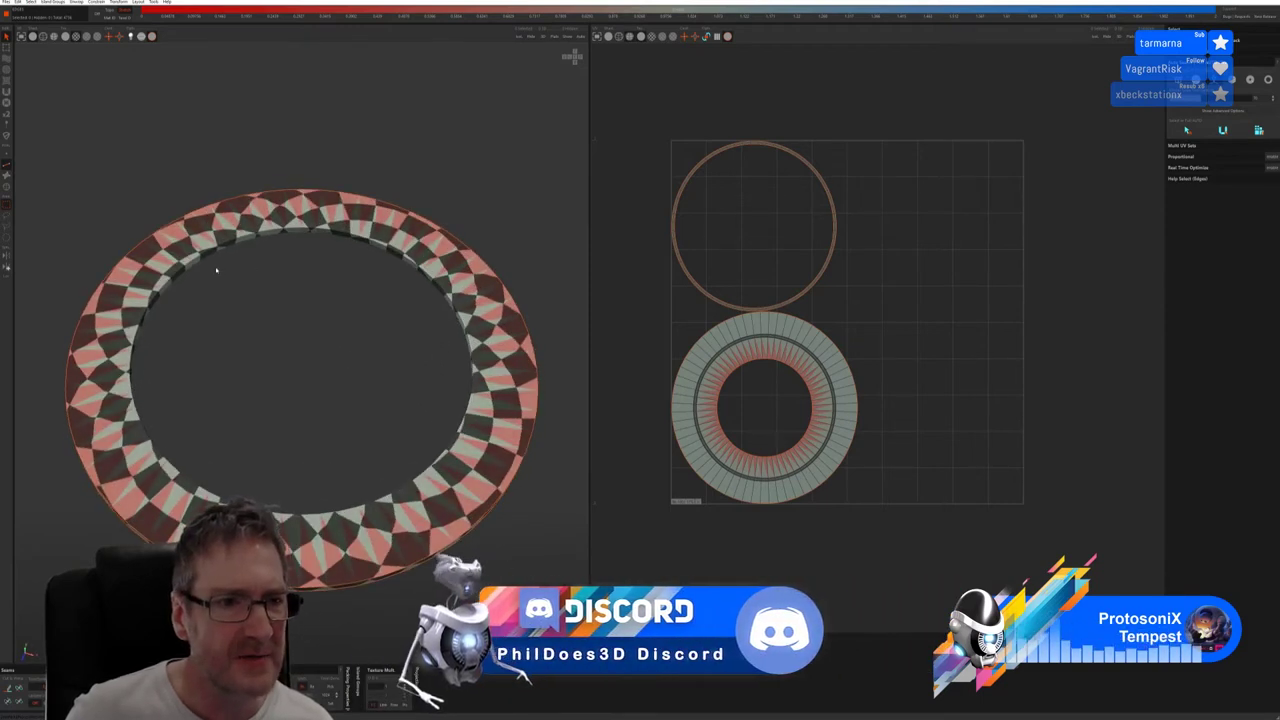
pyautogui.scroll(1, 217, 271)
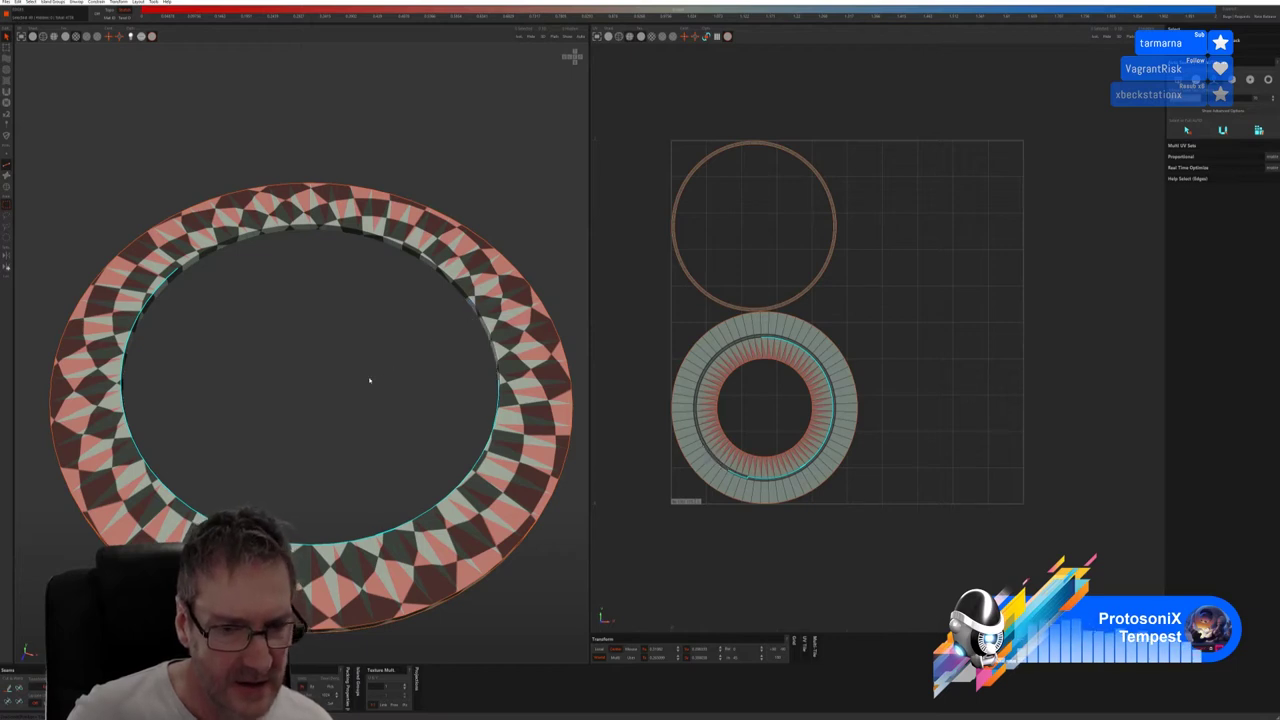
pyautogui.moveTo(369, 380); pyautogui.dragTo(409, 366, button='middle')
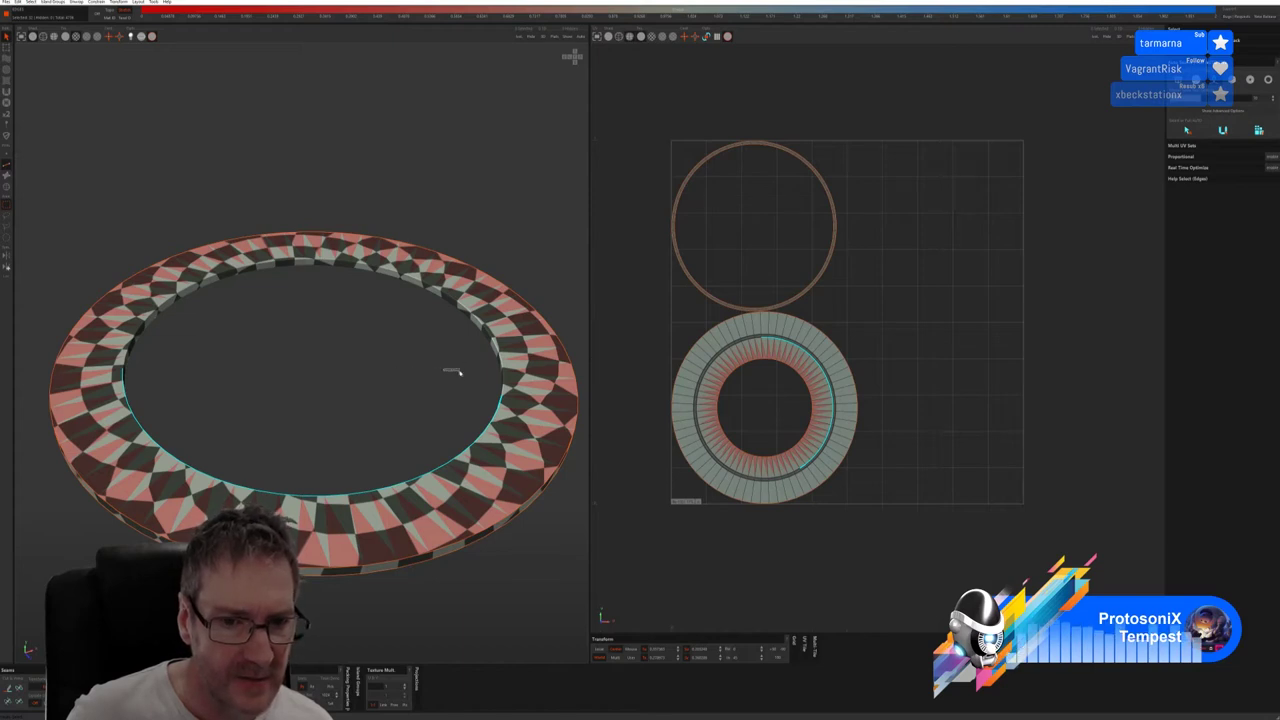
pyautogui.moveTo(403, 371)
pyautogui.mouseDown(button='middle')
pyautogui.moveTo(374, 369)
pyautogui.moveTo(415, 367)
pyautogui.mouseUp(button='middle')
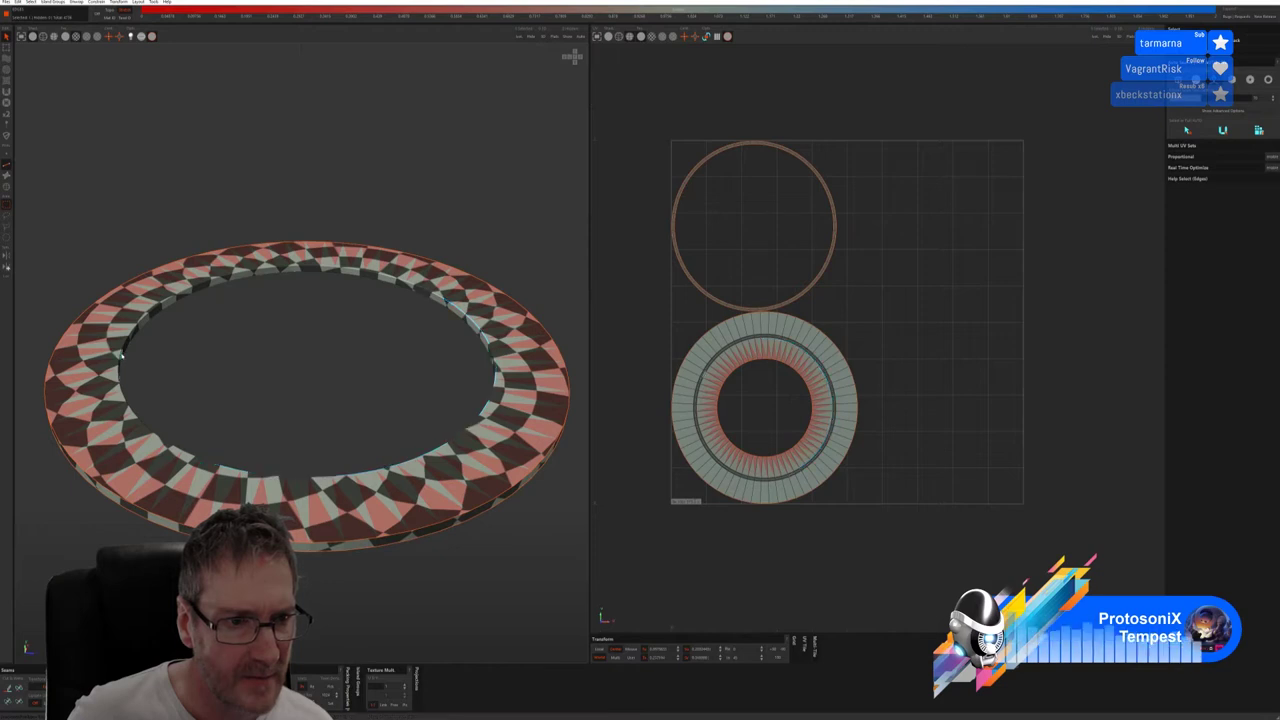
pyautogui.scroll(6, 118, 355)
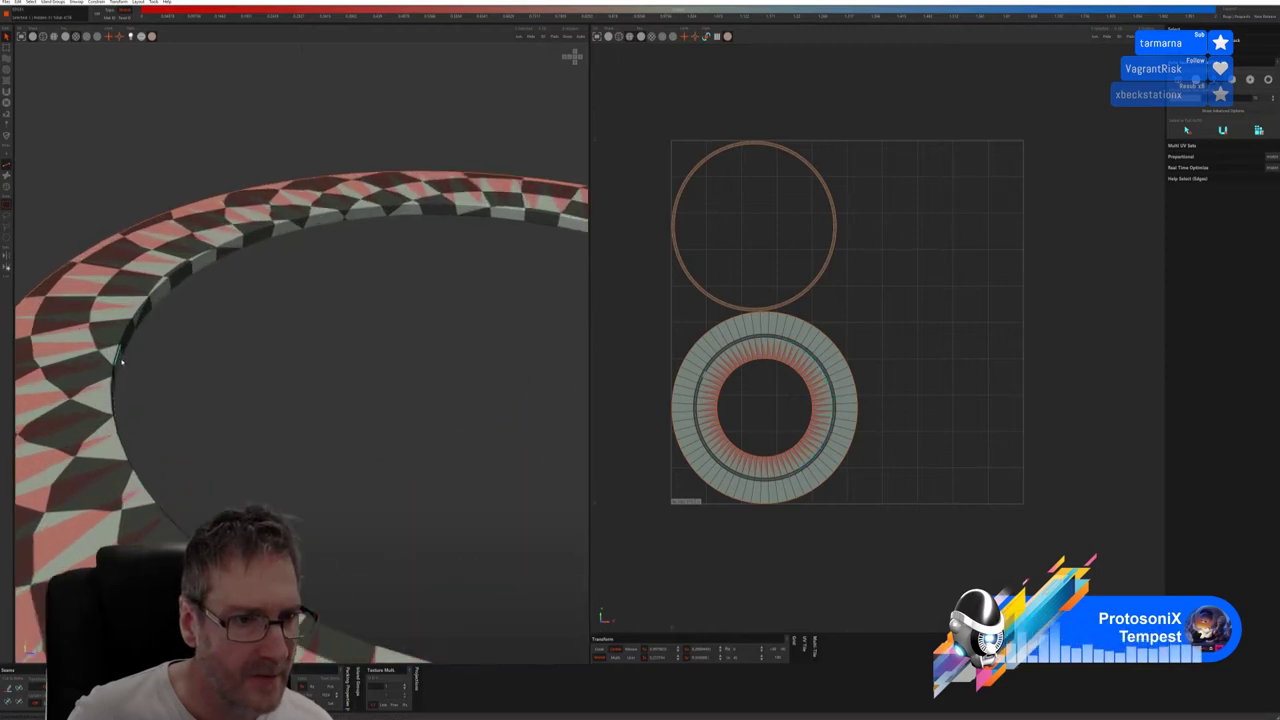
pyautogui.click(113, 352)
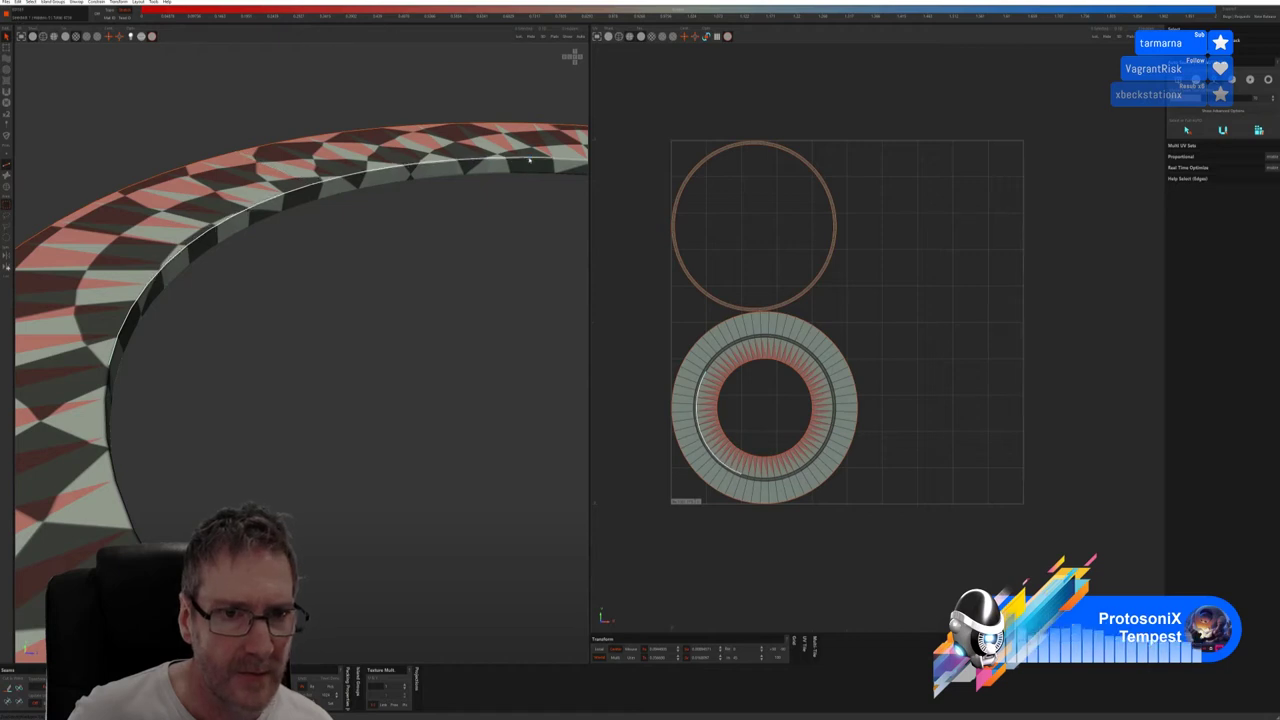
pyautogui.scroll(-3, 520, 186)
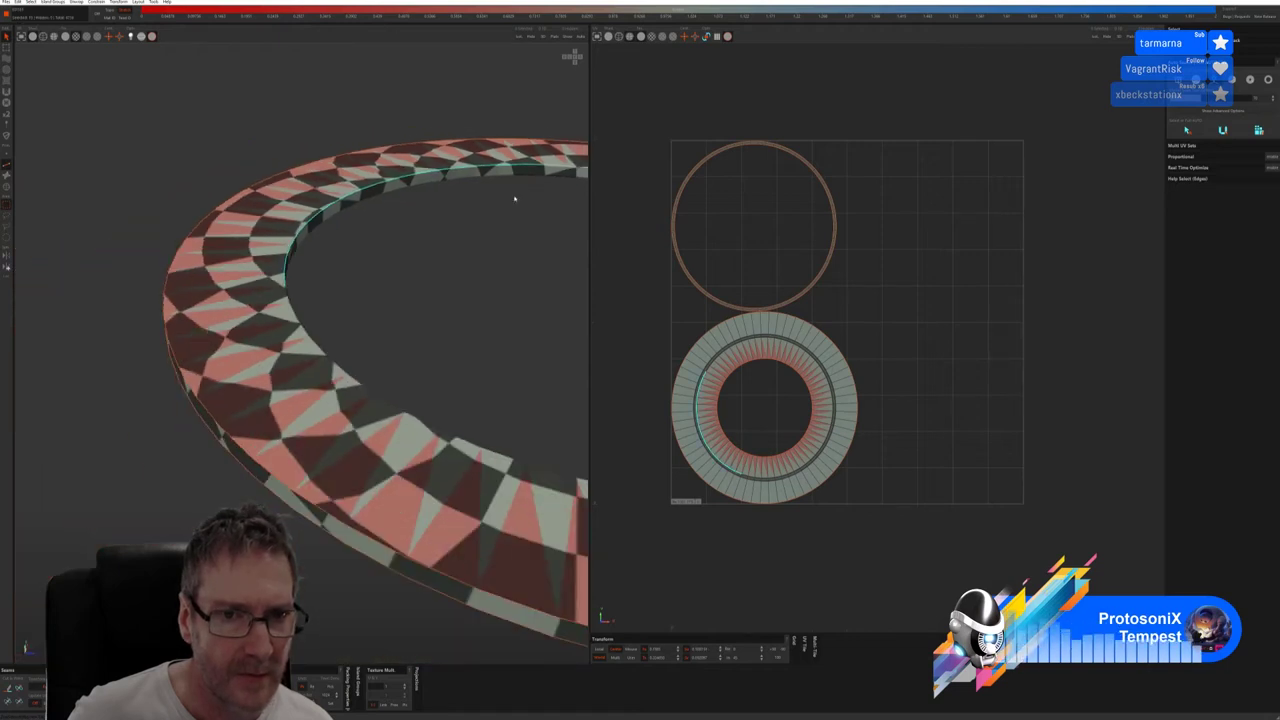
pyautogui.scroll(2, 465, 212)
pyautogui.moveTo(465, 212); pyautogui.dragTo(505, 380, button='middle')
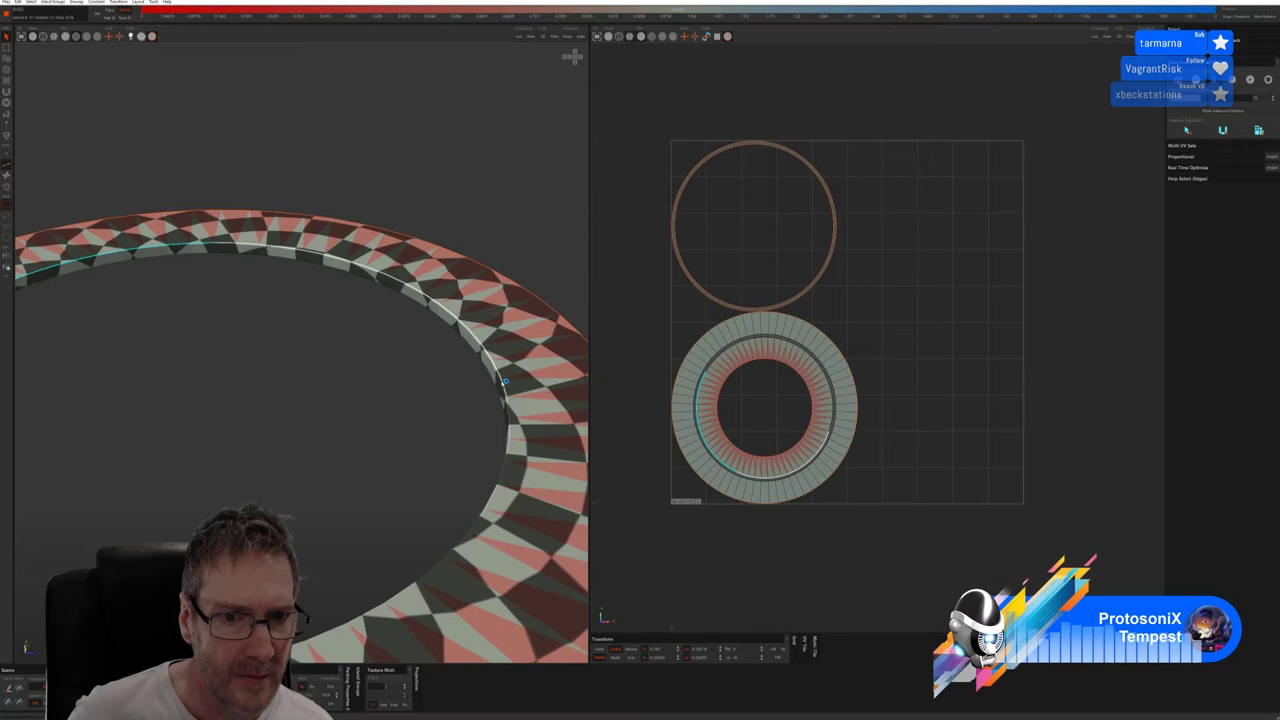
pyautogui.click(500, 383)
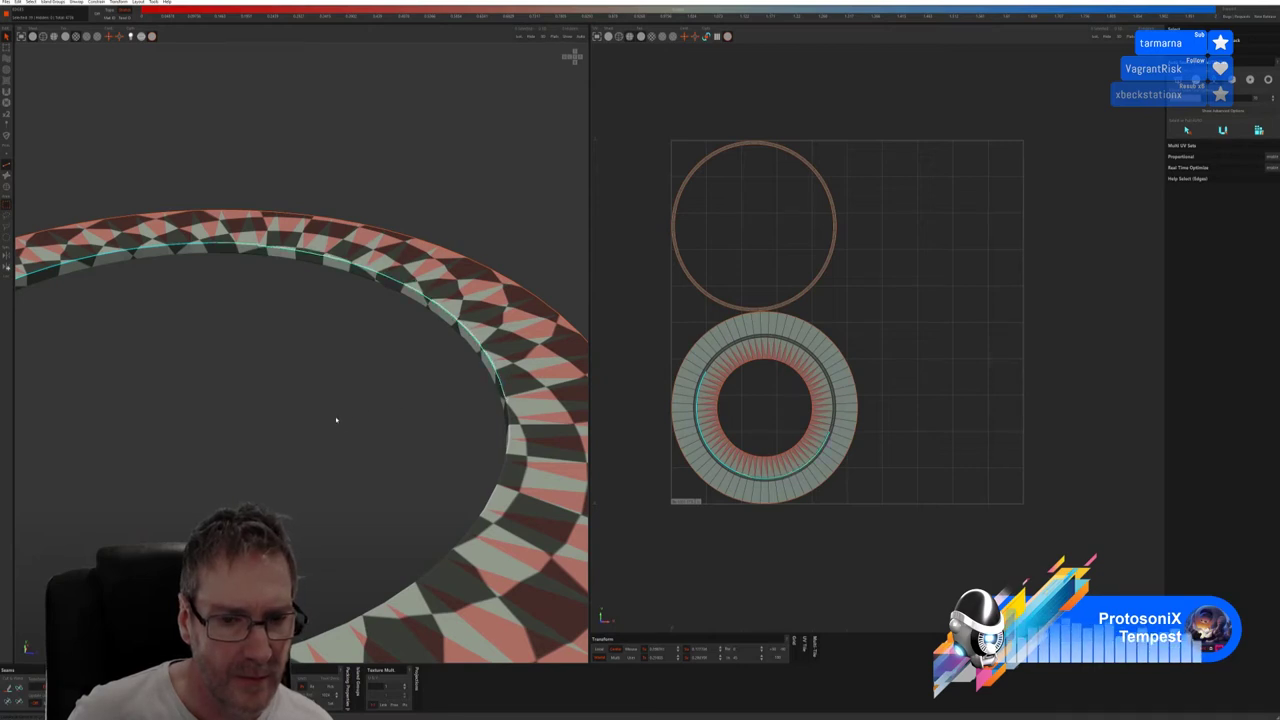
pyautogui.moveTo(334, 423); pyautogui.dragTo(440, 320, button='middle')
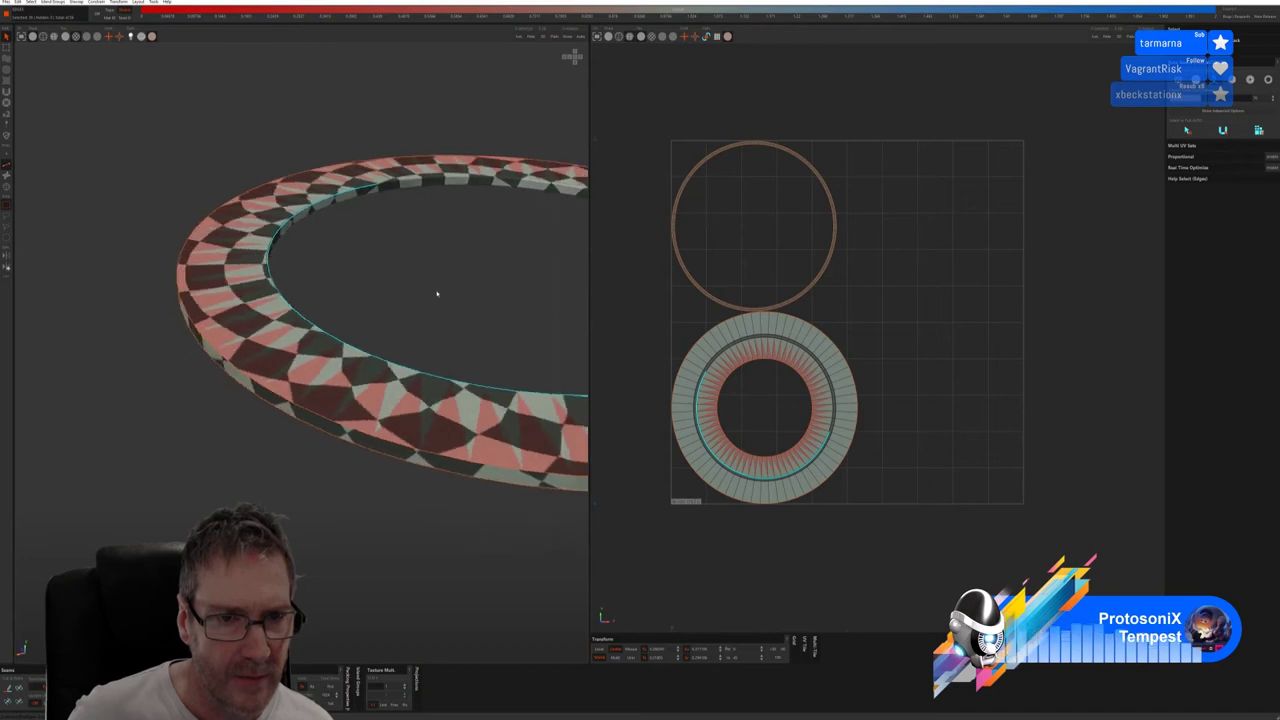
pyautogui.press('f')
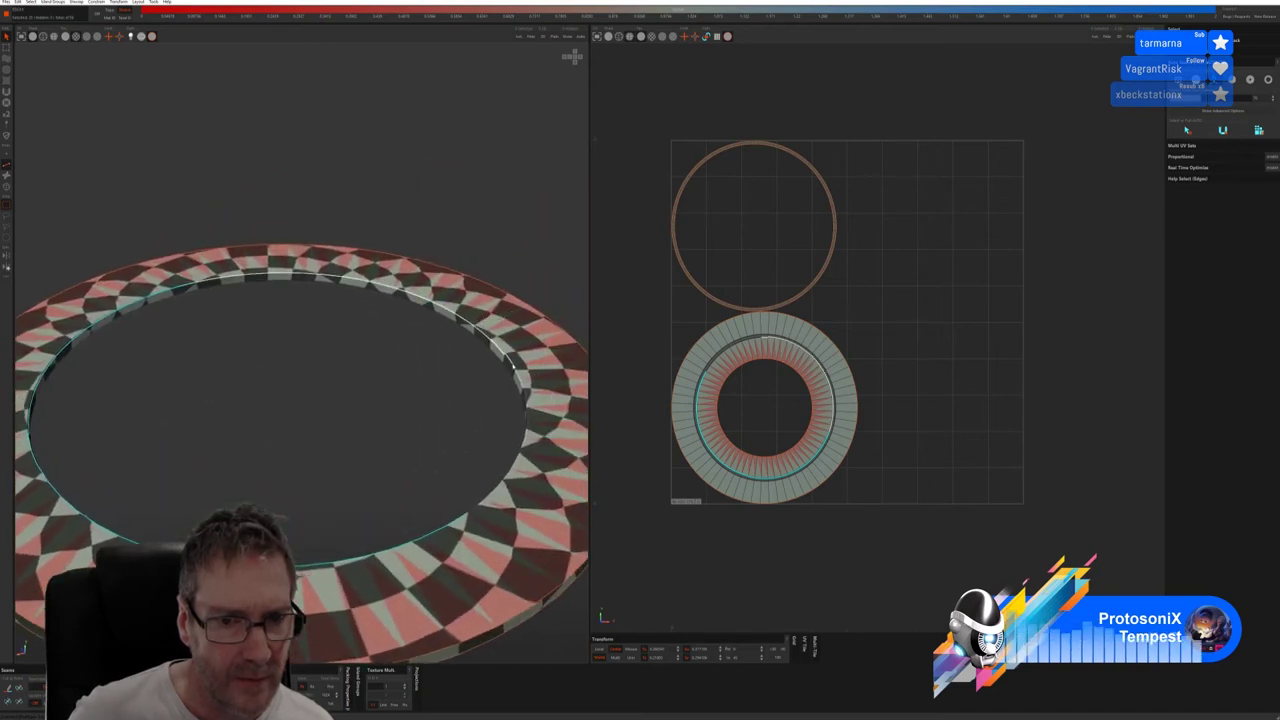
pyautogui.moveTo(405, 383); pyautogui.dragTo(466, 383, button='middle')
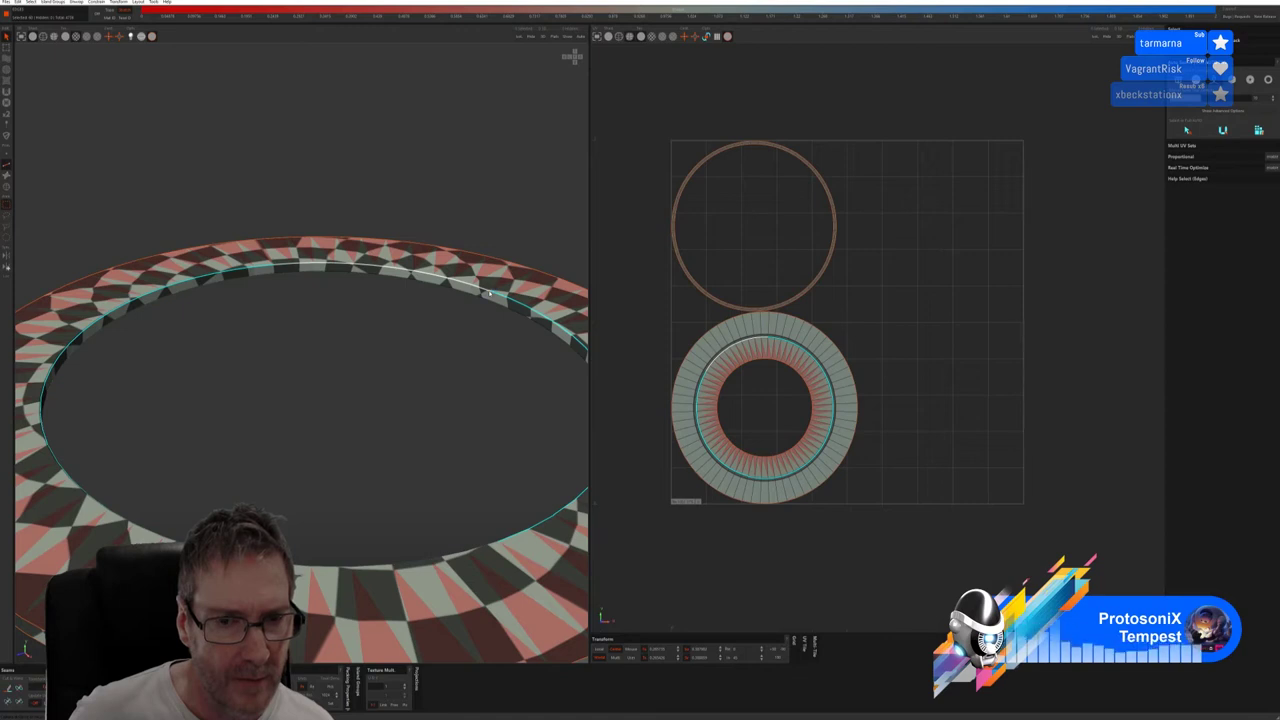
pyautogui.scroll(5, 489, 292)
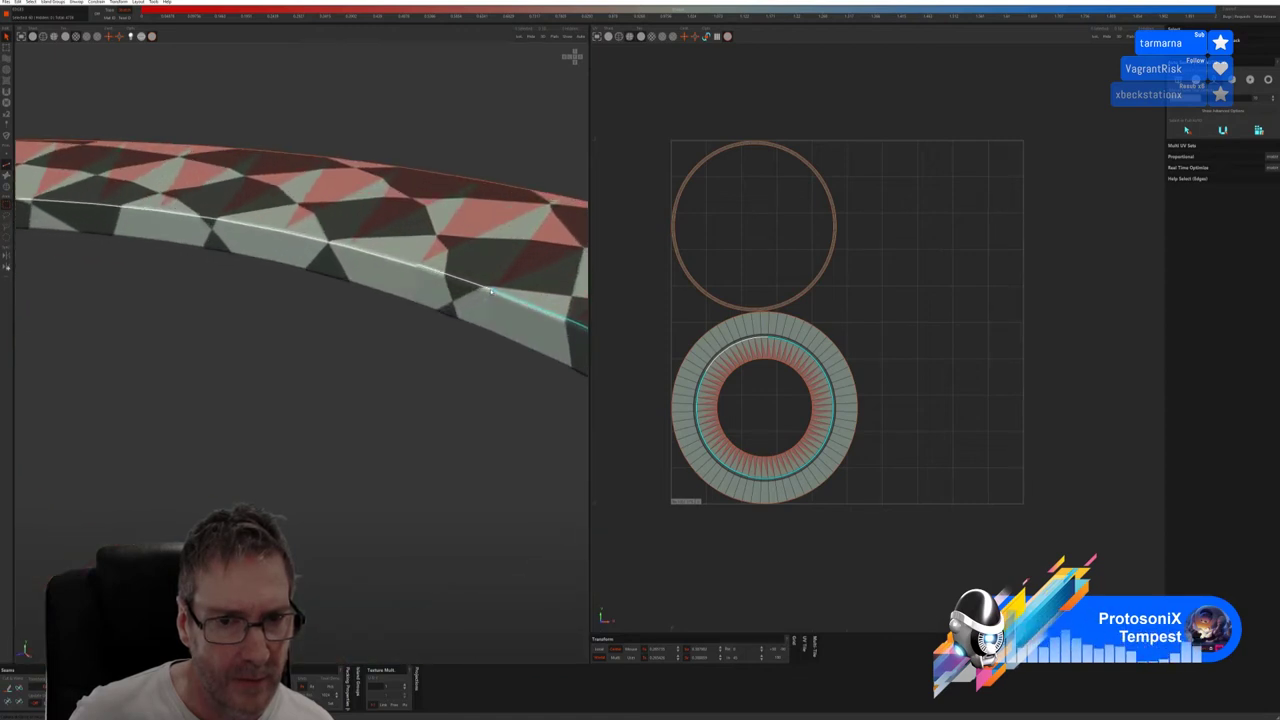
pyautogui.scroll(-6, 463, 311)
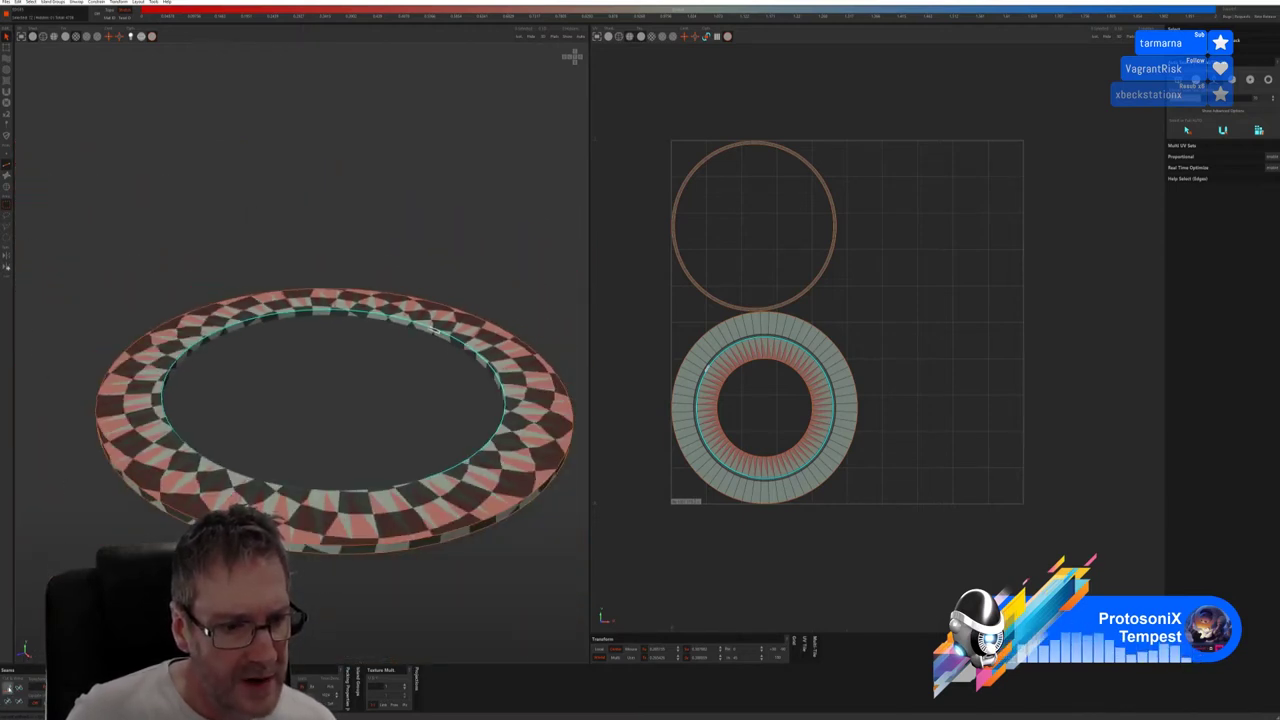
pyautogui.click(9, 688)
pyautogui.keyDown('alt'); pyautogui.moveTo(374, 391); pyautogui.dragTo(376, 388); pyautogui.keyUp('alt')
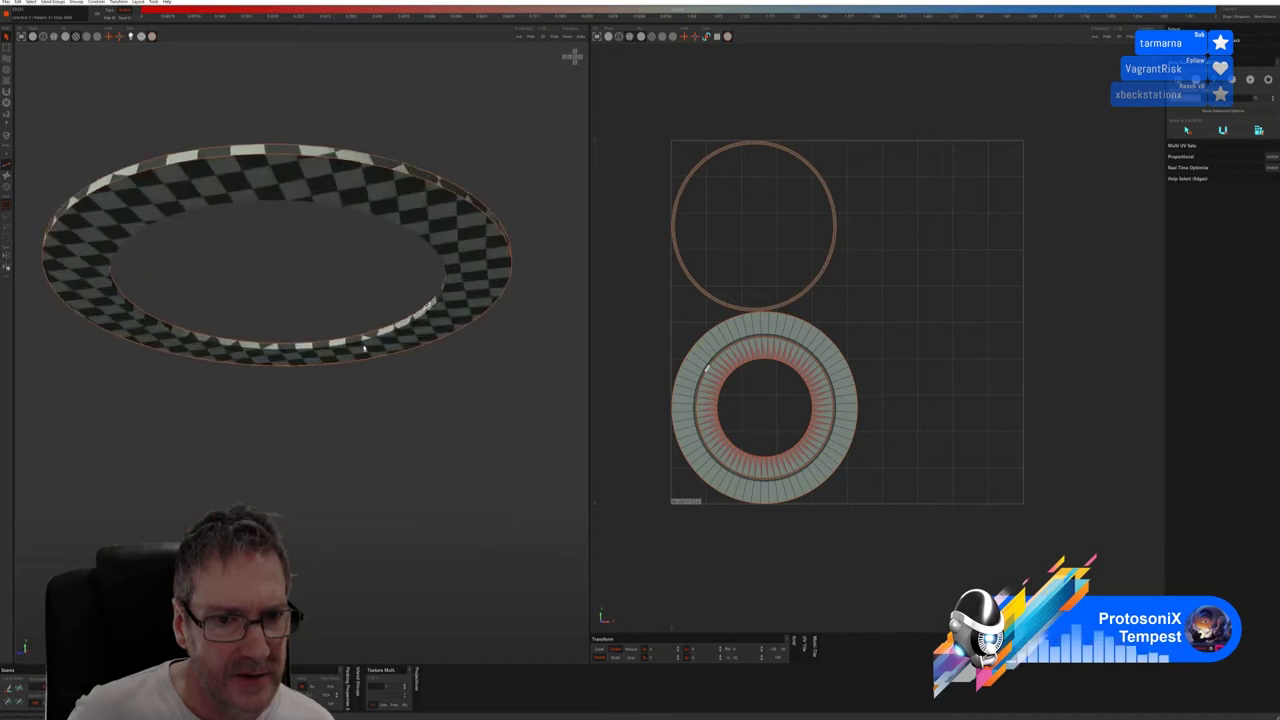
pyautogui.keyDown('alt'); pyautogui.moveTo(365, 345); pyautogui.dragTo(230, 335); pyautogui.keyUp('alt')
pyautogui.scroll(6, 228, 345)
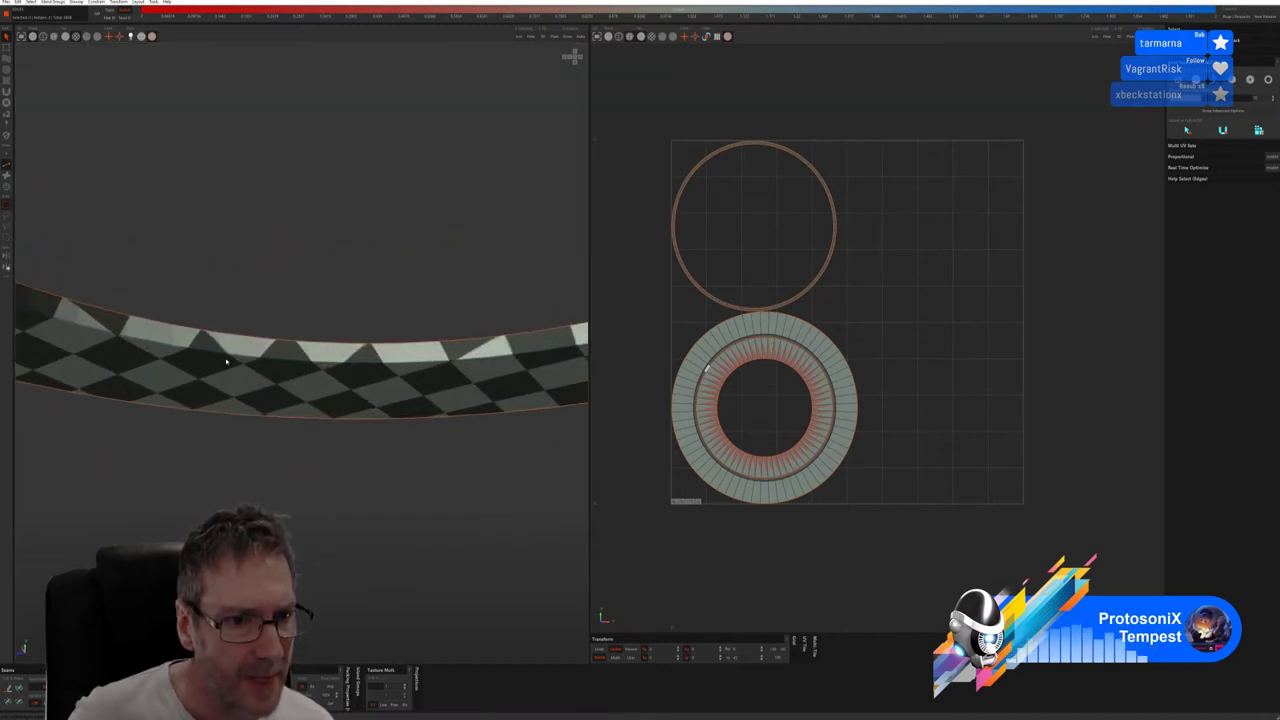
pyautogui.click(222, 354)
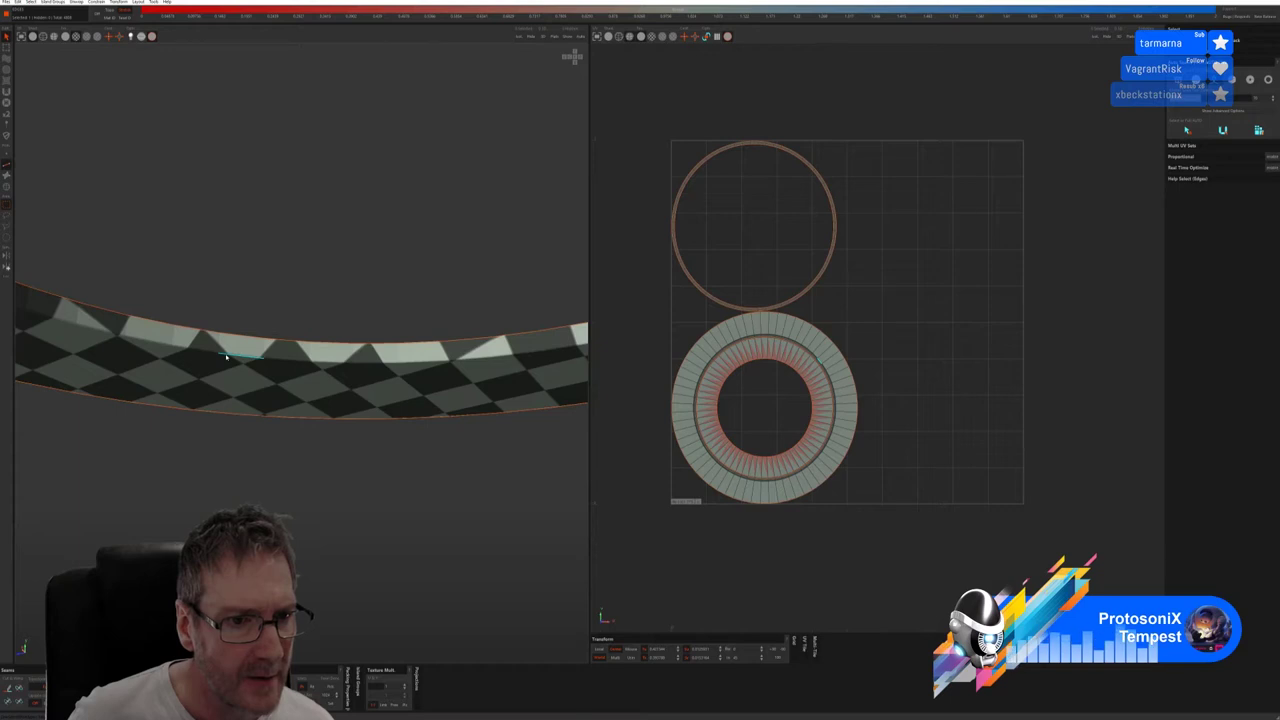
pyautogui.keyDown('shift'); pyautogui.click(537, 355); pyautogui.keyUp('shift')
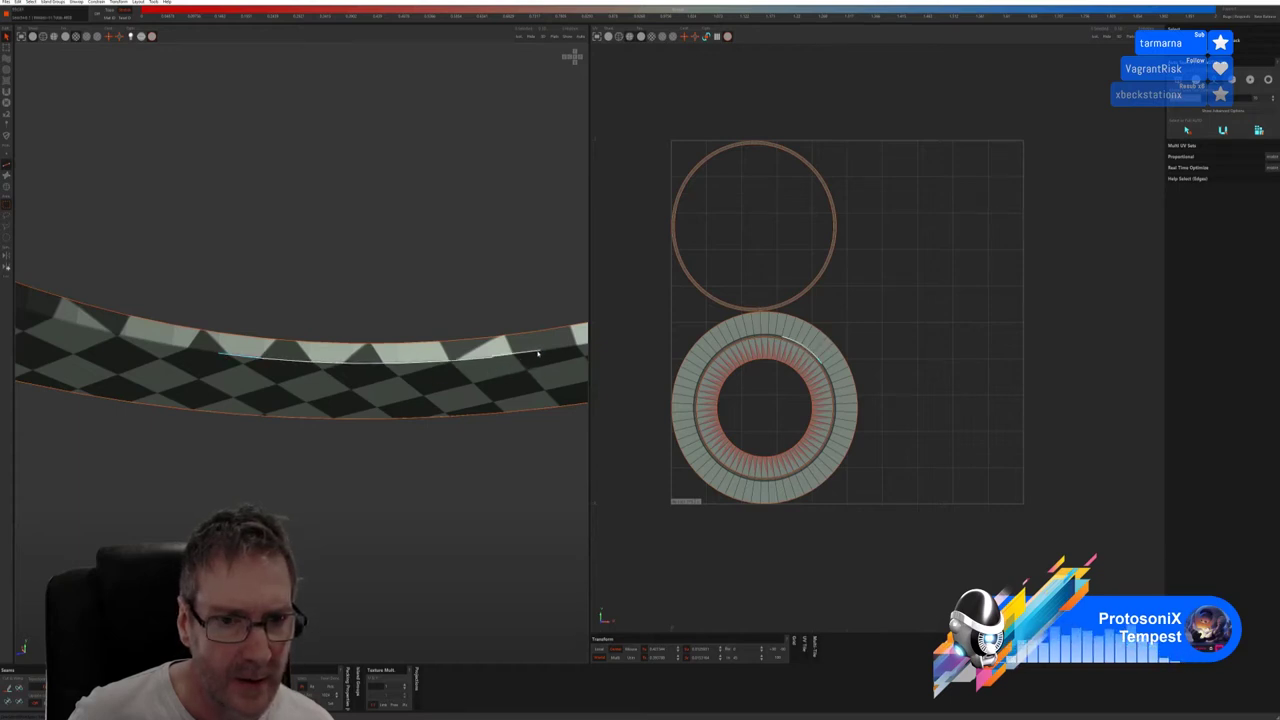
pyautogui.keyDown('shift'); pyautogui.click(541, 354); pyautogui.keyUp('shift')
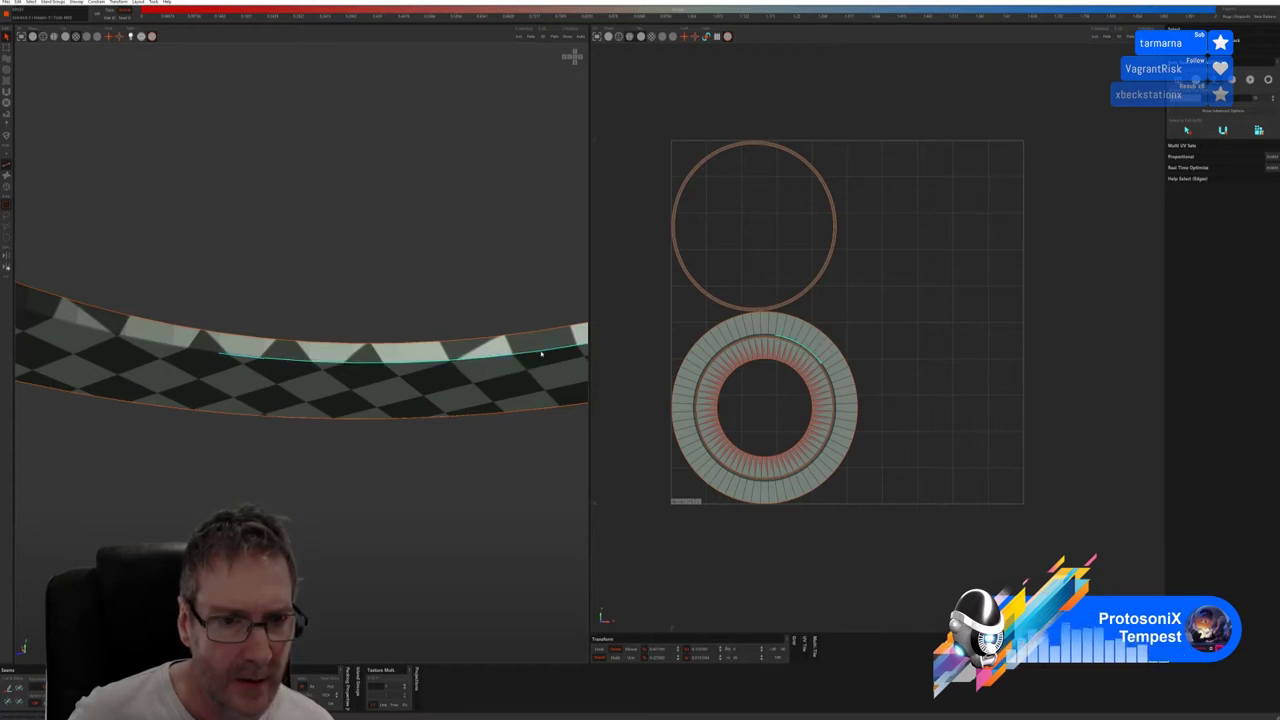
pyautogui.moveTo(517, 363); pyautogui.dragTo(420, 400, button='middle')
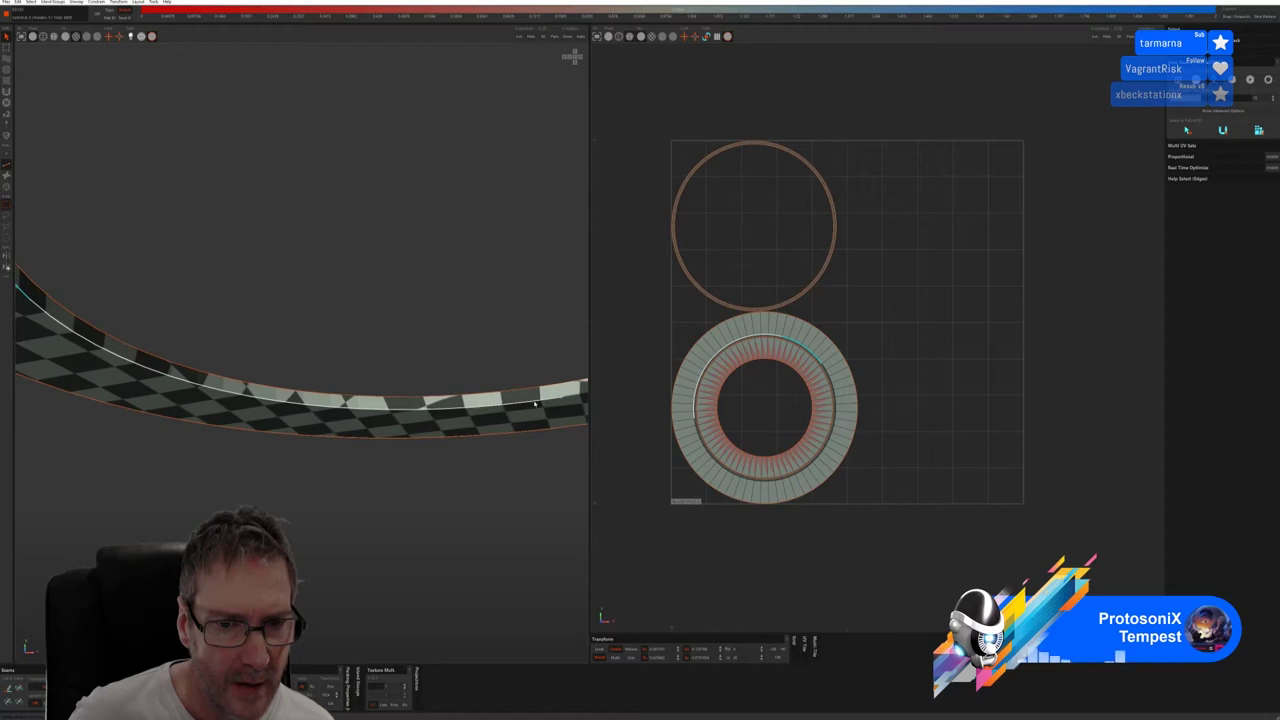
pyautogui.moveTo(369, 437); pyautogui.dragTo(457, 457, button='middle')
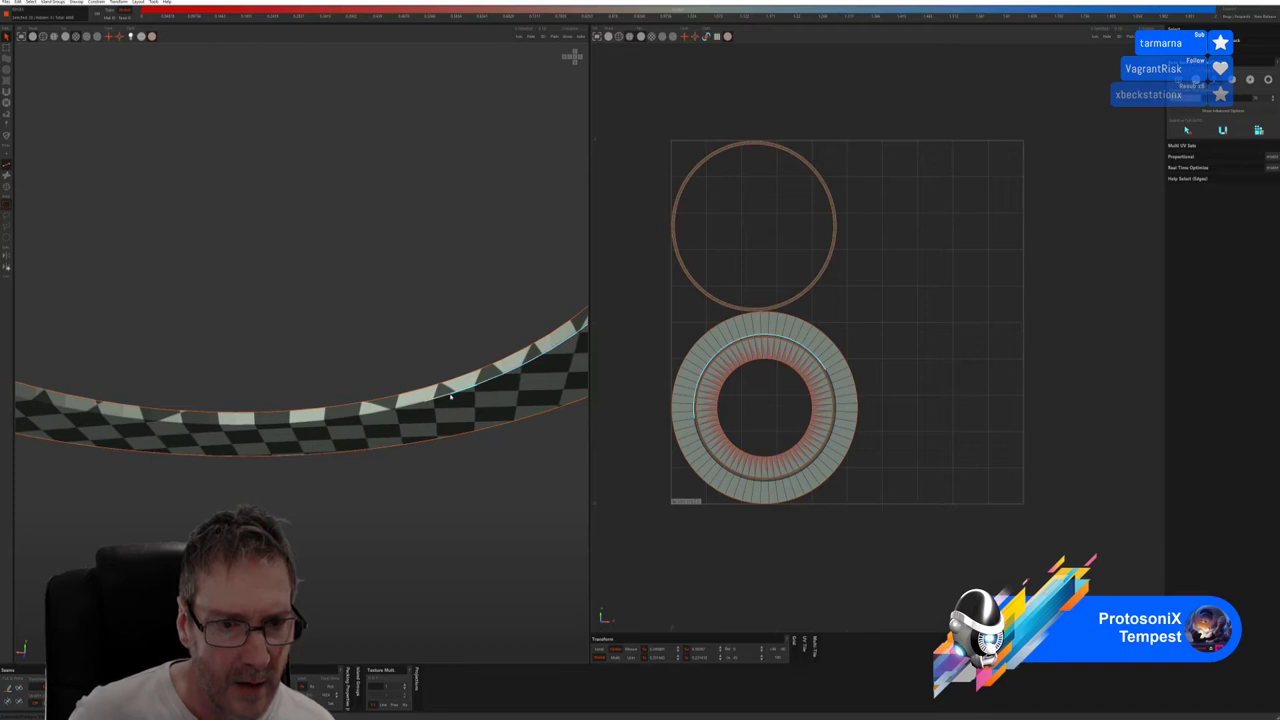
pyautogui.click(206, 428)
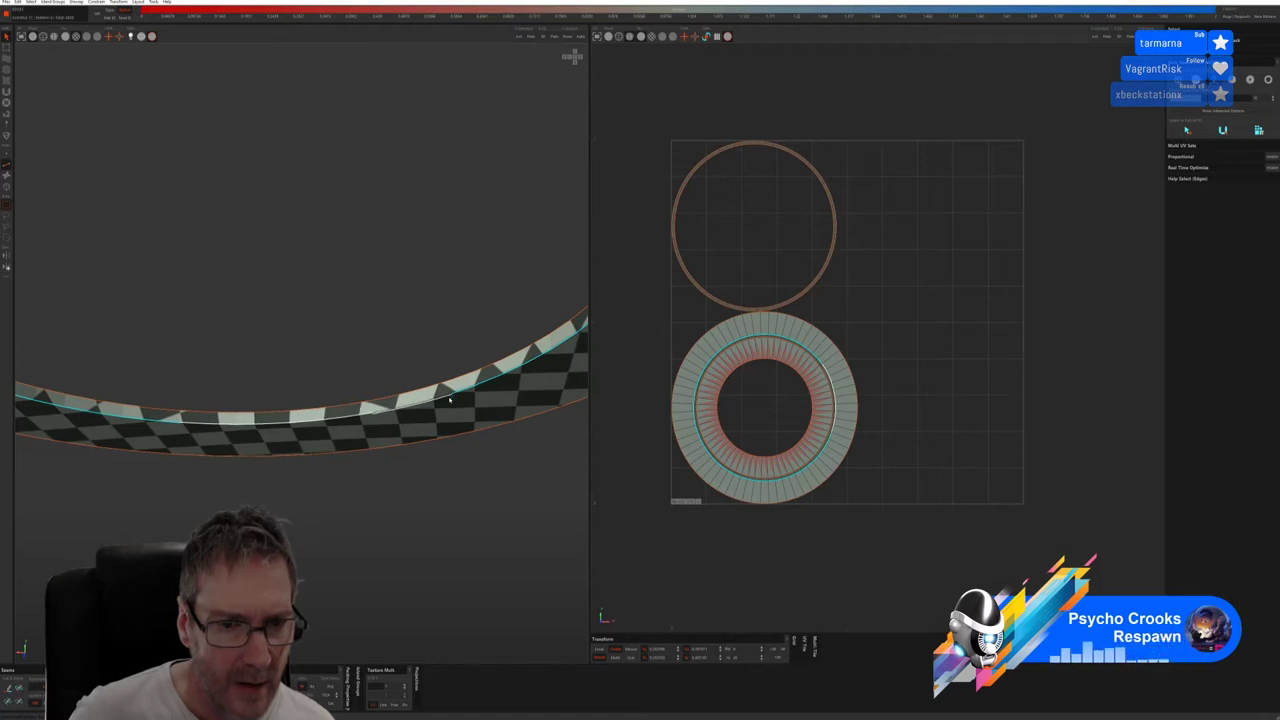
pyautogui.moveTo(450, 398); pyautogui.dragTo(453, 396, button='middle')
pyautogui.scroll(4, 453, 397)
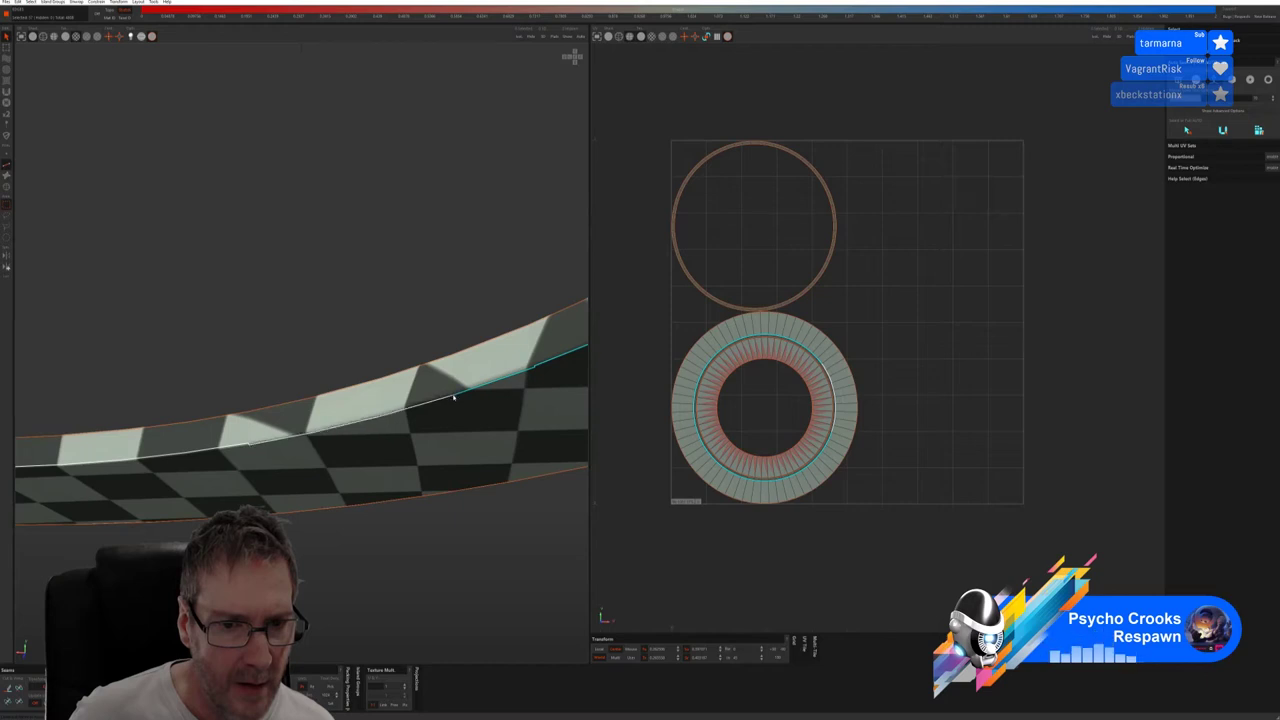
pyautogui.scroll(-6, 390, 437)
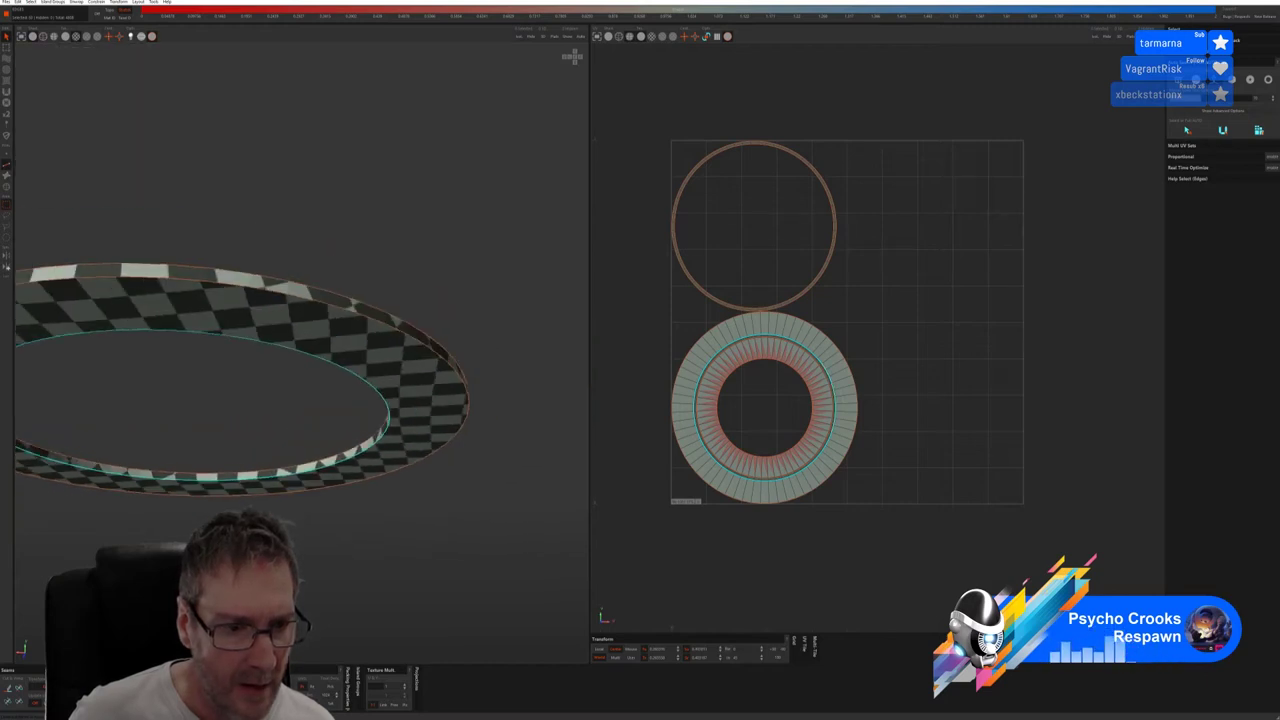
pyautogui.moveTo(185, 400); pyautogui.dragTo(229, 449, button='middle')
# Frame the ring, unfold its UVs and pack the shells into the UV square
pyautogui.press('f')
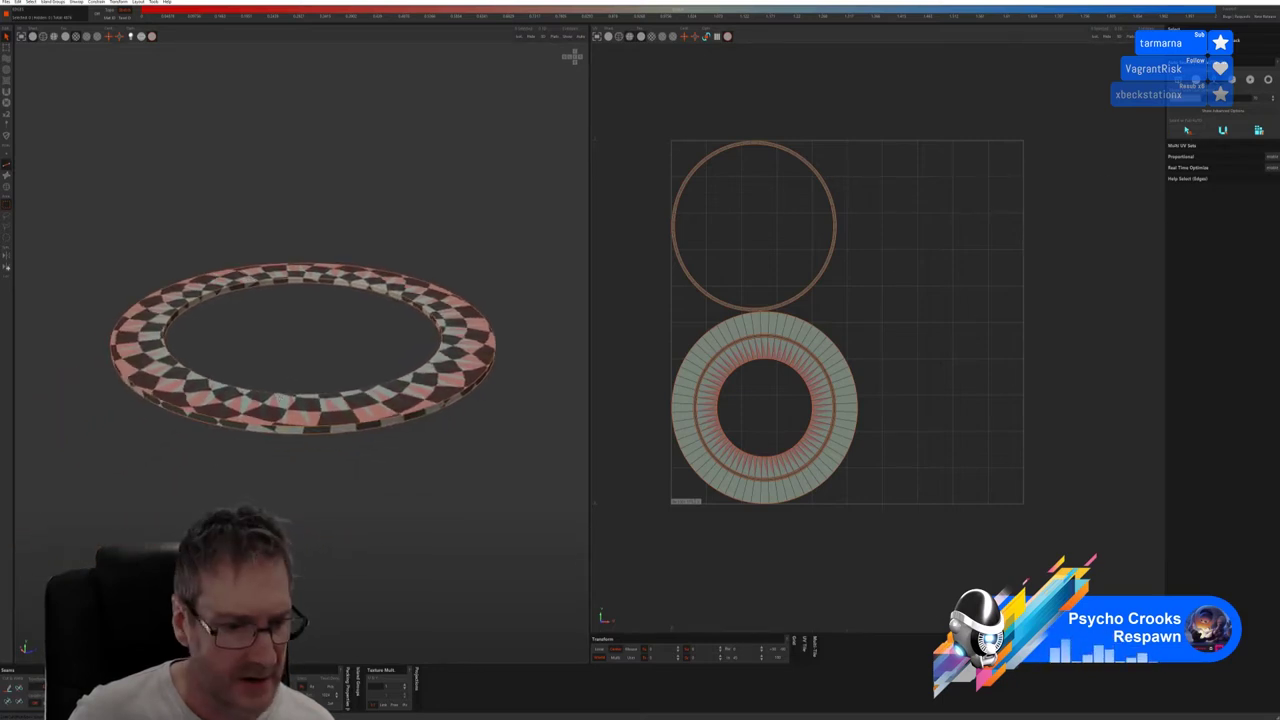
pyautogui.press('u')
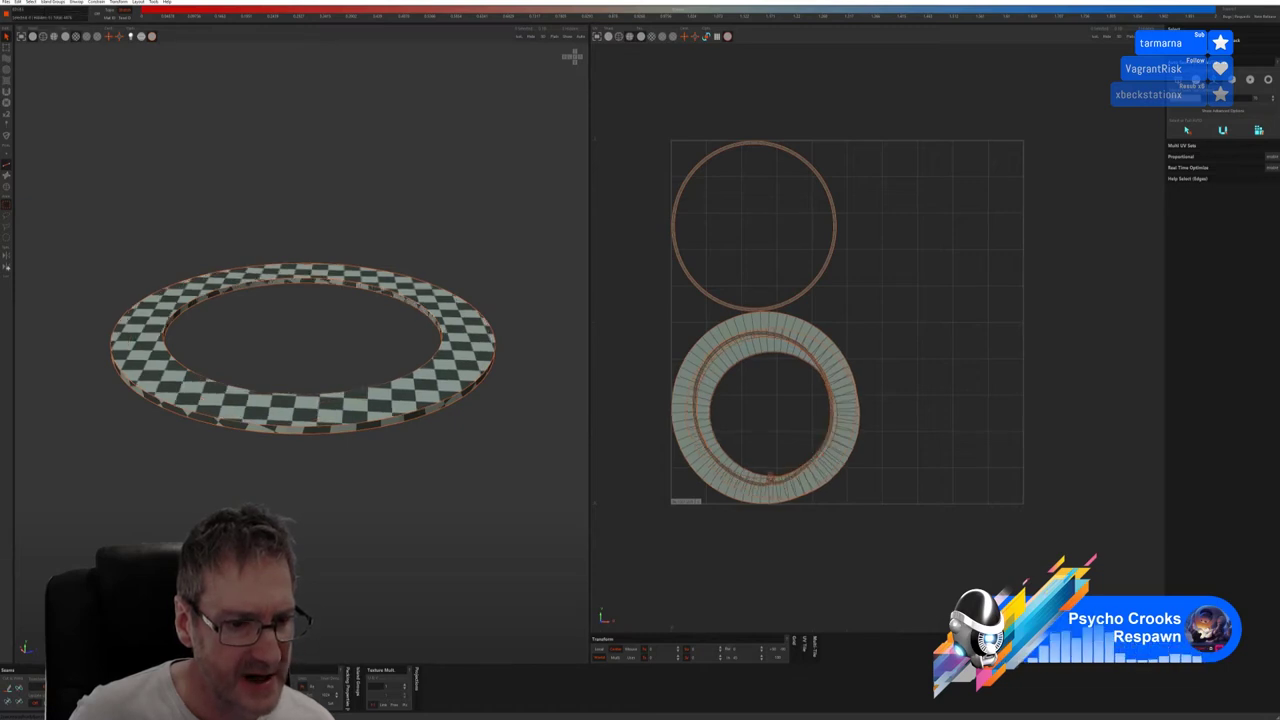
pyautogui.press('p')
# Check the unwrapped ring from above and below, then send it back to 3ds Max
pyautogui.moveTo(320, 479); pyautogui.dragTo(134, 57, button='middle')
pyautogui.moveTo(277, 363); pyautogui.dragTo(343, 474, button='middle')
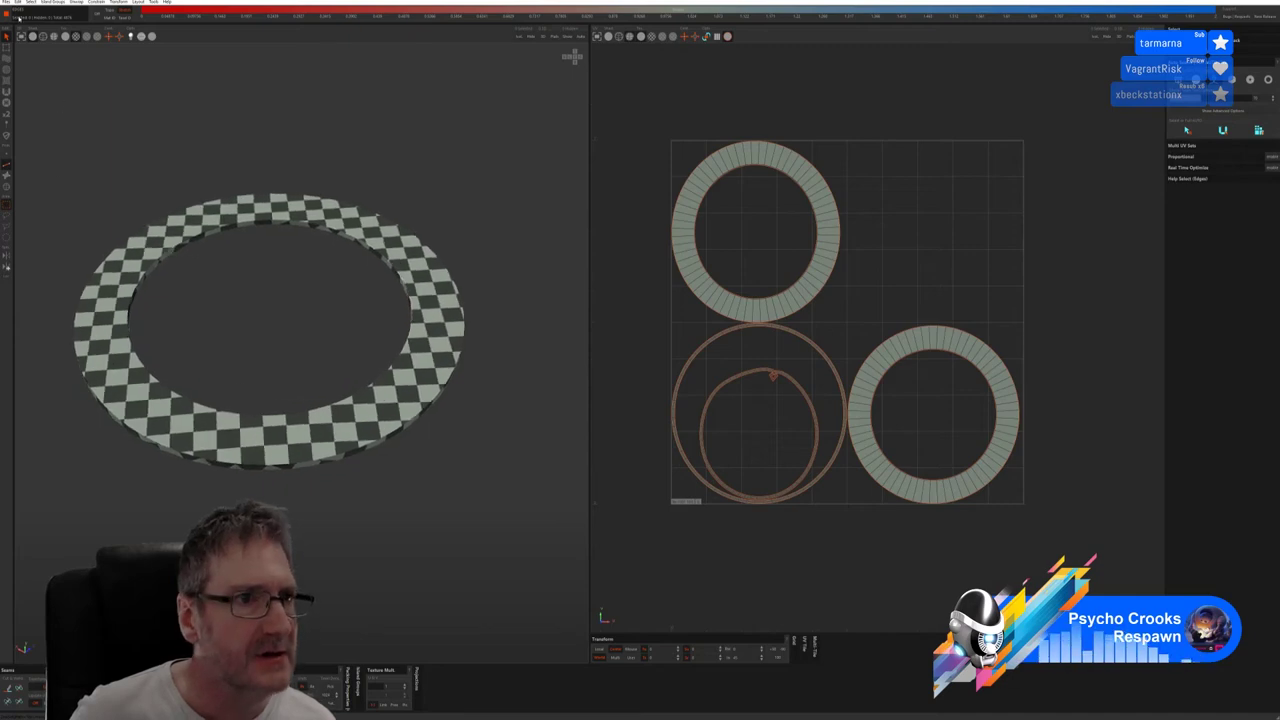
pyautogui.click(6, 3)
pyautogui.click(30, 28)
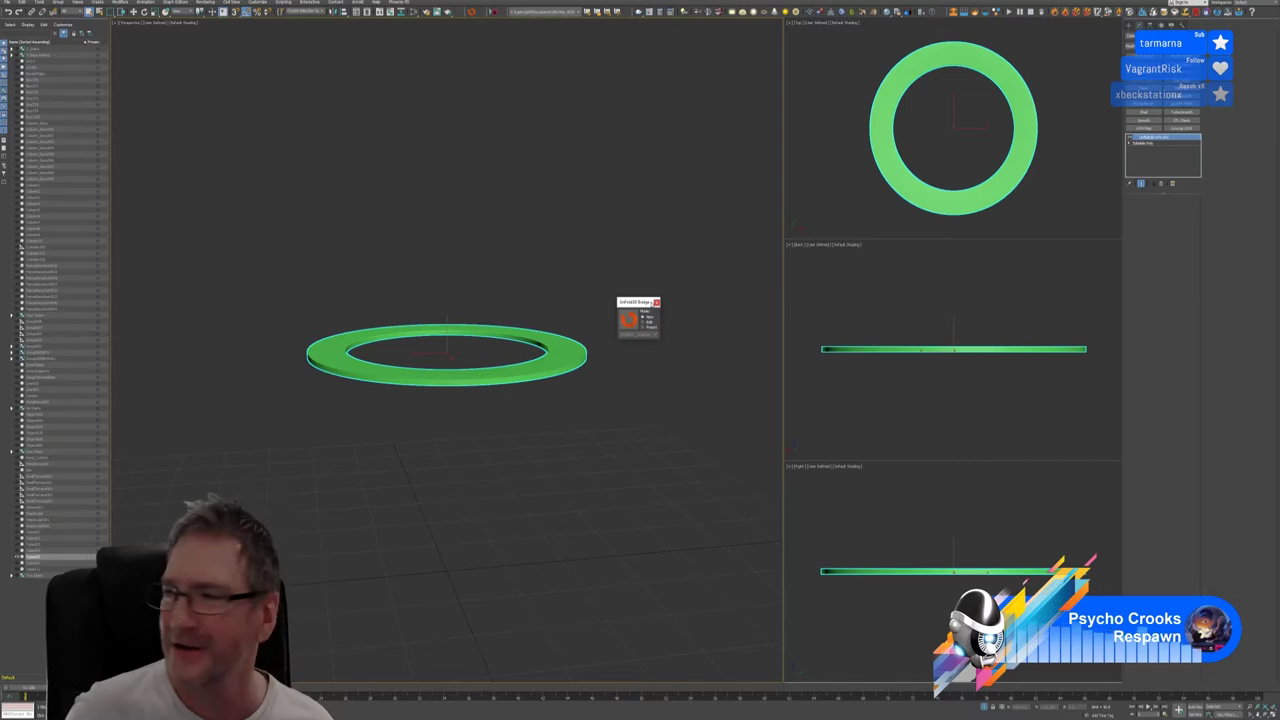
# Assign the Standard material from the Slate Material Editor to the returned ring
pyautogui.click(656, 302)
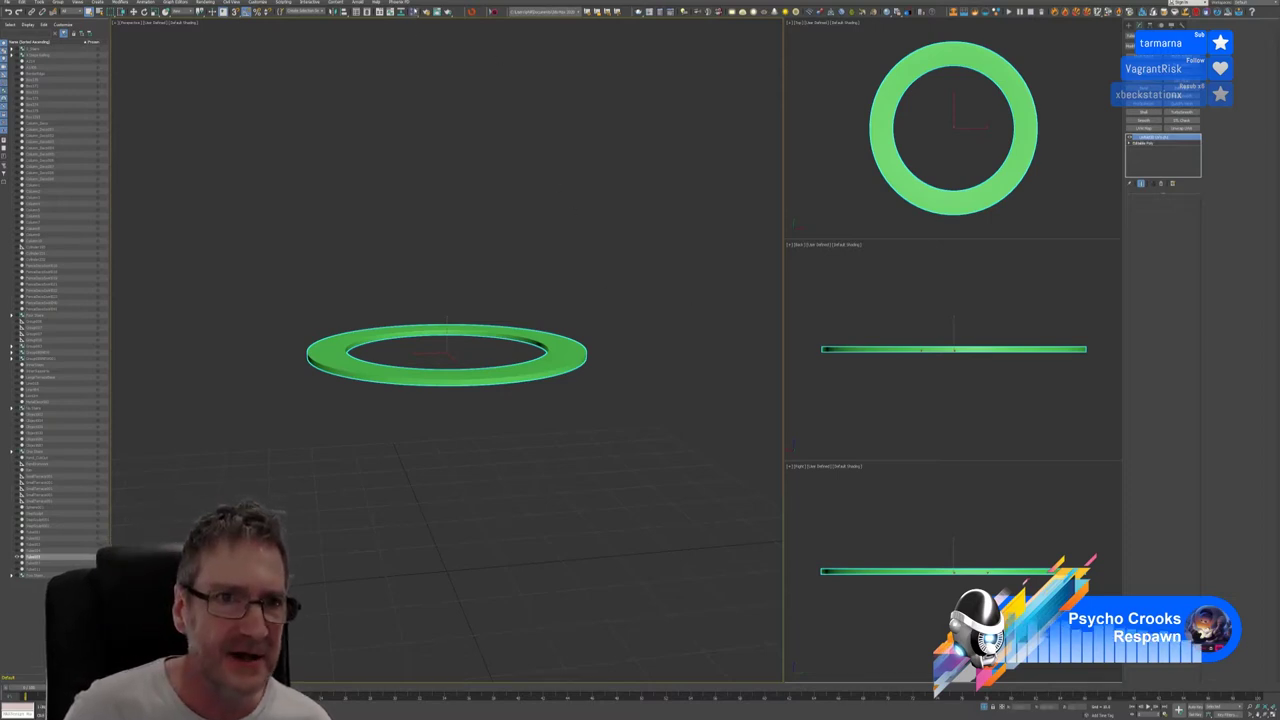
pyautogui.press('m')
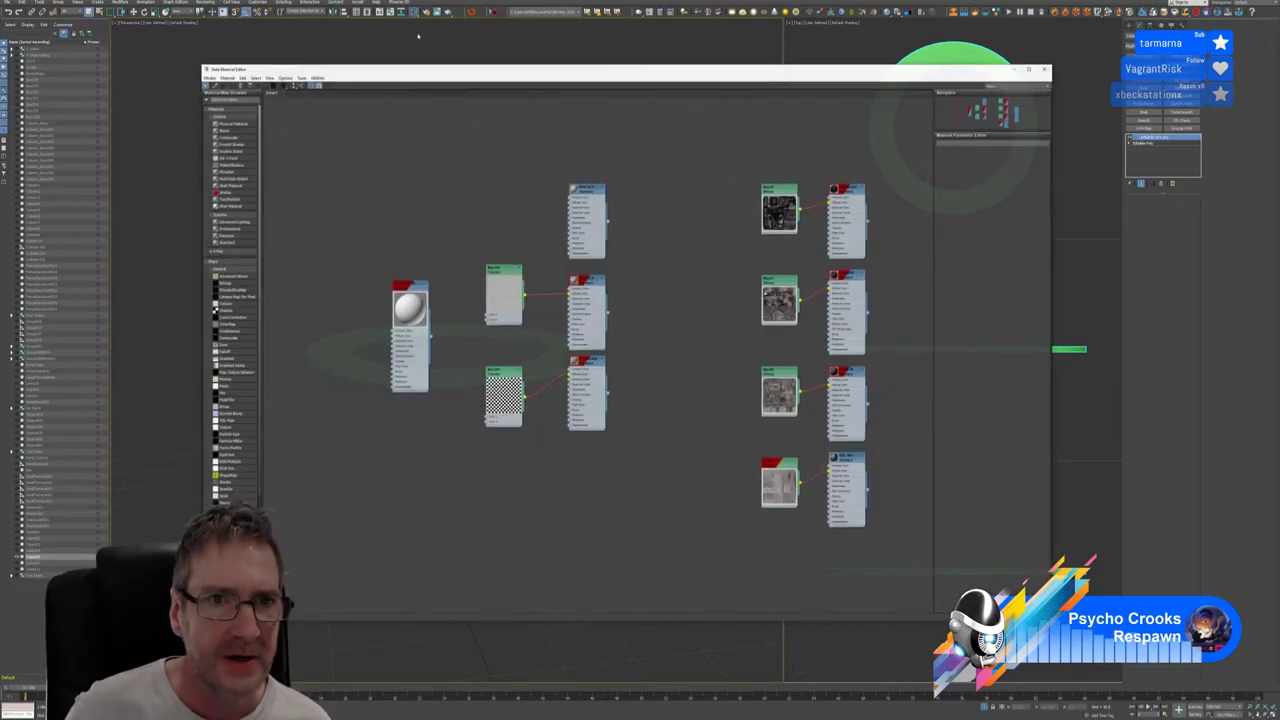
pyautogui.rightClick(406, 285)
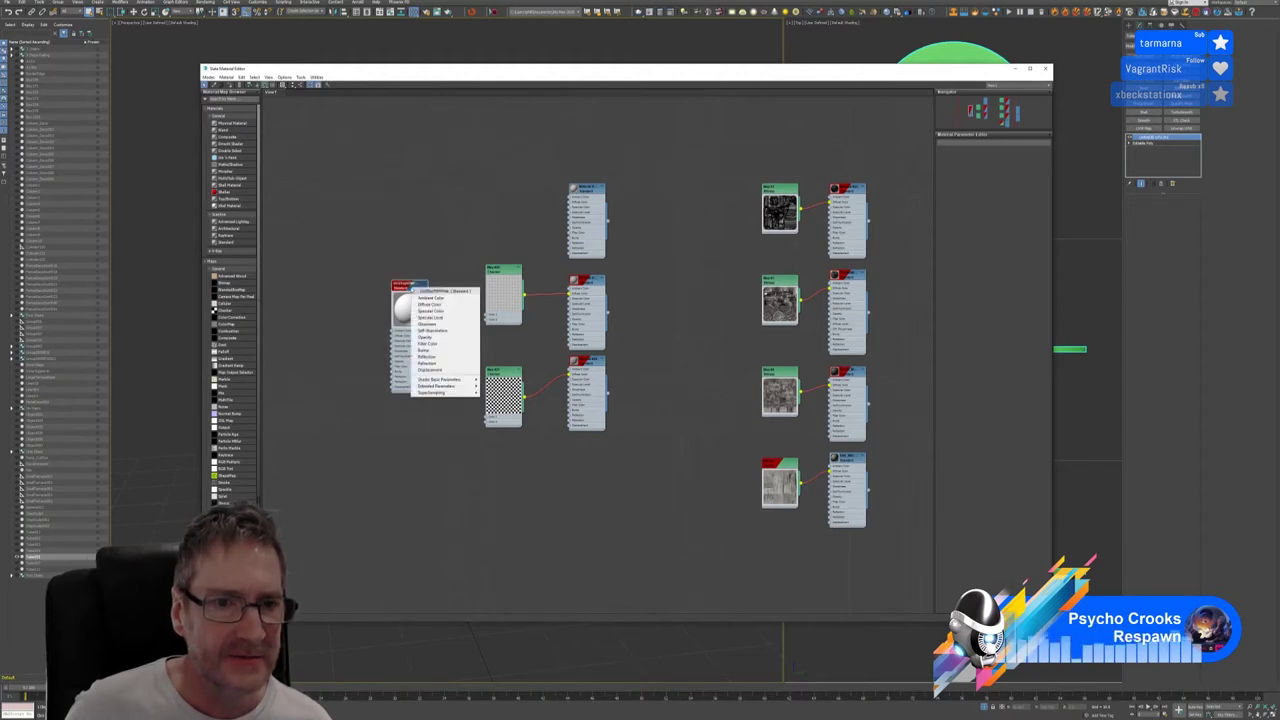
pyautogui.click(406, 288)
pyautogui.doubleClick(406, 287)
pyautogui.rightClick(402, 285)
pyautogui.click(406, 288)
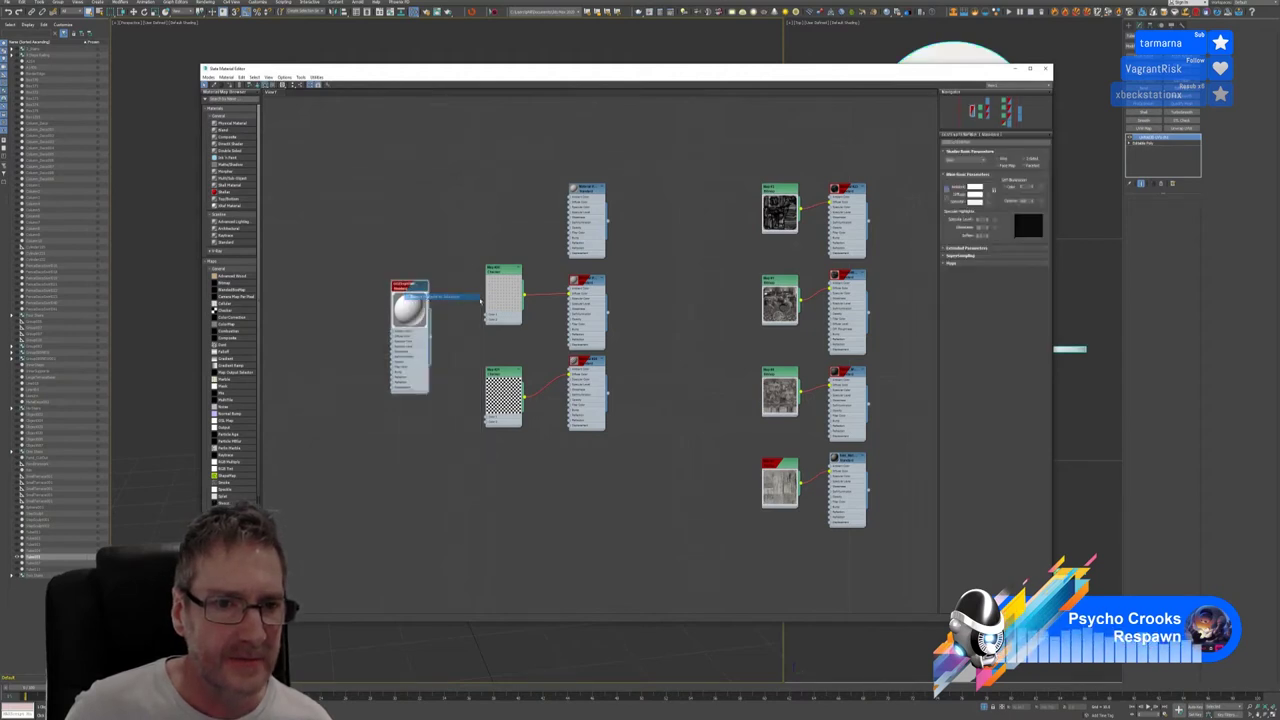
pyautogui.click(1045, 68)
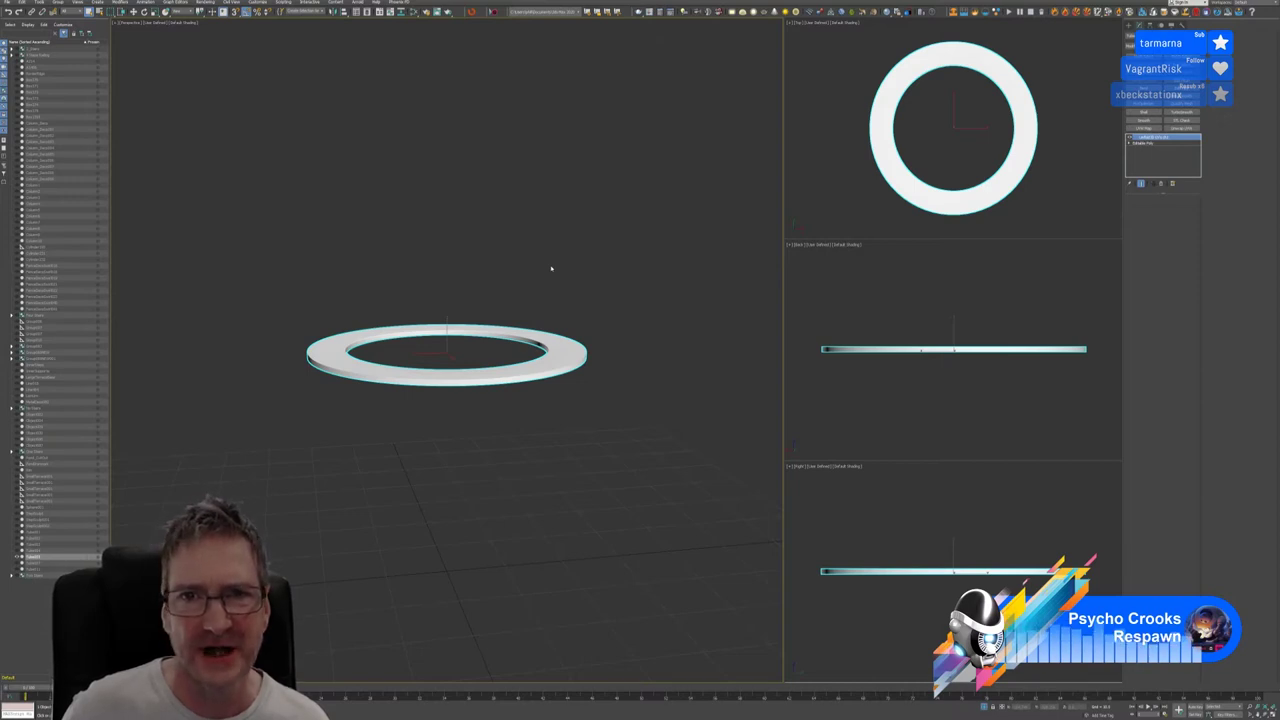
# Exit isolation and orbit the Perspective view to a low frontal view of the whole gazebo
pyautogui.click(984, 706)
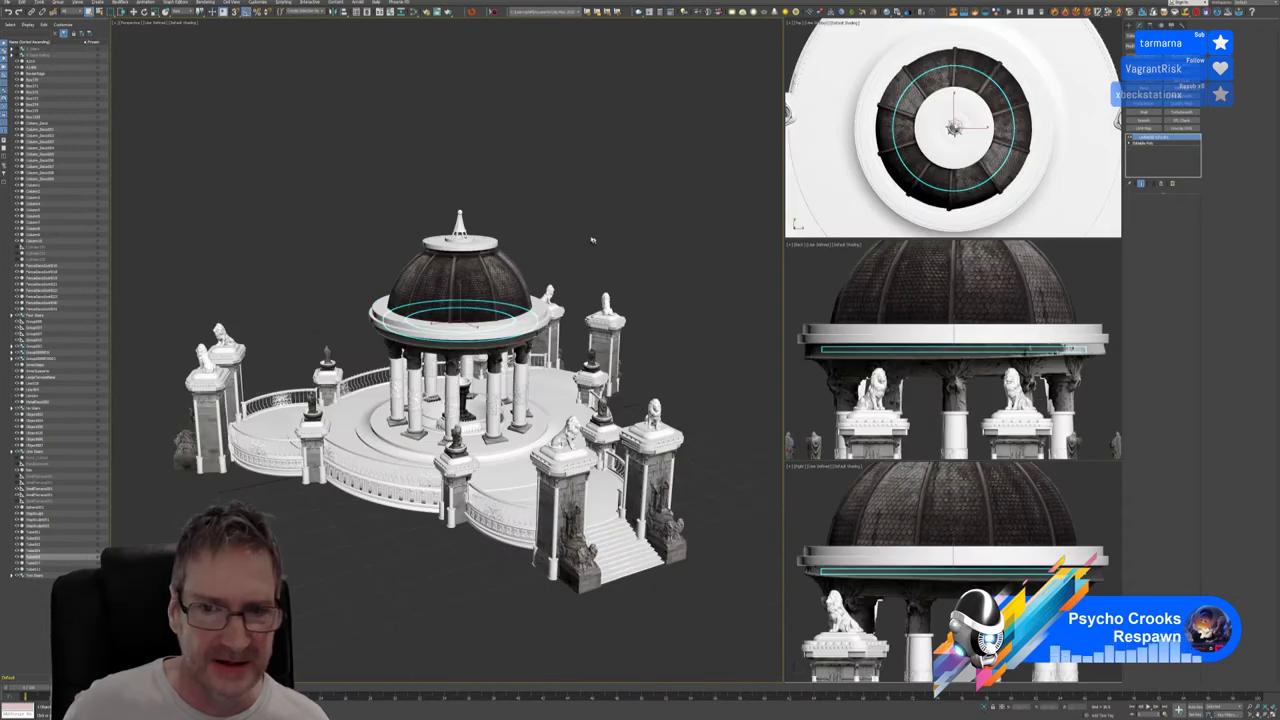
pyautogui.scroll(-5, 823, 127)
pyautogui.scroll(3, 940, 130)
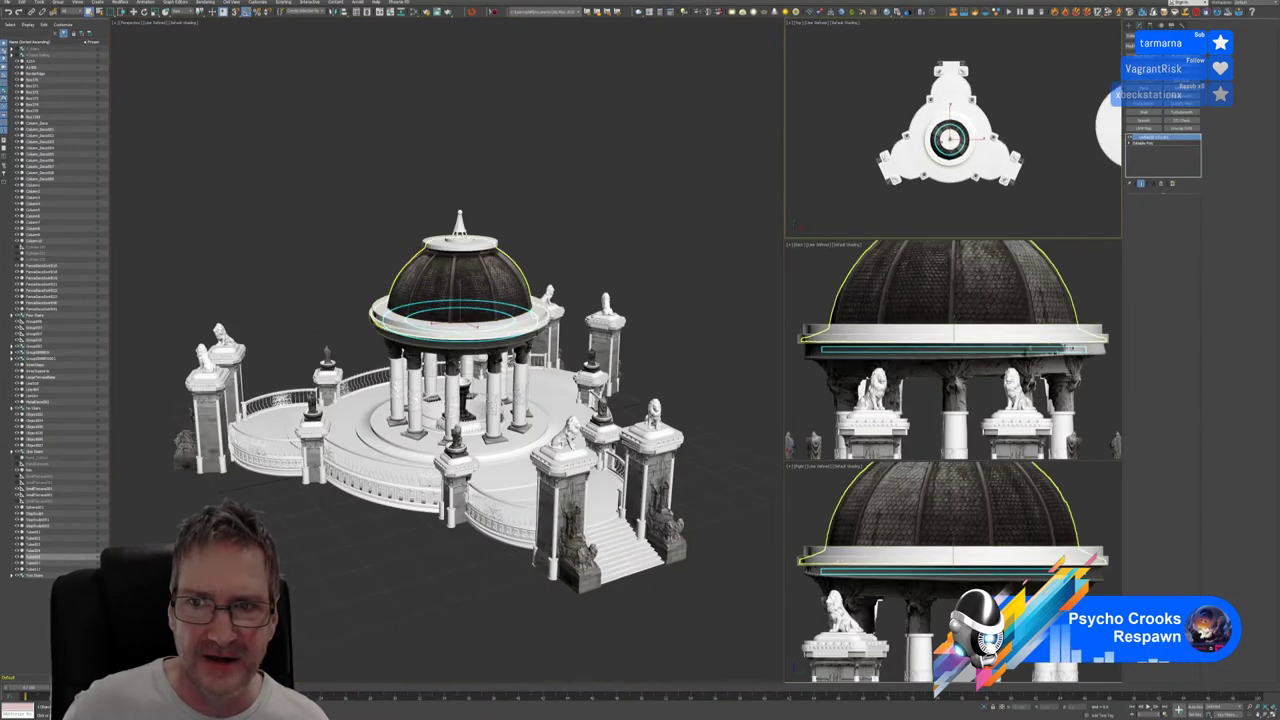
pyautogui.scroll(-8, 952, 350)
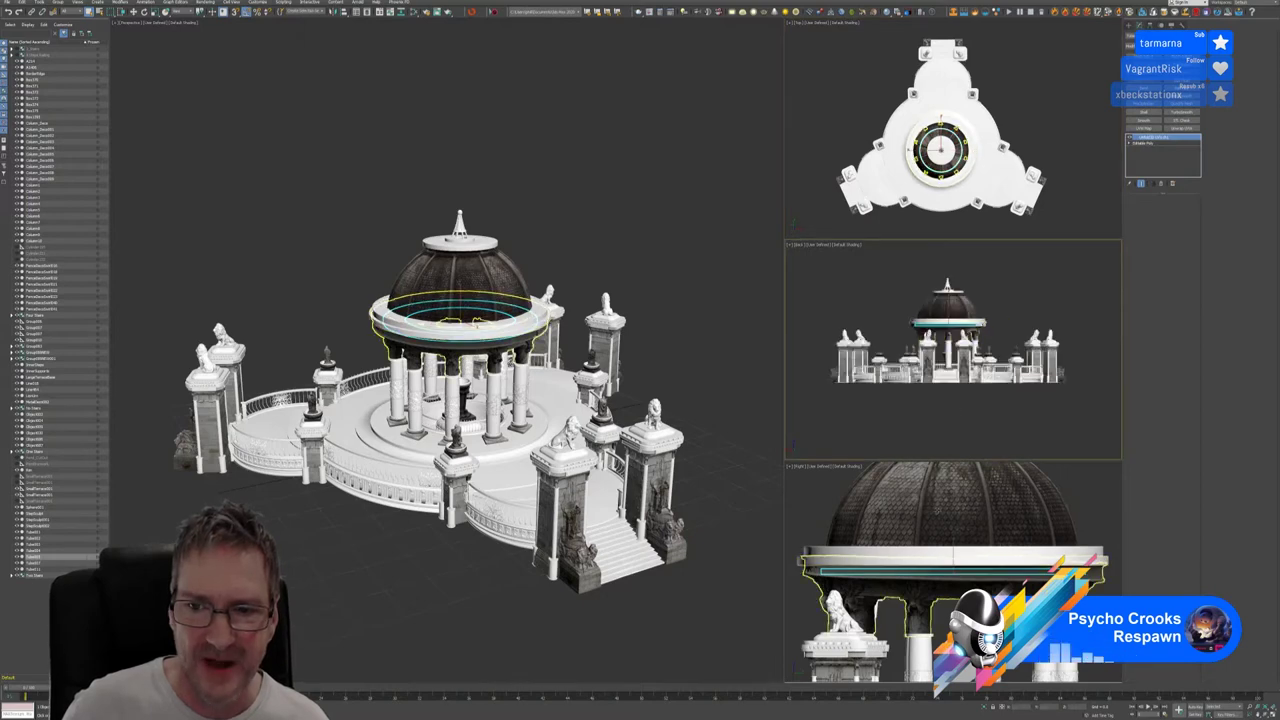
pyautogui.scroll(-8, 996, 540)
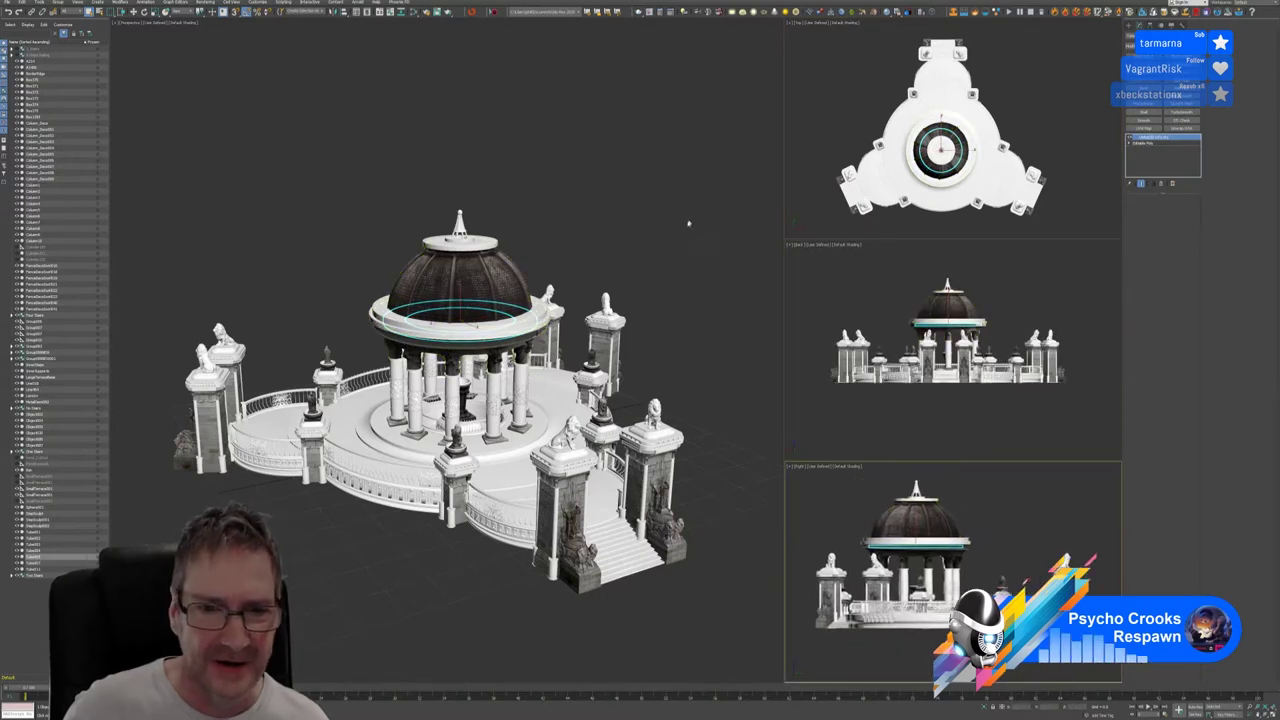
pyautogui.keyDown('alt'); pyautogui.moveTo(689, 220); pyautogui.dragTo(638, 262, button='middle'); pyautogui.keyUp('alt')
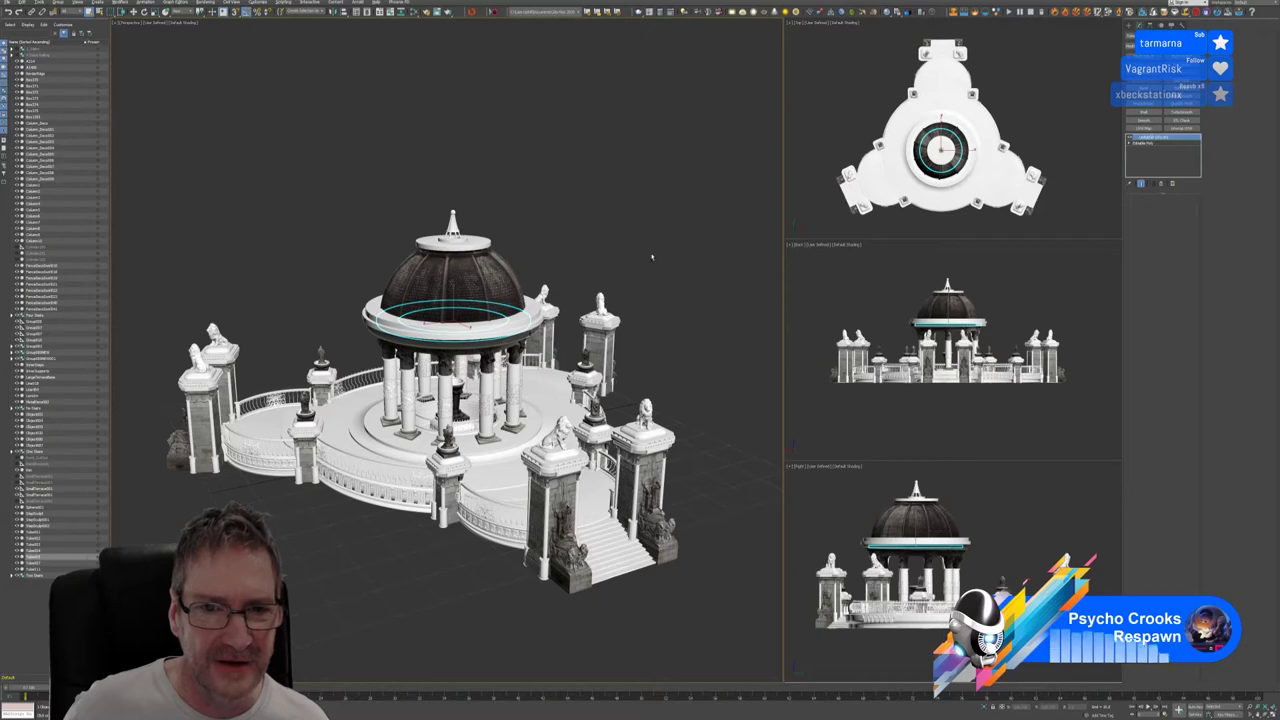
pyautogui.keyDown('alt'); pyautogui.moveTo(634, 254); pyautogui.dragTo(636, 242, button='middle'); pyautogui.keyUp('alt')
# Deselect the dome ring and save the scene file
pyautogui.click(618, 241)
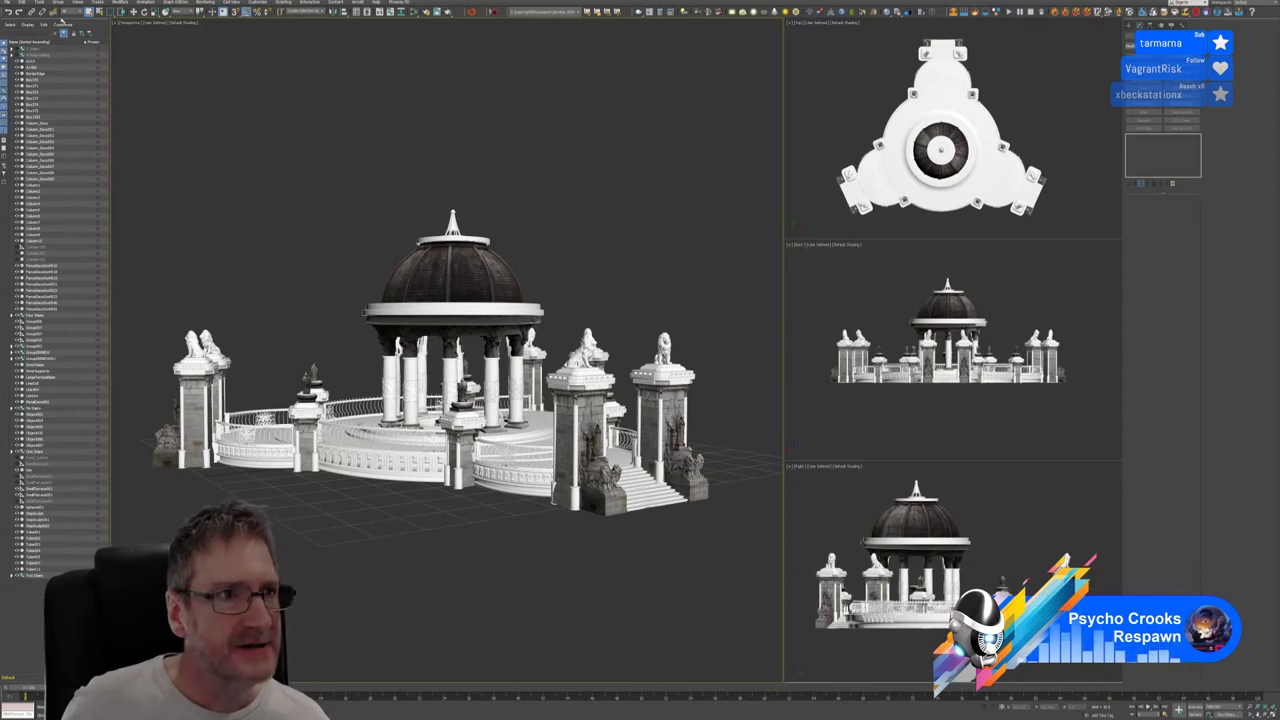
pyautogui.click(8, 2)
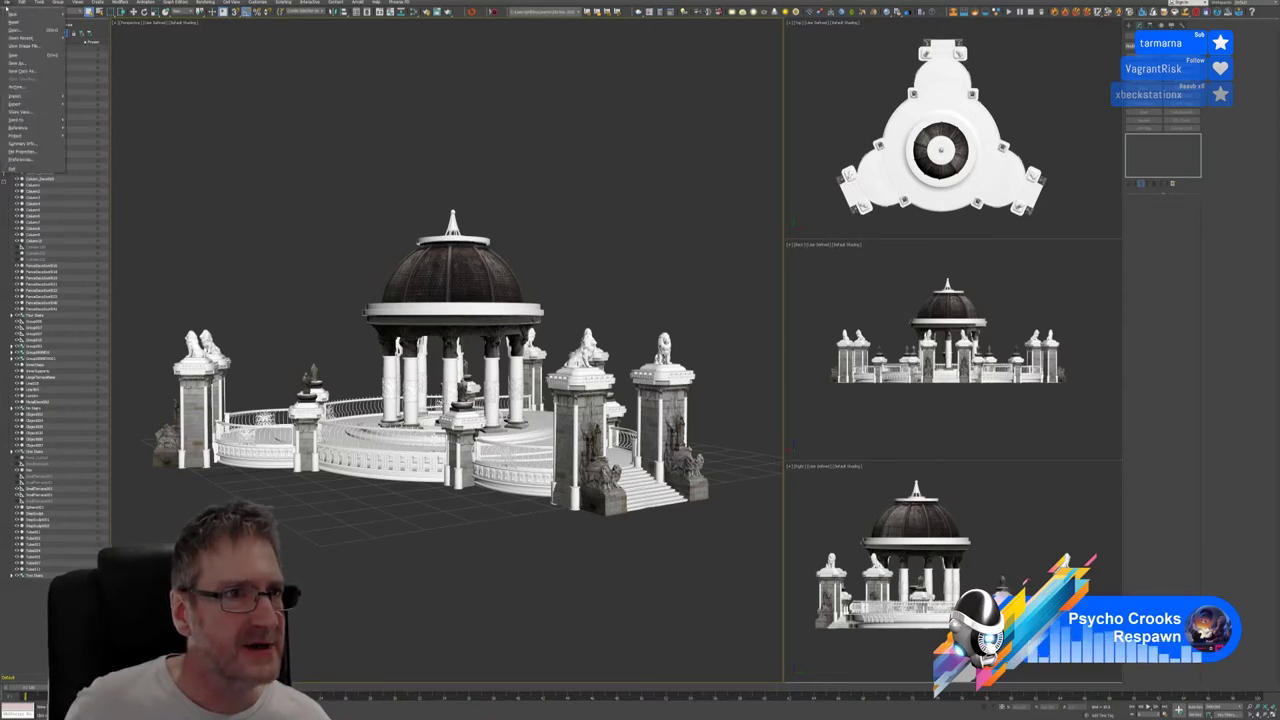
pyautogui.click(14, 54)
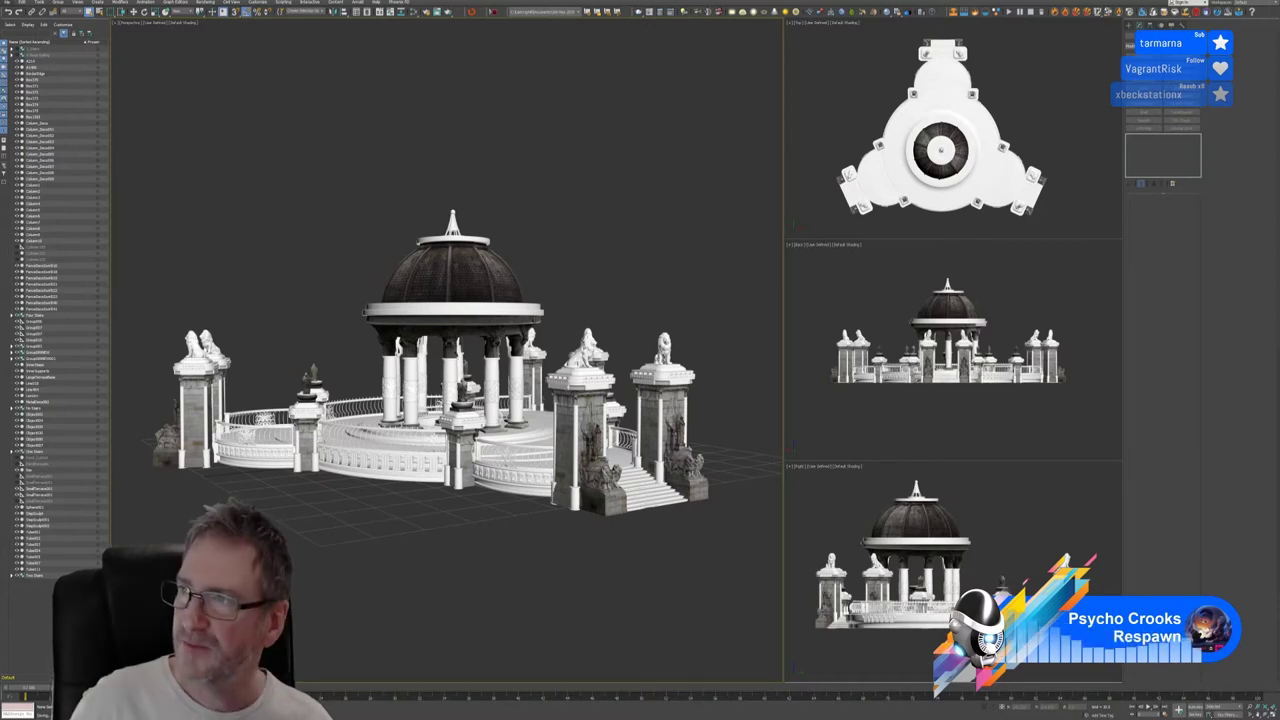
# In Chrome, load the coloured character render from its pasted Discord image link
pyautogui.hotkey('alt', 'Tab')
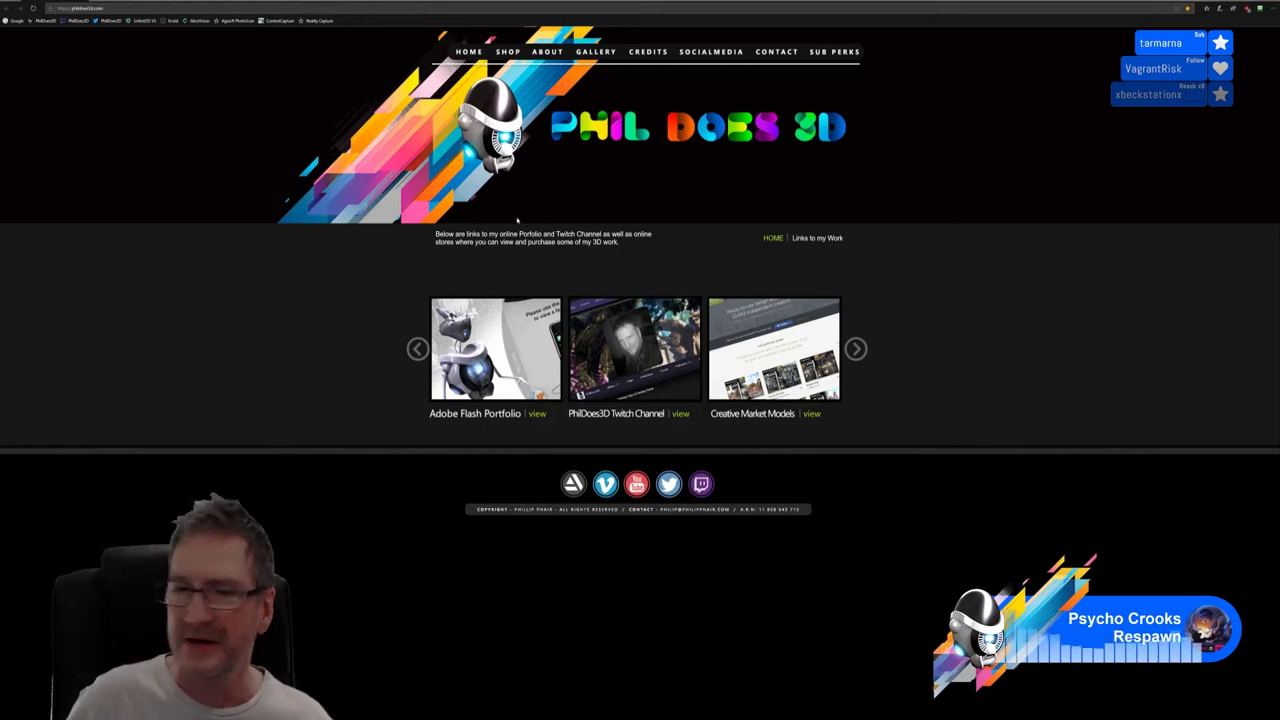
pyautogui.click(80, 8)
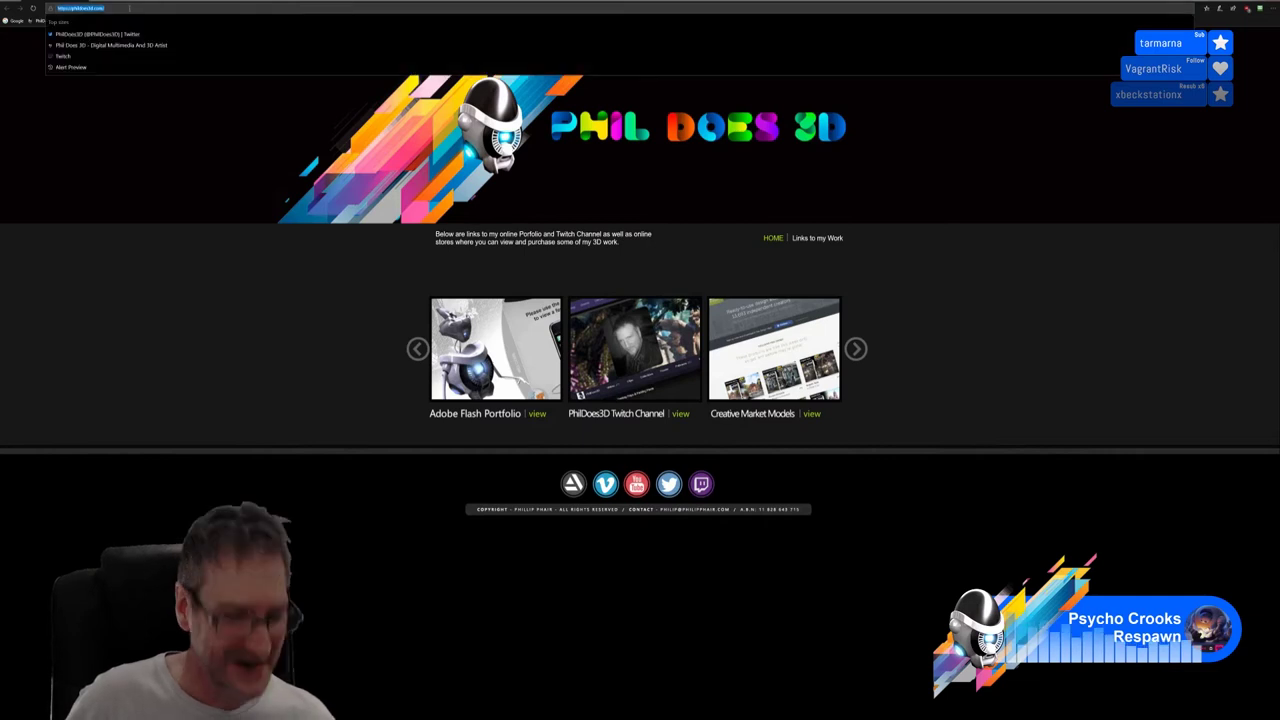
pyautogui.hotkey('ctrl', 'v')
pyautogui.press('Return')
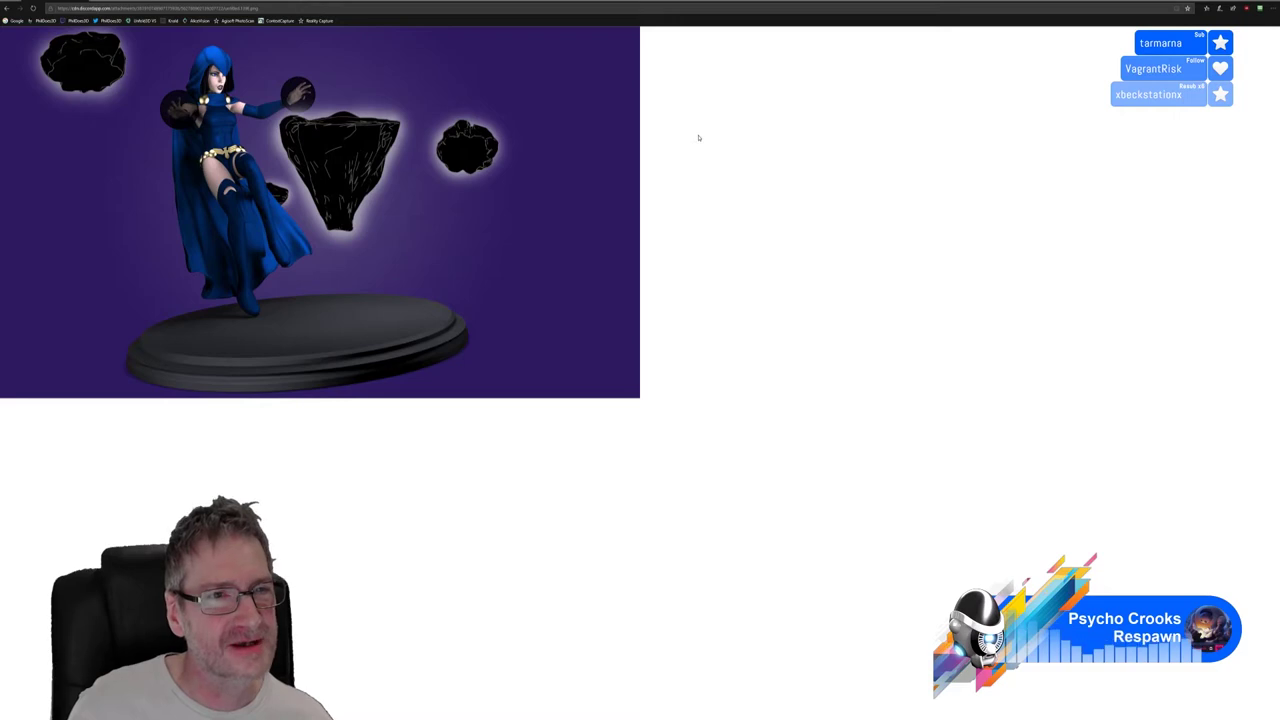
pyautogui.keyDown('ctrl'); pyautogui.scroll(2, 457, 220); pyautogui.keyUp('ctrl')
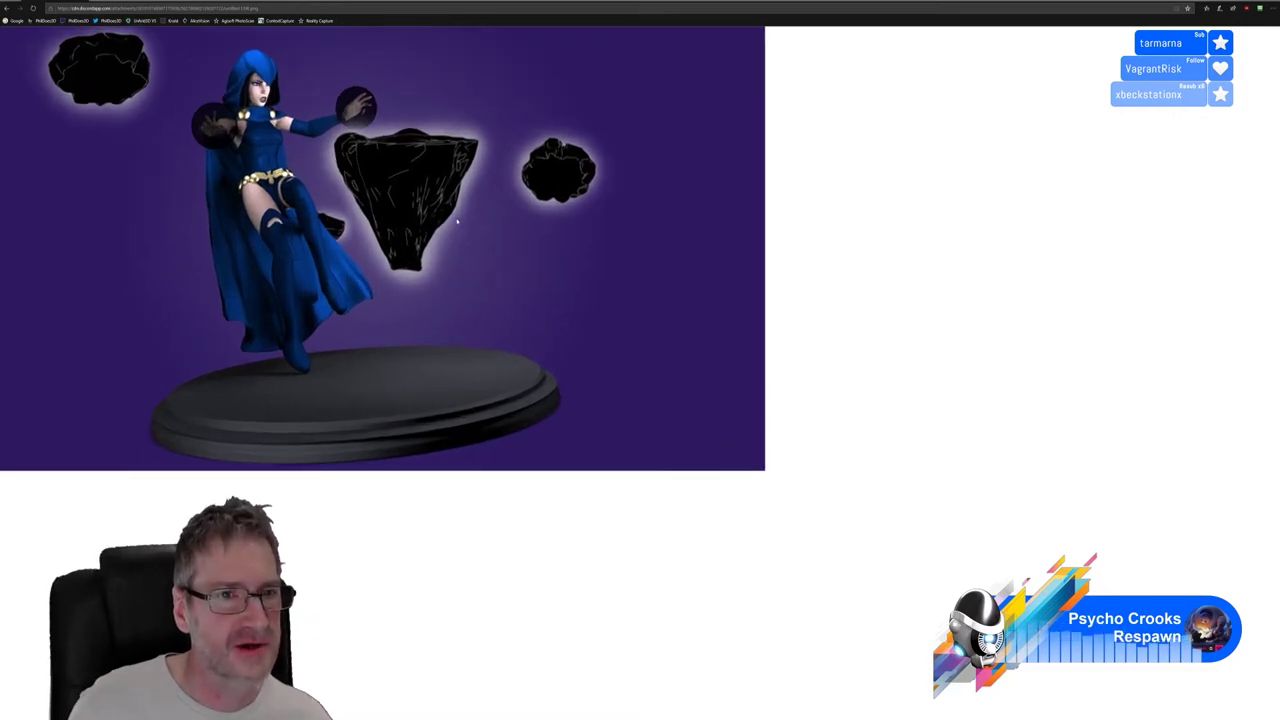
pyautogui.keyDown('ctrl'); pyautogui.scroll(3, 457, 220); pyautogui.keyUp('ctrl')
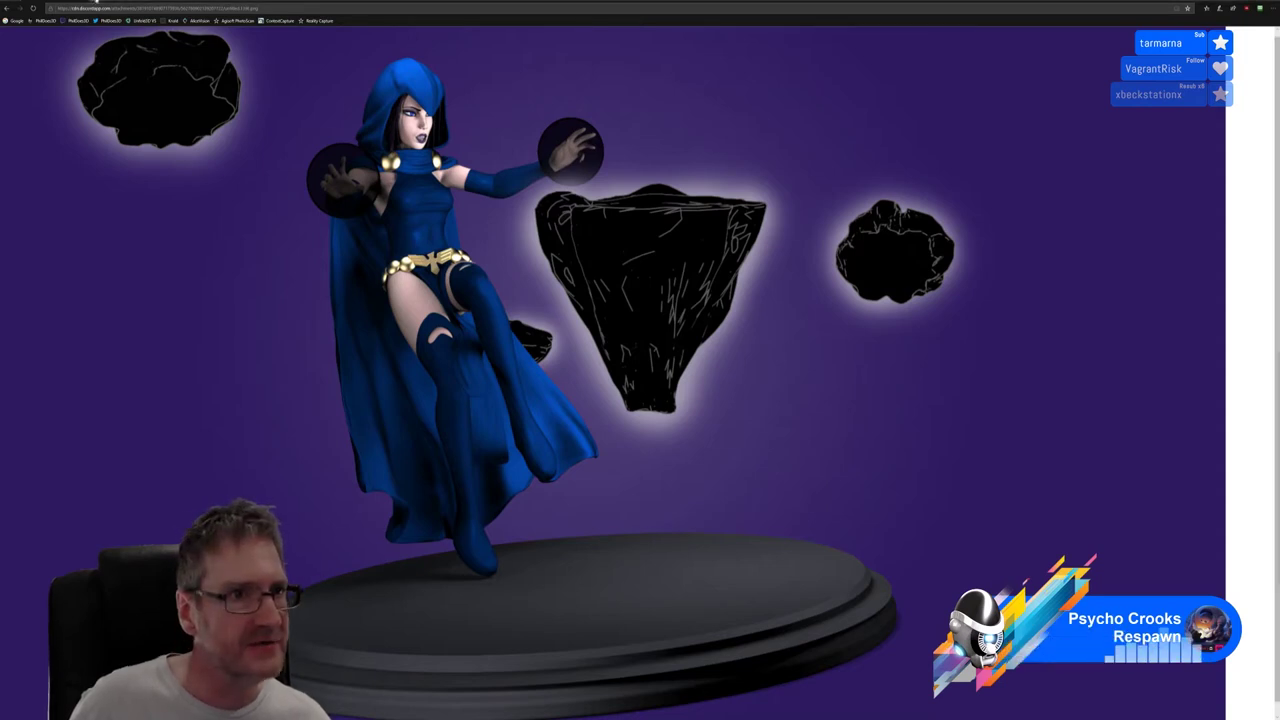
# Load the grey sculpt render link in a new browser tab
pyautogui.hotkey('ctrl', 't')
pyautogui.hotkey('ctrl', 'v')
pyautogui.press('Return')
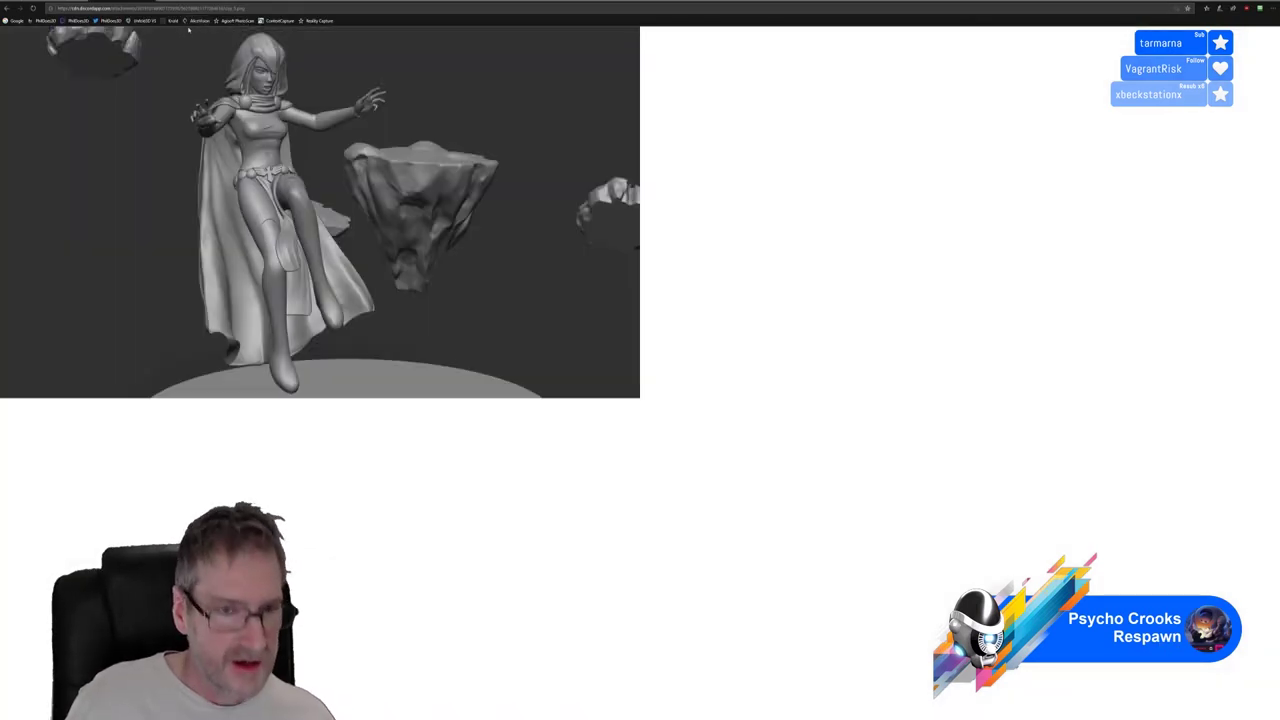
# Zoom into the grey sculpt image, then return to the coloured render tab
pyautogui.keyDown('ctrl'); pyautogui.scroll(2, 197, 37); pyautogui.keyUp('ctrl')
pyautogui.keyDown('ctrl'); pyautogui.scroll(3, 197, 37); pyautogui.keyUp('ctrl')
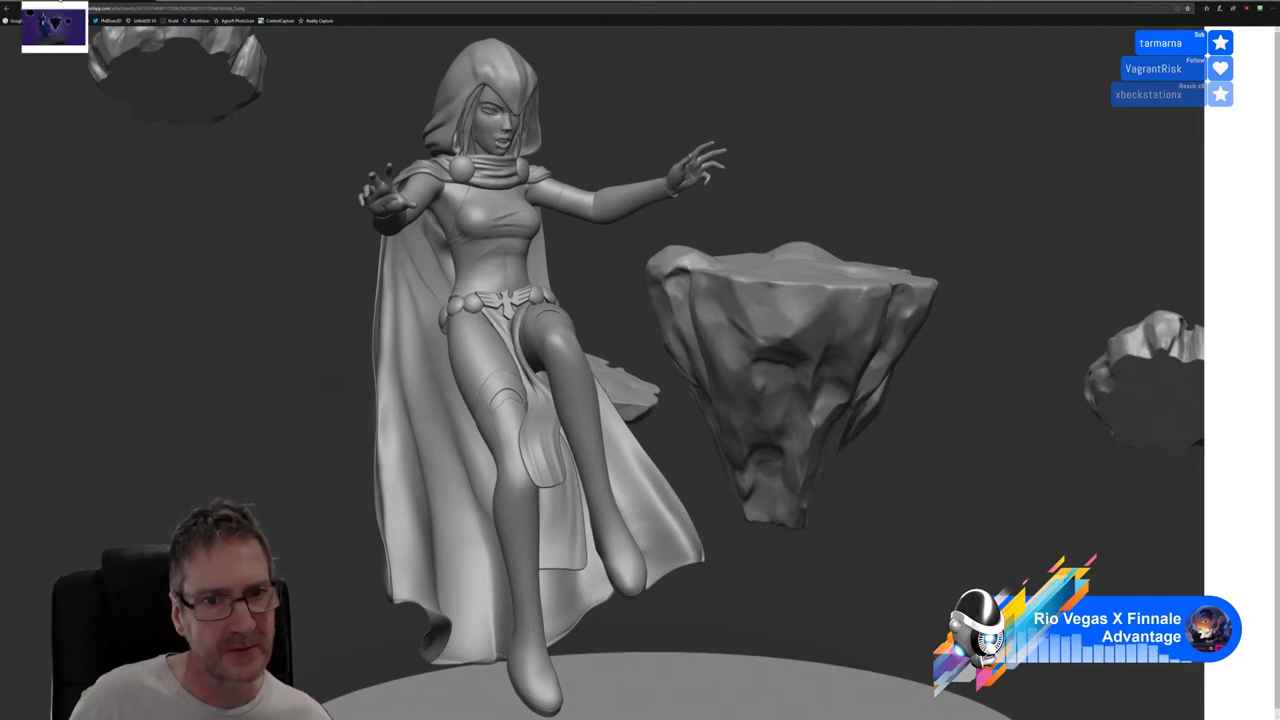
pyautogui.click(58, 4)
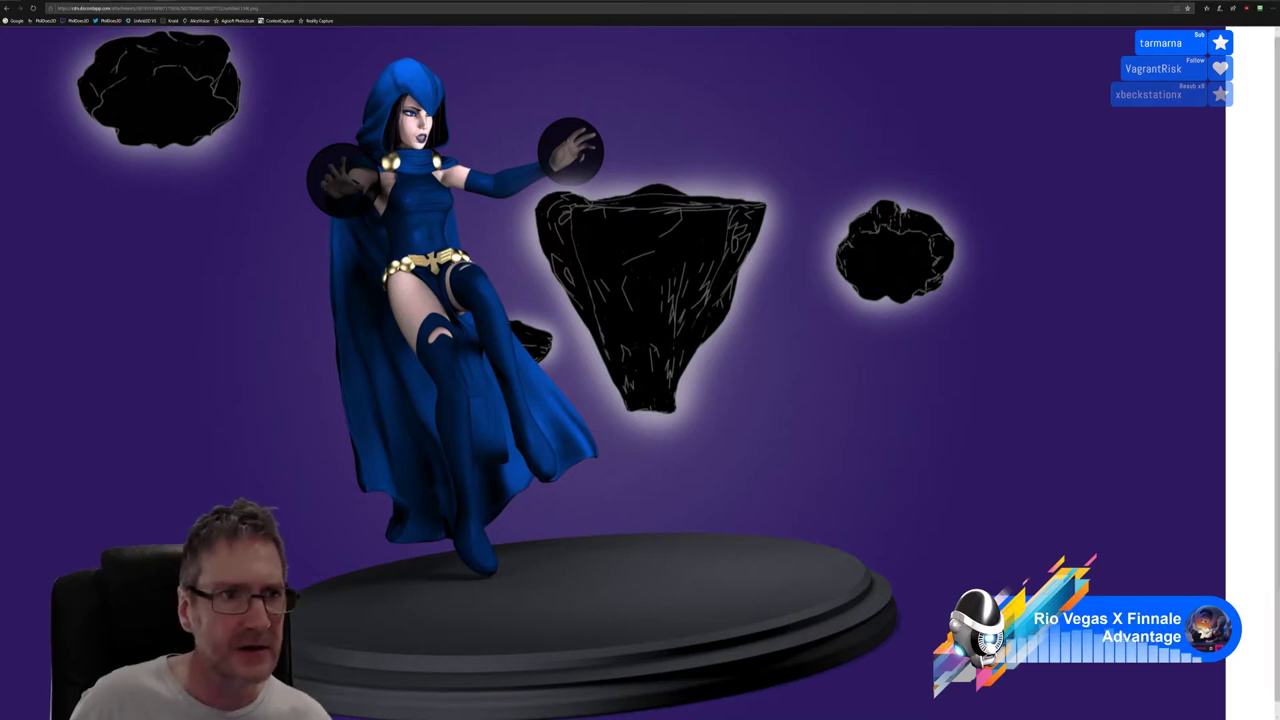
# Browse the shared Discord character renders, zooming in, finishing on the grey vehicle render
pyautogui.hotkey('ctrl', 'w')
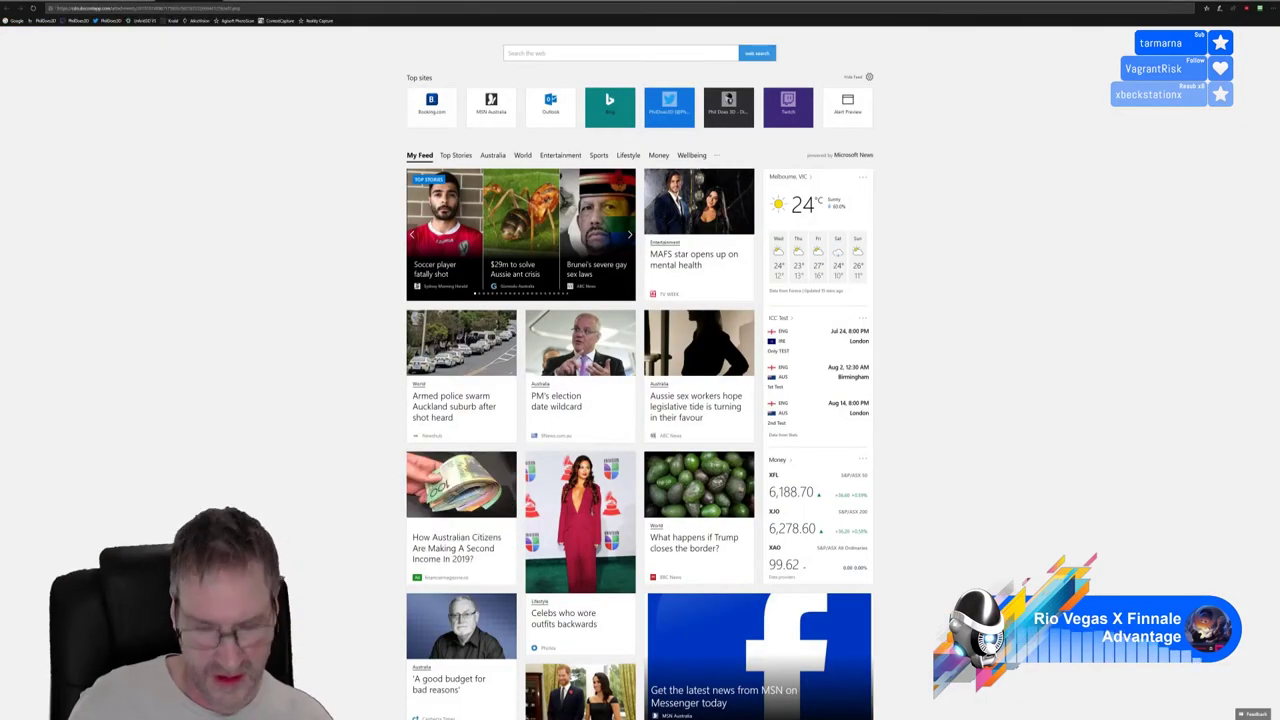
pyautogui.press('Return')
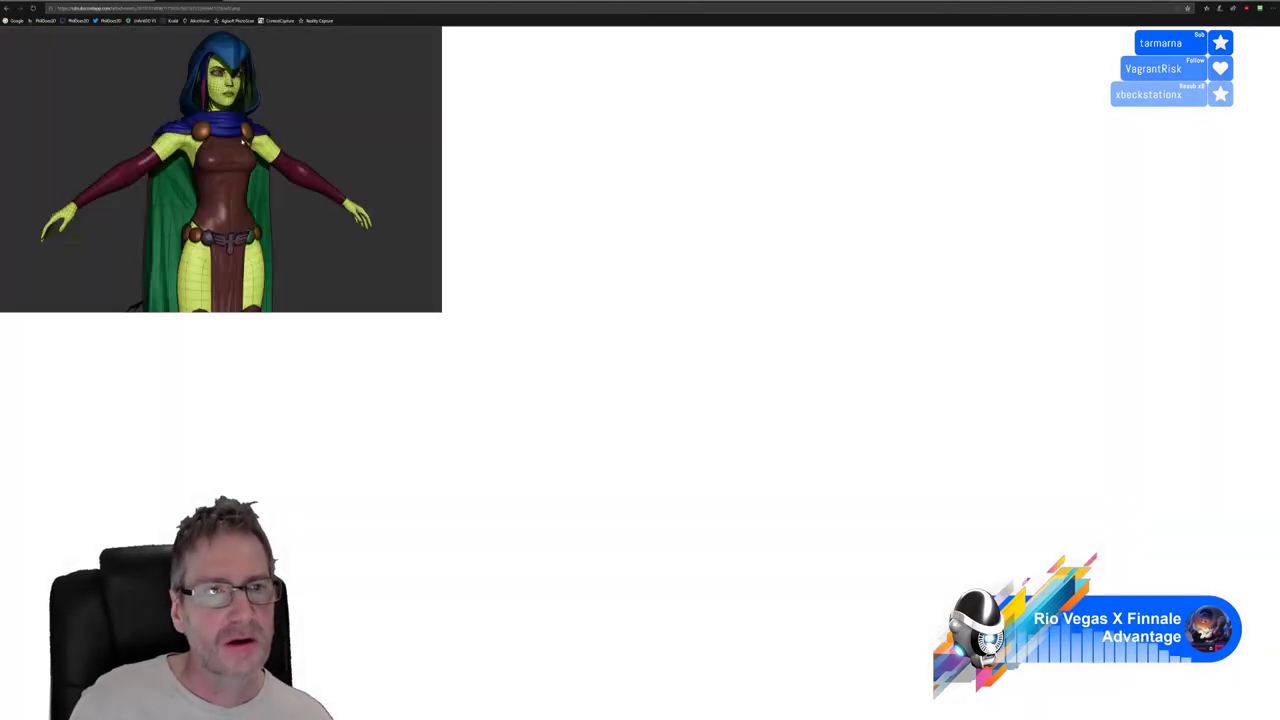
pyautogui.keyDown('ctrl'); pyautogui.scroll(3, 241, 143); pyautogui.keyUp('ctrl')
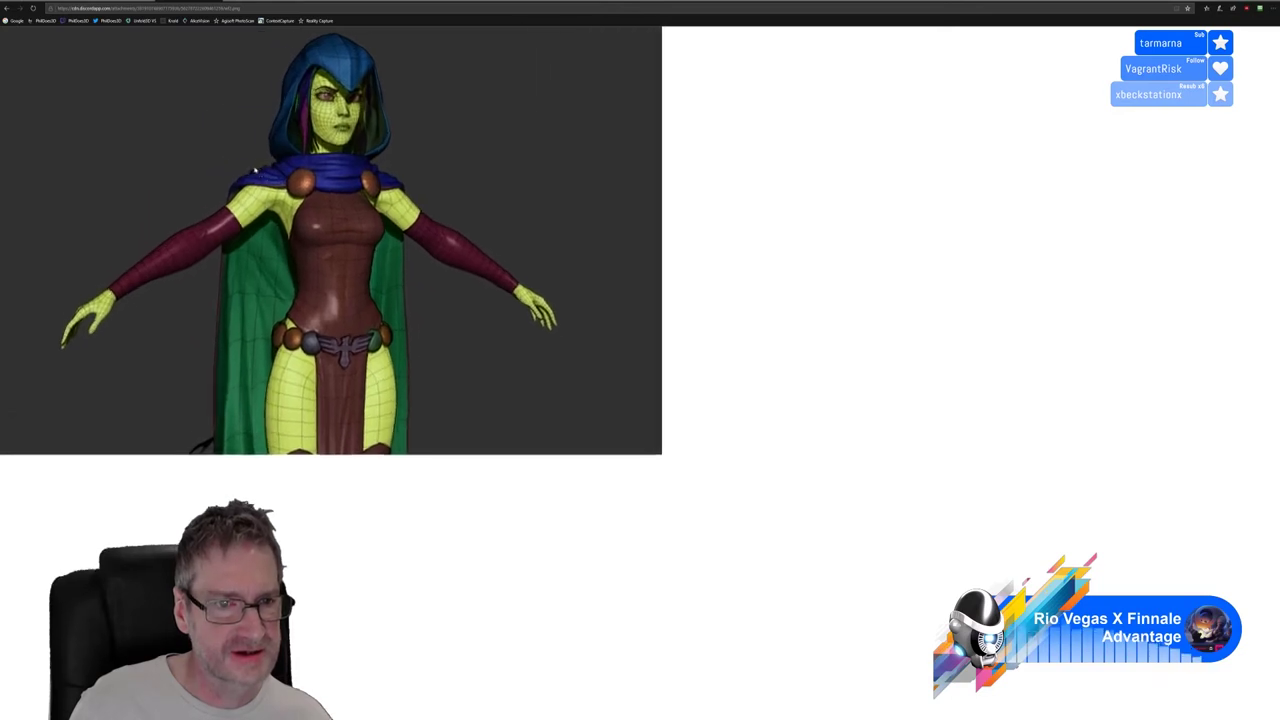
pyautogui.keyDown('ctrl'); pyautogui.scroll(4, 255, 170); pyautogui.keyUp('ctrl')
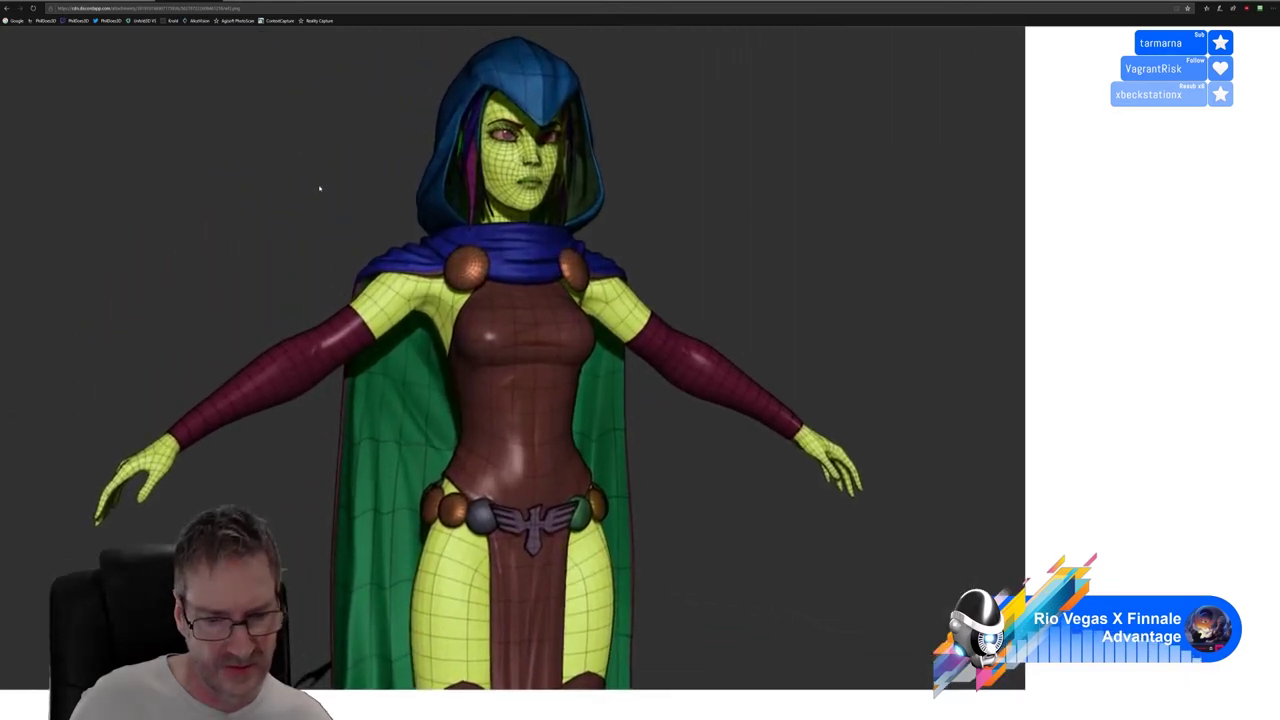
pyautogui.keyDown('ctrl'); pyautogui.scroll(1, 320, 188); pyautogui.keyUp('ctrl')
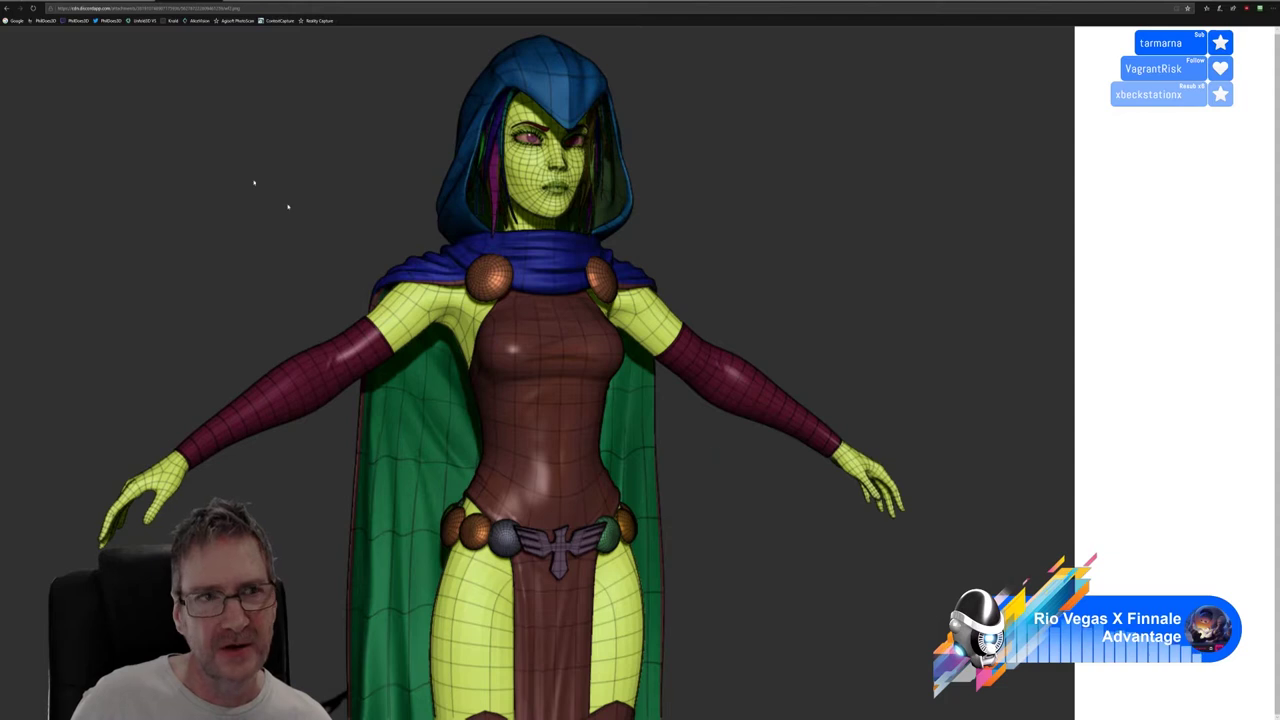
pyautogui.click(32, 6)
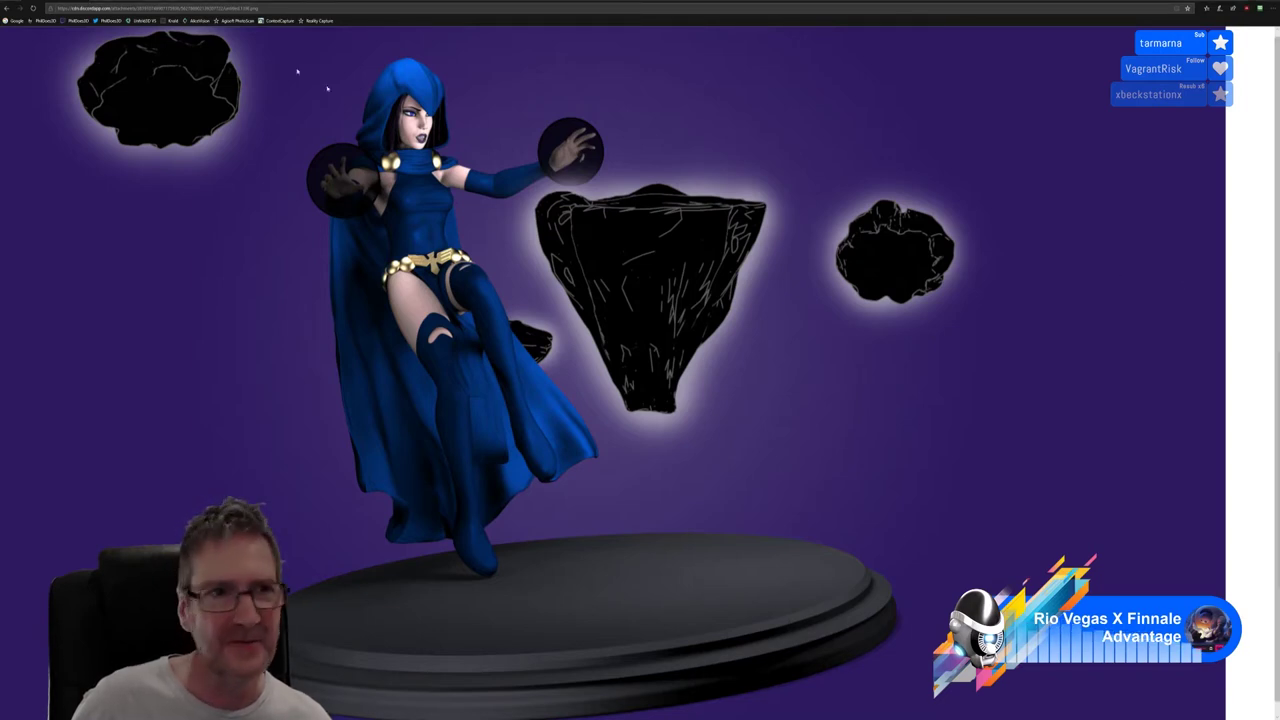
pyautogui.hotkey('alt', 'Left')
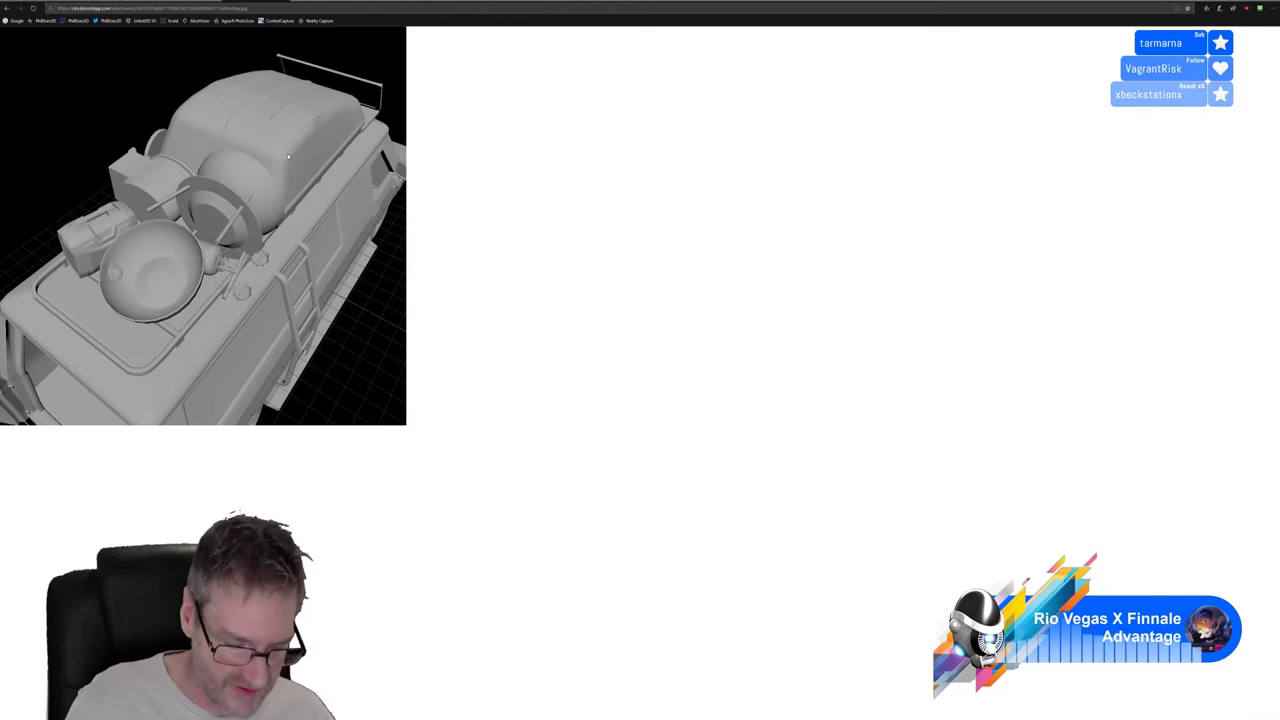
# Zoom the grey vehicle render, then go back to the blue-caped figure render on purple
pyautogui.keyDown('ctrl'); pyautogui.scroll(1, 305, 165); pyautogui.keyUp('ctrl')
pyautogui.keyDown('ctrl'); pyautogui.scroll(5, 305, 165); pyautogui.keyUp('ctrl')
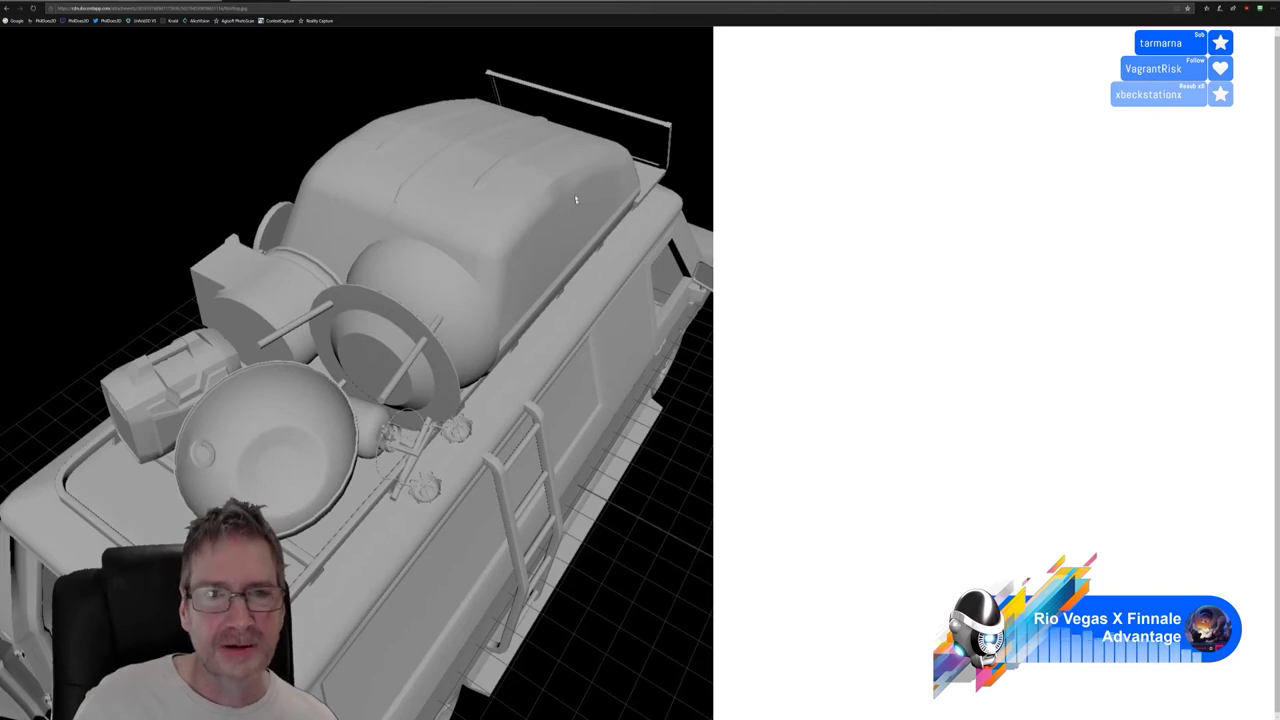
pyautogui.hotkey('alt', 'Left')
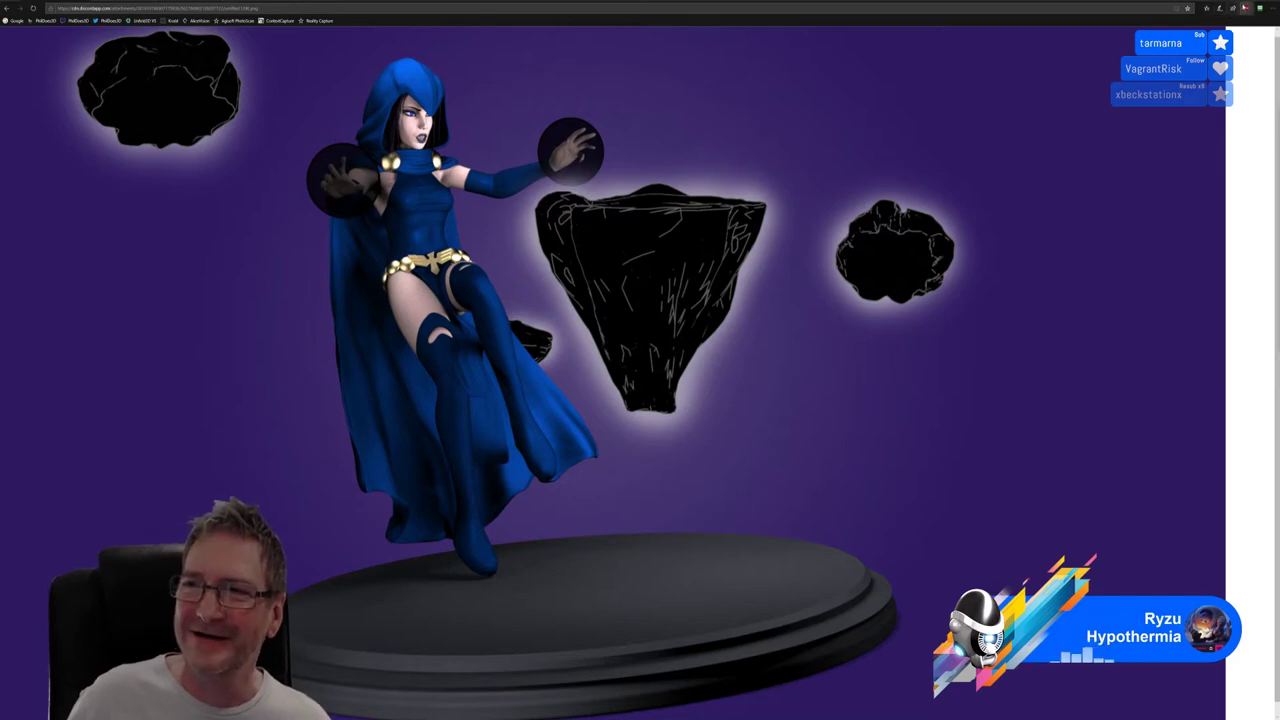
# Switch from the browser back to the gazebo scene in 3ds Max
pyautogui.hotkey('alt', 'Tab')
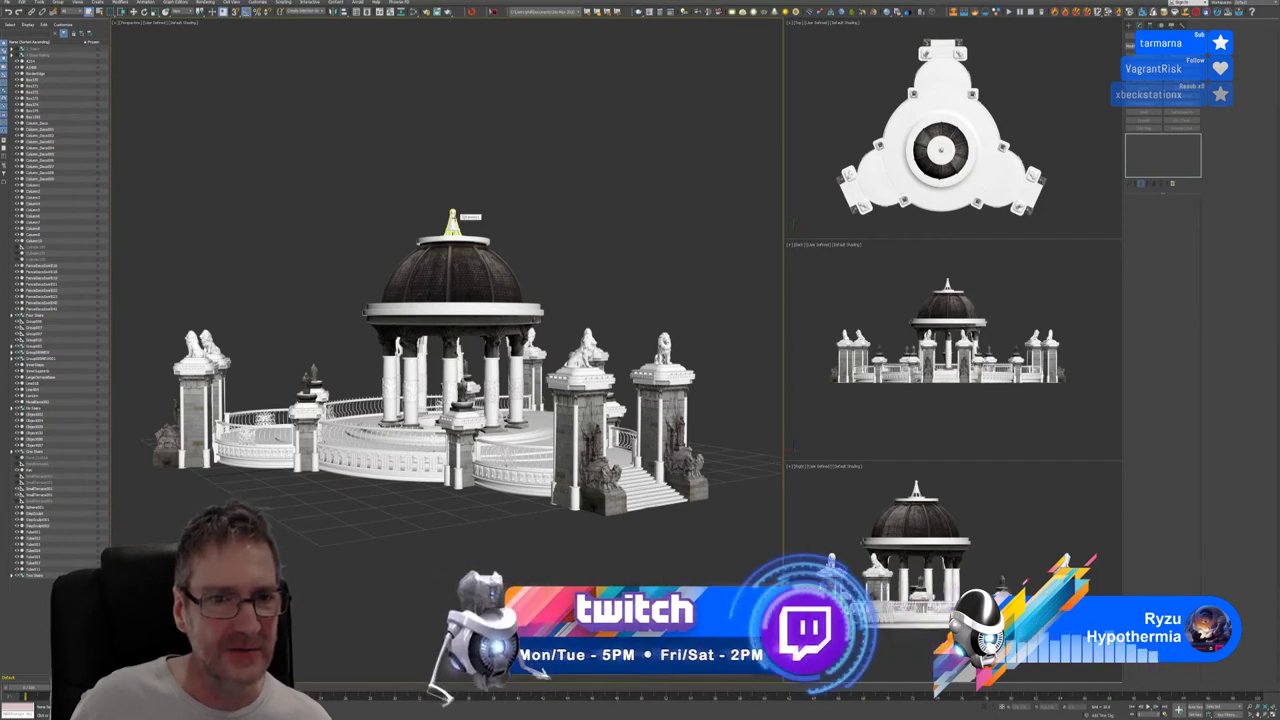
# Select the finial atop the gazebo dome and bring up the Send to Substance Painter dialog
pyautogui.click(453, 224)
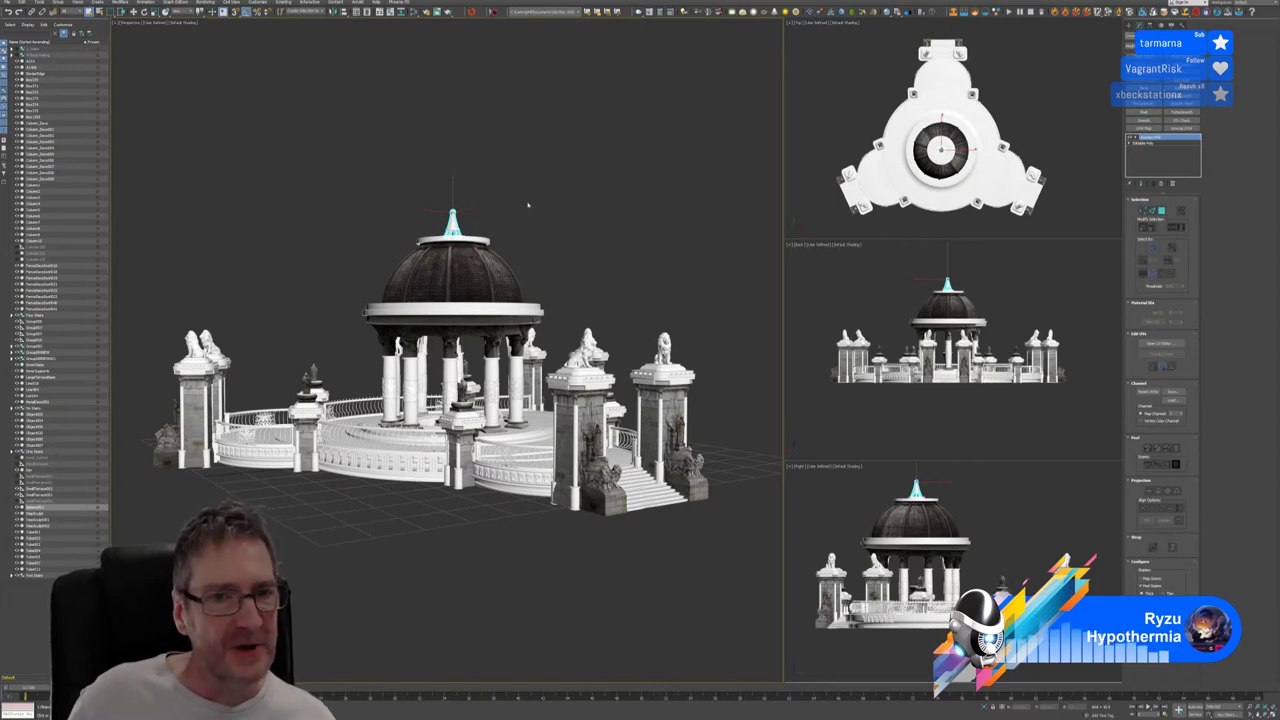
pyautogui.moveTo(528, 205); pyautogui.dragTo(530, 220, button='middle')
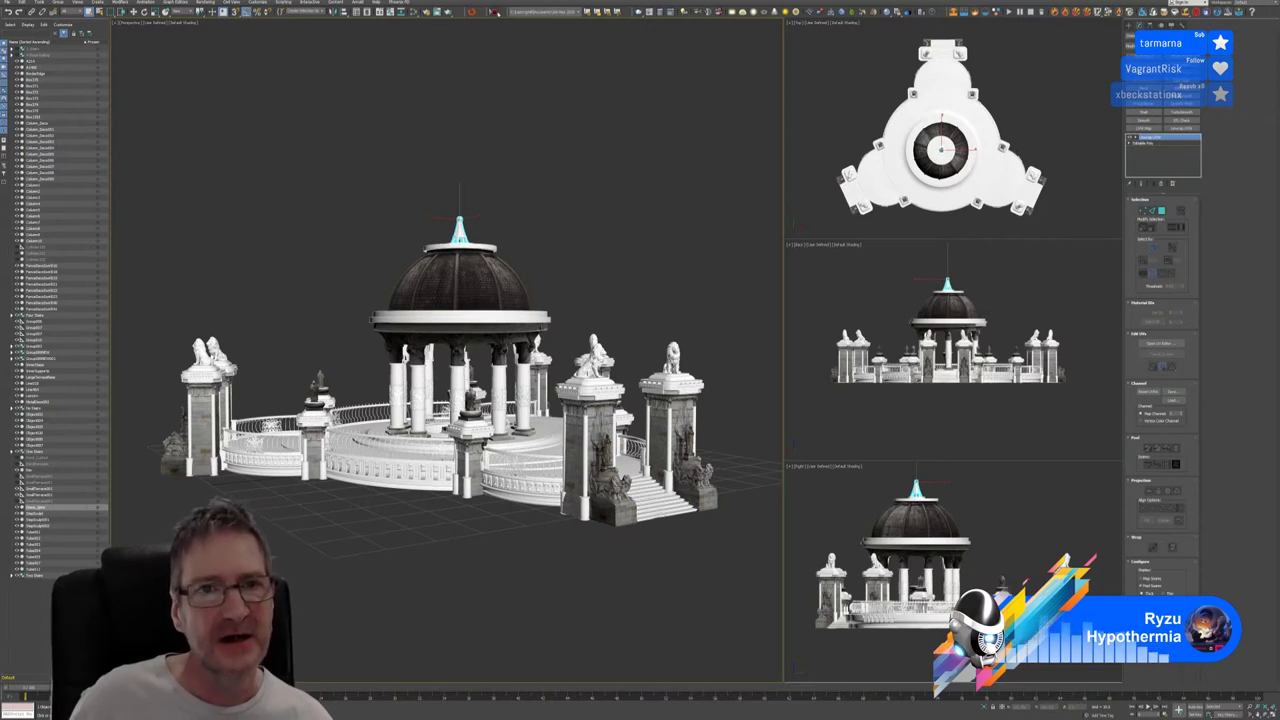
pyautogui.click(493, 12)
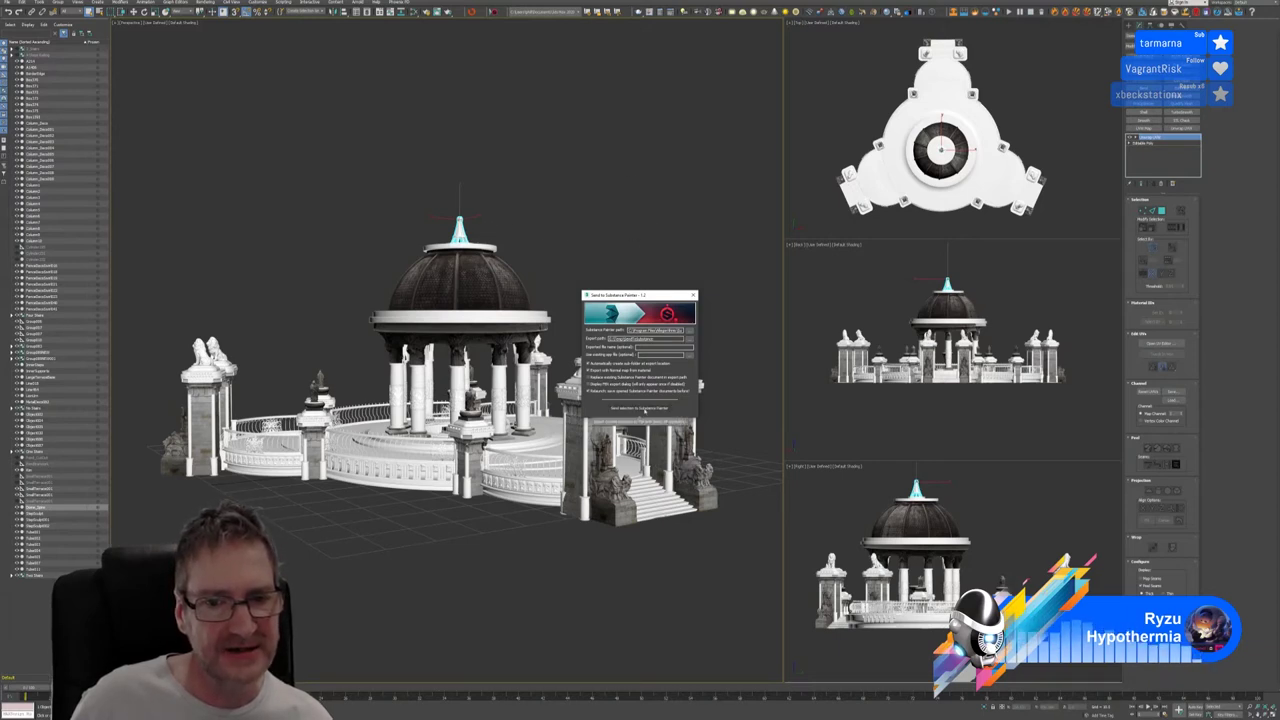
# Send the selected finial to Substance Painter, bringing up the FBX Export settings
pyautogui.click(645, 409)
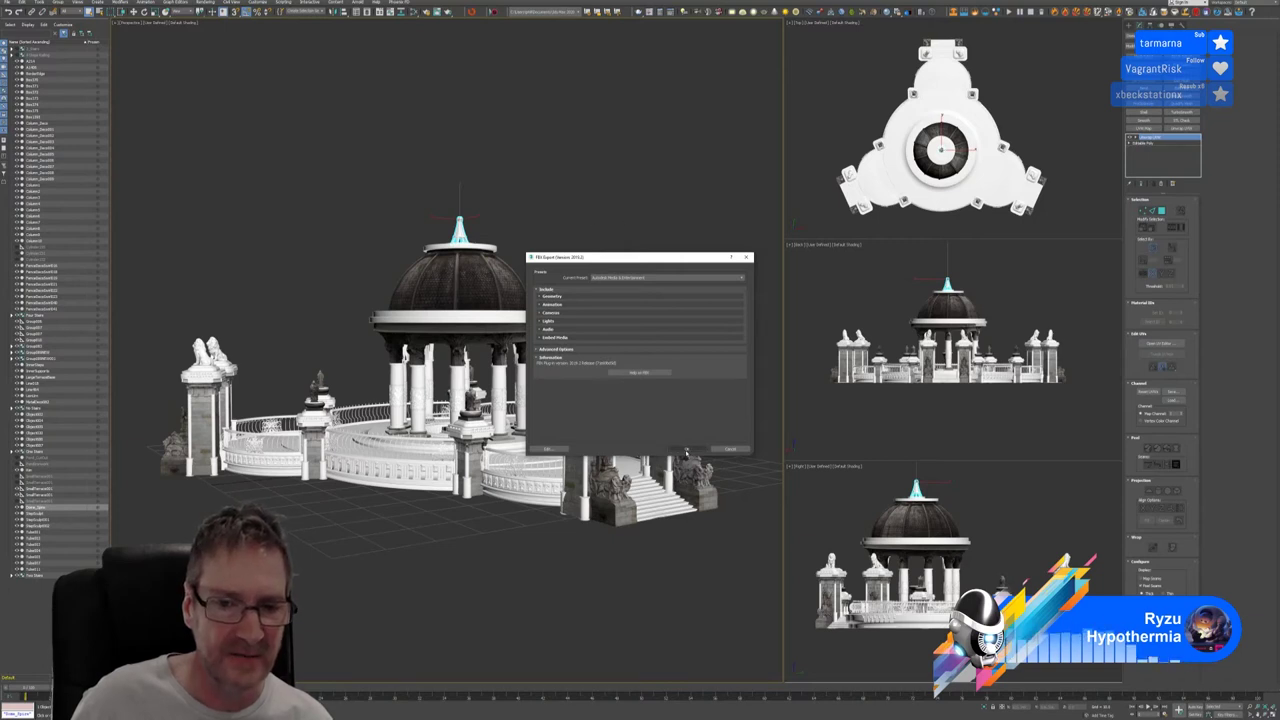
# Accept the FBX export settings so the finial opens as a new Substance Painter project
pyautogui.click(686, 449)
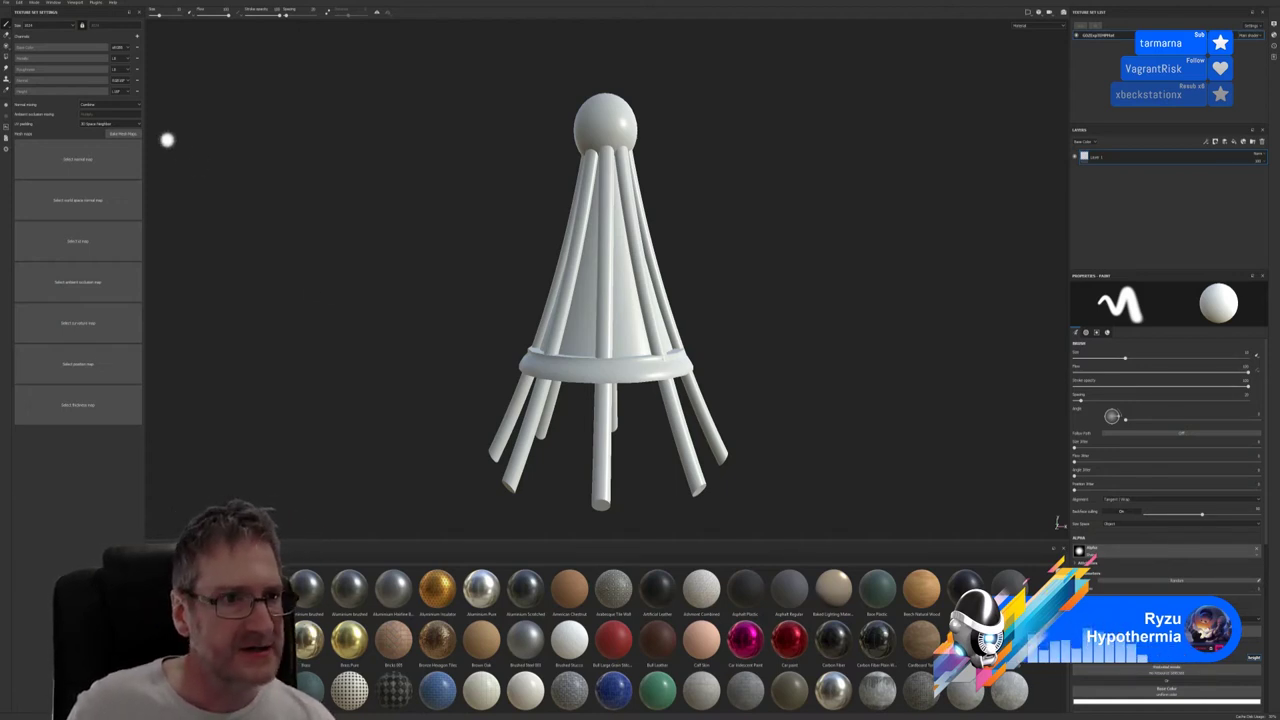
# Set up mesh map baking at 2048 output using the low-poly mesh as high-poly source
pyautogui.click(124, 134)
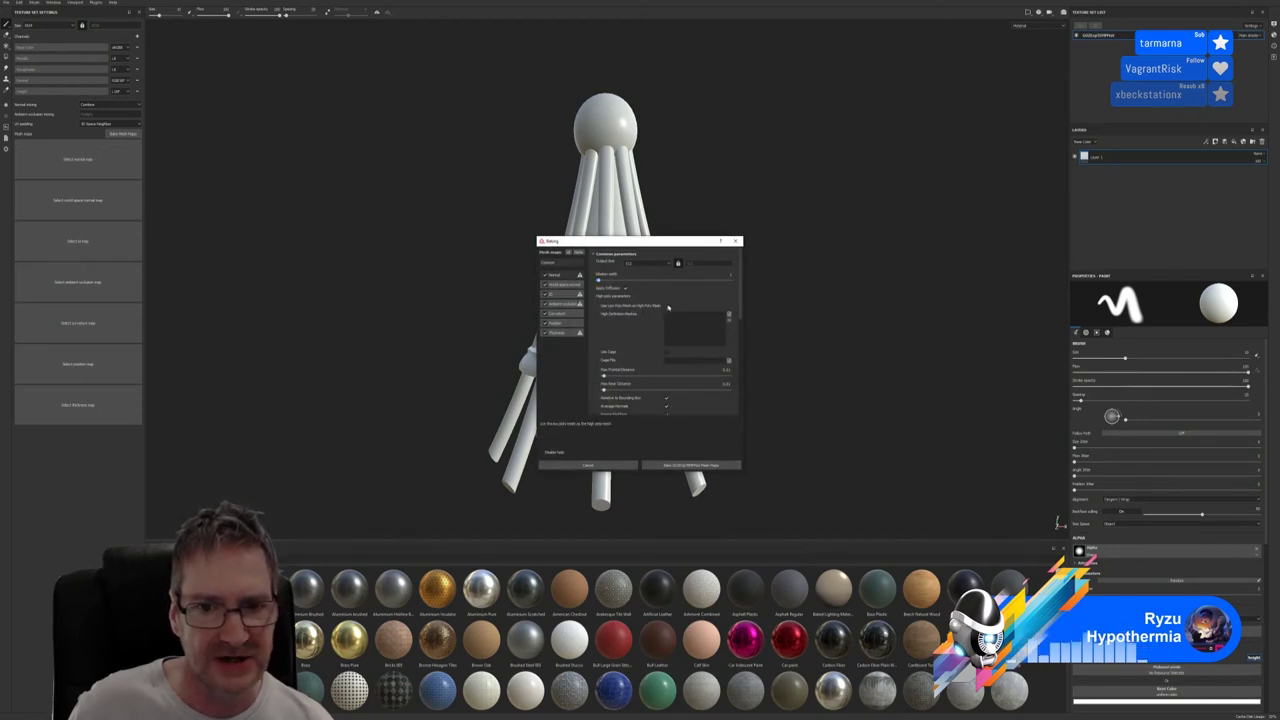
pyautogui.click(666, 306)
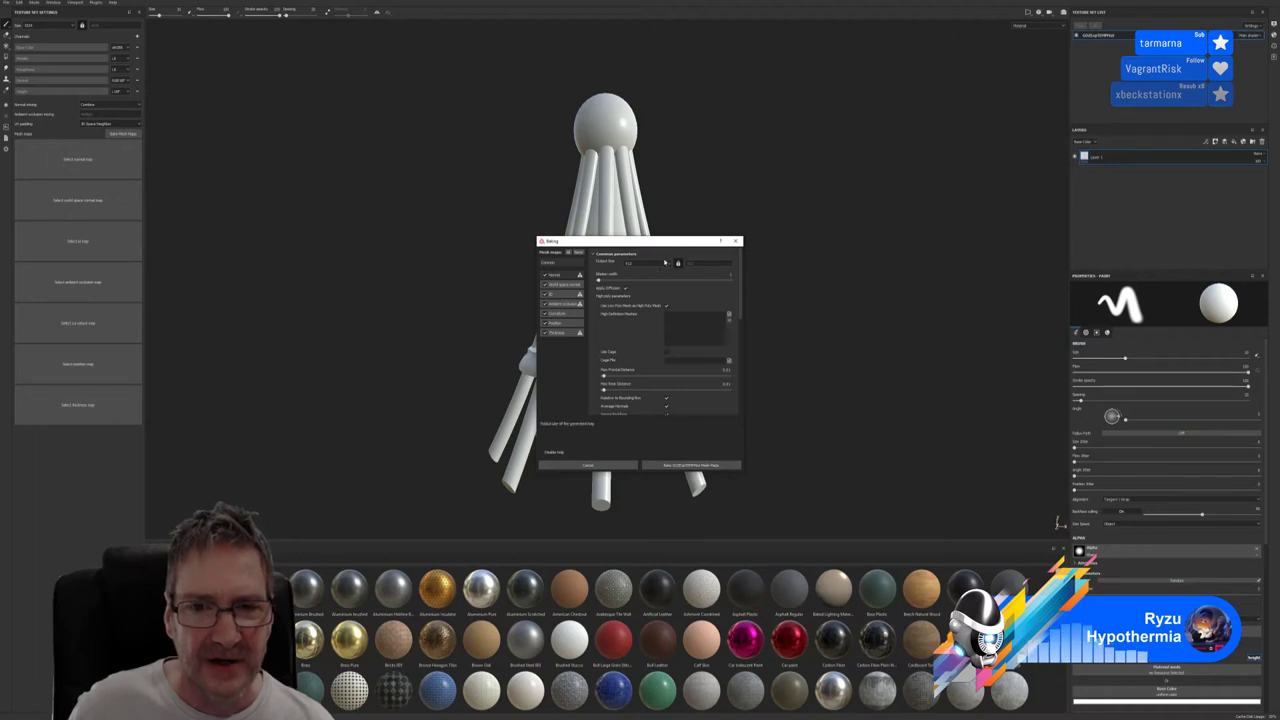
pyautogui.click(652, 263)
pyautogui.click(648, 297)
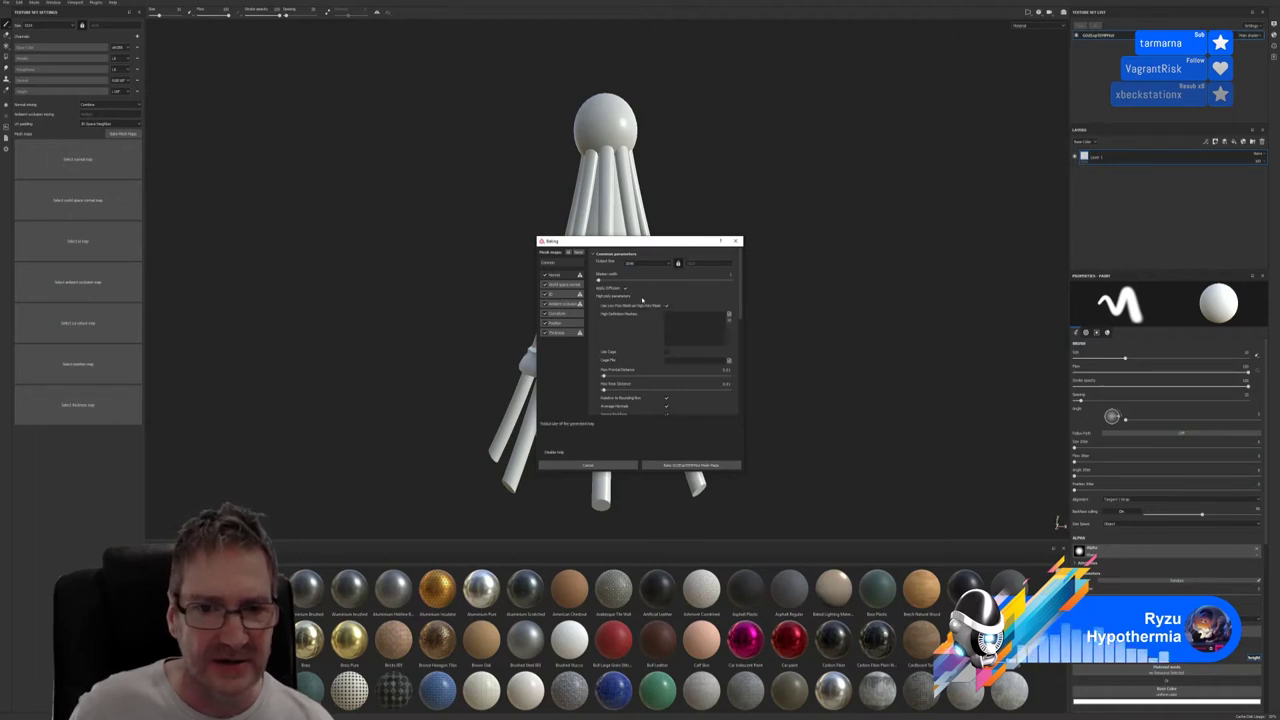
pyautogui.scroll(-2, 680, 335)
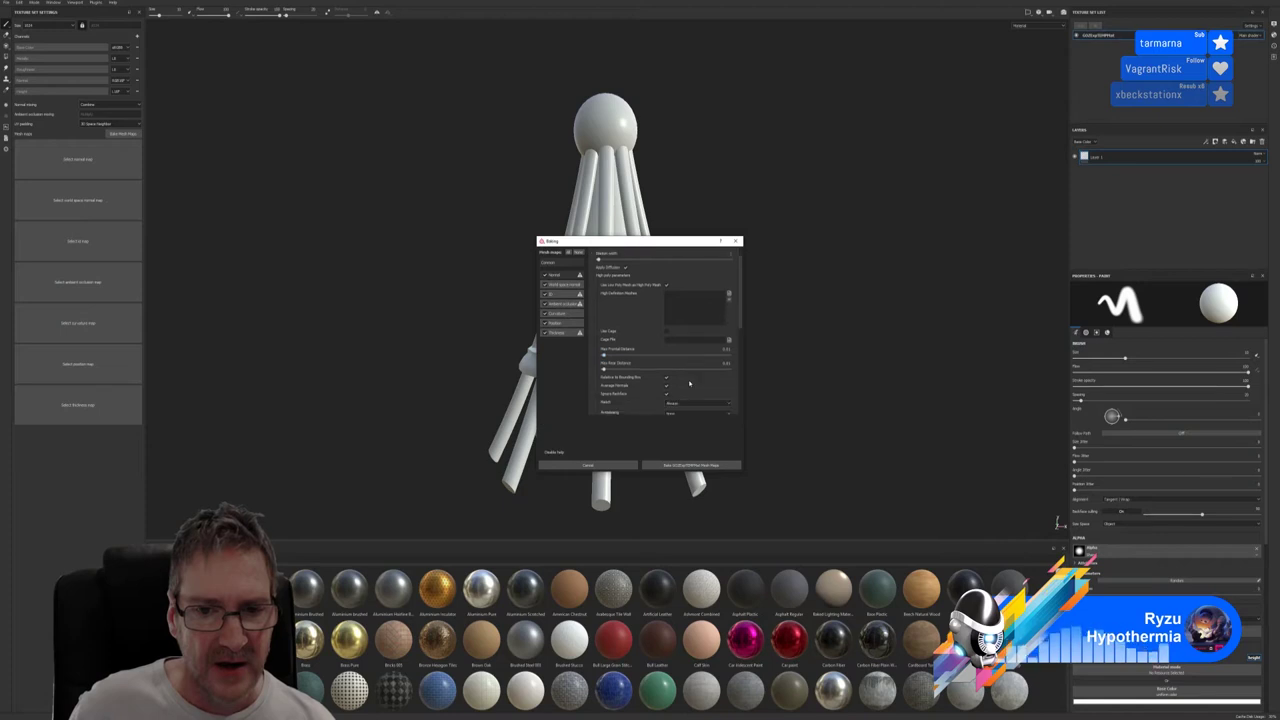
pyautogui.scroll(-2, 706, 357)
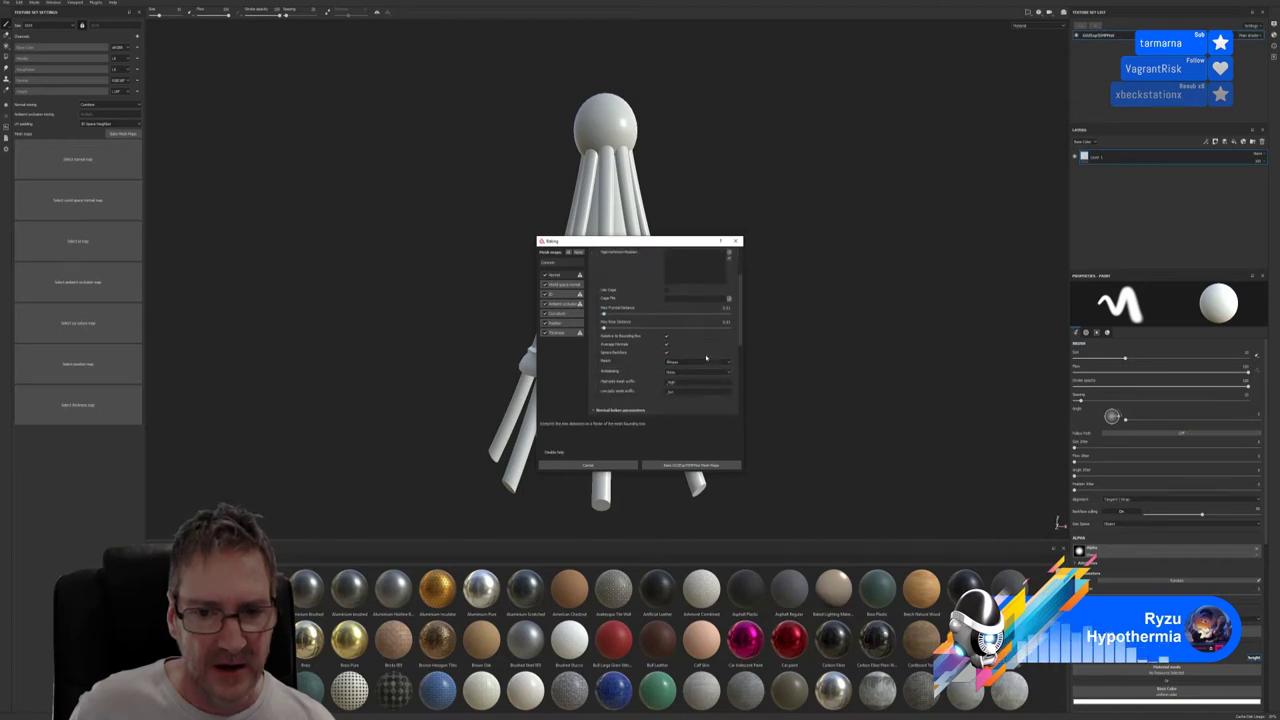
pyautogui.scroll(5, 704, 353)
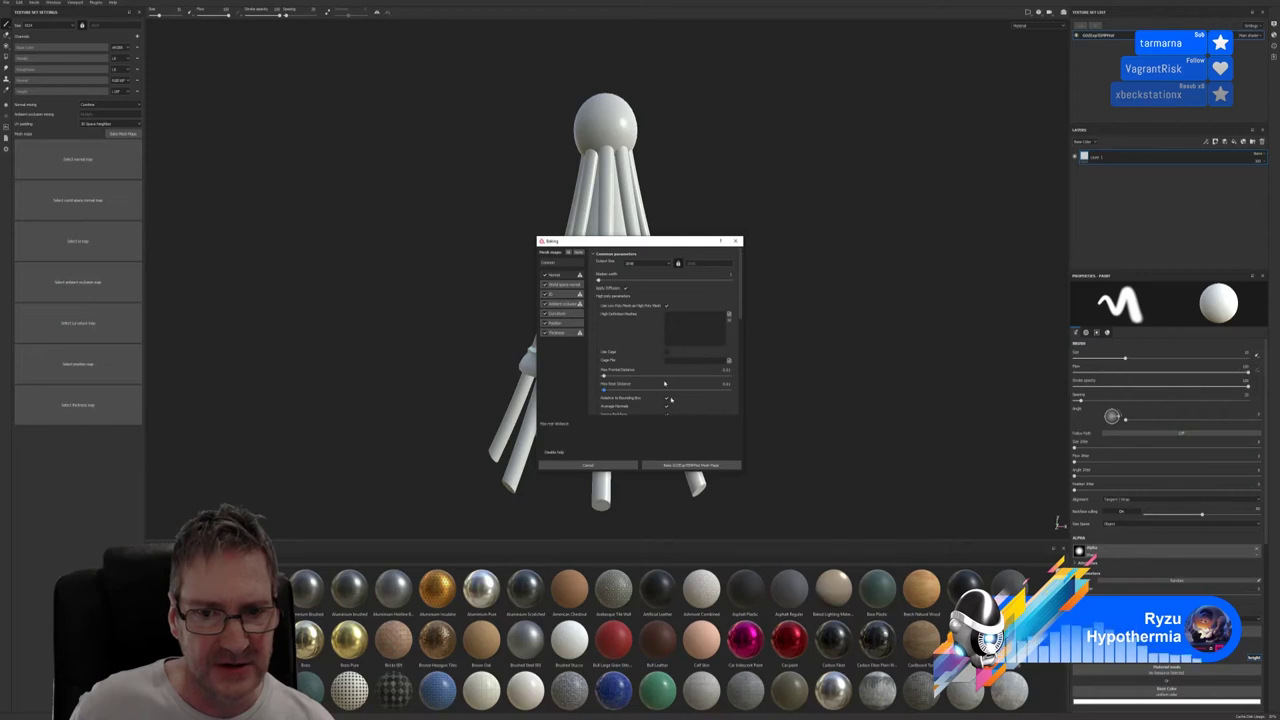
# Bake the dome's mesh maps, then open a new tab in the browser
pyautogui.click(689, 467)
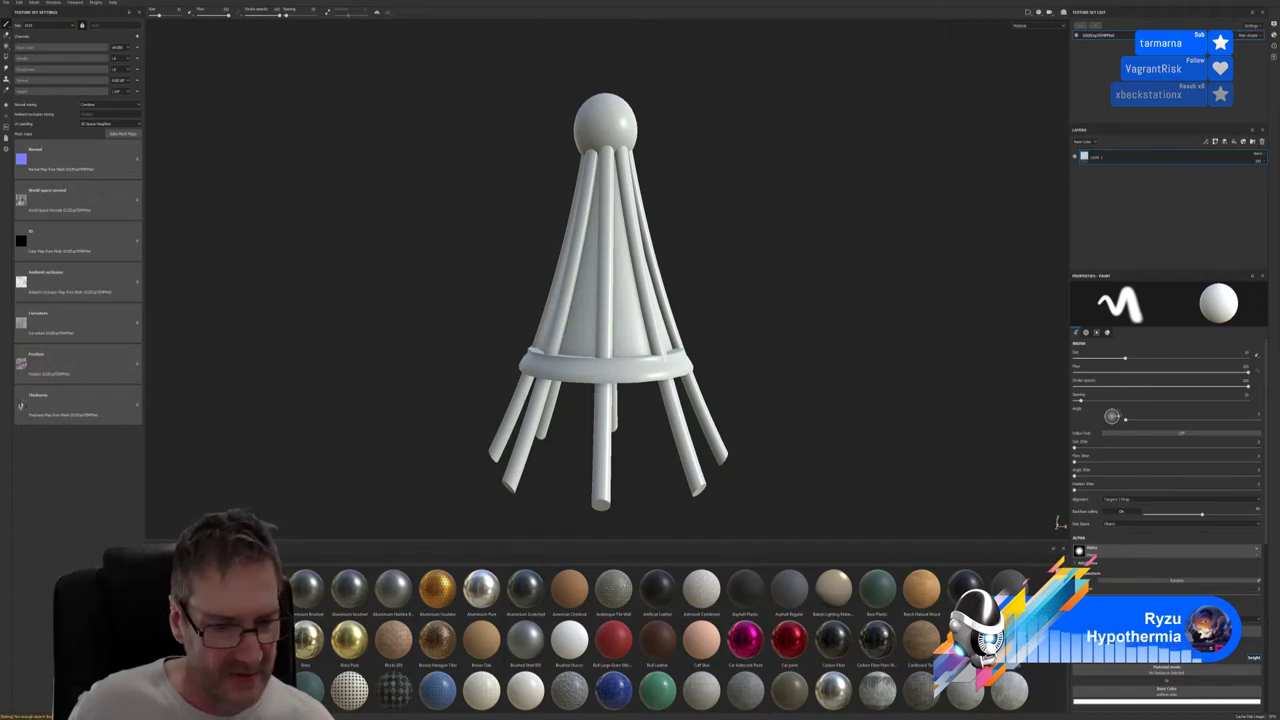
pyautogui.hotkey('alt', 'Tab')
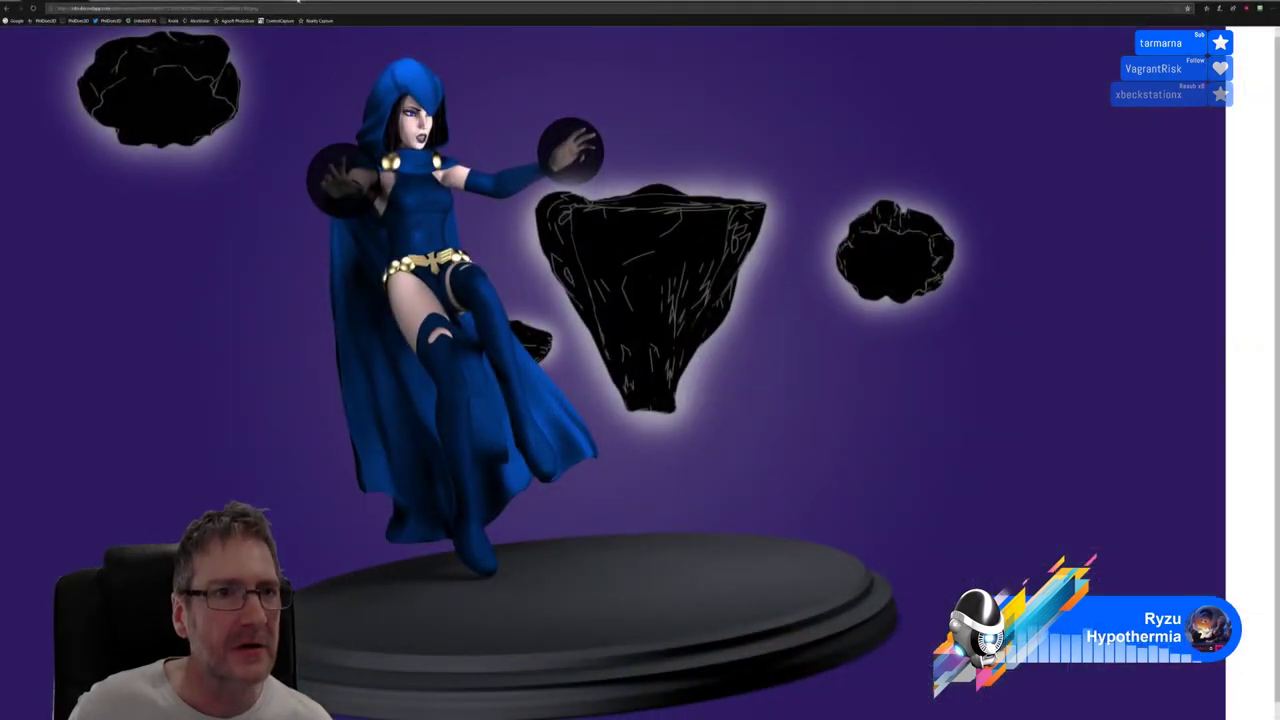
pyautogui.hotkey('ctrl', 't')
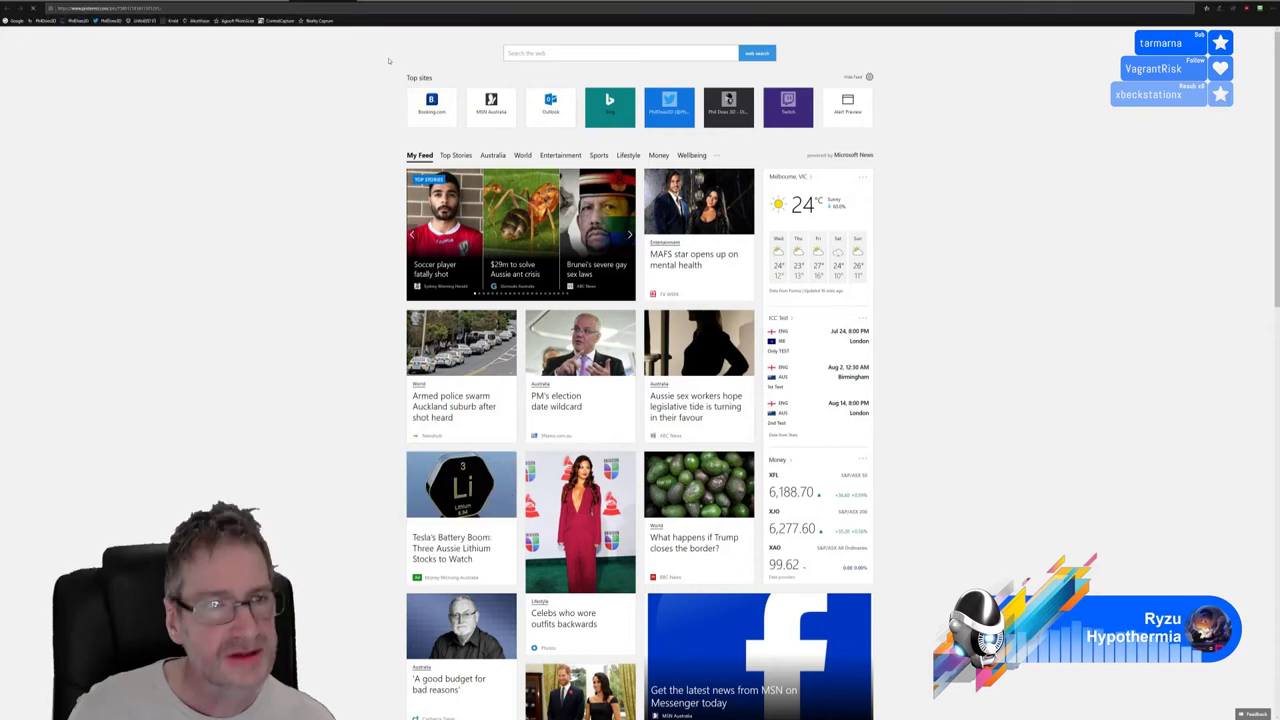
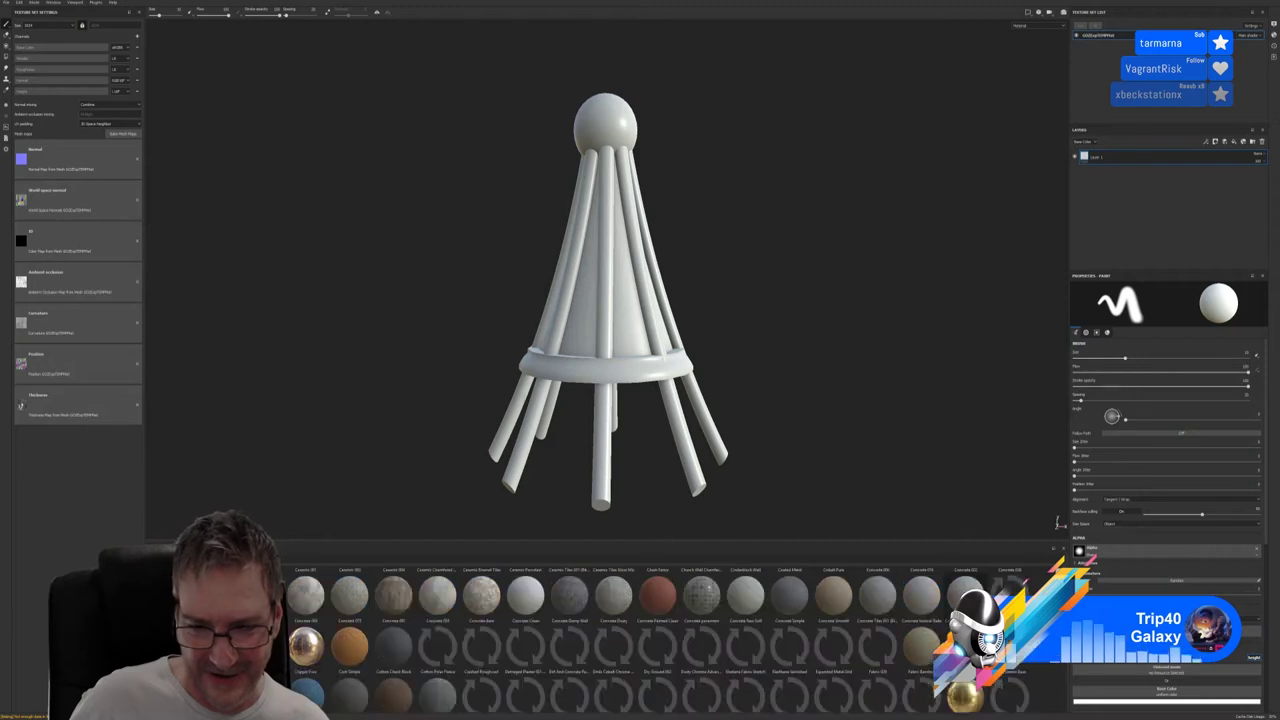
# Cover the whole spire with the dark rusty metal material from the shelf
pyautogui.scroll(-3, 460, 580)
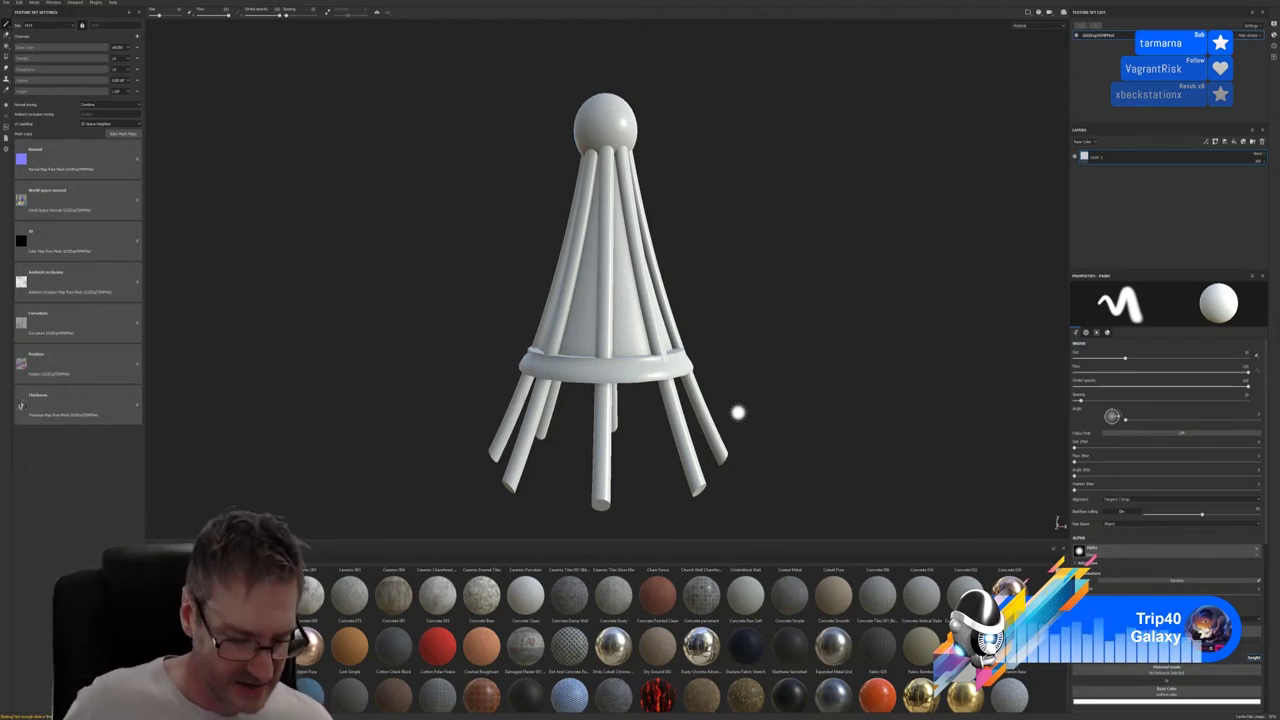
pyautogui.keyDown('alt'); pyautogui.moveTo(687, 234); pyautogui.dragTo(885, 245); pyautogui.keyUp('alt')
pyautogui.scroll(-3, 621, 350)
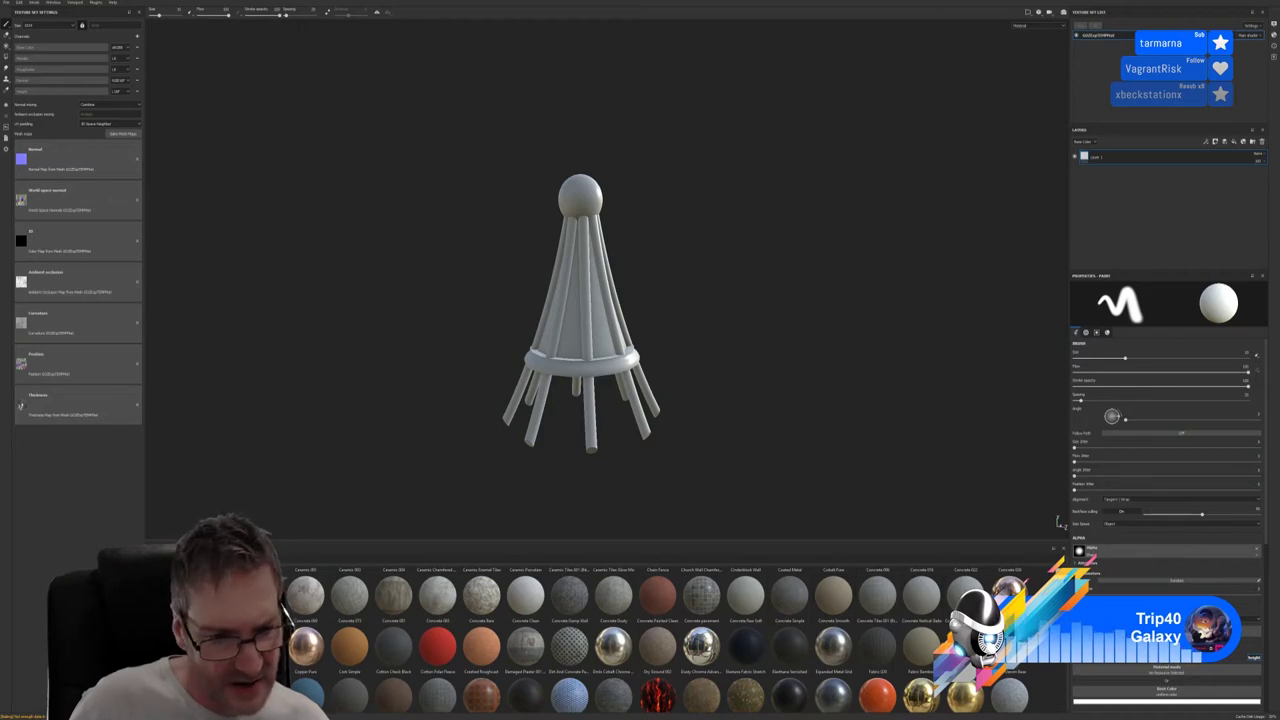
pyautogui.scroll(-3, 690, 648)
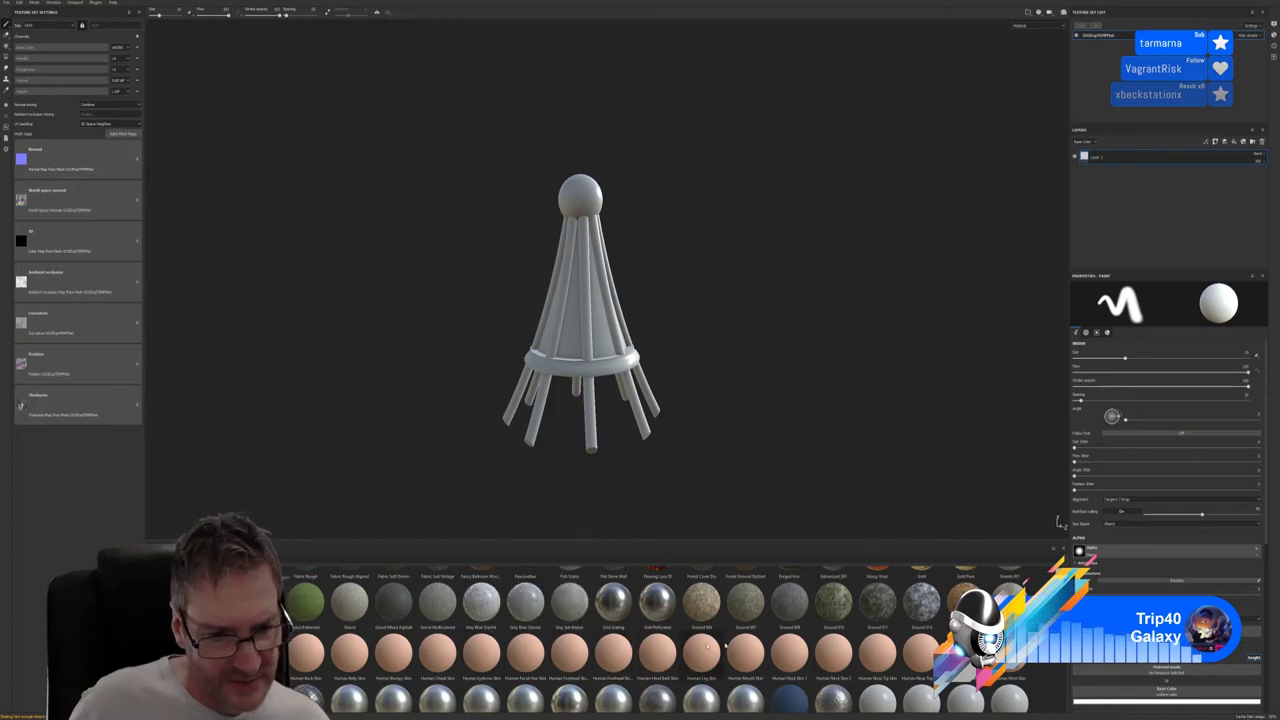
pyautogui.moveTo(878, 655)
pyautogui.scroll(-5, 878, 655)
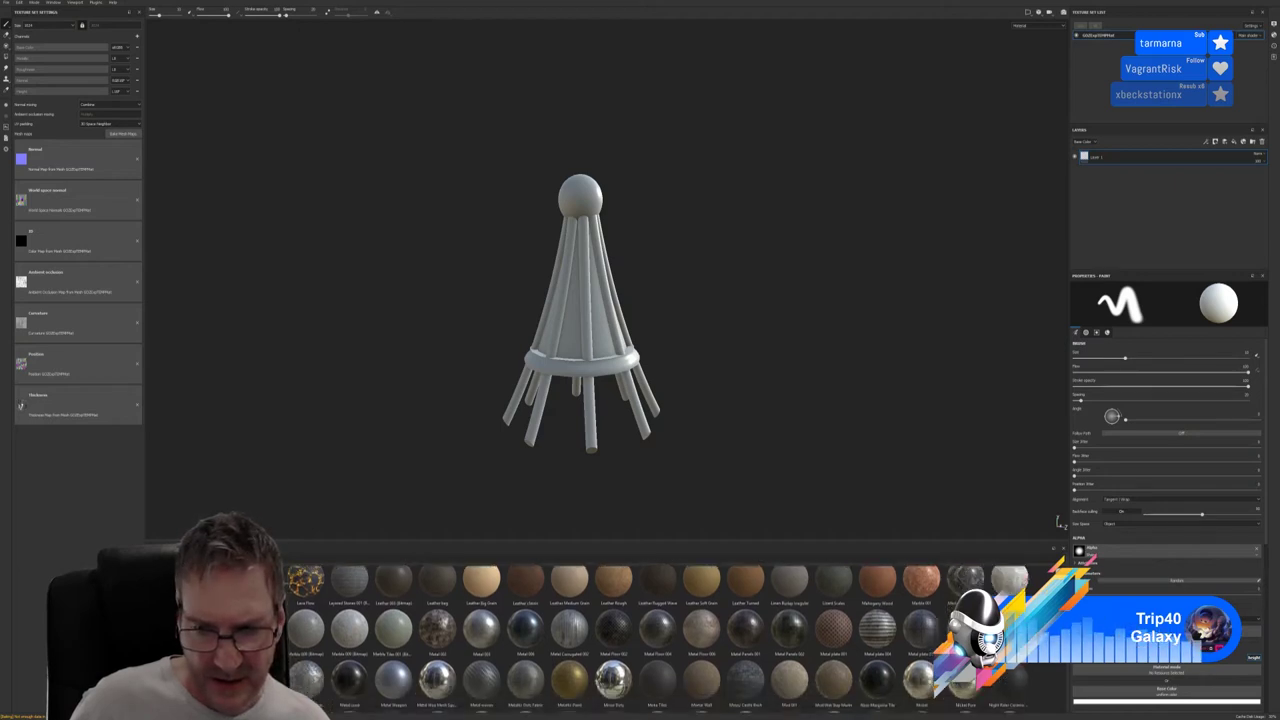
pyautogui.scroll(-1, 660, 640)
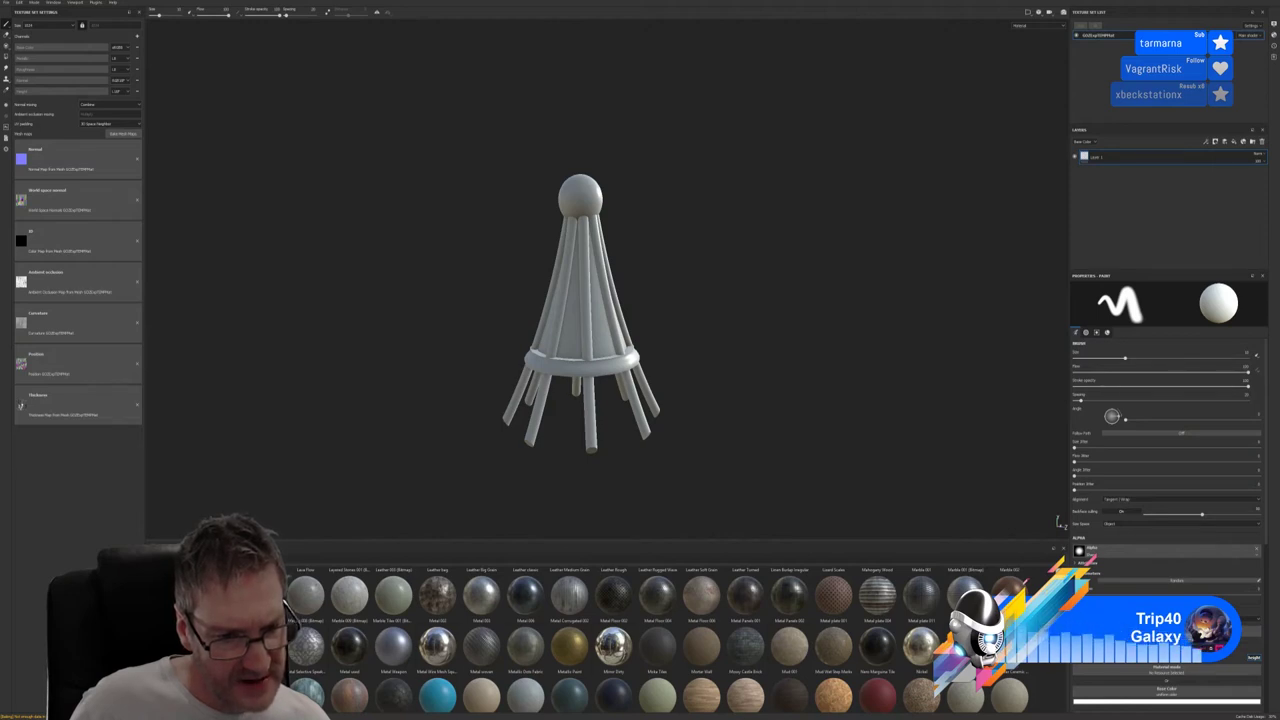
pyautogui.moveTo(320, 610)
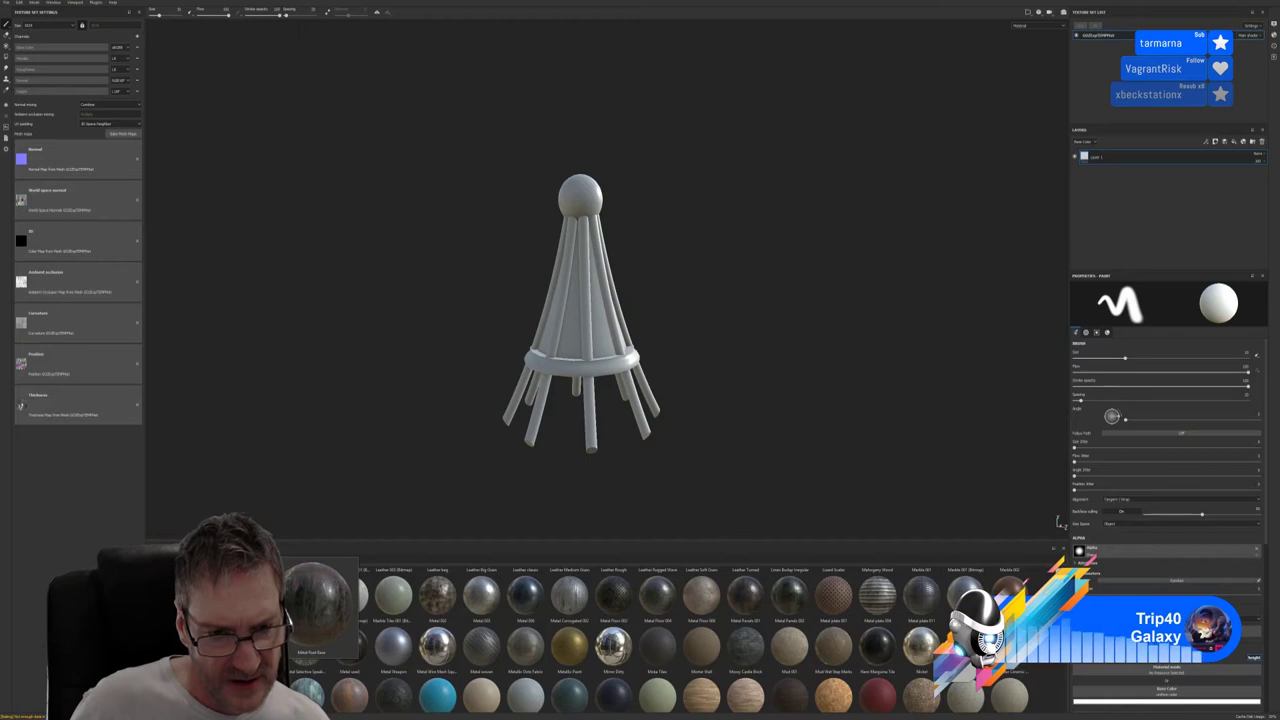
pyautogui.moveTo(318, 600); pyautogui.dragTo(573, 345)
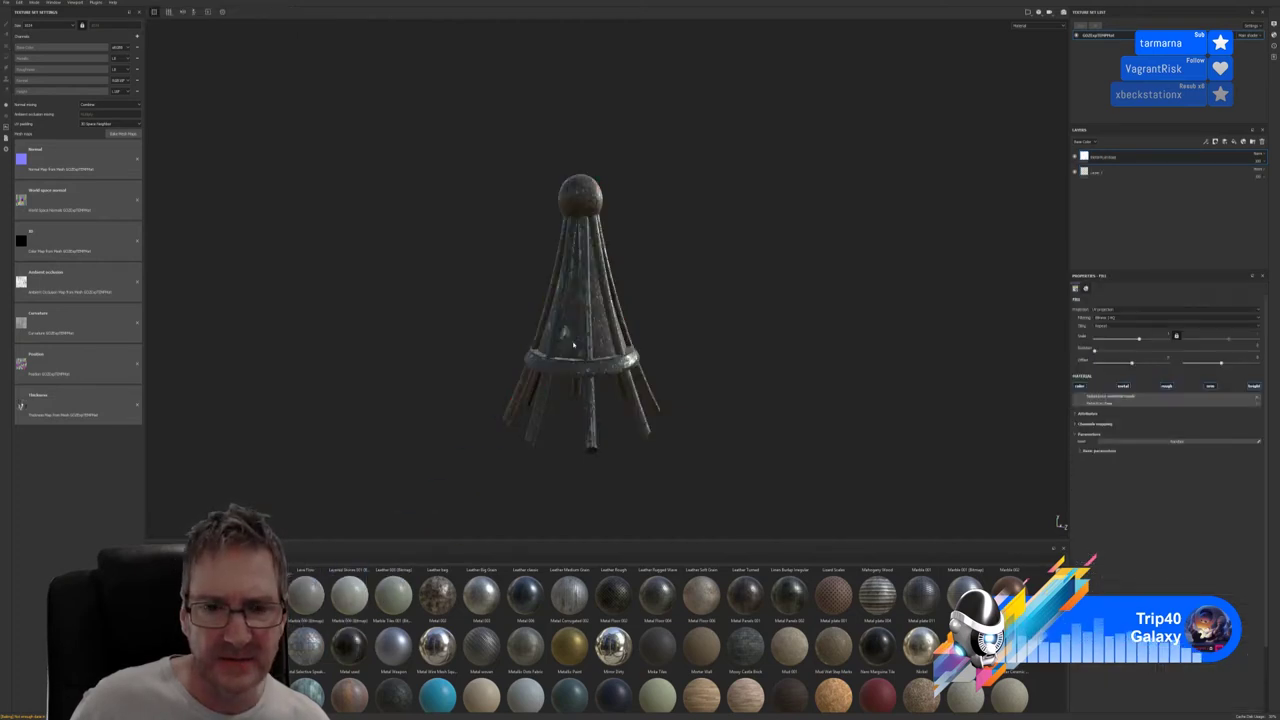
# Raise the rust material's tiling scale slightly in the fill properties
pyautogui.scroll(3, 634, 337)
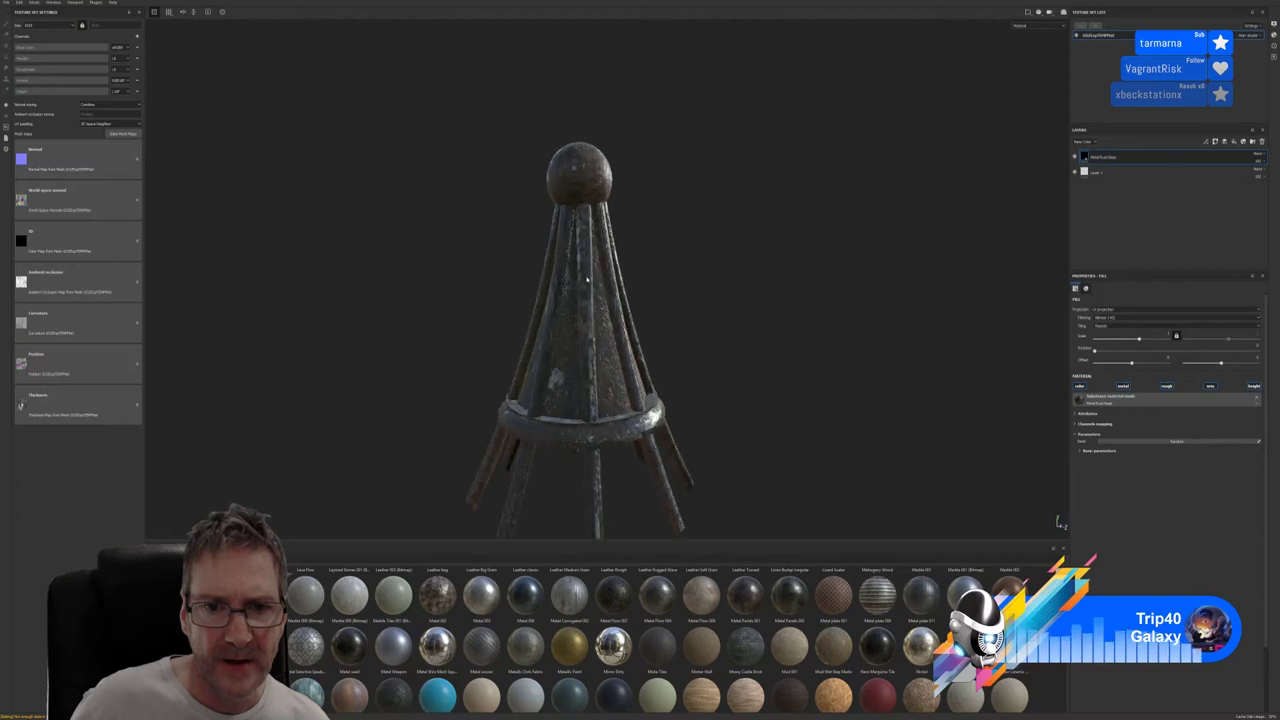
pyautogui.moveTo(671, 317)
pyautogui.keyDown('alt'); pyautogui.mouseDown()
pyautogui.moveTo(681, 330)
pyautogui.moveTo(817, 334)
pyautogui.moveTo(963, 320)
pyautogui.moveTo(1006, 277)
pyautogui.moveTo(1011, 248)
pyautogui.moveTo(949, 409)
pyautogui.moveTo(523, 359)
pyautogui.moveTo(886, 326)
pyautogui.mouseUp(); pyautogui.keyUp('alt')
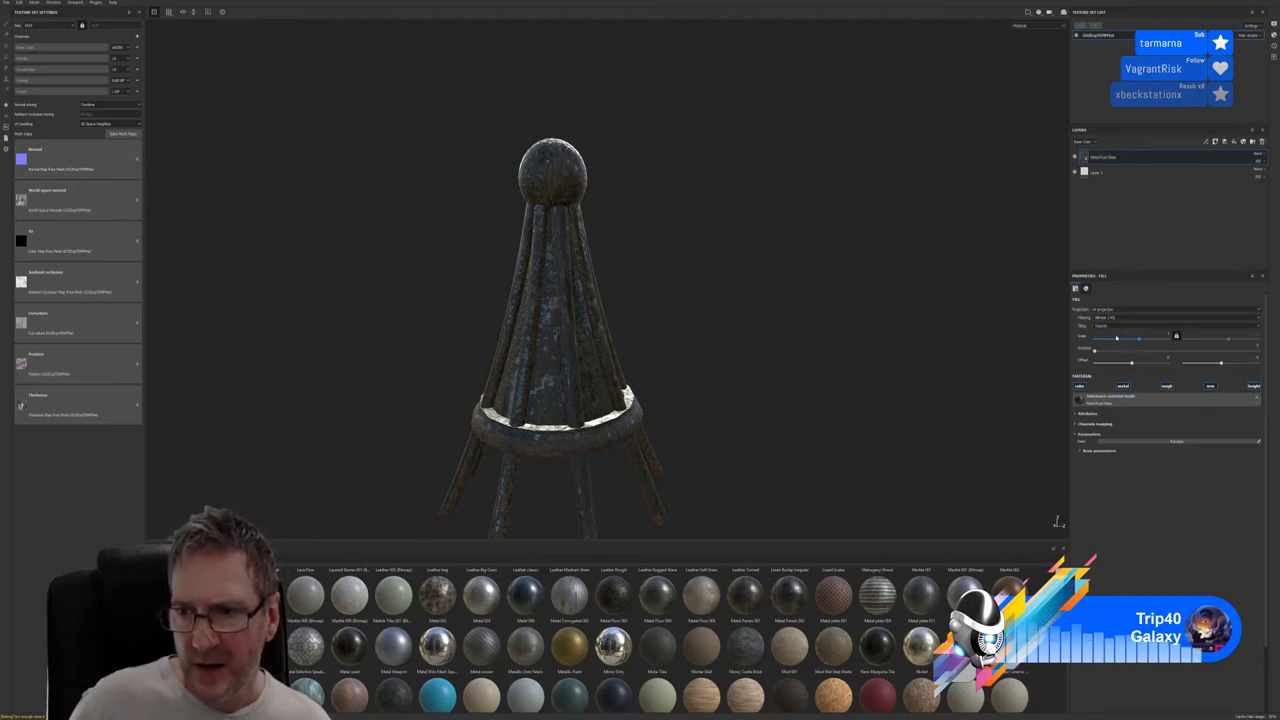
pyautogui.moveTo(1137, 342); pyautogui.dragTo(1145, 340)
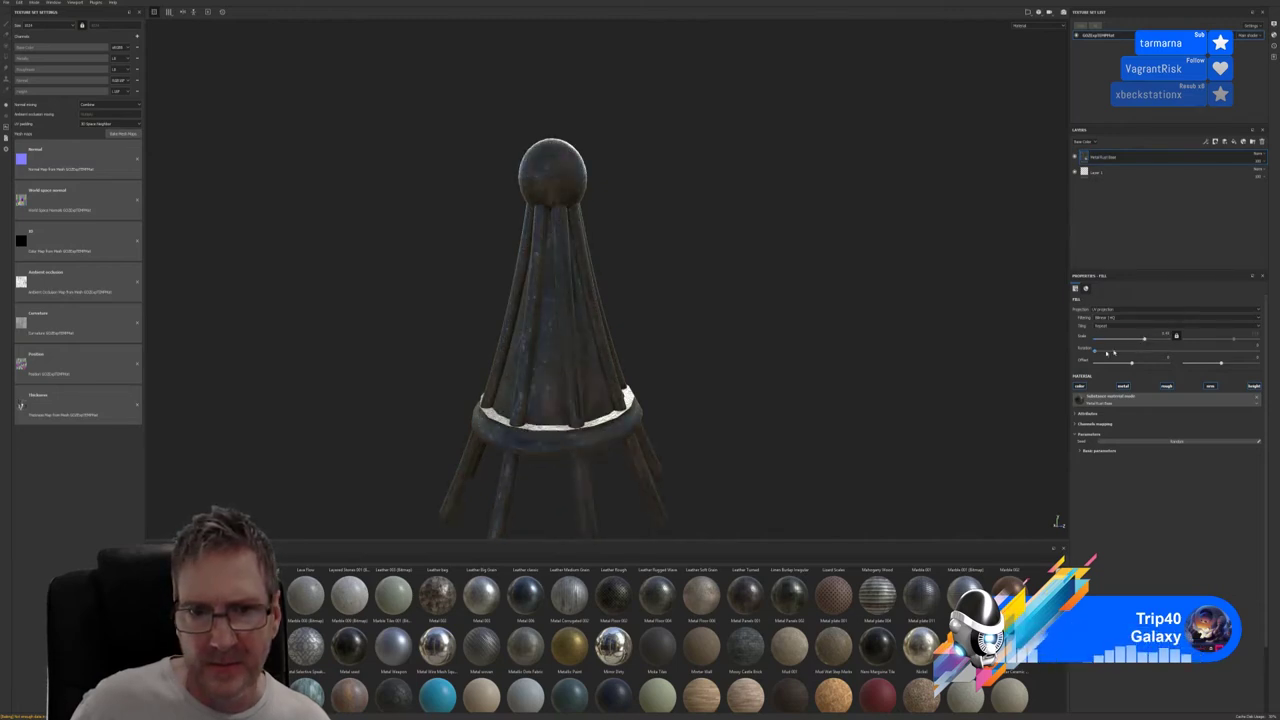
pyautogui.keyDown('alt'); pyautogui.moveTo(680, 286); pyautogui.dragTo(596, 326); pyautogui.keyUp('alt')
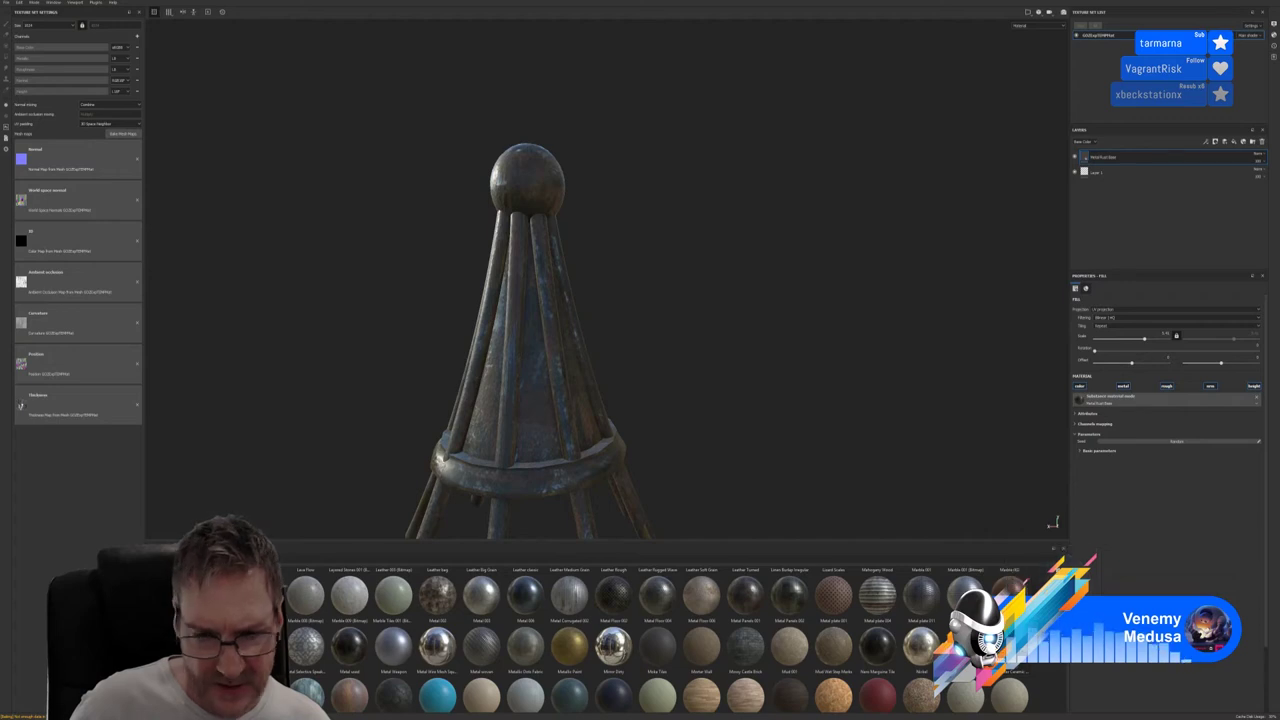
pyautogui.scroll(-1, 1000, 610)
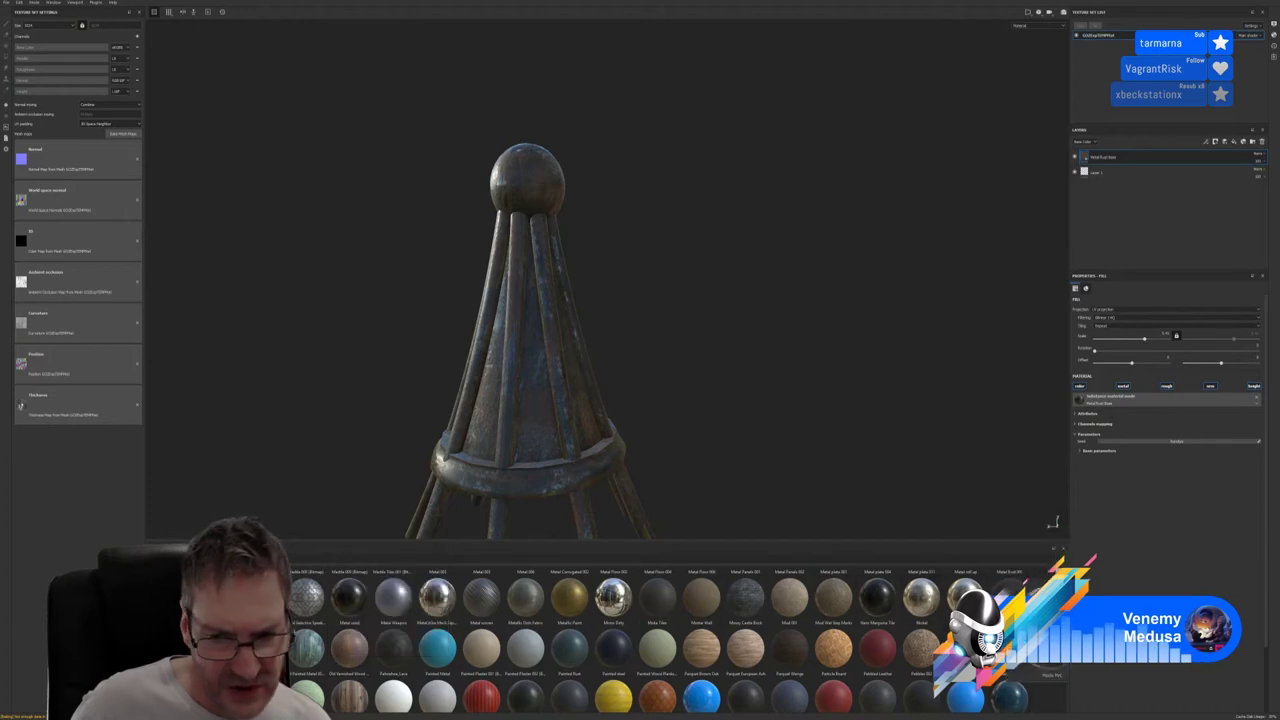
pyautogui.scroll(-1, 674, 640)
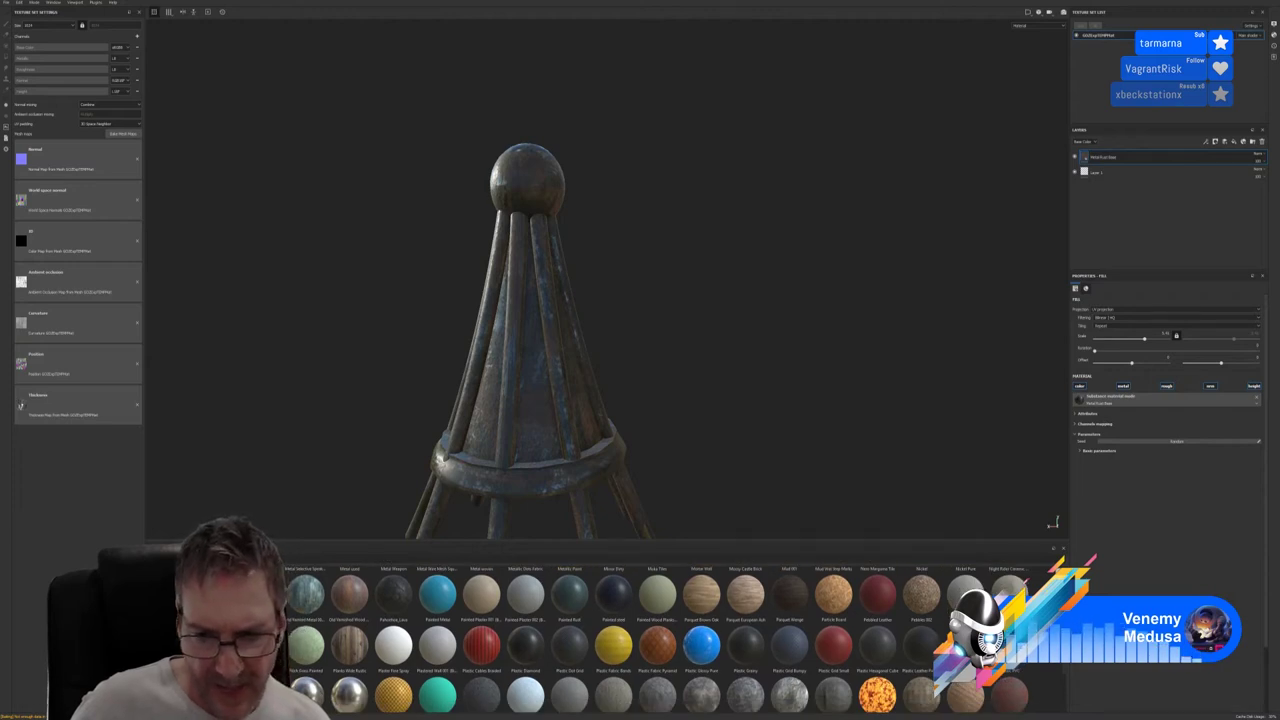
pyautogui.scroll(-1, 1049, 665)
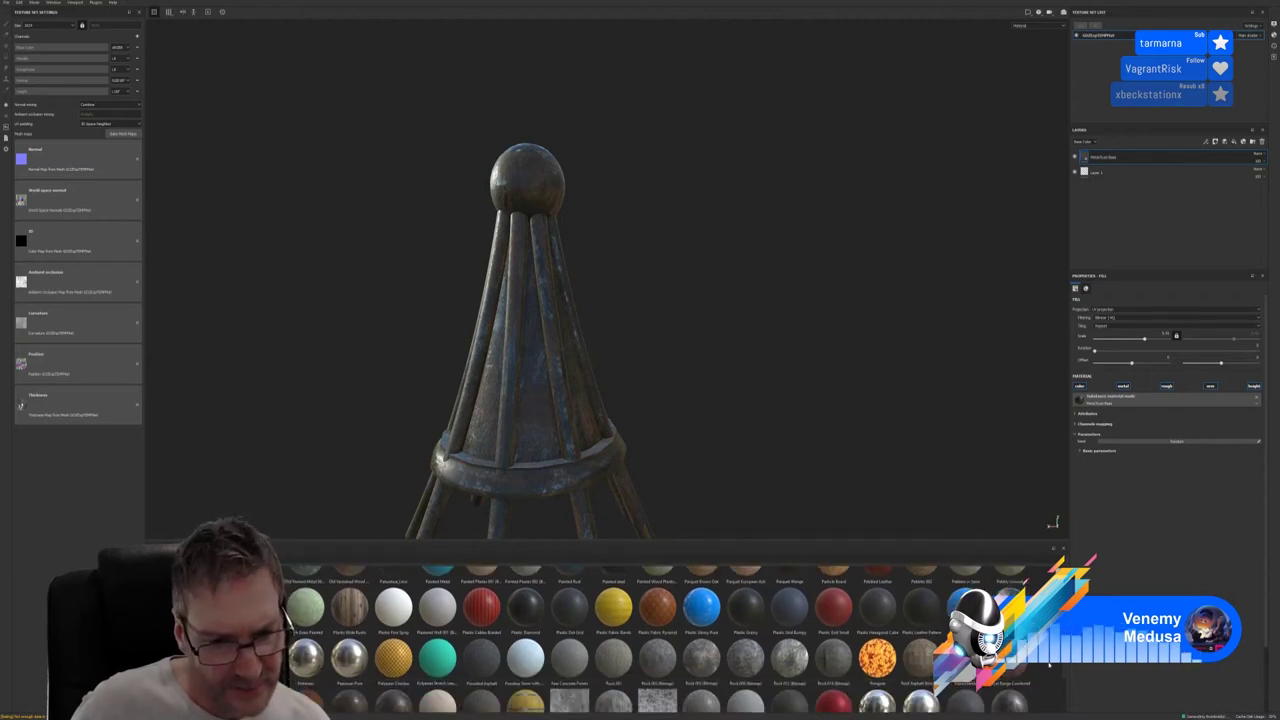
pyautogui.scroll(-1, 1047, 665)
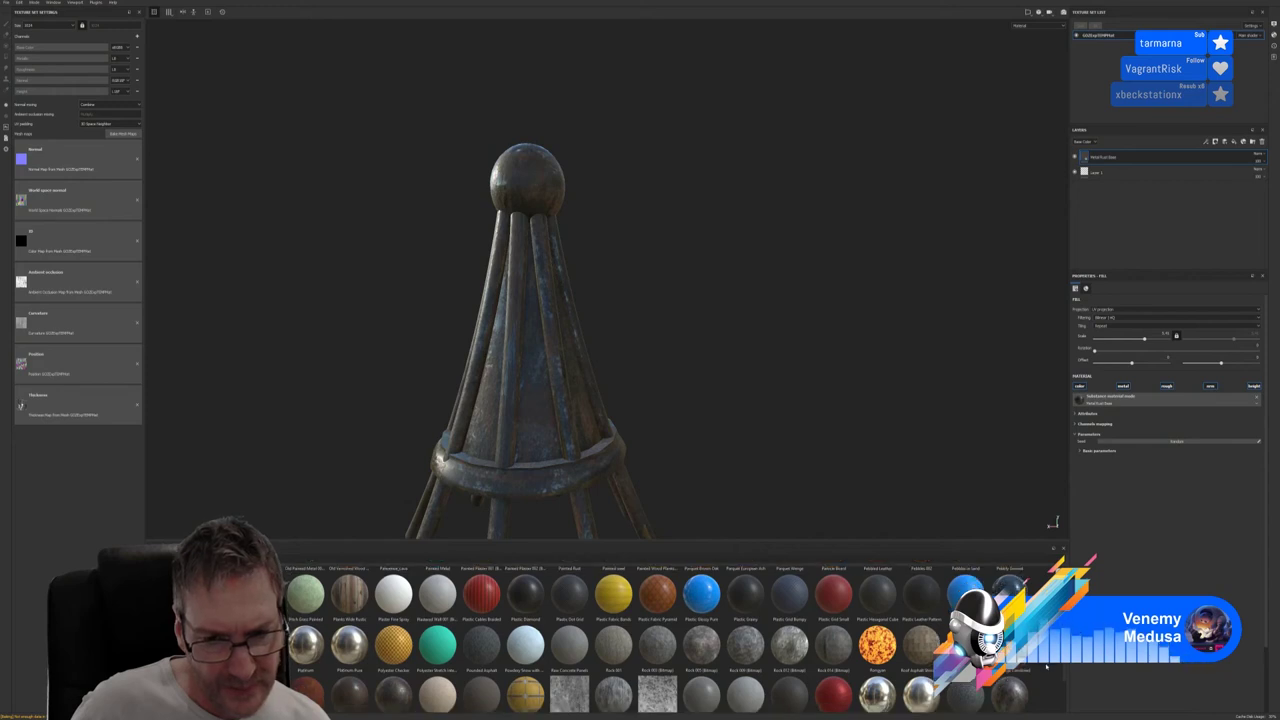
pyautogui.scroll(-1, 1047, 667)
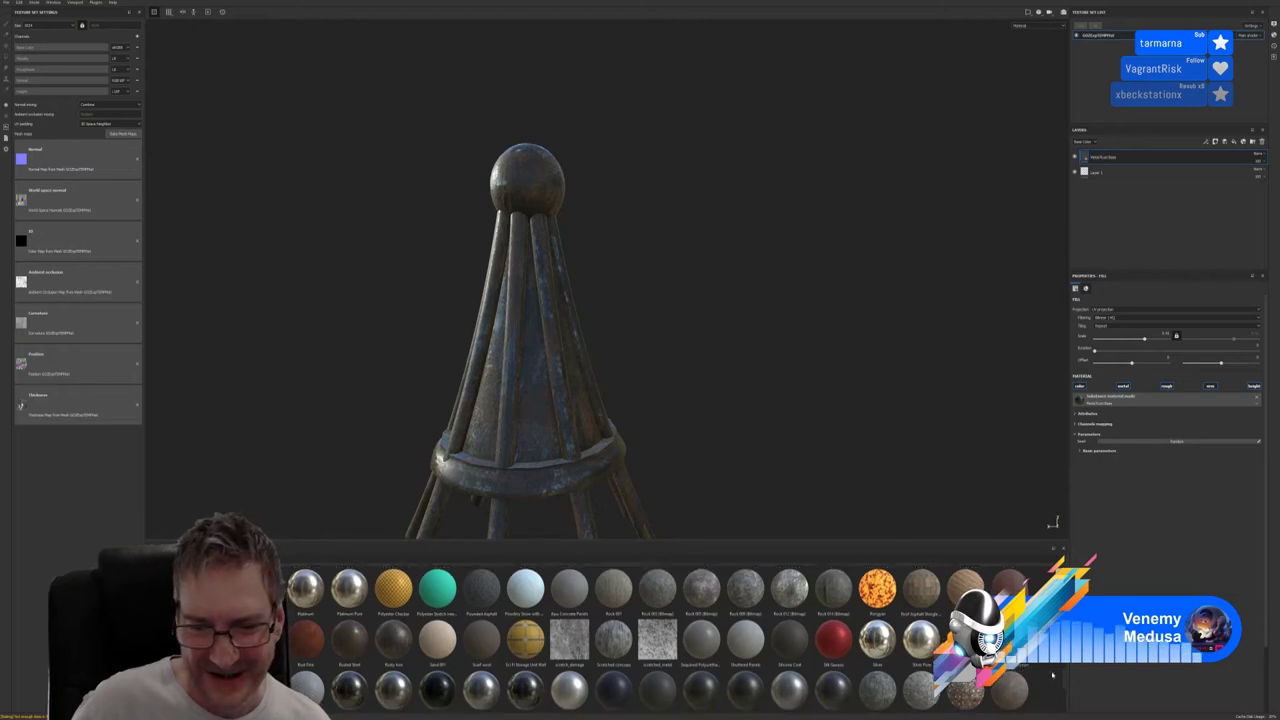
pyautogui.scroll(-1, 1052, 675)
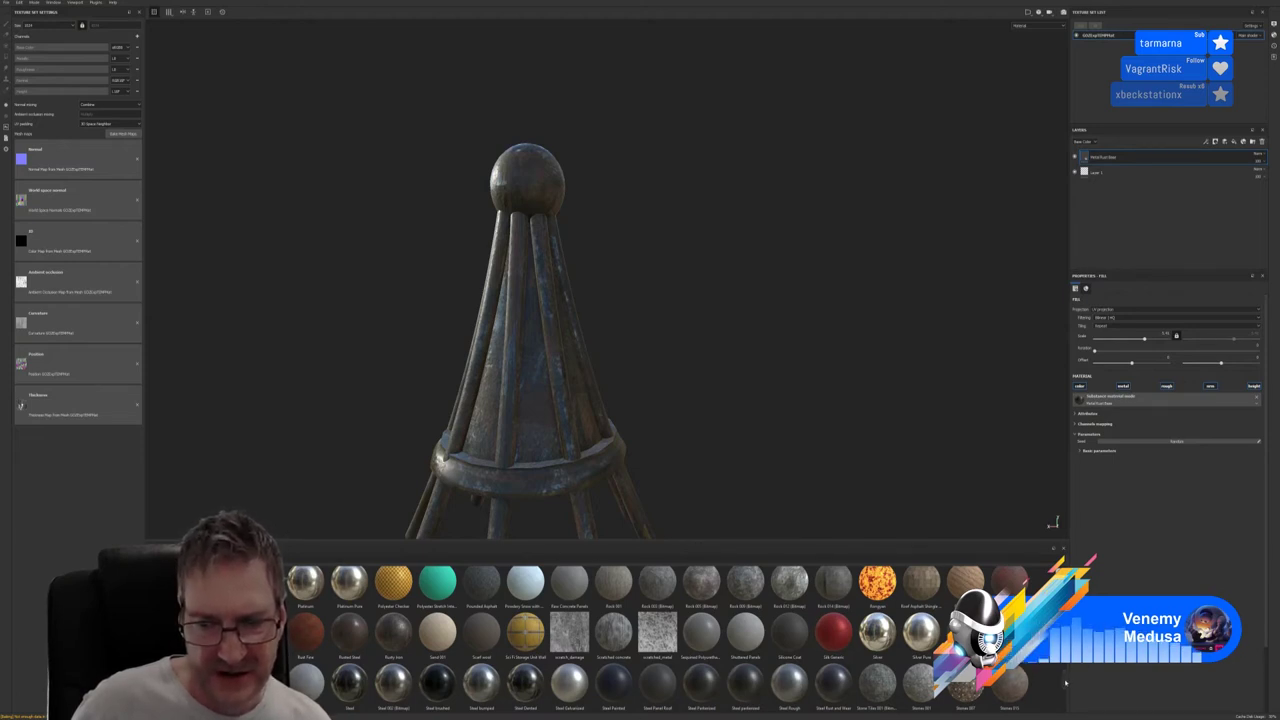
pyautogui.scroll(-1, 1065, 683)
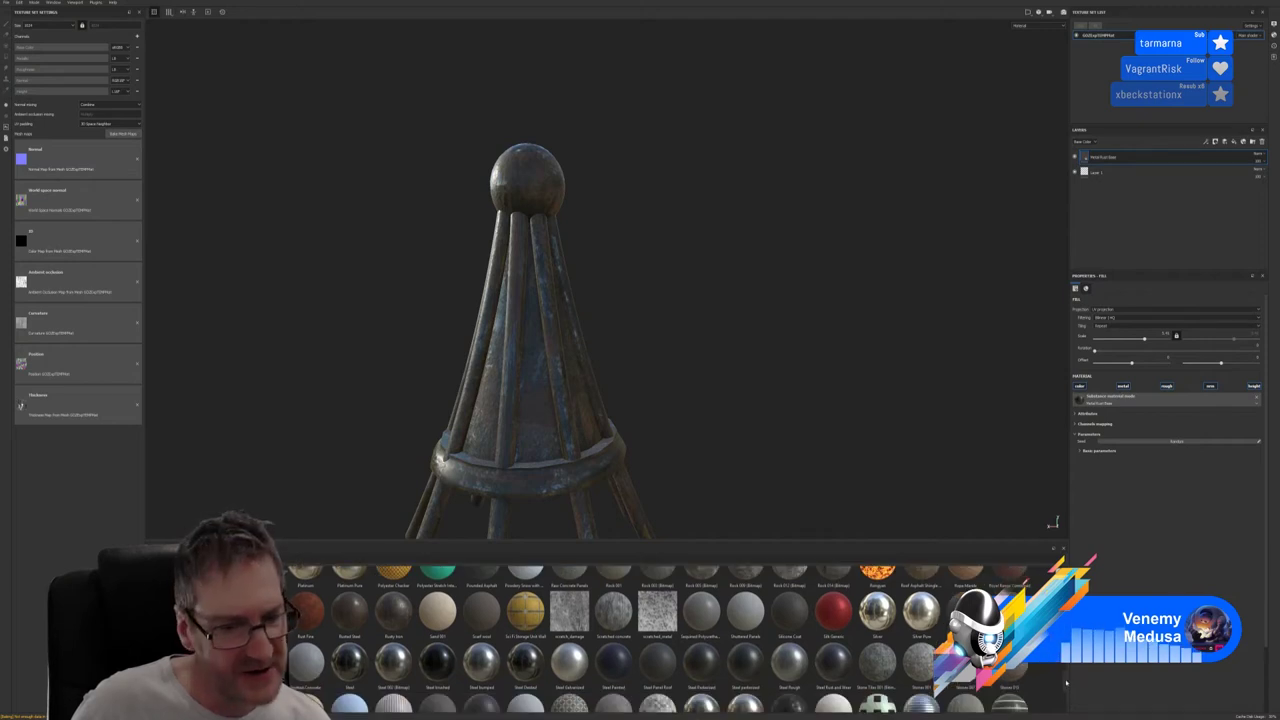
pyautogui.scroll(-1, 1064, 684)
pyautogui.scroll(-1, 1063, 684)
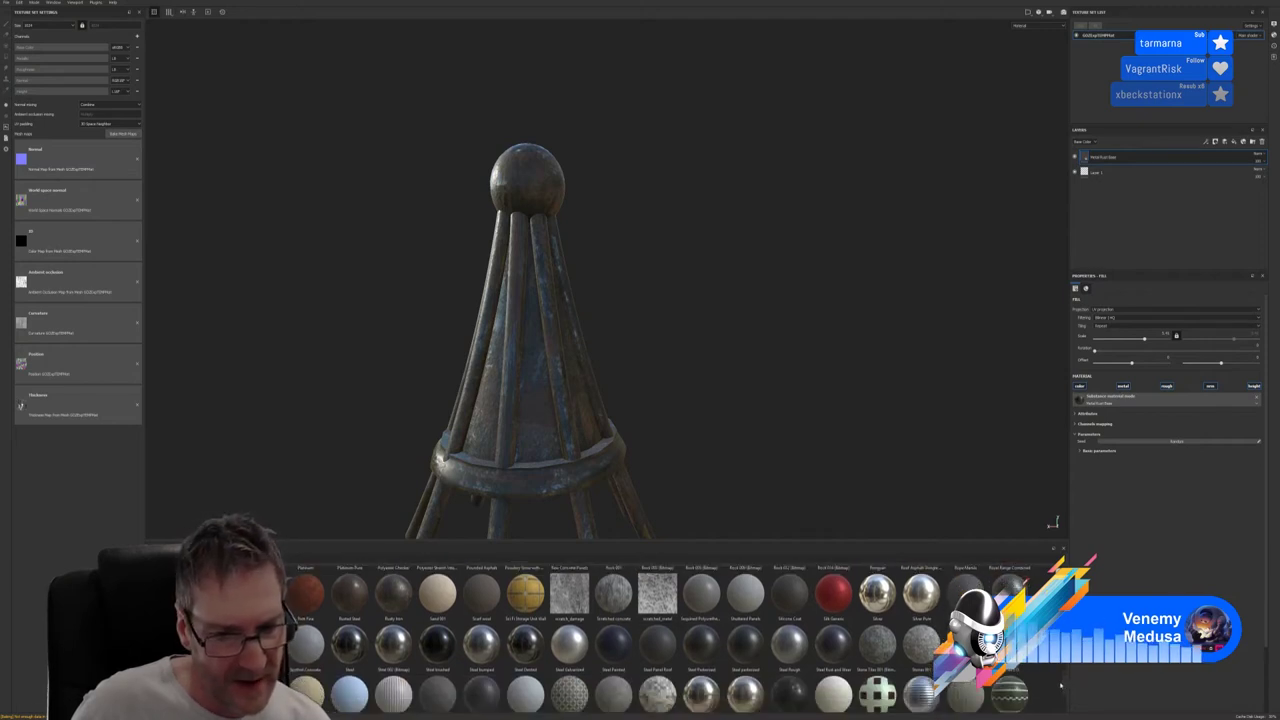
pyautogui.scroll(-1, 1061, 686)
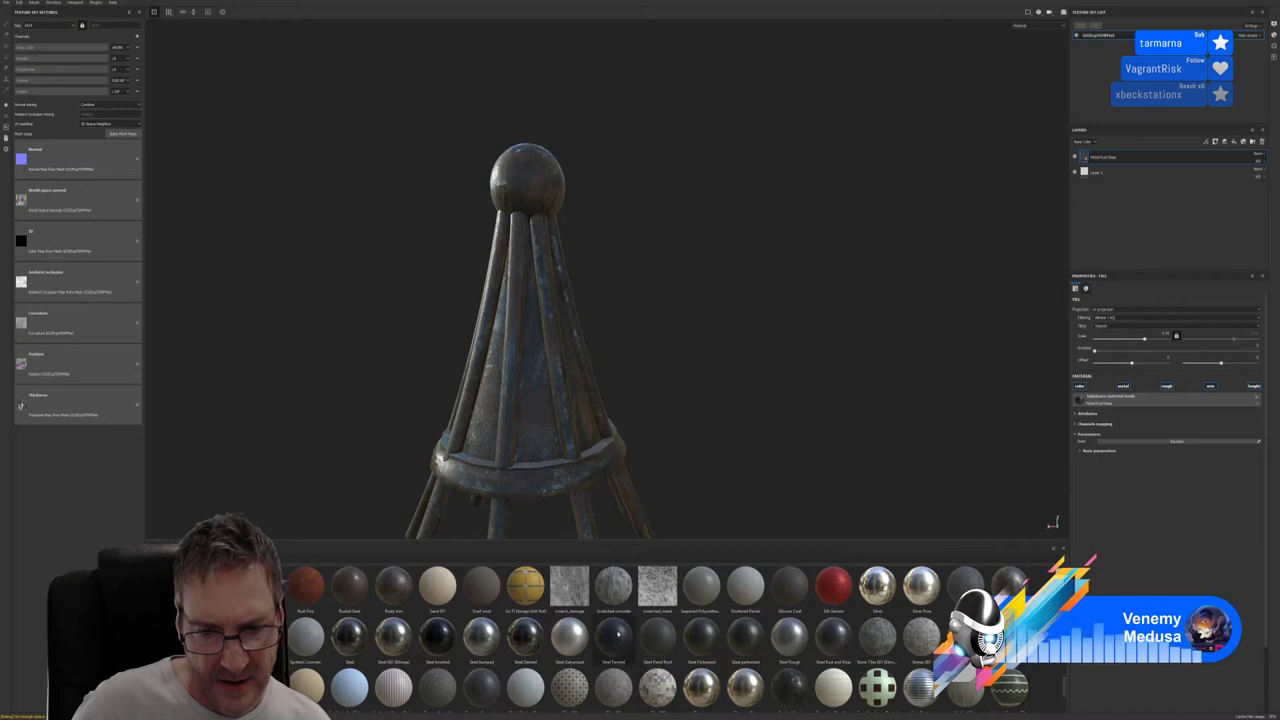
pyautogui.moveTo(618, 633)
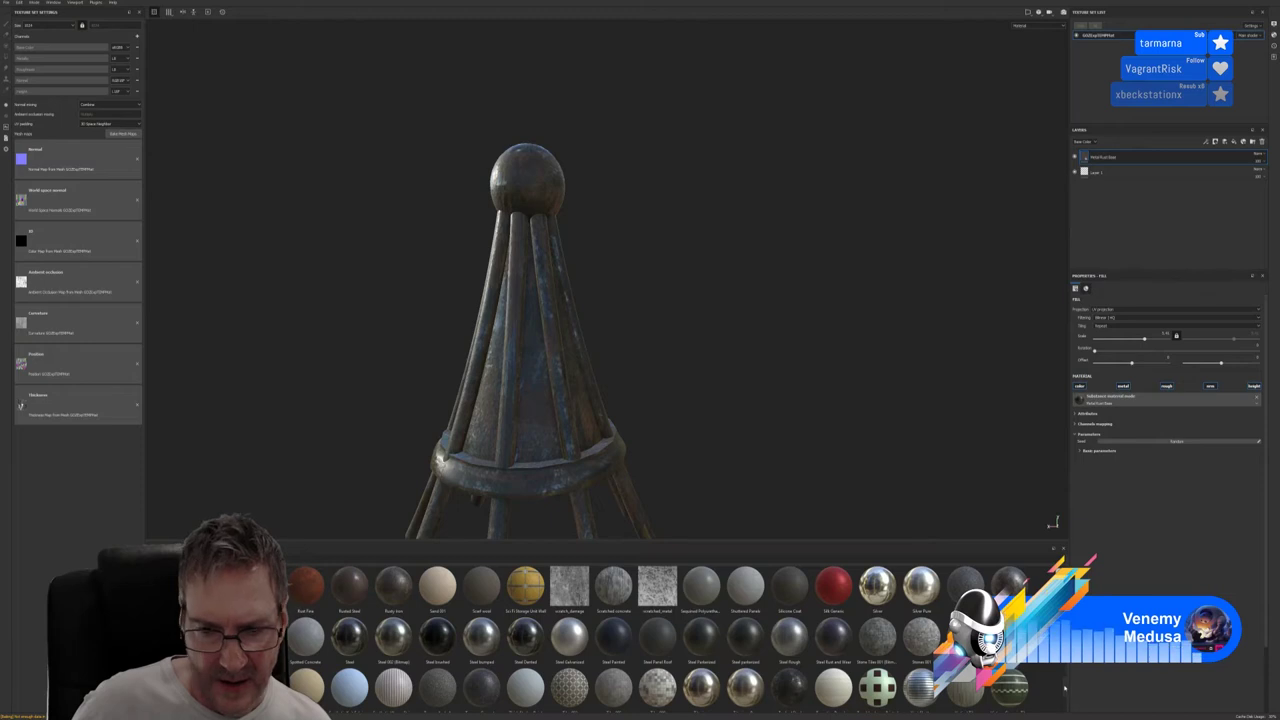
pyautogui.scroll(-1, 1064, 688)
pyautogui.scroll(-1, 1064, 689)
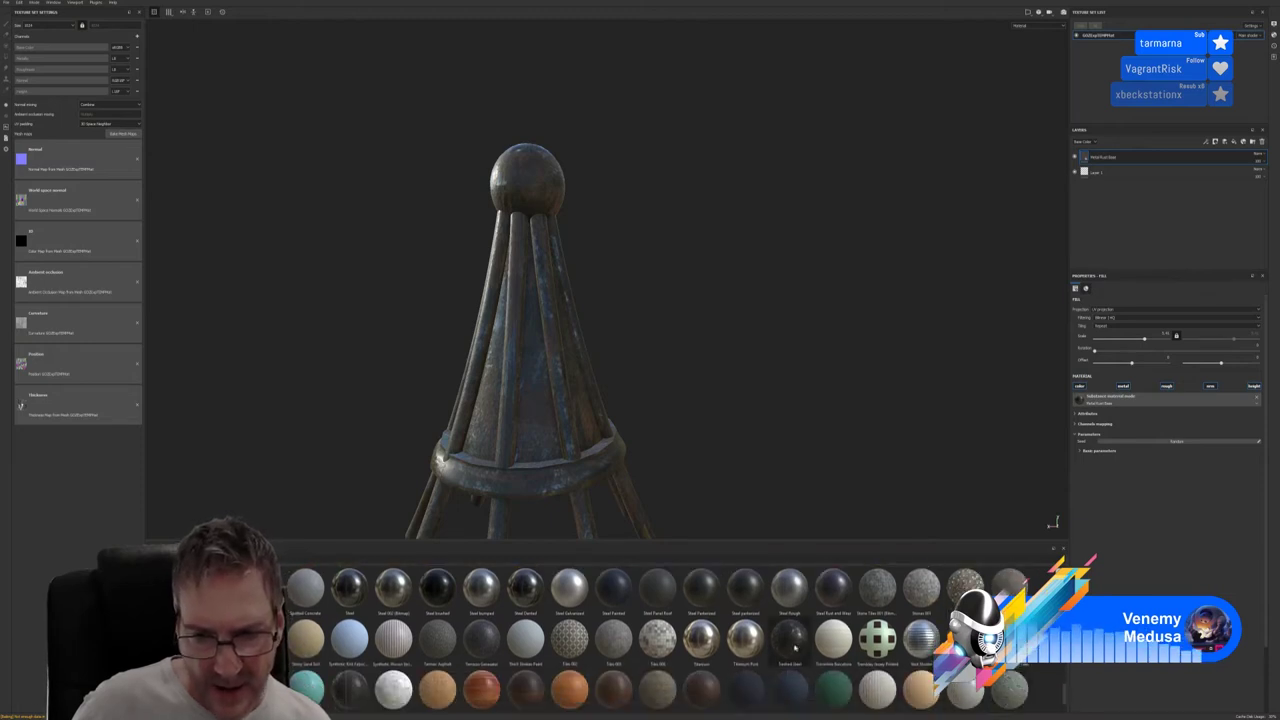
pyautogui.moveTo(793, 648)
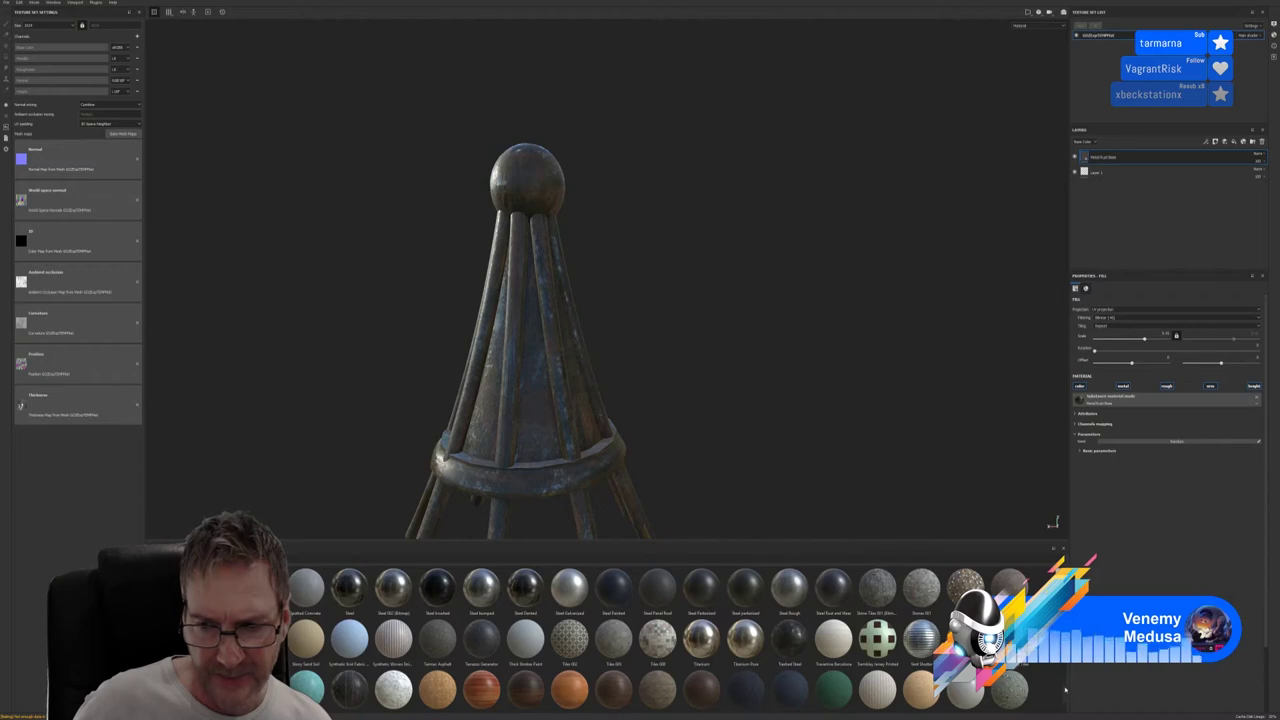
pyautogui.scroll(-1, 1065, 690)
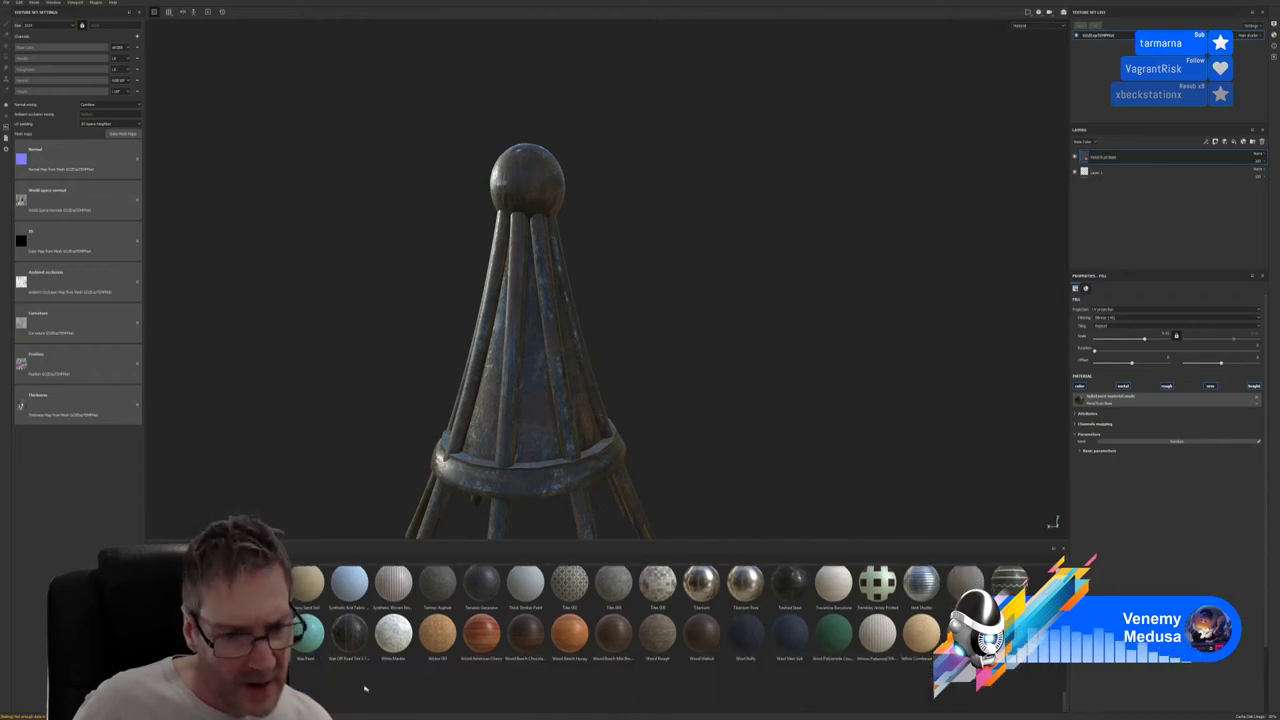
pyautogui.moveTo(352, 635)
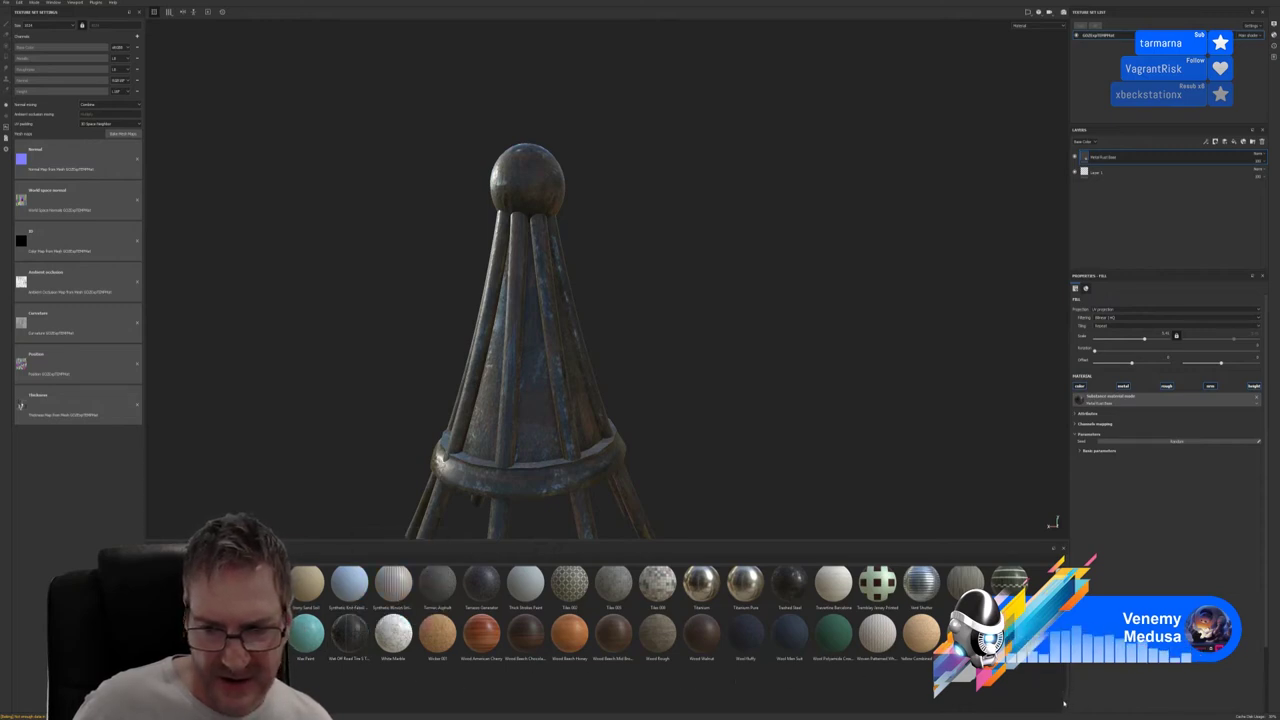
pyautogui.scroll(5, 1062, 690)
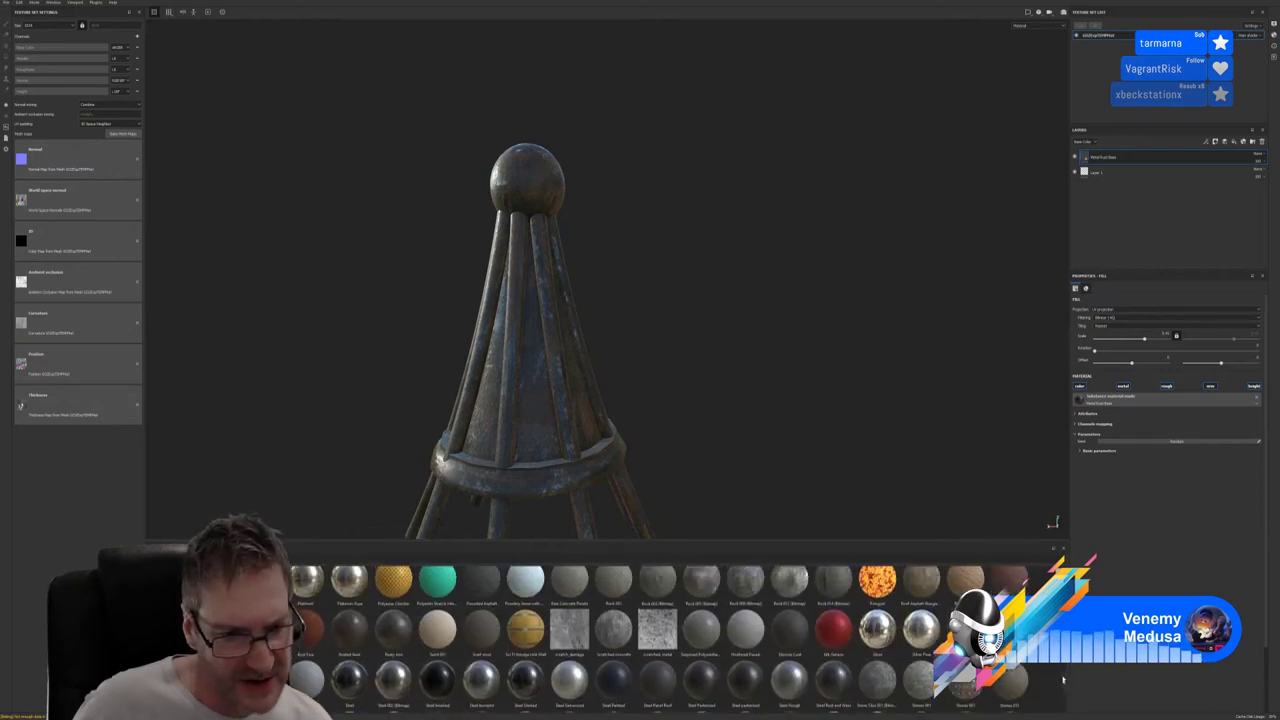
pyautogui.scroll(3, 1062, 672)
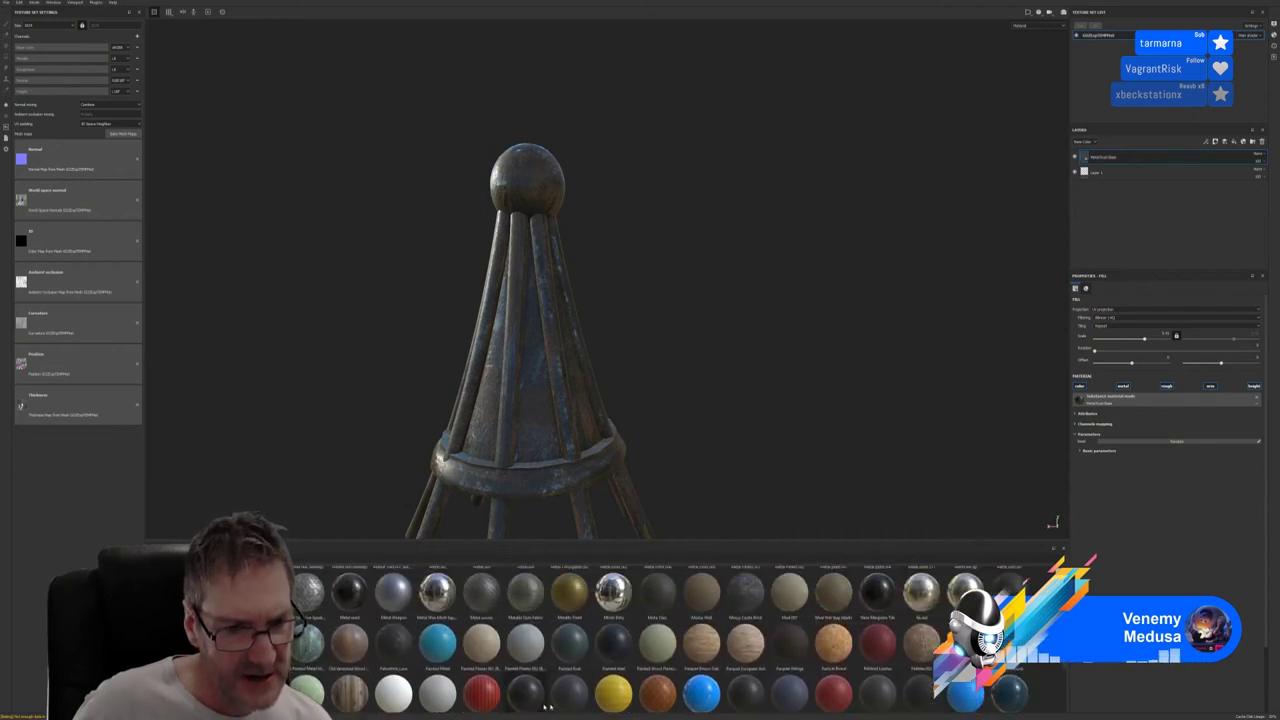
# Apply the blue rusty painted metal to the spire and make its texture tile finer
pyautogui.moveTo(305, 641)
pyautogui.mouseDown()
pyautogui.moveTo(460, 535)
pyautogui.moveTo(560, 330)
pyautogui.moveTo(600, 350)
pyautogui.mouseUp()
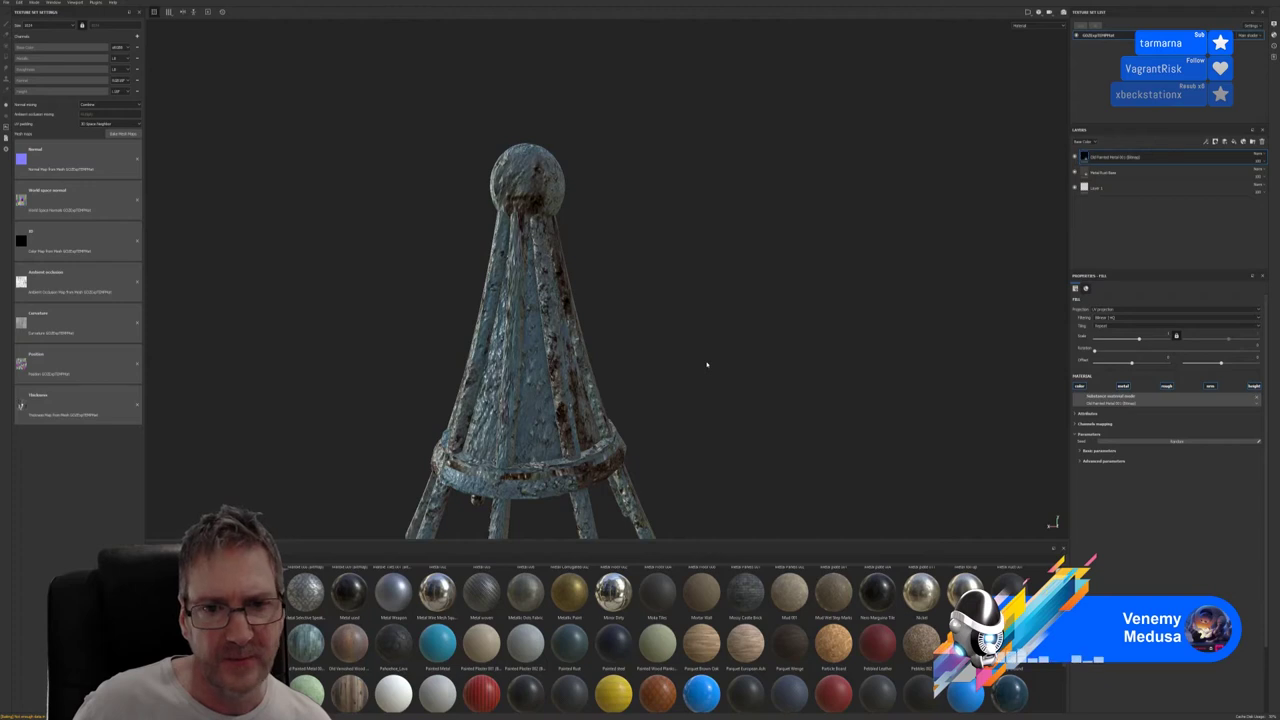
pyautogui.scroll(-3, 706, 364)
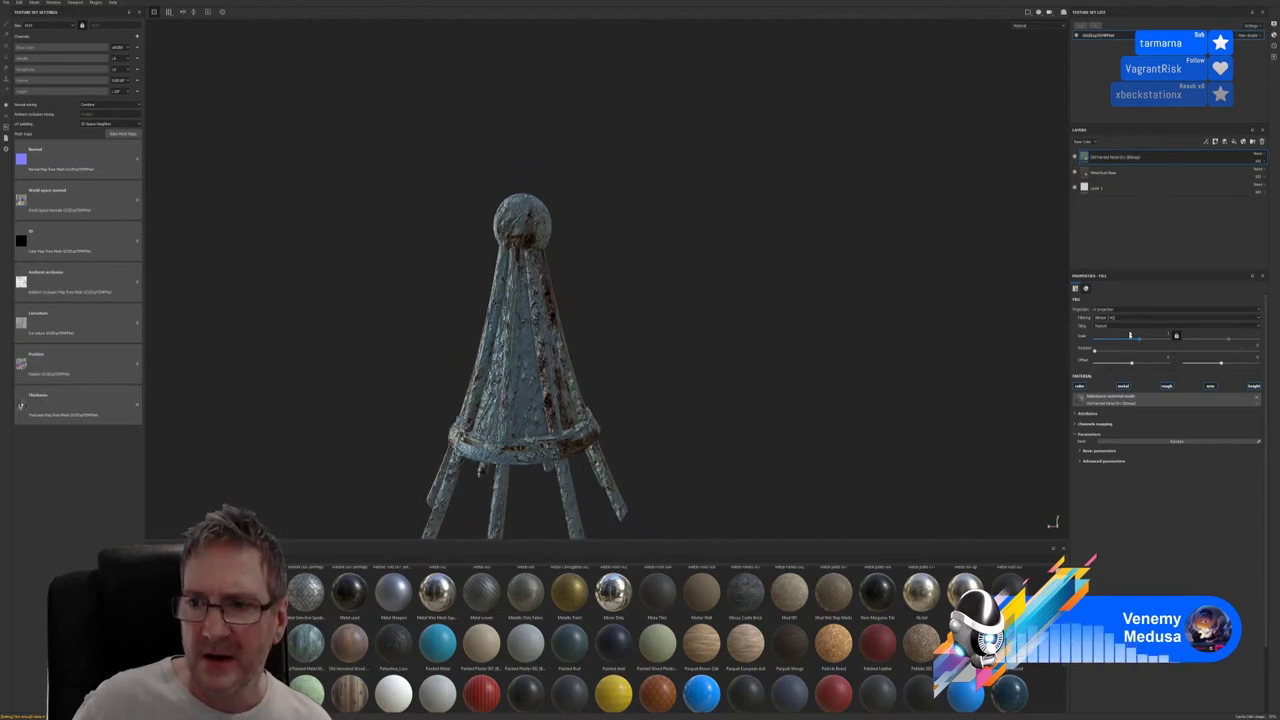
pyautogui.moveTo(1140, 341); pyautogui.dragTo(1147, 341)
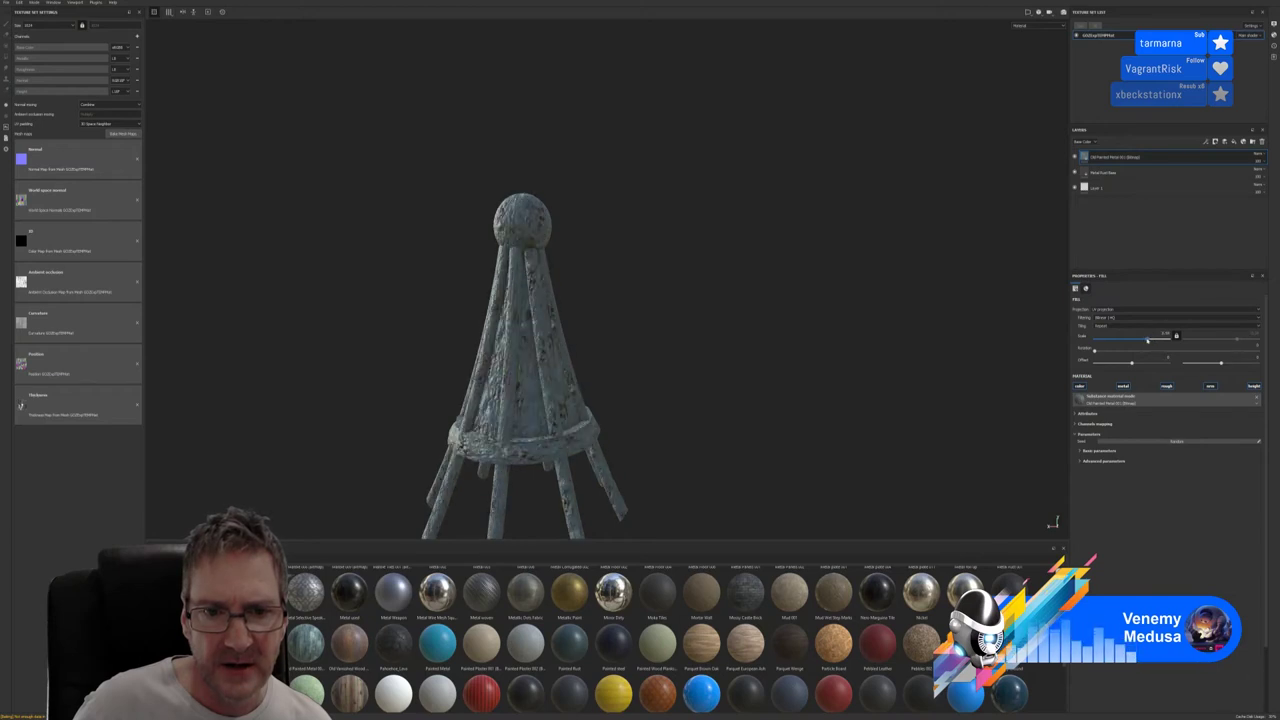
# Disable the fill's height, roughness and normal channels
pyautogui.click(1253, 387)
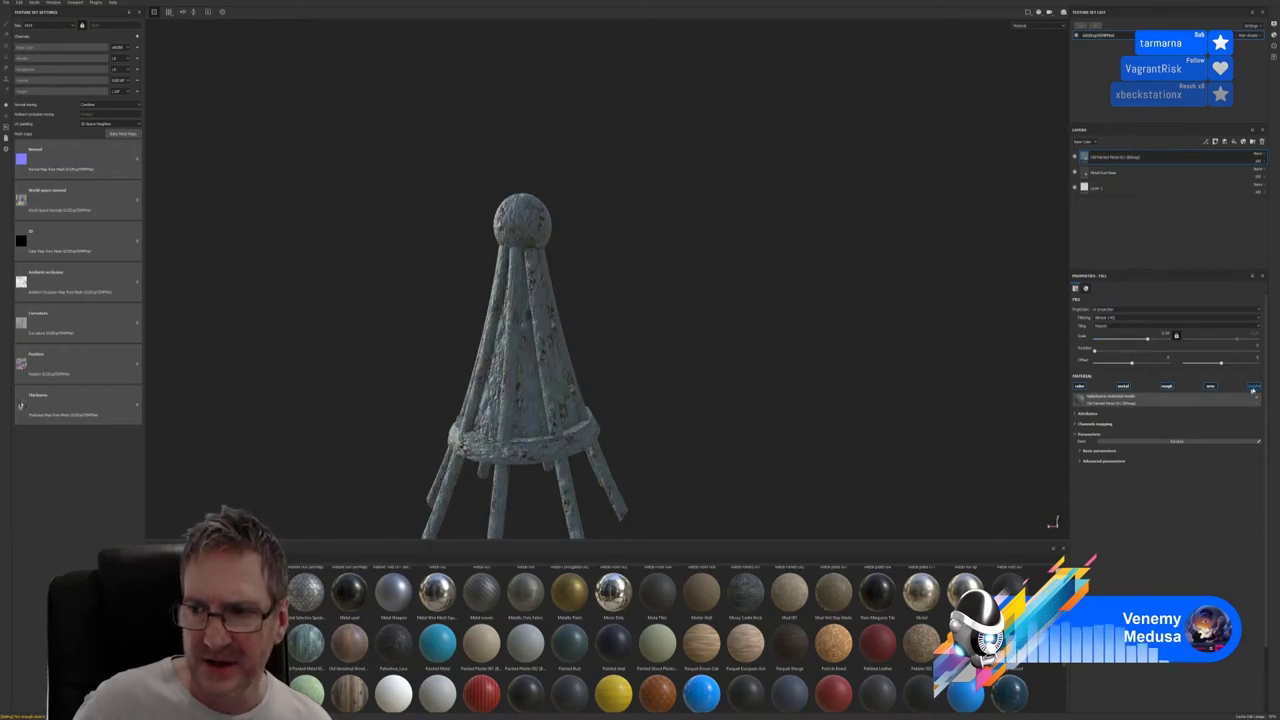
pyautogui.click(1166, 387)
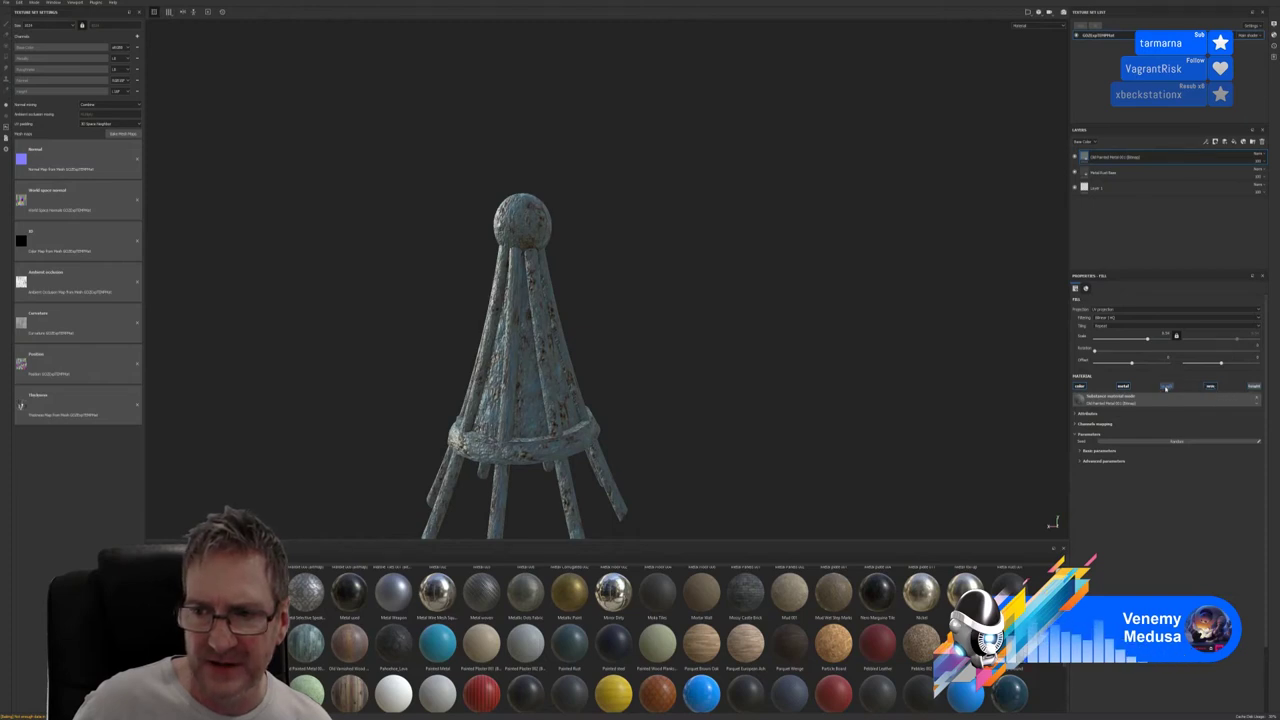
pyautogui.click(1210, 387)
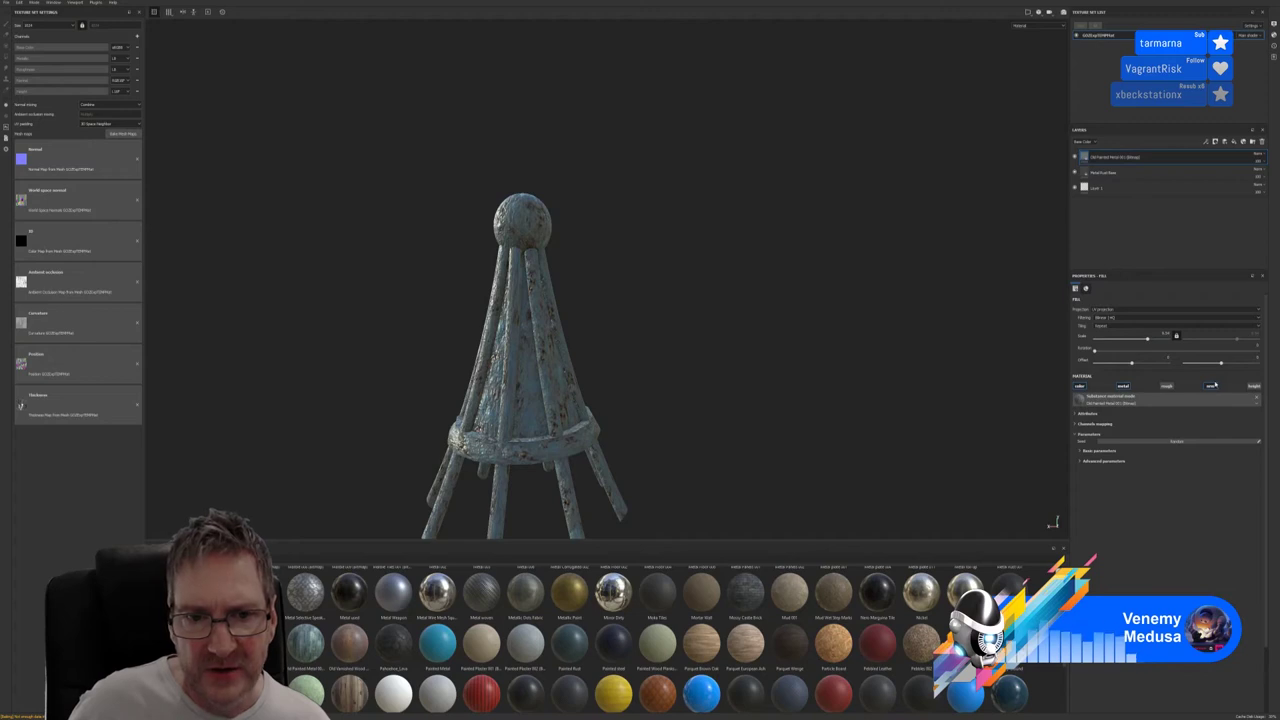
pyautogui.click(1212, 386)
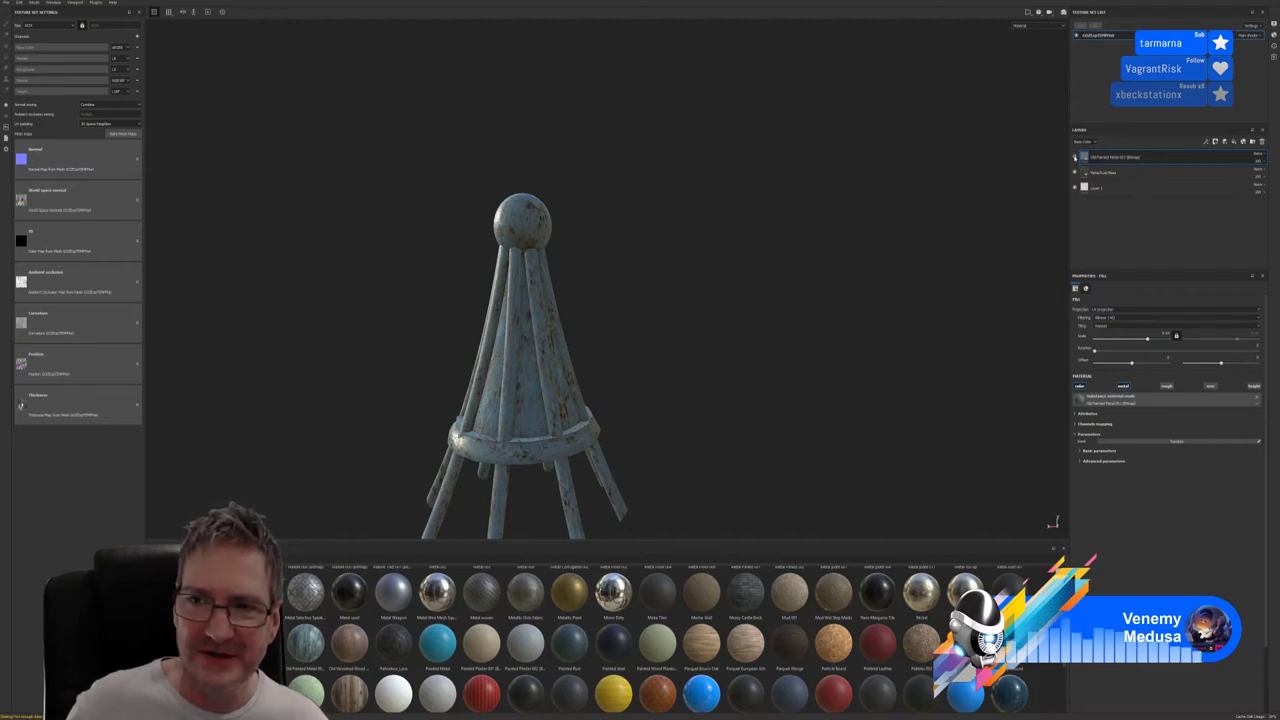
# Compare the painted metal layer on and off, then lower its Saturation to a muted grey-blue
pyautogui.click(1076, 157)
pyautogui.click(1076, 157)
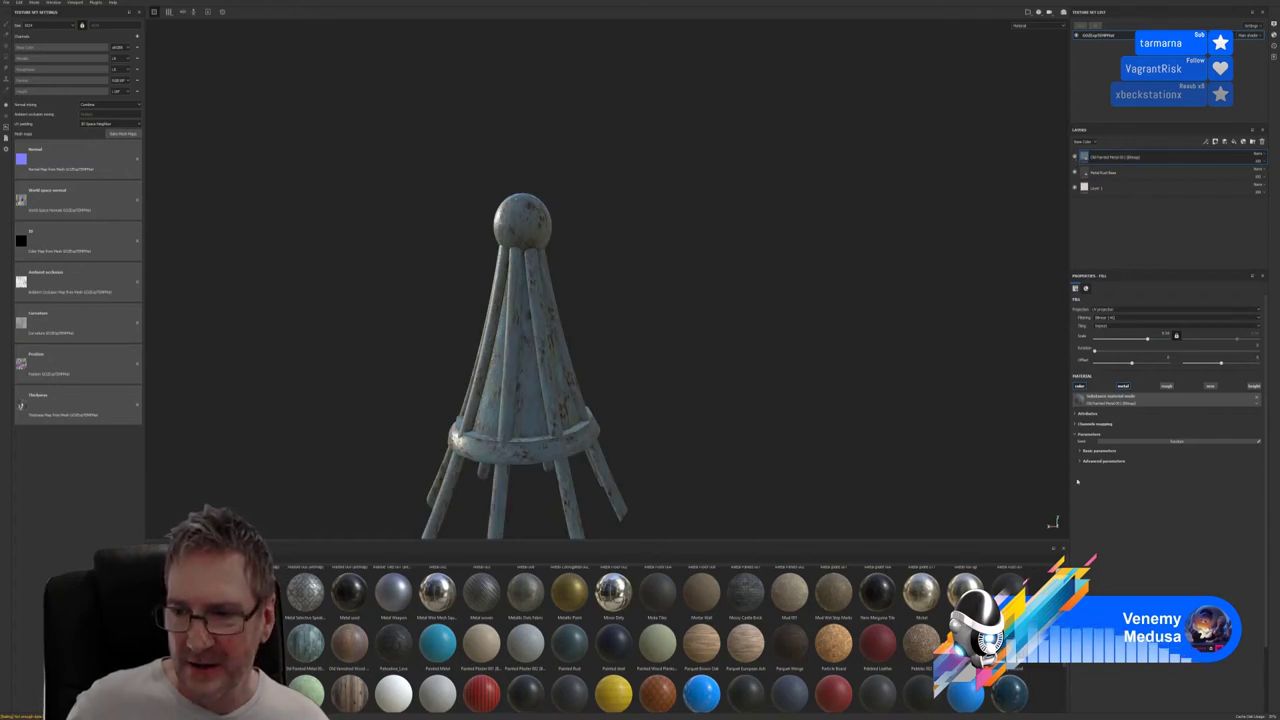
pyautogui.click(1081, 451)
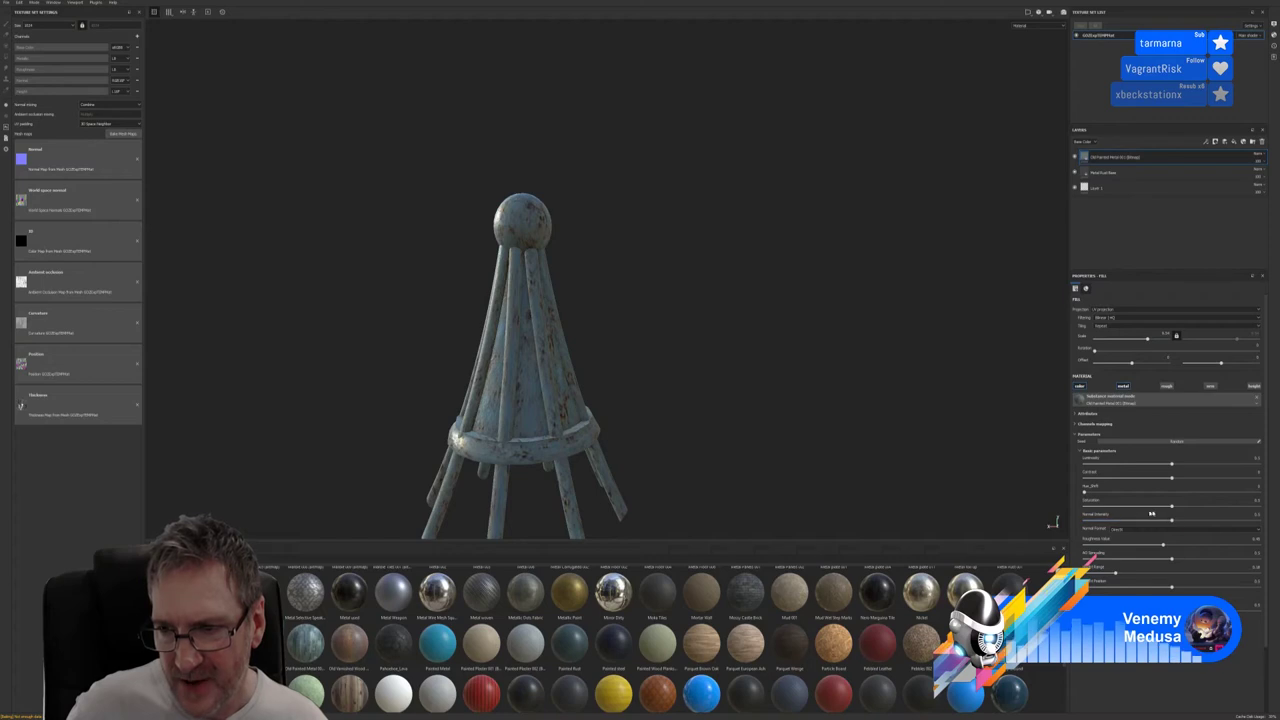
pyautogui.moveTo(1114, 510)
pyautogui.mouseDown()
pyautogui.moveTo(1155, 511)
pyautogui.moveTo(1096, 517)
pyautogui.moveTo(1190, 510)
pyautogui.moveTo(1109, 522)
pyautogui.mouseUp()
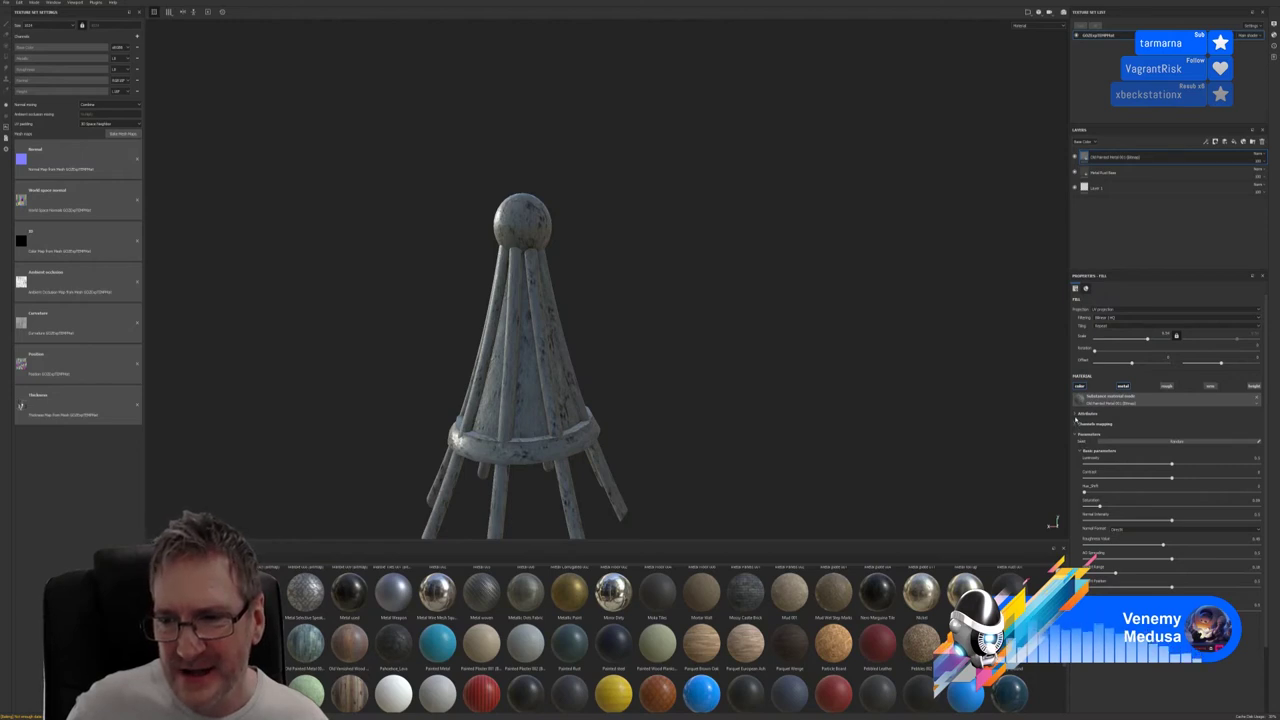
pyautogui.click(1077, 413)
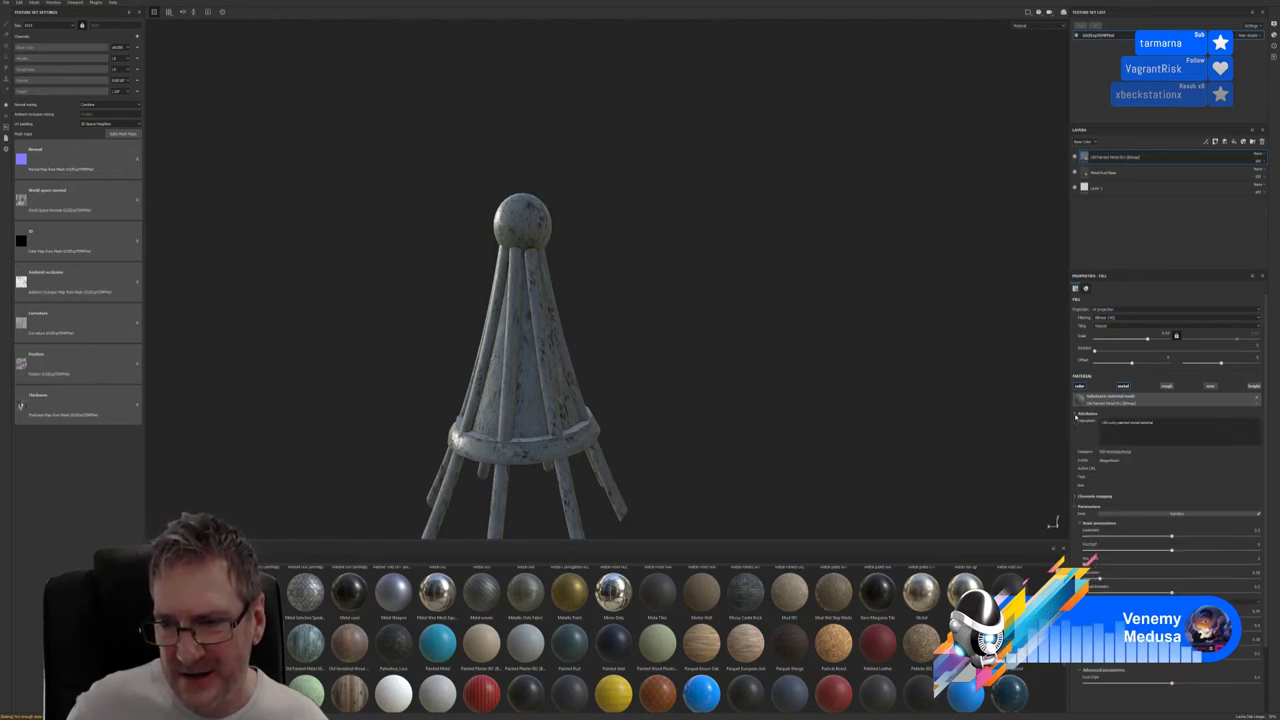
pyautogui.click(1076, 415)
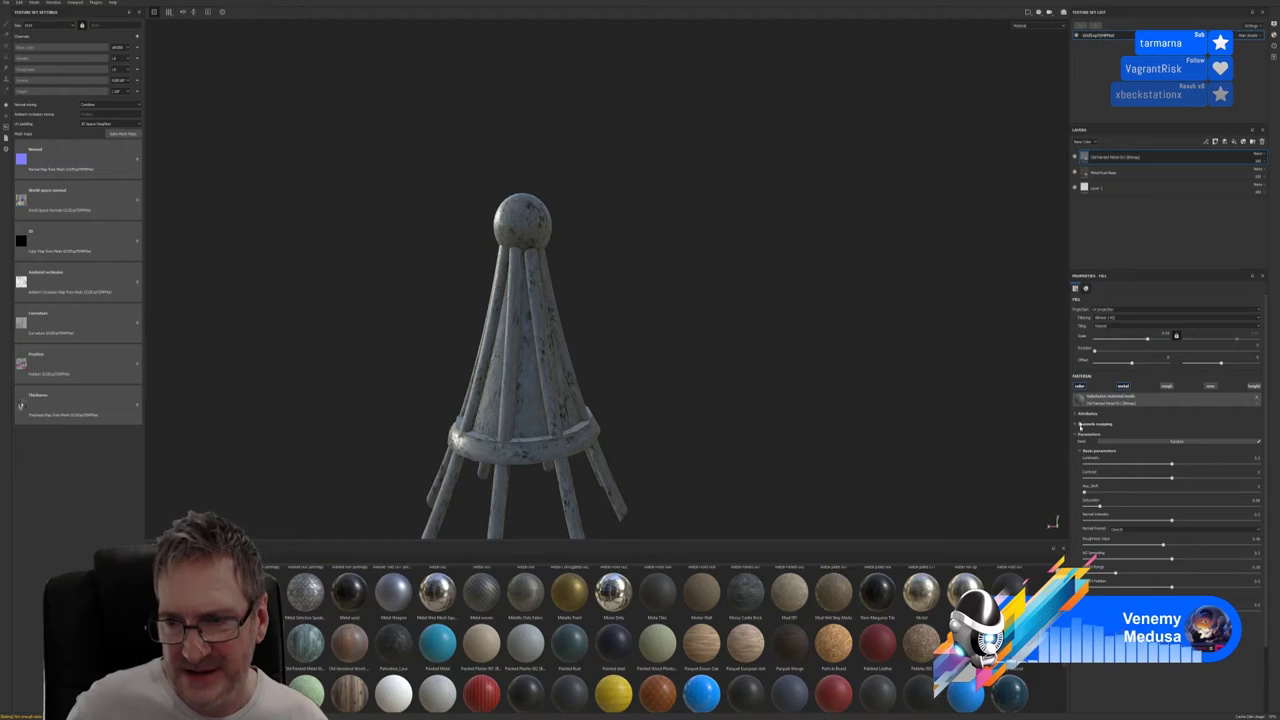
pyautogui.click(1076, 424)
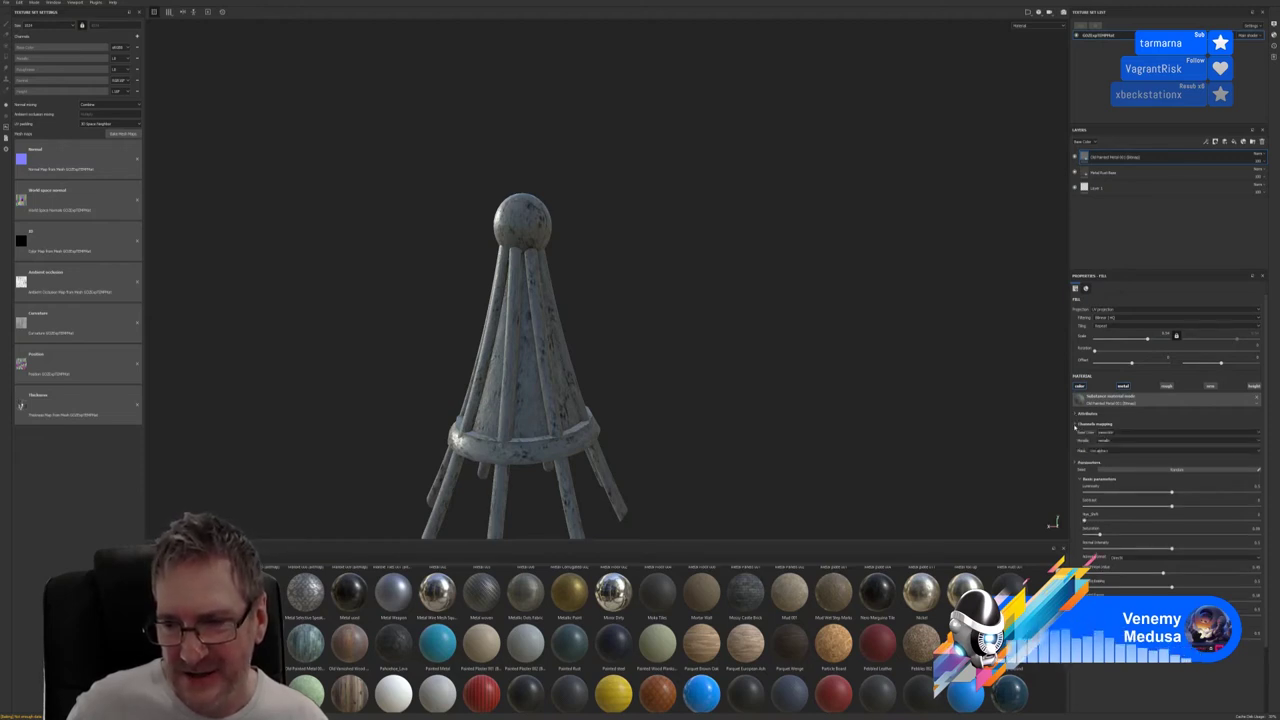
pyautogui.click(1076, 424)
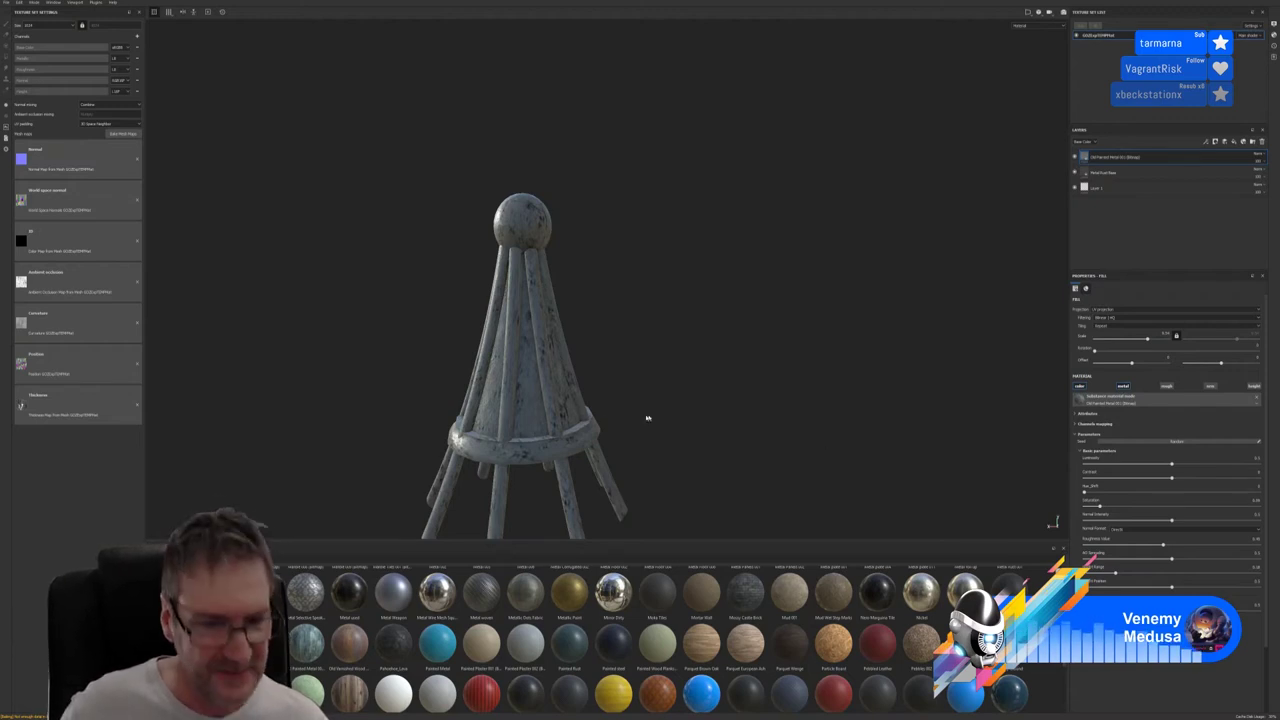
pyautogui.moveTo(396, 251)
pyautogui.keyDown('alt'); pyautogui.mouseDown()
pyautogui.moveTo(806, 274)
pyautogui.moveTo(796, 284)
pyautogui.mouseUp(); pyautogui.keyUp('alt')
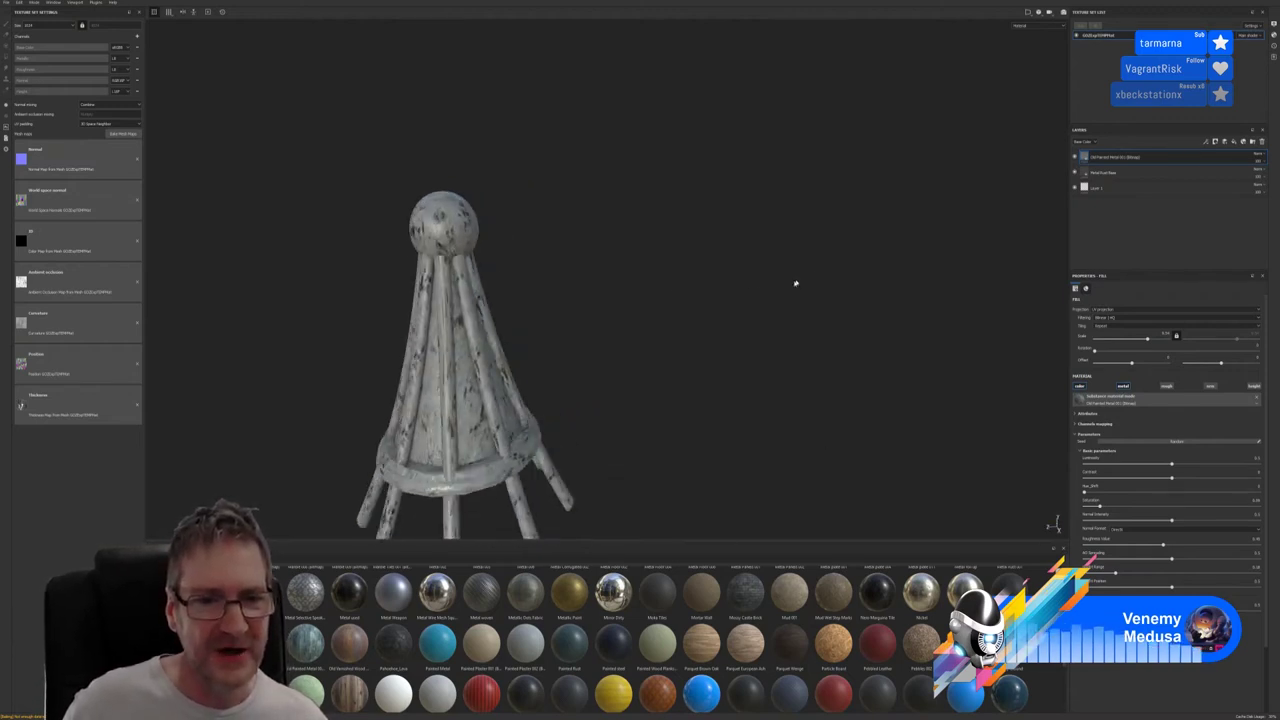
pyautogui.keyDown('alt'); pyautogui.moveTo(532, 282); pyautogui.dragTo(662, 229, button='middle'); pyautogui.keyUp('alt')
pyautogui.moveTo(465, 210)
pyautogui.keyDown('alt'); pyautogui.mouseDown()
pyautogui.moveTo(531, 206)
pyautogui.moveTo(603, 177)
pyautogui.moveTo(541, 226)
pyautogui.mouseUp(); pyautogui.keyUp('alt')
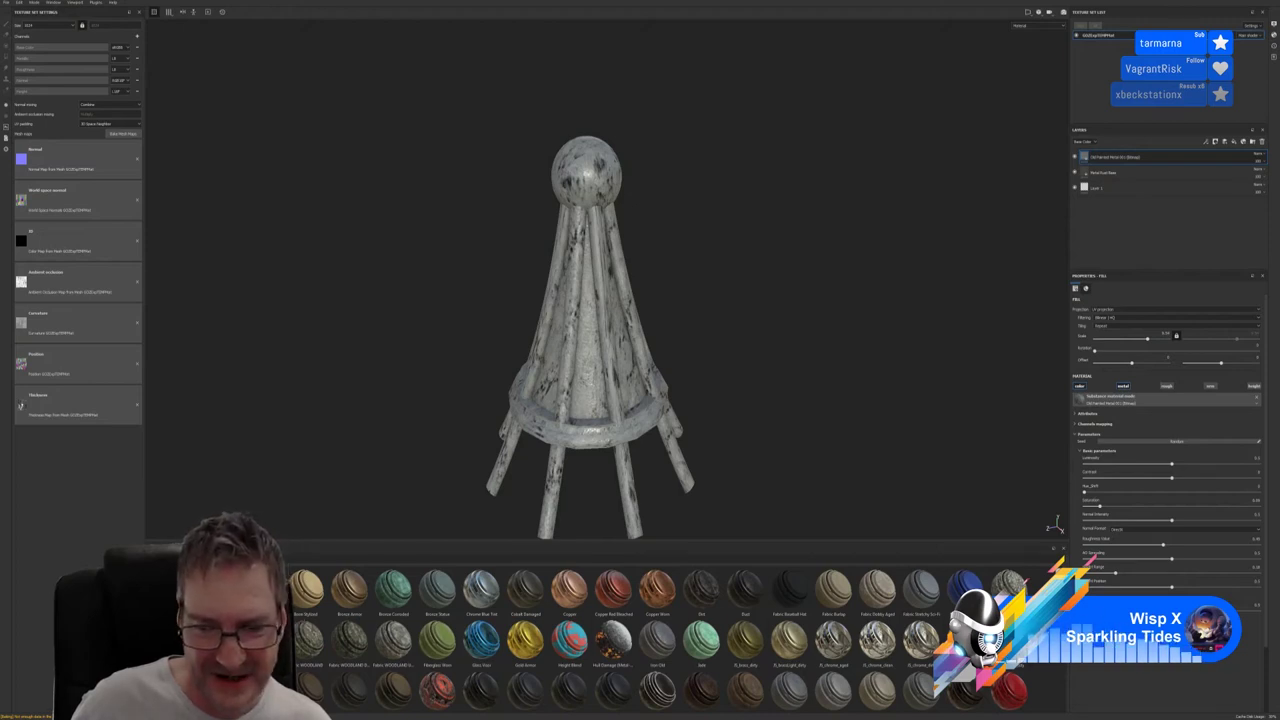
pyautogui.scroll(-2, 660, 640)
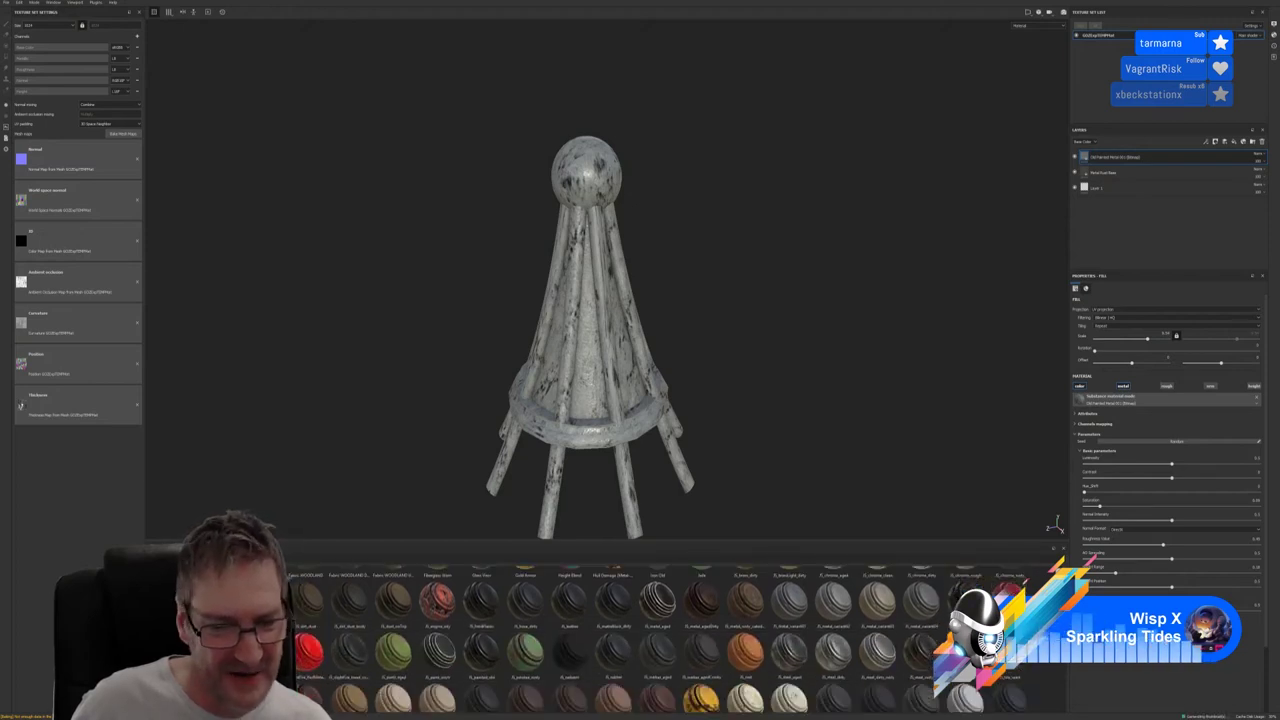
pyautogui.scroll(-1, 660, 640)
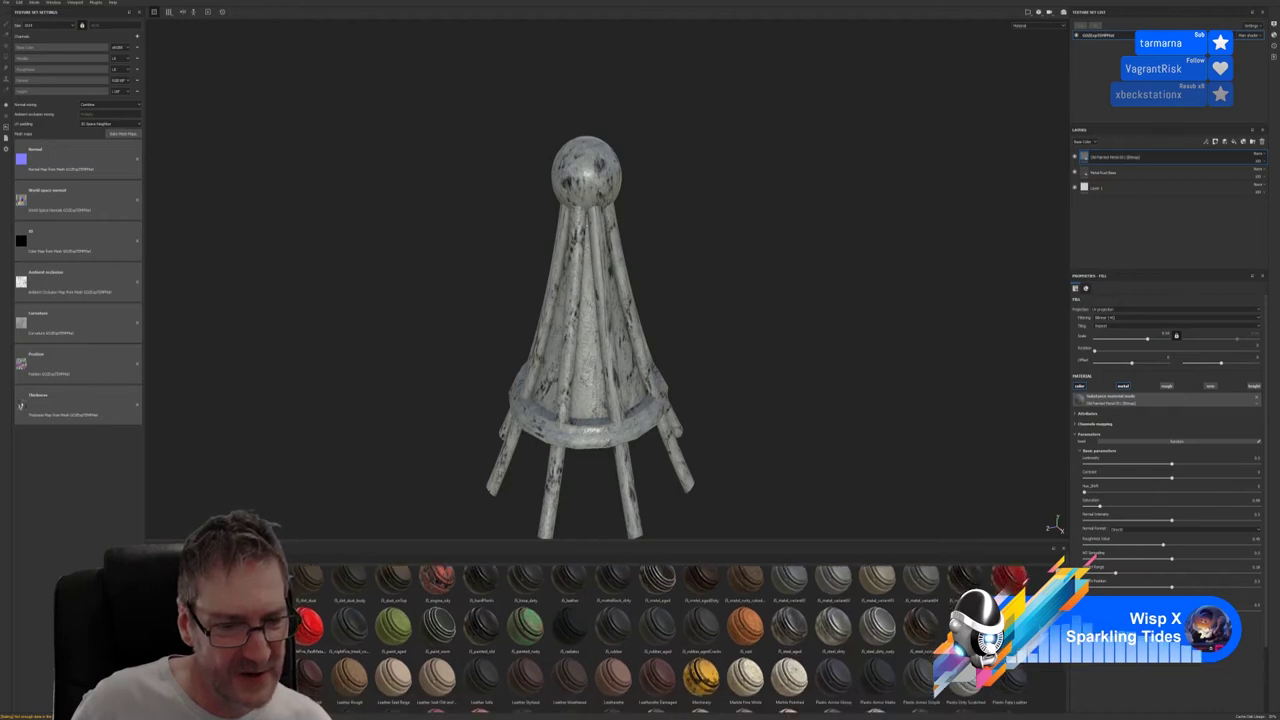
pyautogui.scroll(-1, 1067, 669)
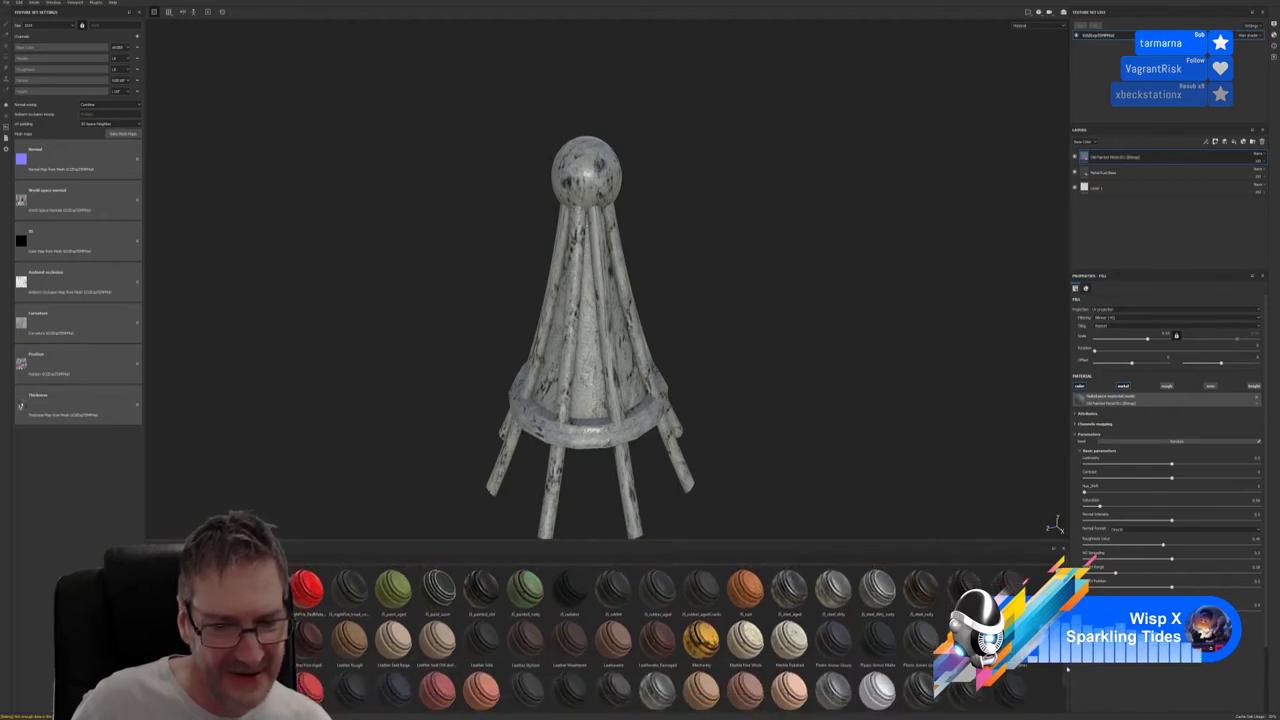
pyautogui.scroll(1, 1067, 669)
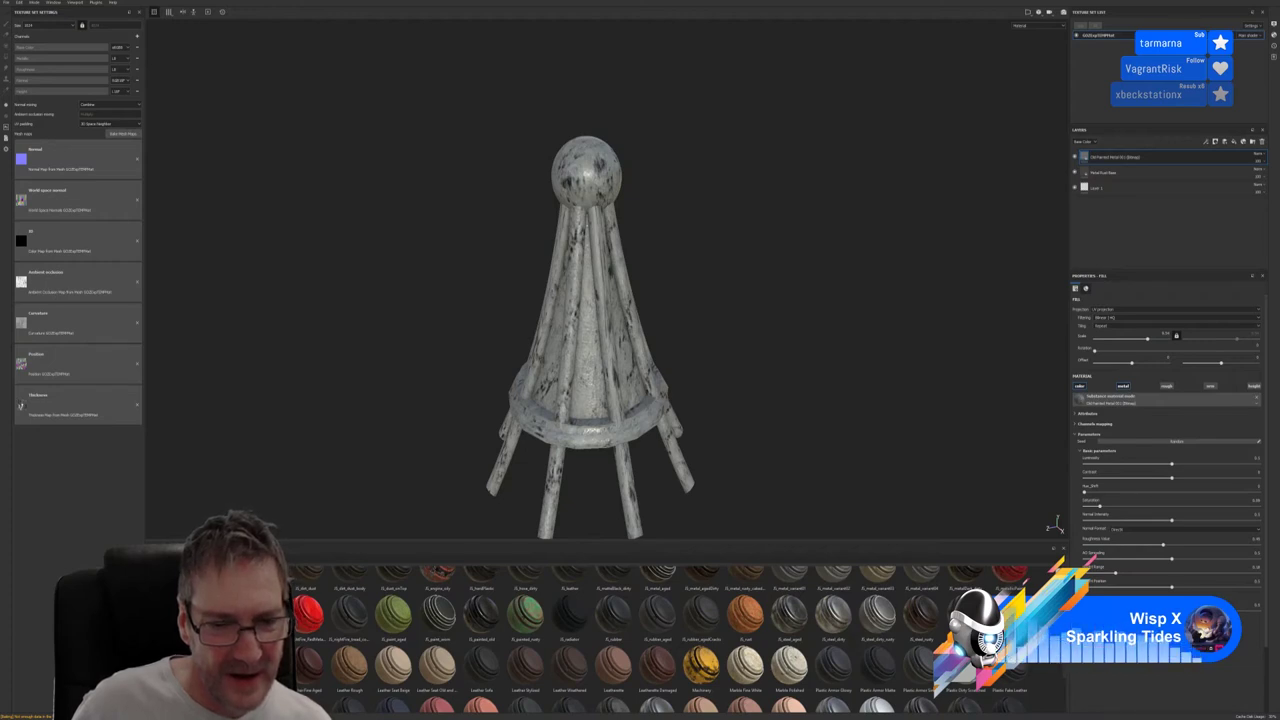
pyautogui.scroll(3, 679, 639)
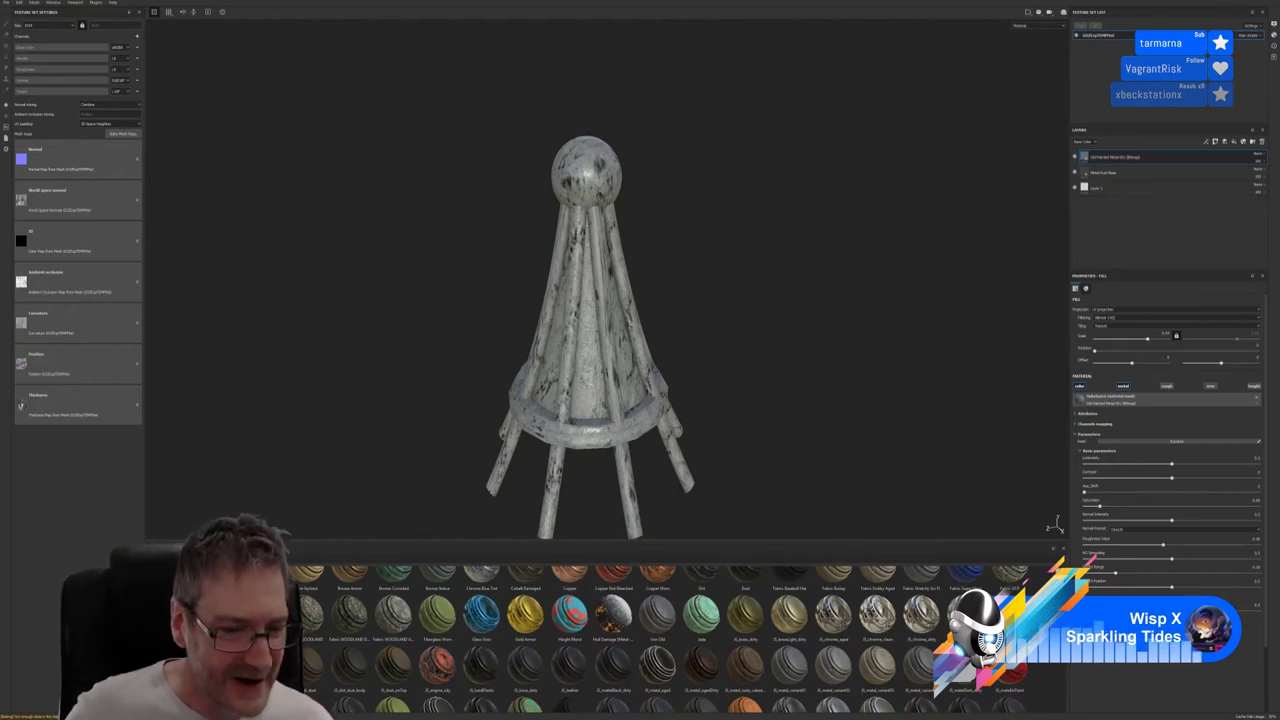
# Drop the Dust Occlusion material onto the Layers panel as a new layer
pyautogui.scroll(-5, 660, 630)
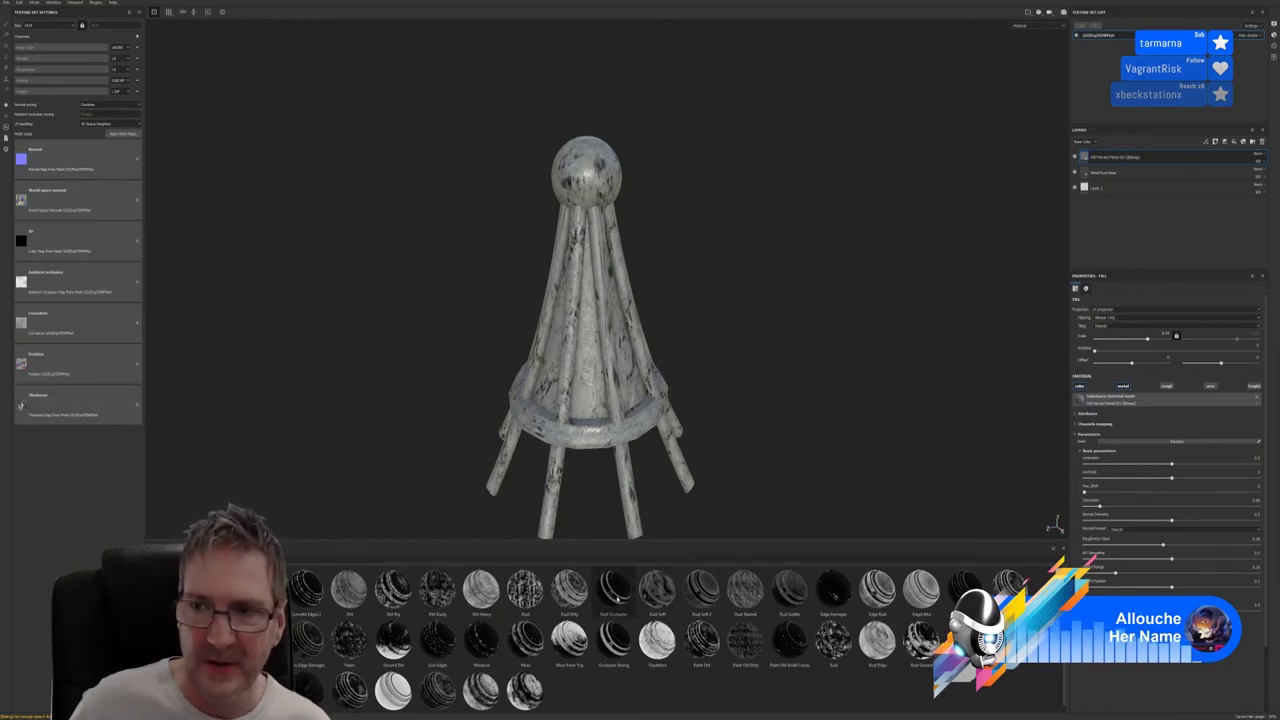
pyautogui.moveTo(614, 588)
pyautogui.mouseDown()
pyautogui.moveTo(632, 407)
pyautogui.moveTo(1070, 222)
pyautogui.moveTo(1110, 156)
pyautogui.mouseUp()
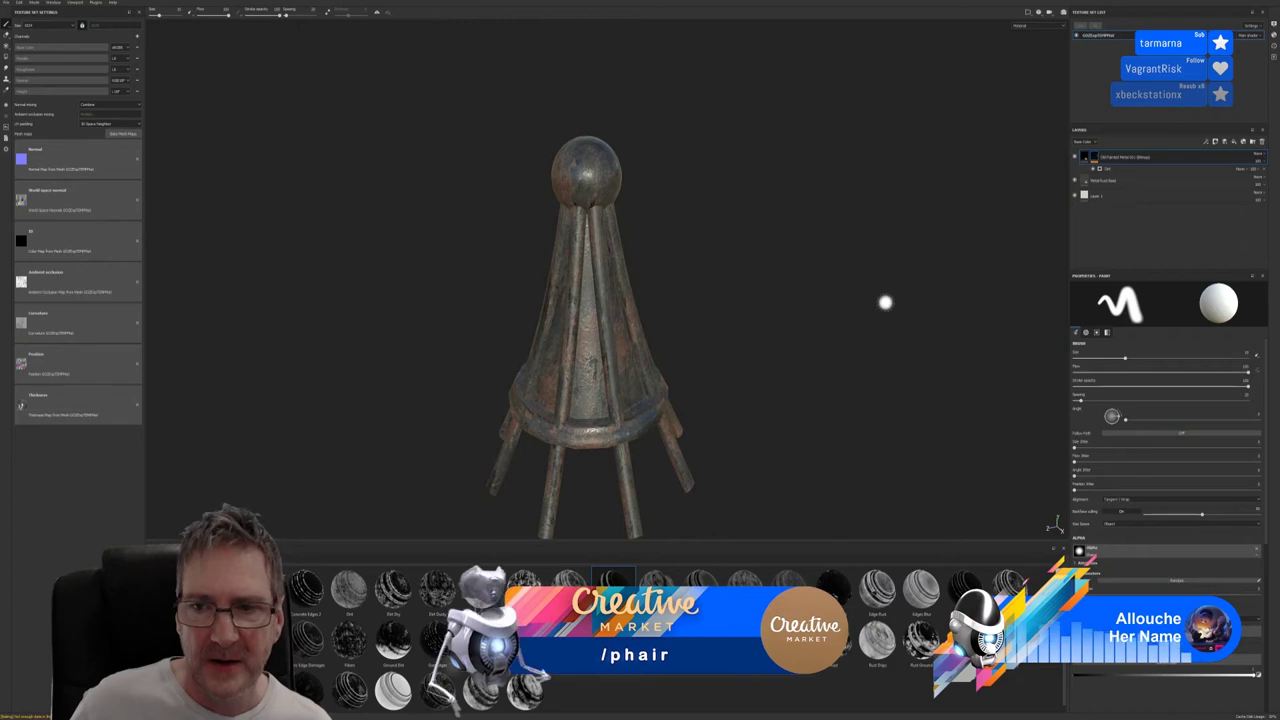
pyautogui.keyDown('alt'); pyautogui.moveTo(729, 283); pyautogui.dragTo(480, 271); pyautogui.keyUp('alt')
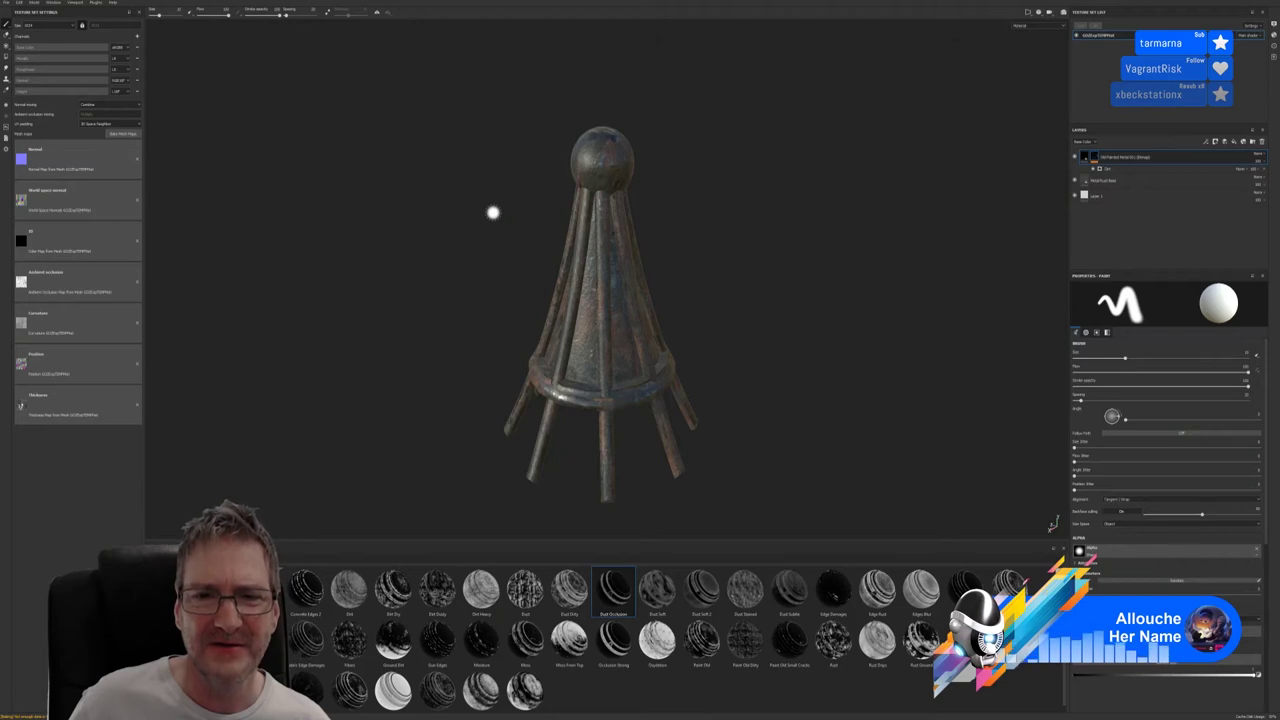
# Set the brush flow back to full and make the brush size much larger
pyautogui.keyDown('alt'); pyautogui.moveTo(726, 289); pyautogui.dragTo(444, 266); pyautogui.keyUp('alt')
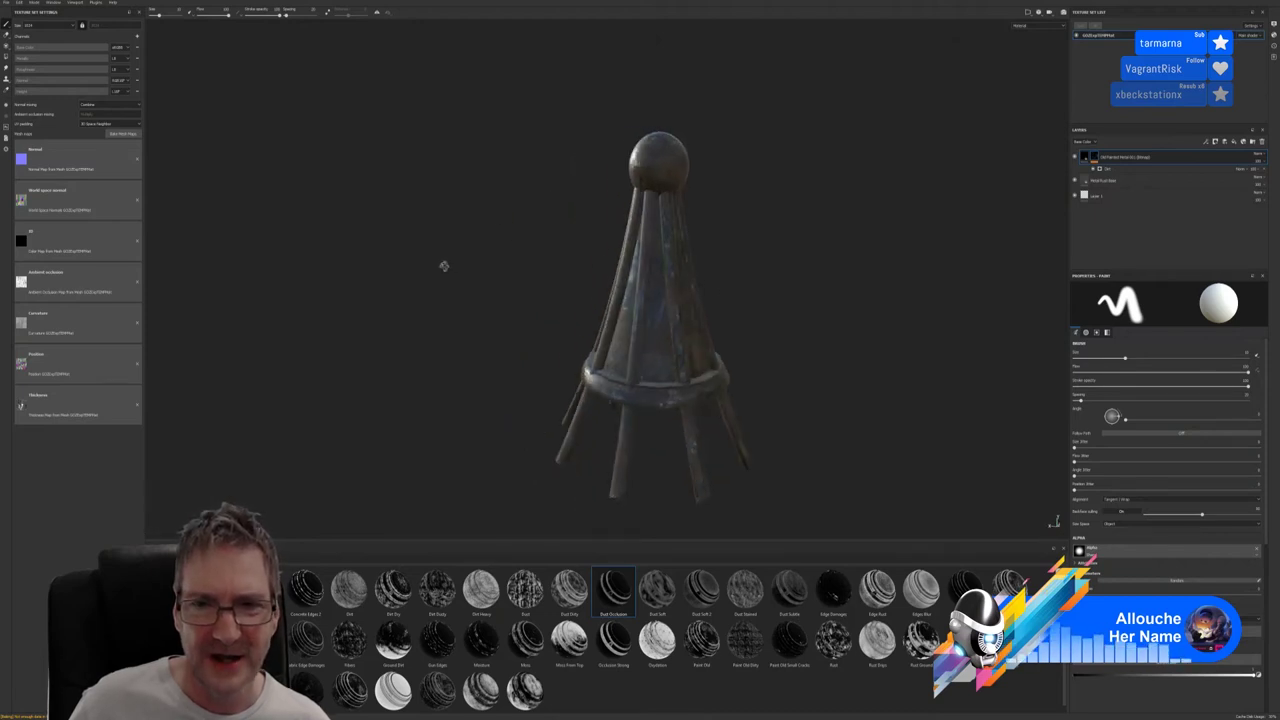
pyautogui.click(1097, 371)
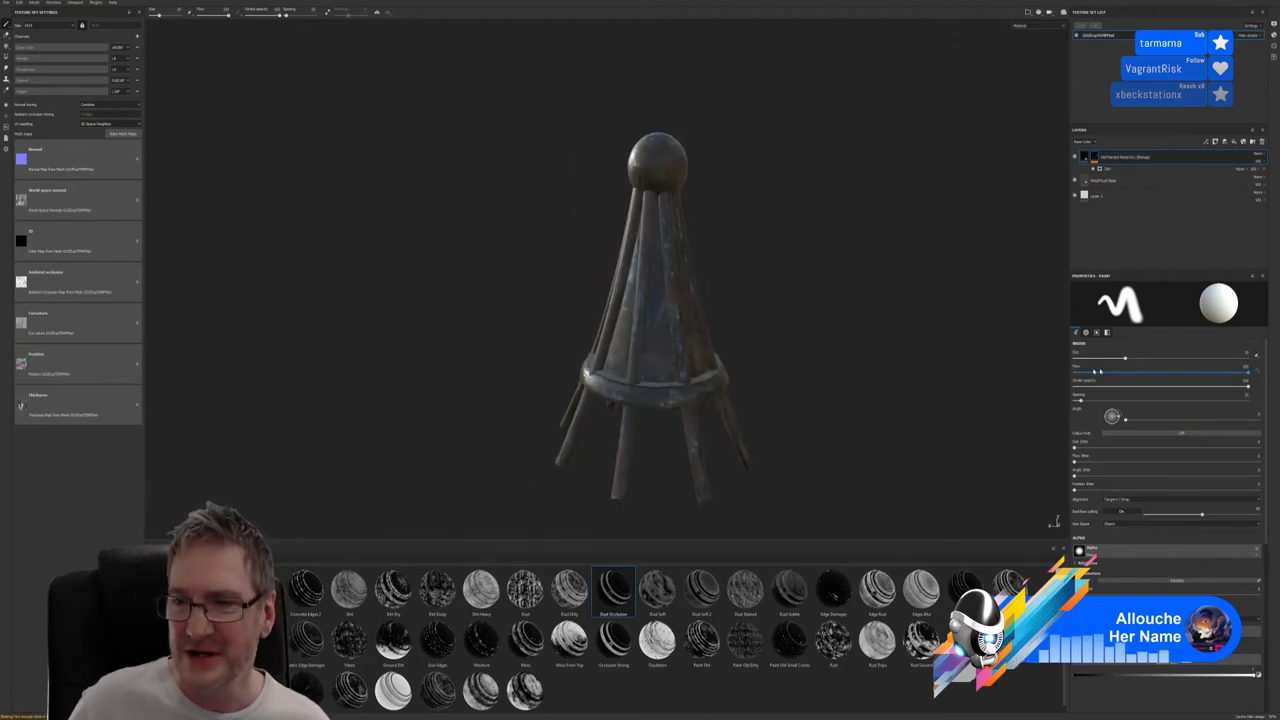
pyautogui.moveTo(1097, 371); pyautogui.dragTo(1248, 371)
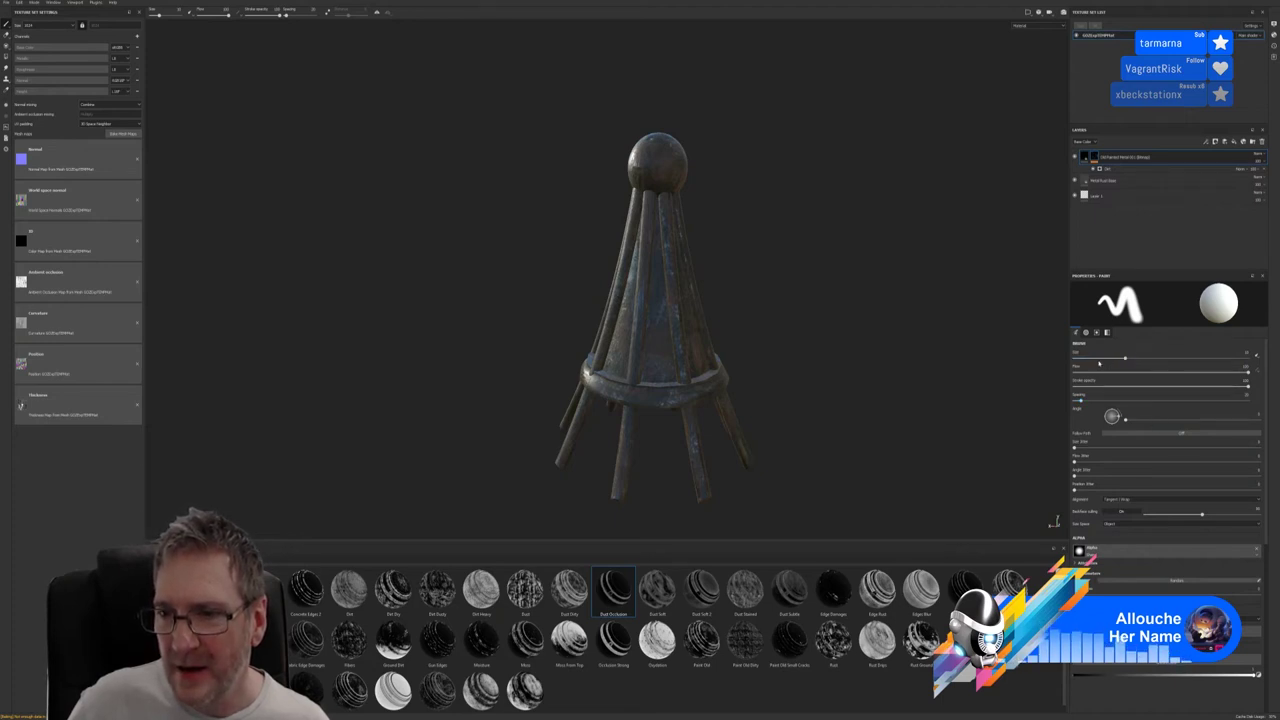
pyautogui.moveTo(1125, 358)
pyautogui.mouseDown()
pyautogui.moveTo(1169, 360)
pyautogui.moveTo(1130, 360)
pyautogui.mouseUp()
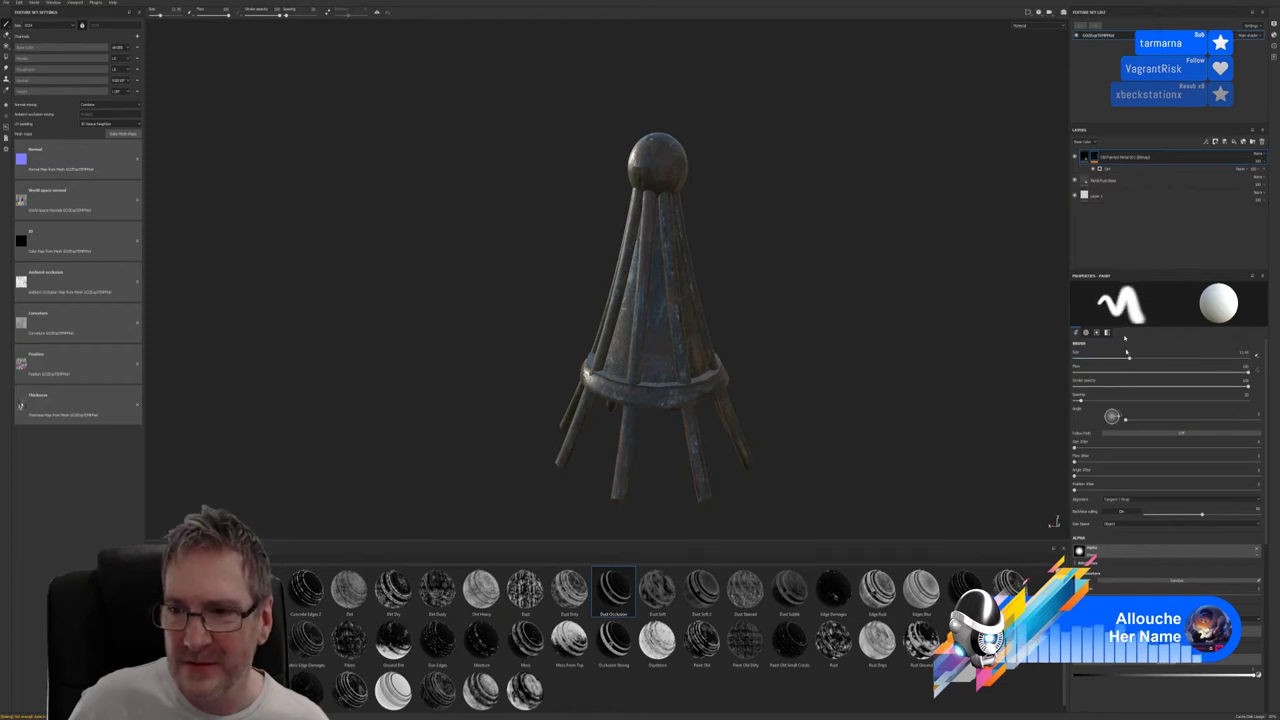
# Keep the top layer's name unchanged and collapse its group to show the fill settings
pyautogui.doubleClick(1145, 160)
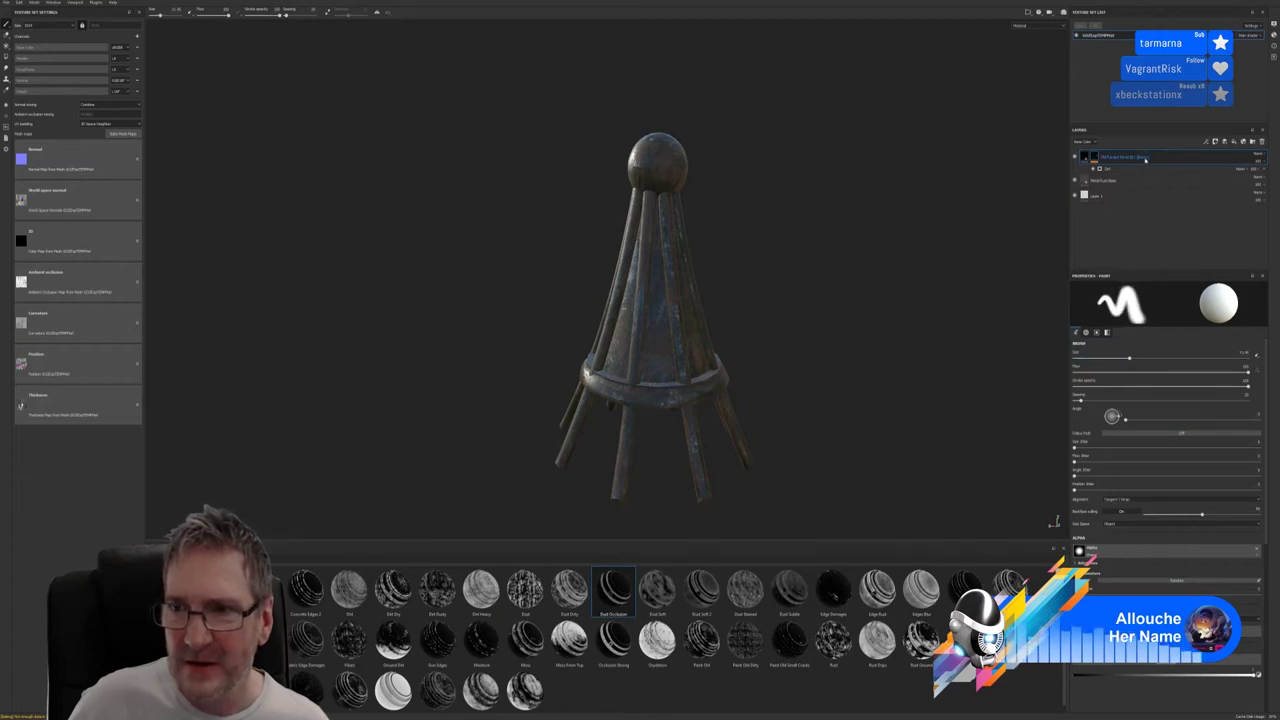
pyautogui.press('End')
pyautogui.click(1089, 158)
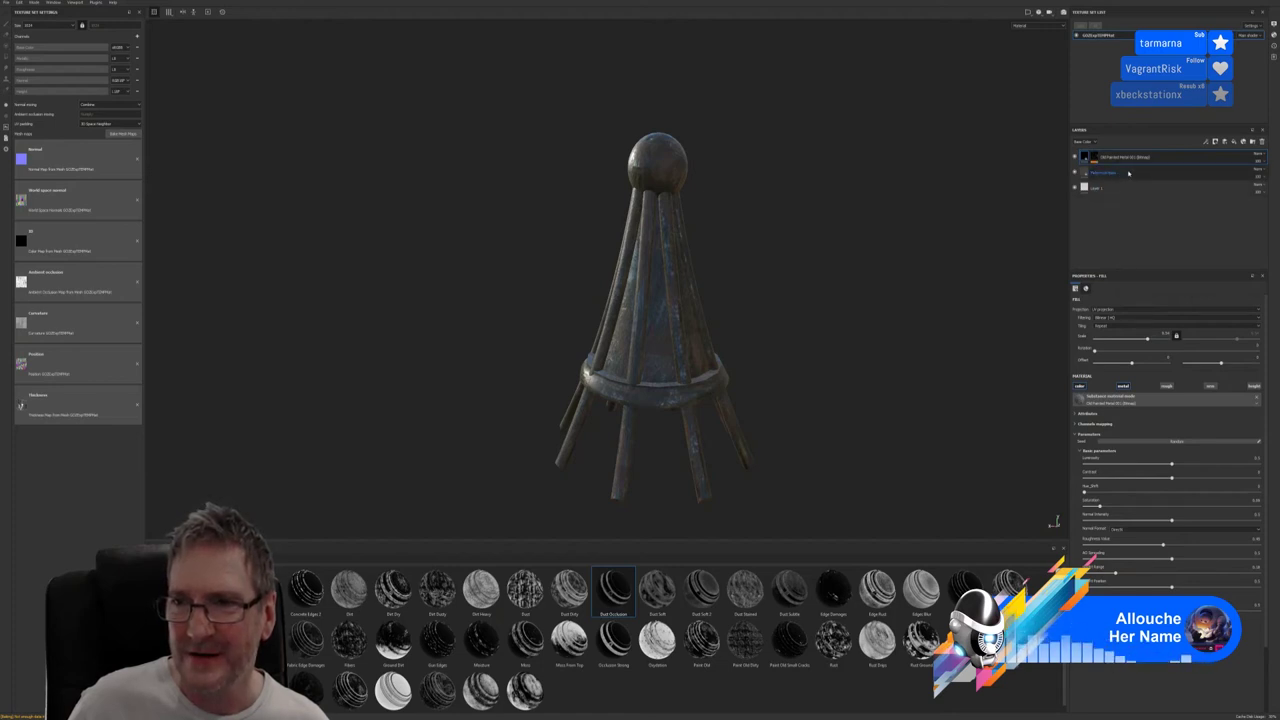
pyautogui.click(1085, 157)
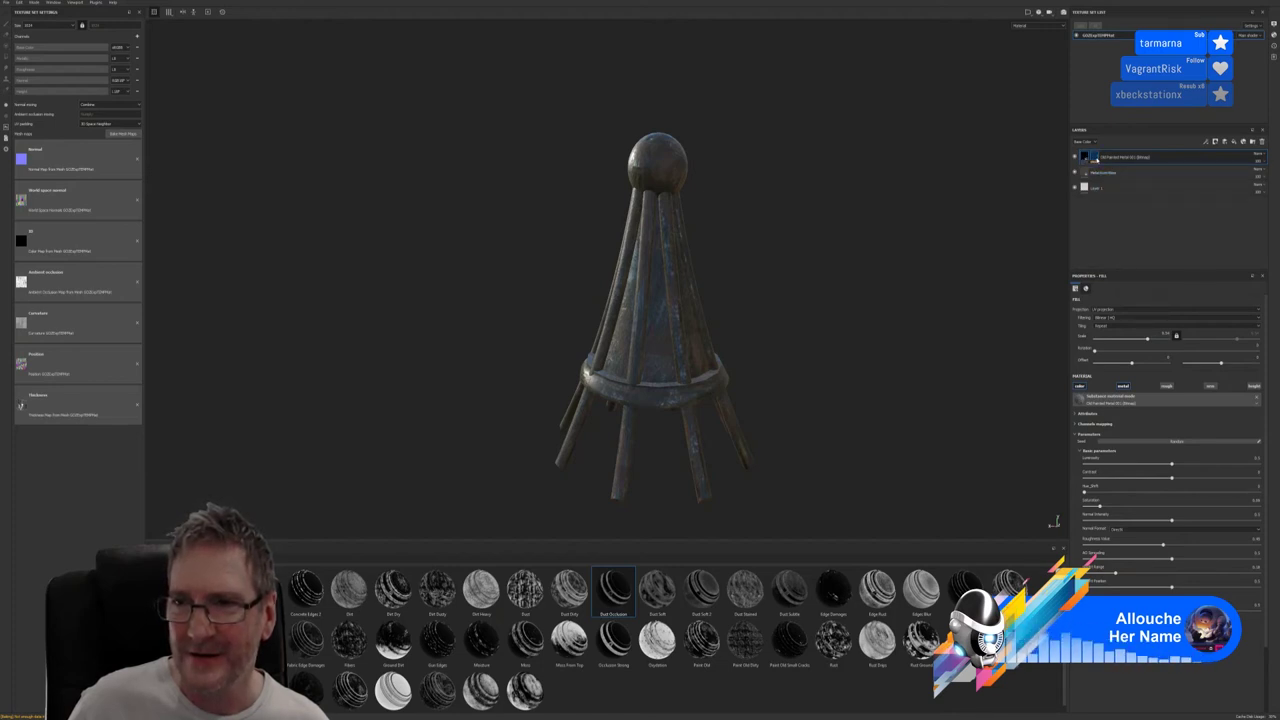
pyautogui.press('1')
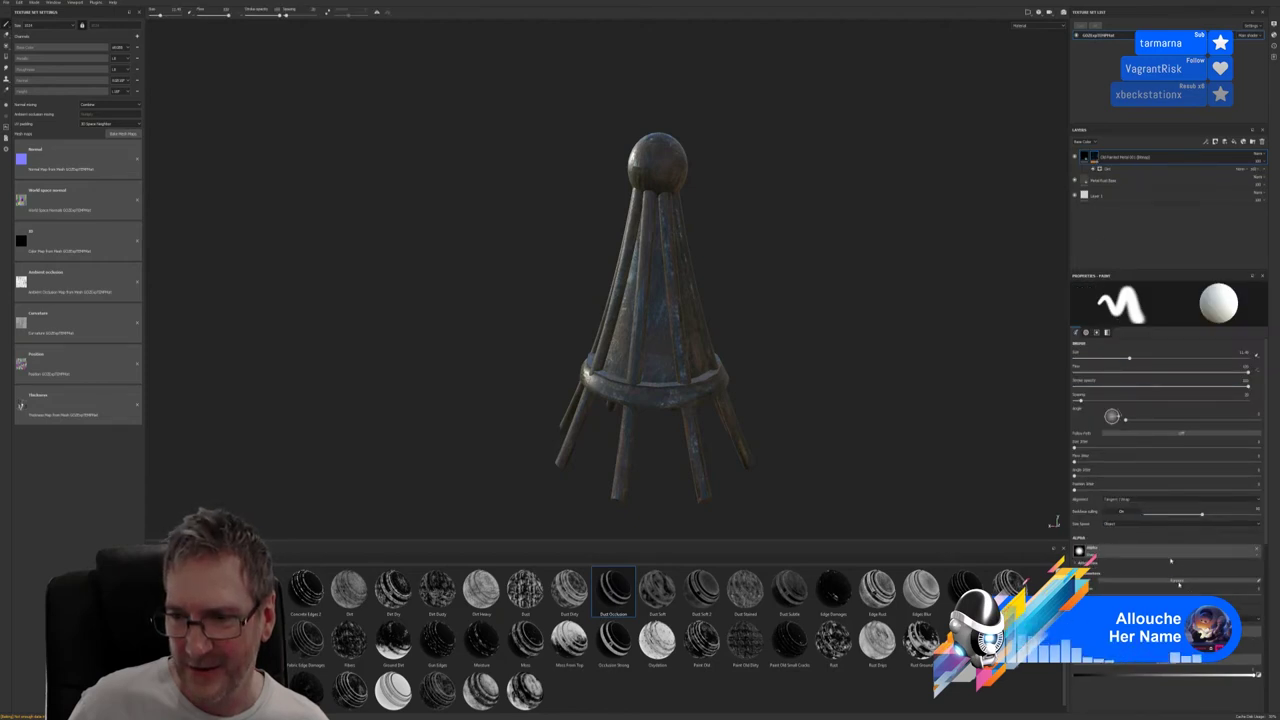
pyautogui.hotkey('ctrl', 'z')
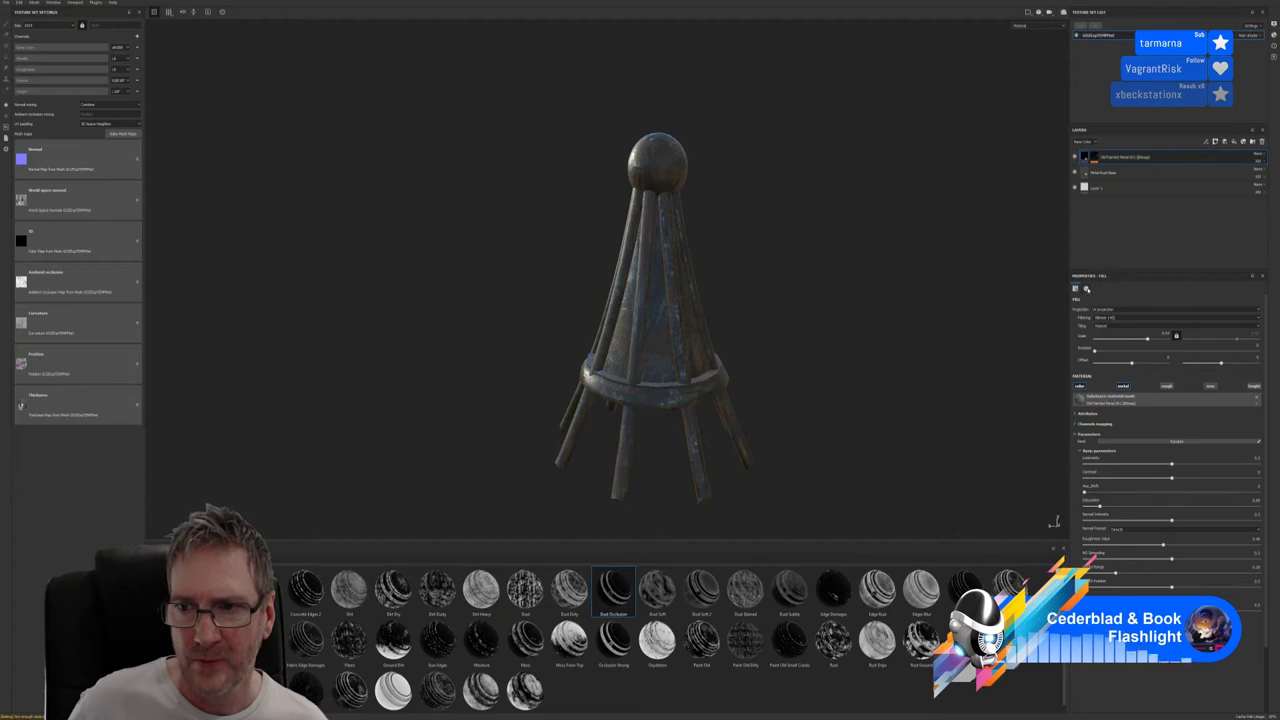
pyautogui.scroll(-2, 1165, 420)
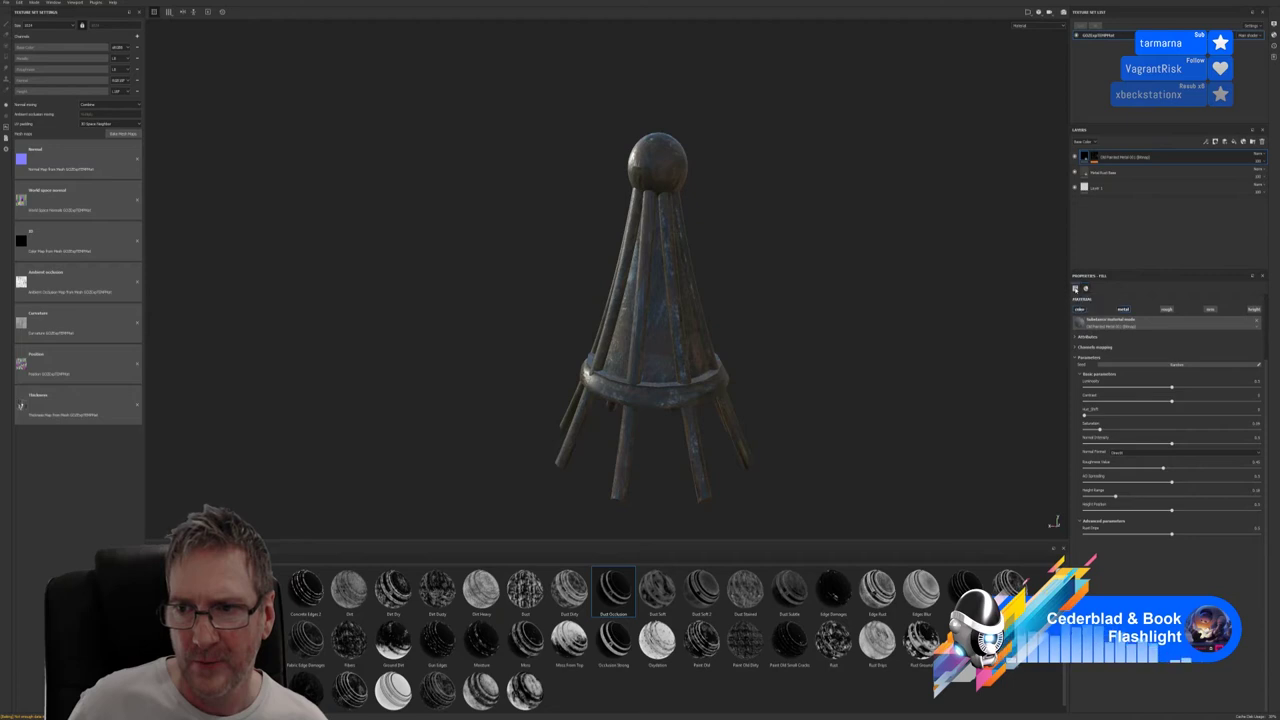
pyautogui.scroll(2, 1180, 400)
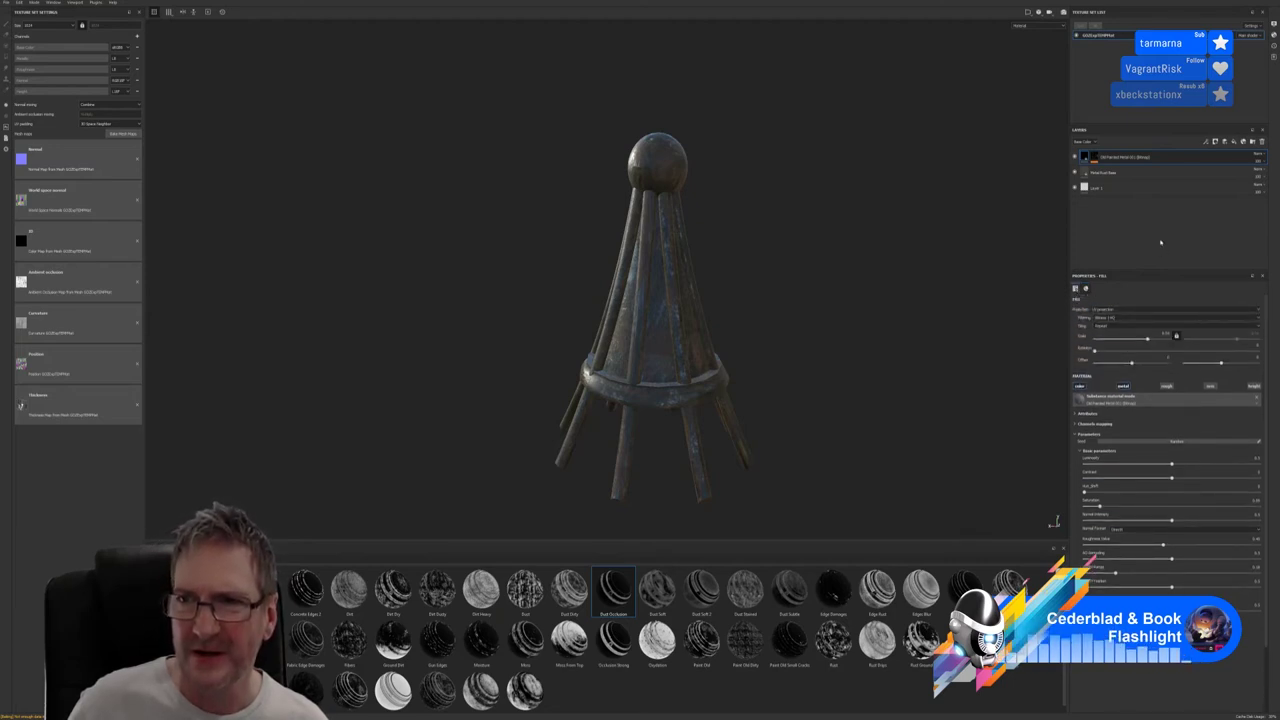
# Expand the top layer and bring up its Dirt generator's settings
pyautogui.click(1092, 160)
pyautogui.moveTo(1099, 168)
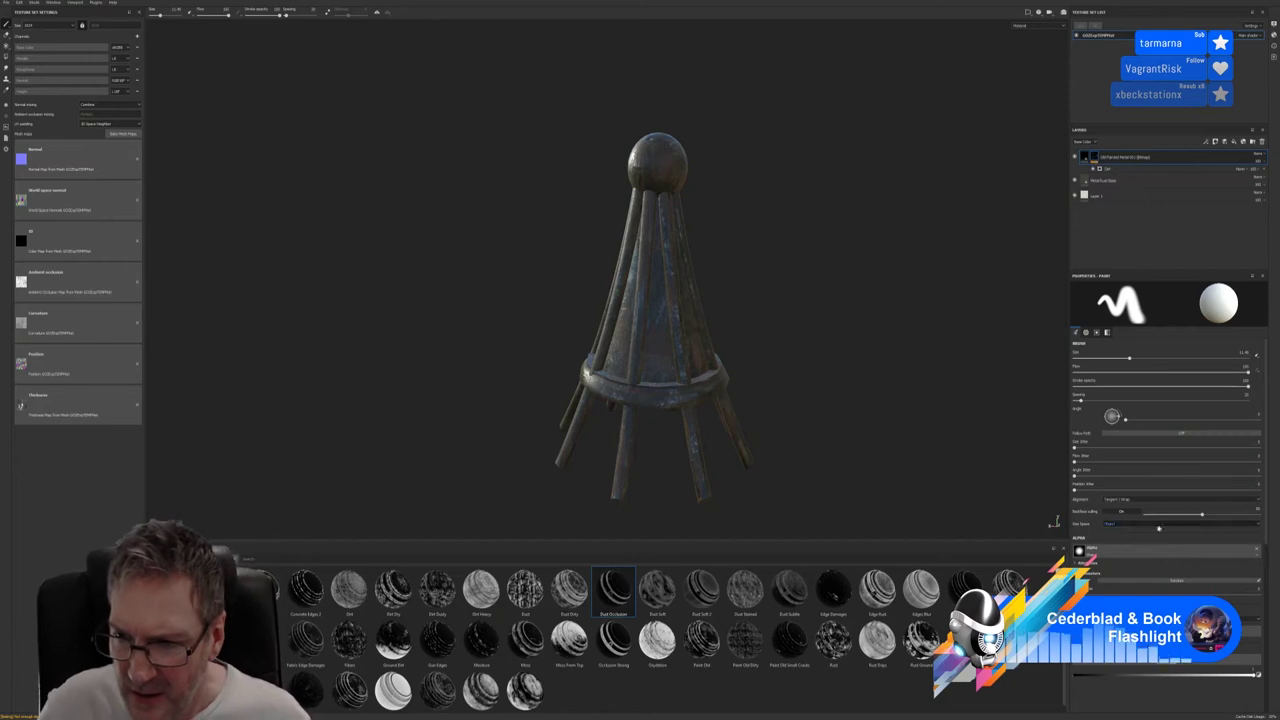
pyautogui.click(1078, 562)
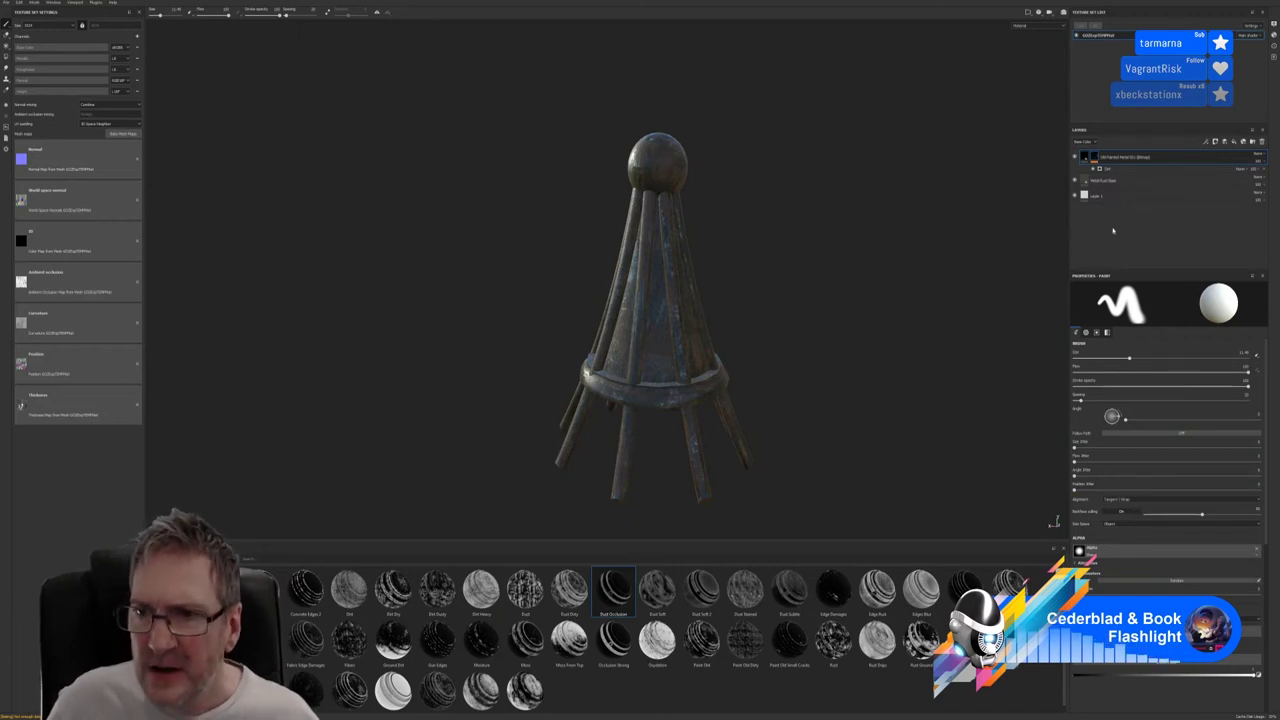
pyautogui.click(1119, 171)
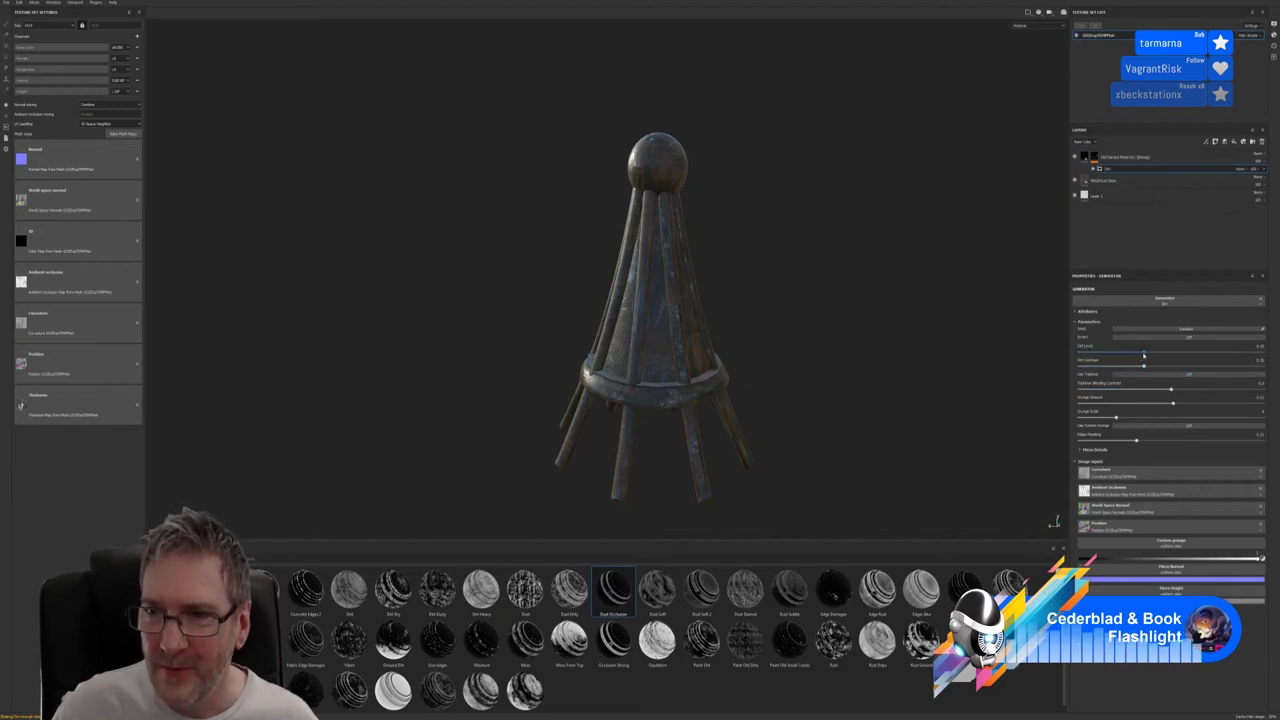
# Raise Dirt Level, then lower Dirt Contrast and Fabric Blending Contrast
pyautogui.moveTo(1144, 354); pyautogui.dragTo(1224, 354)
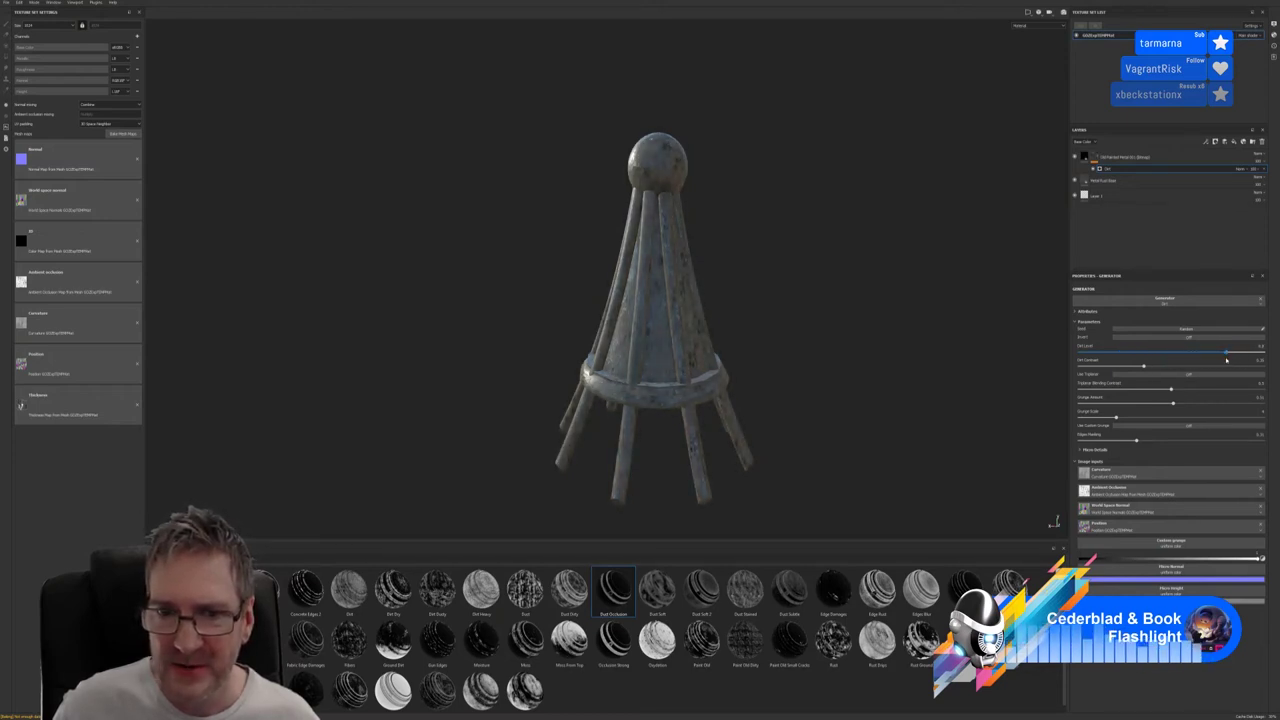
pyautogui.moveTo(1143, 365); pyautogui.dragTo(1216, 380)
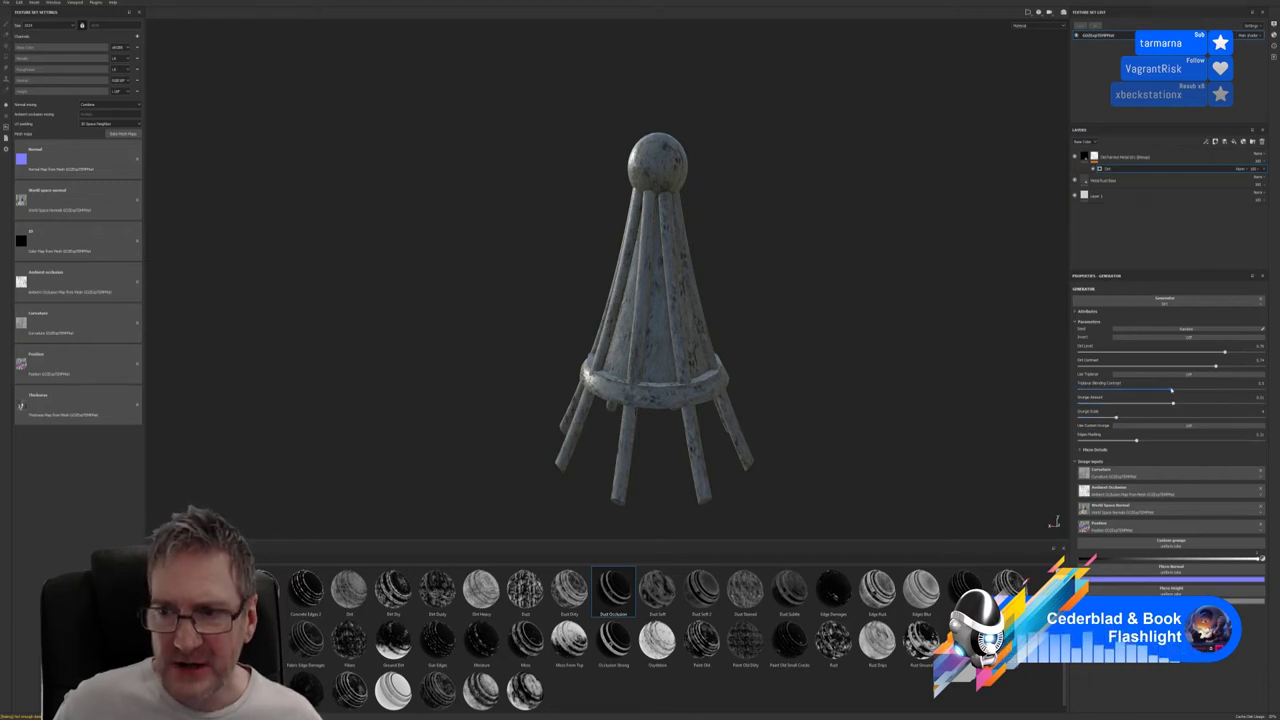
pyautogui.moveTo(1172, 390); pyautogui.dragTo(1110, 421)
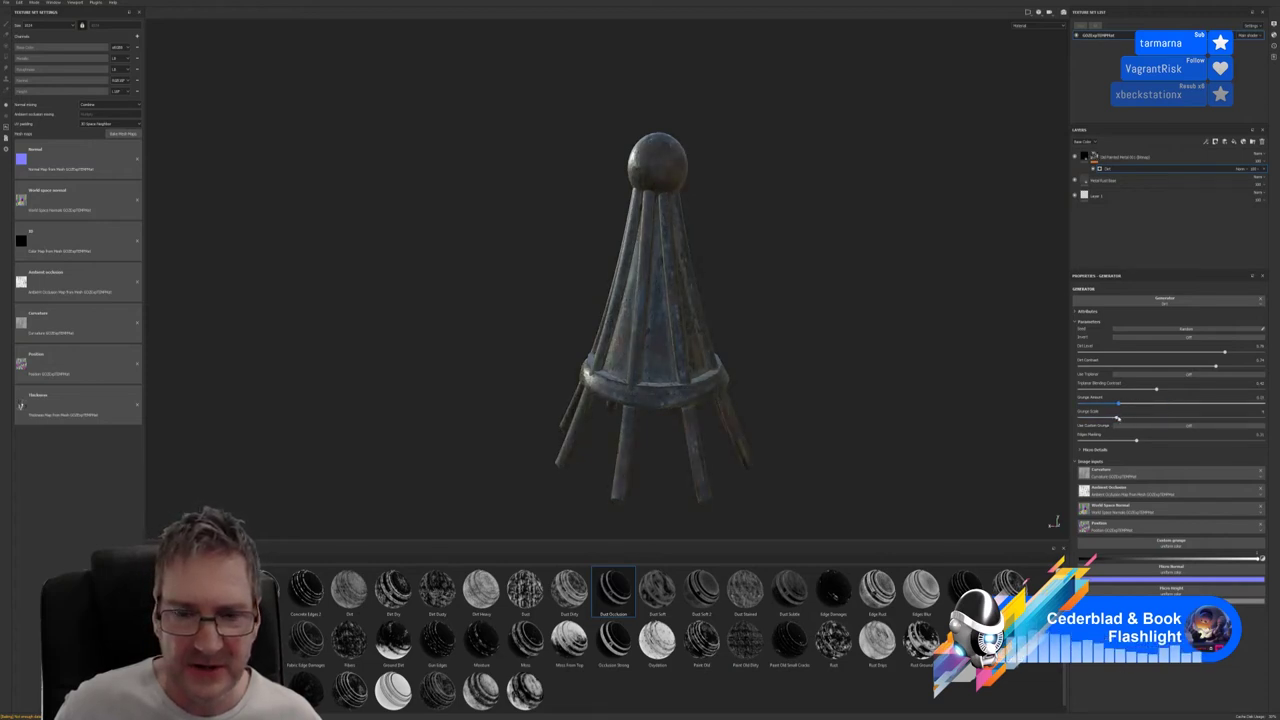
pyautogui.scroll(6, 708, 393)
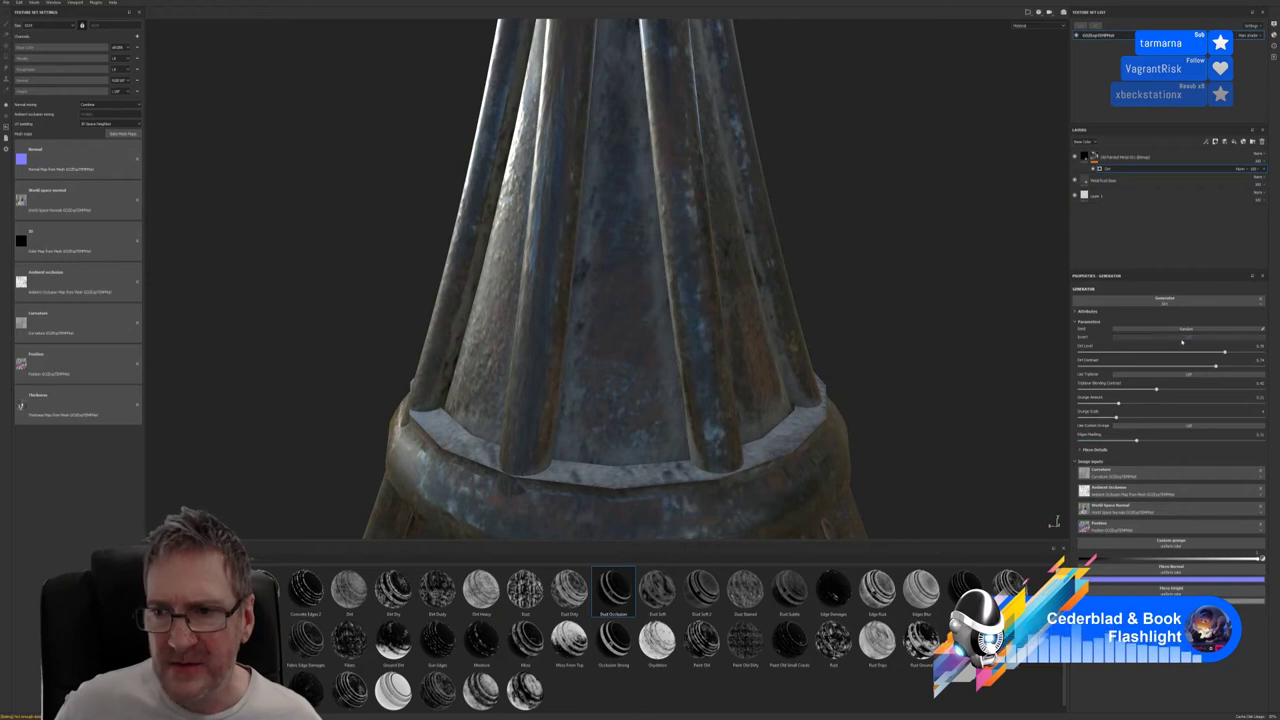
# Turn on Invert in the Dirt generator and zoom out to view the whole spire
pyautogui.click(1188, 337)
pyautogui.scroll(-3, 643, 366)
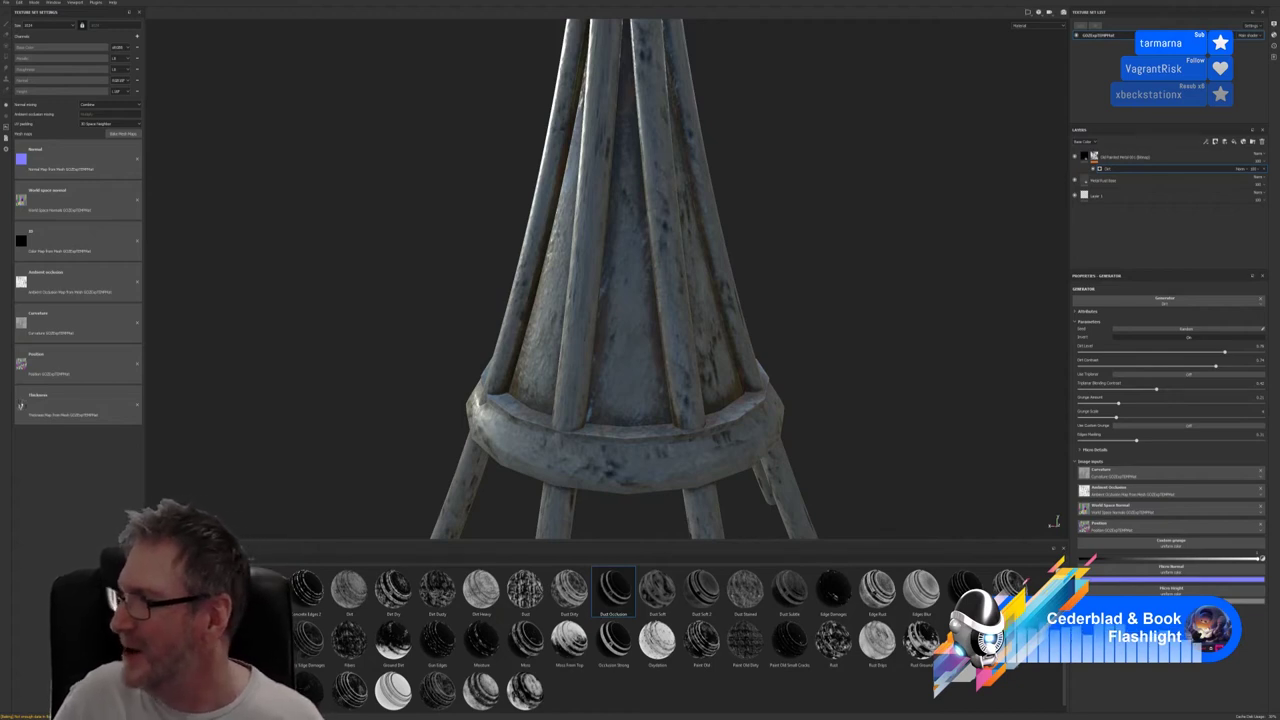
pyautogui.scroll(-2, 957, 314)
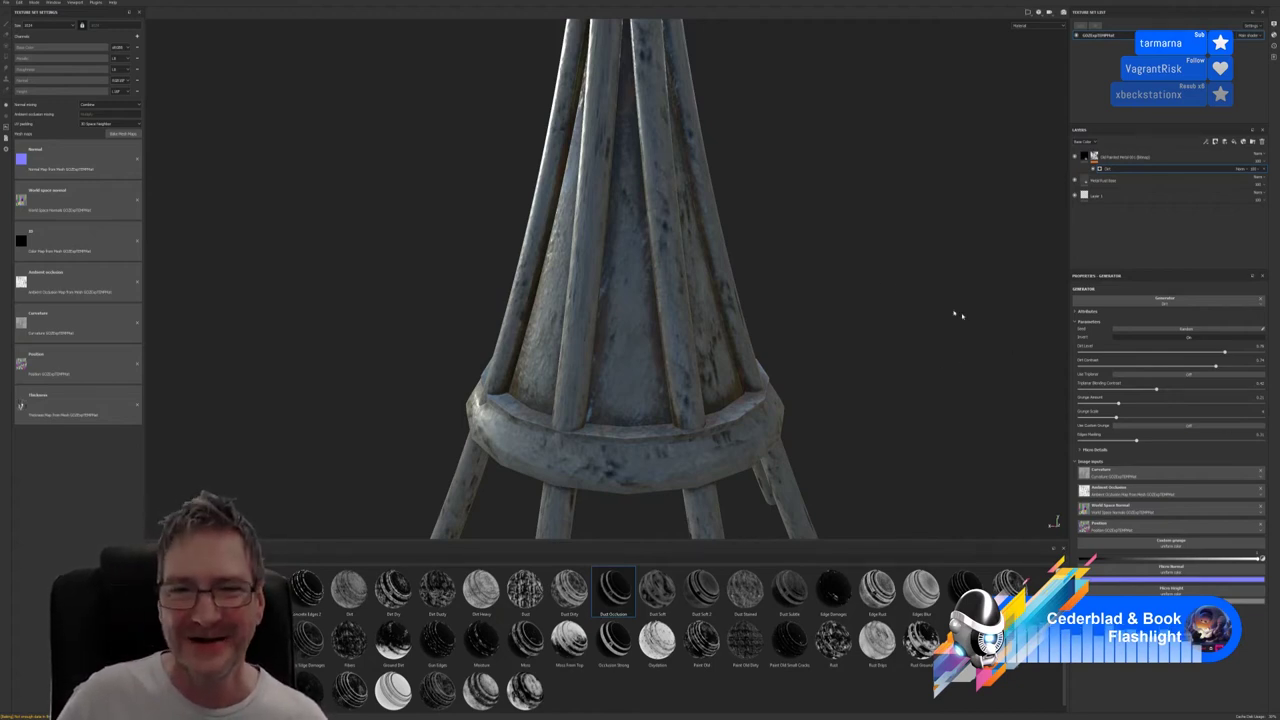
pyautogui.scroll(-1, 758, 302)
pyautogui.scroll(-2, 758, 302)
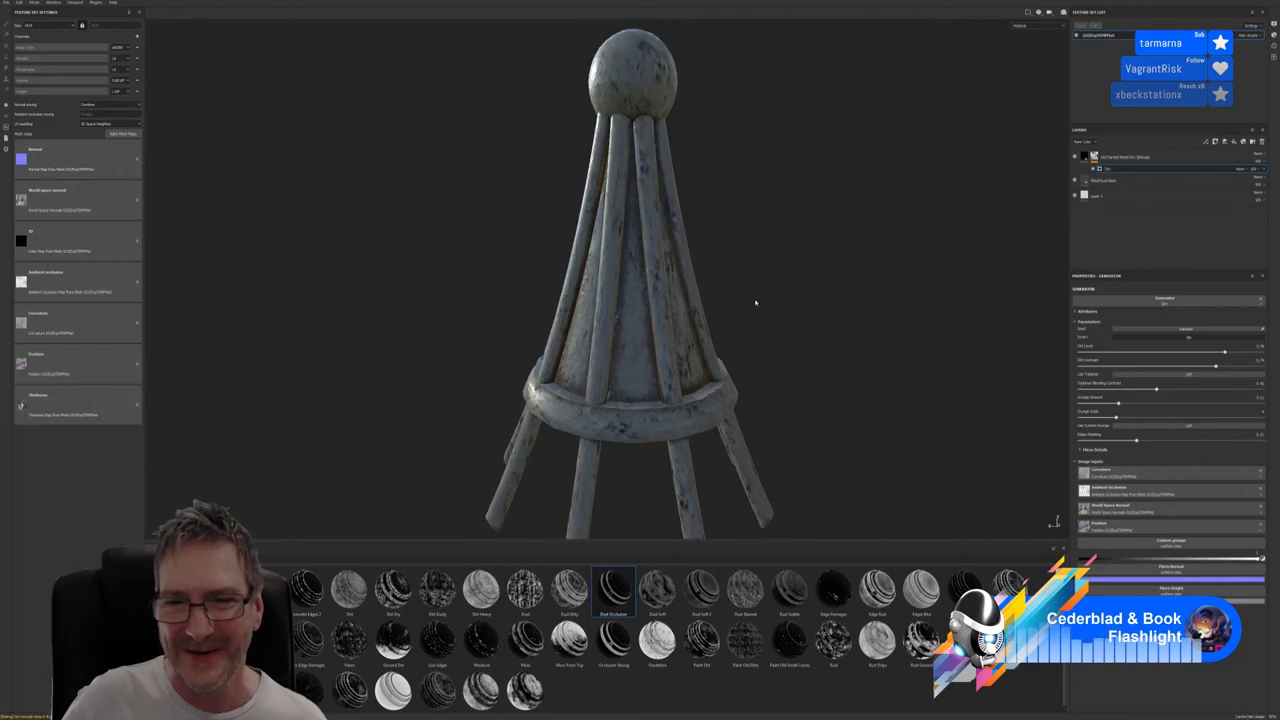
# Fine-tune the Dirt generator's Dirt Level for the worn paint
pyautogui.scroll(-1, 761, 320)
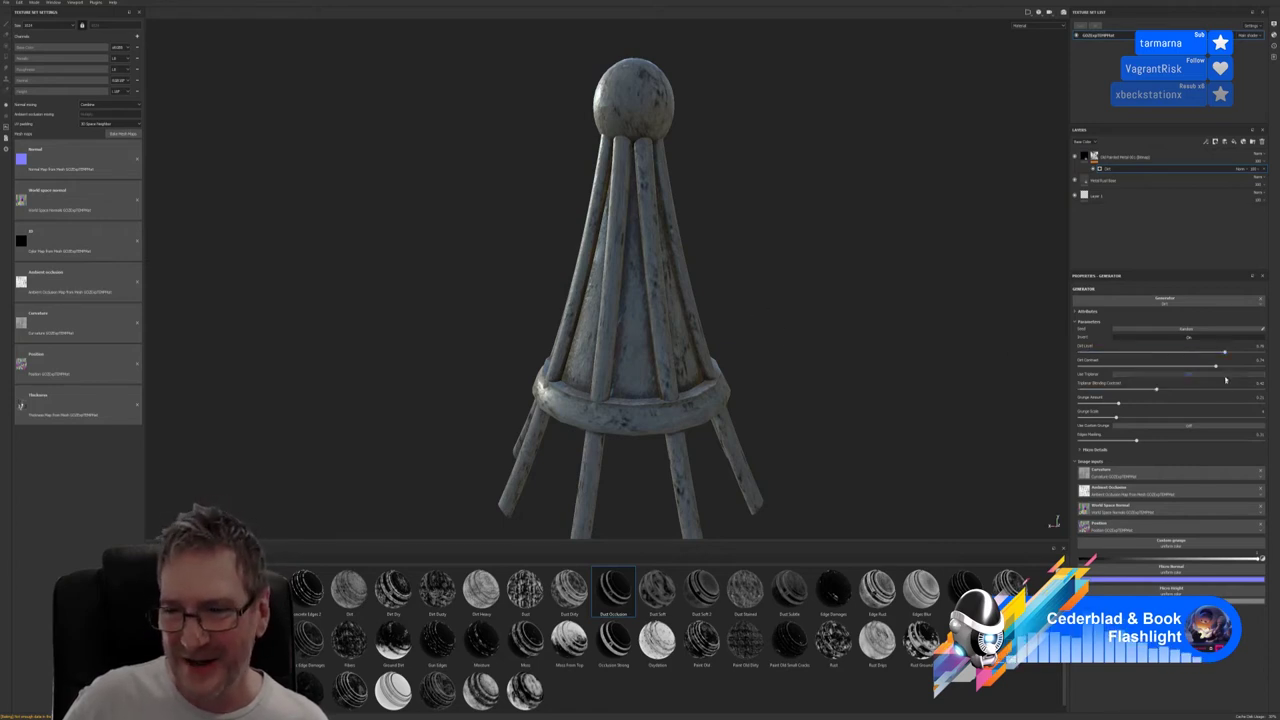
pyautogui.moveTo(1224, 353)
pyautogui.mouseDown()
pyautogui.moveTo(1199, 354)
pyautogui.moveTo(1219, 360)
pyautogui.mouseUp()
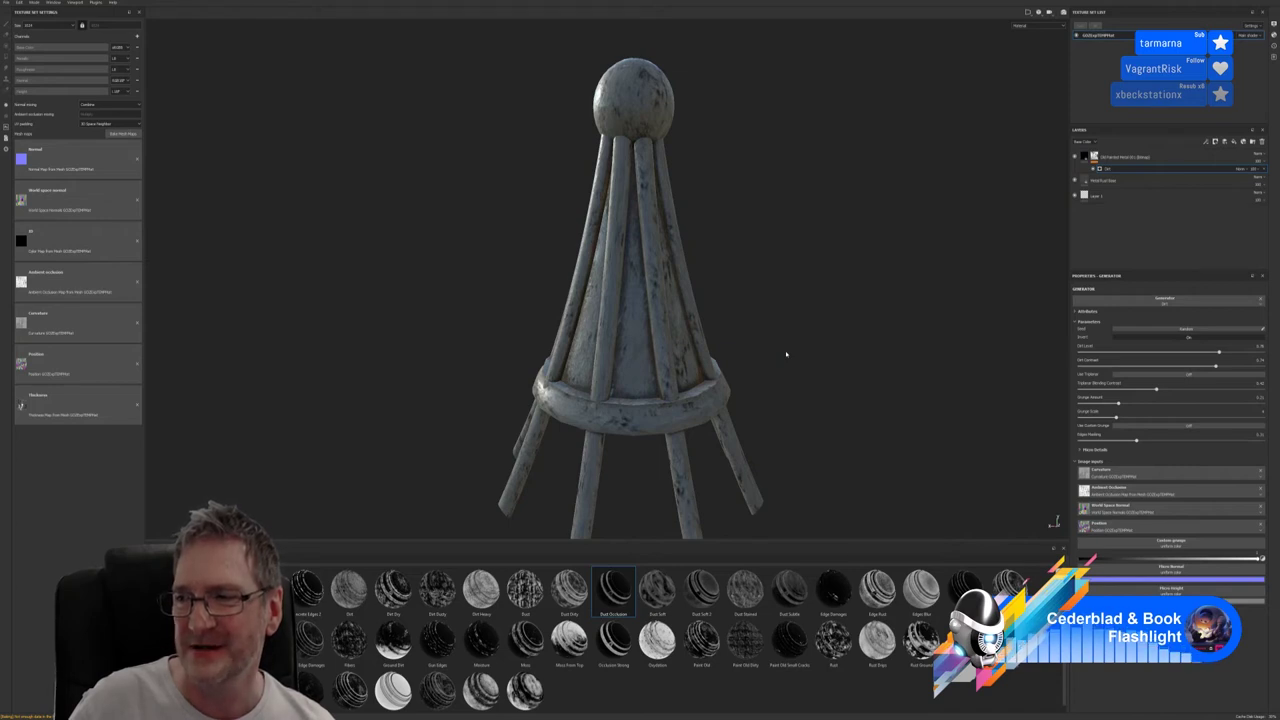
pyautogui.moveTo(1218, 353)
pyautogui.mouseDown()
pyautogui.moveTo(1090, 353)
pyautogui.moveTo(1228, 351)
pyautogui.mouseUp()
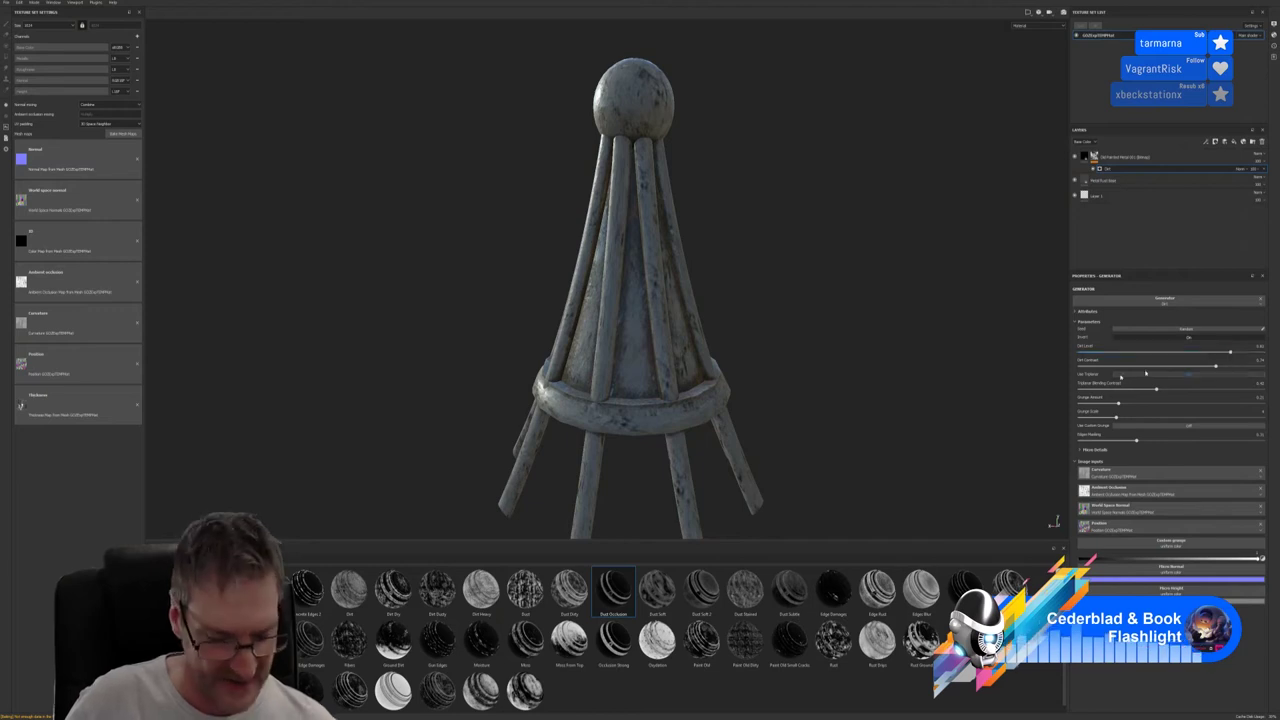
# Adjust the Grunge Scale and Edges Masking sliders of the dirt generator
pyautogui.keyDown('alt'); pyautogui.moveTo(754, 302); pyautogui.dragTo(880, 274); pyautogui.keyUp('alt')
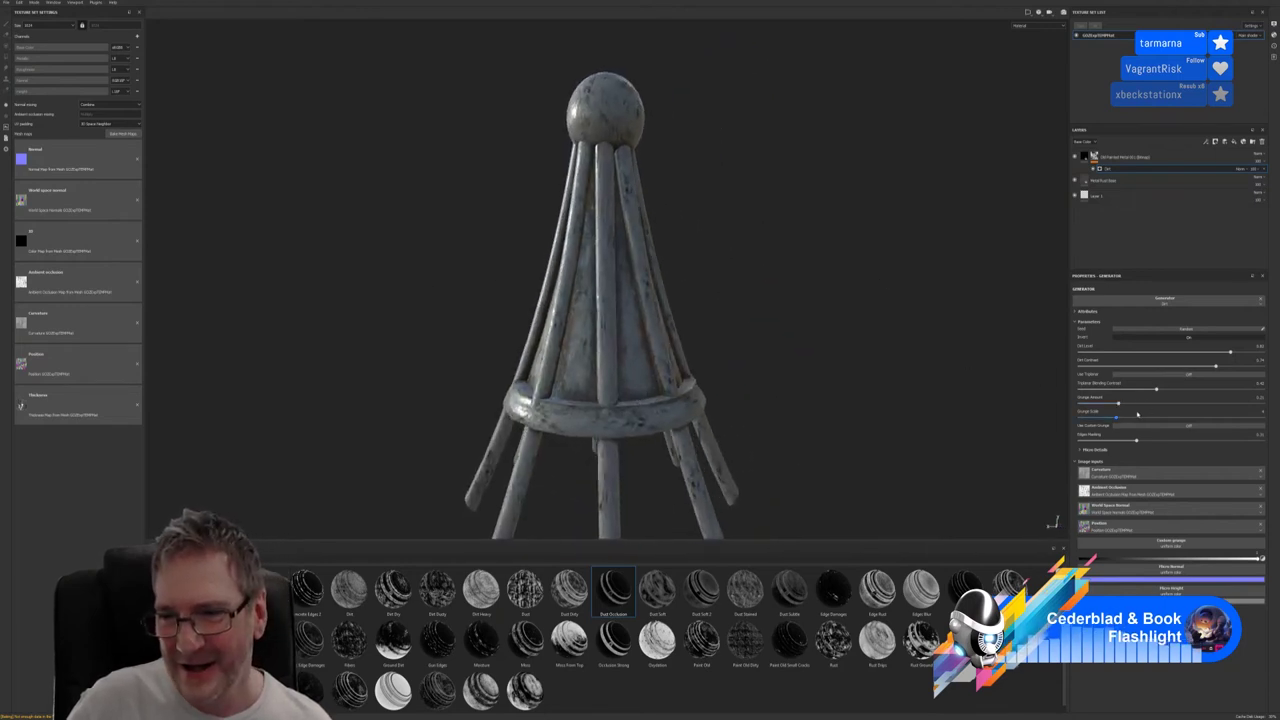
pyautogui.moveTo(1122, 421); pyautogui.dragTo(1165, 417)
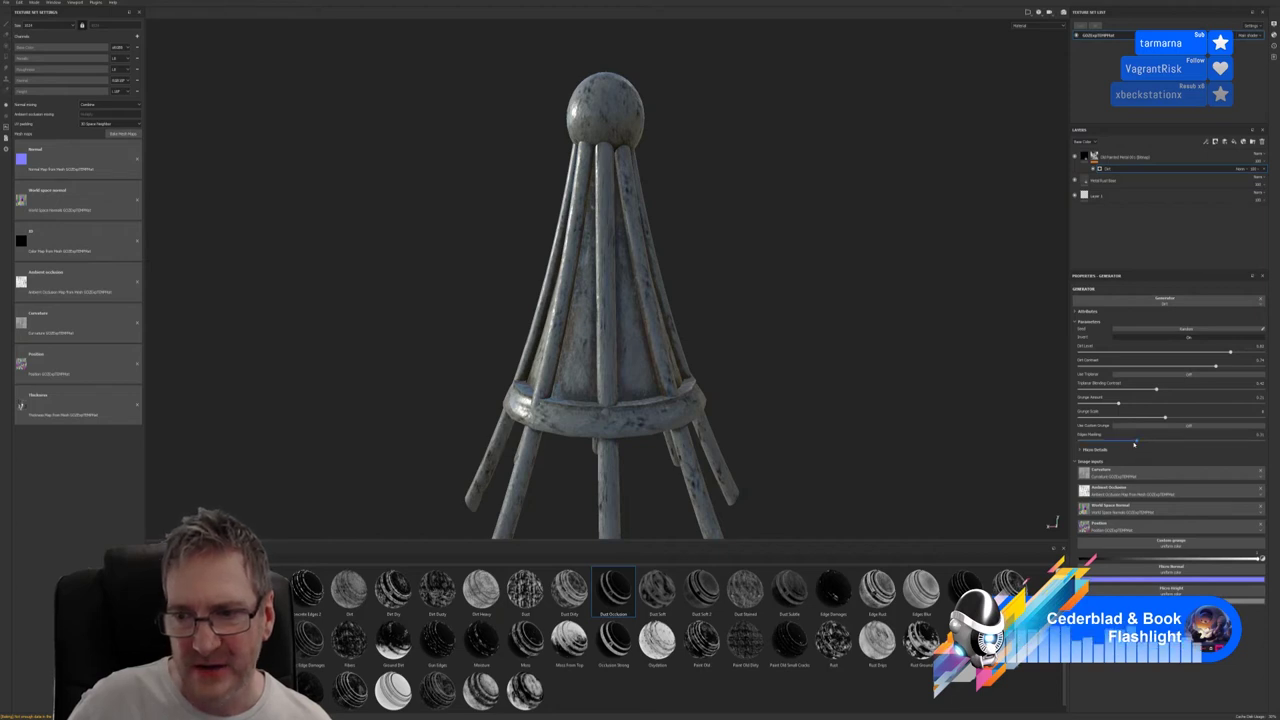
pyautogui.moveTo(1136, 443); pyautogui.dragTo(1096, 443)
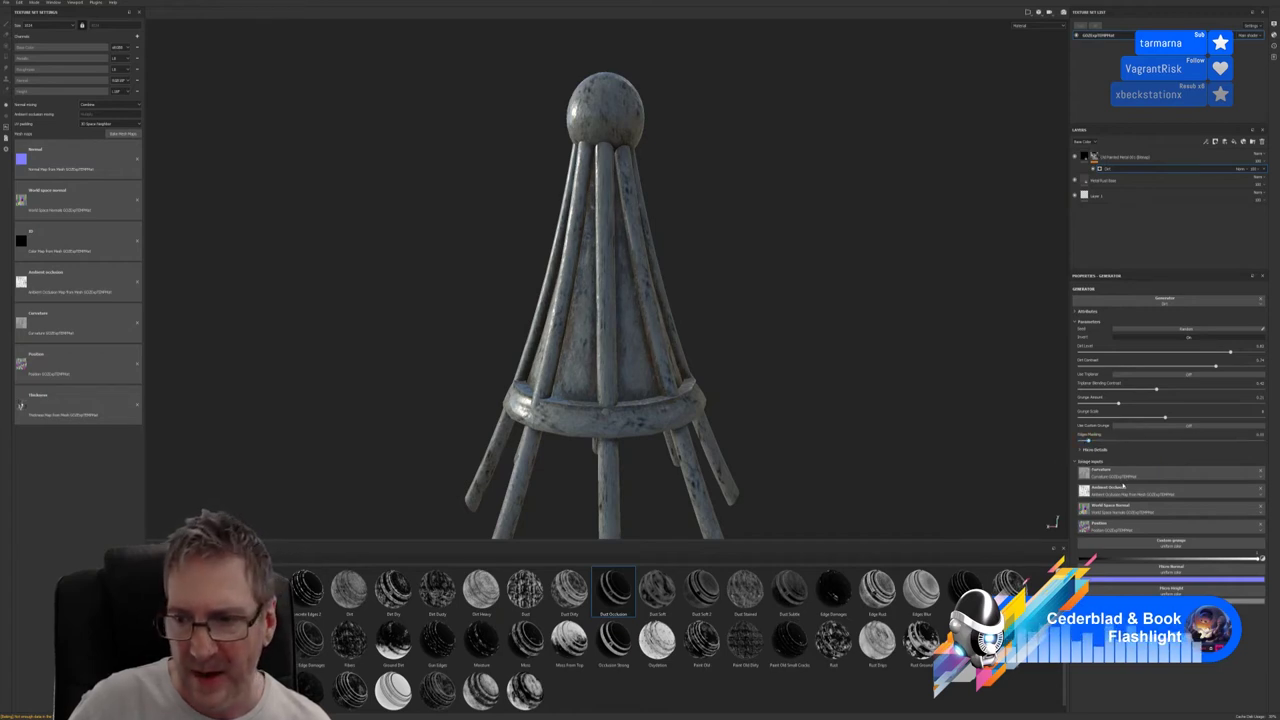
# Expand Micro Details and switch the generator's Curvature Type to a different option
pyautogui.click(1078, 450)
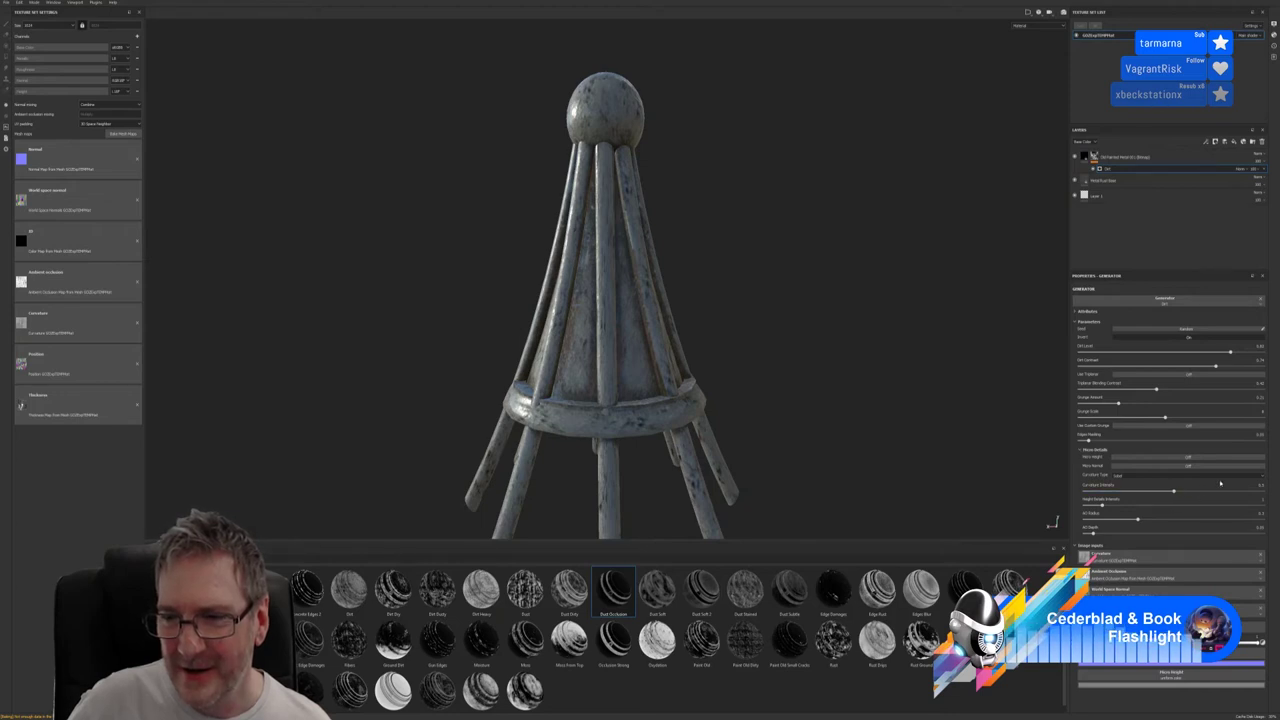
pyautogui.click(1258, 476)
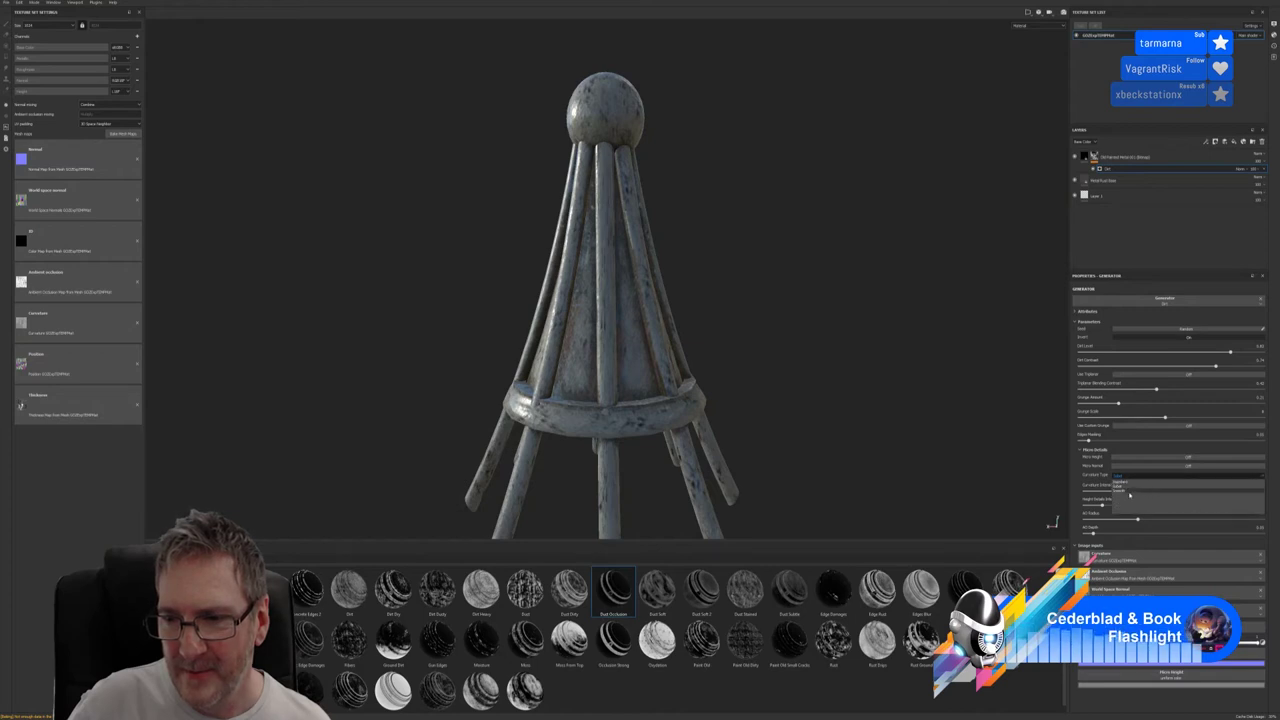
pyautogui.click(1122, 489)
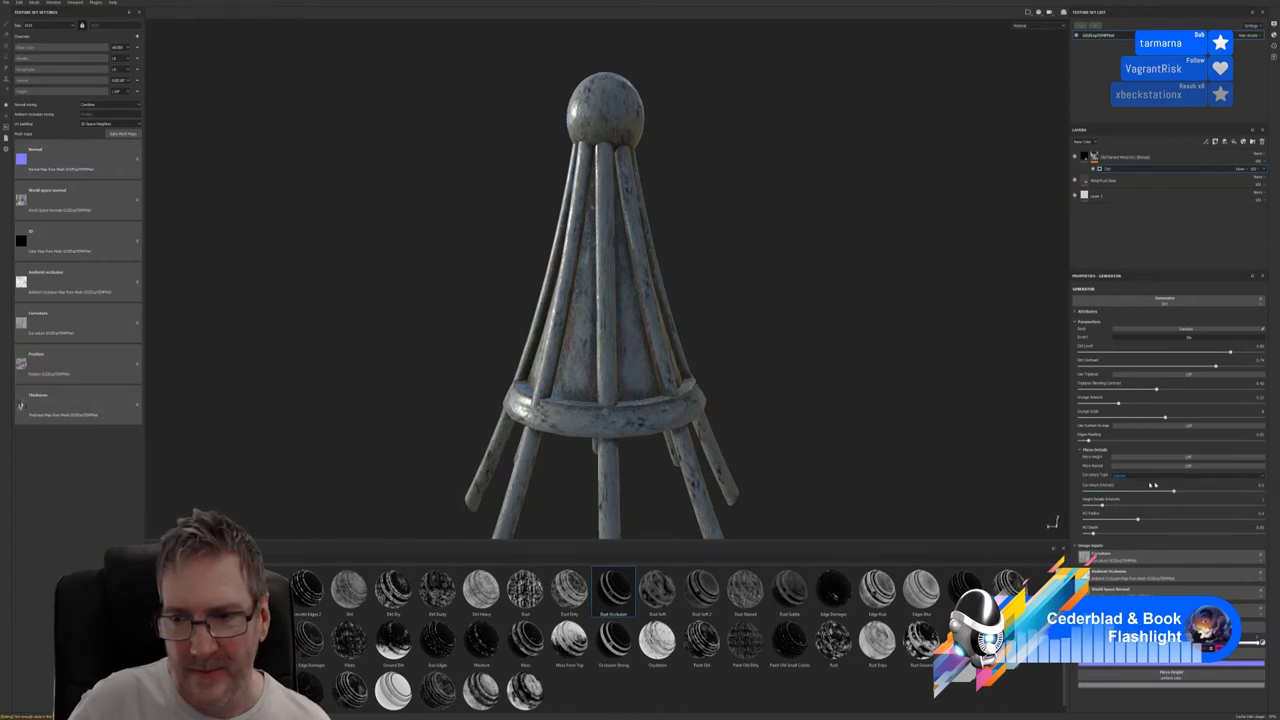
pyautogui.click(1229, 477)
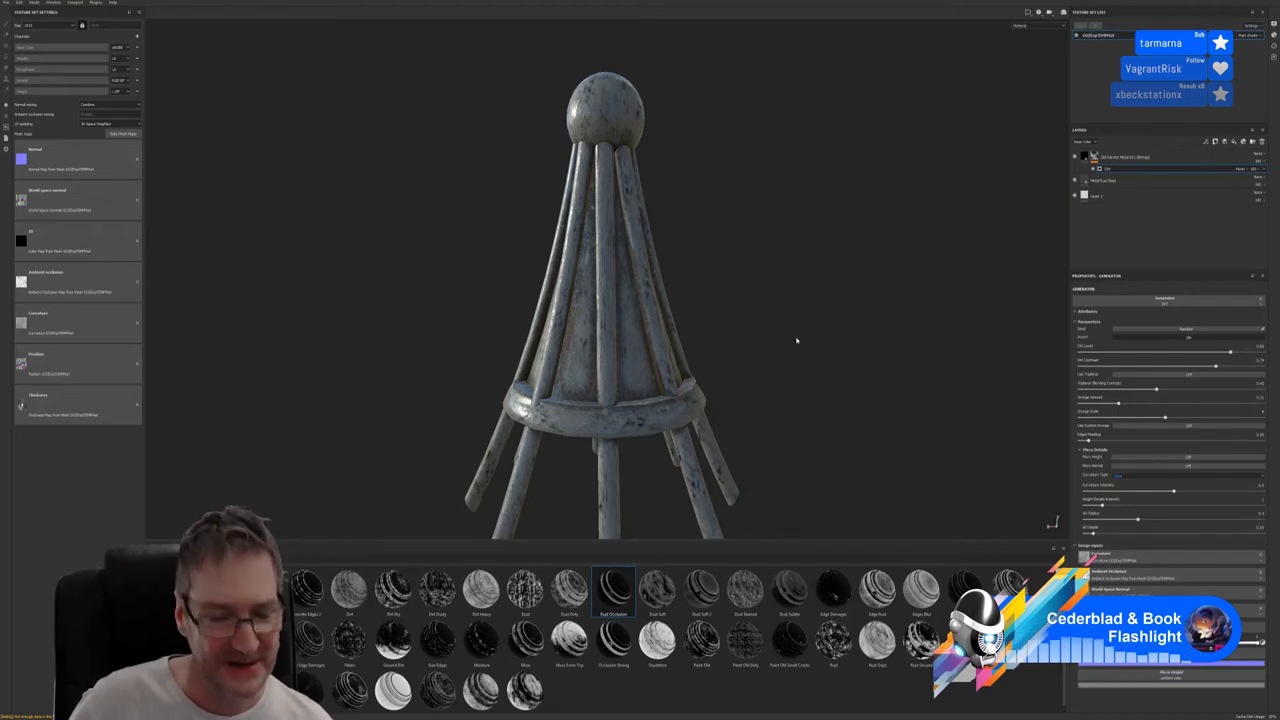
pyautogui.moveTo(798, 310)
pyautogui.keyDown('alt'); pyautogui.mouseDown()
pyautogui.moveTo(780, 323)
pyautogui.moveTo(664, 298)
pyautogui.moveTo(706, 336)
pyautogui.moveTo(751, 297)
pyautogui.moveTo(765, 311)
pyautogui.moveTo(703, 323)
pyautogui.mouseUp(); pyautogui.keyUp('alt')
pyautogui.keyDown('alt'); pyautogui.moveTo(703, 323); pyautogui.dragTo(257, 400, button='right'); pyautogui.keyUp('alt')
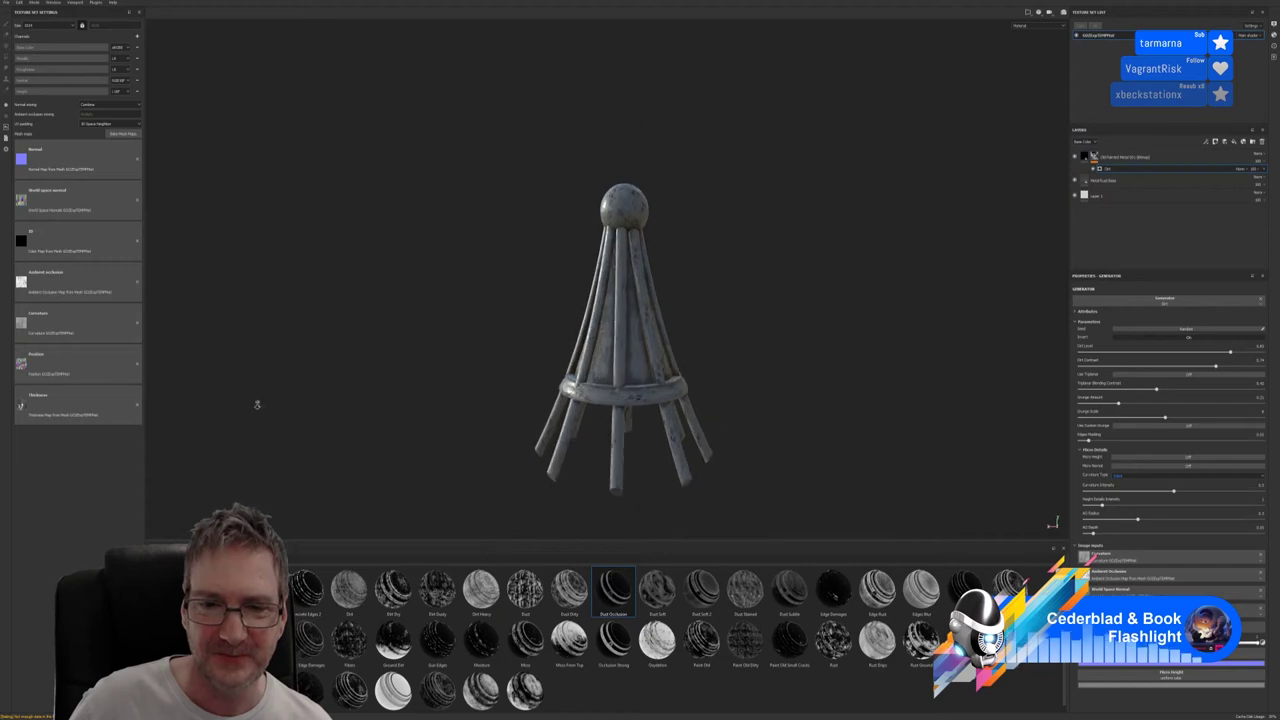
pyautogui.moveTo(685, 360)
pyautogui.keyDown('alt'); pyautogui.mouseDown()
pyautogui.moveTo(526, 360)
pyautogui.moveTo(806, 331)
pyautogui.moveTo(819, 316)
pyautogui.moveTo(734, 331)
pyautogui.mouseUp(); pyautogui.keyUp('alt')
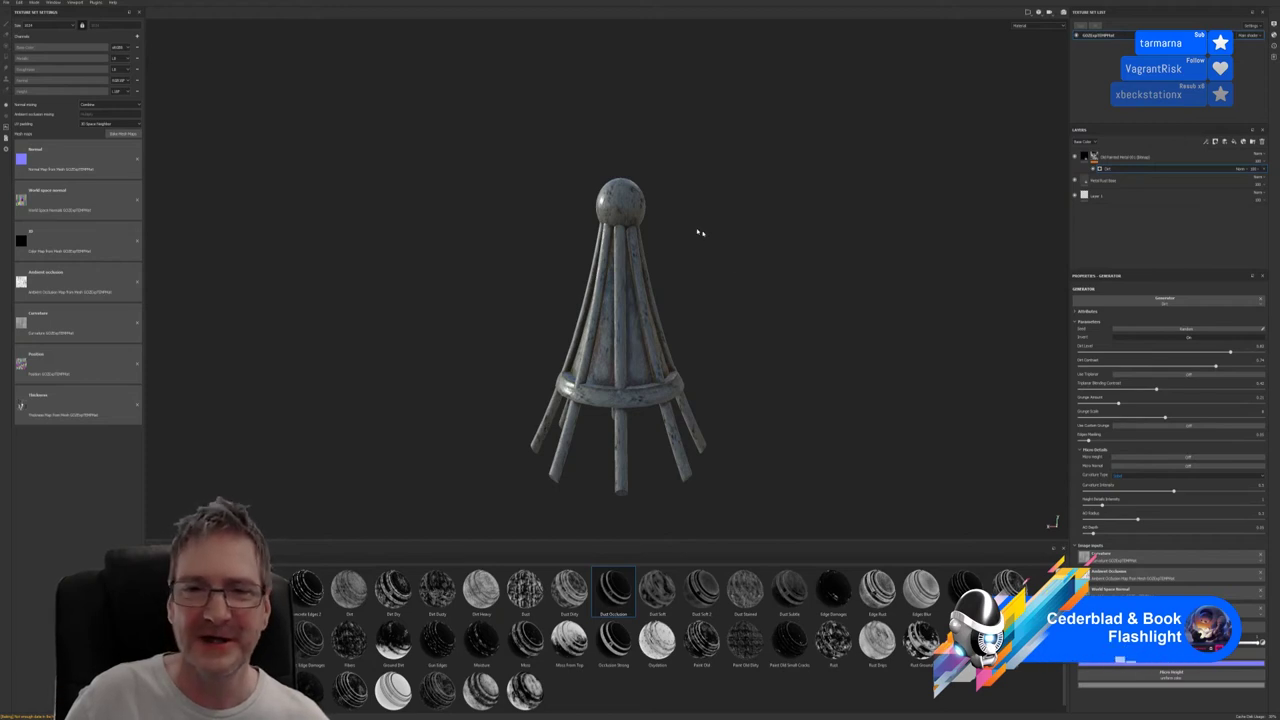
pyautogui.scroll(3, 674, 323)
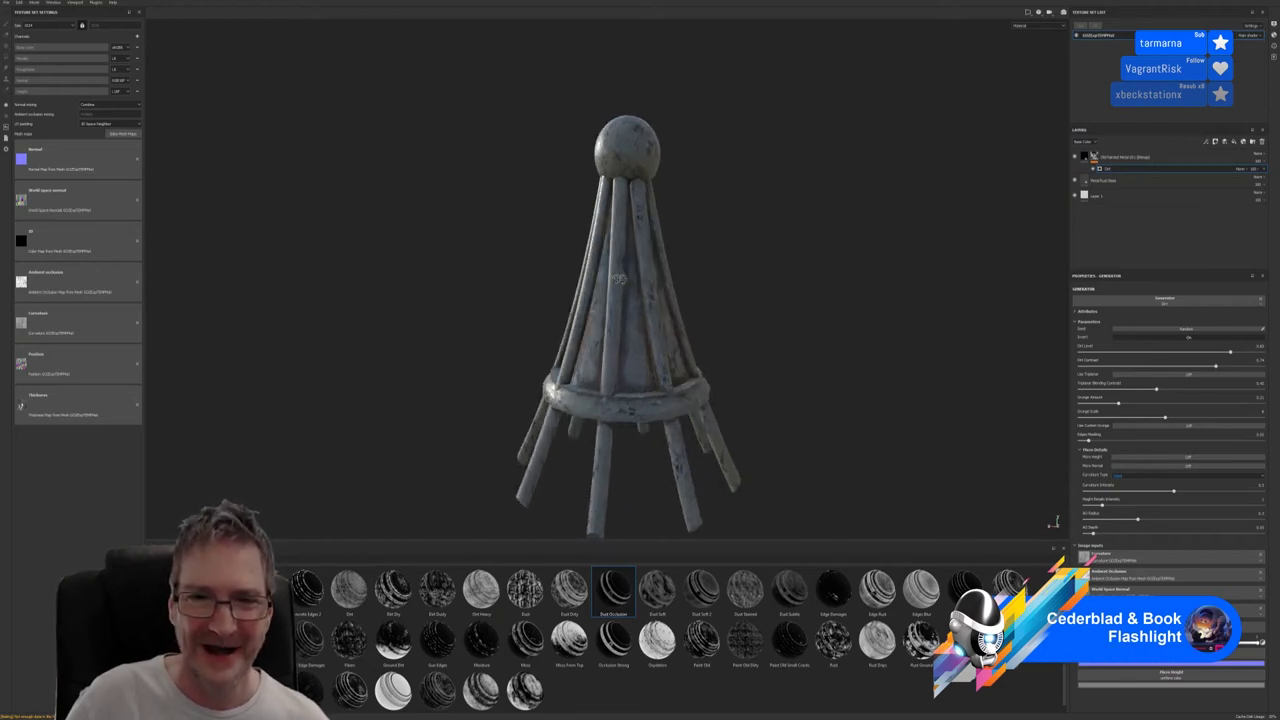
pyautogui.keyDown('alt'); pyautogui.moveTo(619, 279); pyautogui.dragTo(828, 246); pyautogui.keyUp('alt')
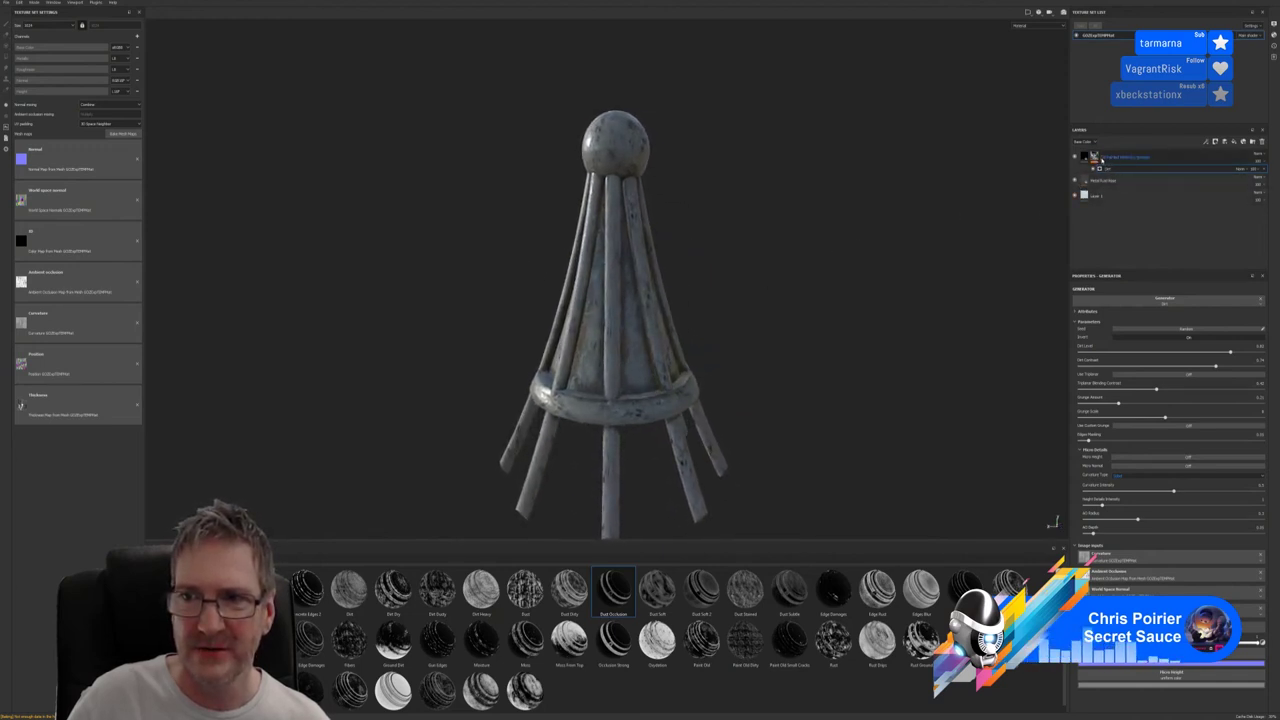
# Raise the top fill layer's Lightness and Saturation so the worn paint looks brighter
pyautogui.click(1085, 157)
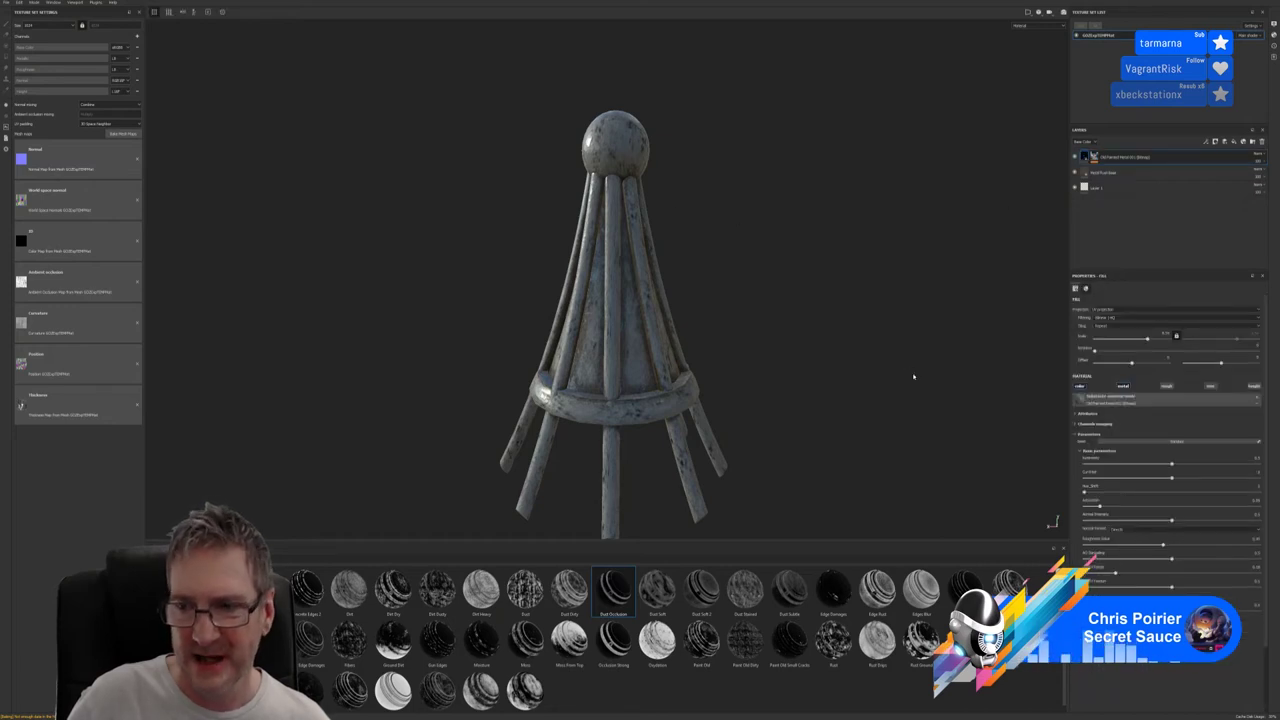
pyautogui.moveTo(1173, 466)
pyautogui.mouseDown()
pyautogui.moveTo(1190, 466)
pyautogui.moveTo(1160, 468)
pyautogui.moveTo(1177, 469)
pyautogui.mouseUp()
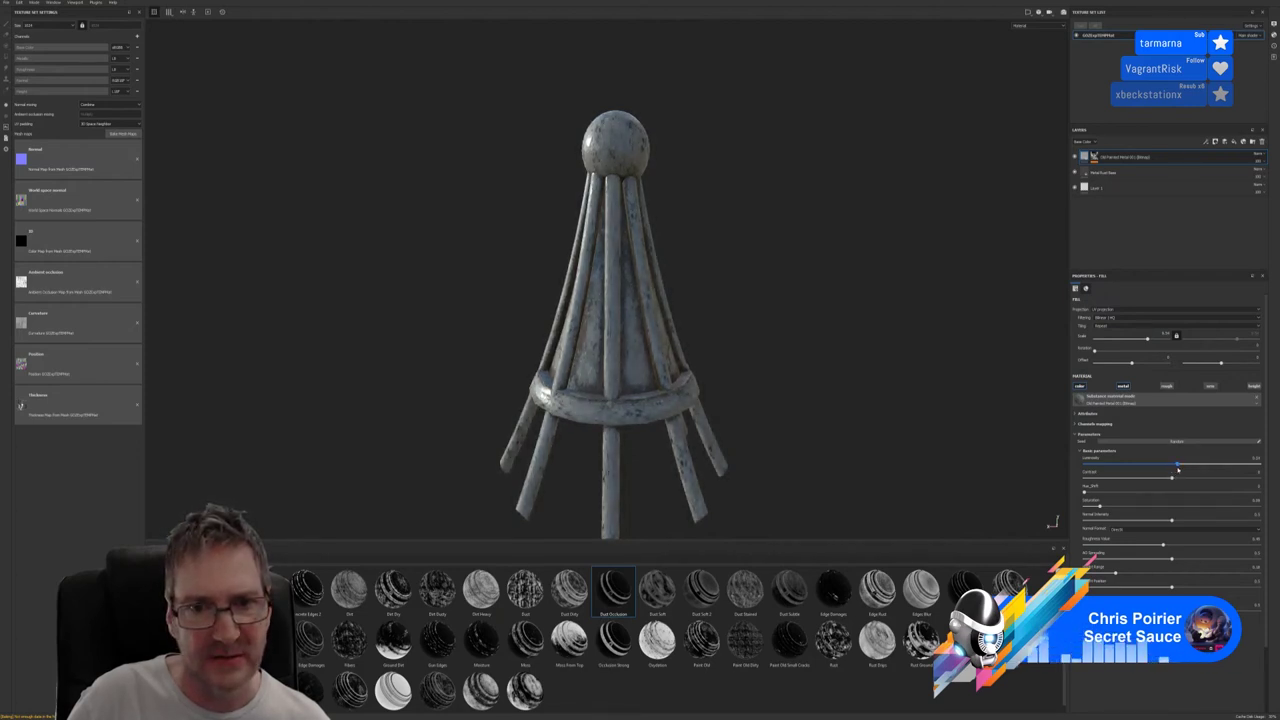
pyautogui.moveTo(1177, 469); pyautogui.dragTo(1204, 485)
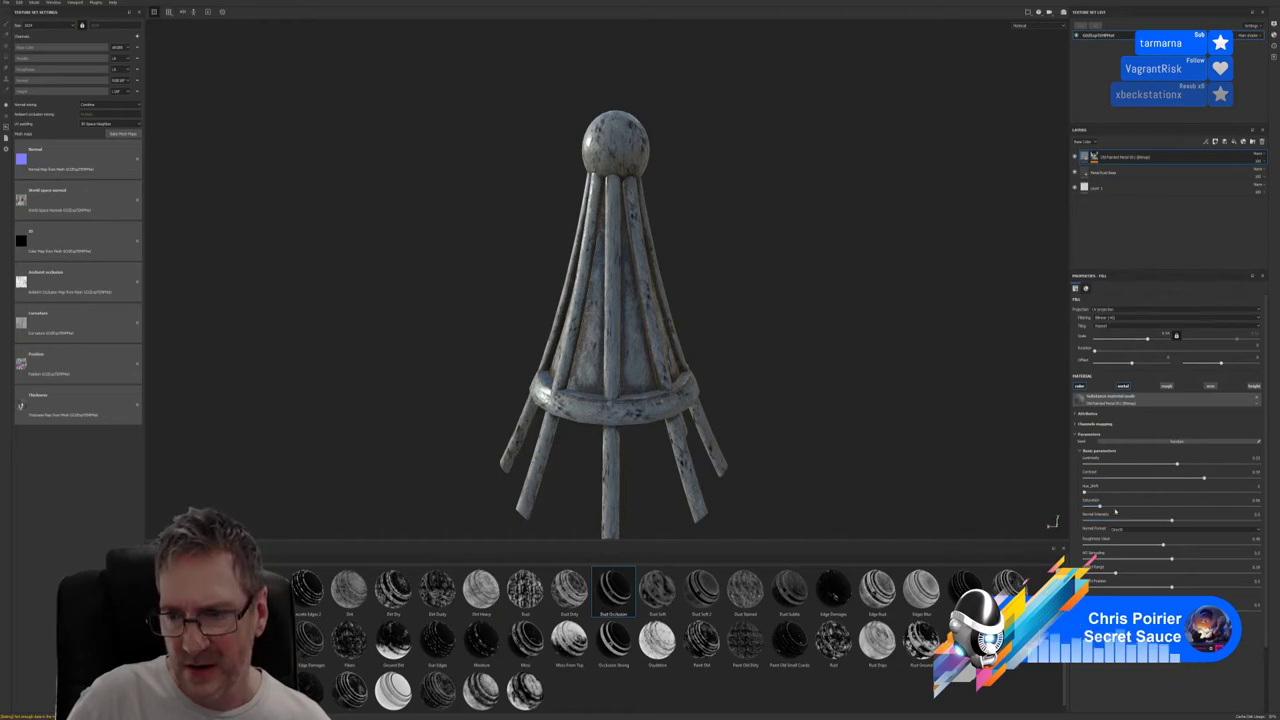
pyautogui.moveTo(1100, 507)
pyautogui.mouseDown()
pyautogui.moveTo(1203, 510)
pyautogui.moveTo(1085, 508)
pyautogui.mouseUp()
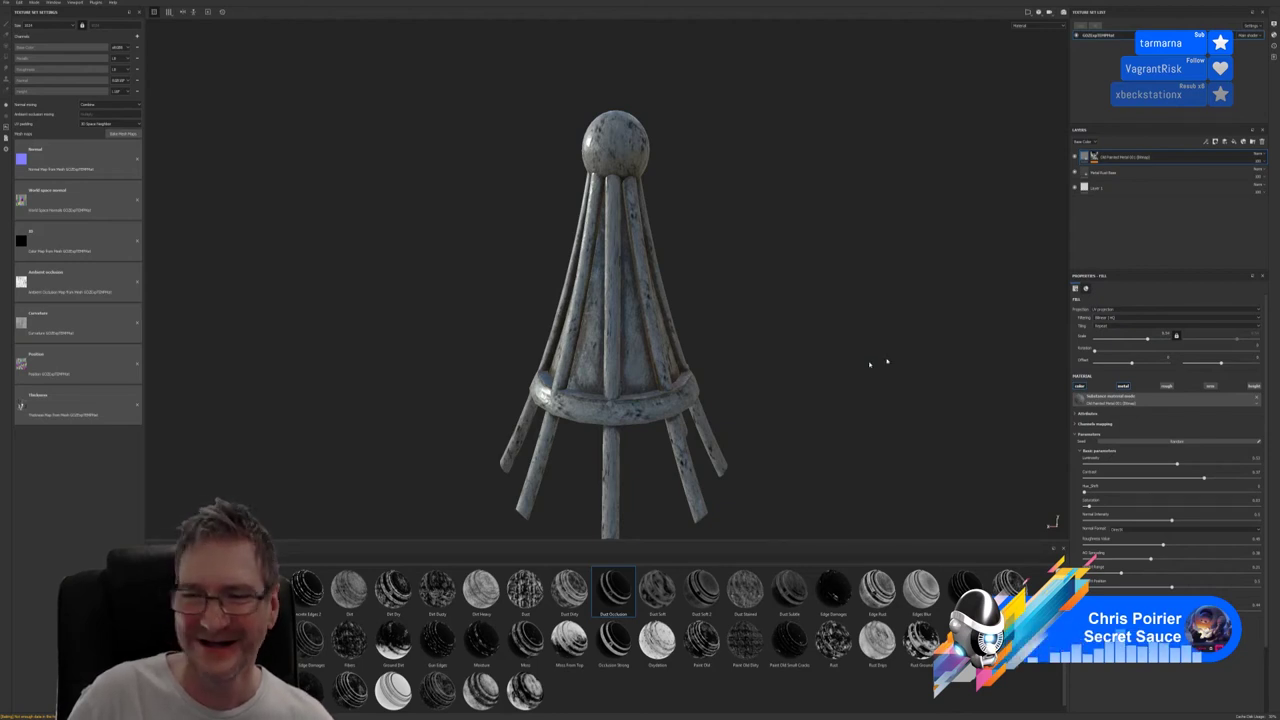
pyautogui.moveTo(725, 315)
pyautogui.keyDown('alt'); pyautogui.mouseDown()
pyautogui.moveTo(371, 306)
pyautogui.moveTo(363, 286)
pyautogui.moveTo(780, 309)
pyautogui.mouseUp(); pyautogui.keyUp('alt')
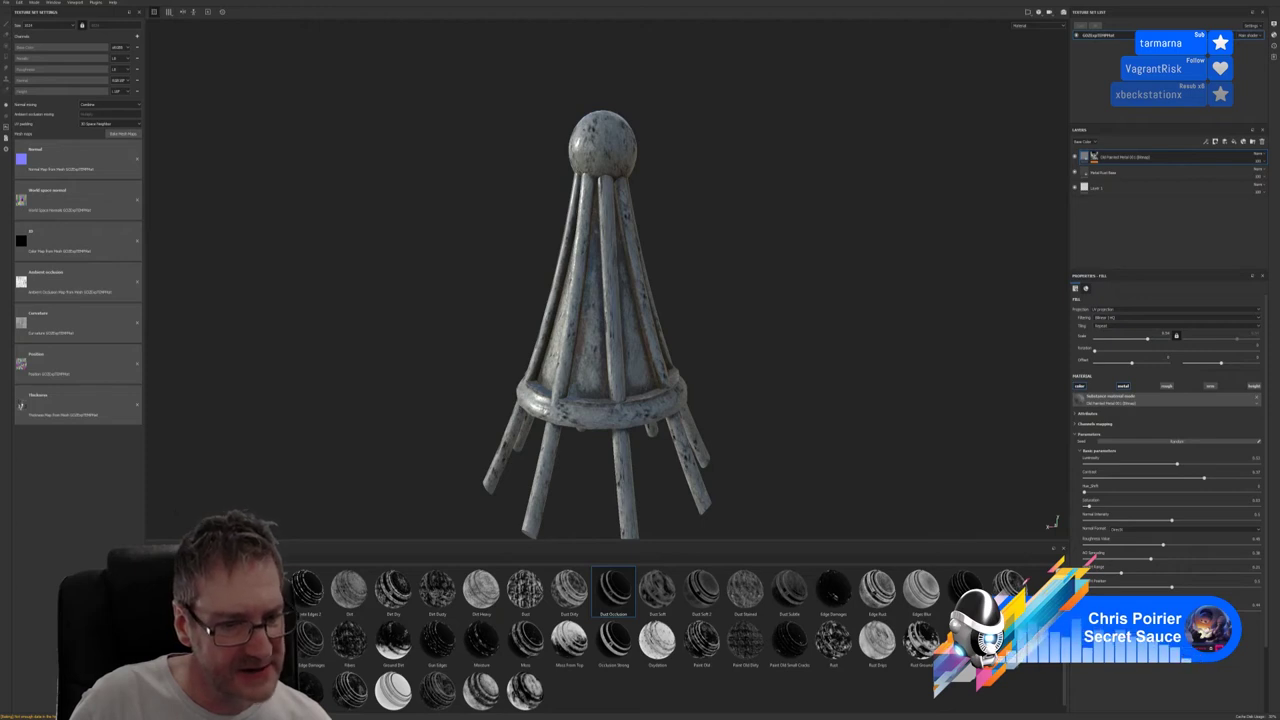
# Show the Materials category in the Shelf and scroll down through its material thumbnails
pyautogui.click(200, 650)
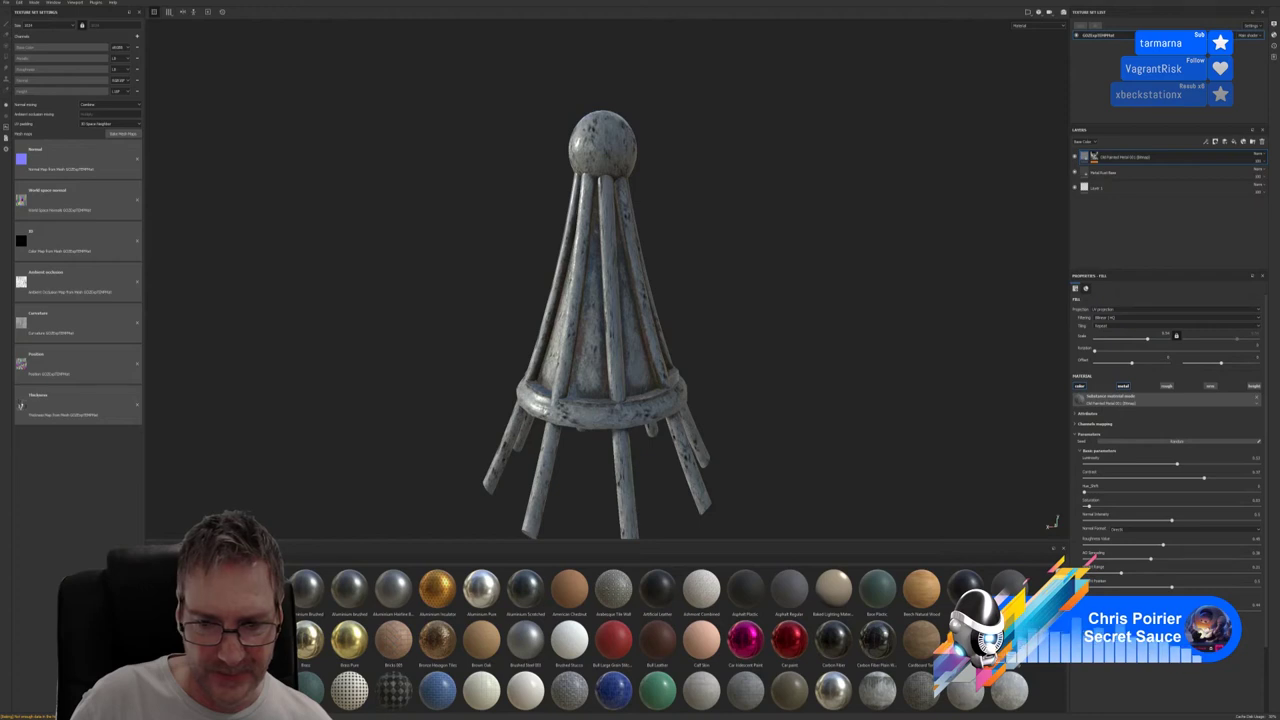
pyautogui.scroll(-5, 650, 630)
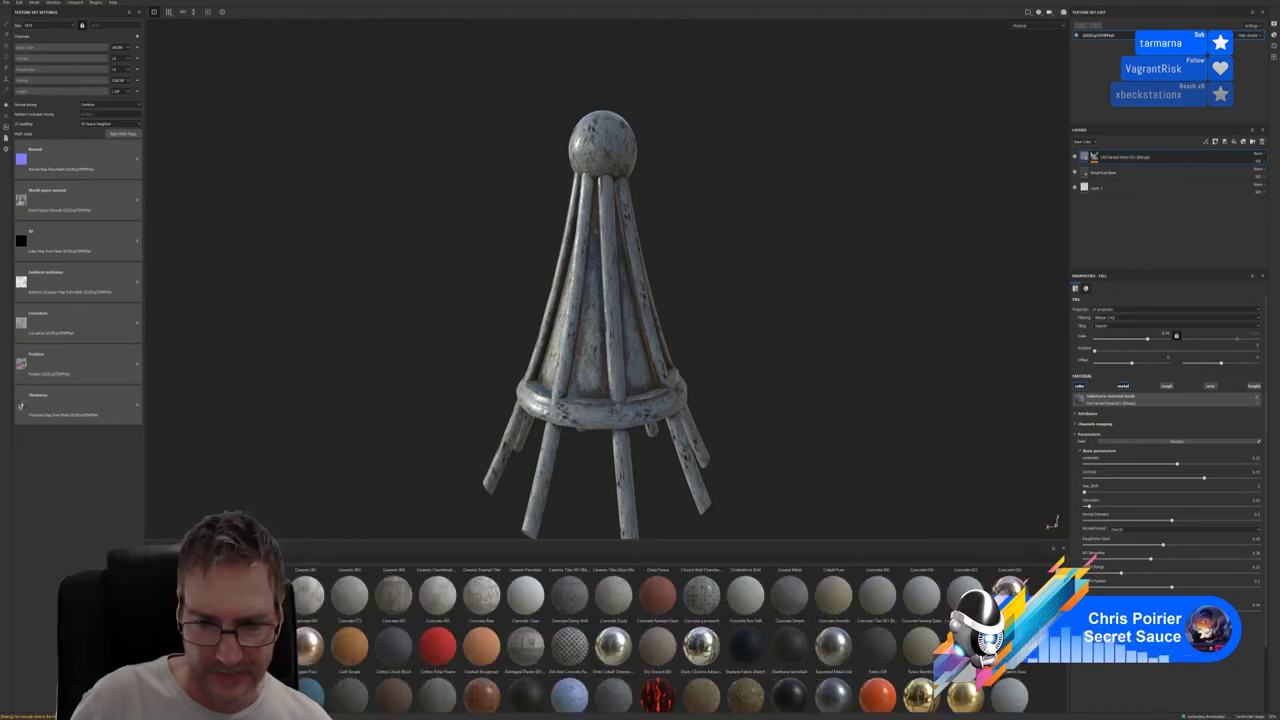
pyautogui.scroll(-5, 650, 630)
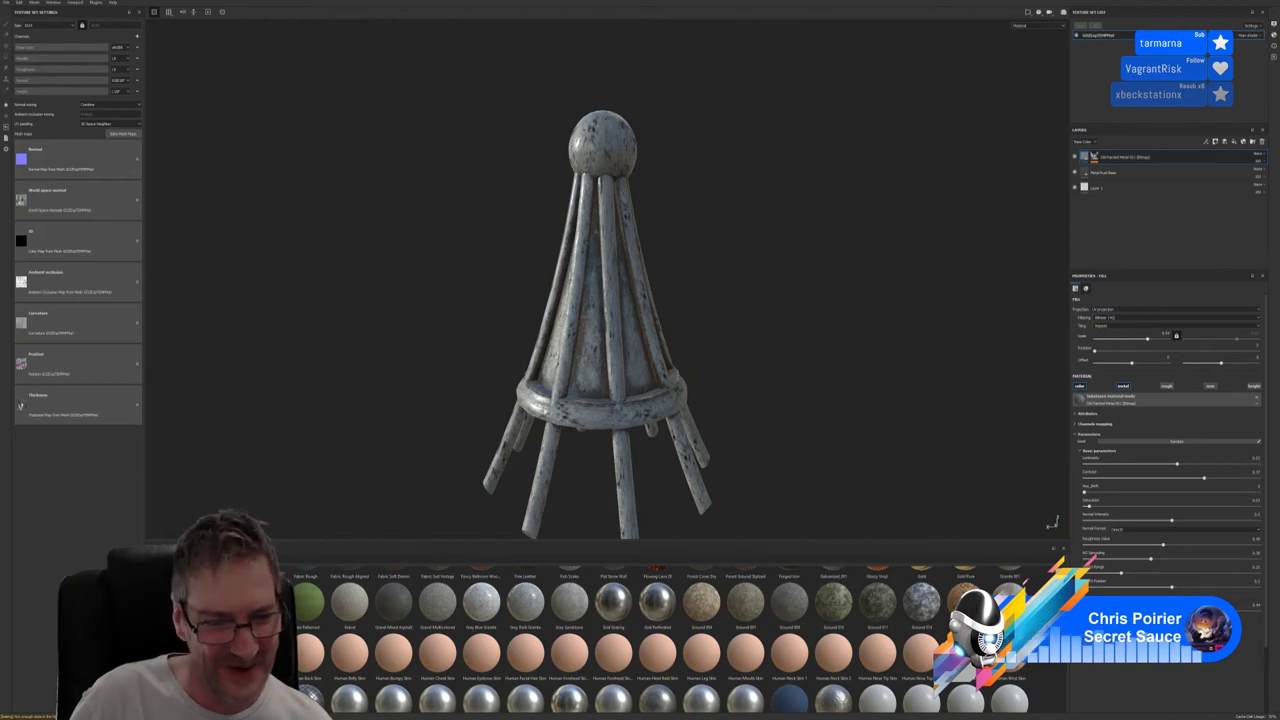
pyautogui.scroll(-2, 660, 640)
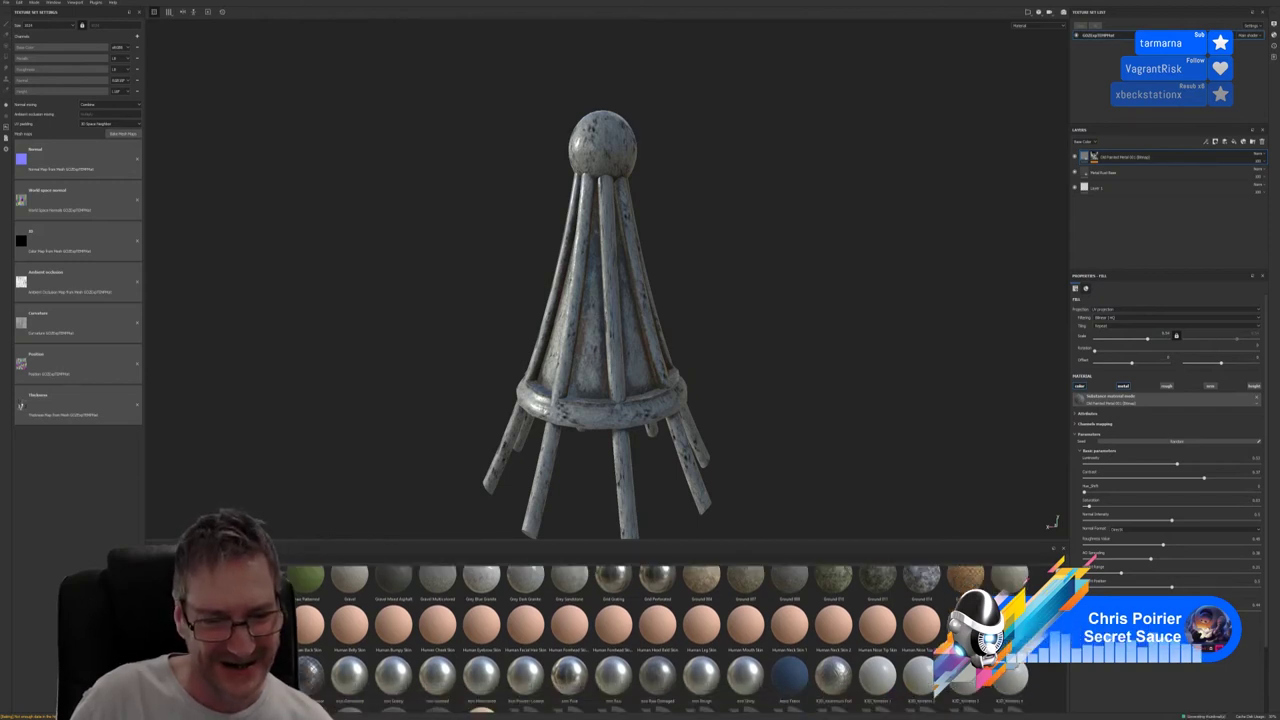
pyautogui.scroll(-2, 675, 640)
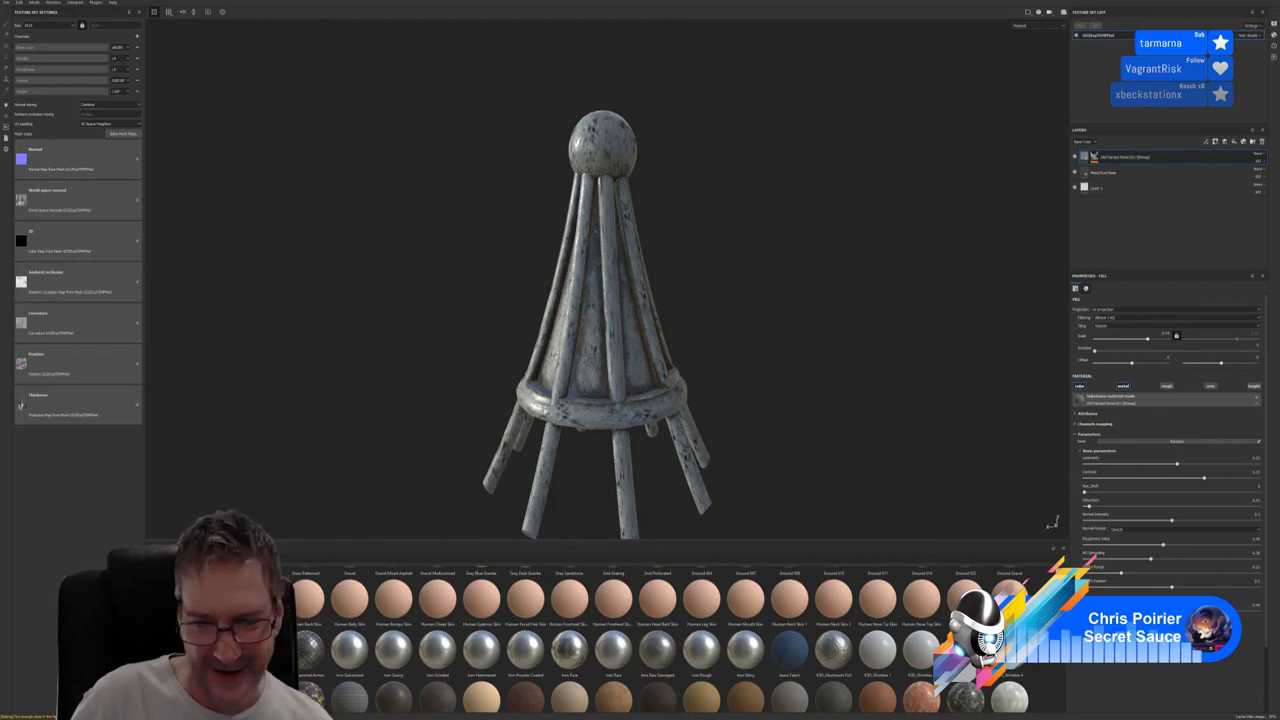
pyautogui.scroll(-1, 675, 640)
pyautogui.scroll(-1, 675, 640)
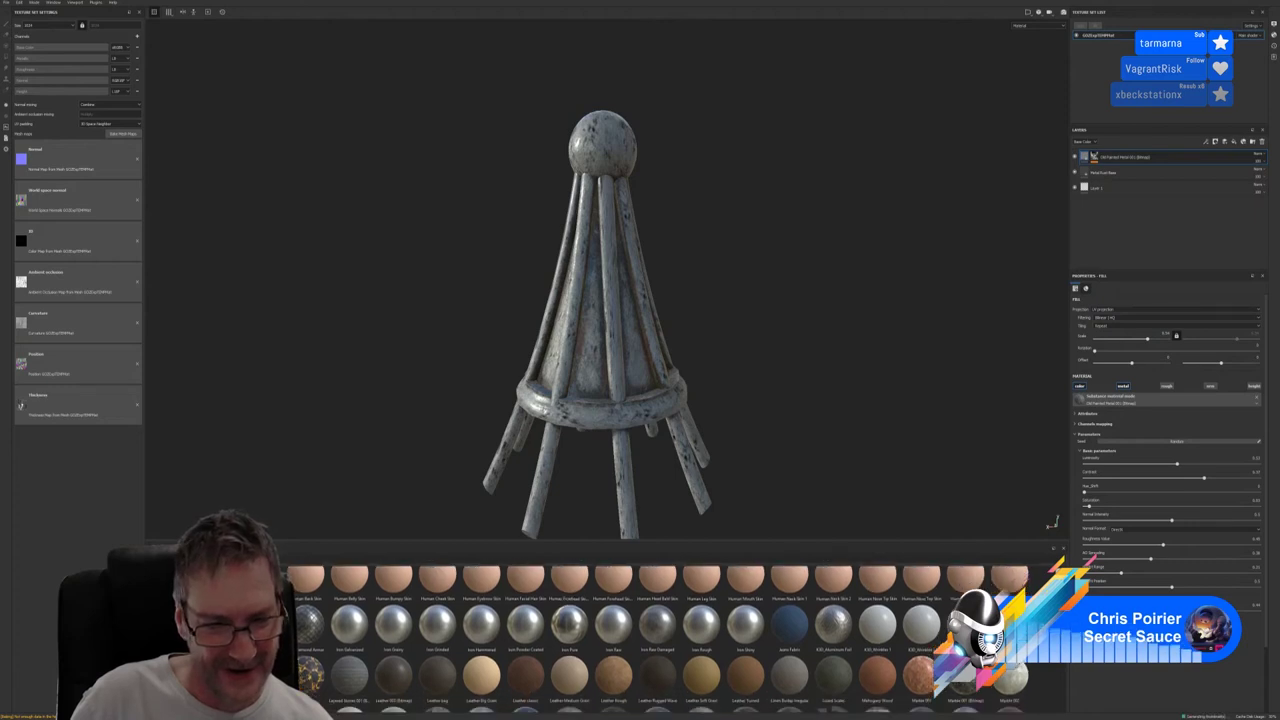
pyautogui.scroll(-1, 675, 640)
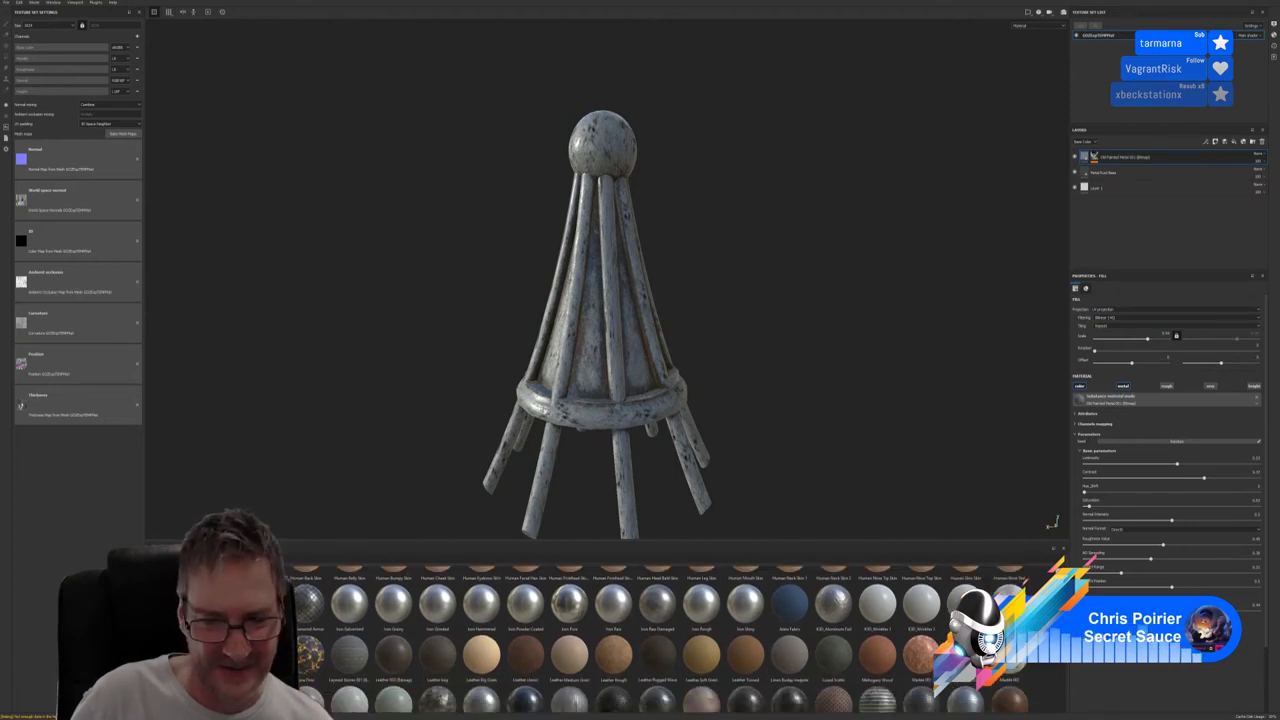
pyautogui.scroll(-1, 675, 640)
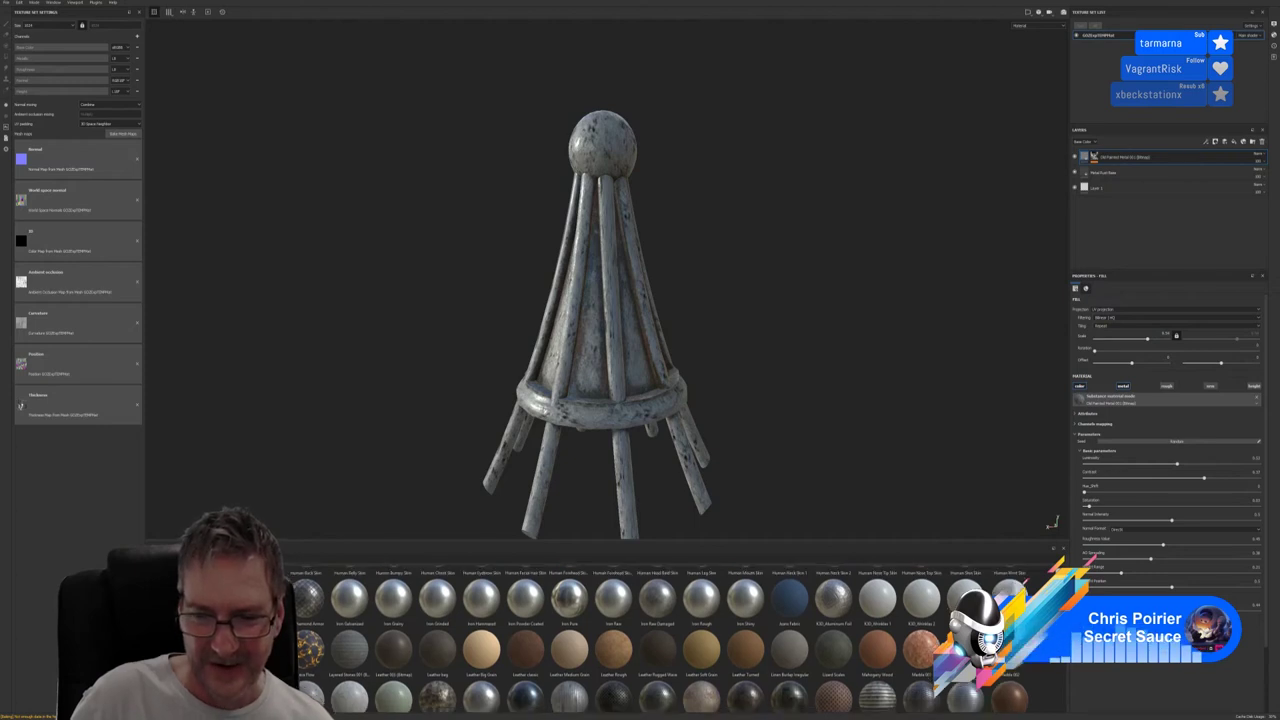
pyautogui.scroll(-2, 675, 640)
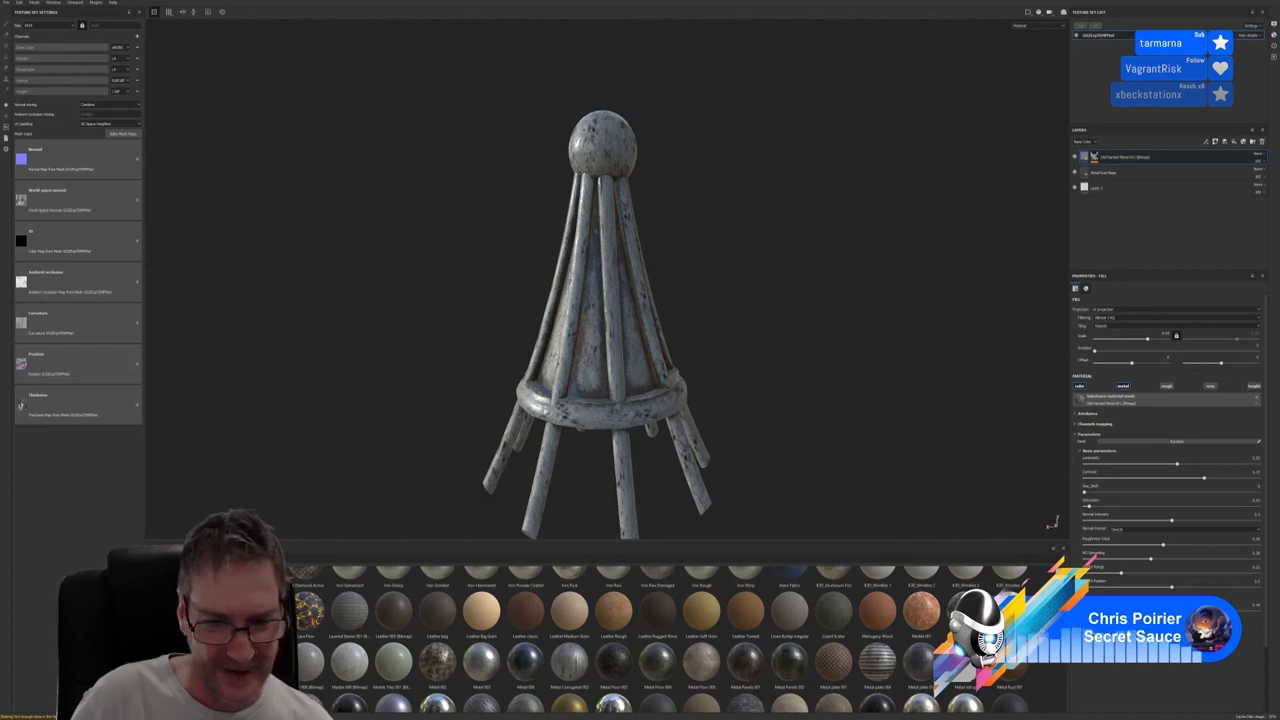
pyautogui.scroll(-1, 674, 639)
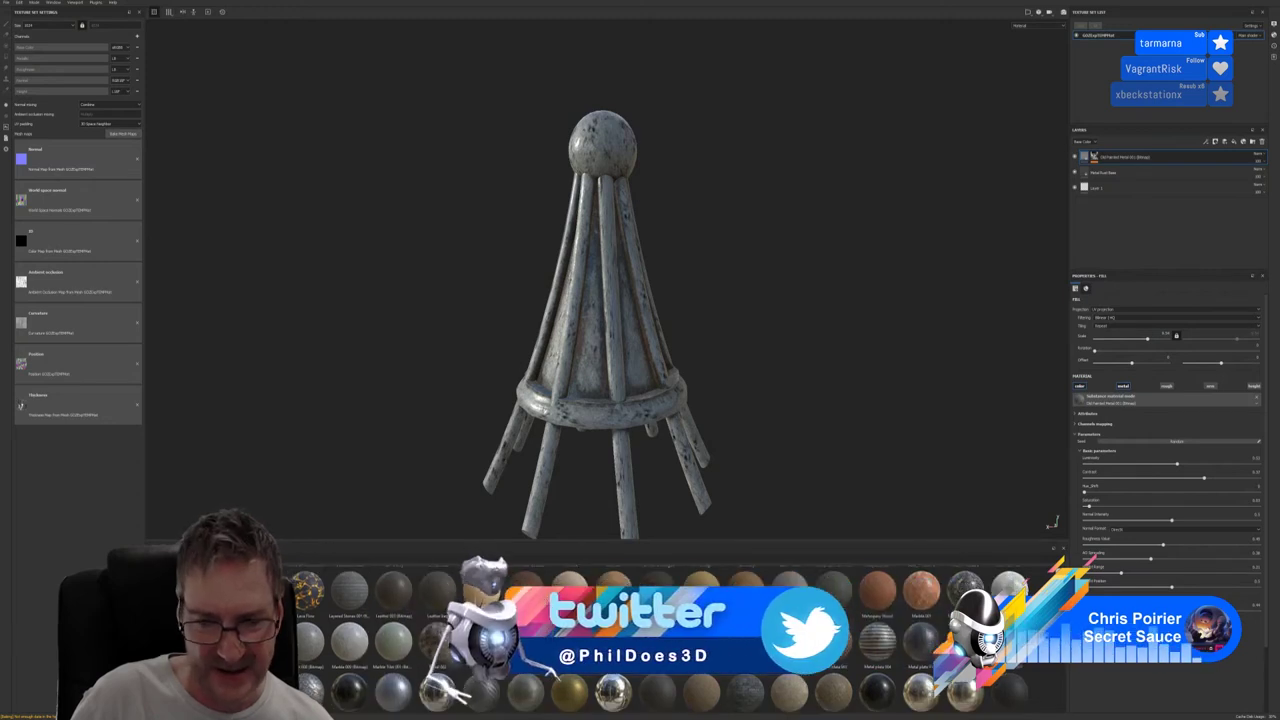
pyautogui.scroll(-3, 660, 640)
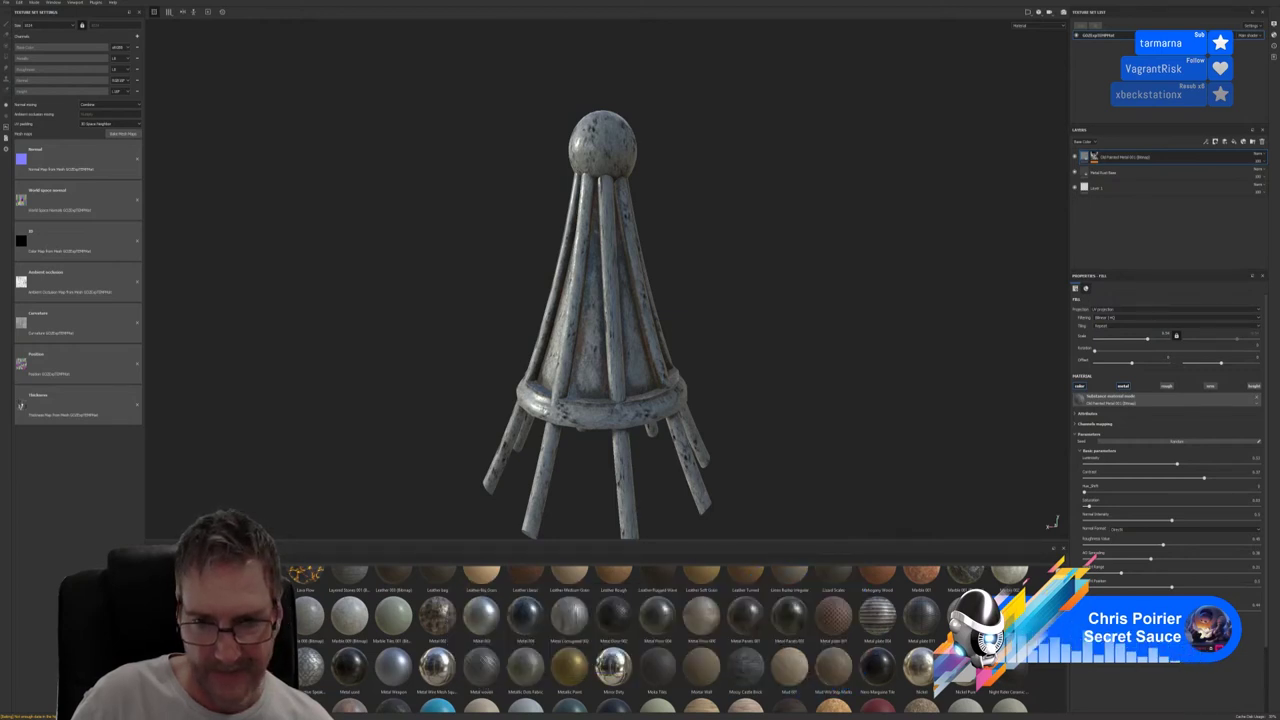
pyautogui.scroll(-1, 660, 640)
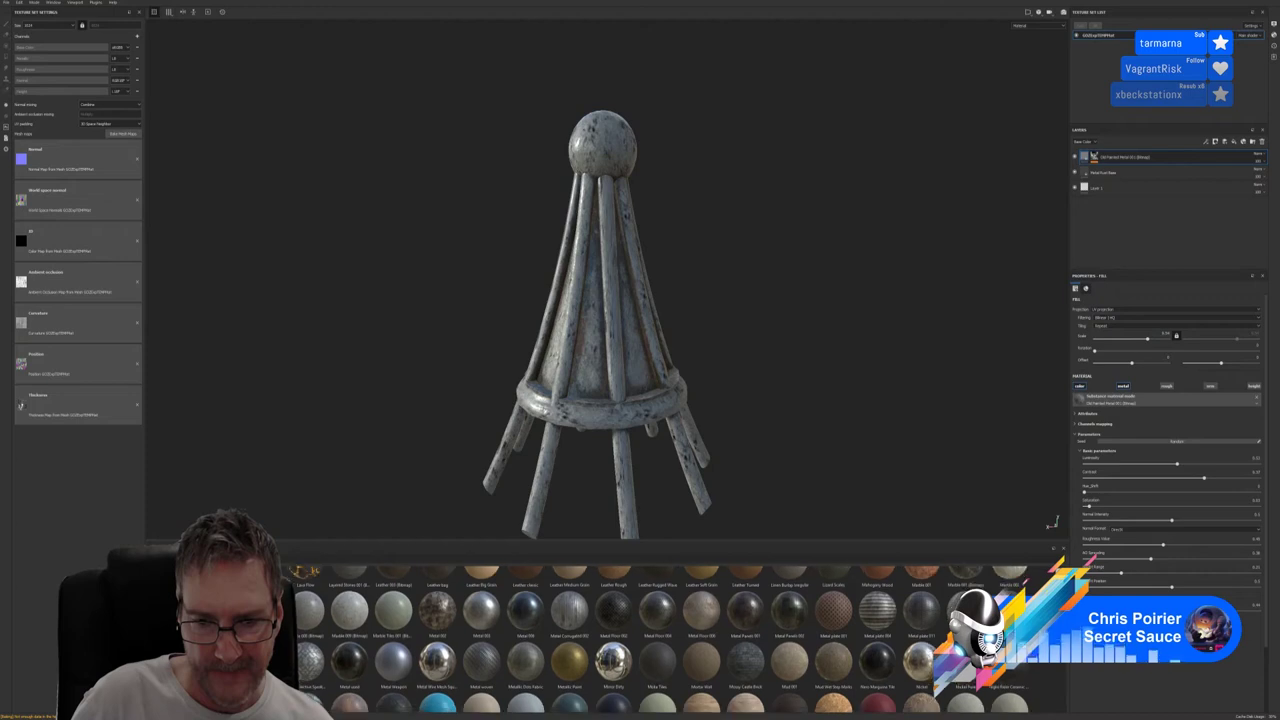
pyautogui.scroll(-1, 660, 640)
pyautogui.scroll(-1, 660, 640)
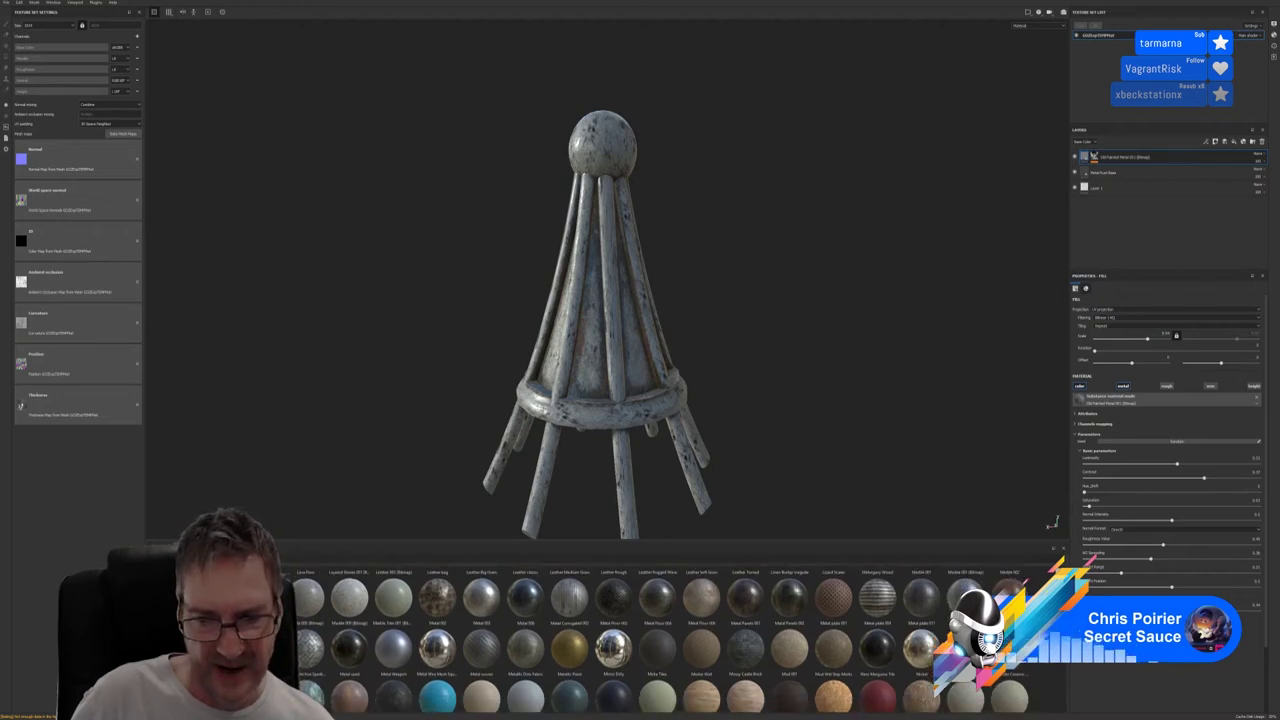
pyautogui.scroll(-1, 660, 640)
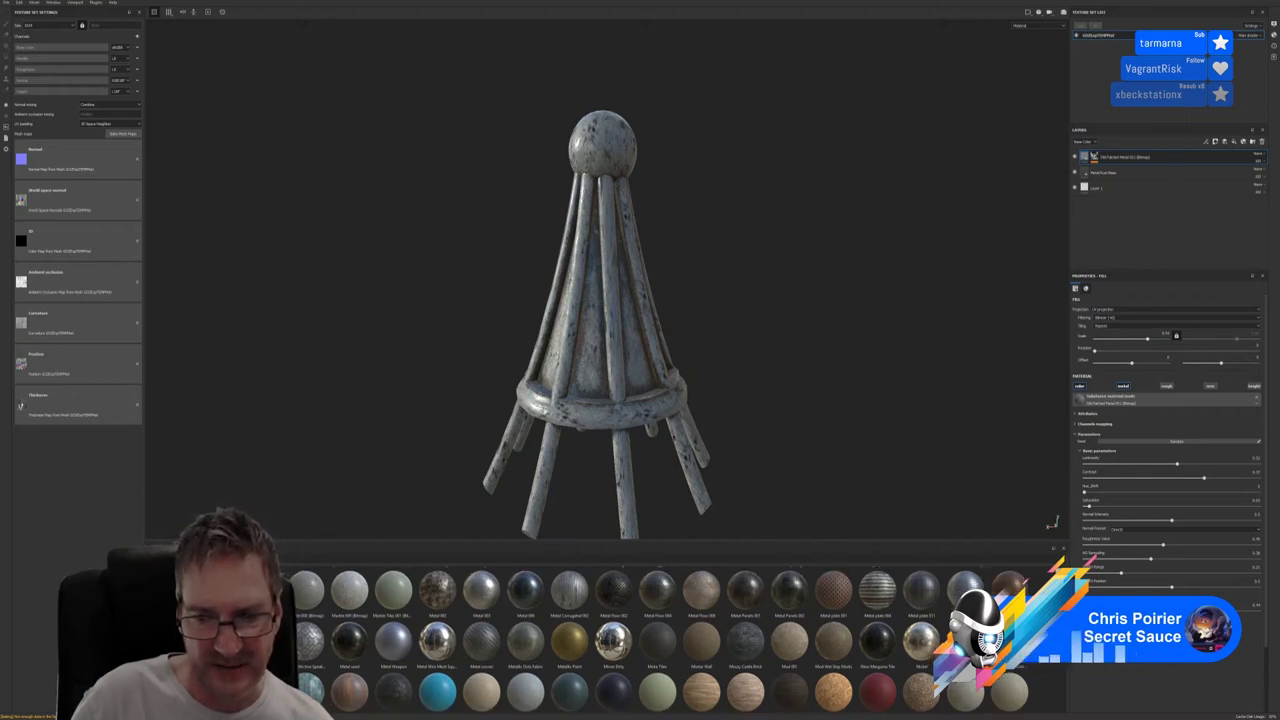
pyautogui.scroll(-1, 660, 640)
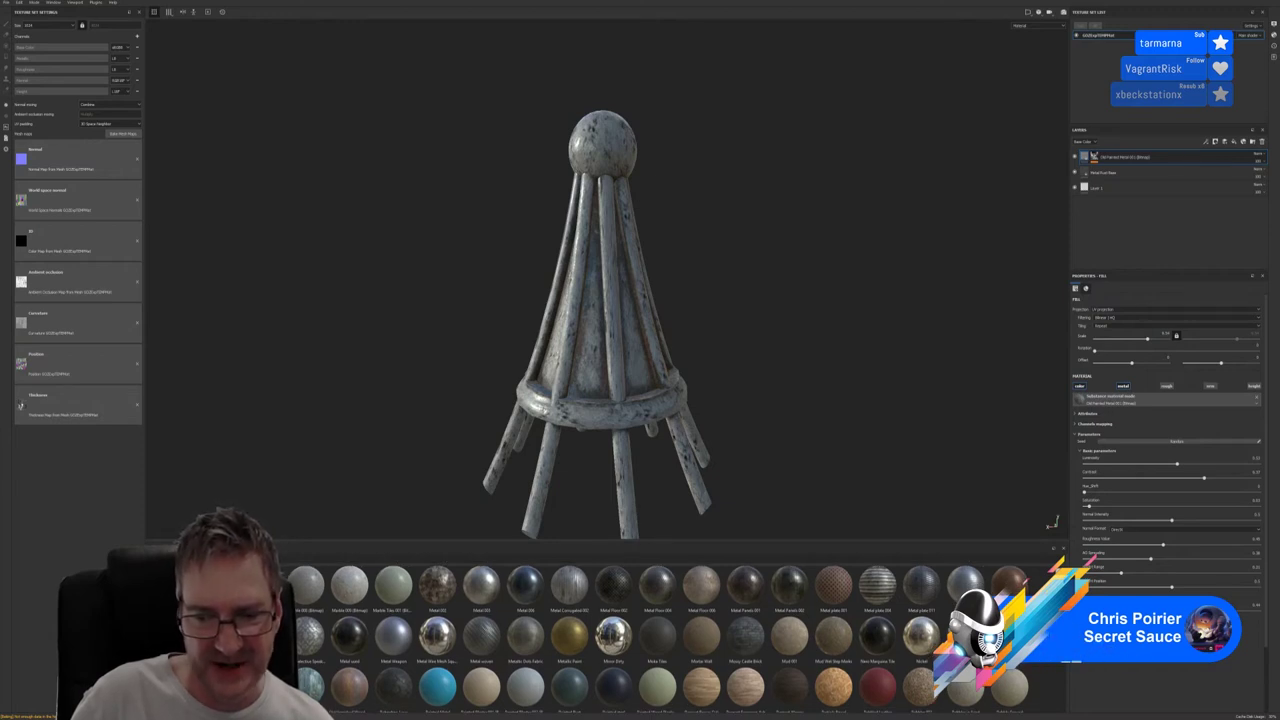
pyautogui.scroll(-2, 660, 640)
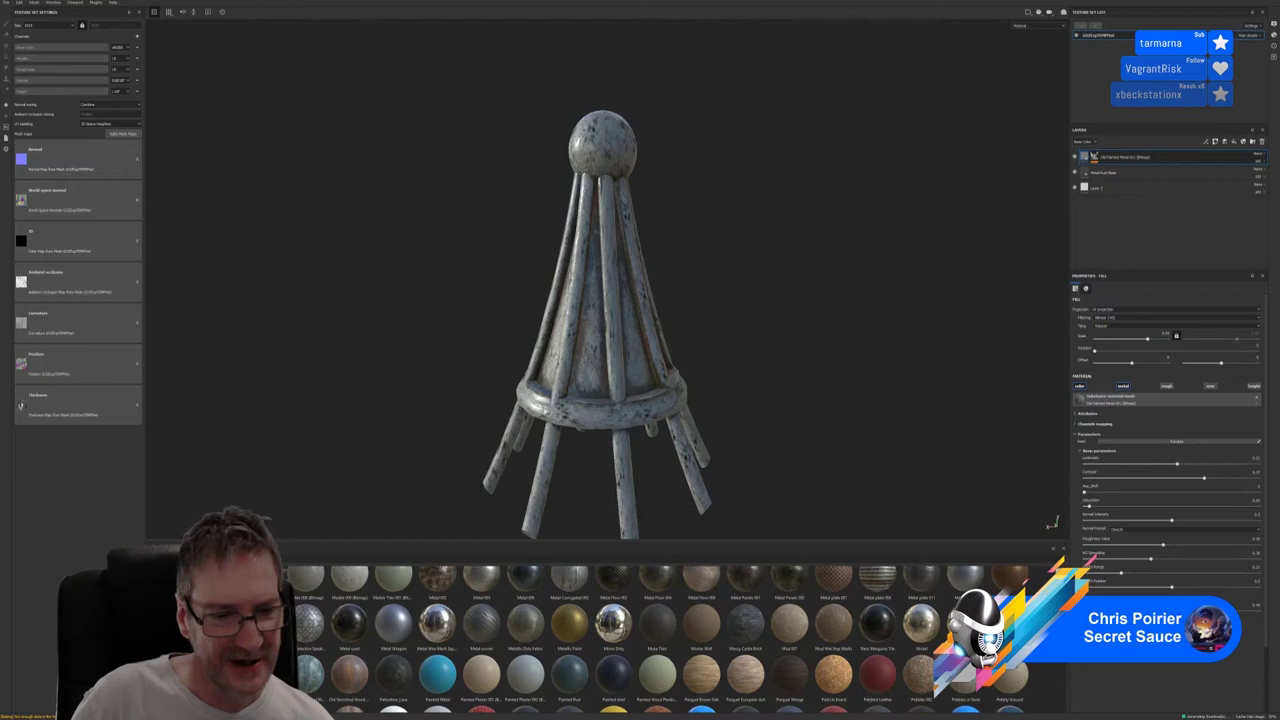
pyautogui.scroll(-3, 660, 640)
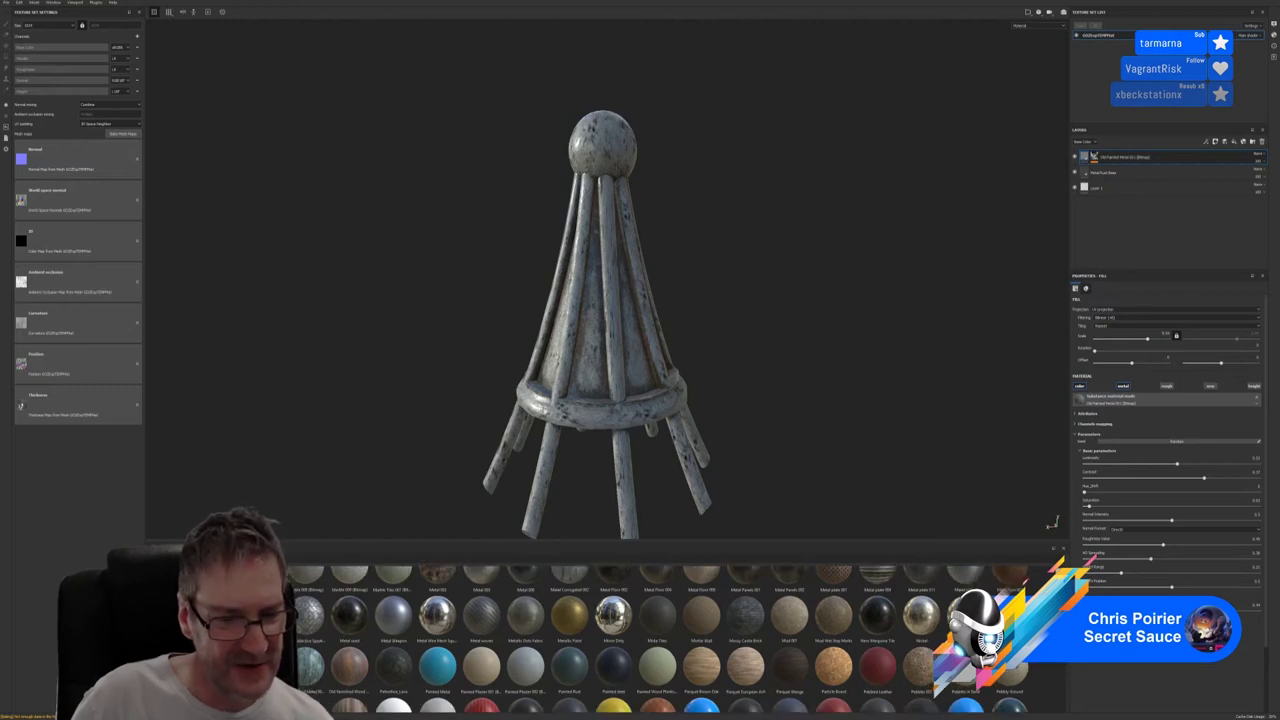
pyautogui.scroll(-3, 670, 640)
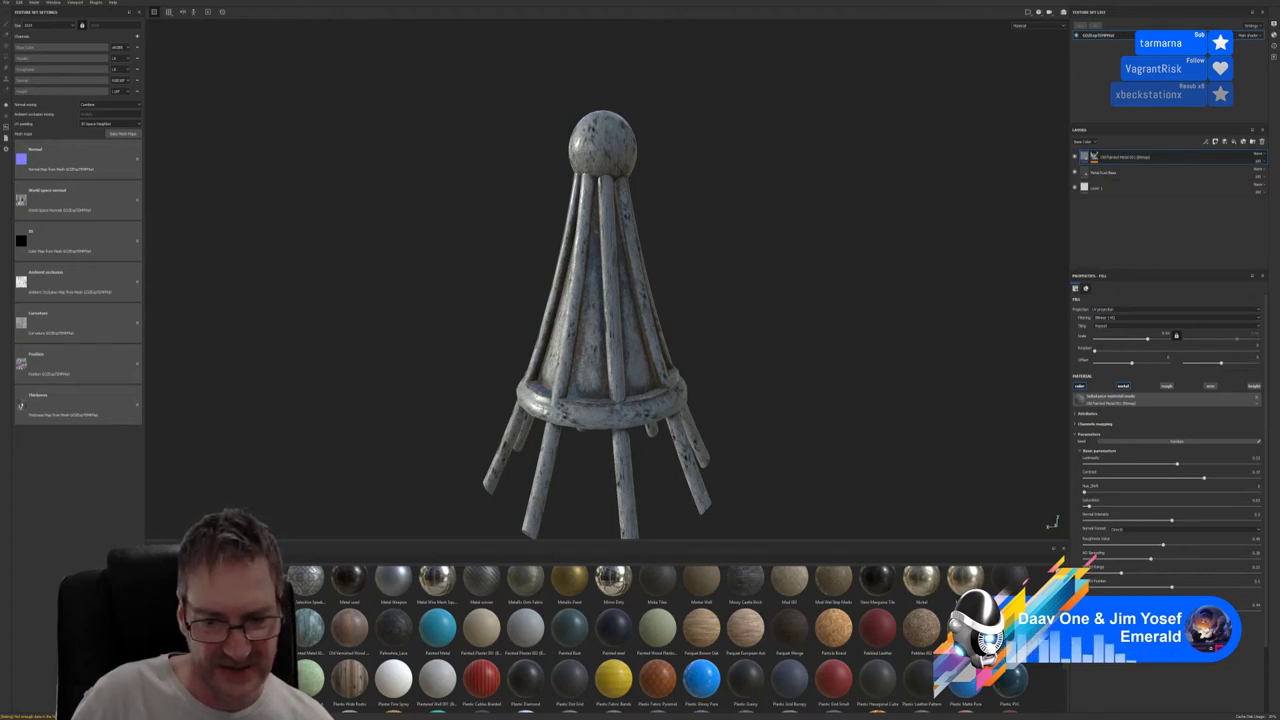
pyautogui.scroll(-1, 670, 640)
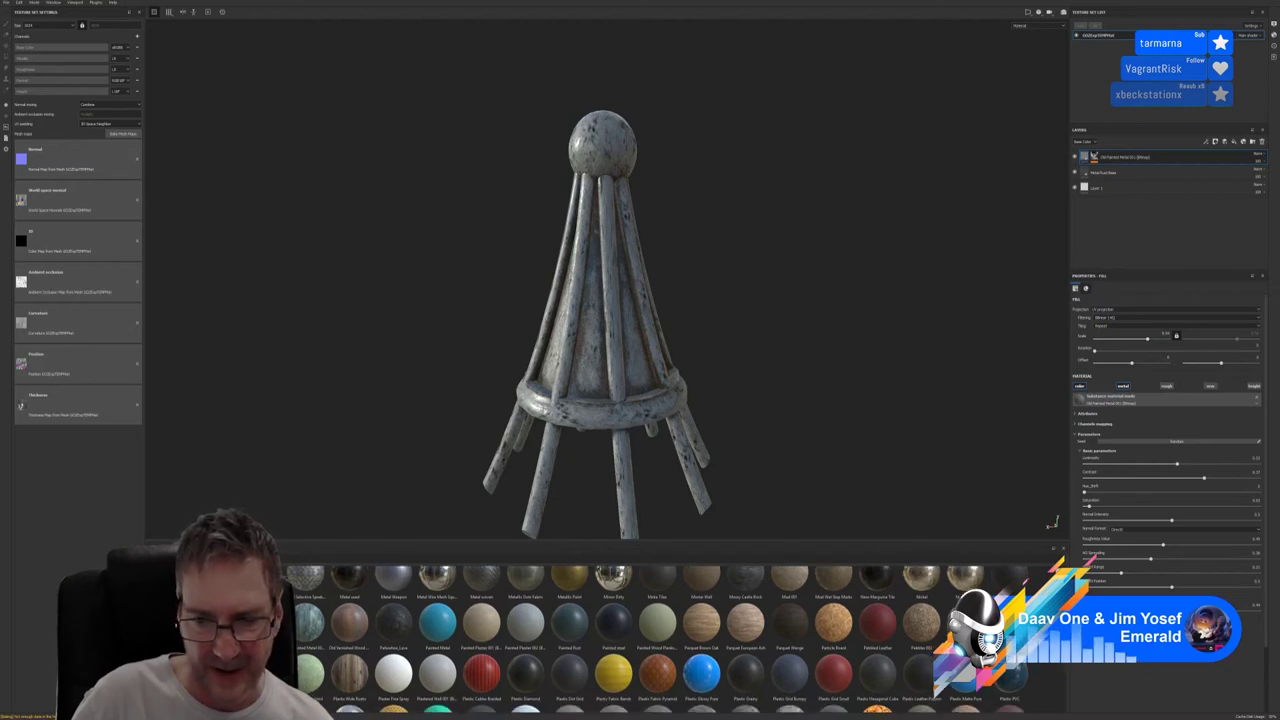
pyautogui.scroll(-2, 670, 640)
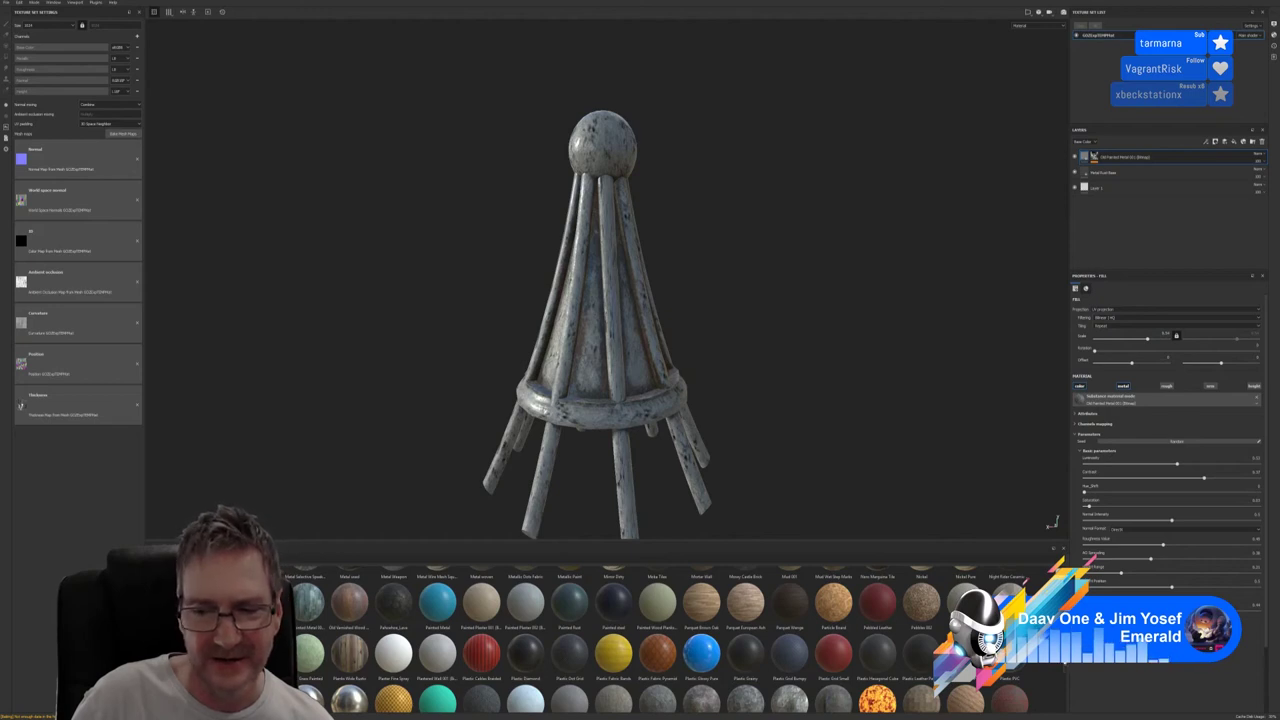
pyautogui.scroll(-1, 660, 640)
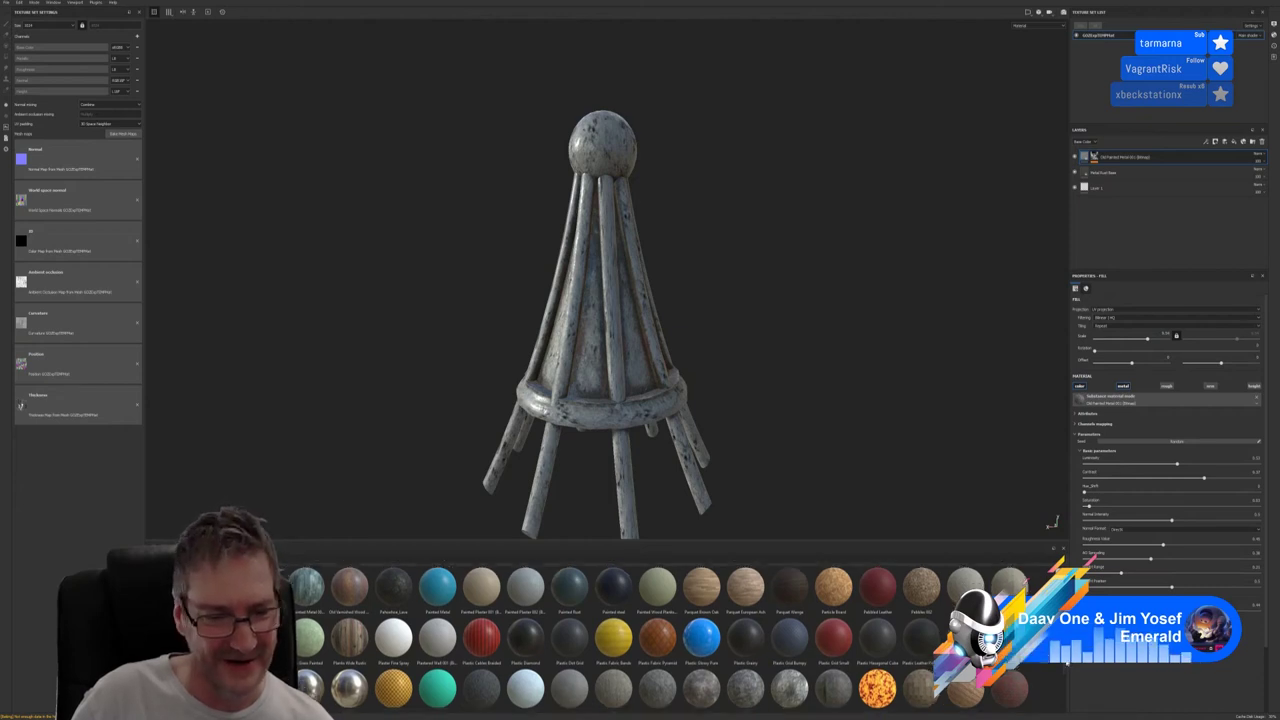
pyautogui.scroll(-1, 675, 637)
pyautogui.scroll(-1, 1061, 668)
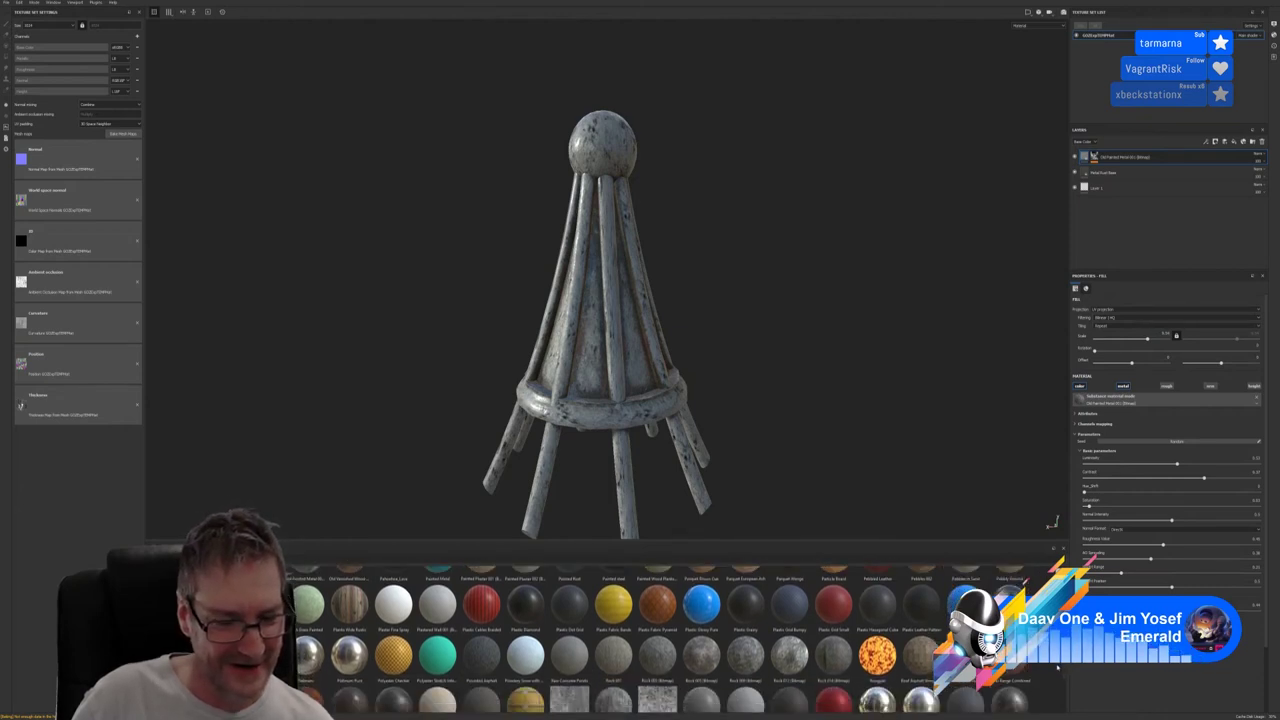
pyautogui.scroll(1, 1061, 668)
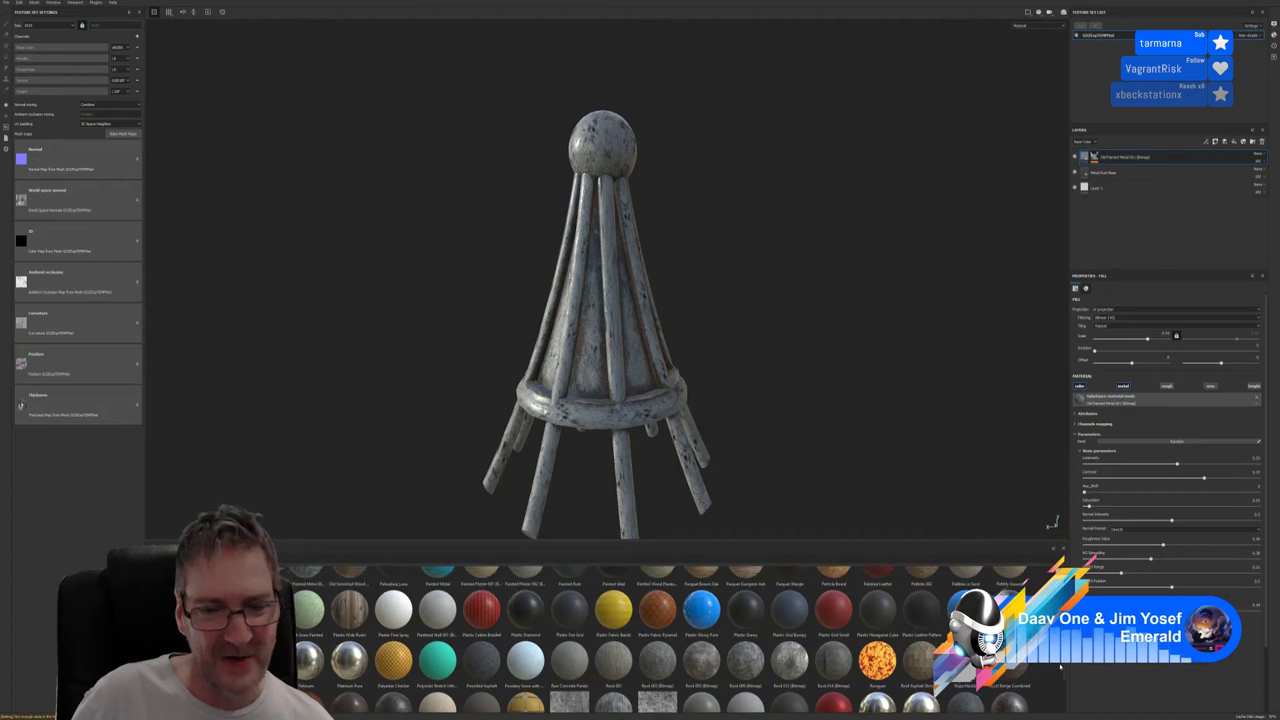
pyautogui.scroll(-1, 1058, 667)
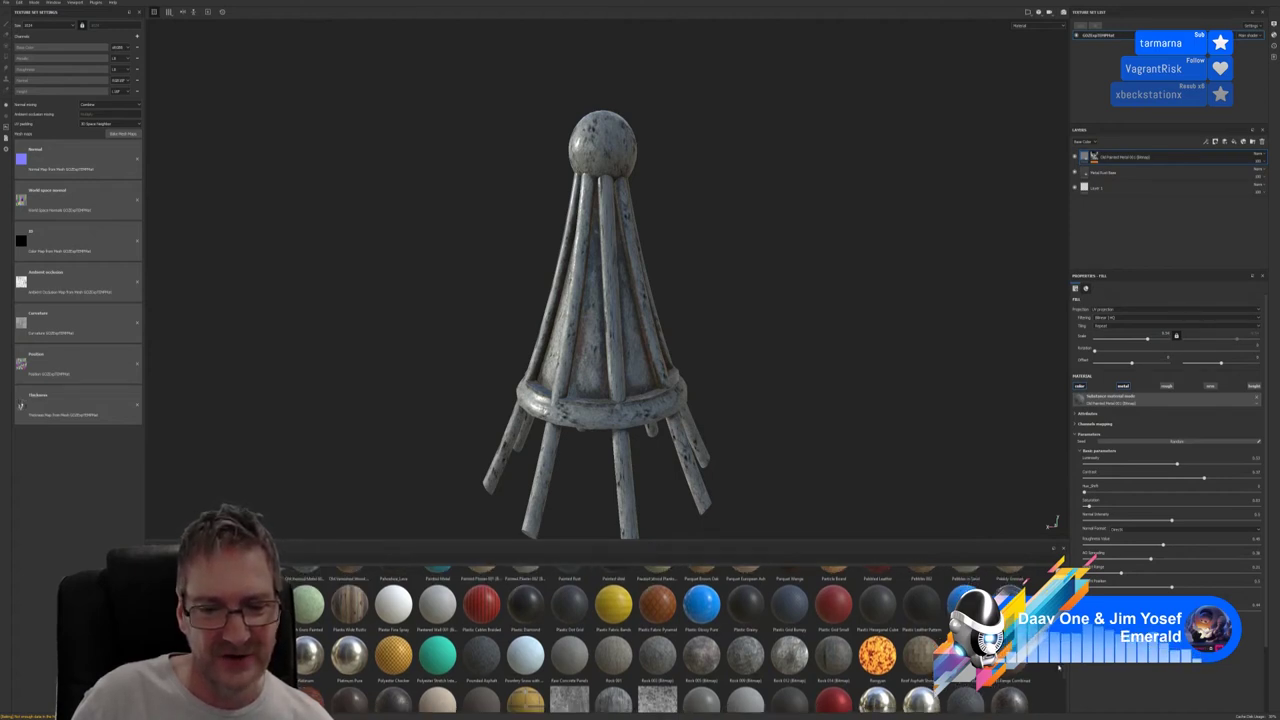
pyautogui.scroll(1, 1060, 668)
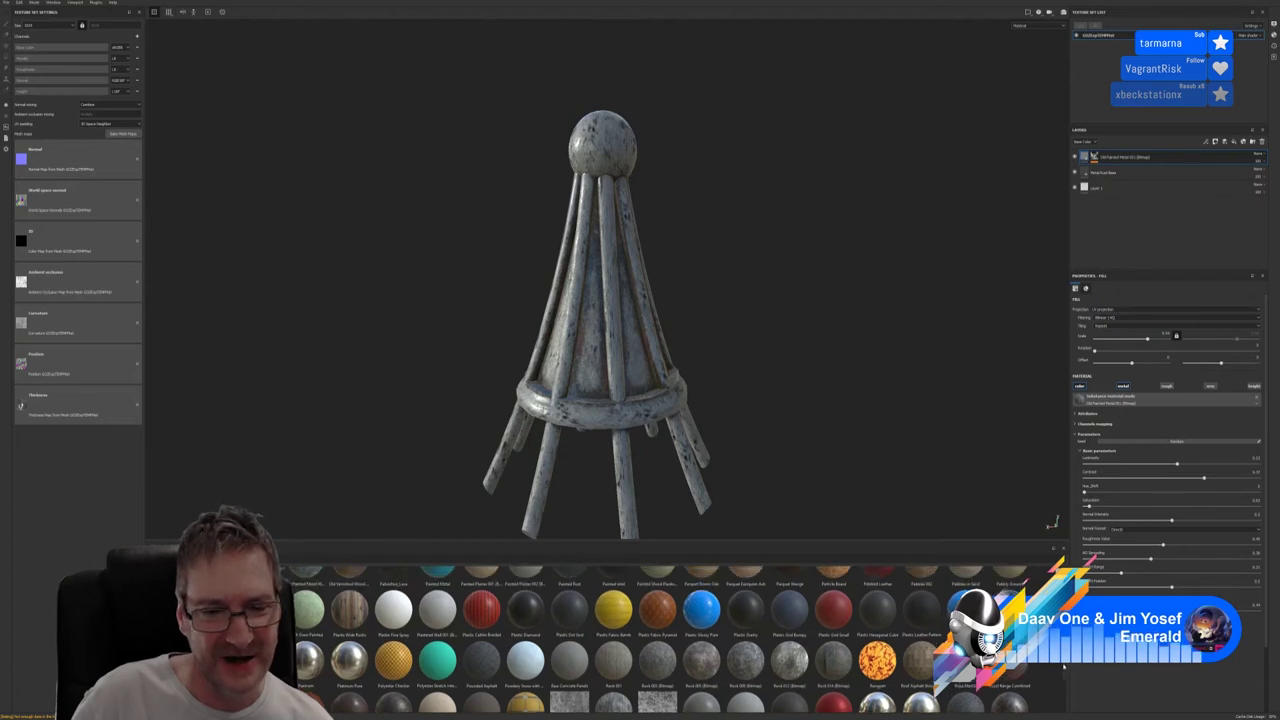
pyautogui.scroll(-1, 1063, 668)
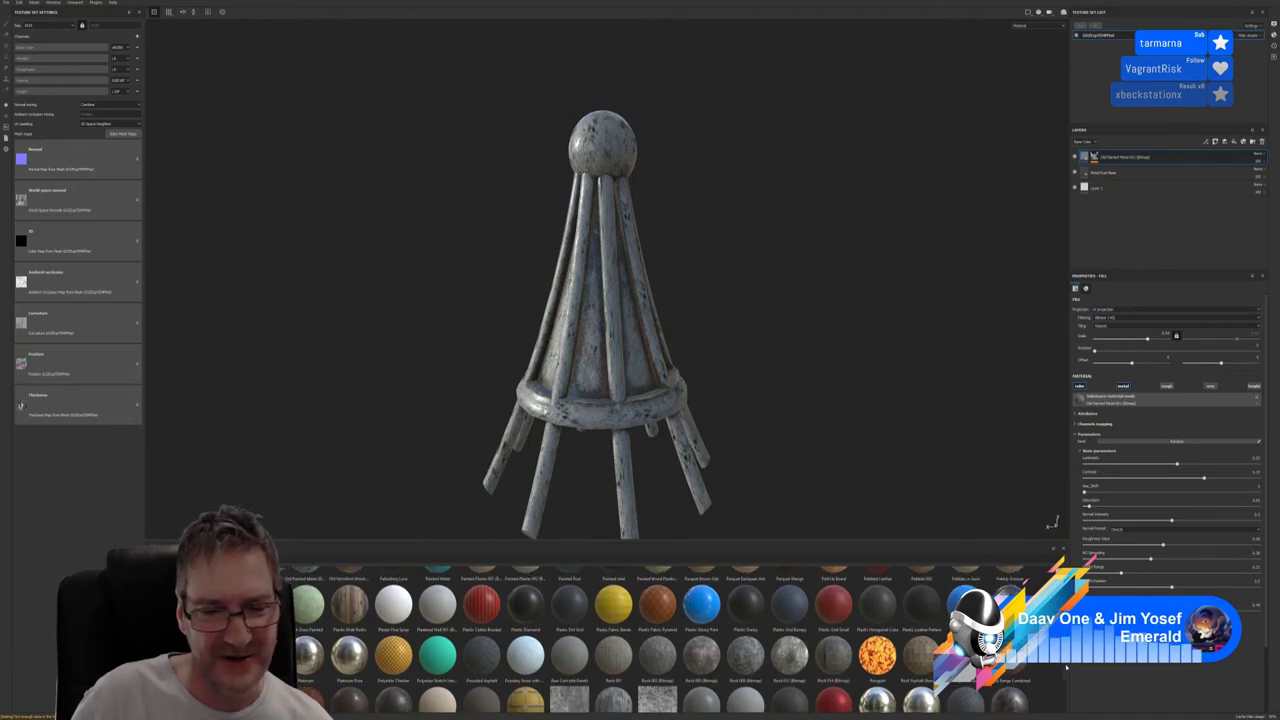
pyautogui.scroll(-2, 1068, 667)
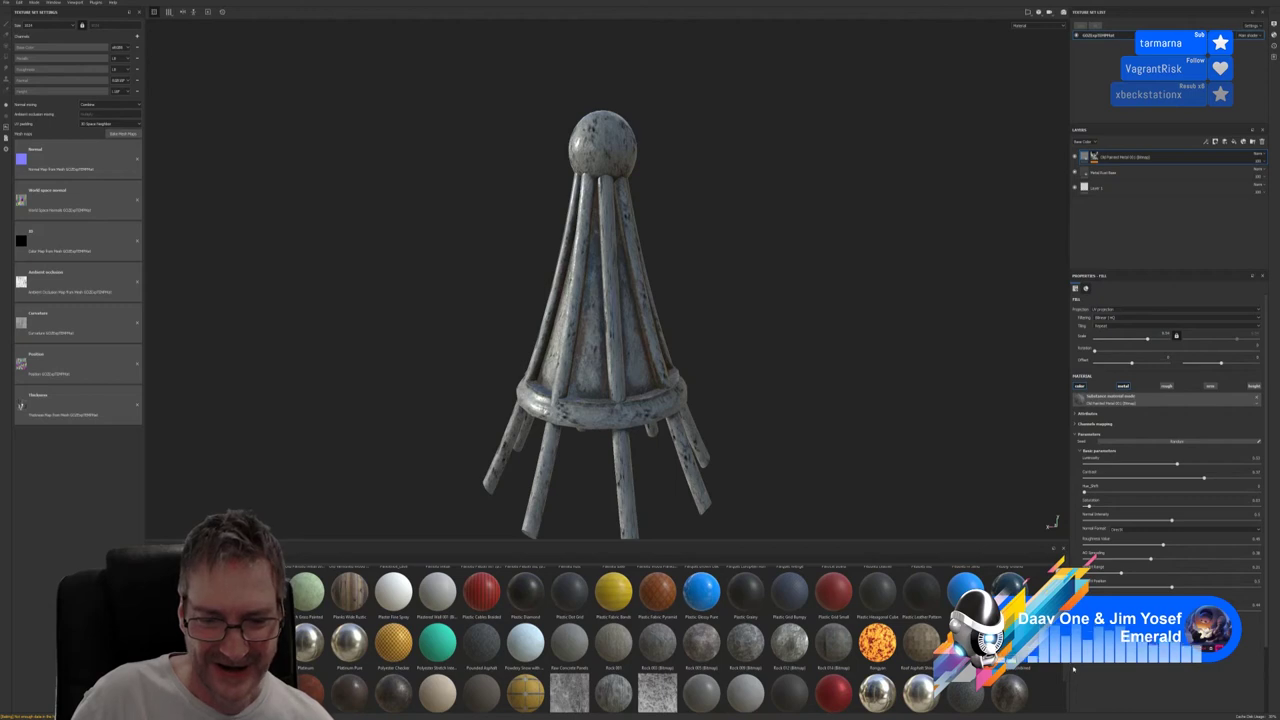
pyautogui.scroll(-4, 1075, 670)
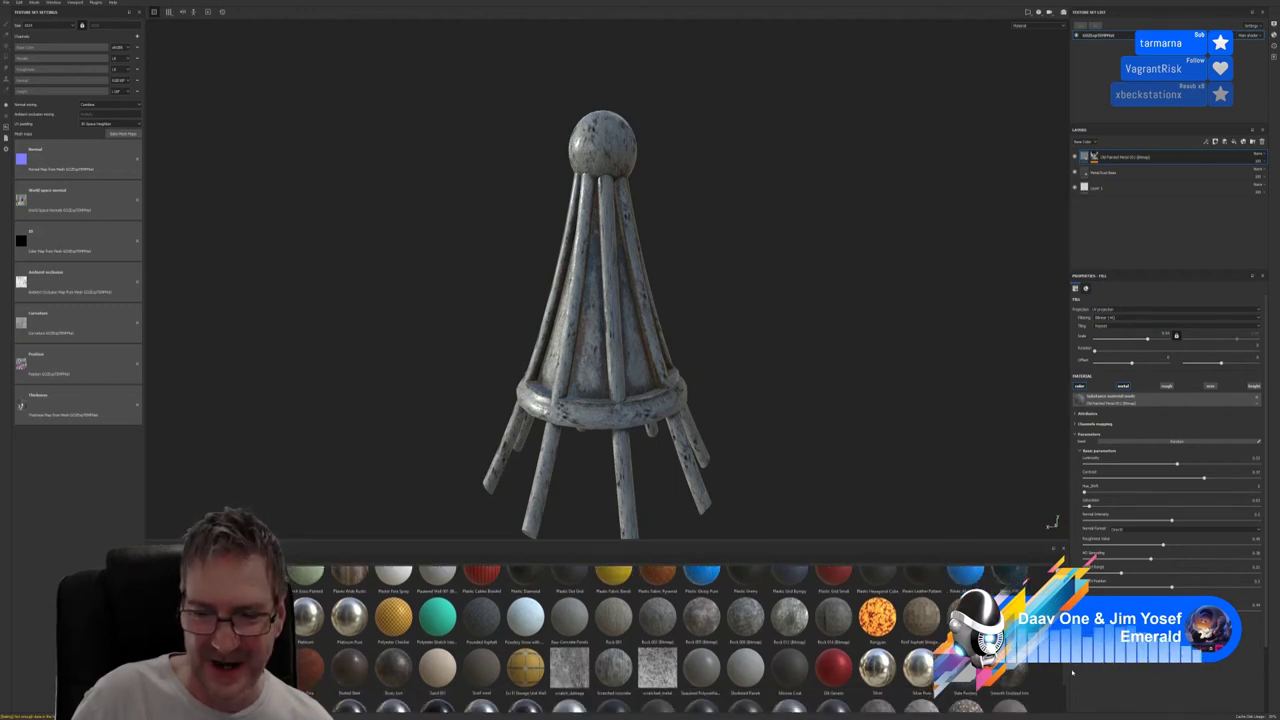
pyautogui.scroll(-4, 1072, 672)
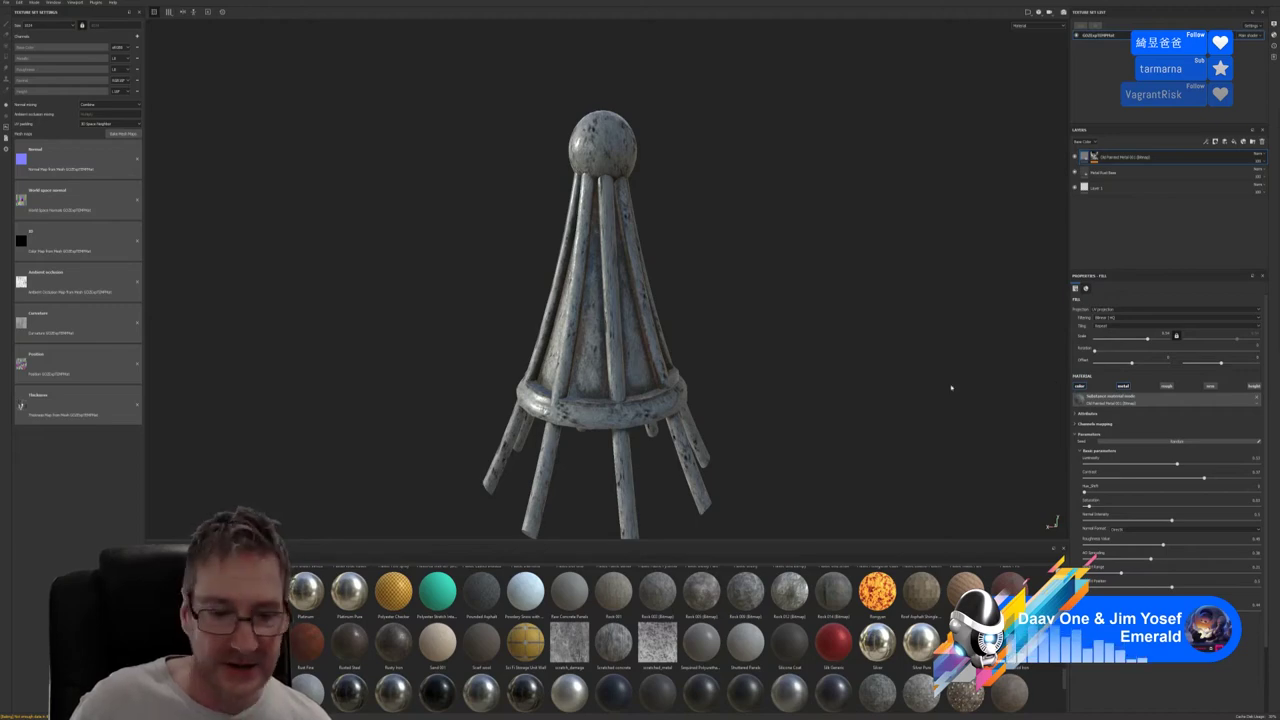
# Switch to the Chrome reference browser and dismiss the address-bar suggestions
pyautogui.hotkey('alt', 'Tab')
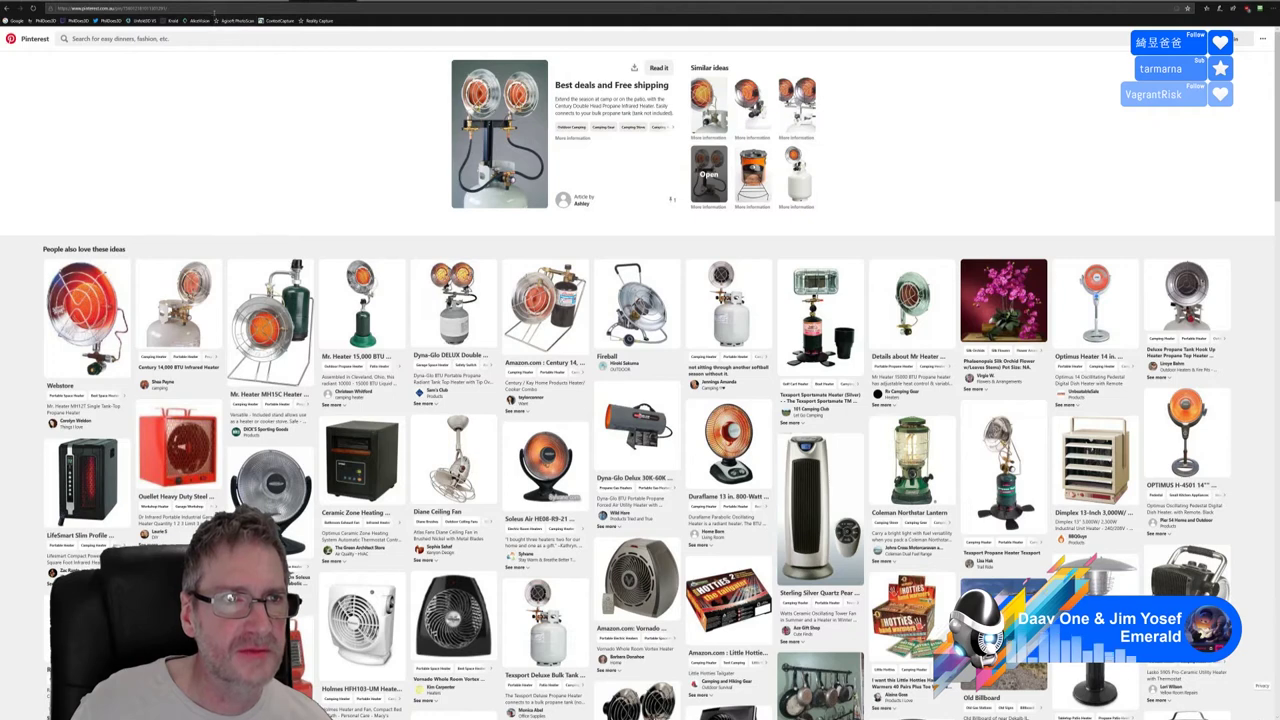
pyautogui.click(203, 8)
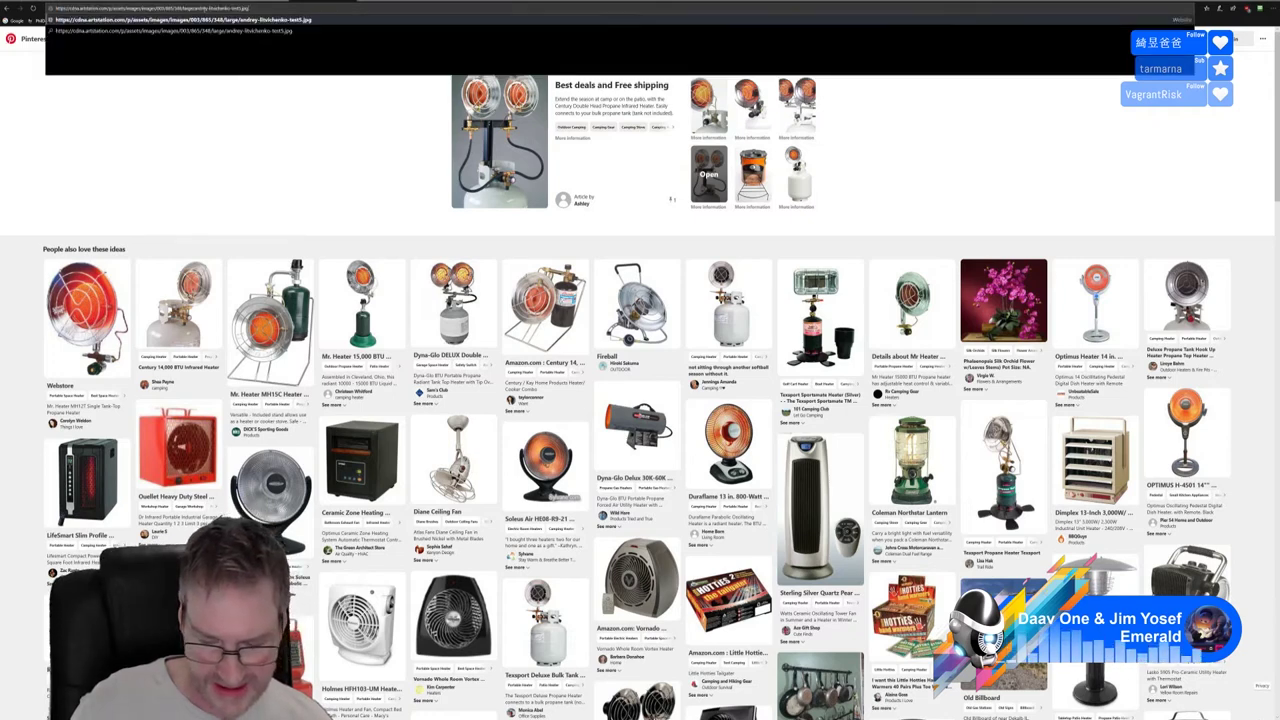
pyautogui.click(253, 83)
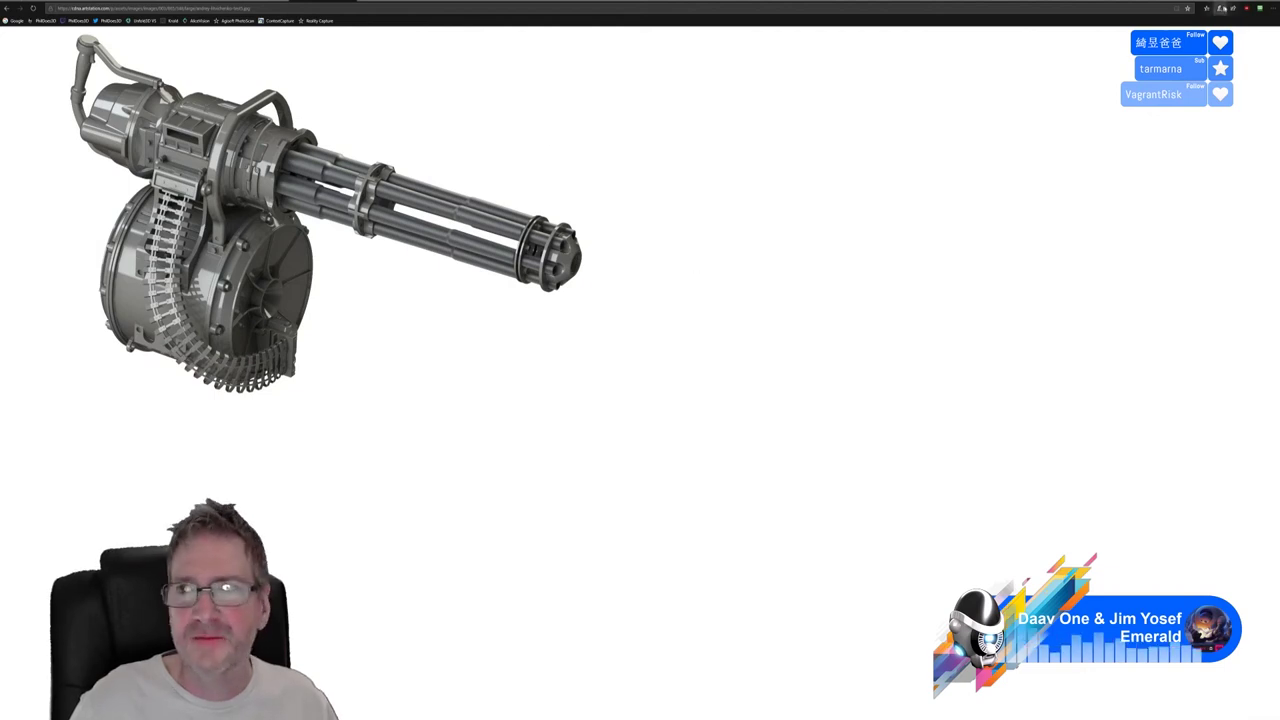
# Load the ArtStation 'Minigun Fallout 4, WIP' project page from its pasted link
pyautogui.click(1243, 7)
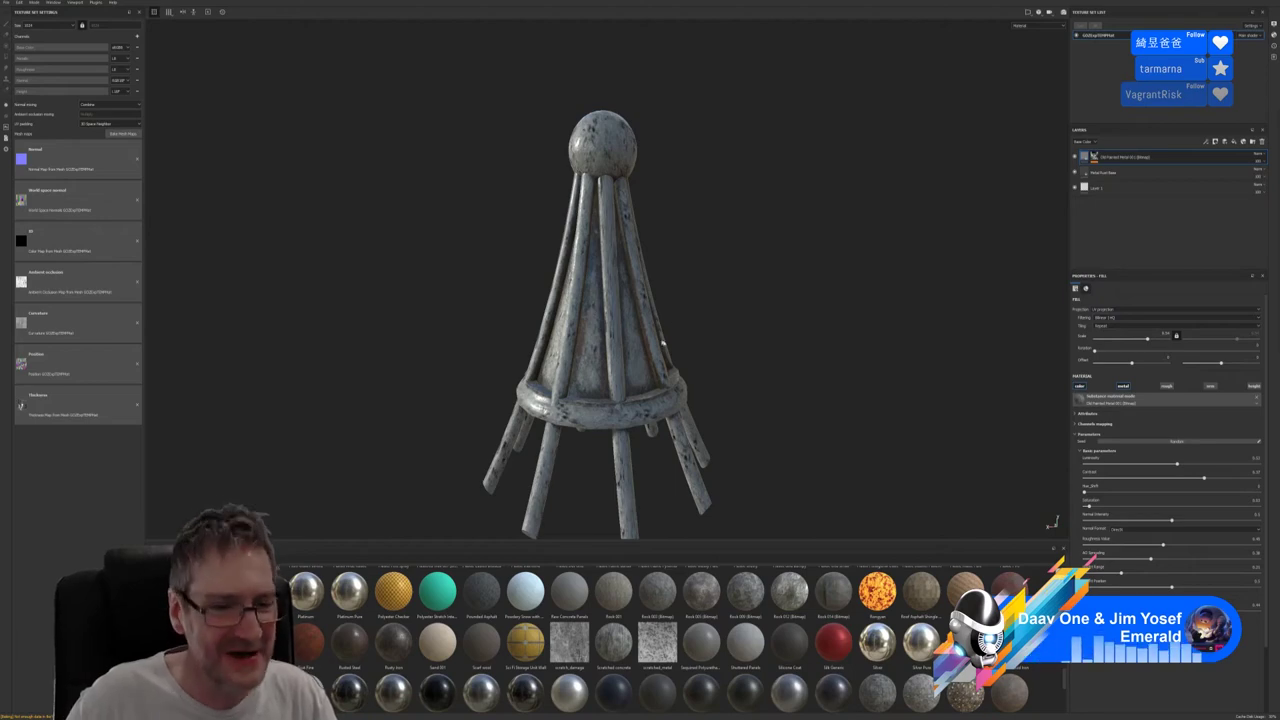
pyautogui.hotkey('alt', 'Tab')
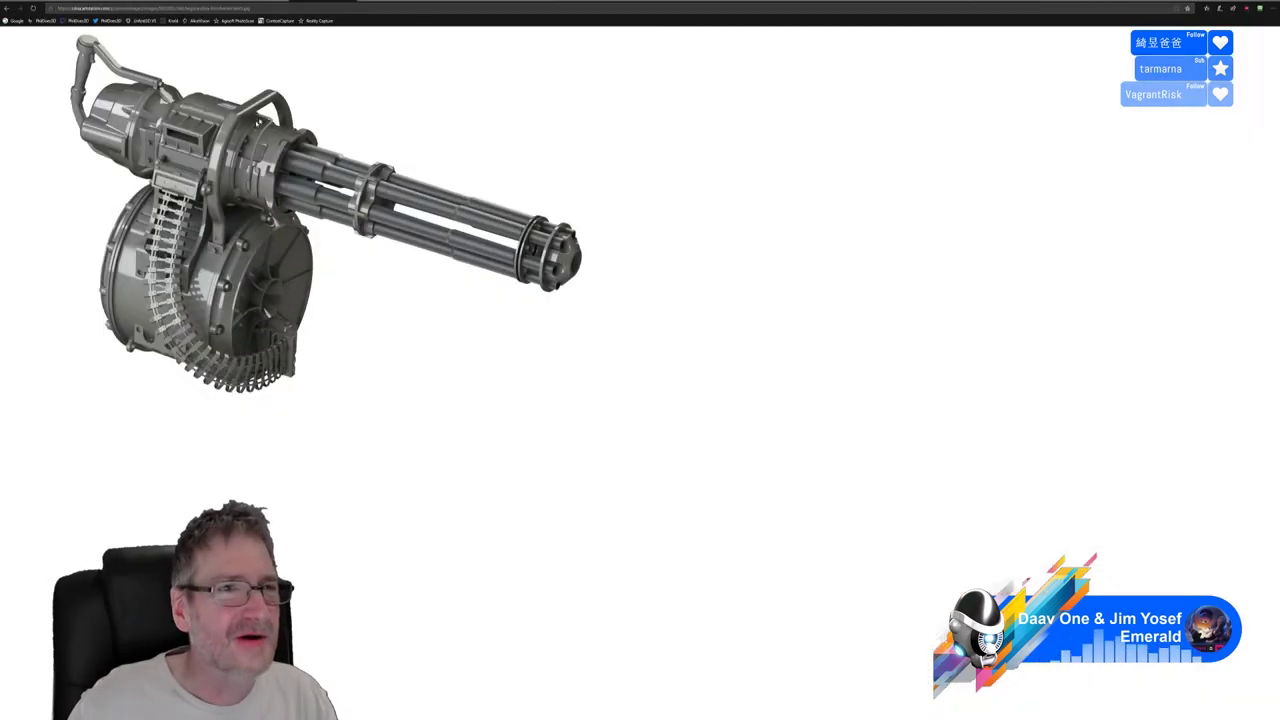
pyautogui.hotkey('ctrl', 'l')
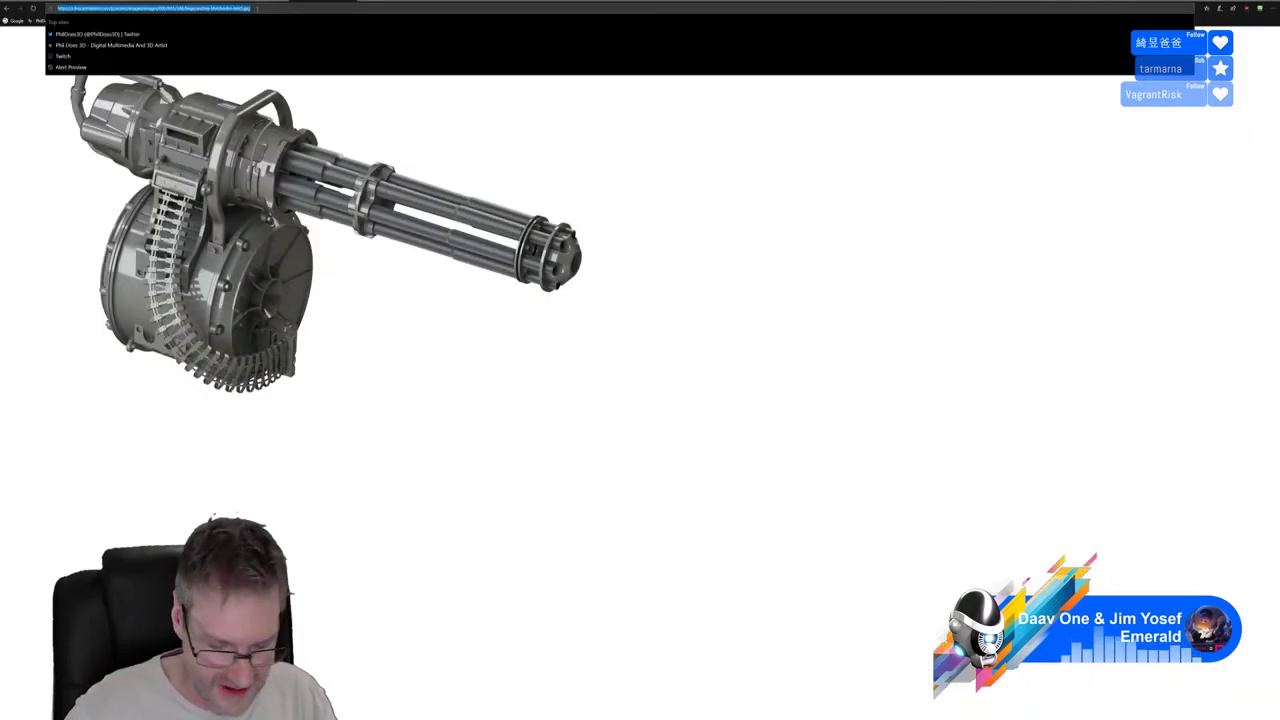
pyautogui.hotkey('ctrl', 'v')
pyautogui.press('Return')
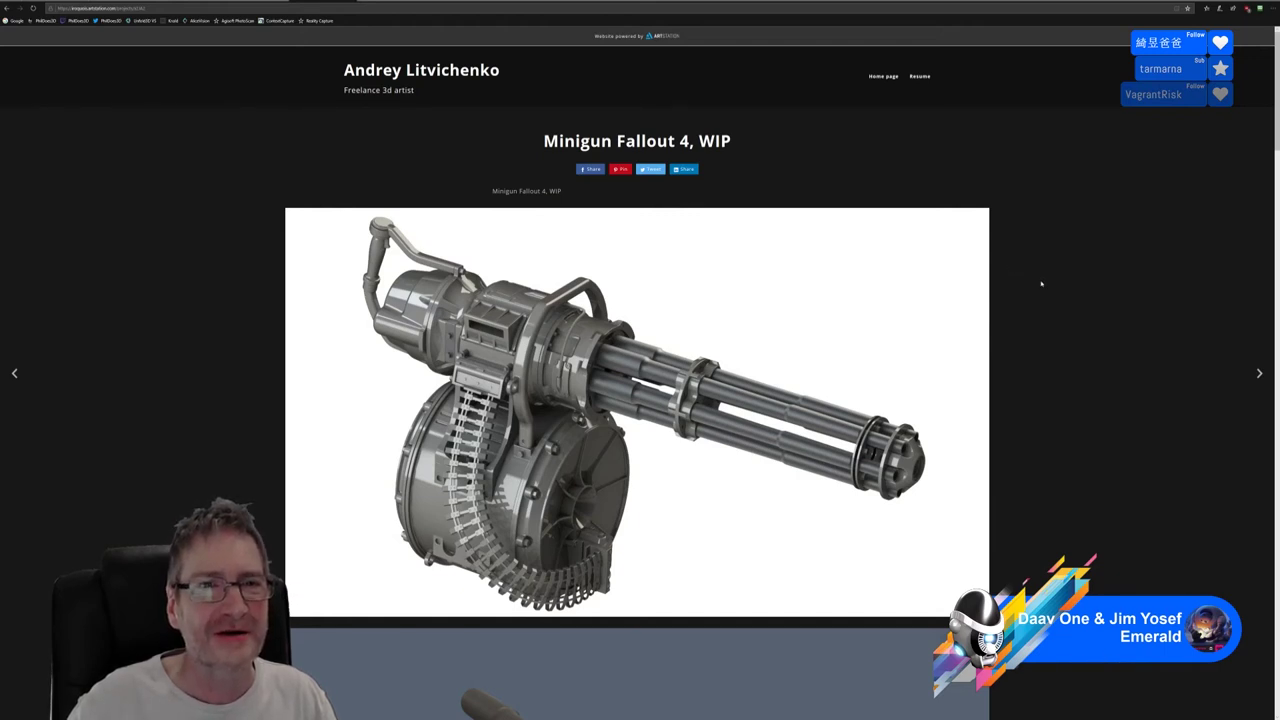
# Scroll through the minigun's rusty part renders and wireframes, then back to the top
pyautogui.scroll(-2, 1041, 284)
pyautogui.scroll(2, 1041, 284)
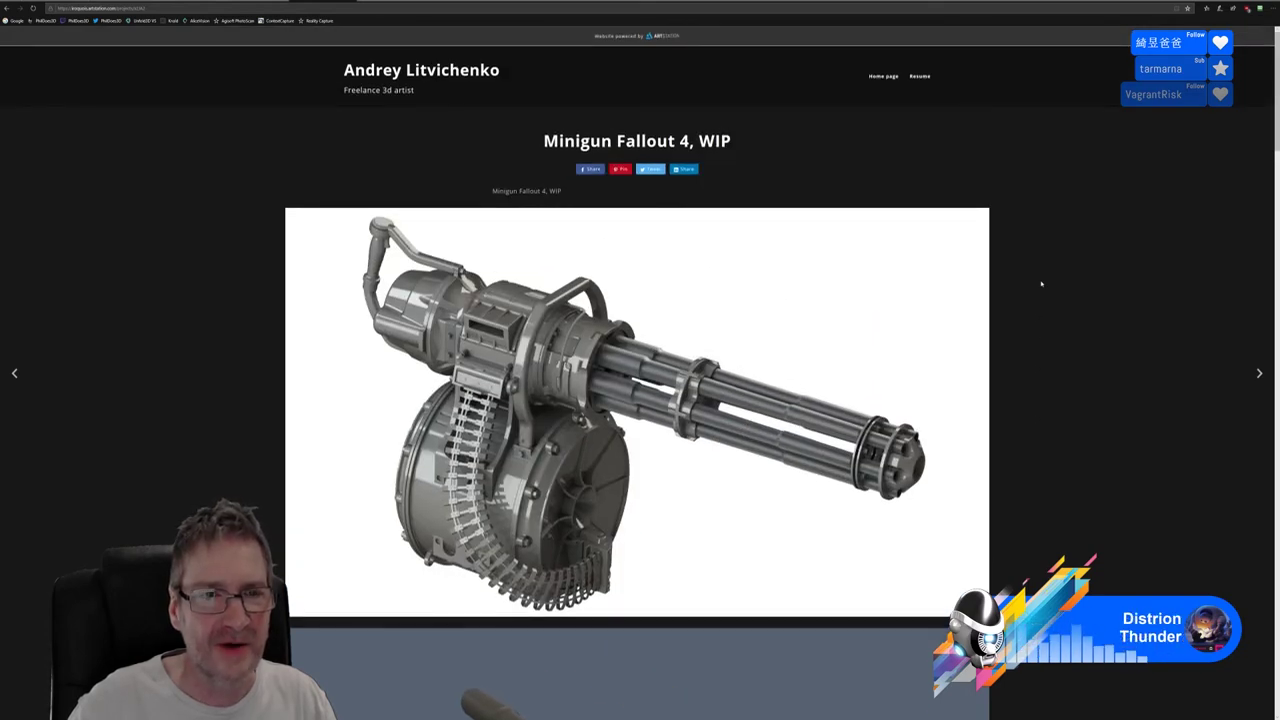
pyautogui.scroll(-8, 1041, 284)
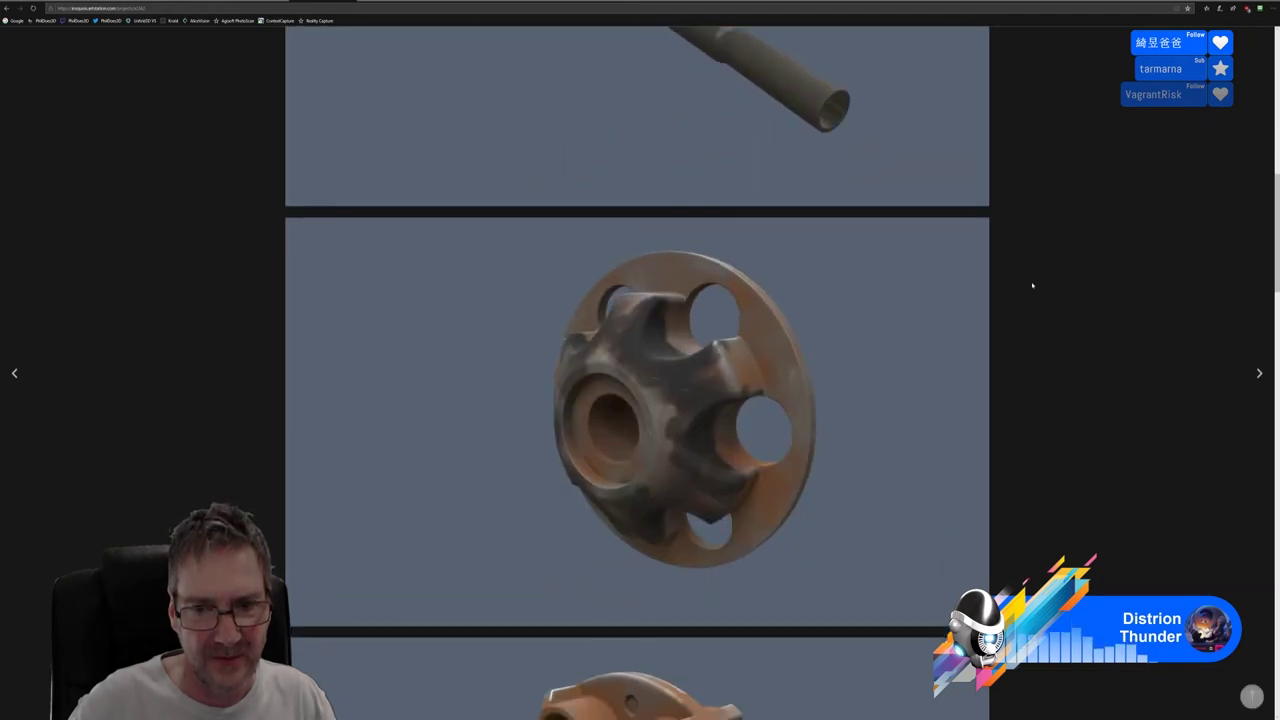
pyautogui.scroll(-2, 796, 370)
pyautogui.scroll(-5, 796, 371)
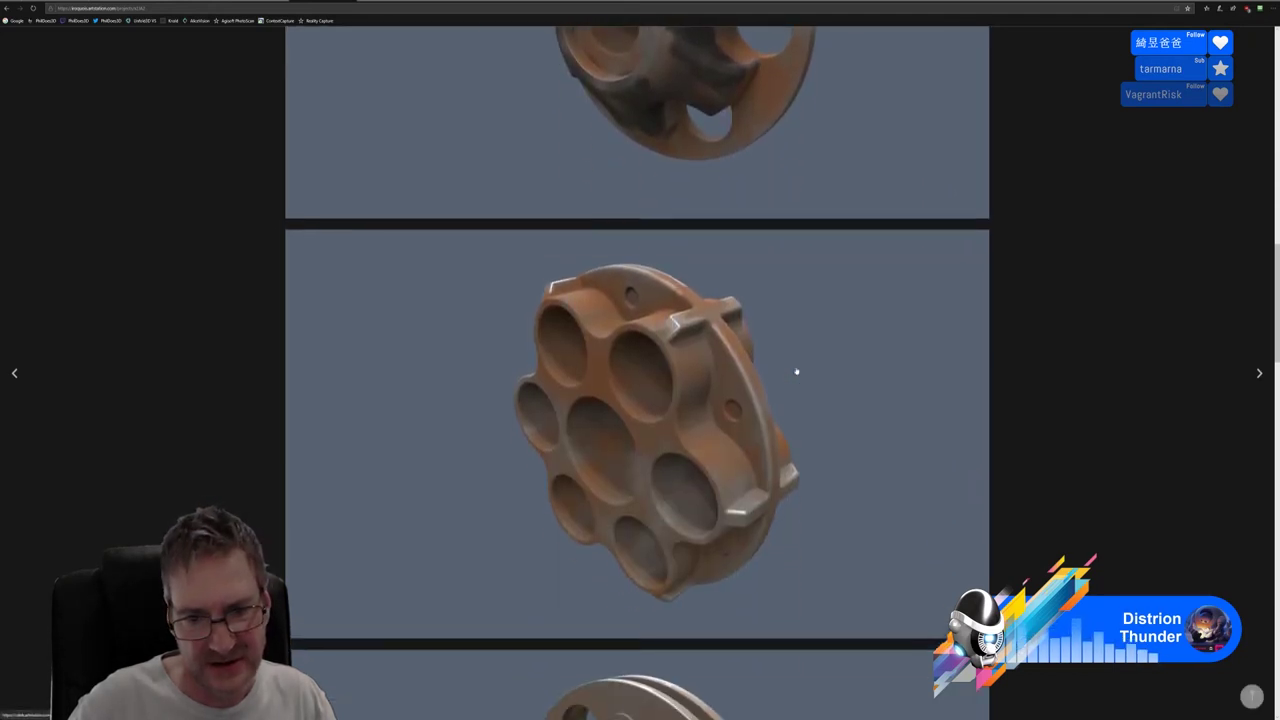
pyautogui.scroll(-5, 796, 371)
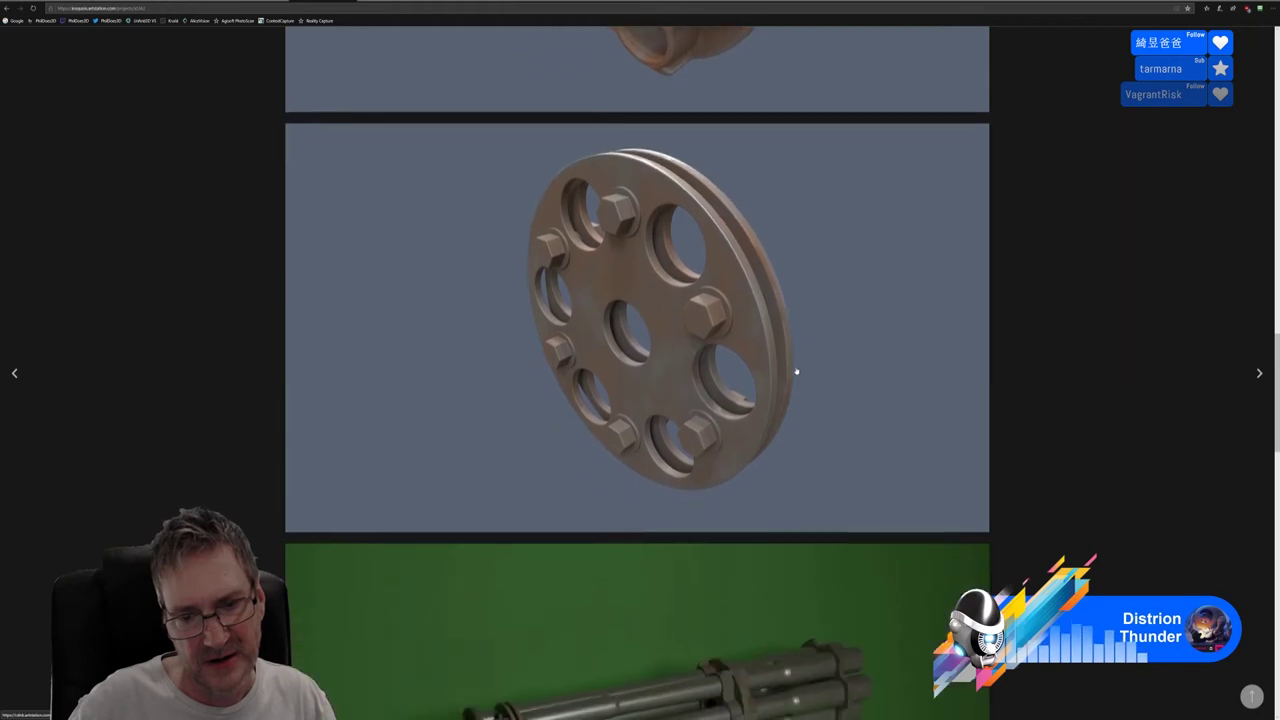
pyautogui.scroll(-3, 797, 371)
pyautogui.scroll(-2, 797, 371)
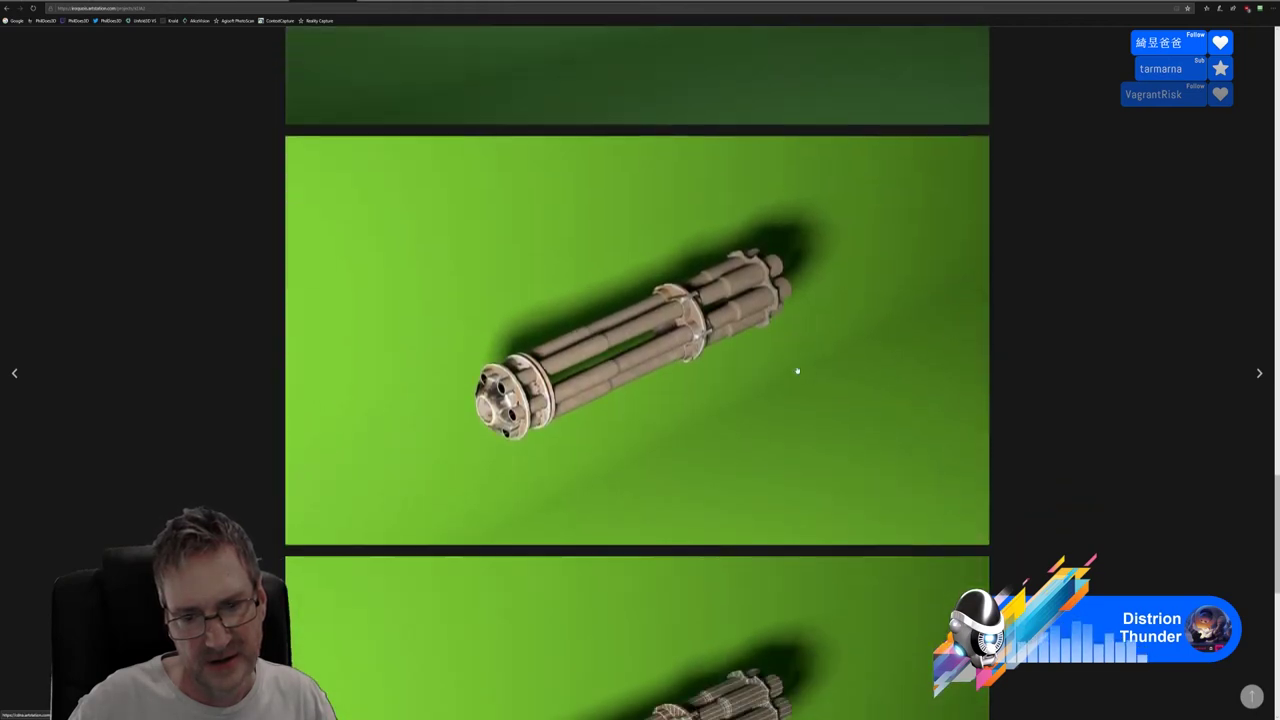
pyautogui.scroll(-3, 797, 371)
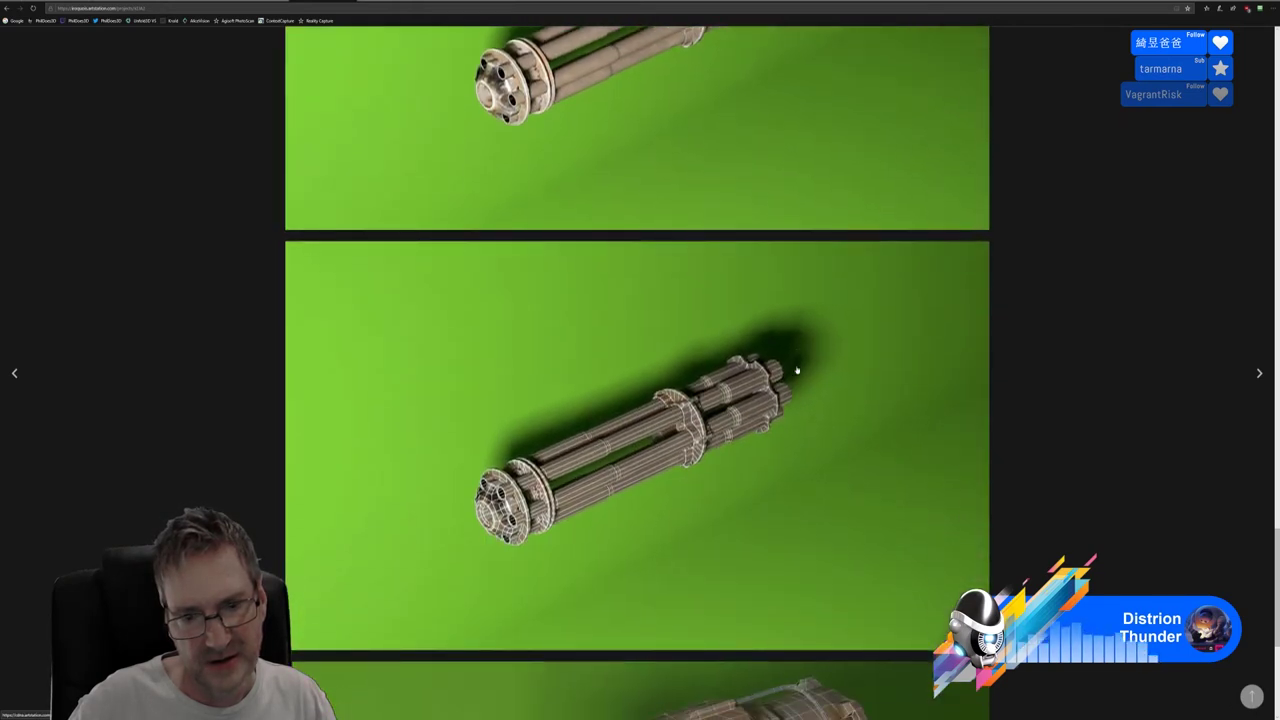
pyautogui.scroll(-4, 797, 371)
pyautogui.scroll(7, 797, 371)
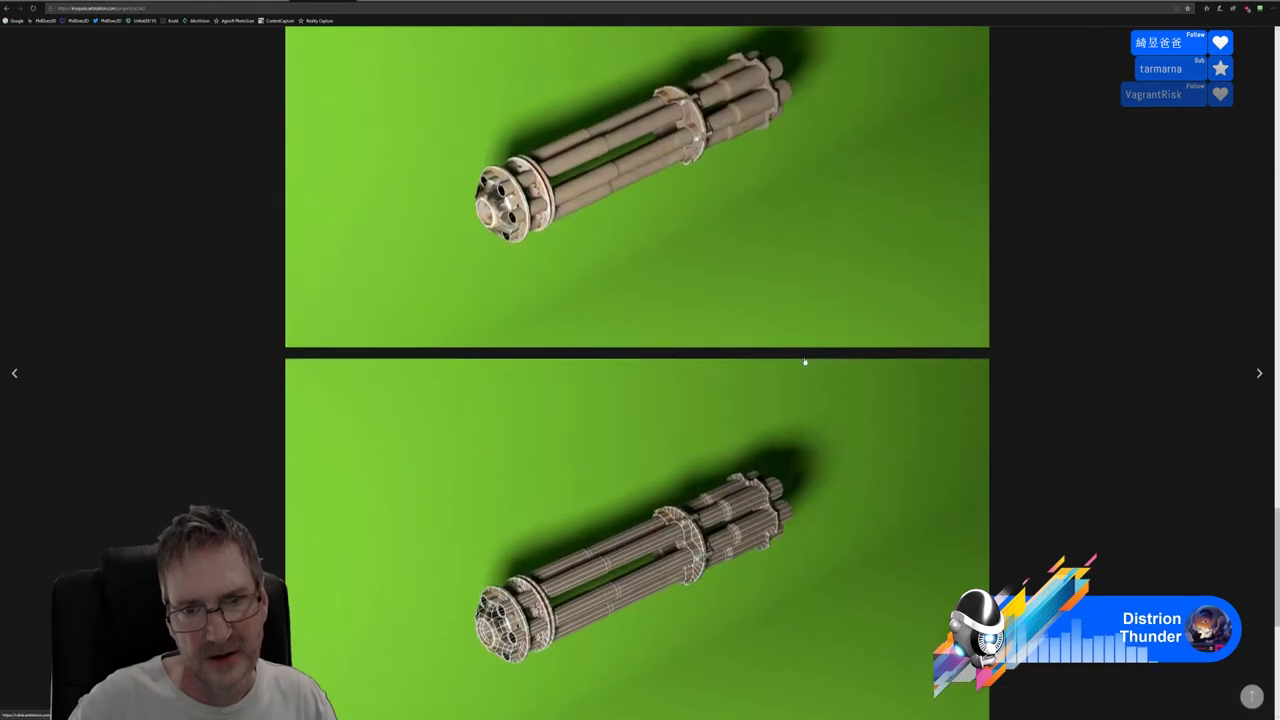
pyautogui.scroll(-3, 805, 362)
pyautogui.scroll(-3, 805, 362)
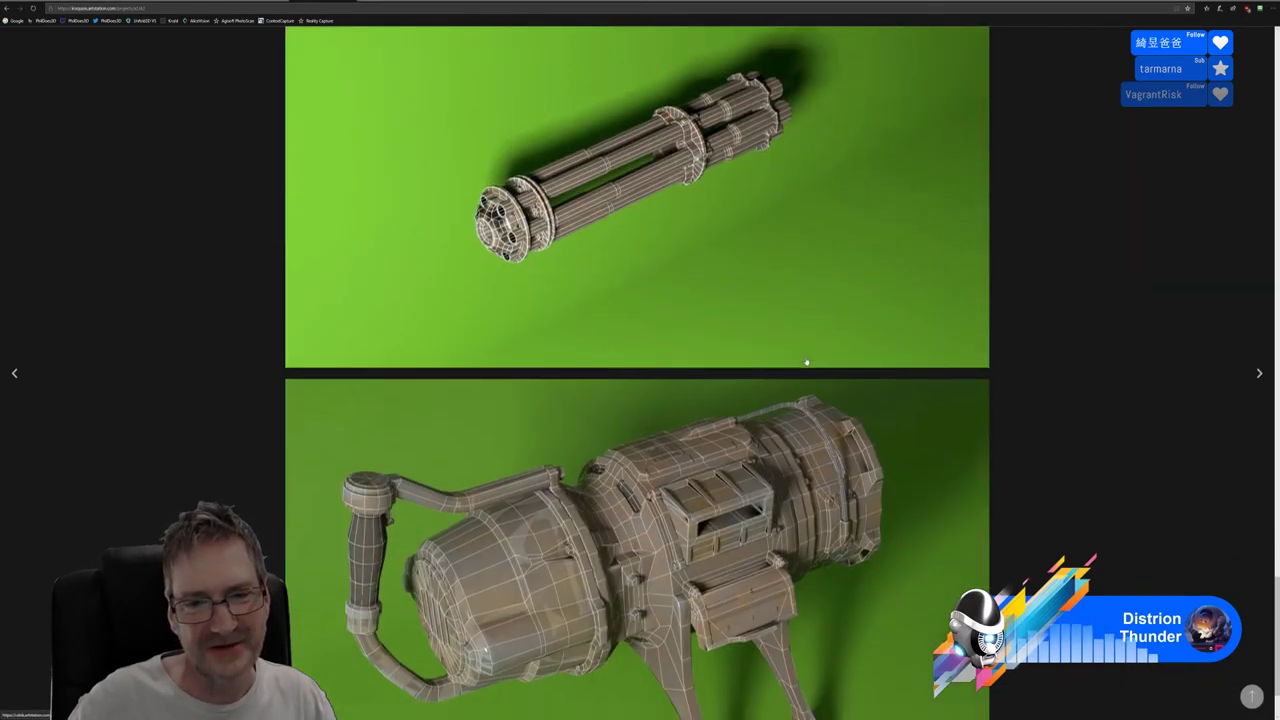
pyautogui.scroll(-1, 866, 458)
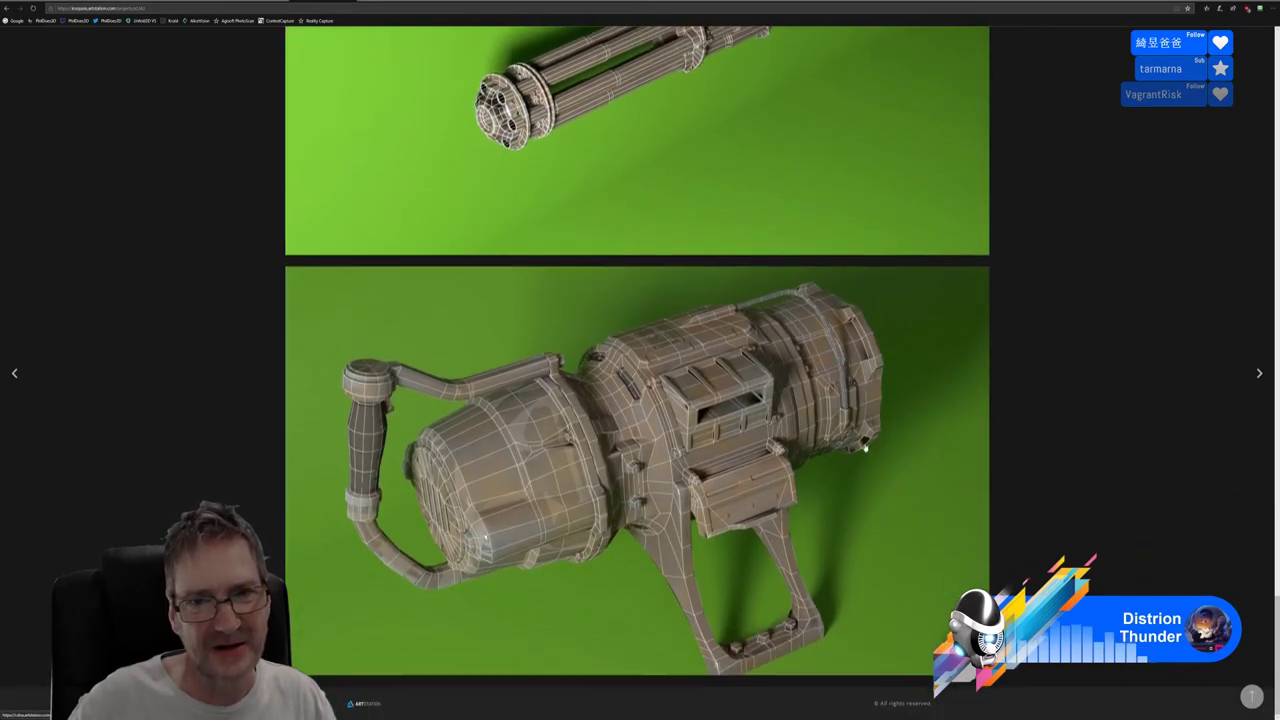
pyautogui.scroll(3, 867, 450)
pyautogui.scroll(4, 869, 430)
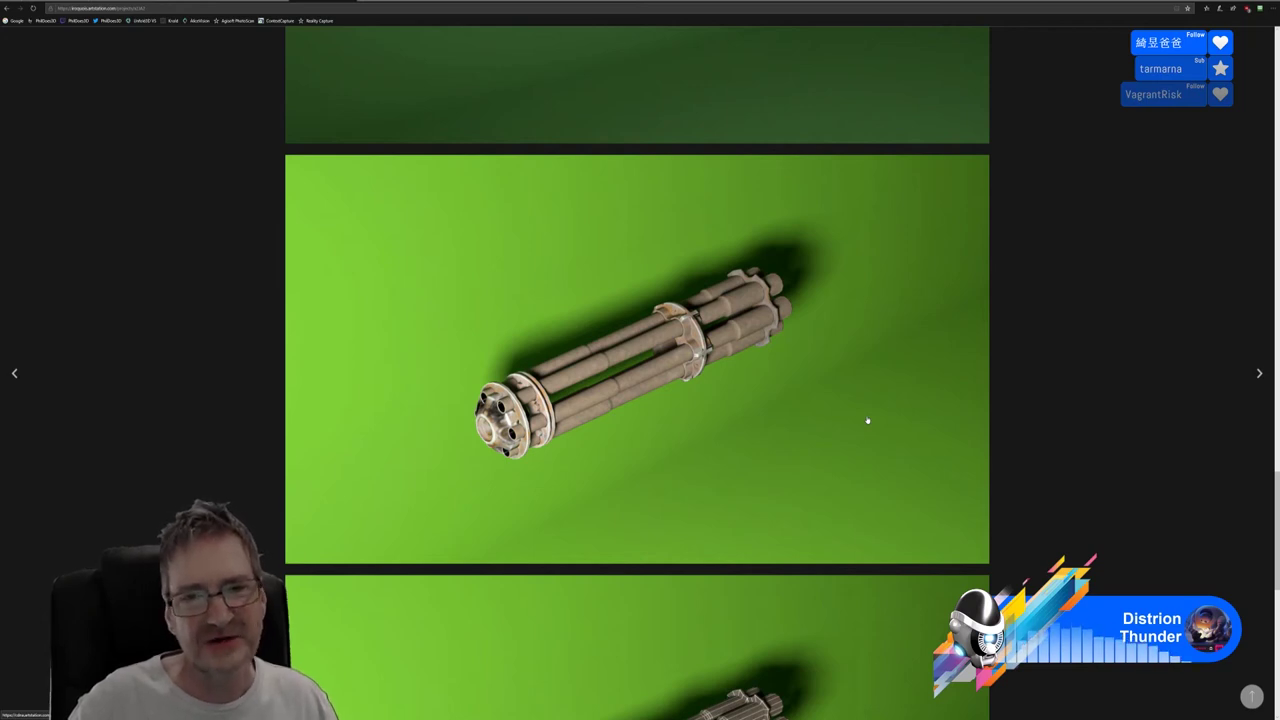
pyautogui.scroll(3, 868, 421)
pyautogui.scroll(2, 873, 426)
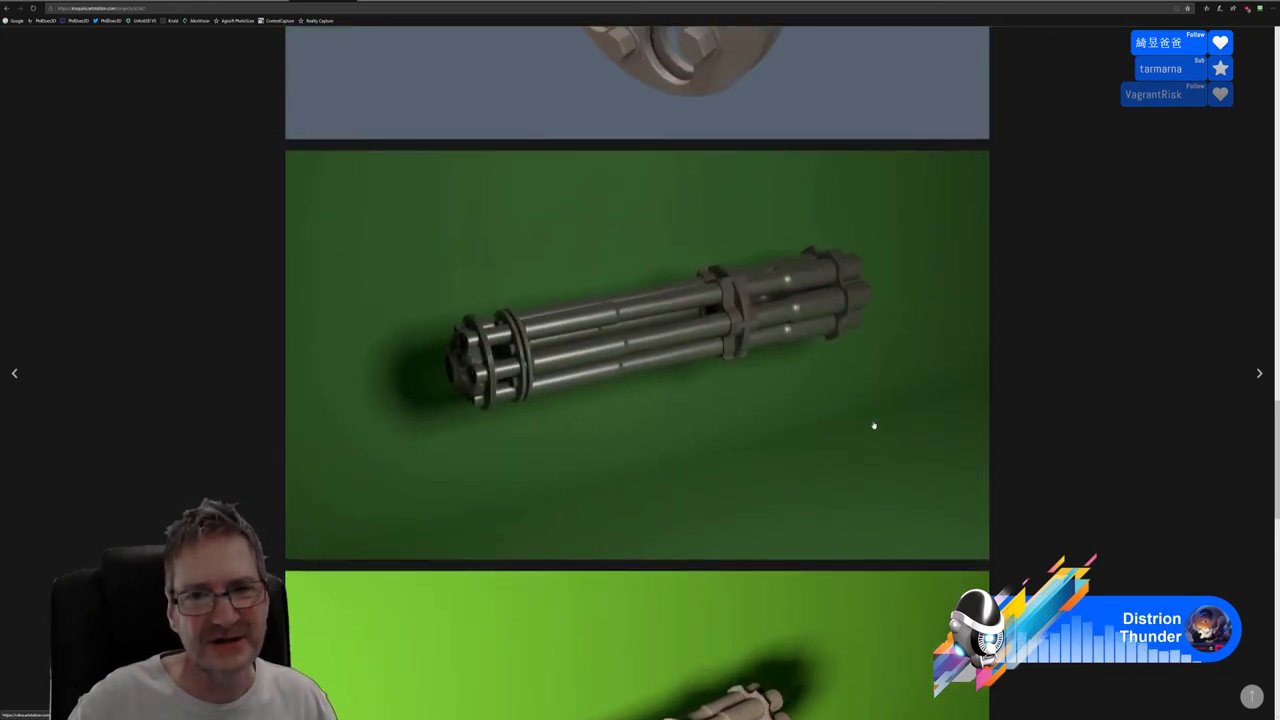
pyautogui.scroll(1, 873, 426)
pyautogui.scroll(-7, 874, 428)
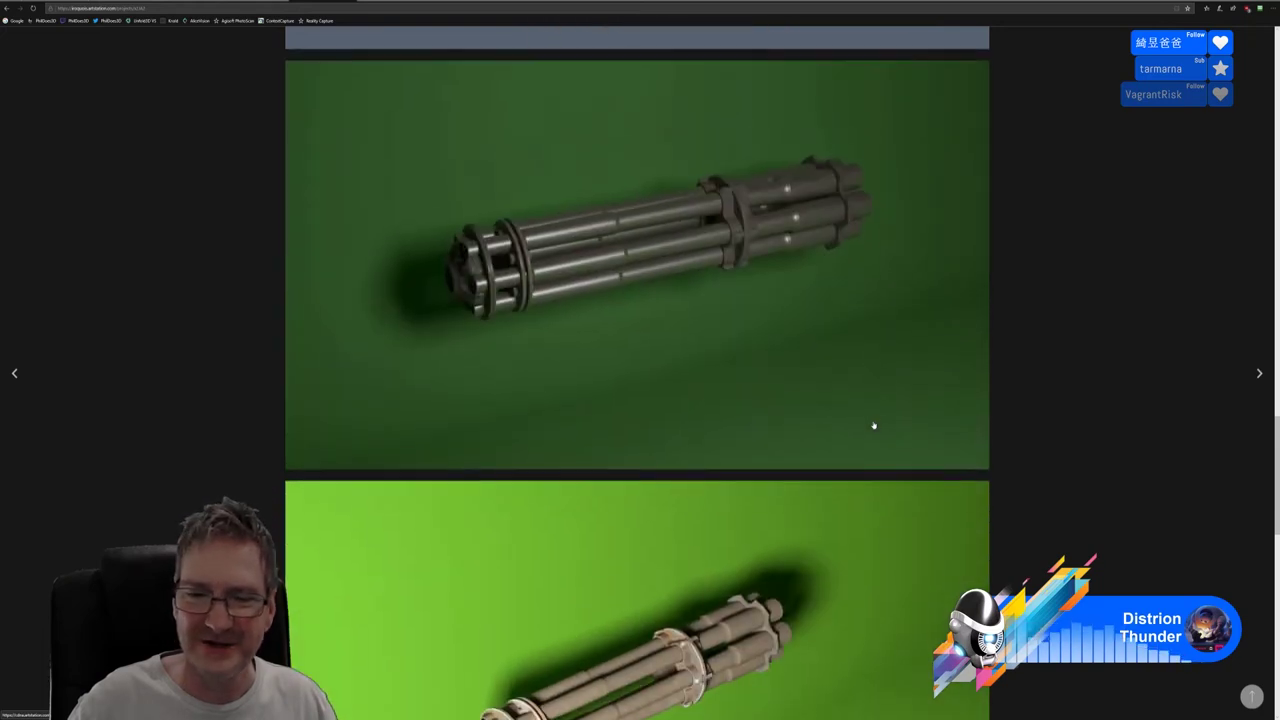
pyautogui.scroll(-5, 875, 430)
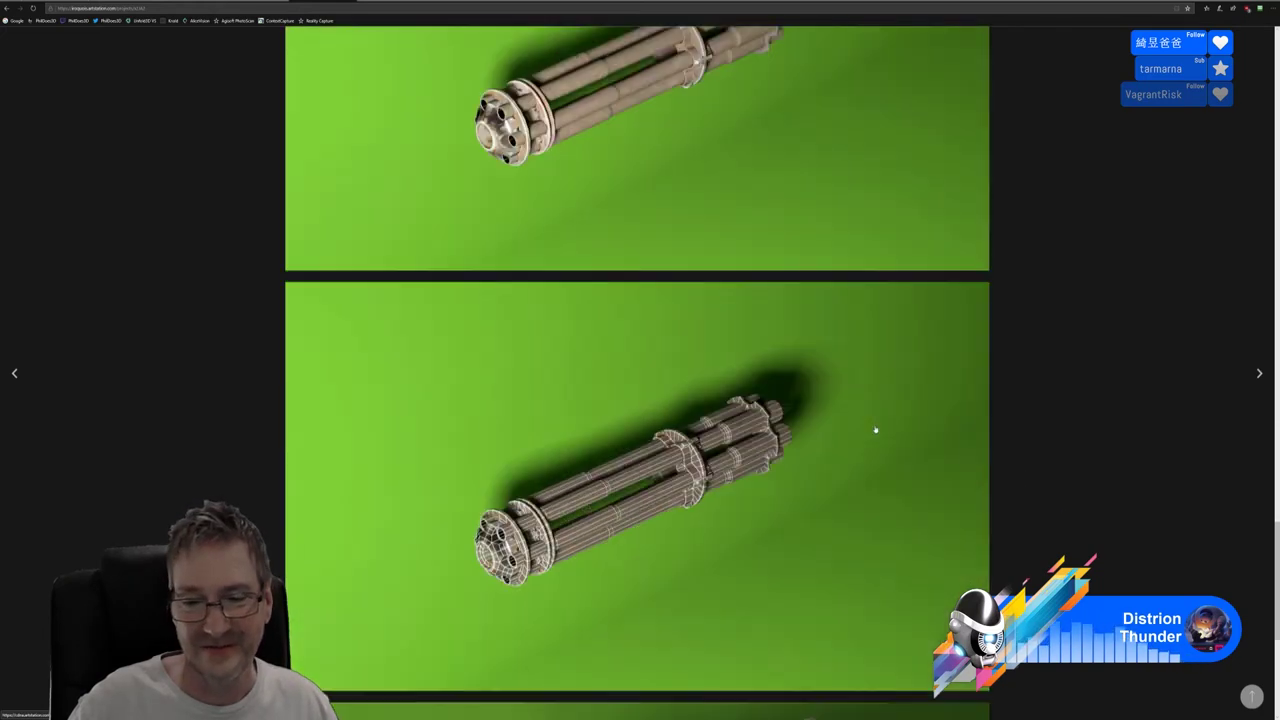
pyautogui.scroll(-1, 875, 430)
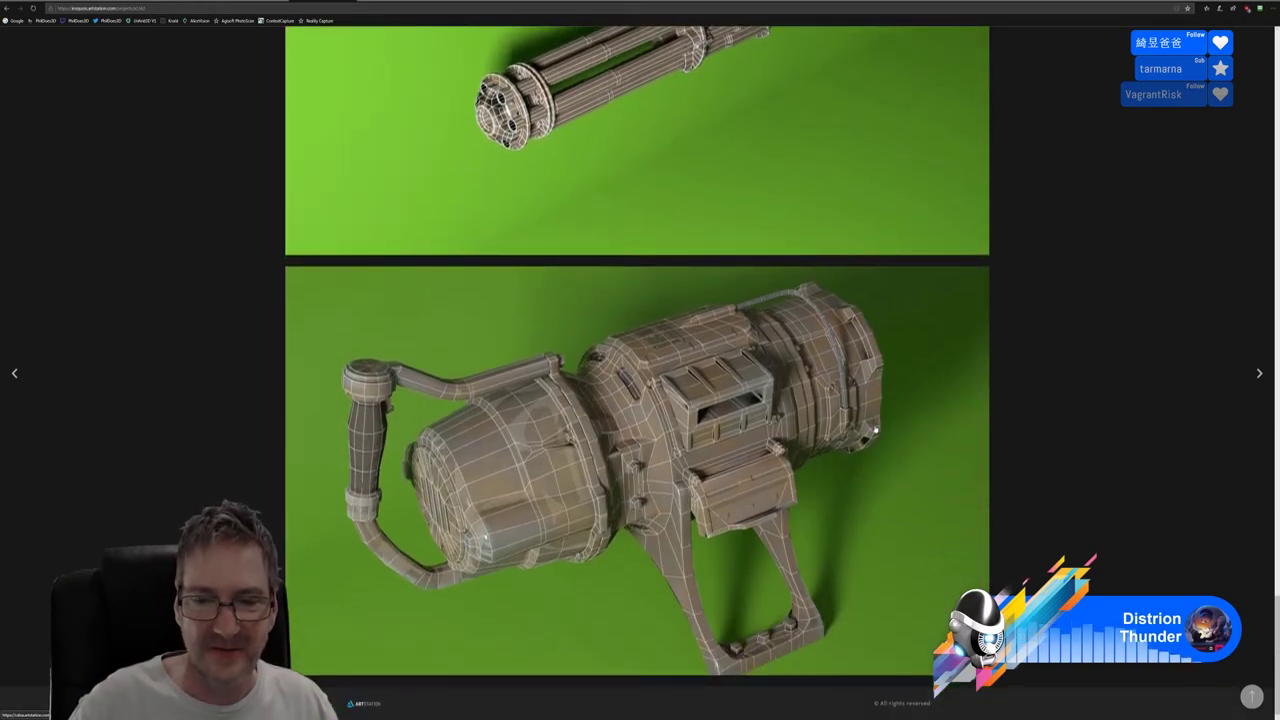
pyautogui.scroll(2, 875, 430)
pyautogui.scroll(1, 875, 430)
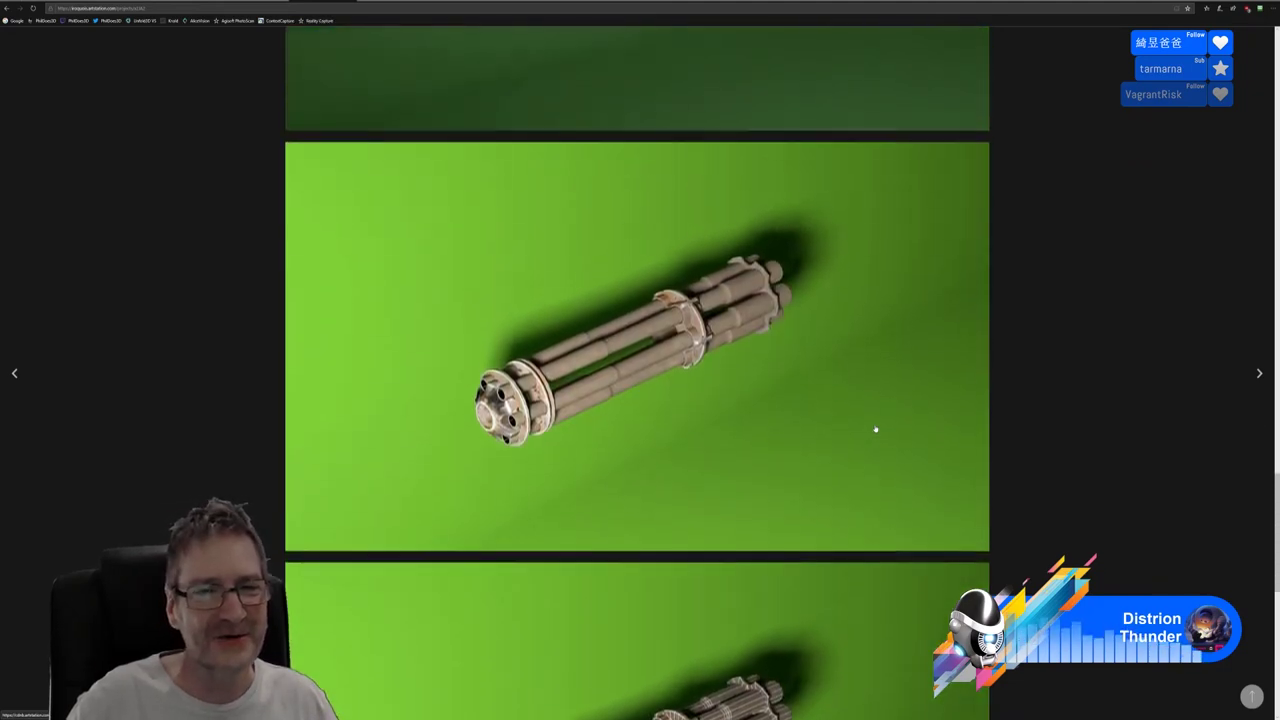
pyautogui.scroll(15, 875, 429)
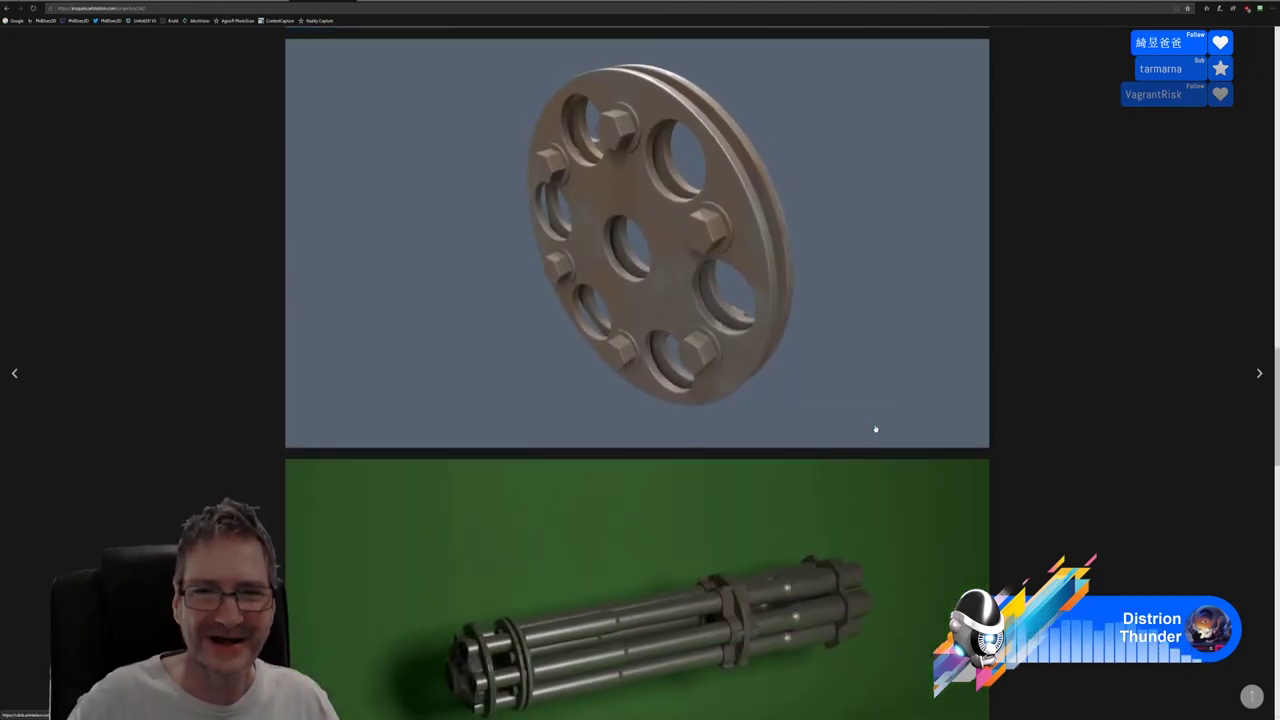
pyautogui.scroll(10, 875, 429)
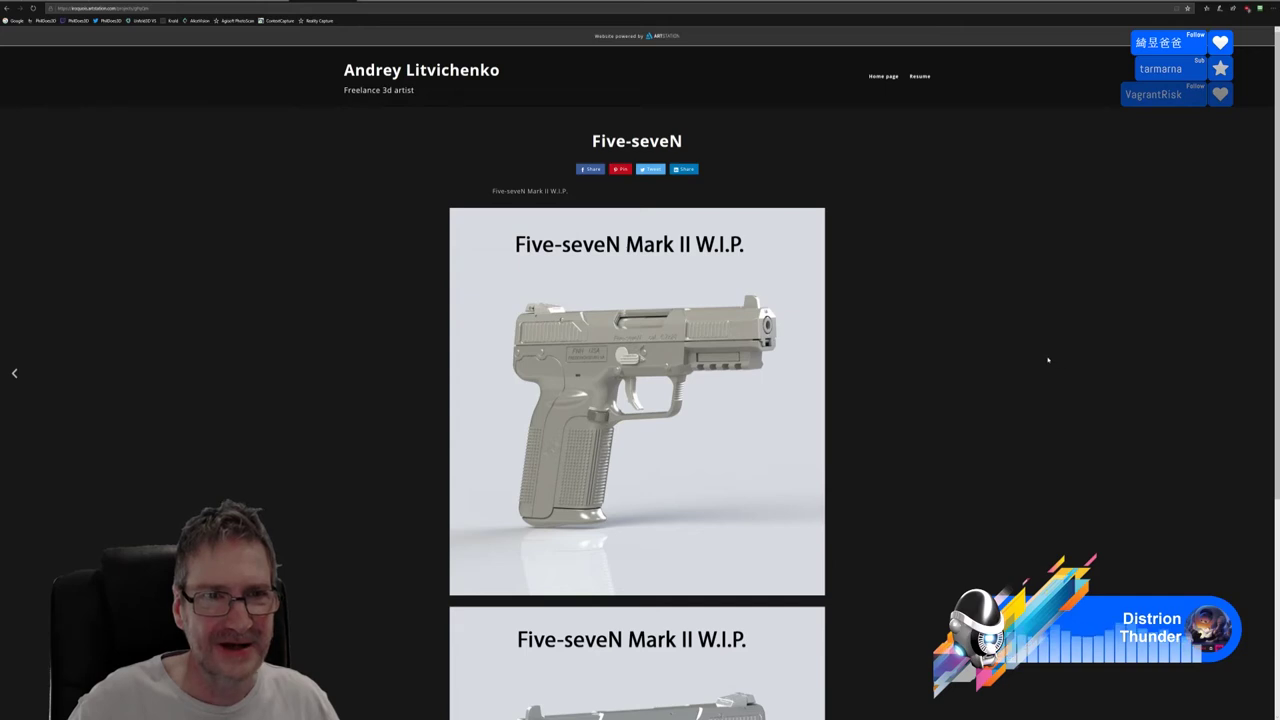
# Scroll down the Five-seveN Mark II W.I.P. renders and back up
pyautogui.scroll(-3, 1048, 360)
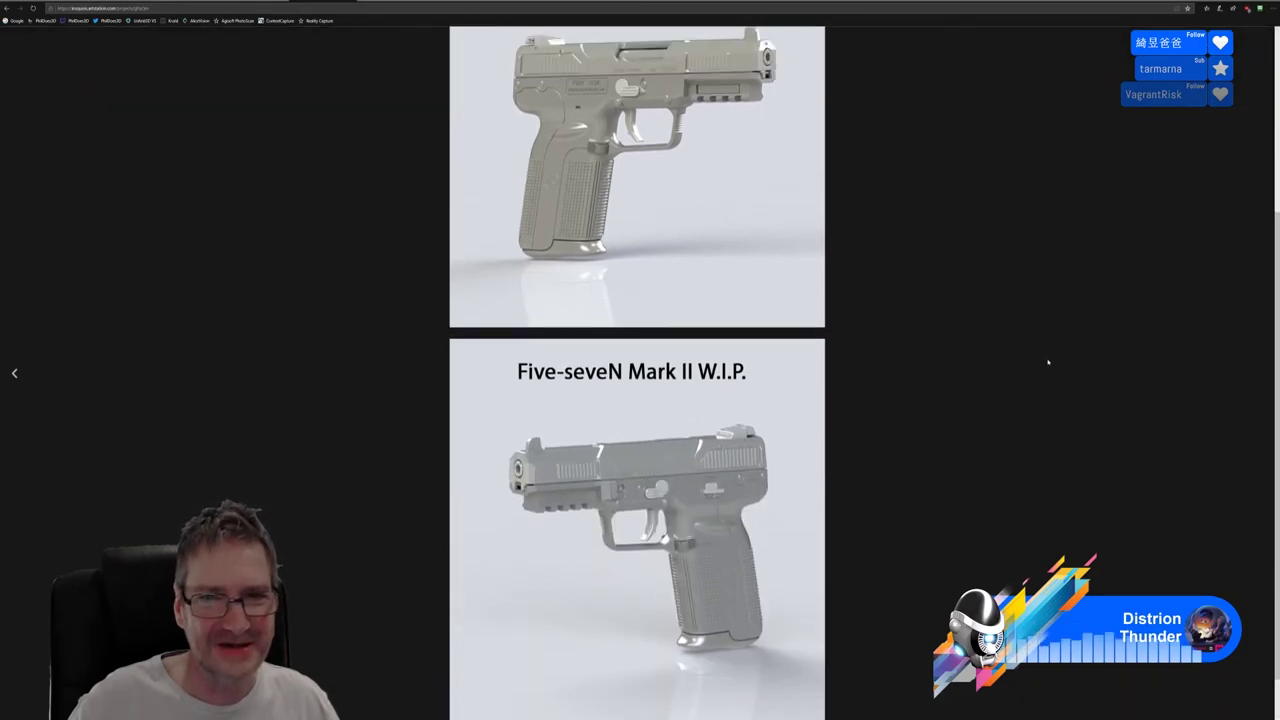
pyautogui.scroll(3, 1048, 362)
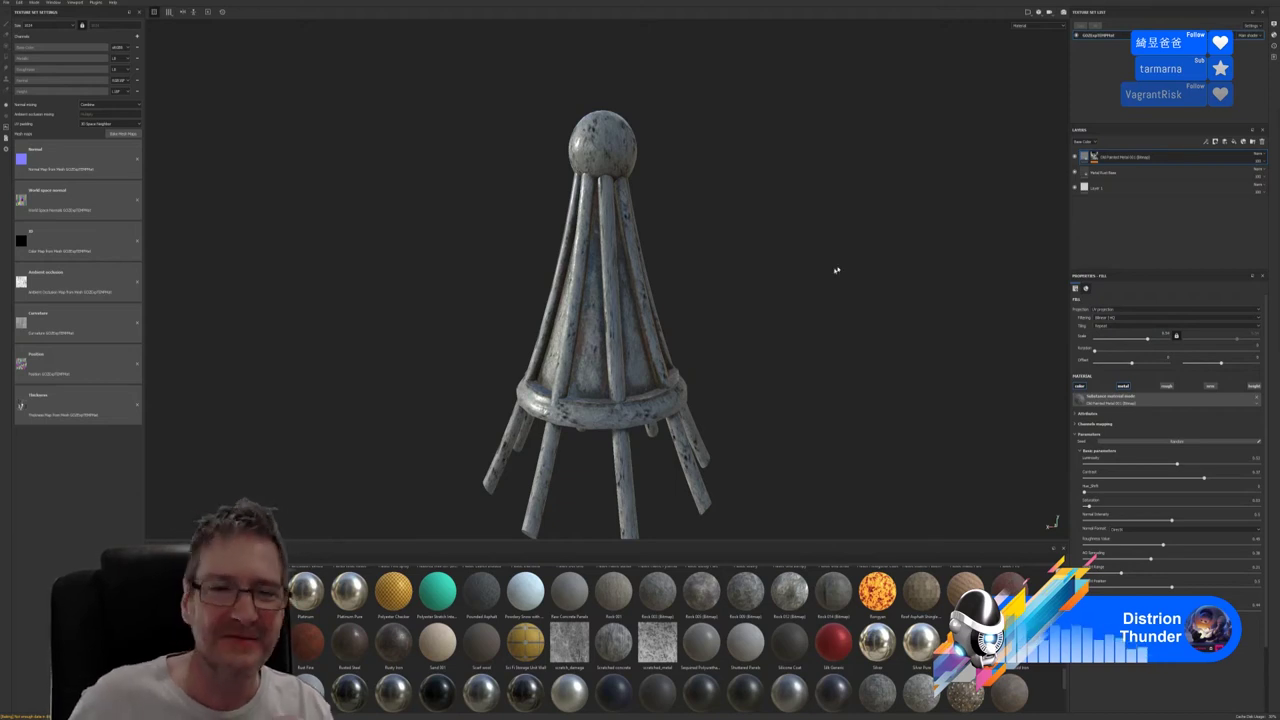
pyautogui.press('super')
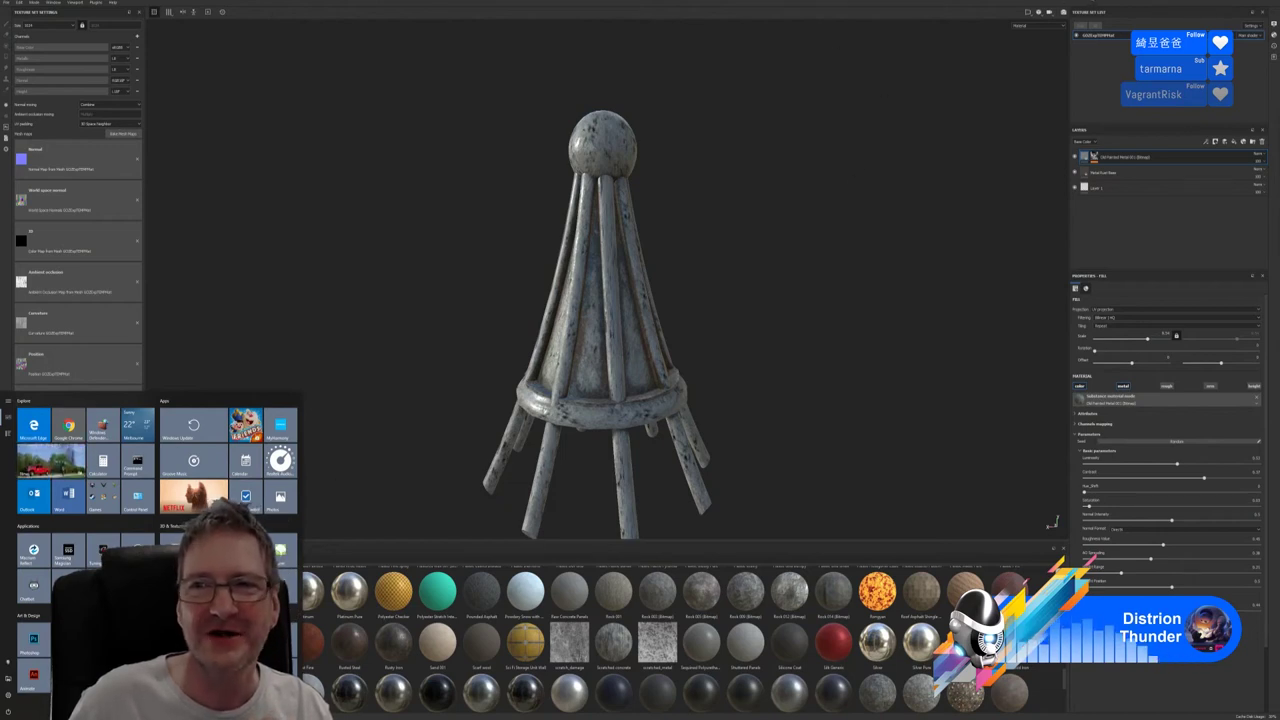
pyautogui.press('super')
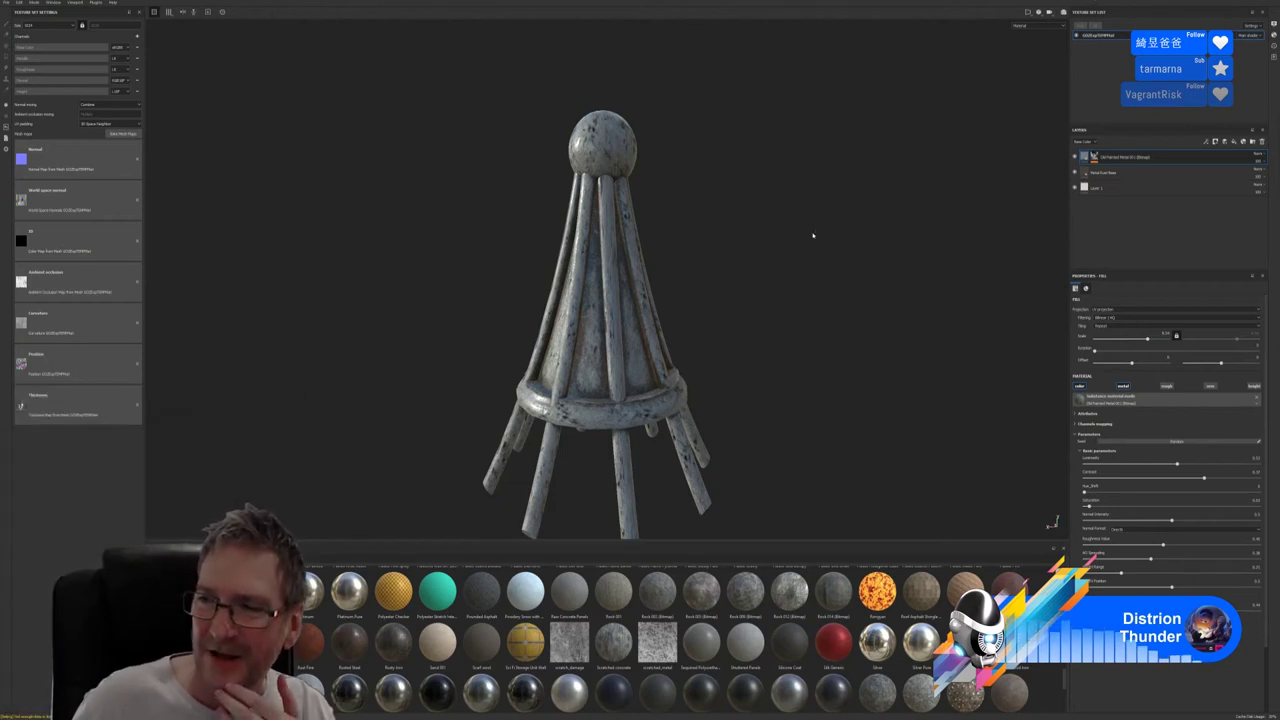
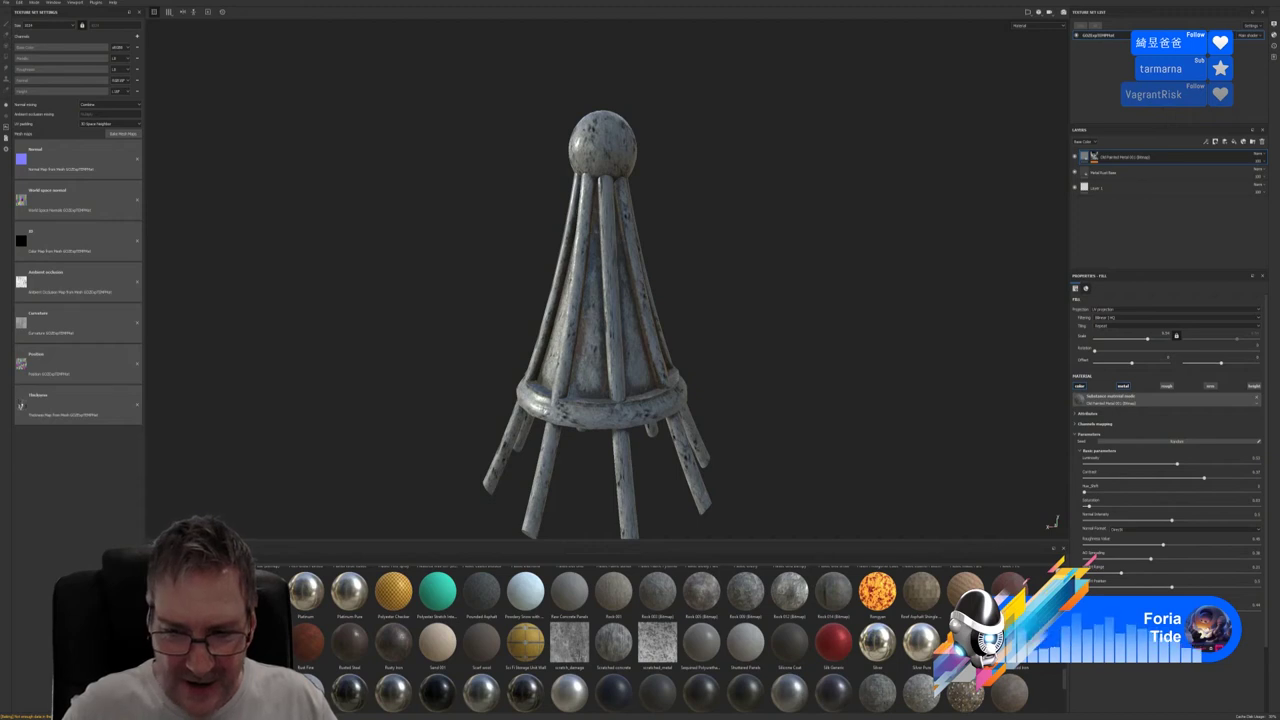
# Browse the Shelf materials and apply Mud 001 to the model's fill
pyautogui.scroll(-5, 1074, 697)
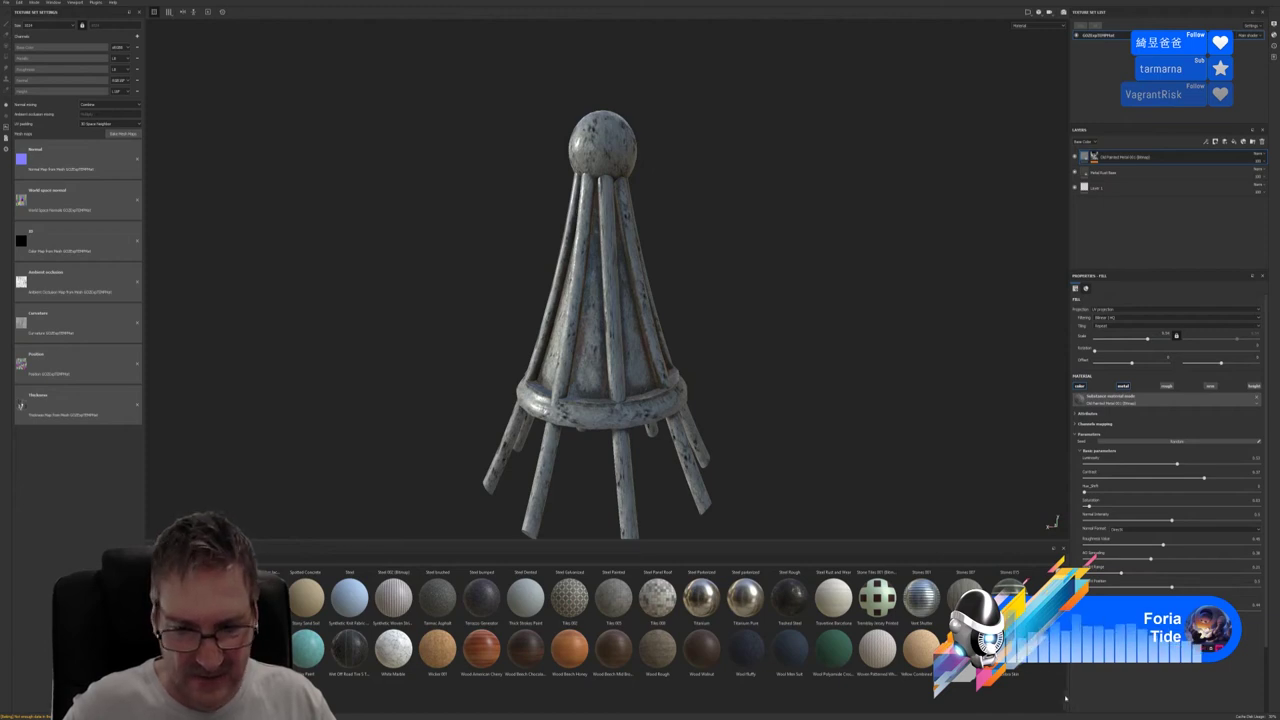
pyautogui.scroll(-1, 1065, 698)
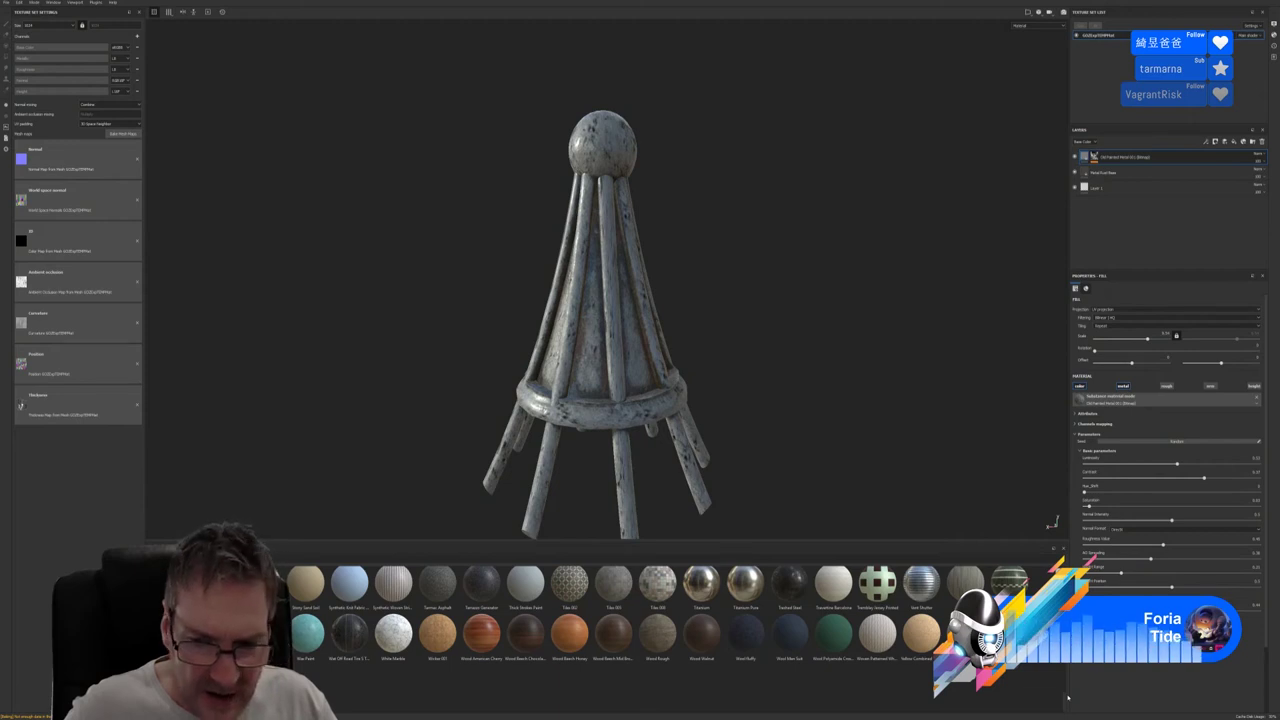
pyautogui.moveTo(318, 585)
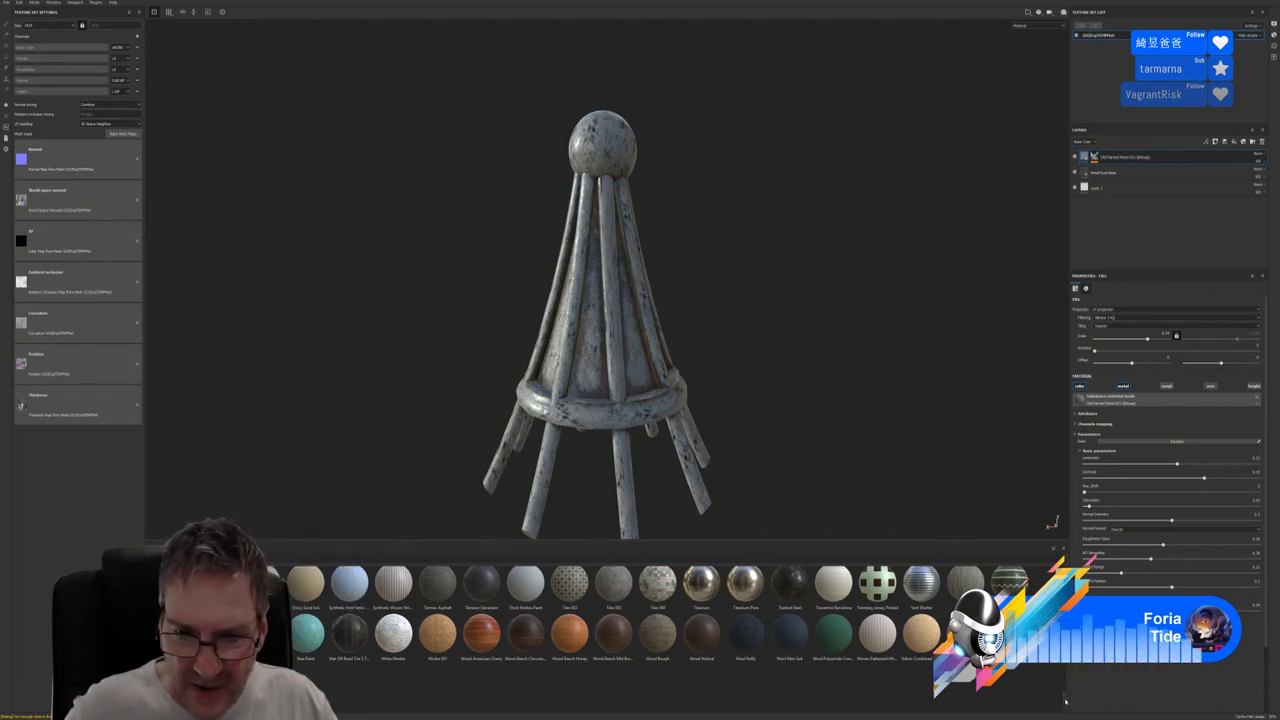
pyautogui.scroll(2, 1065, 700)
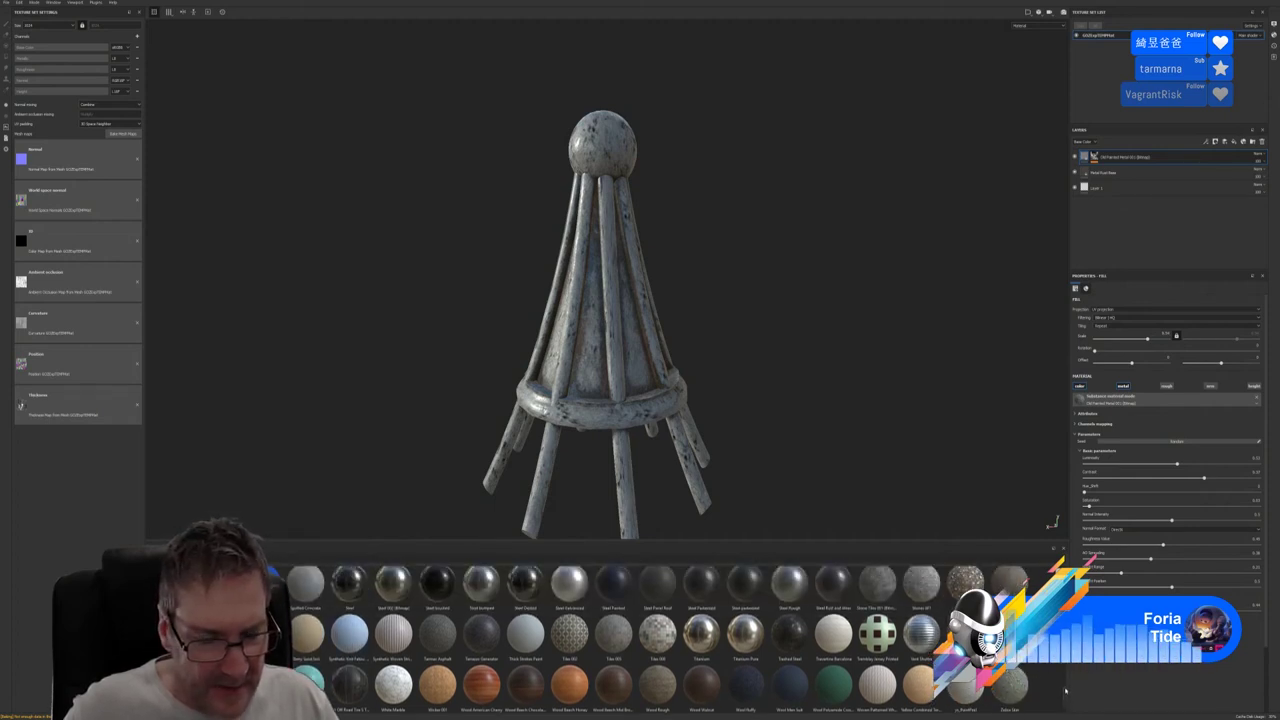
pyautogui.scroll(1, 1065, 690)
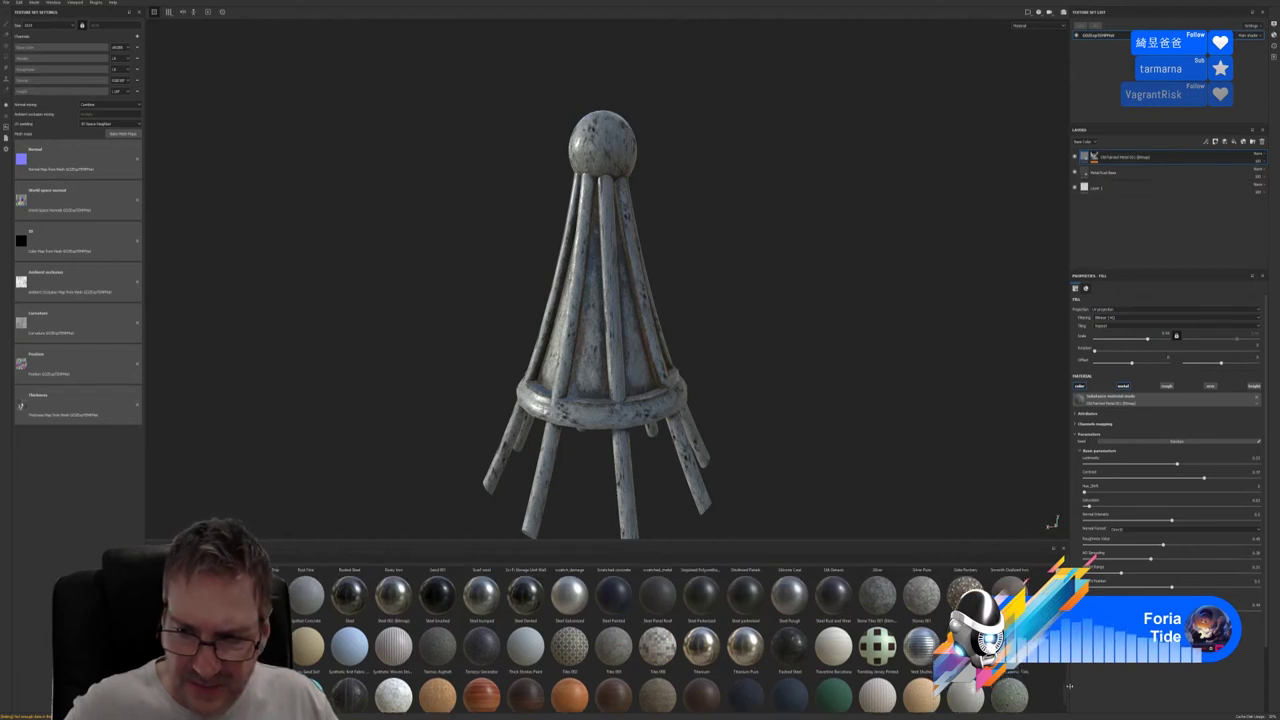
pyautogui.scroll(1, 1071, 690)
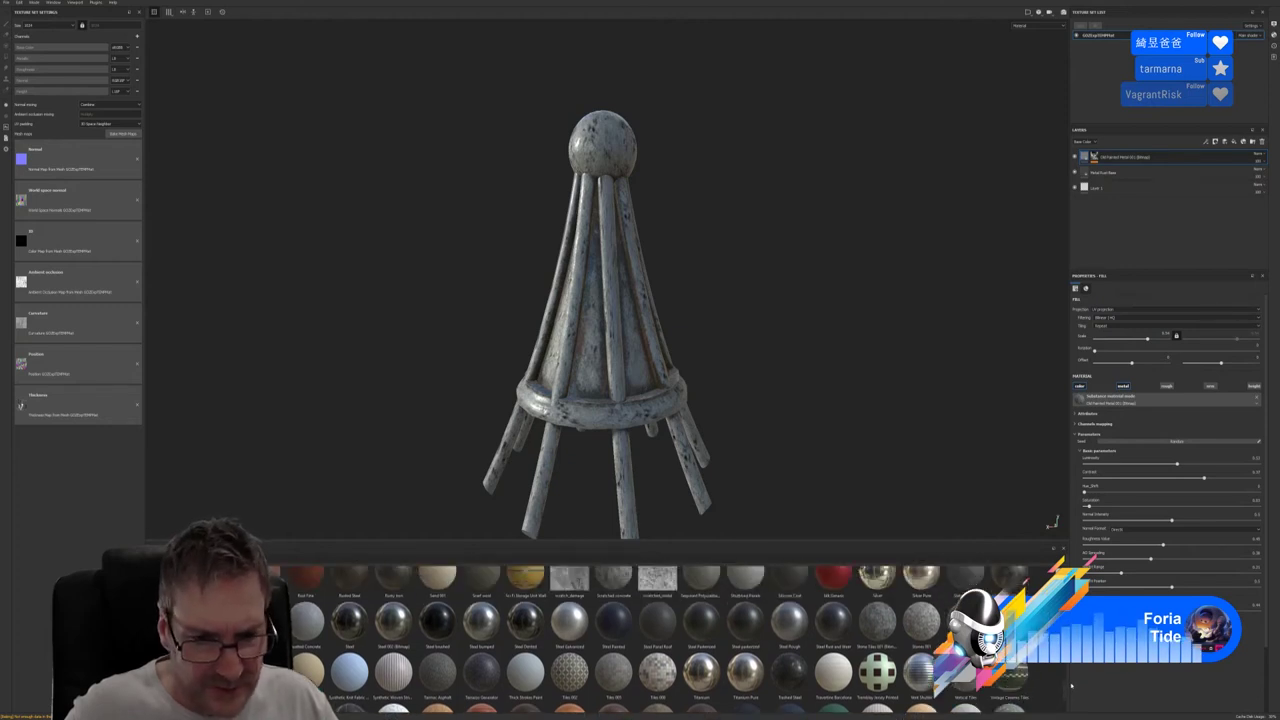
pyautogui.scroll(1, 1071, 684)
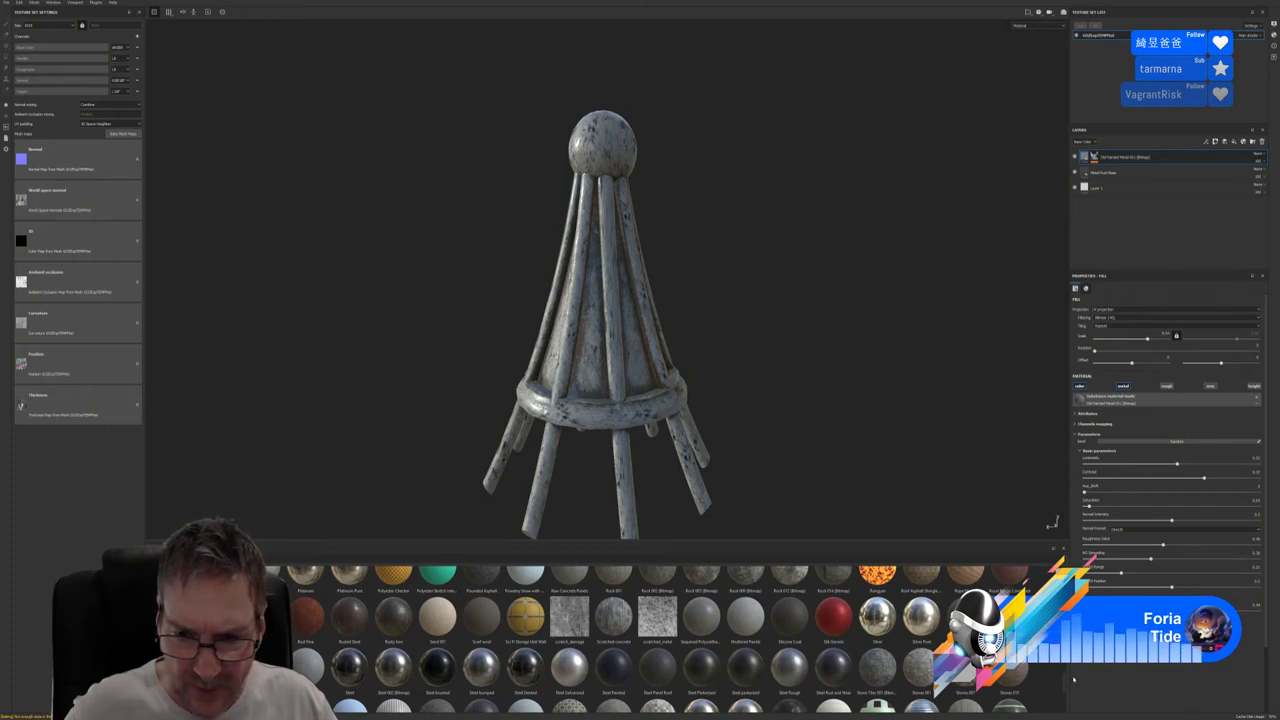
pyautogui.scroll(1, 1073, 680)
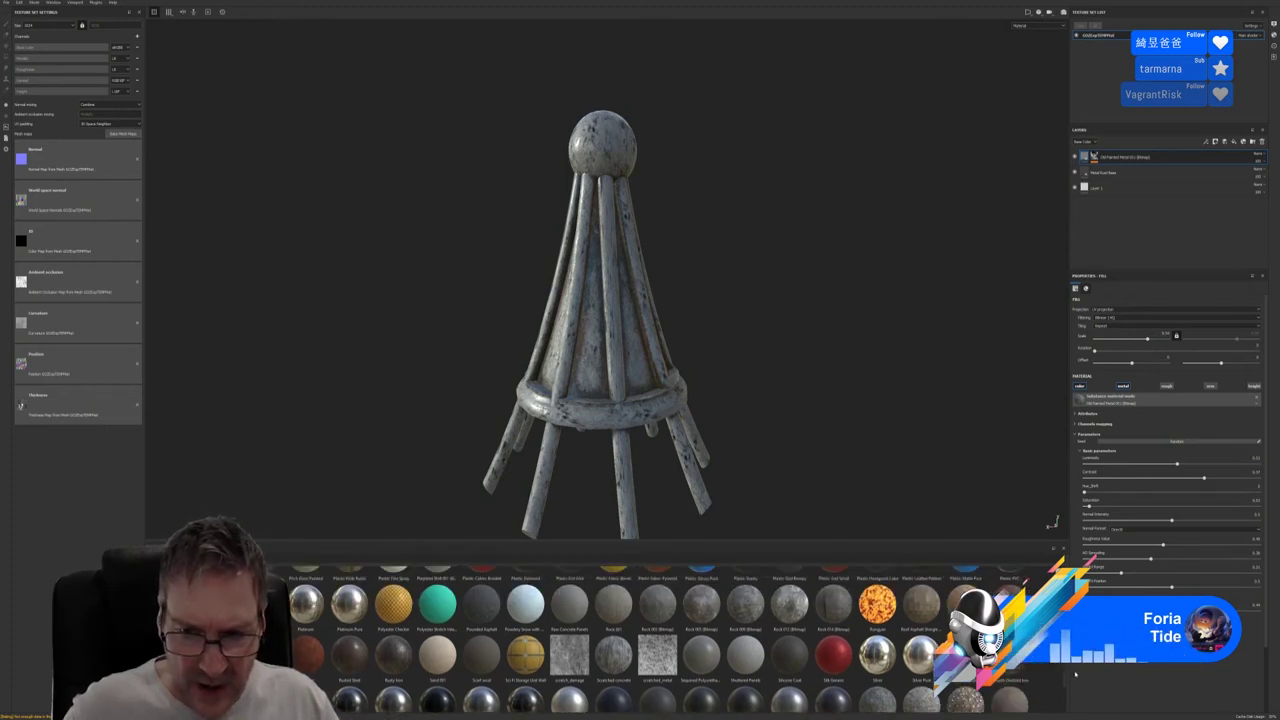
pyautogui.scroll(1, 1075, 675)
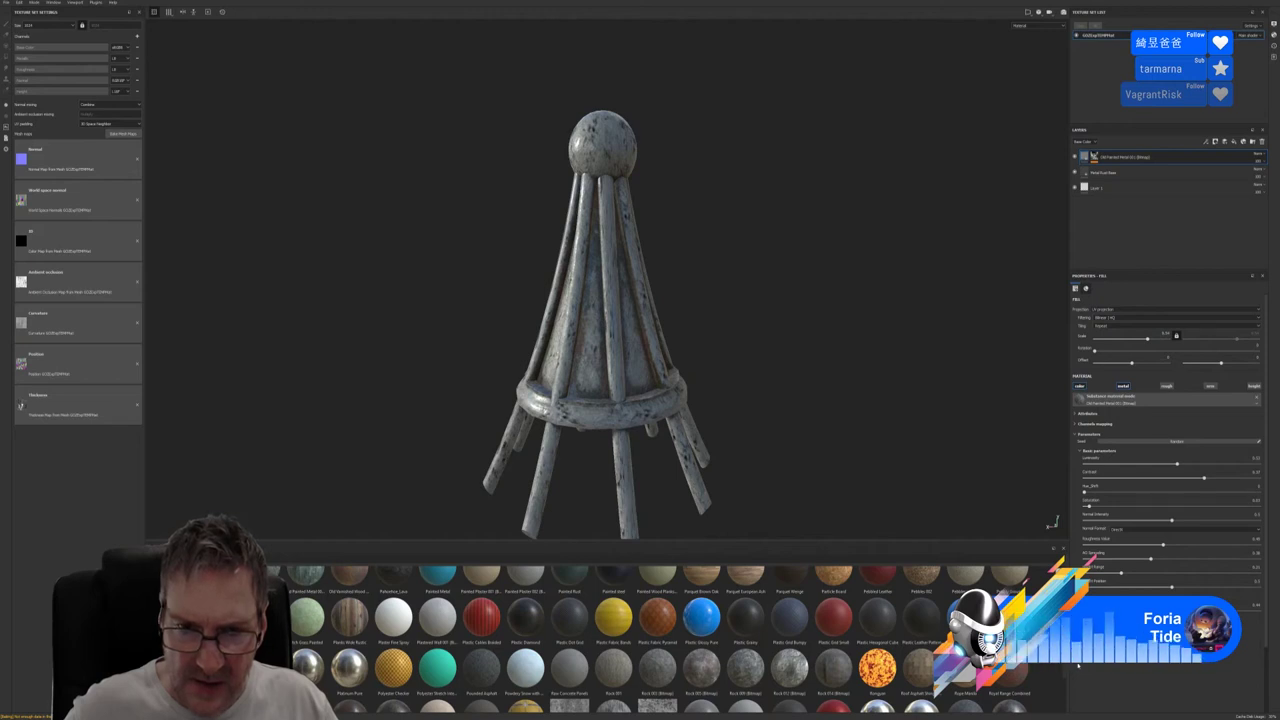
pyautogui.scroll(1, 650, 640)
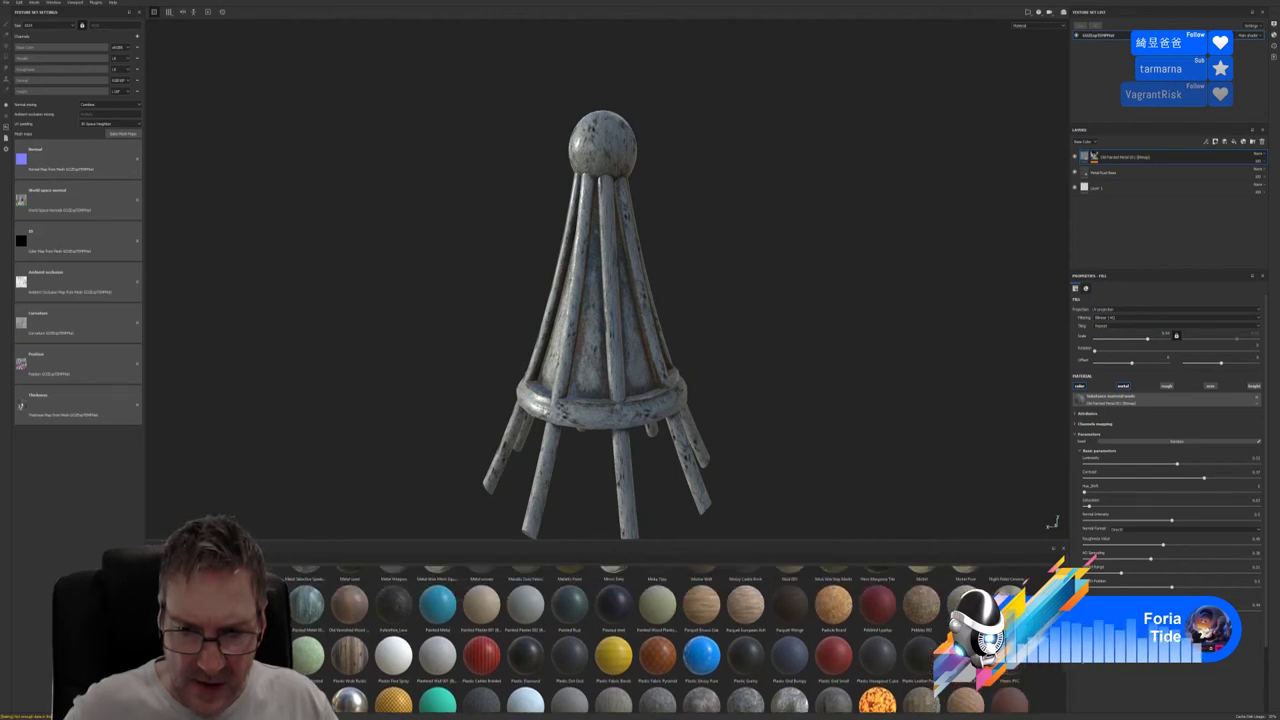
pyautogui.scroll(2, 558, 640)
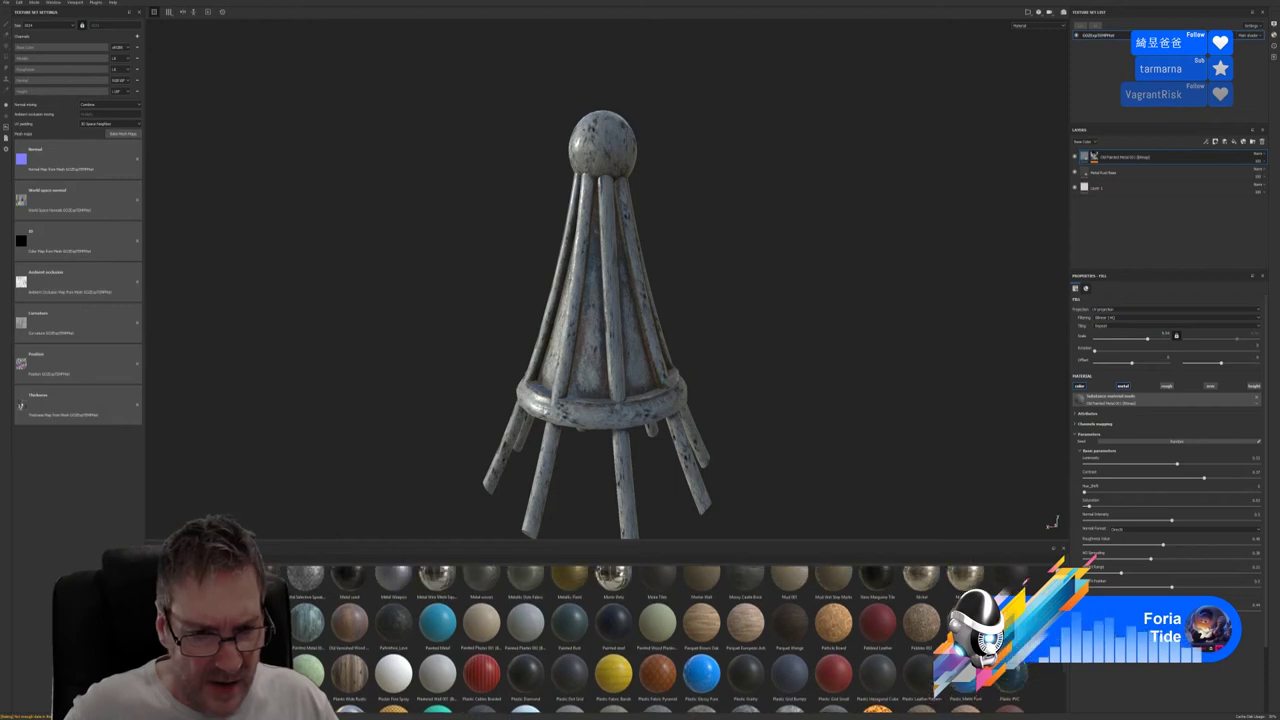
pyautogui.scroll(1, 600, 640)
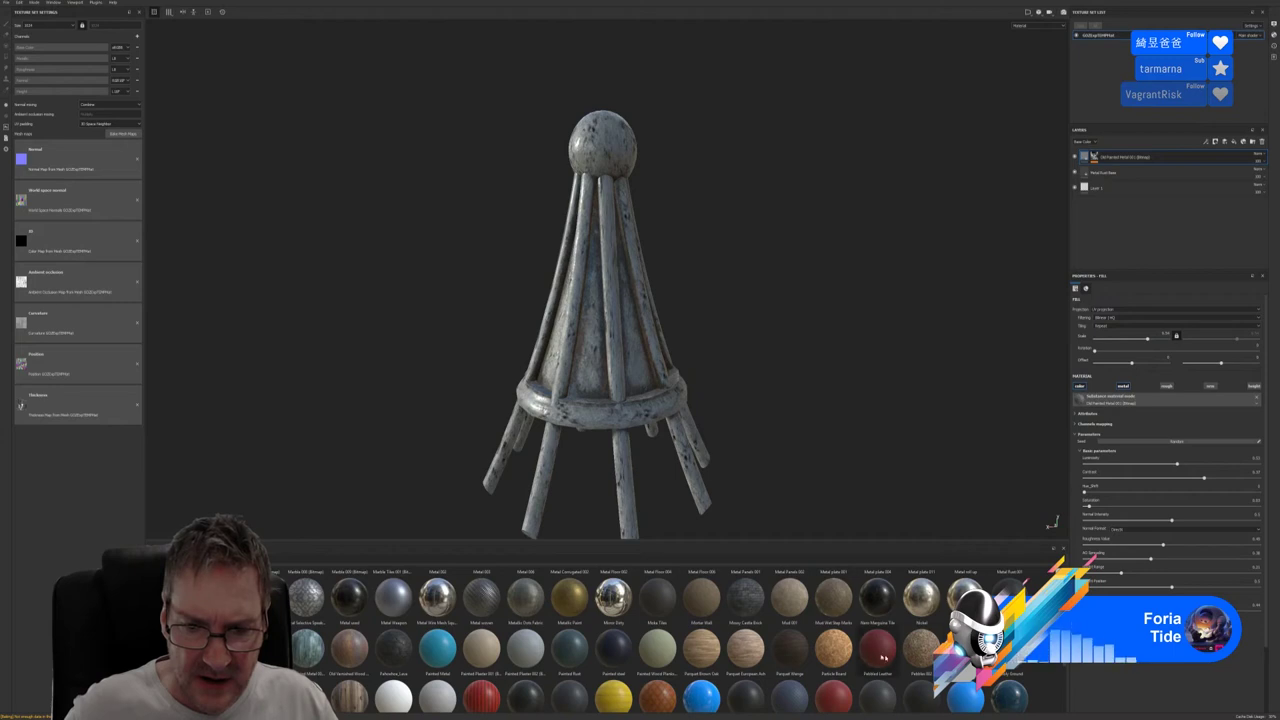
pyautogui.moveTo(714, 599)
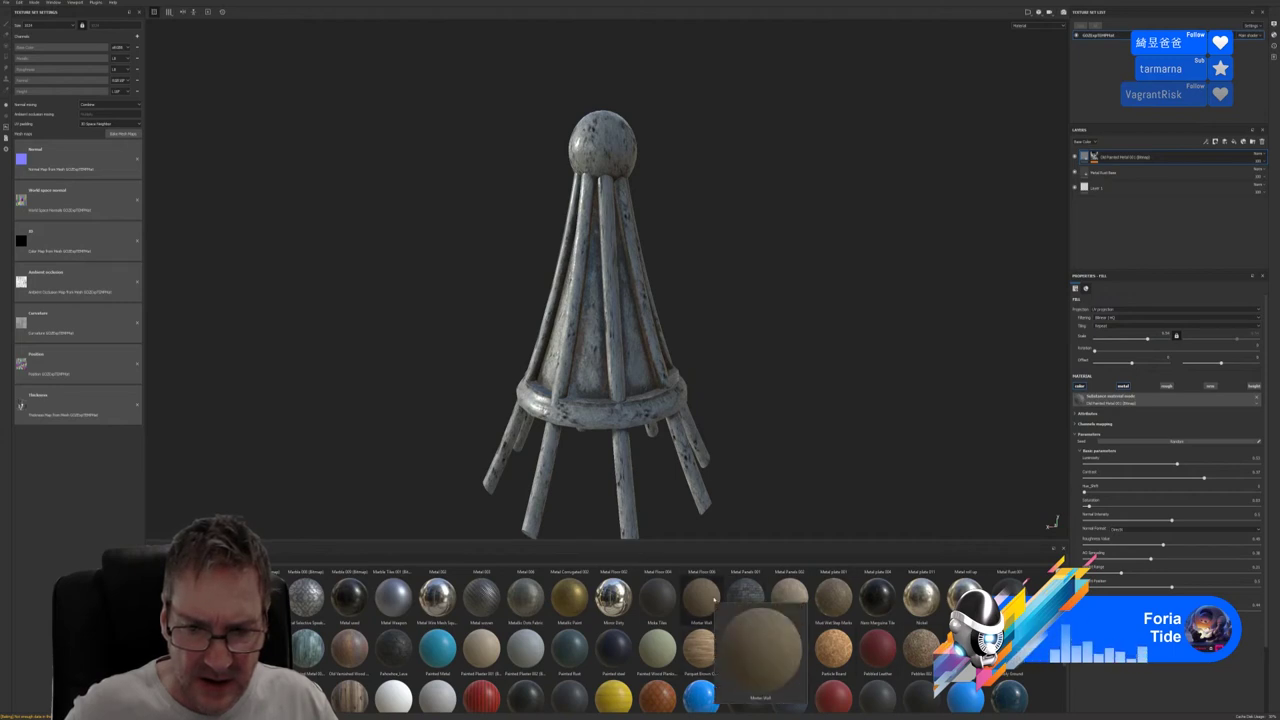
pyautogui.moveTo(789, 593)
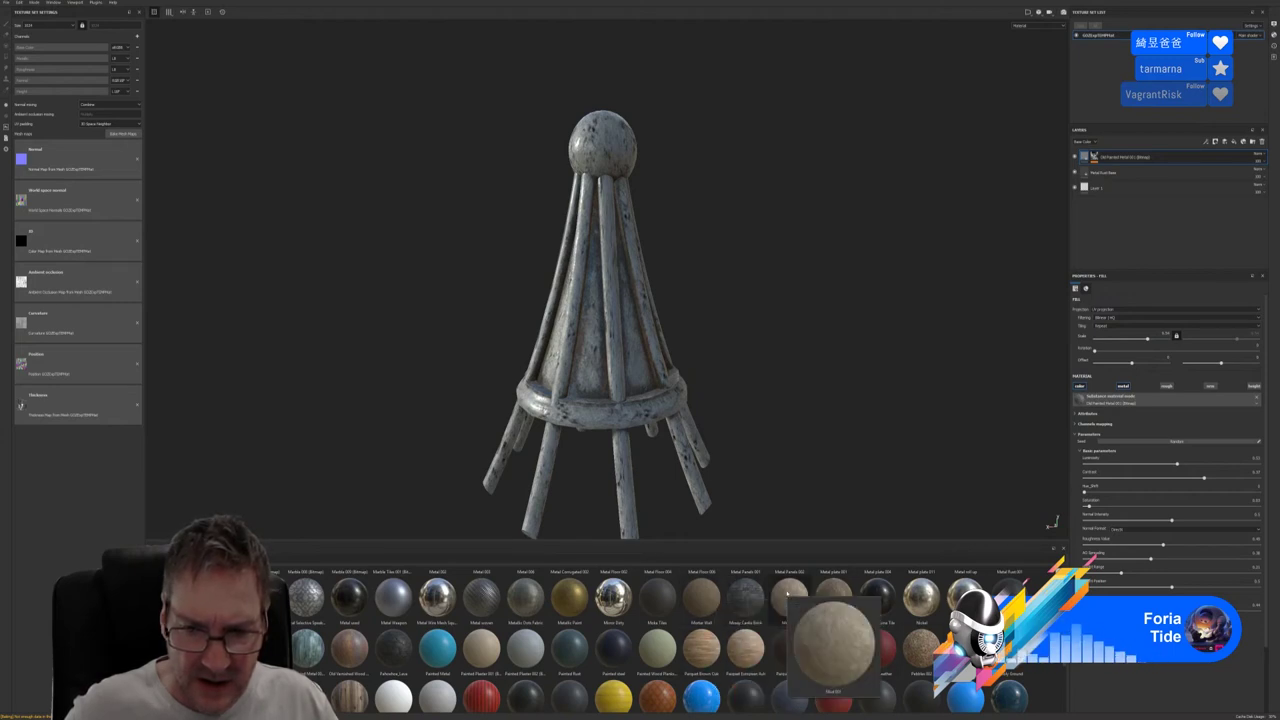
pyautogui.moveTo(833, 593)
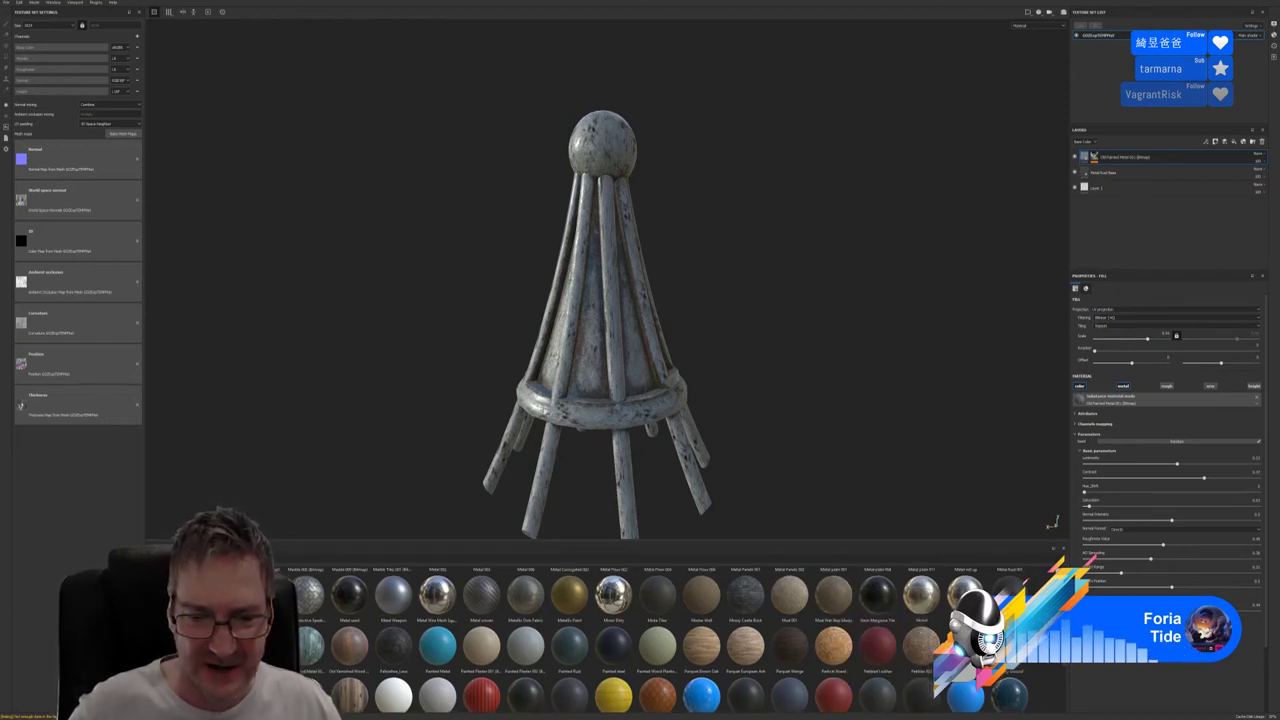
pyautogui.scroll(2, 565, 640)
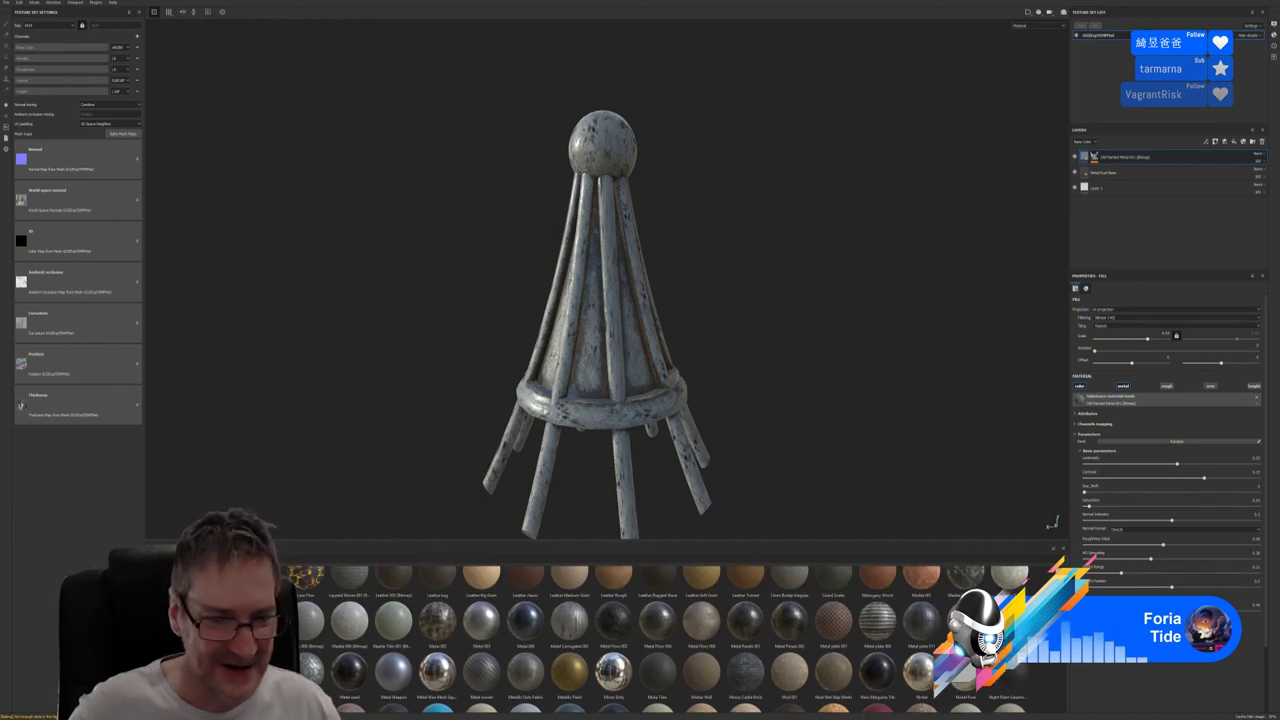
pyautogui.scroll(2, 565, 640)
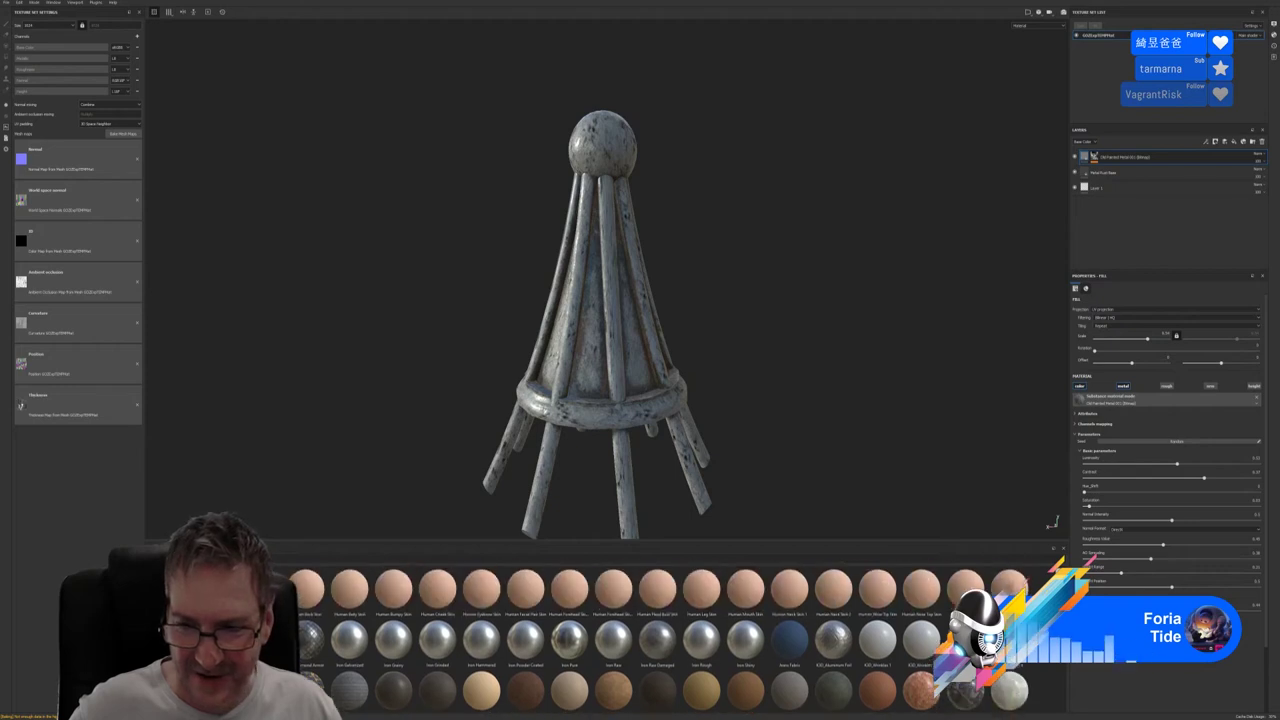
pyautogui.scroll(2, 565, 640)
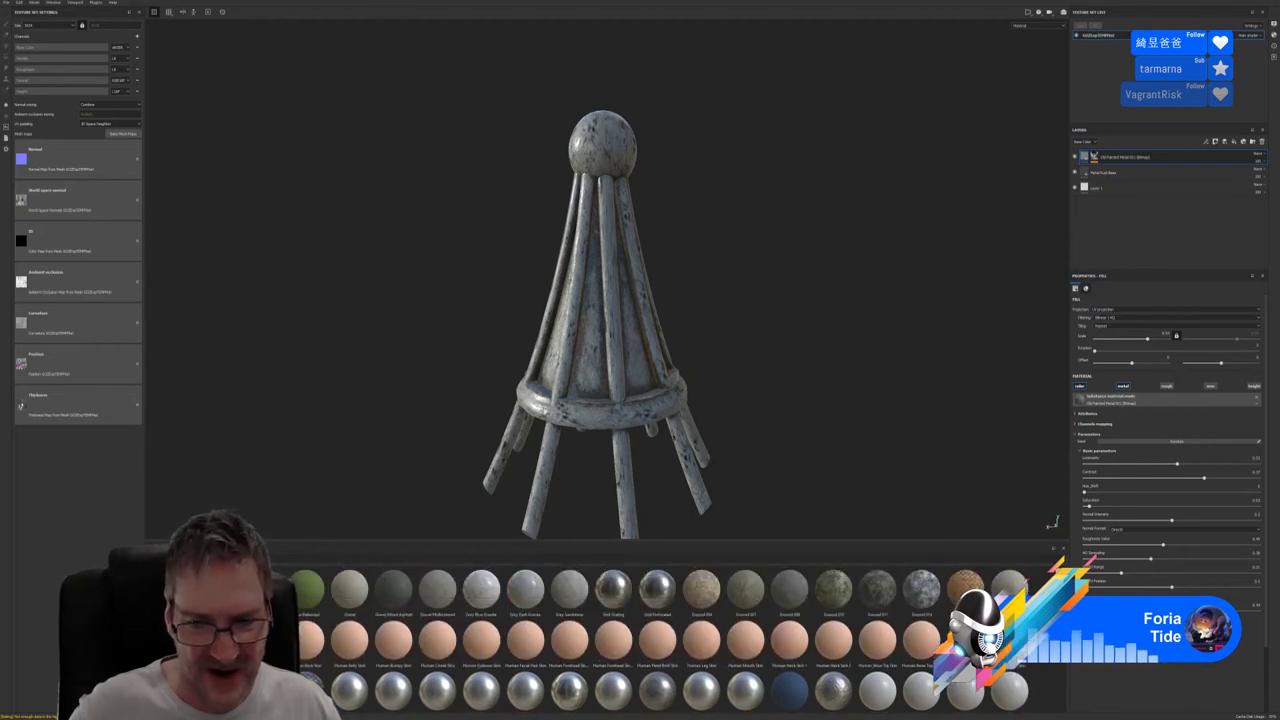
pyautogui.scroll(1, 565, 640)
pyautogui.scroll(2, 565, 640)
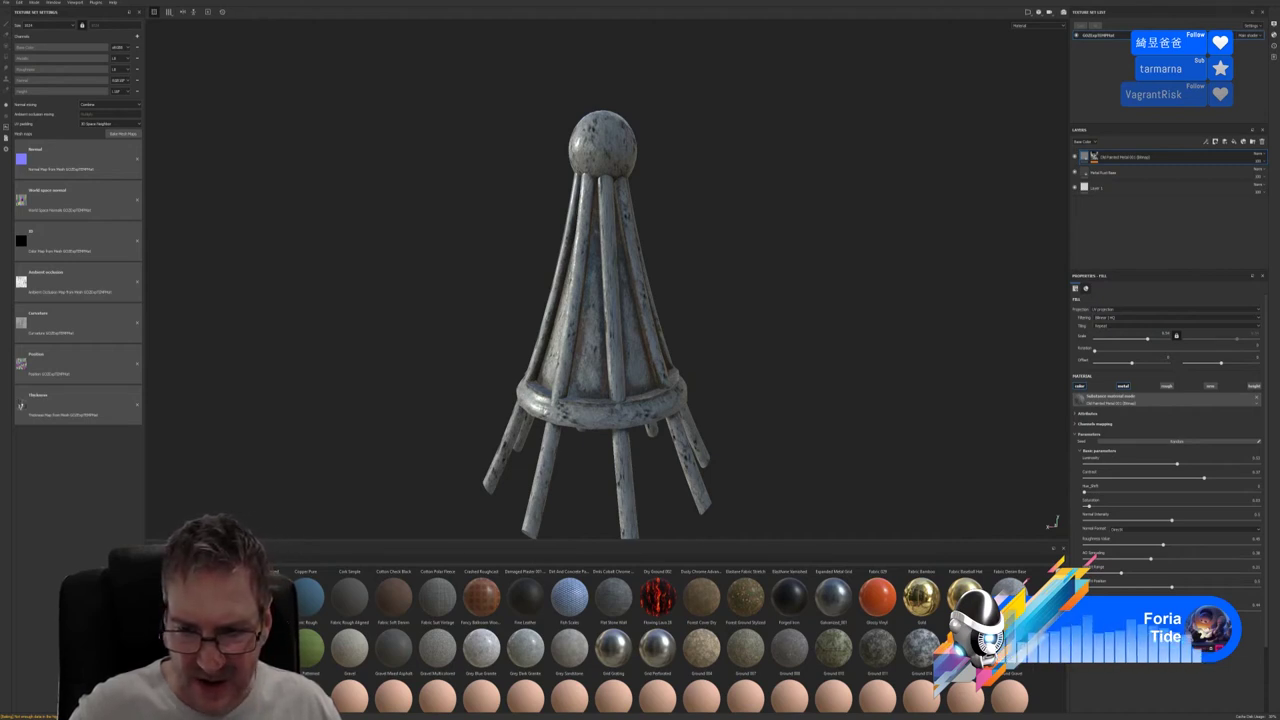
pyautogui.scroll(2, 565, 640)
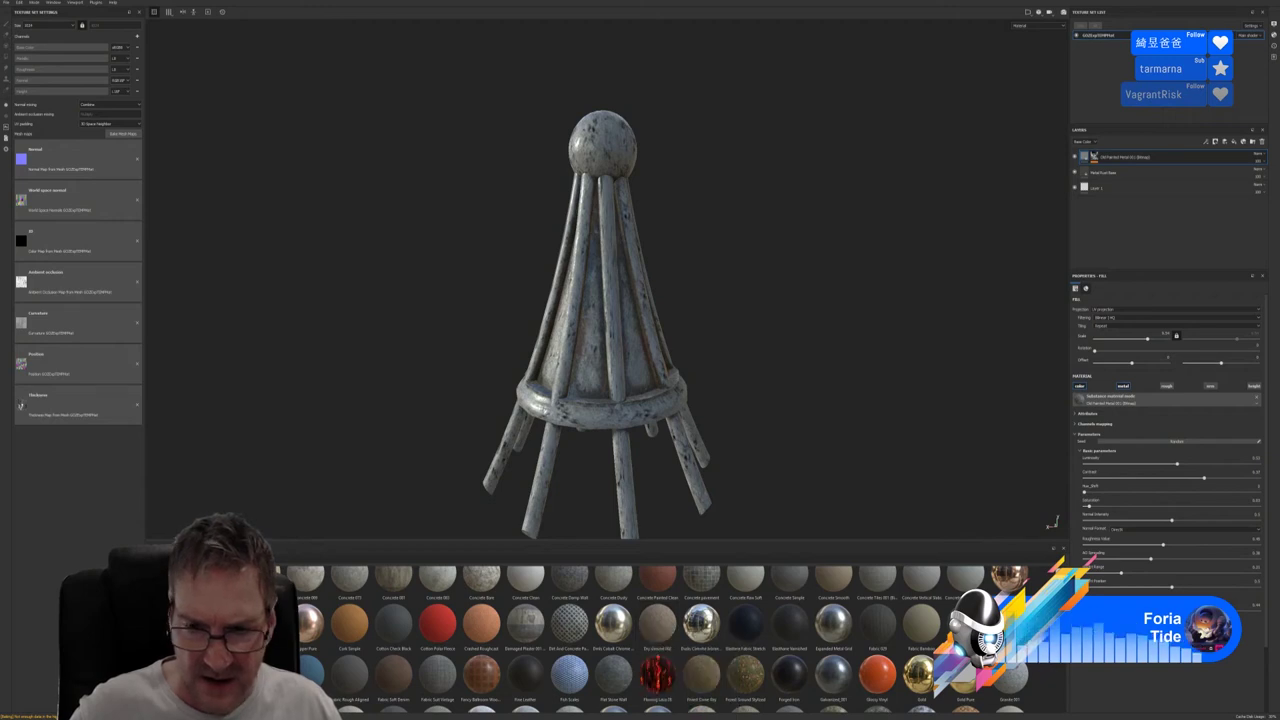
pyautogui.scroll(1, 657, 640)
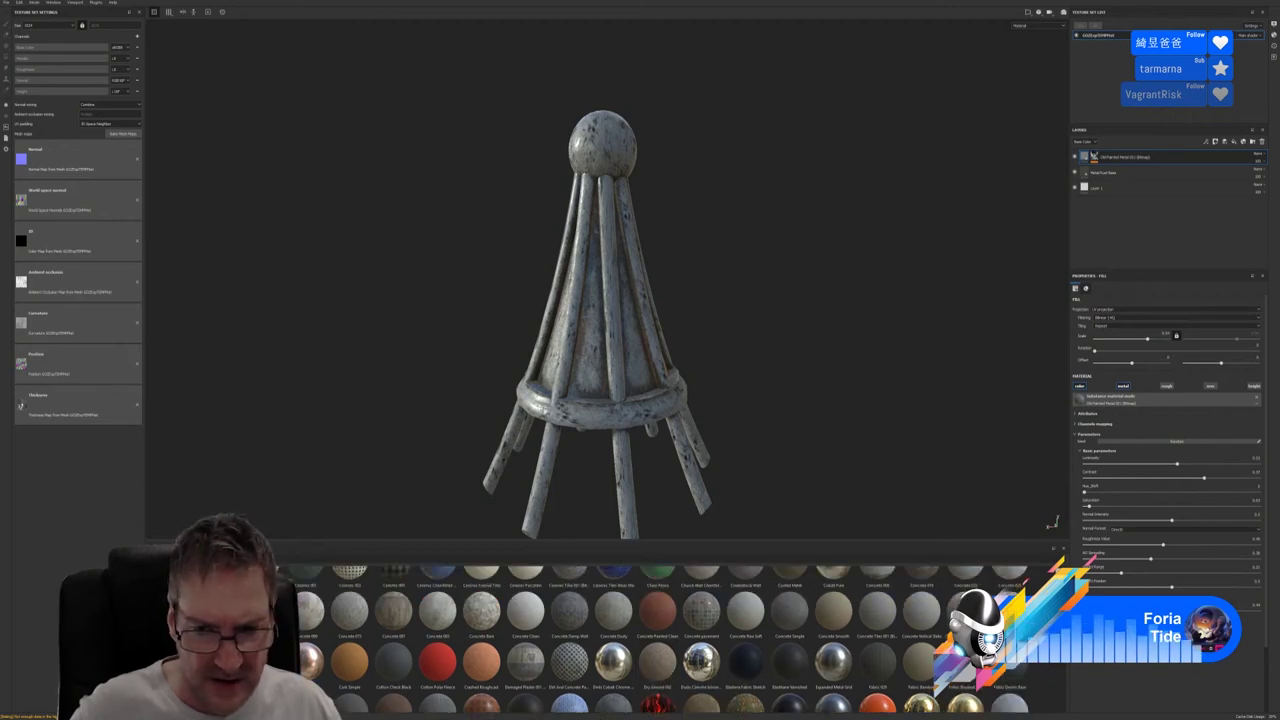
pyautogui.scroll(2, 657, 640)
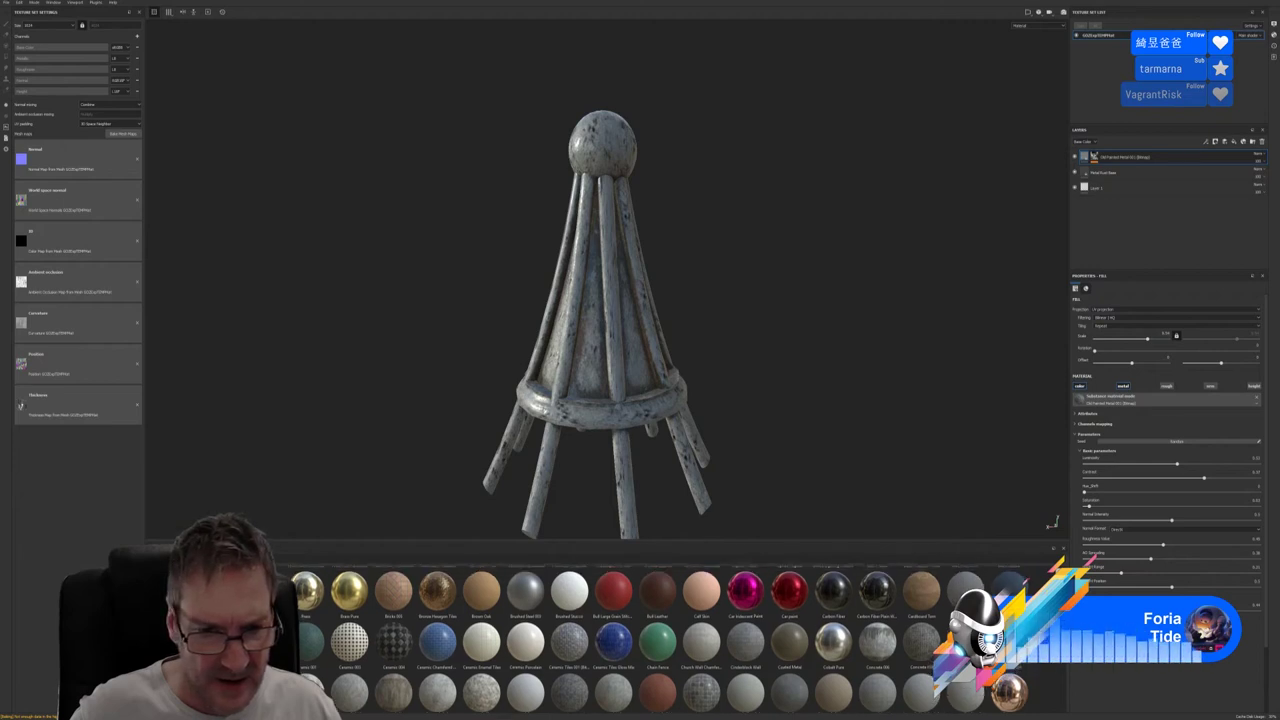
pyautogui.scroll(1, 657, 640)
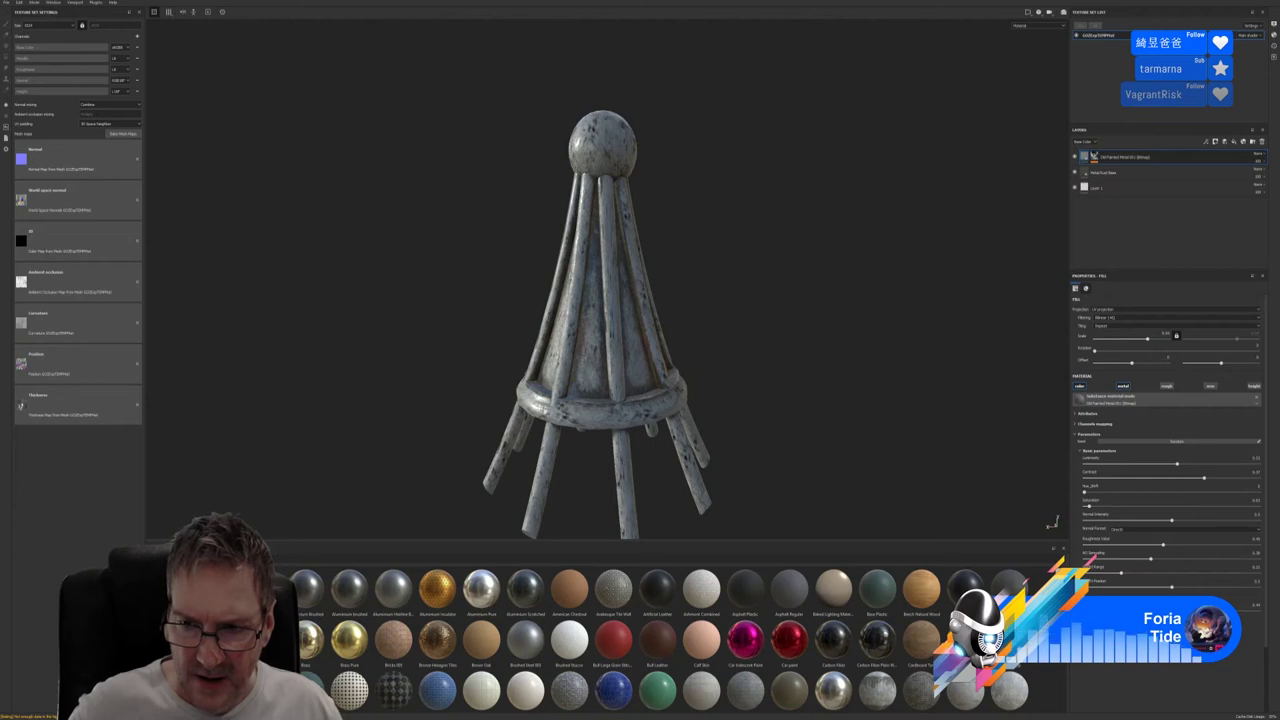
pyautogui.scroll(-10, 657, 640)
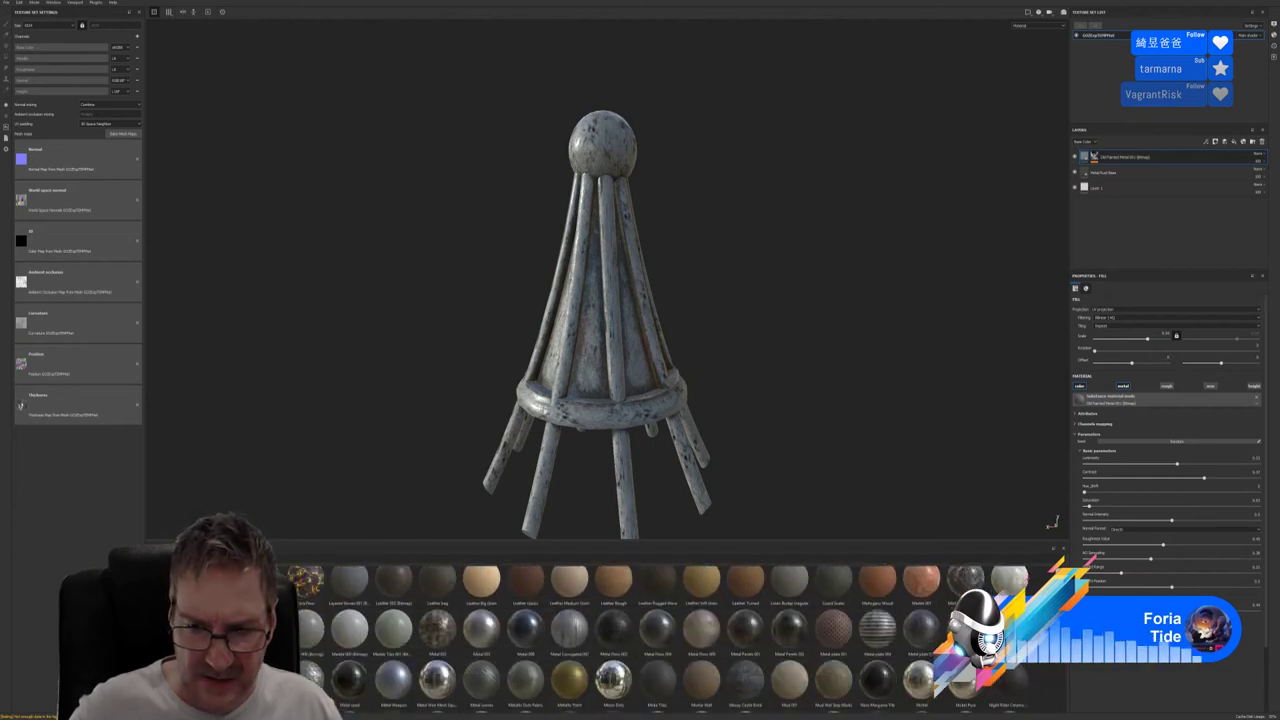
pyautogui.scroll(-1, 657, 640)
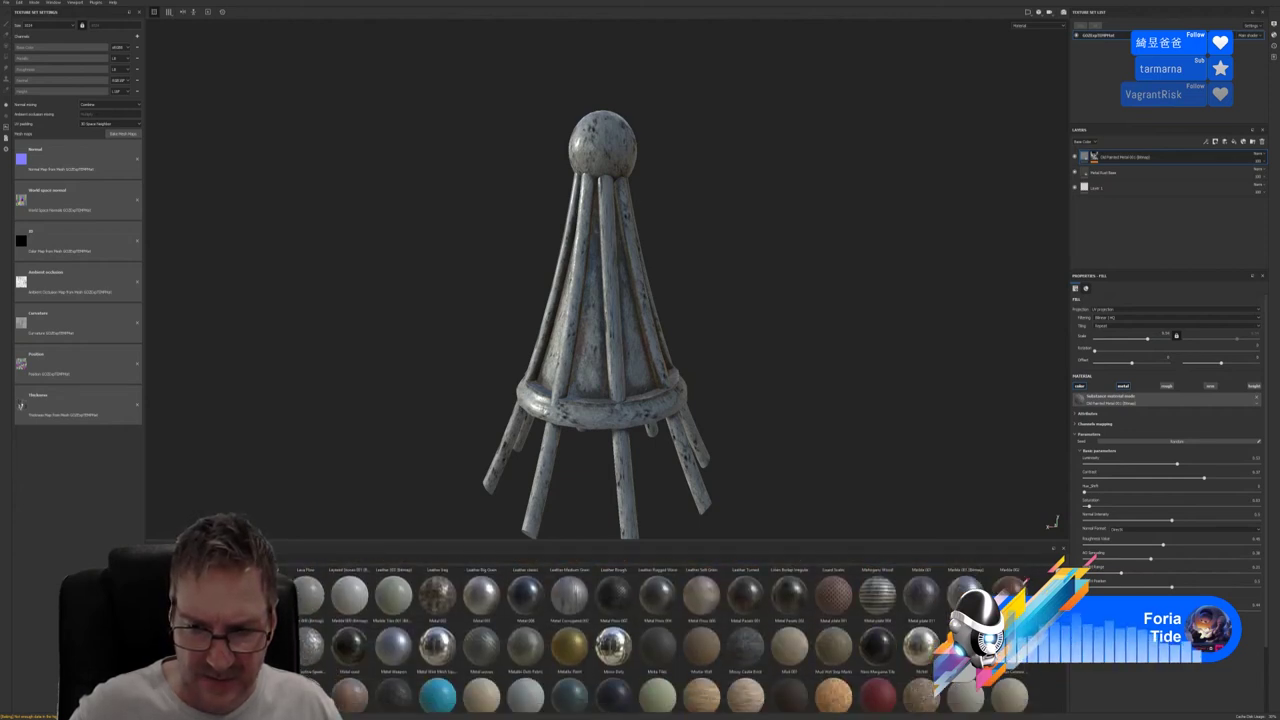
pyautogui.click(785, 650)
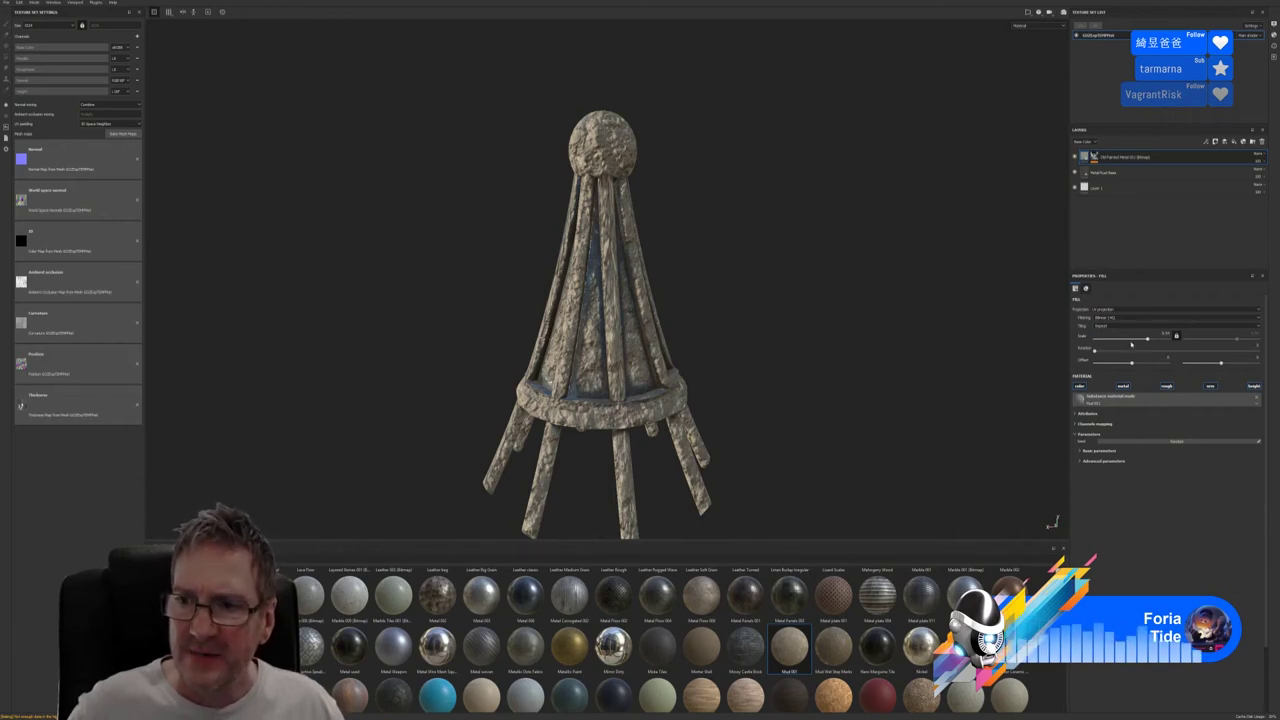
# Tile the mud texture finer, disable its normal and roughness channels, and list Grunges
pyautogui.moveTo(1147, 338)
pyautogui.mouseDown()
pyautogui.moveTo(1168, 338)
pyautogui.moveTo(1149, 343)
pyautogui.mouseUp()
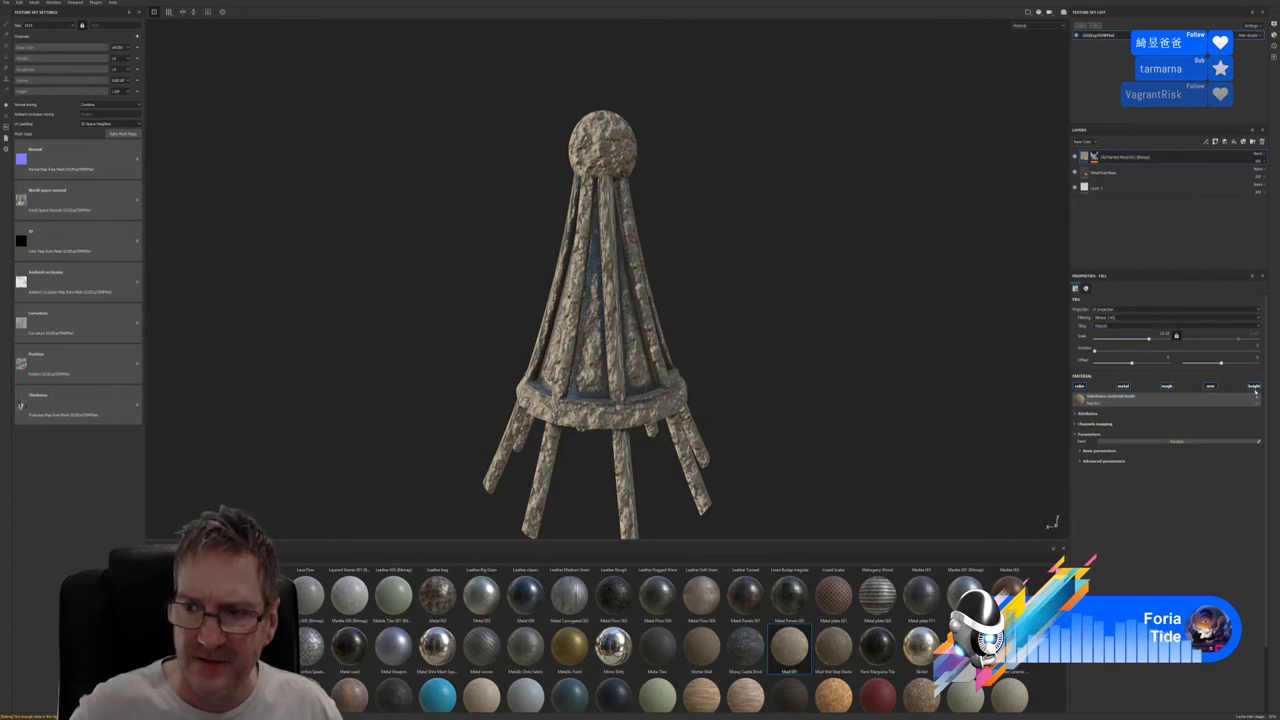
pyautogui.click(1207, 386)
pyautogui.click(1166, 386)
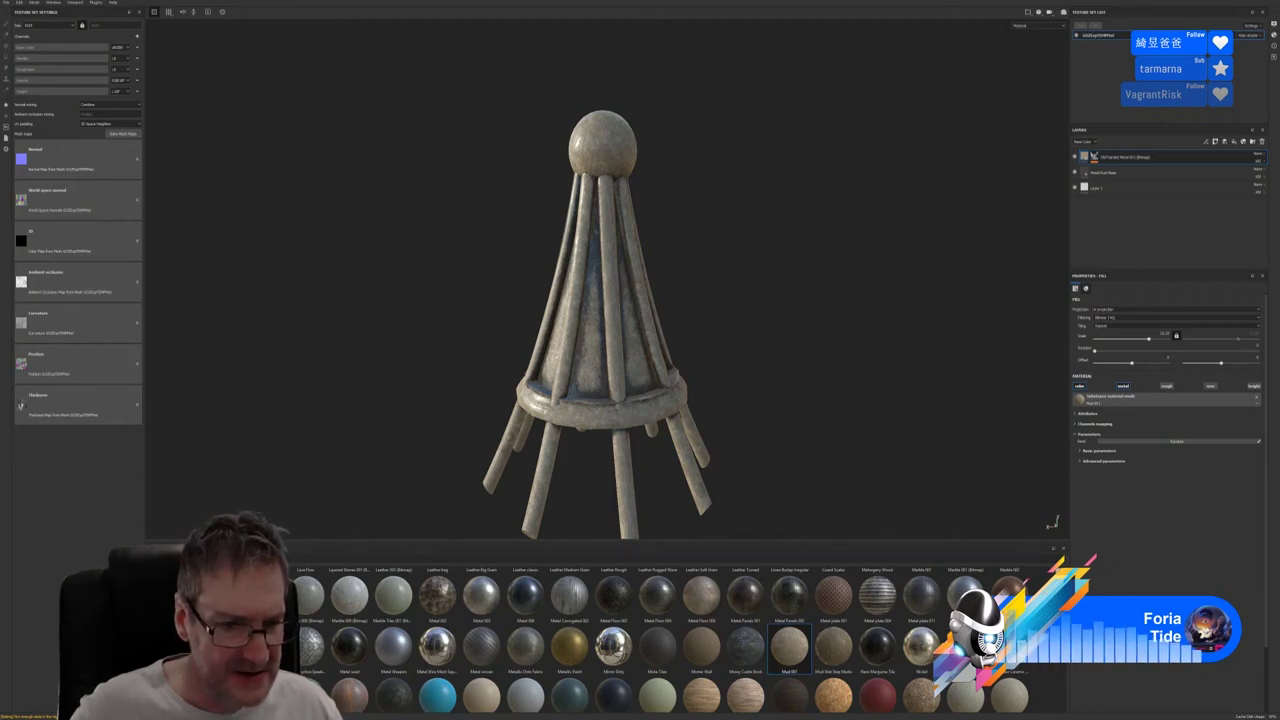
pyautogui.click(220, 600)
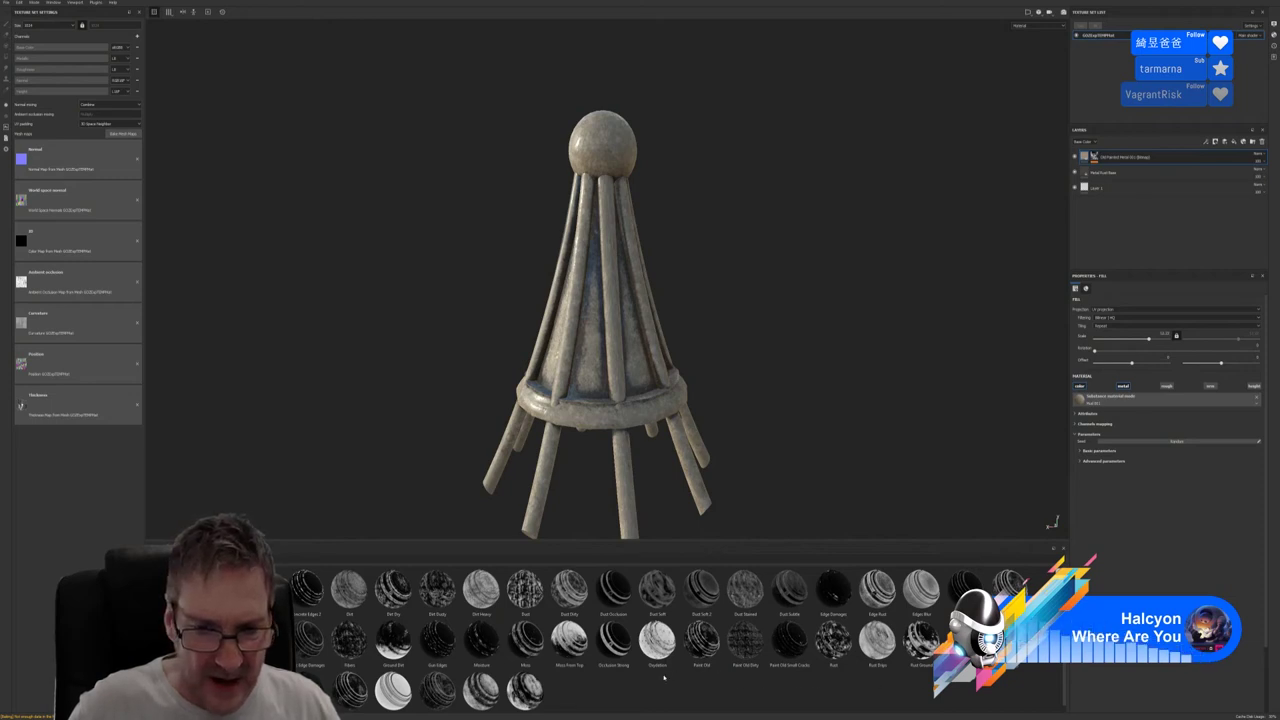
# Drag the Surface Worn smart mask from the Shelf onto the painted metal layer
pyautogui.scroll(-1, 590, 695)
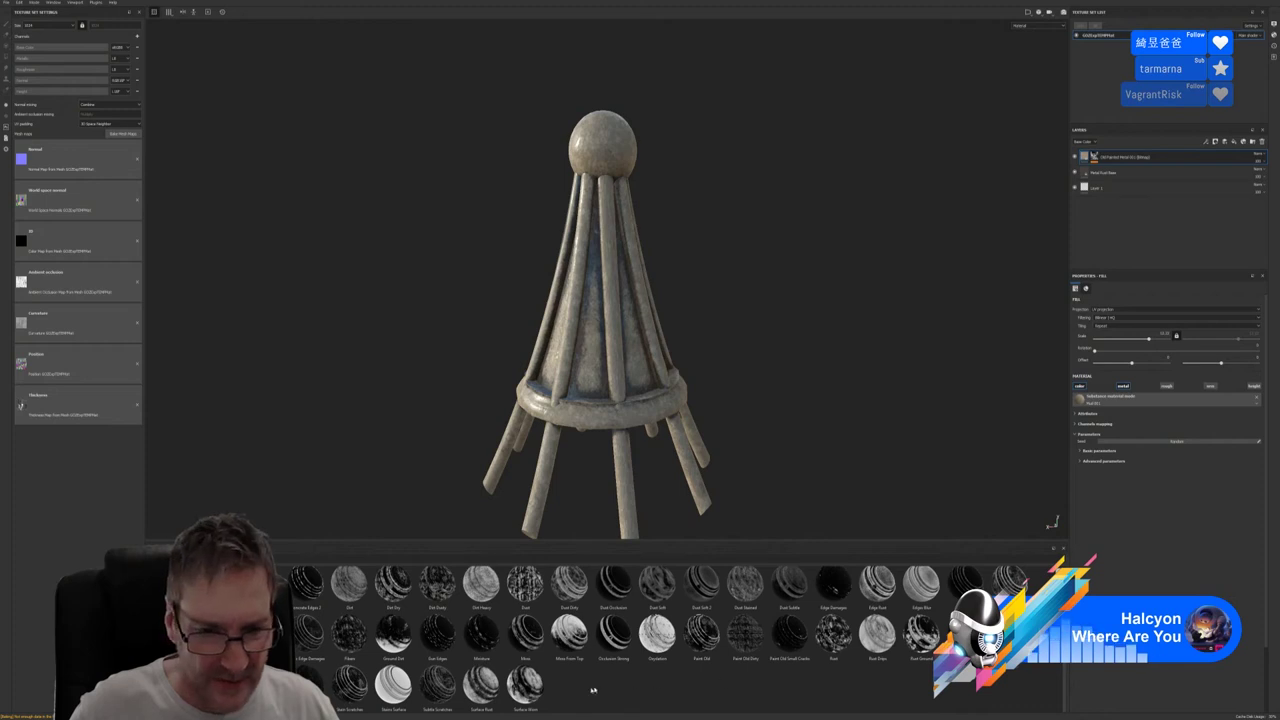
pyautogui.moveTo(525, 685); pyautogui.dragTo(1137, 160)
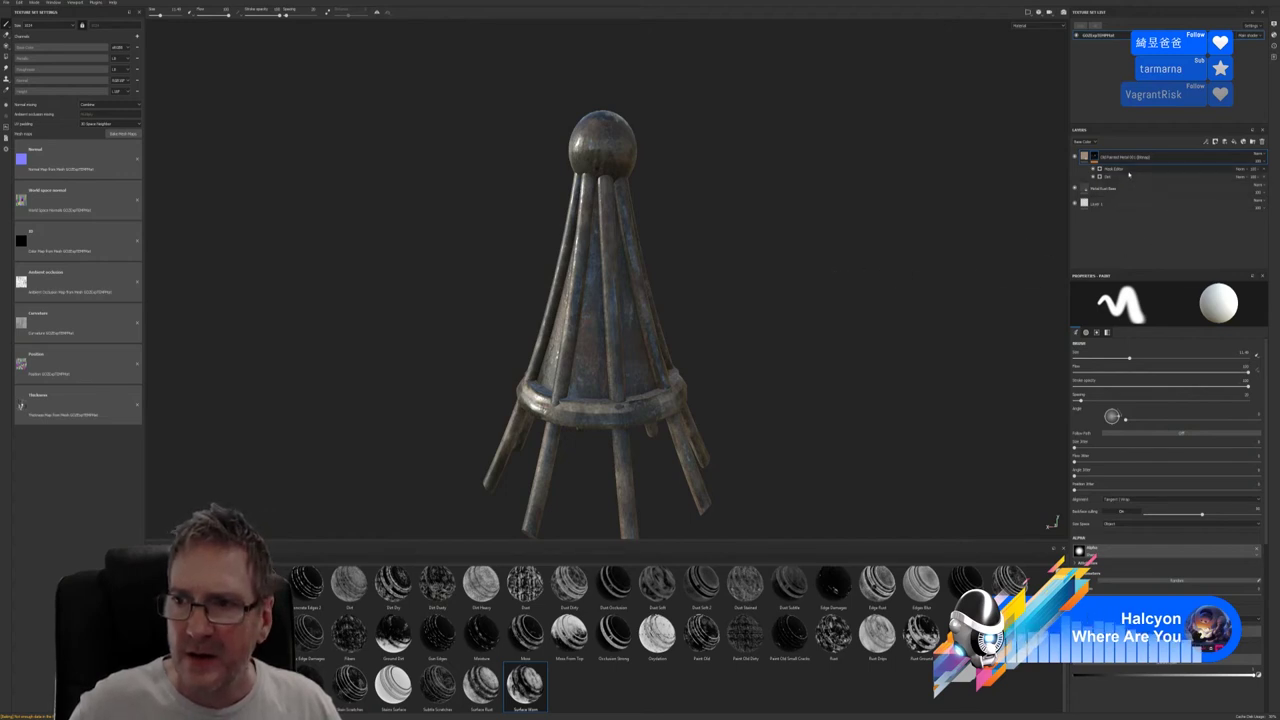
# Select the Mask Editor generator and raise its Global Balance, toggling it to compare
pyautogui.click(1129, 172)
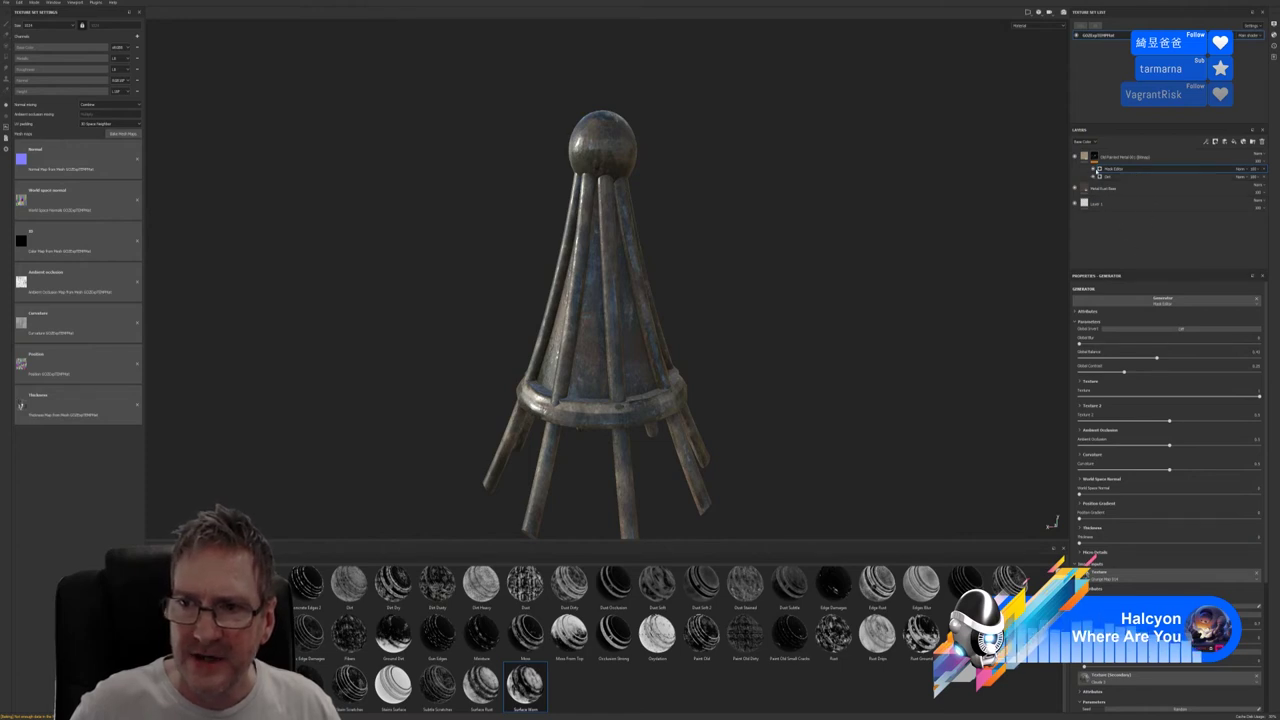
pyautogui.click(1093, 170)
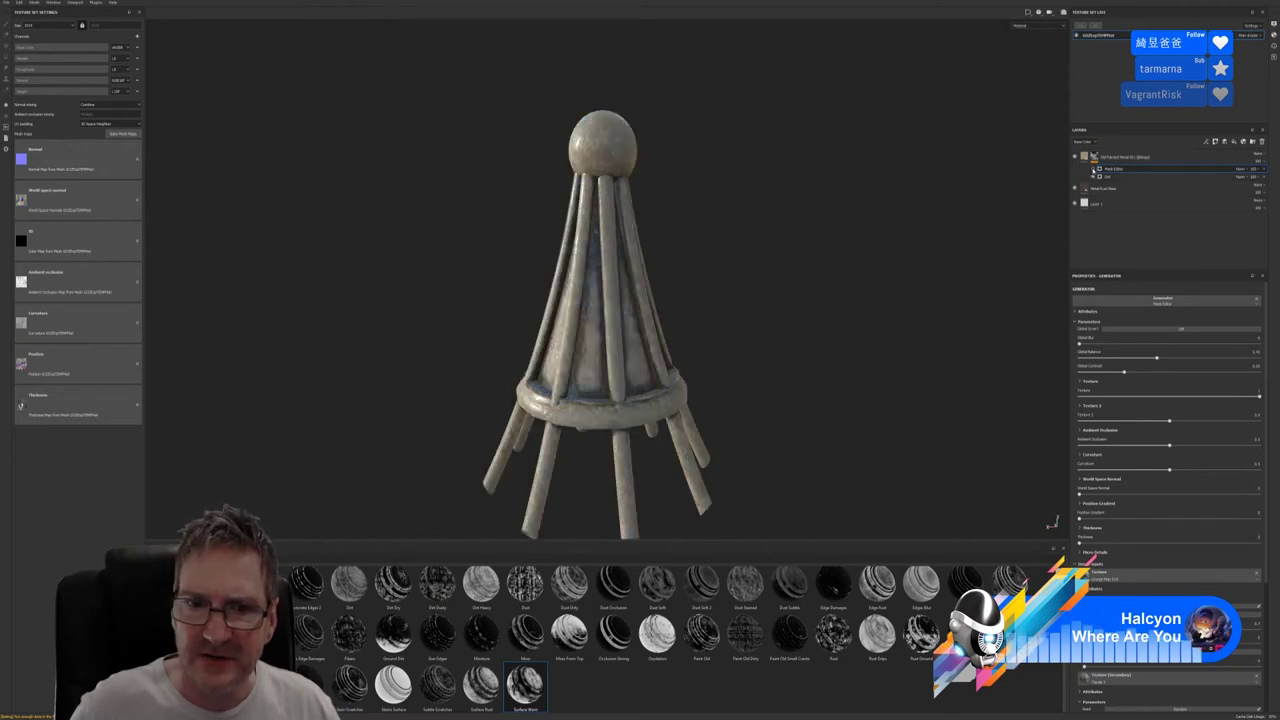
pyautogui.click(1093, 170)
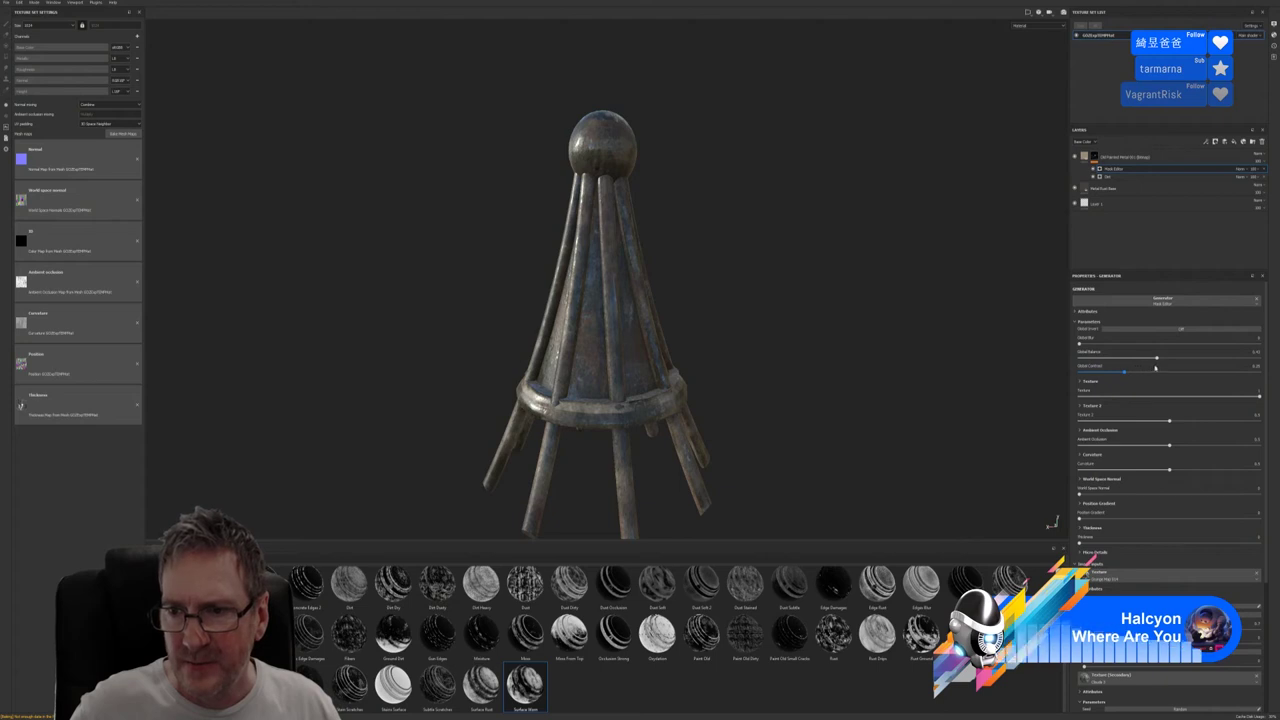
pyautogui.moveTo(1157, 357); pyautogui.dragTo(1197, 371)
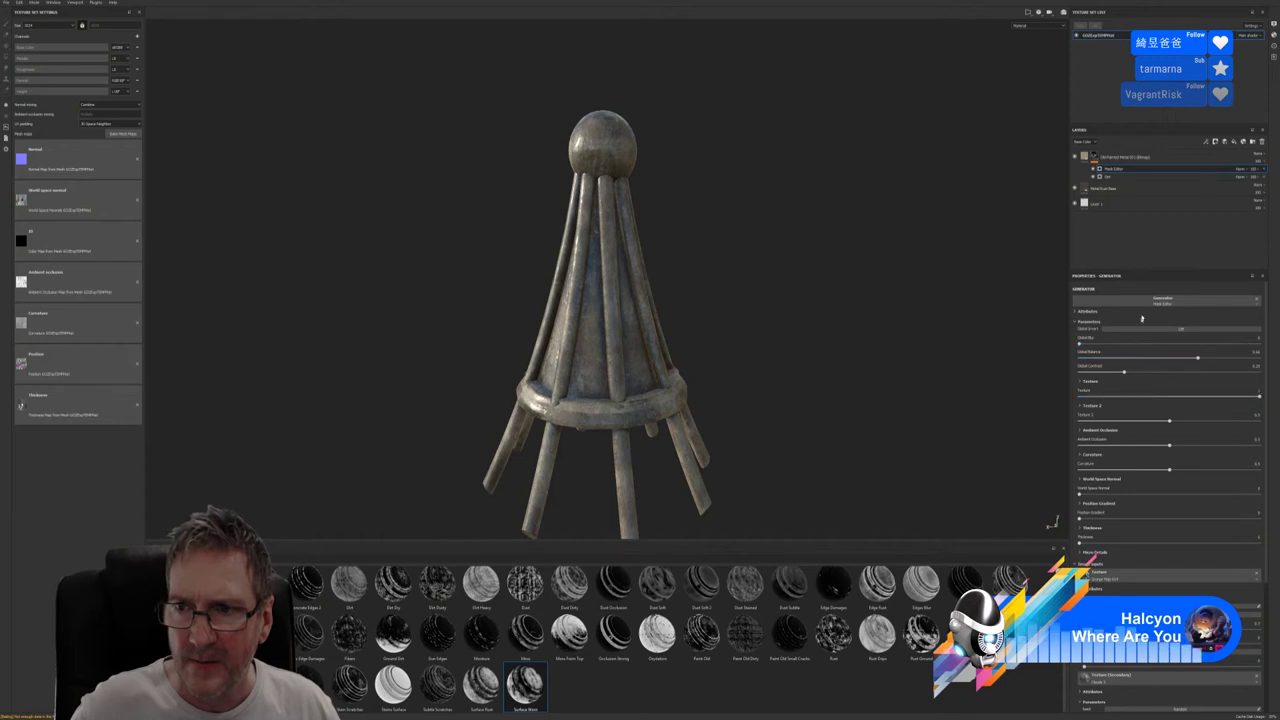
pyautogui.click(1094, 169)
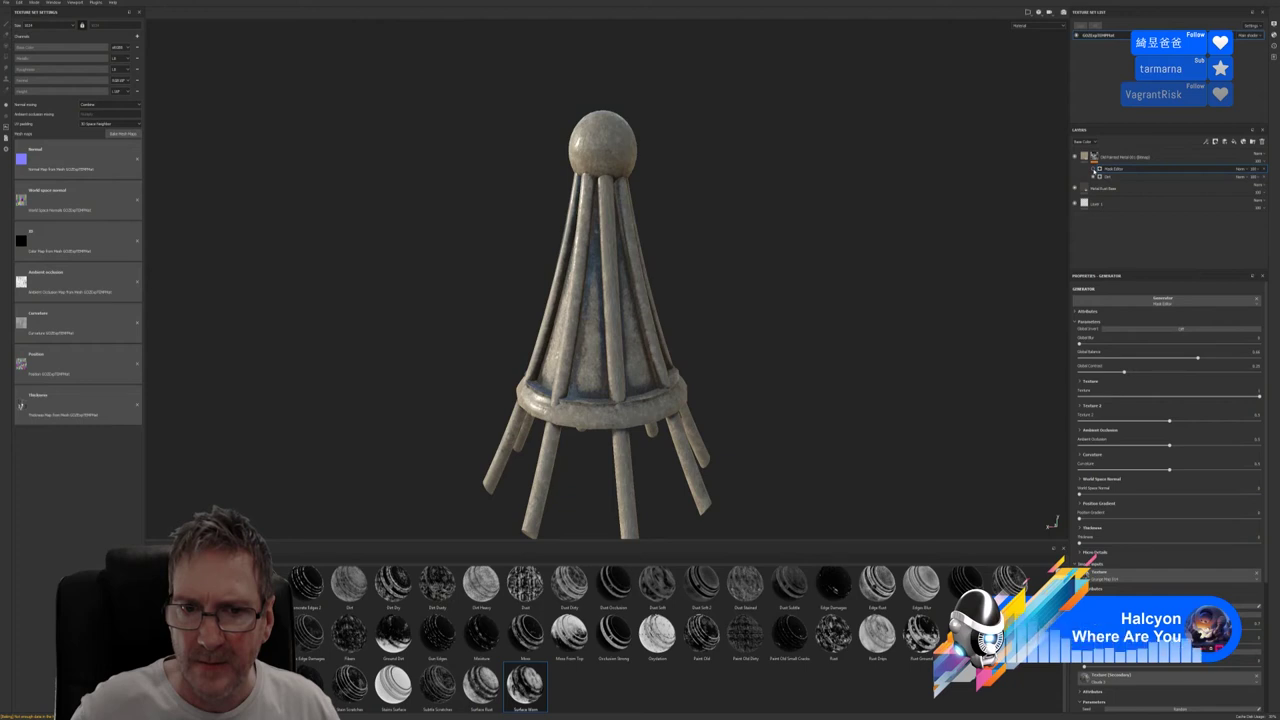
pyautogui.click(1094, 169)
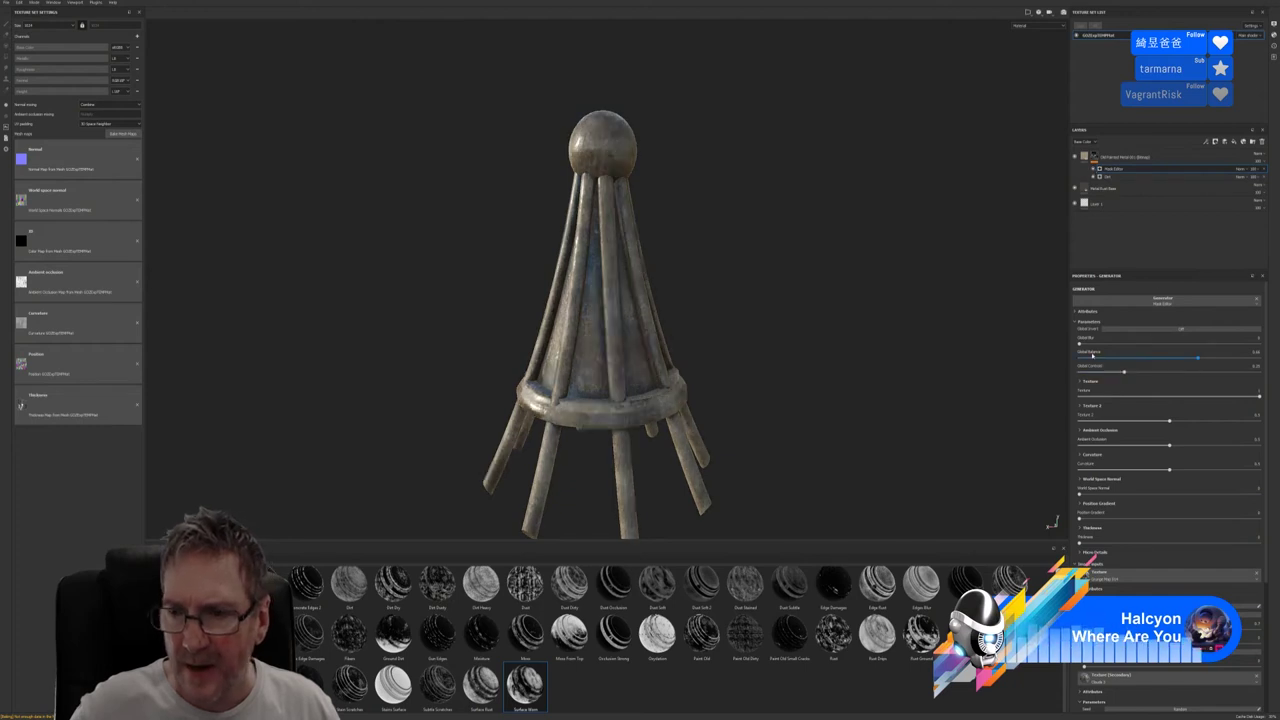
# Increase Global Contrast, lower Texture, raise Texture 2 and set Ambient Occlusion to 0.46
pyautogui.moveTo(1125, 376); pyautogui.dragTo(1187, 394)
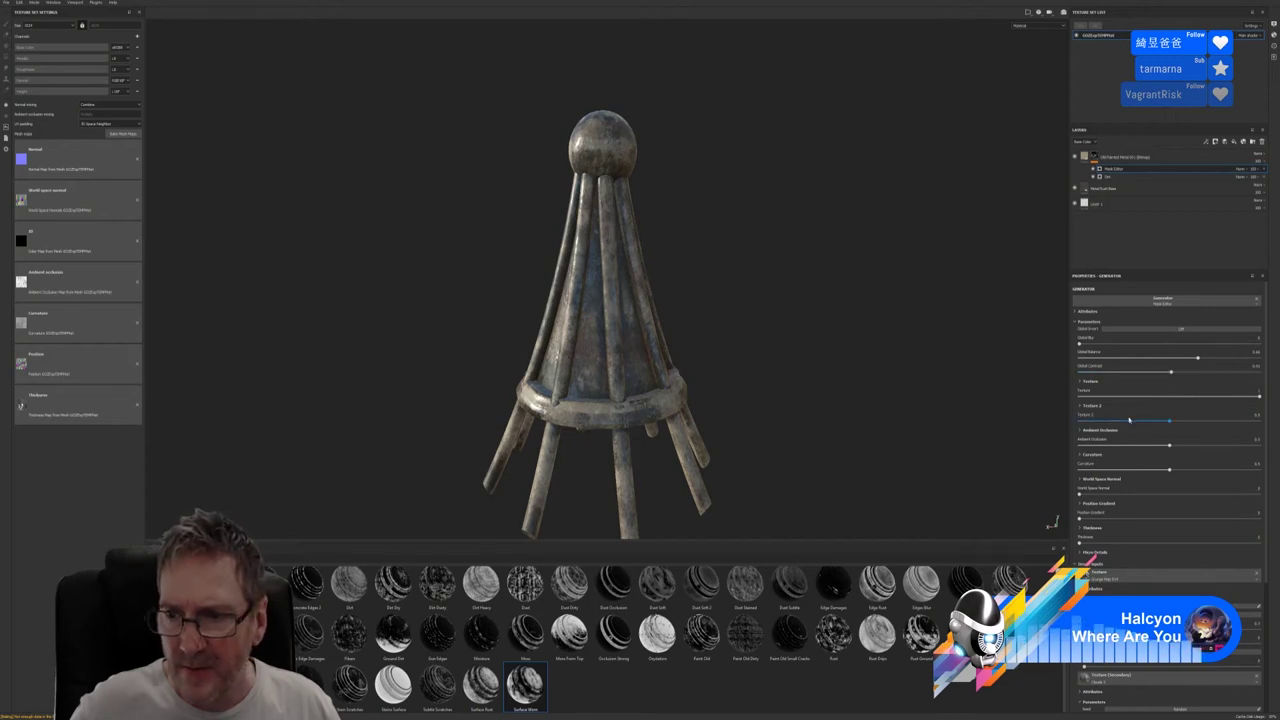
pyautogui.moveTo(1261, 399); pyautogui.dragTo(1173, 455)
pyautogui.click(1214, 421)
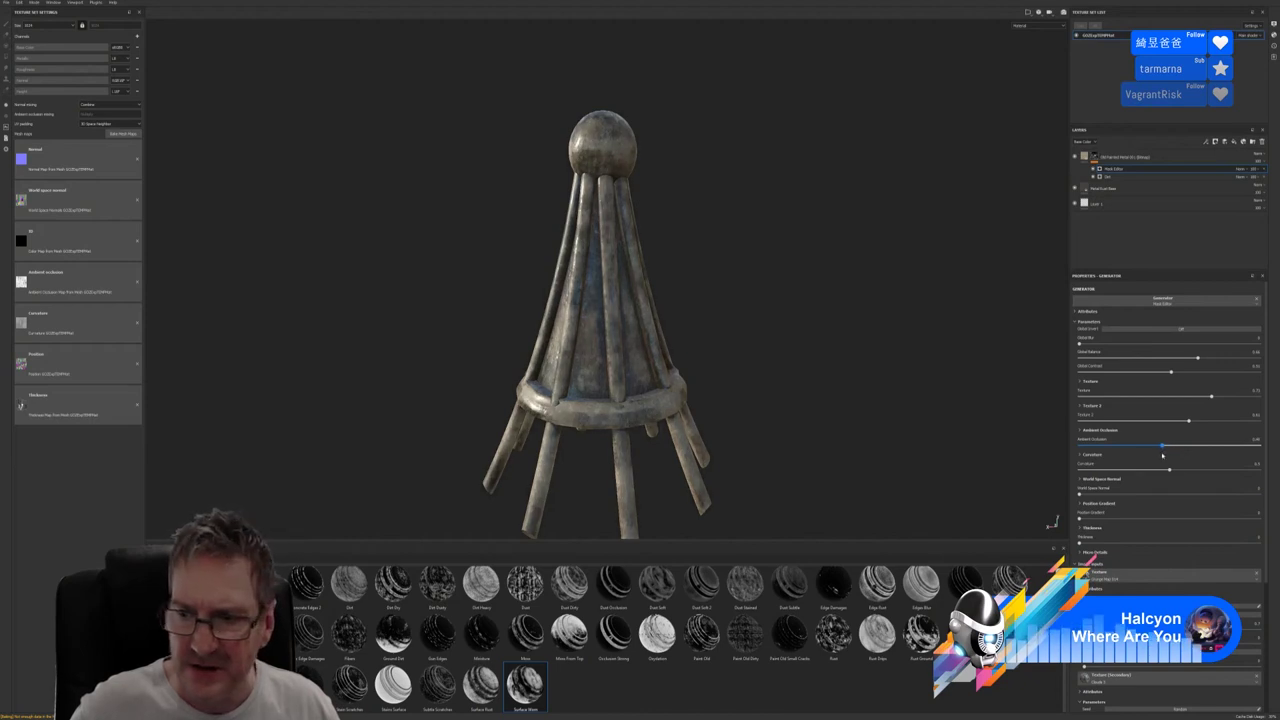
pyautogui.moveTo(1169, 455); pyautogui.dragTo(1098, 471)
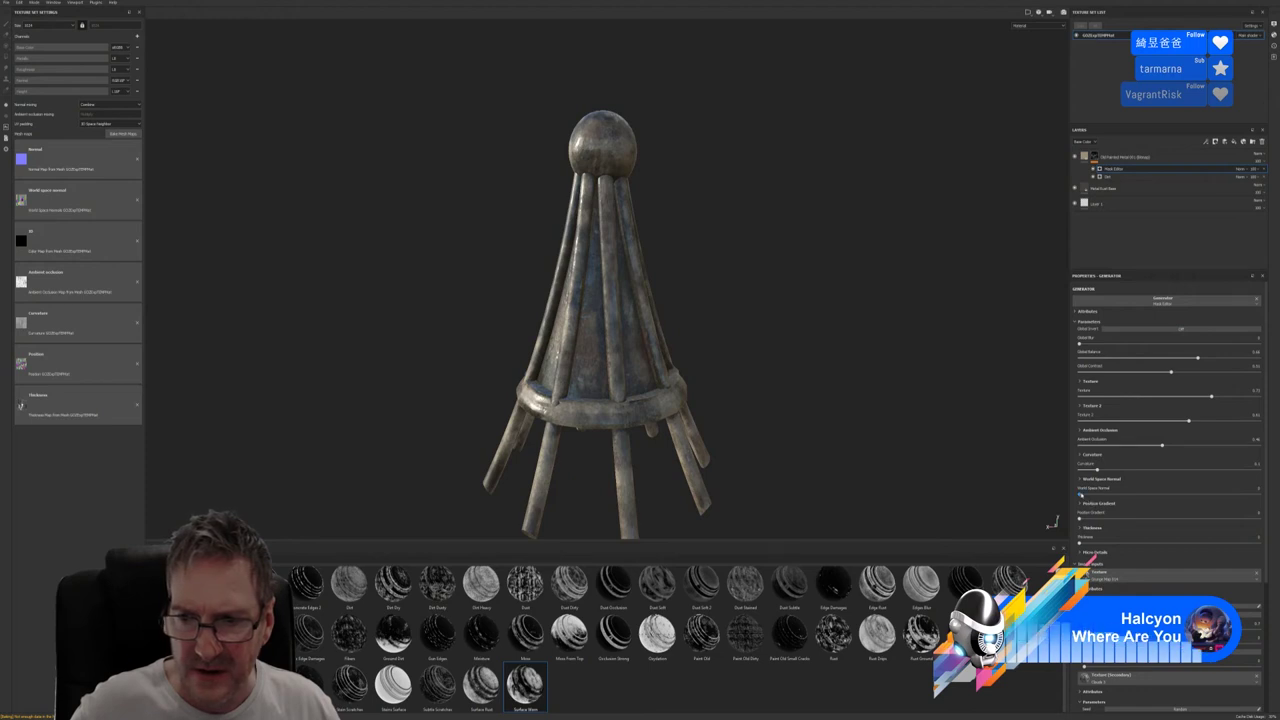
# Add World Space Normal influence and a Position Gradient of about 0.22, keeping Thickness at 0
pyautogui.moveTo(1080, 494)
pyautogui.mouseDown()
pyautogui.moveTo(1216, 493)
pyautogui.moveTo(1100, 494)
pyautogui.mouseUp()
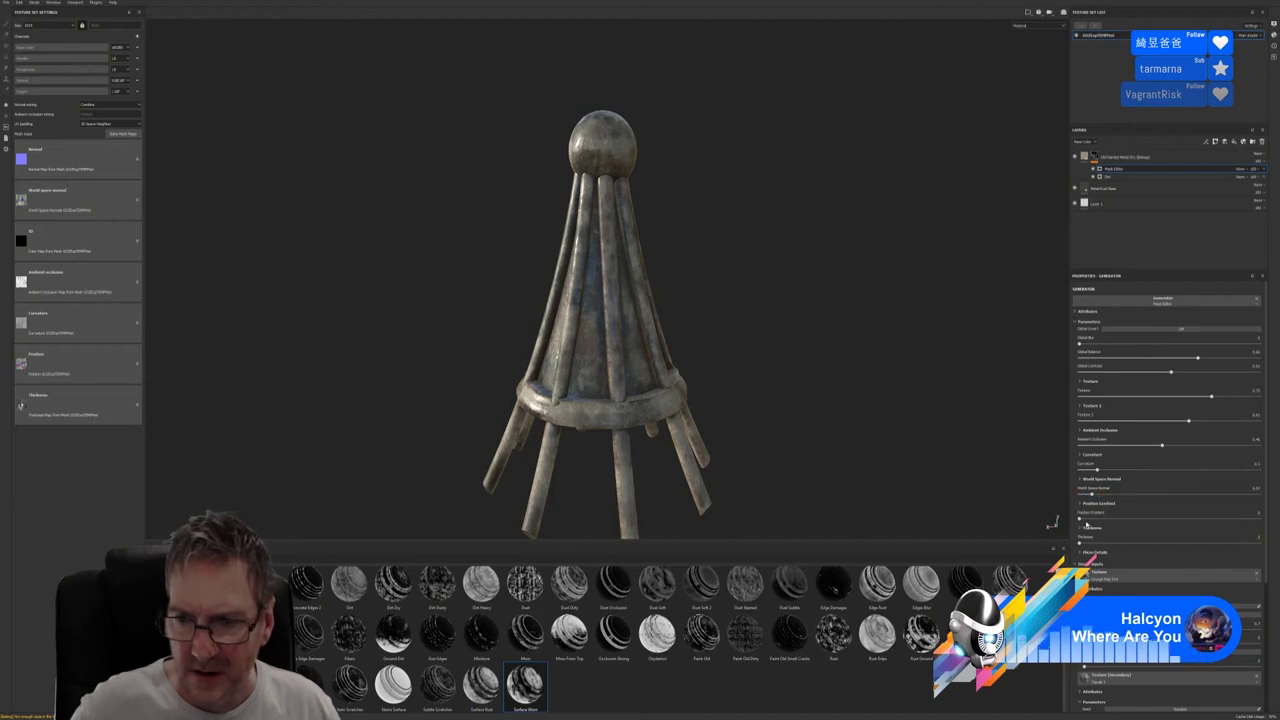
pyautogui.moveTo(1081, 520)
pyautogui.mouseDown()
pyautogui.moveTo(1226, 518)
pyautogui.moveTo(1108, 530)
pyautogui.moveTo(1215, 535)
pyautogui.moveTo(1097, 533)
pyautogui.mouseUp()
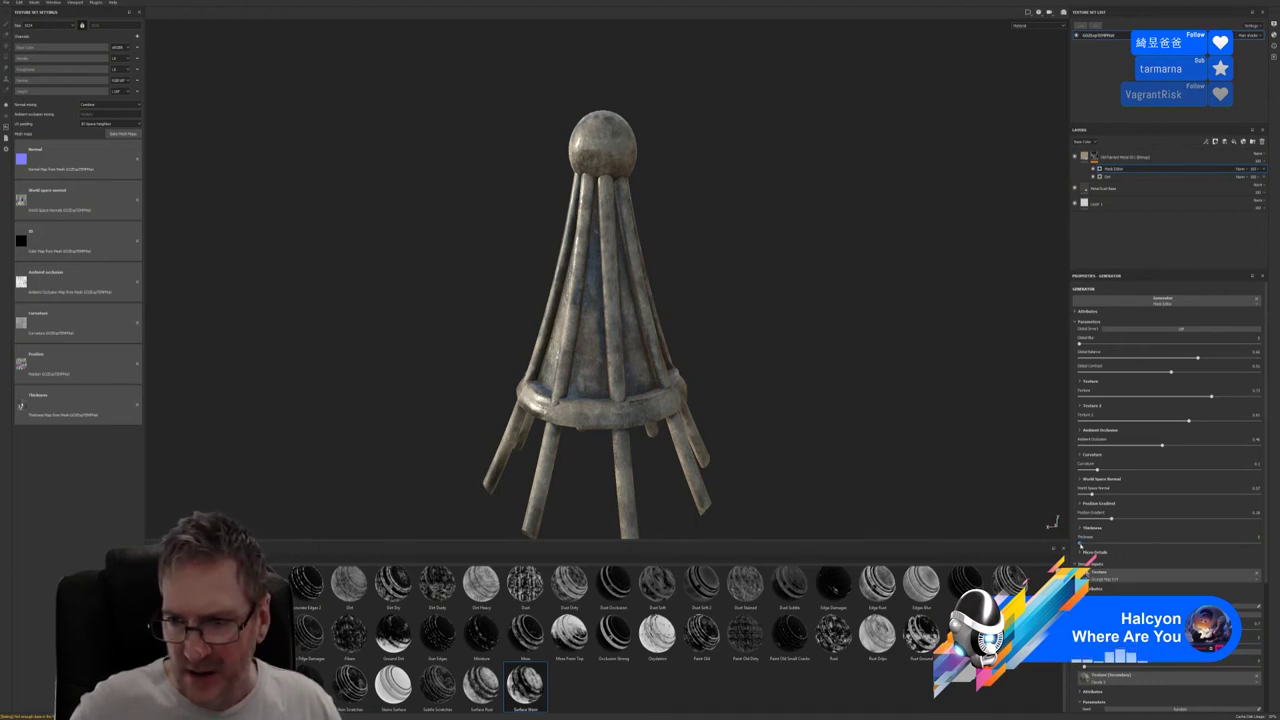
pyautogui.click(1104, 542)
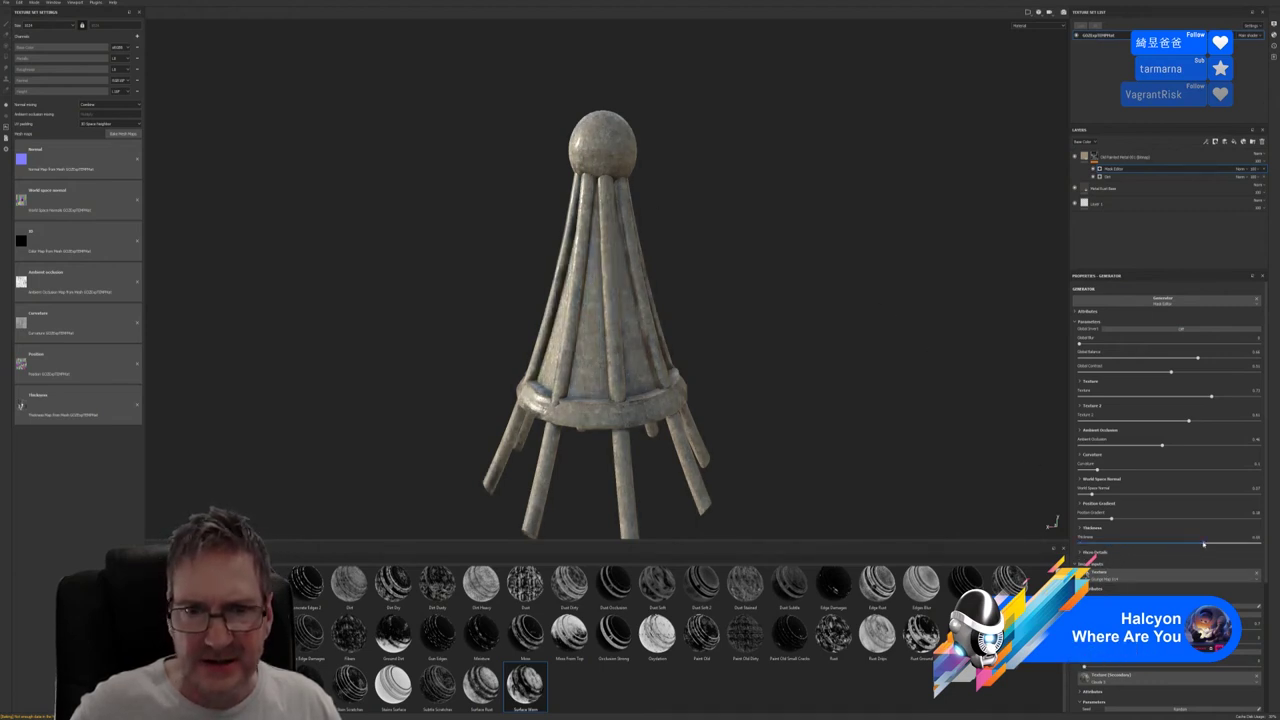
pyautogui.moveTo(1104, 542)
pyautogui.mouseDown()
pyautogui.moveTo(1078, 542)
pyautogui.moveTo(1098, 558)
pyautogui.mouseUp()
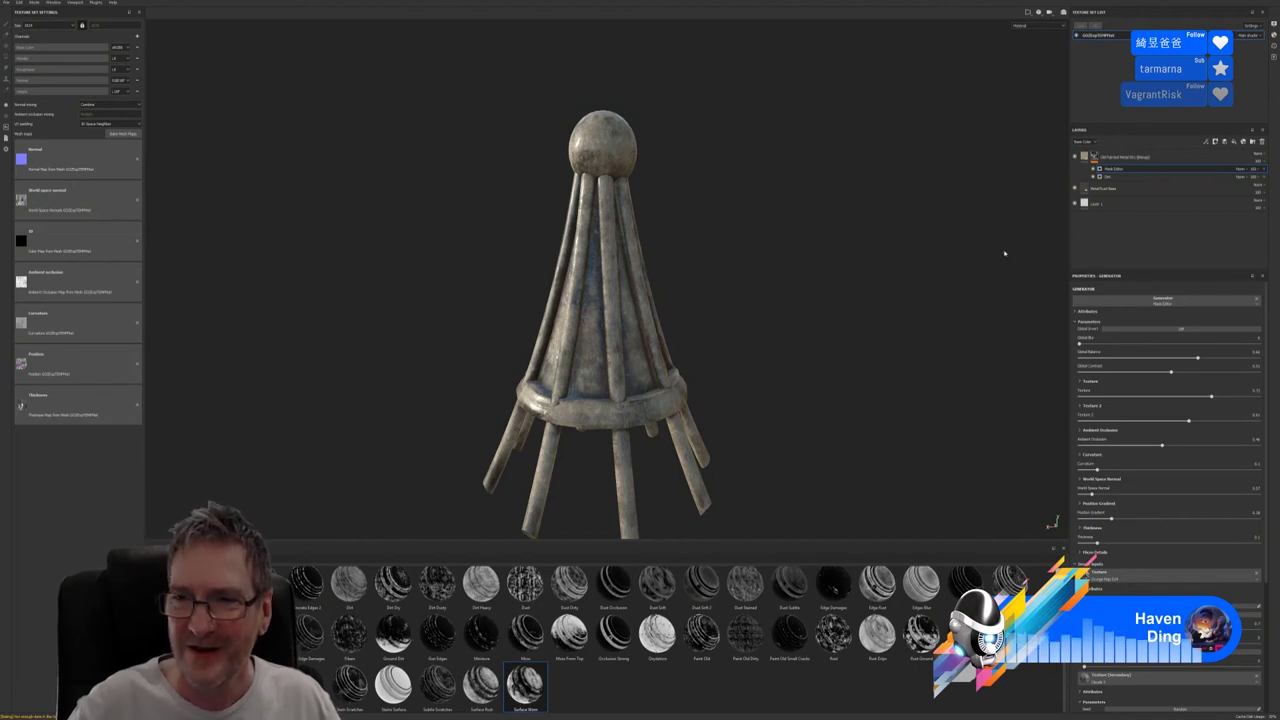
# Cycle through several Mask Editor blend modes to compare their effect on the spire
pyautogui.click(1249, 169)
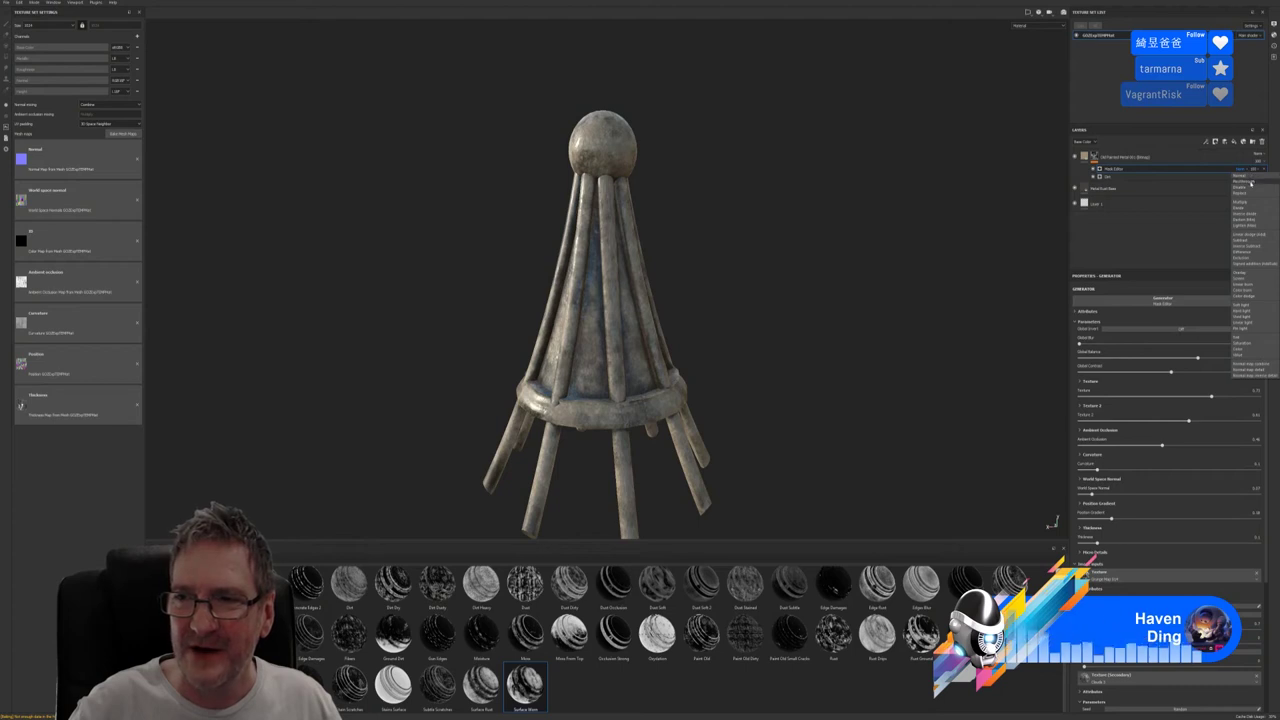
pyautogui.click(1251, 181)
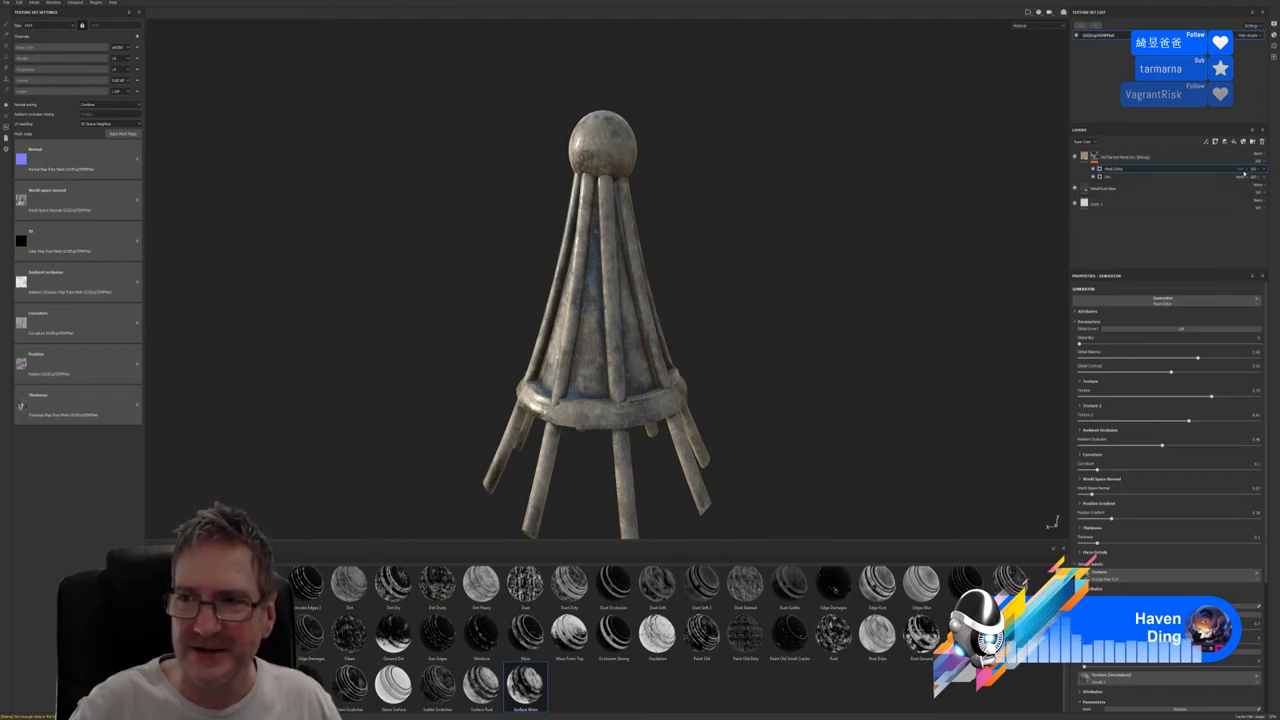
pyautogui.click(1245, 172)
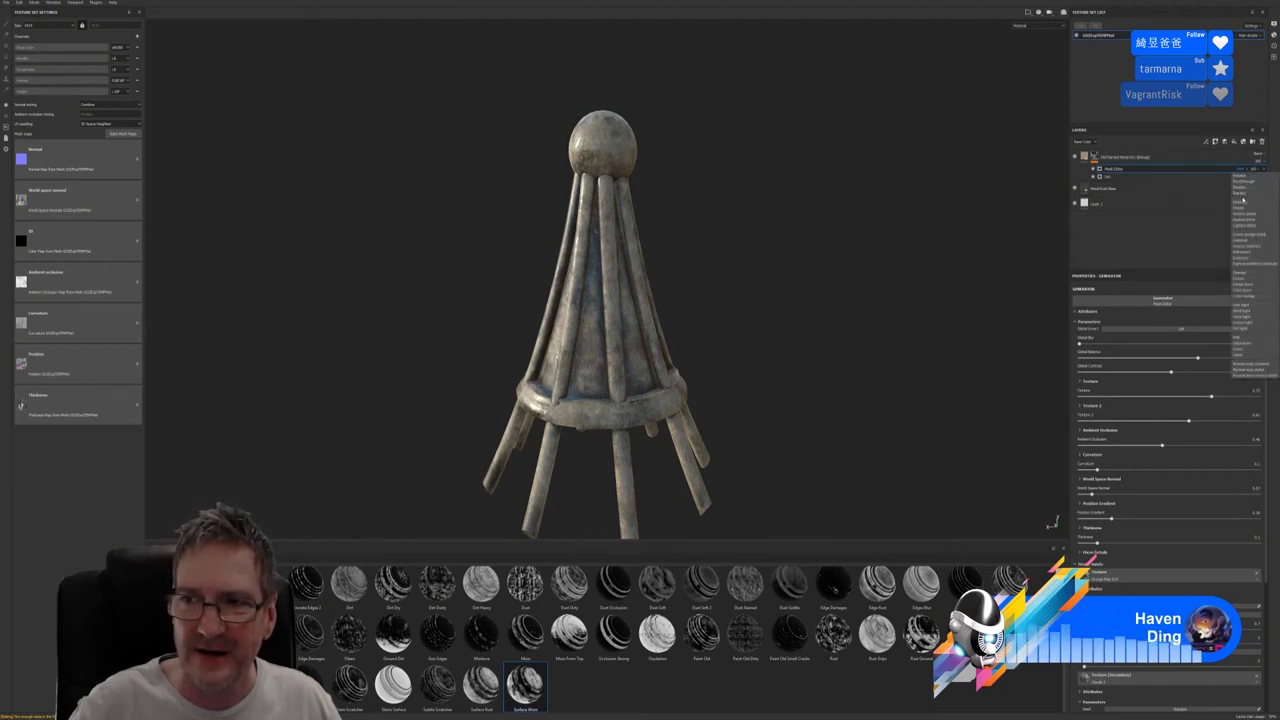
pyautogui.click(1241, 203)
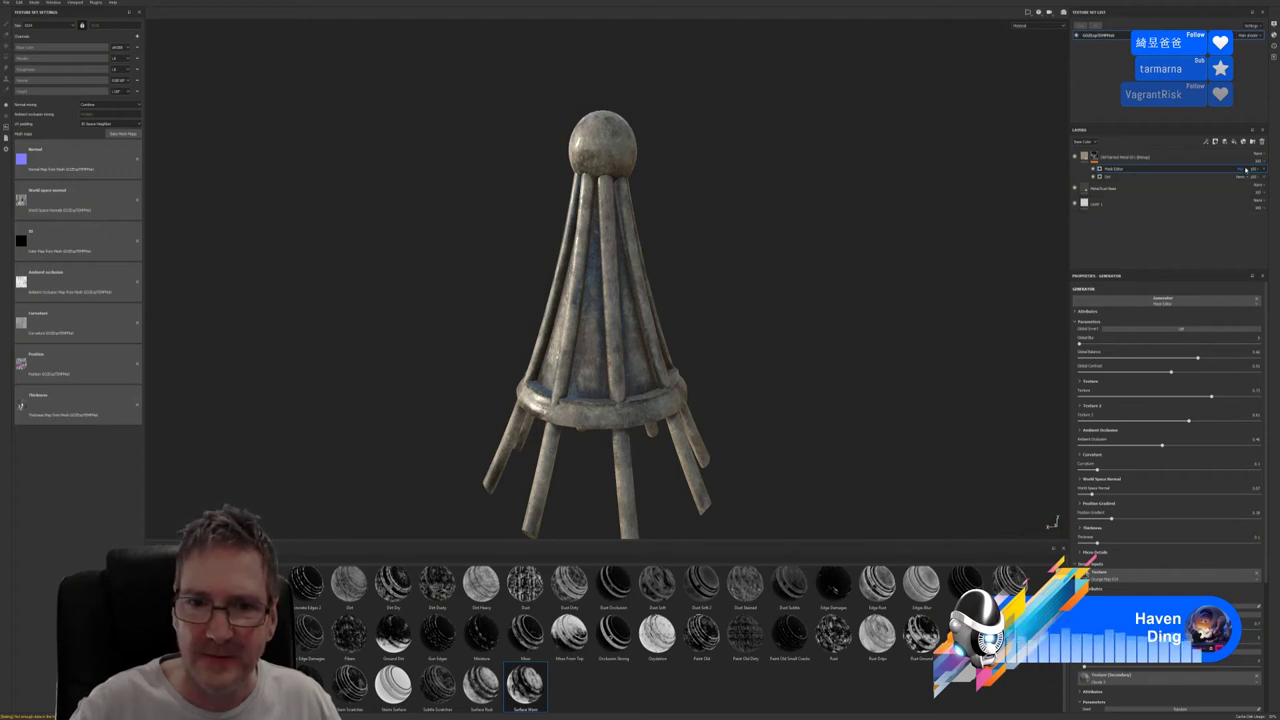
pyautogui.click(1246, 169)
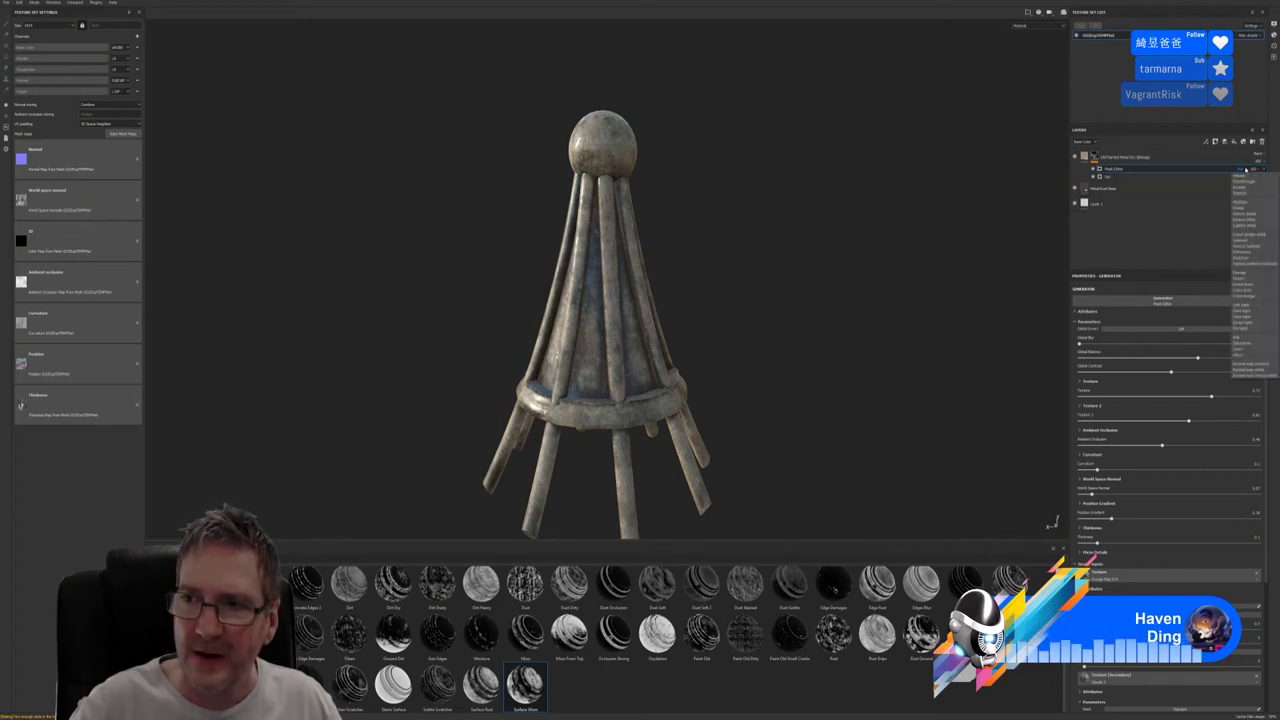
pyautogui.click(1244, 208)
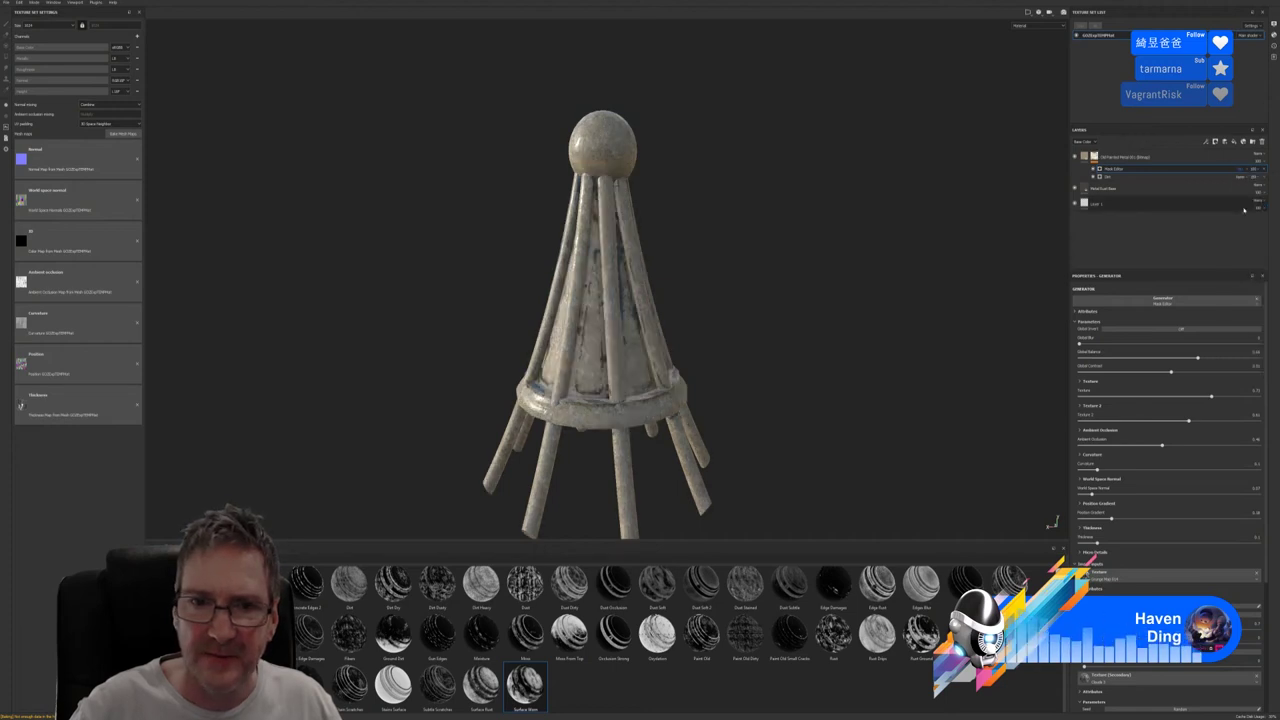
pyautogui.click(1247, 169)
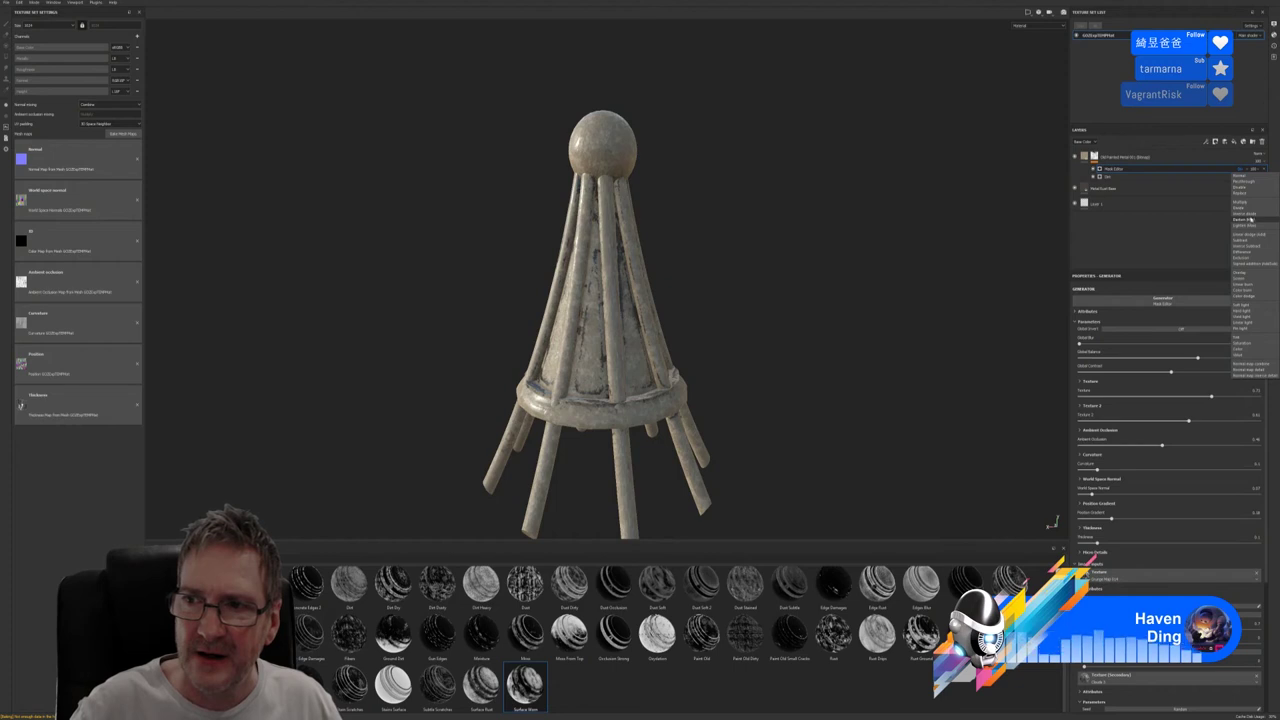
pyautogui.click(1251, 220)
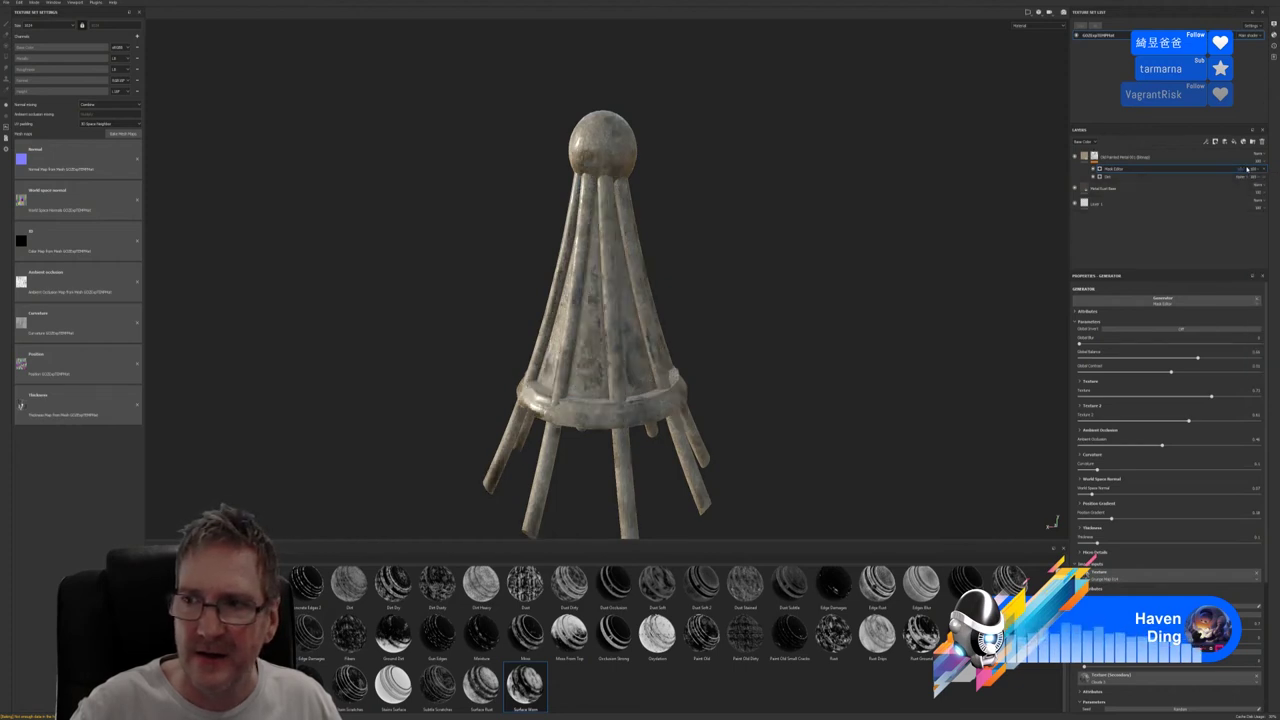
# Settle on a Mask Editor blend mode that brightens the spire and orbit to check it
pyautogui.click(1246, 169)
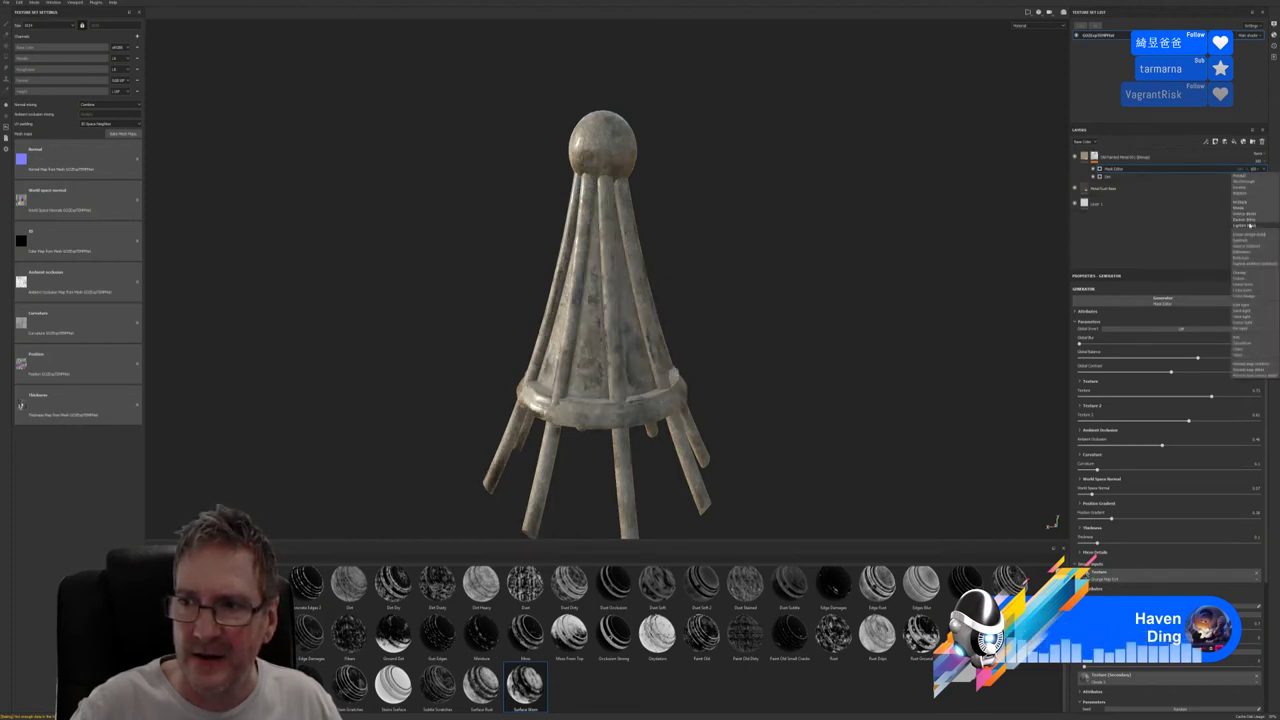
pyautogui.click(1250, 225)
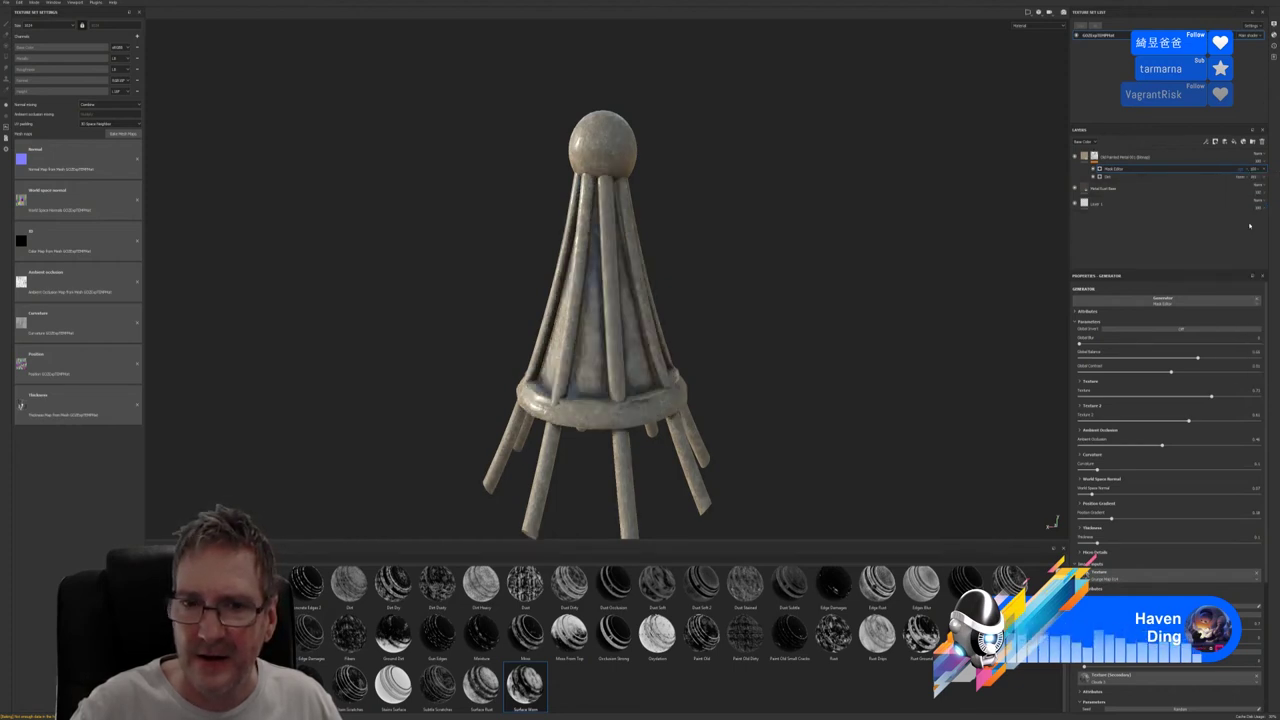
pyautogui.click(1246, 168)
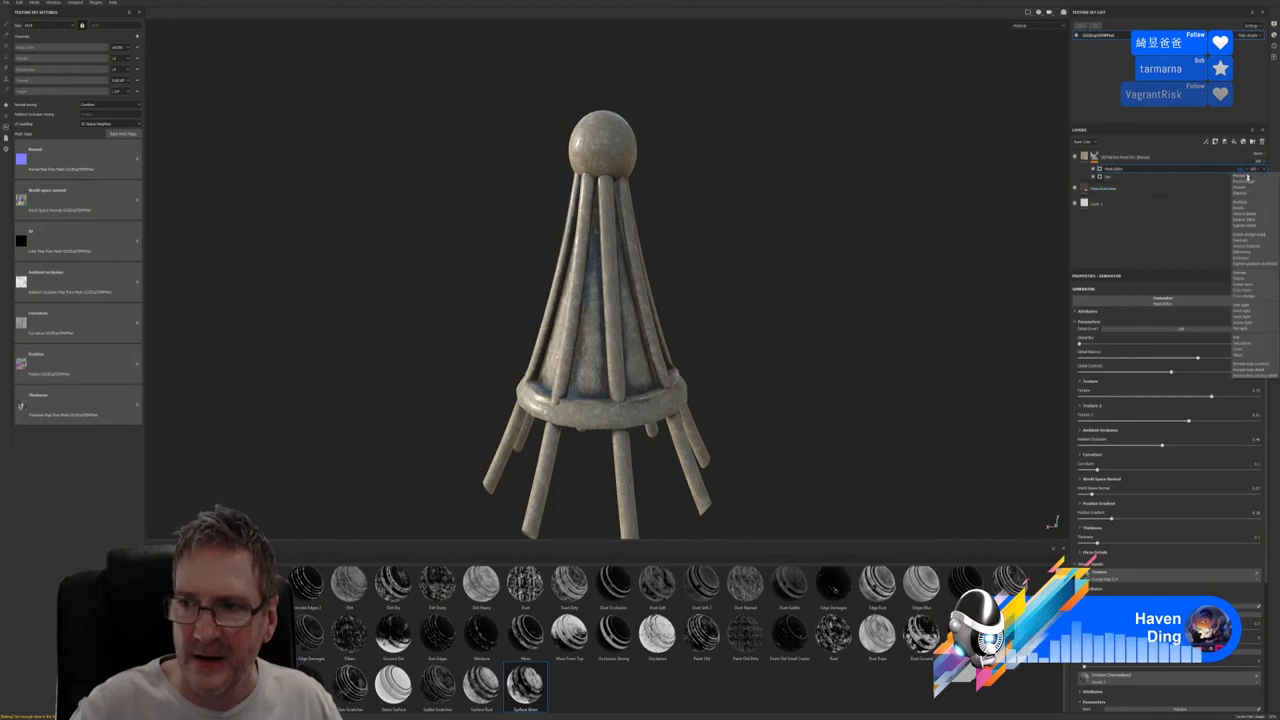
pyautogui.click(1246, 241)
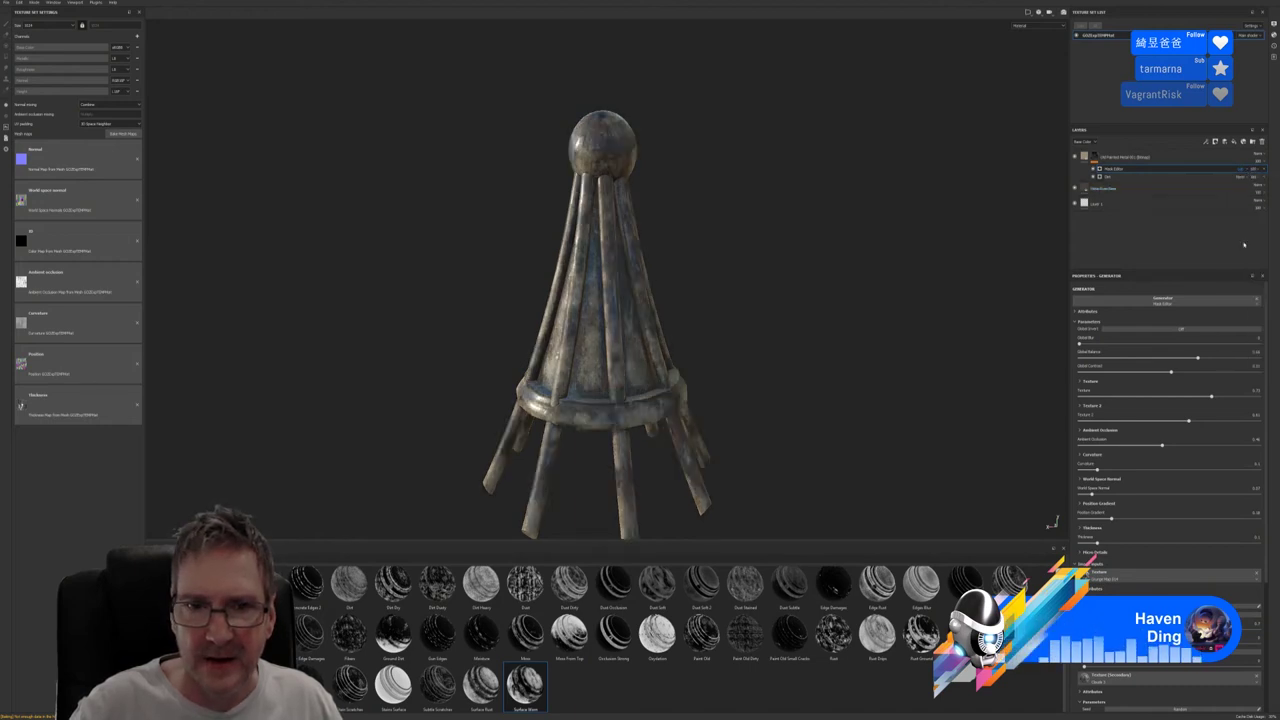
pyautogui.click(1244, 168)
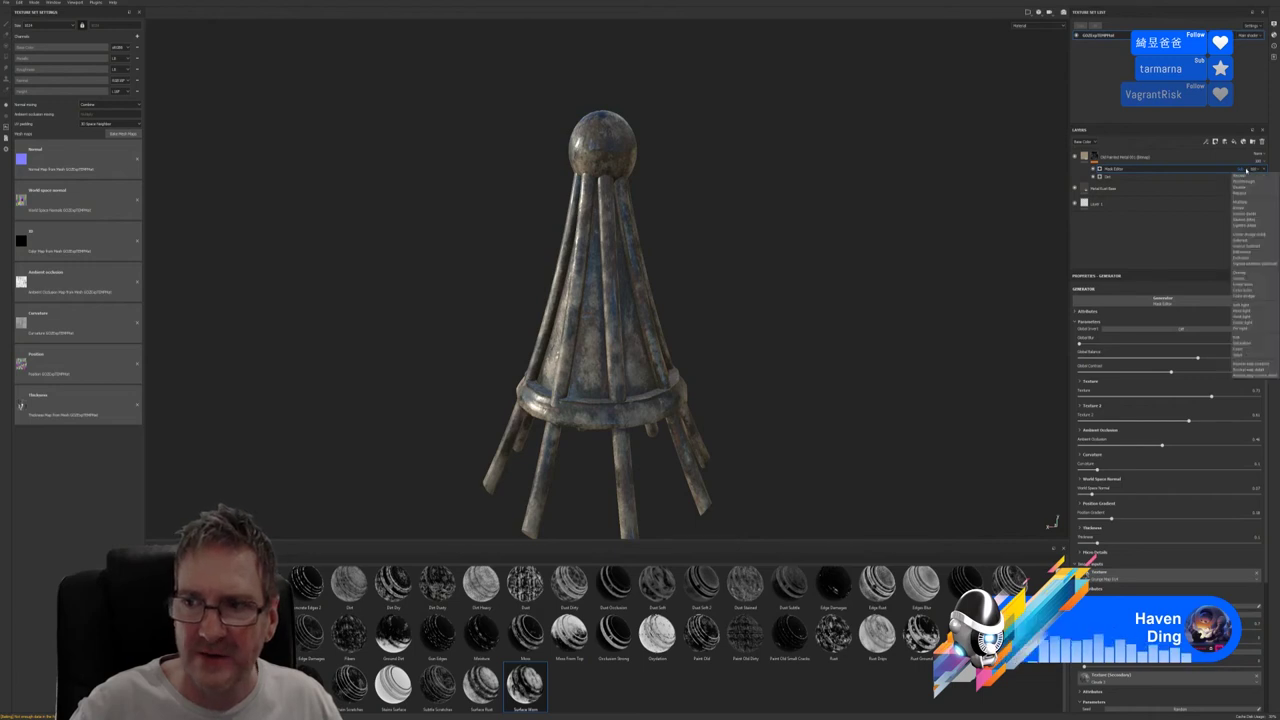
pyautogui.click(1251, 187)
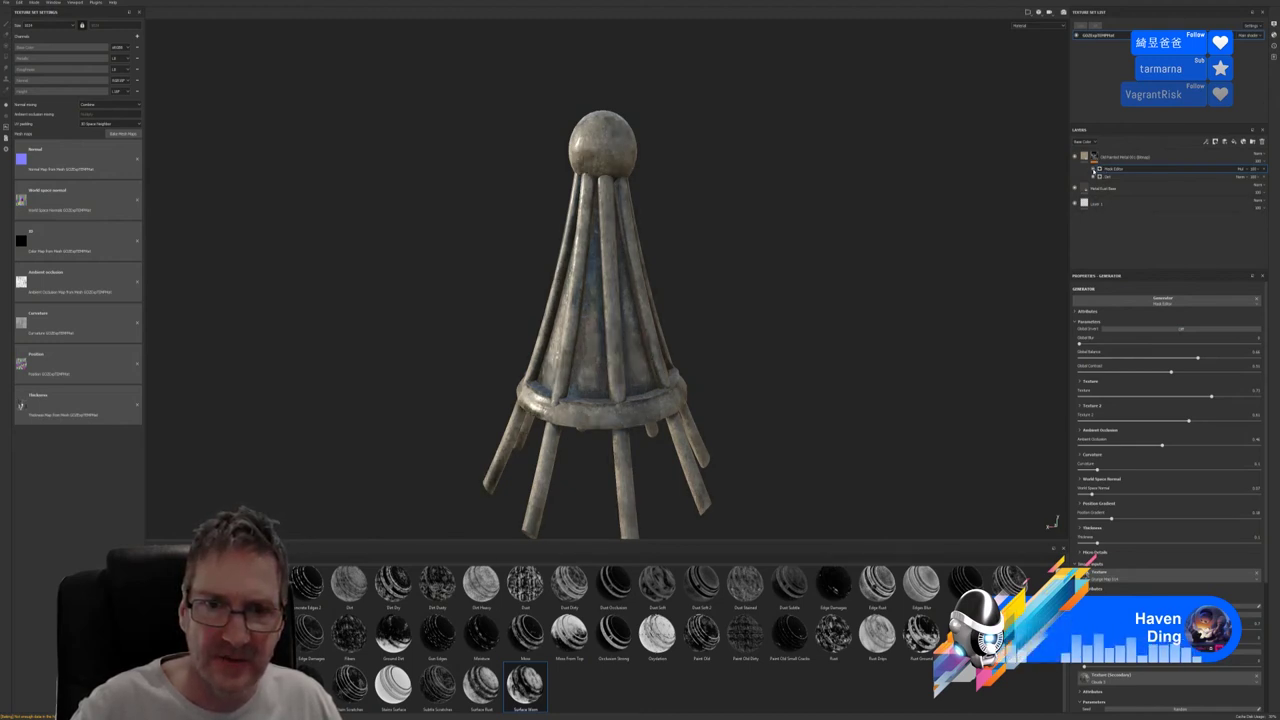
pyautogui.moveTo(822, 252)
pyautogui.keyDown('alt'); pyautogui.mouseDown()
pyautogui.moveTo(523, 251)
pyautogui.moveTo(526, 189)
pyautogui.moveTo(727, 318)
pyautogui.moveTo(771, 371)
pyautogui.moveTo(981, 256)
pyautogui.moveTo(783, 266)
pyautogui.moveTo(718, 255)
pyautogui.moveTo(754, 240)
pyautogui.moveTo(867, 251)
pyautogui.moveTo(814, 274)
pyautogui.moveTo(797, 260)
pyautogui.mouseUp(); pyautogui.keyUp('alt')
# Select the Metal Rust Base fill layer and expand its Basic parameters section
pyautogui.click(1110, 188)
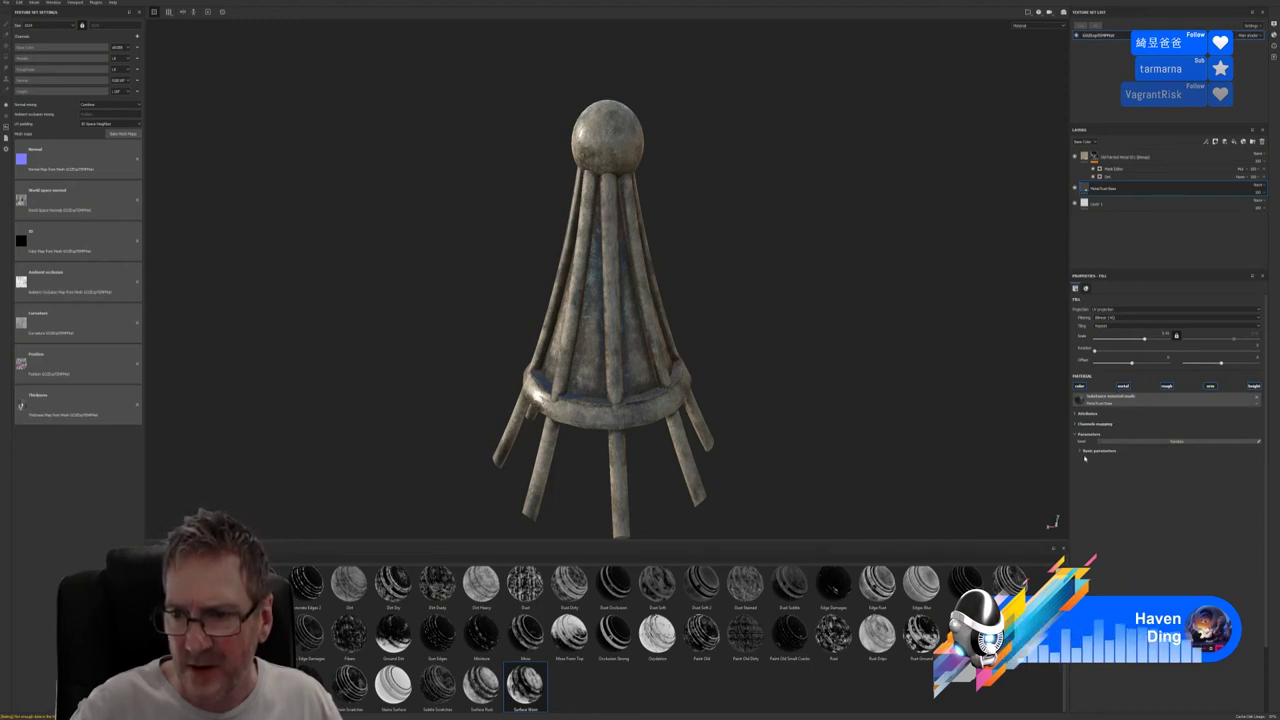
pyautogui.click(1077, 414)
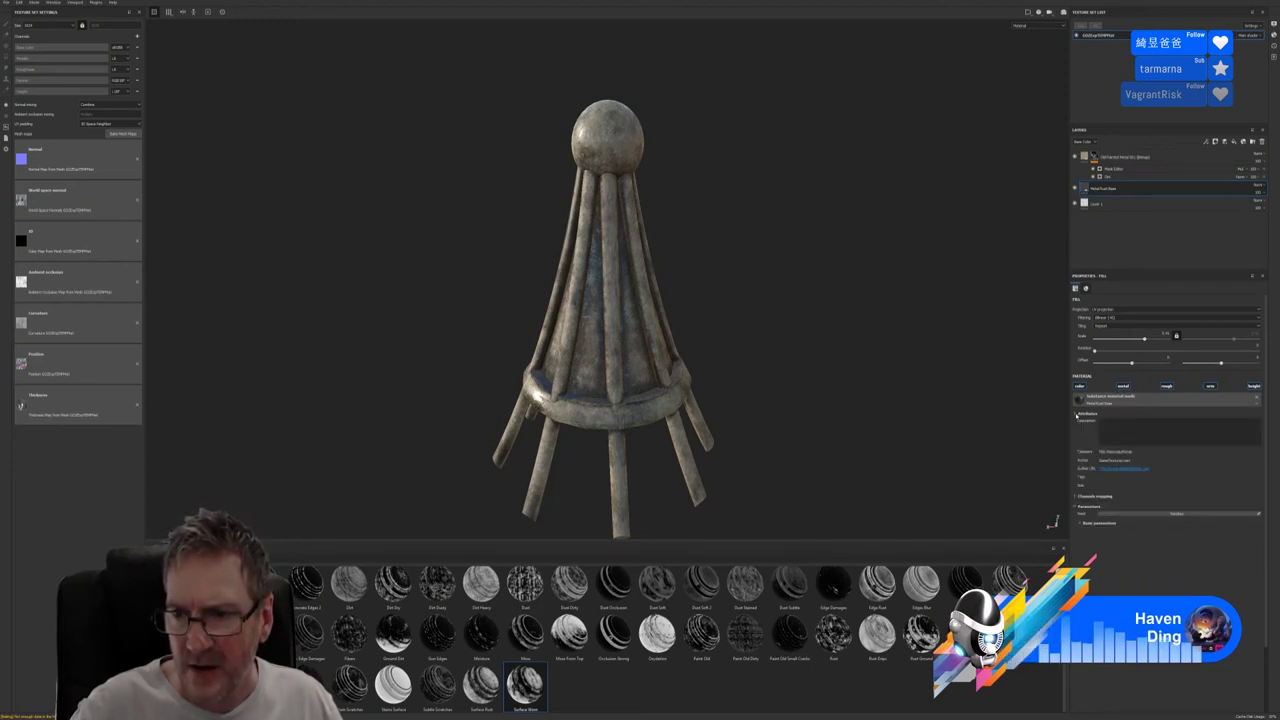
pyautogui.click(1077, 414)
pyautogui.click(1076, 424)
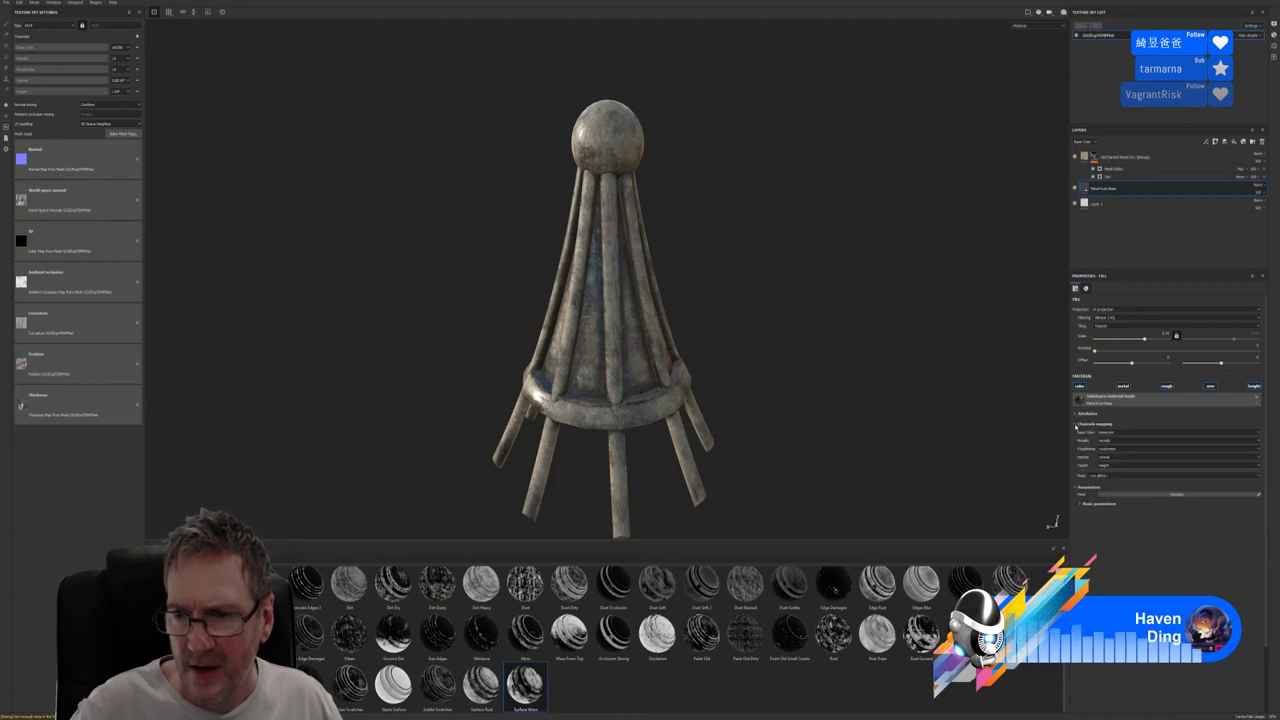
pyautogui.click(1076, 424)
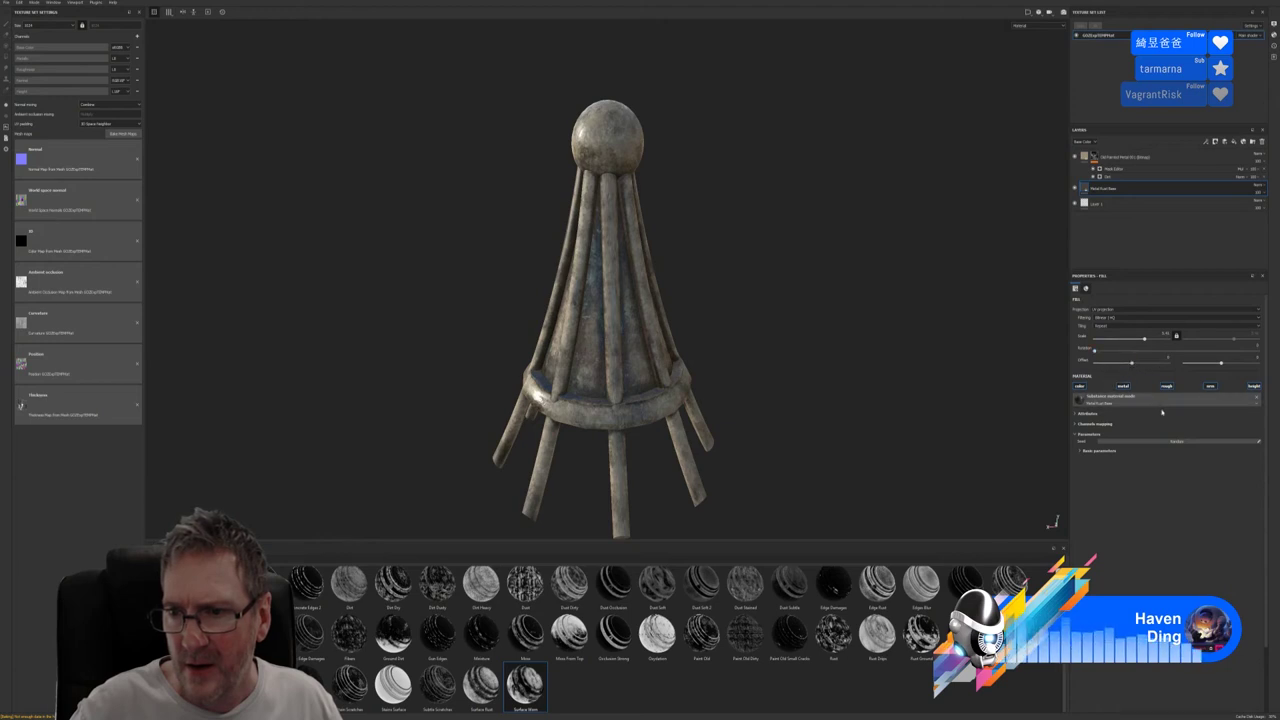
pyautogui.click(1099, 451)
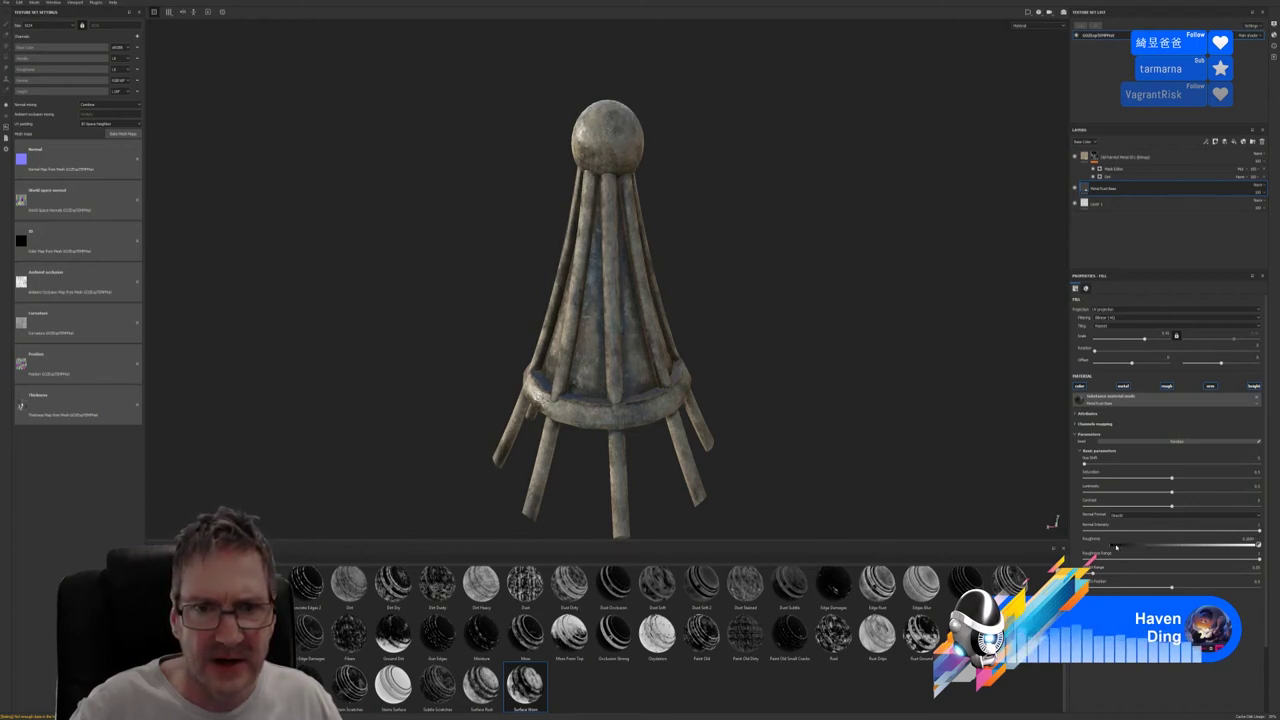
# Lower the Metal Rust Base roughness and narrow its roughness range
pyautogui.moveTo(1116, 547); pyautogui.dragTo(1131, 546)
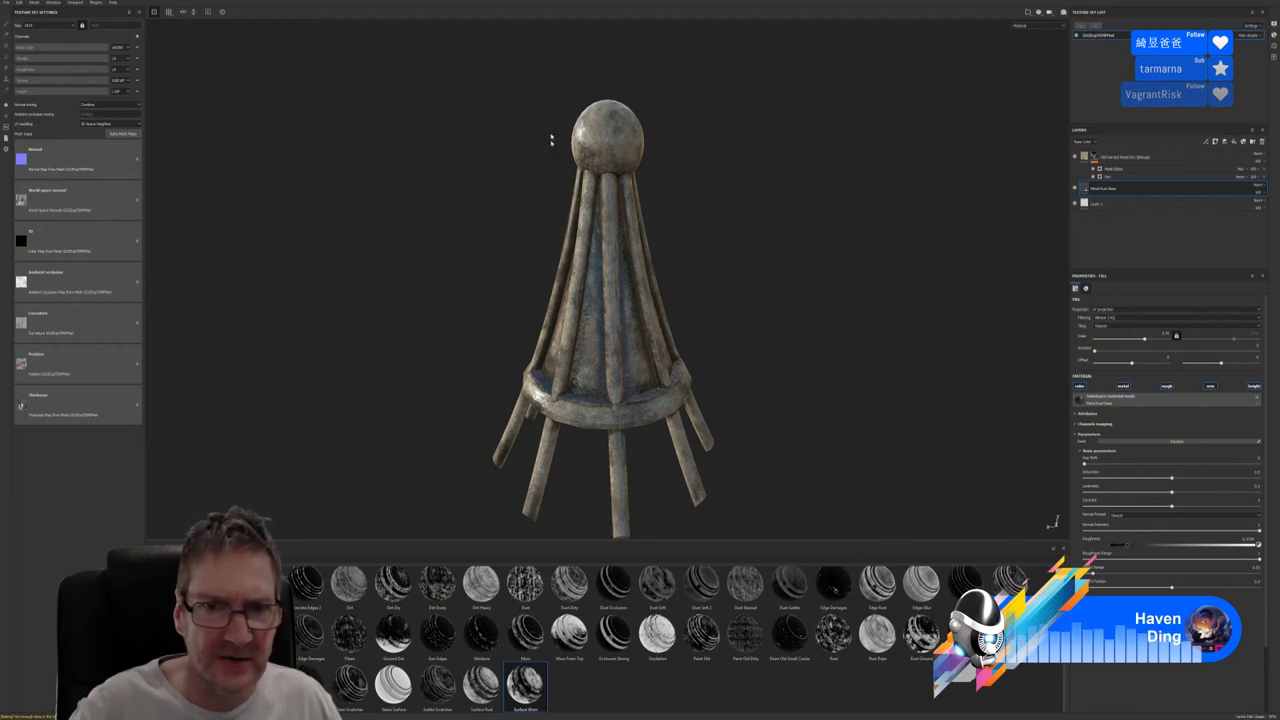
pyautogui.moveTo(723, 200)
pyautogui.keyDown('alt'); pyautogui.mouseDown()
pyautogui.moveTo(766, 234)
pyautogui.moveTo(995, 228)
pyautogui.moveTo(1031, 283)
pyautogui.moveTo(877, 226)
pyautogui.moveTo(588, 150)
pyautogui.mouseUp(); pyautogui.keyUp('alt')
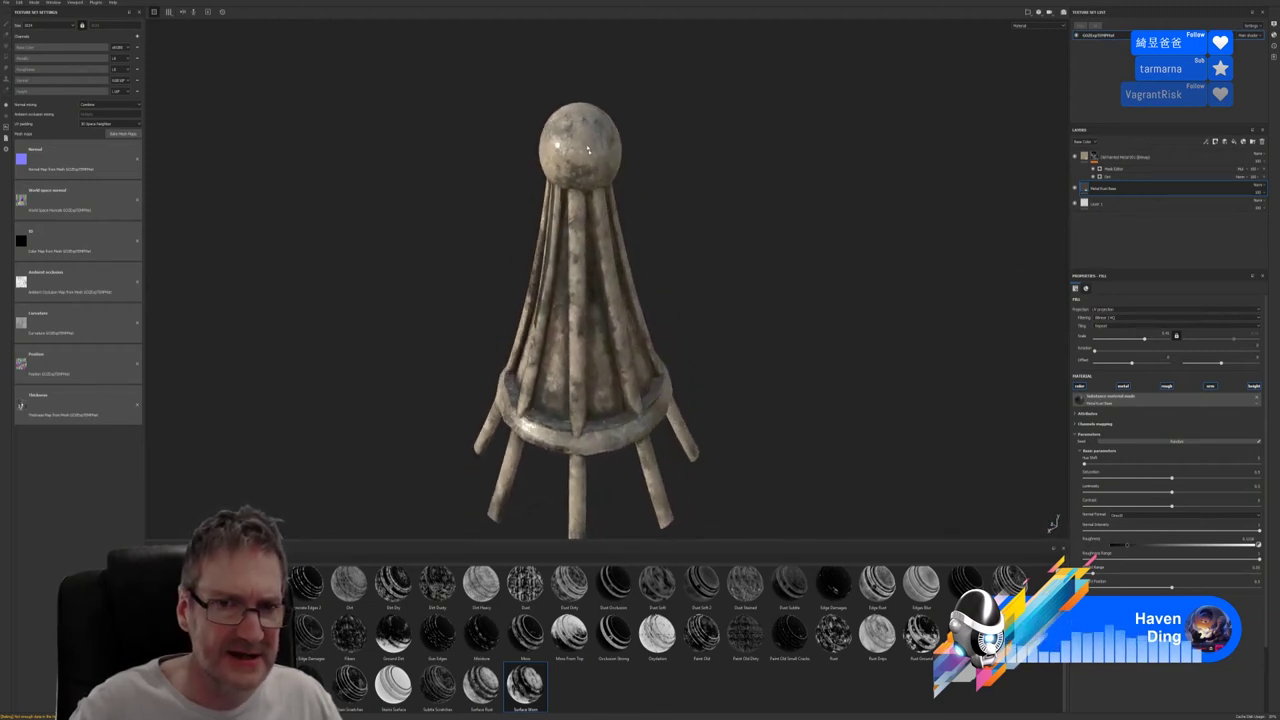
pyautogui.moveTo(726, 277)
pyautogui.keyDown('alt'); pyautogui.mouseDown()
pyautogui.moveTo(489, 238)
pyautogui.moveTo(403, 249)
pyautogui.moveTo(480, 220)
pyautogui.moveTo(474, 231)
pyautogui.moveTo(594, 252)
pyautogui.moveTo(463, 243)
pyautogui.mouseUp(); pyautogui.keyUp('alt')
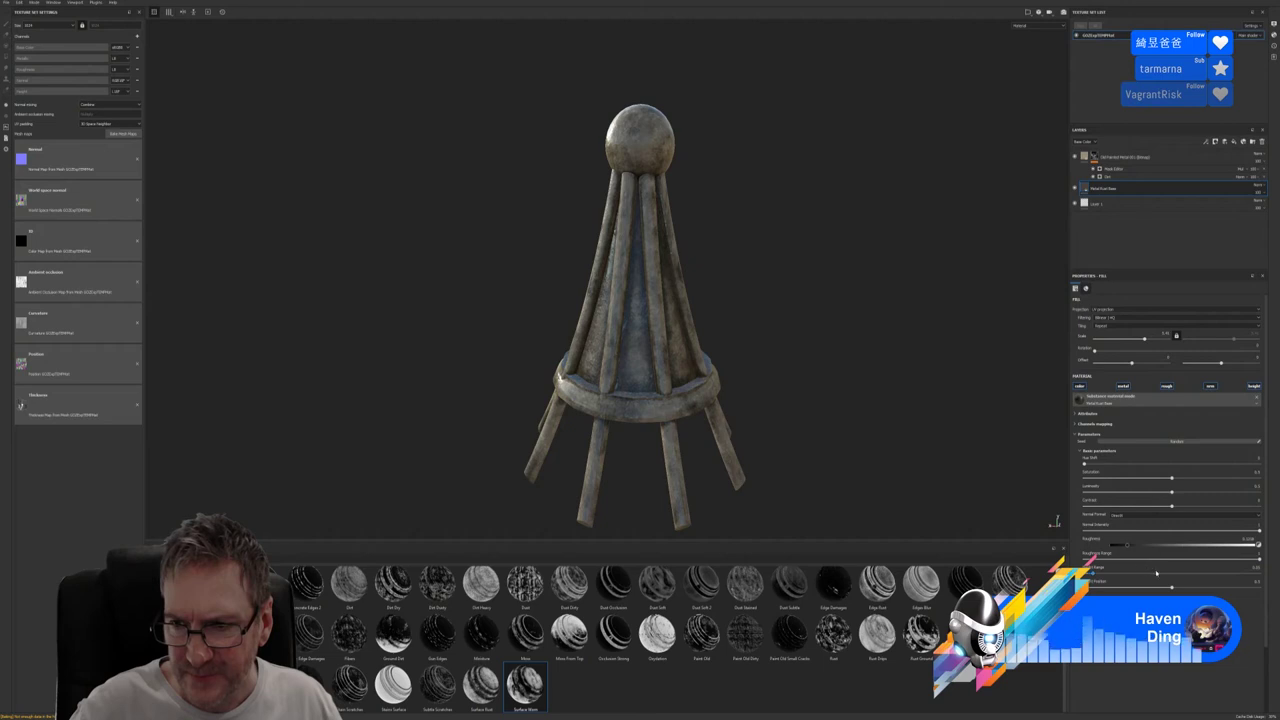
pyautogui.moveTo(1255, 564)
pyautogui.mouseDown()
pyautogui.moveTo(1112, 563)
pyautogui.moveTo(1262, 546)
pyautogui.moveTo(1259, 557)
pyautogui.mouseUp()
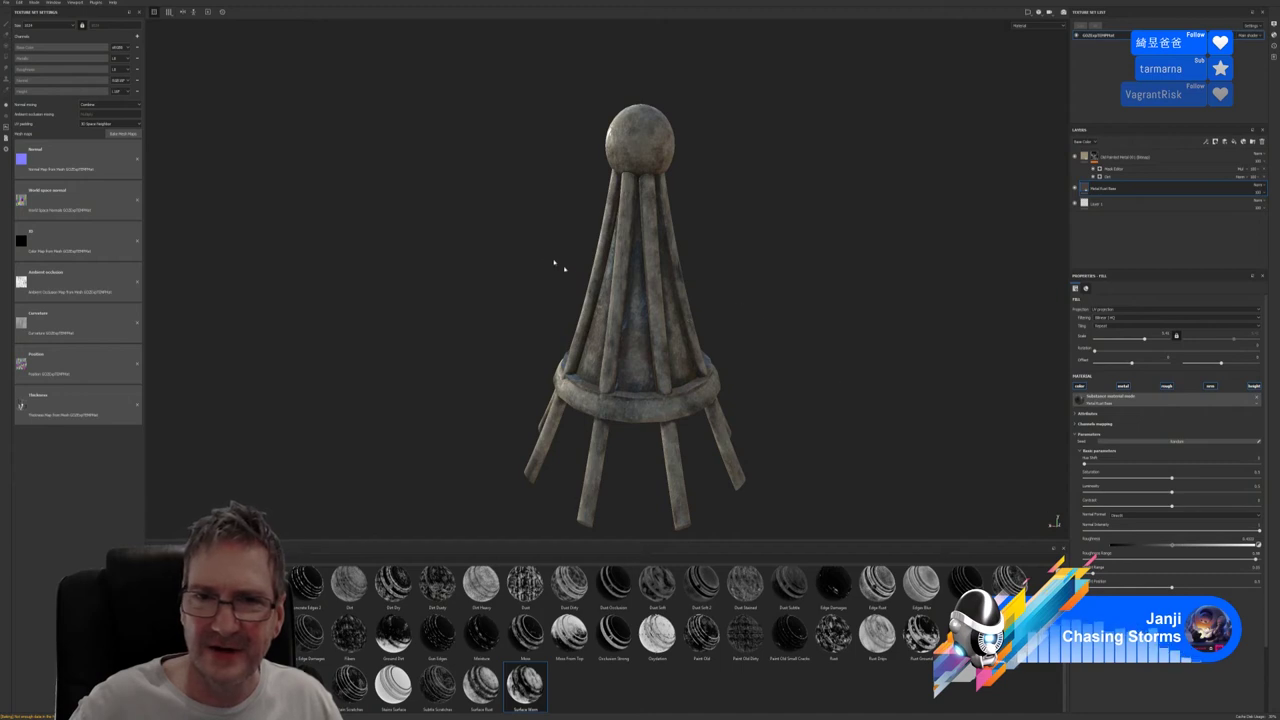
# Orbit and zoom around the spire to review the glossier finish from several angles
pyautogui.keyDown('alt'); pyautogui.moveTo(555, 263); pyautogui.dragTo(585, 233); pyautogui.keyUp('alt')
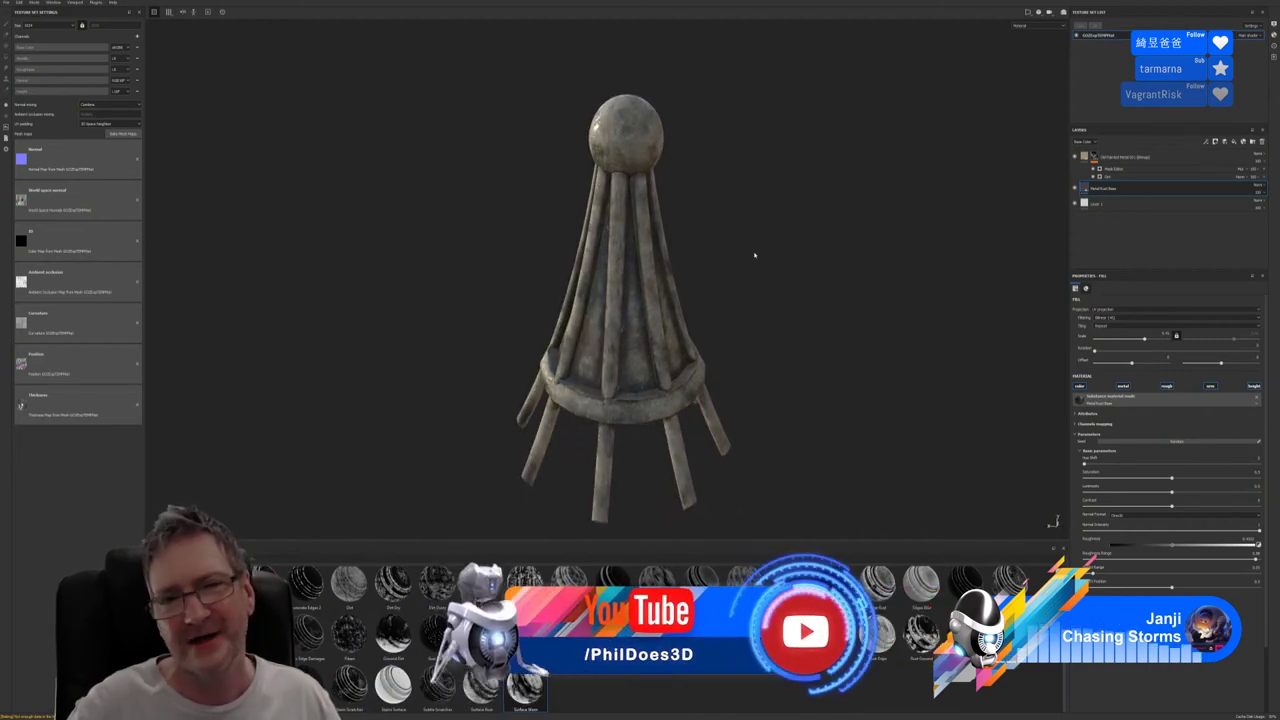
pyautogui.keyDown('alt'); pyautogui.moveTo(763, 277); pyautogui.dragTo(757, 240); pyautogui.keyUp('alt')
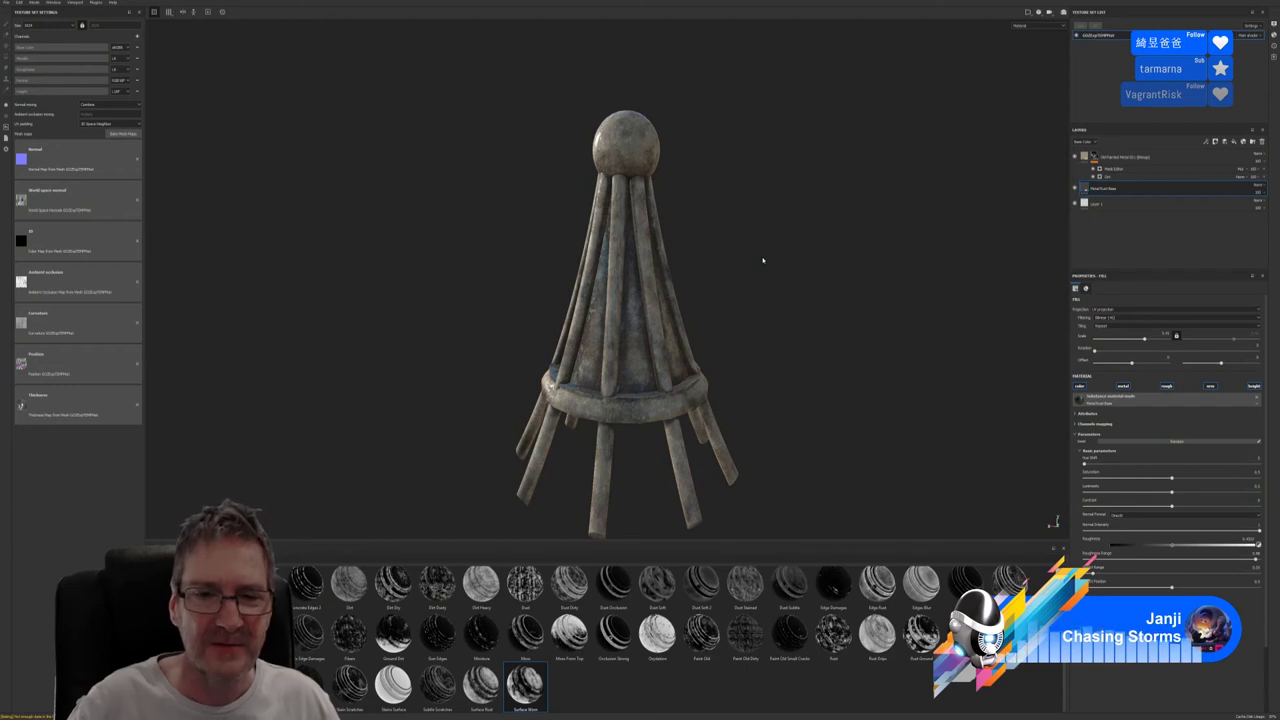
pyautogui.keyDown('alt'); pyautogui.moveTo(762, 260); pyautogui.dragTo(497, 277); pyautogui.keyUp('alt')
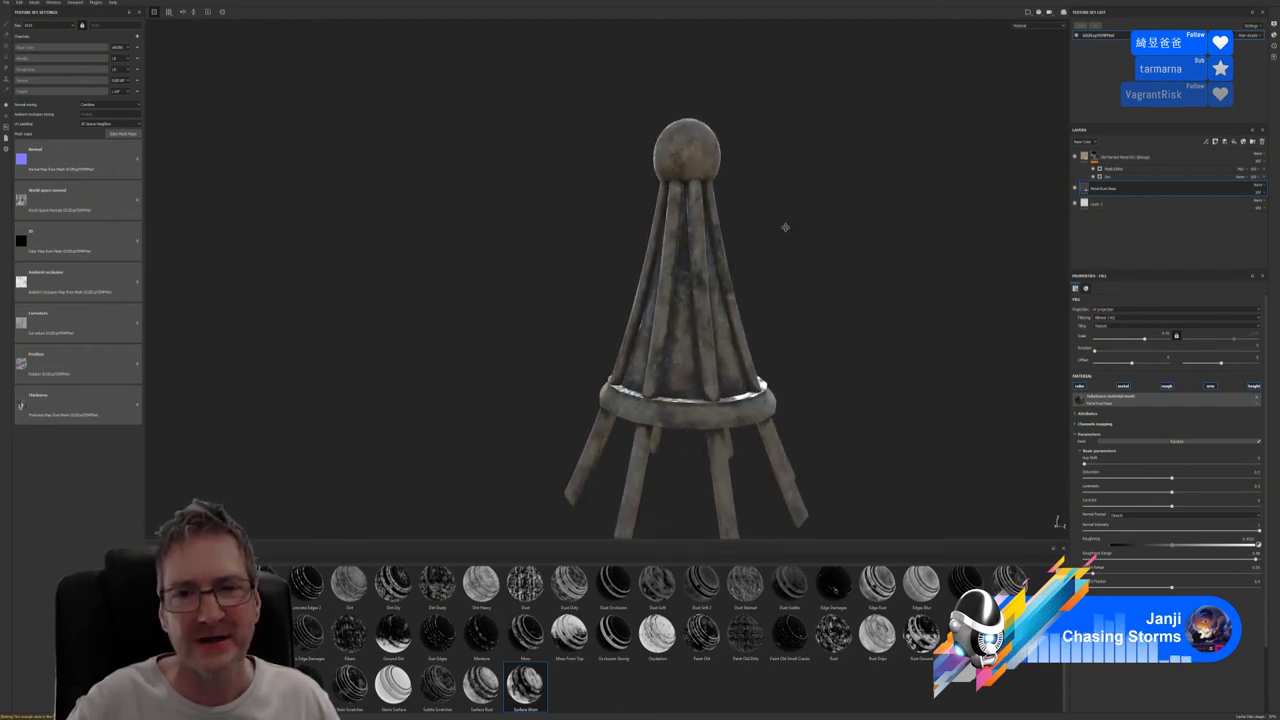
pyautogui.keyDown('alt'); pyautogui.moveTo(783, 223); pyautogui.dragTo(711, 189); pyautogui.keyUp('alt')
pyautogui.keyDown('alt'); pyautogui.moveTo(746, 238); pyautogui.dragTo(224, 229); pyautogui.keyUp('alt')
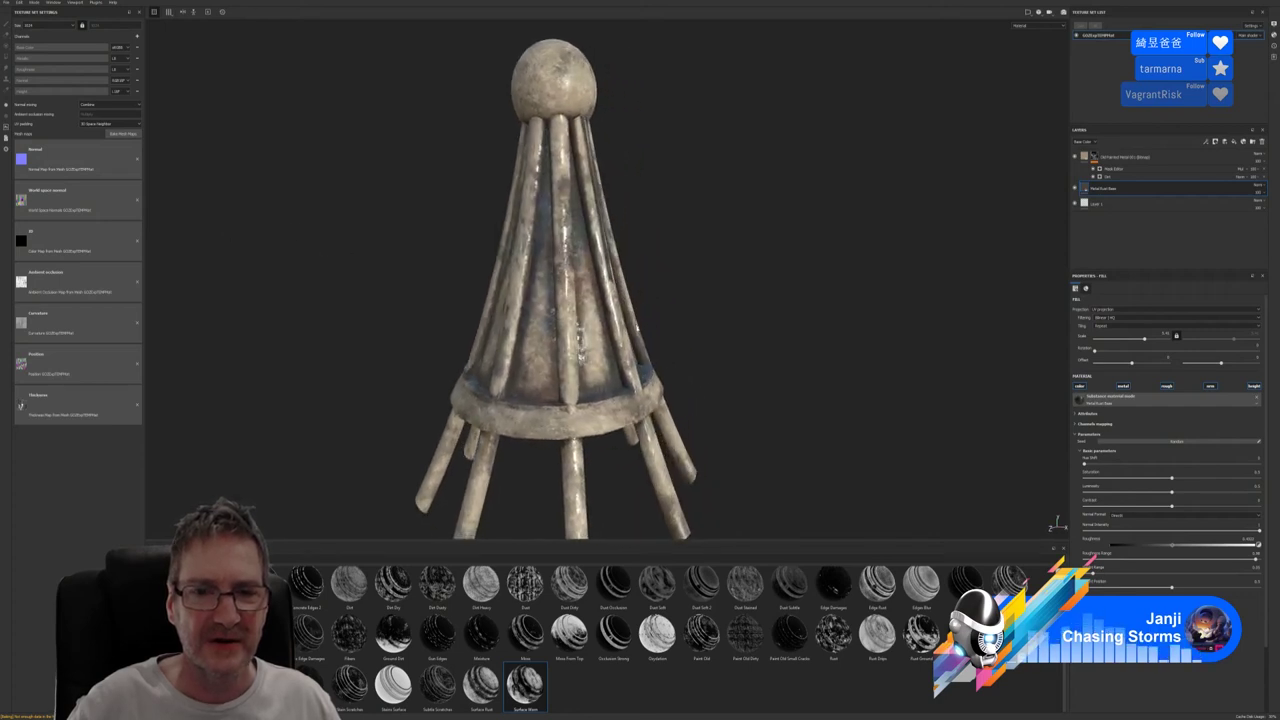
pyautogui.scroll(-3, 224, 229)
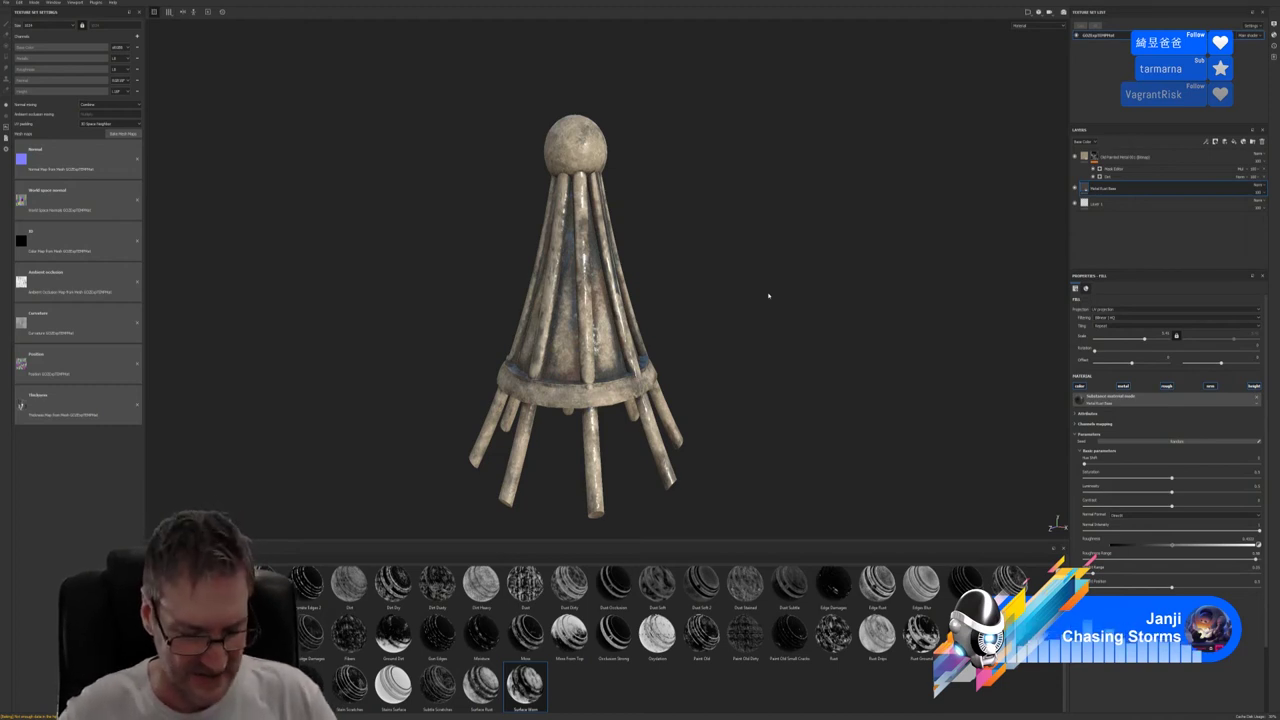
pyautogui.keyDown('alt'); pyautogui.moveTo(774, 306); pyautogui.dragTo(911, 326); pyautogui.keyUp('alt')
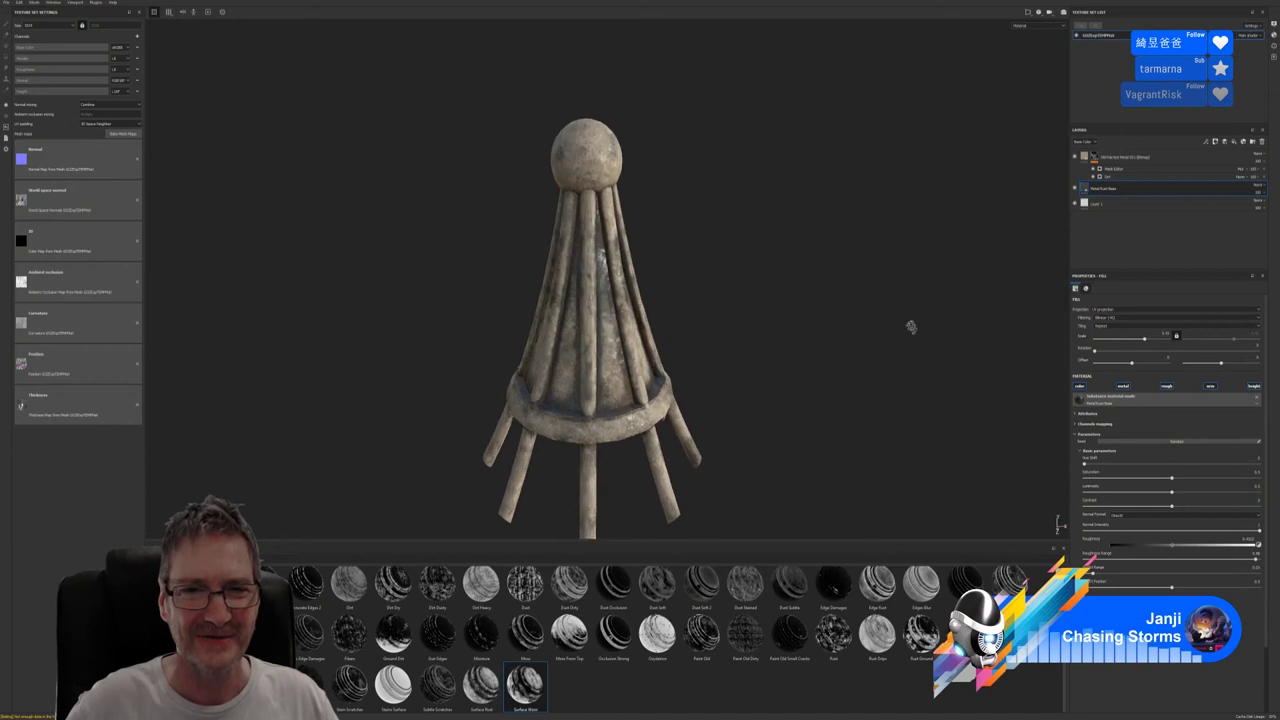
pyautogui.scroll(2, 569, 332)
pyautogui.keyDown('alt'); pyautogui.moveTo(724, 312); pyautogui.dragTo(802, 266); pyautogui.keyUp('alt')
pyautogui.scroll(1, 476, 360)
pyautogui.scroll(-4, 686, 380)
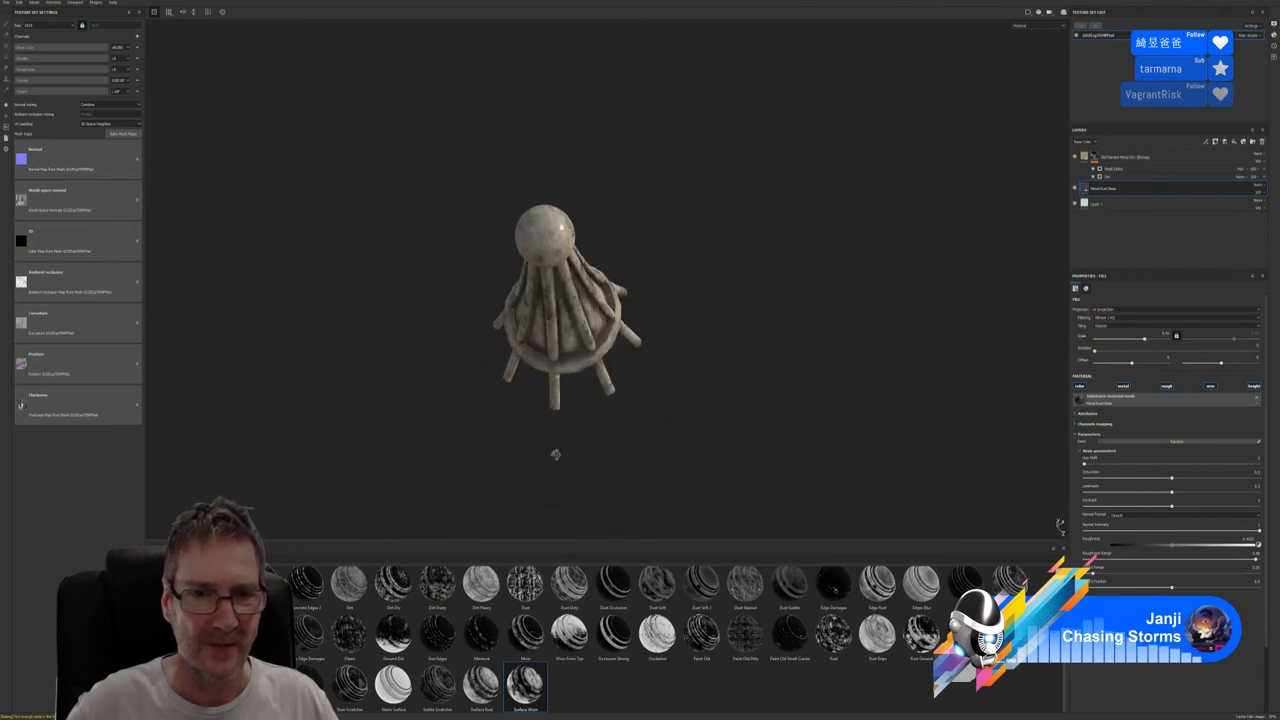
pyautogui.keyDown('alt'); pyautogui.moveTo(555, 454); pyautogui.dragTo(600, 235); pyautogui.keyUp('alt')
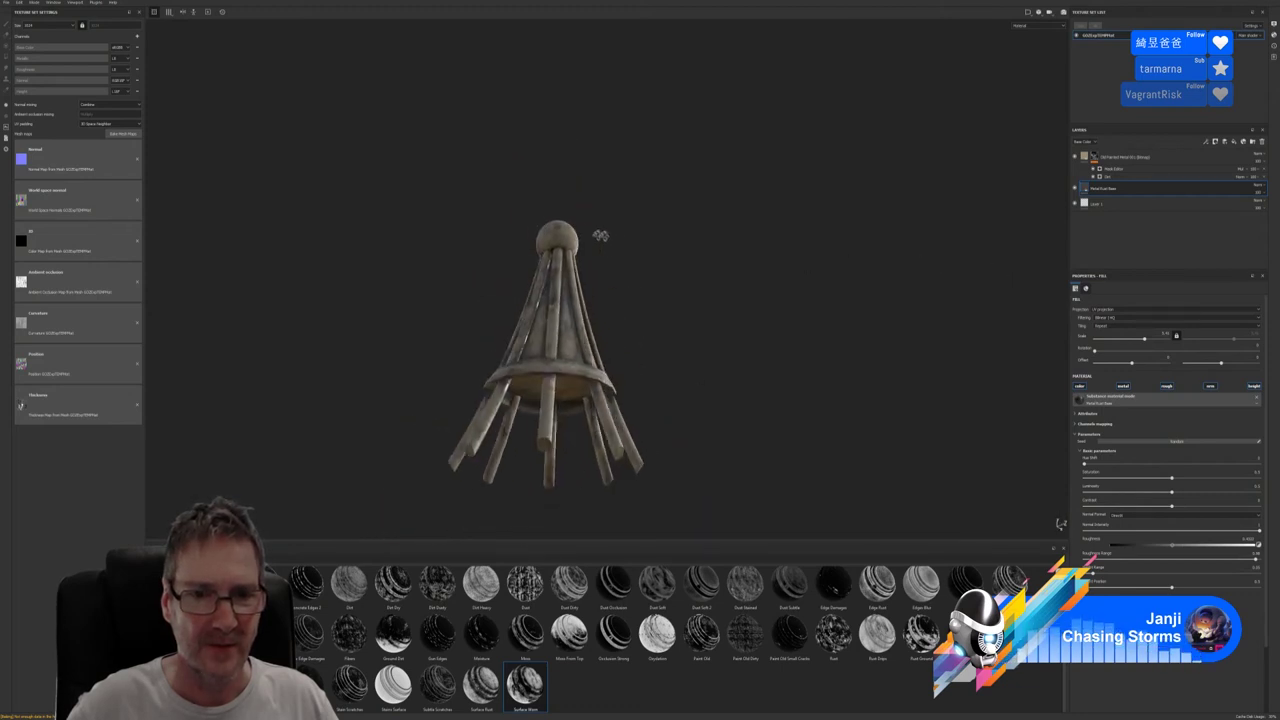
pyautogui.keyDown('alt'); pyautogui.moveTo(631, 380); pyautogui.dragTo(394, 484); pyautogui.keyUp('alt')
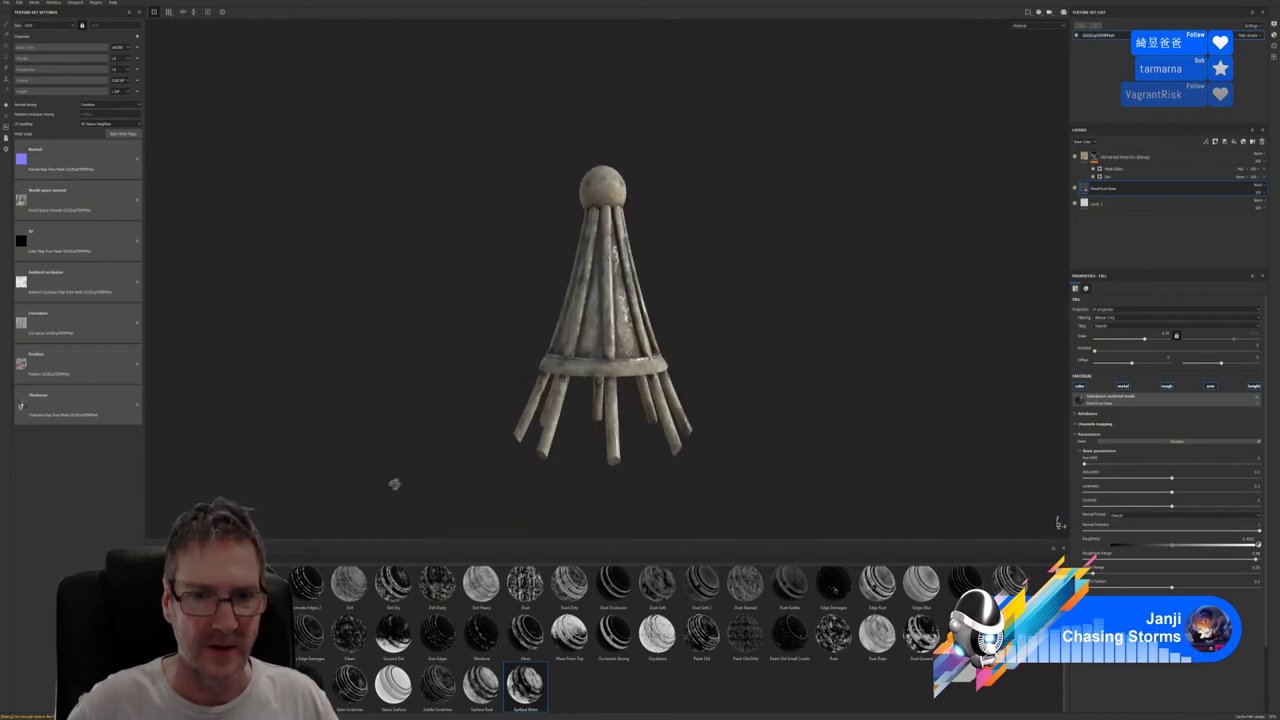
pyautogui.scroll(3, 753, 325)
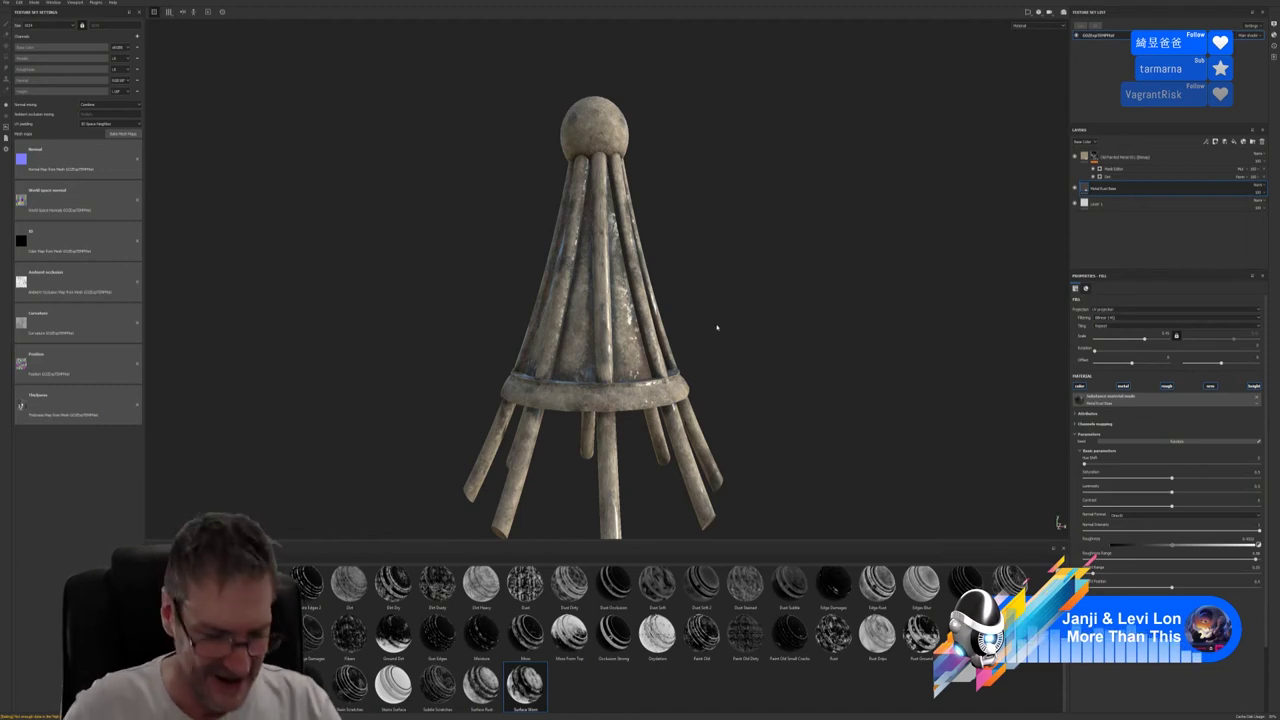
pyautogui.keyDown('alt'); pyautogui.moveTo(791, 277); pyautogui.dragTo(1039, 304); pyautogui.keyUp('alt')
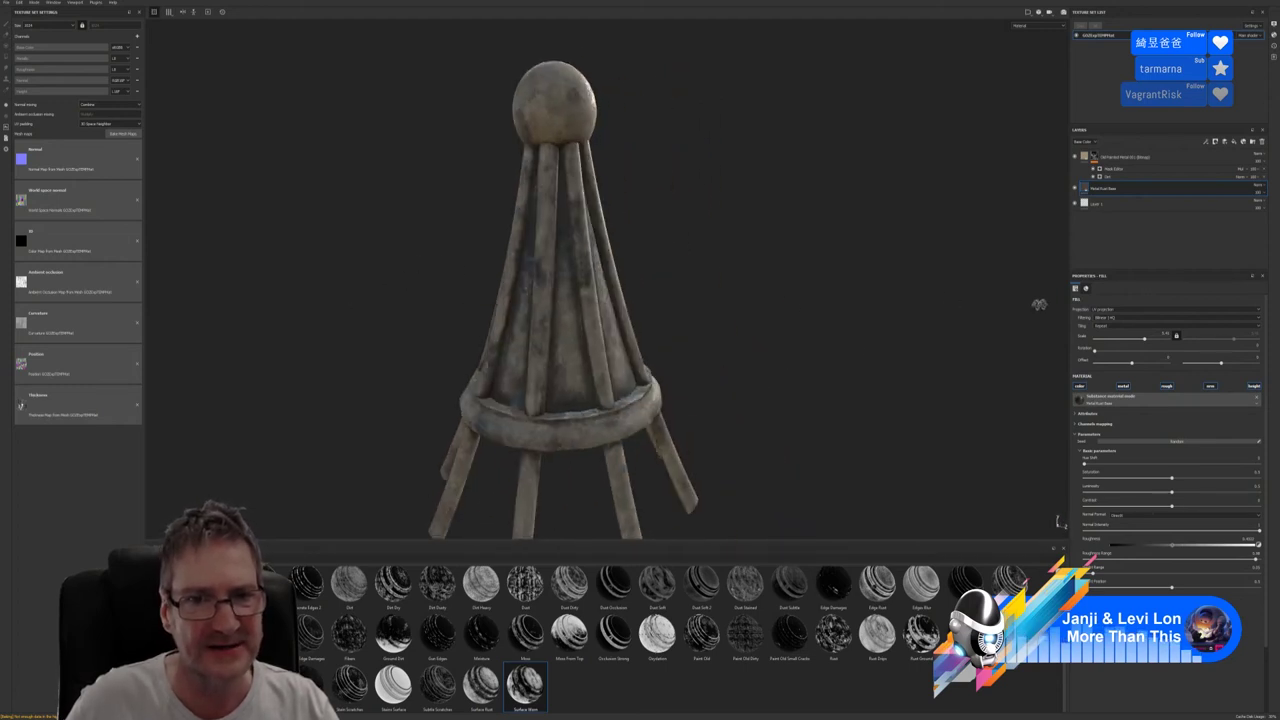
pyautogui.scroll(-5, 697, 343)
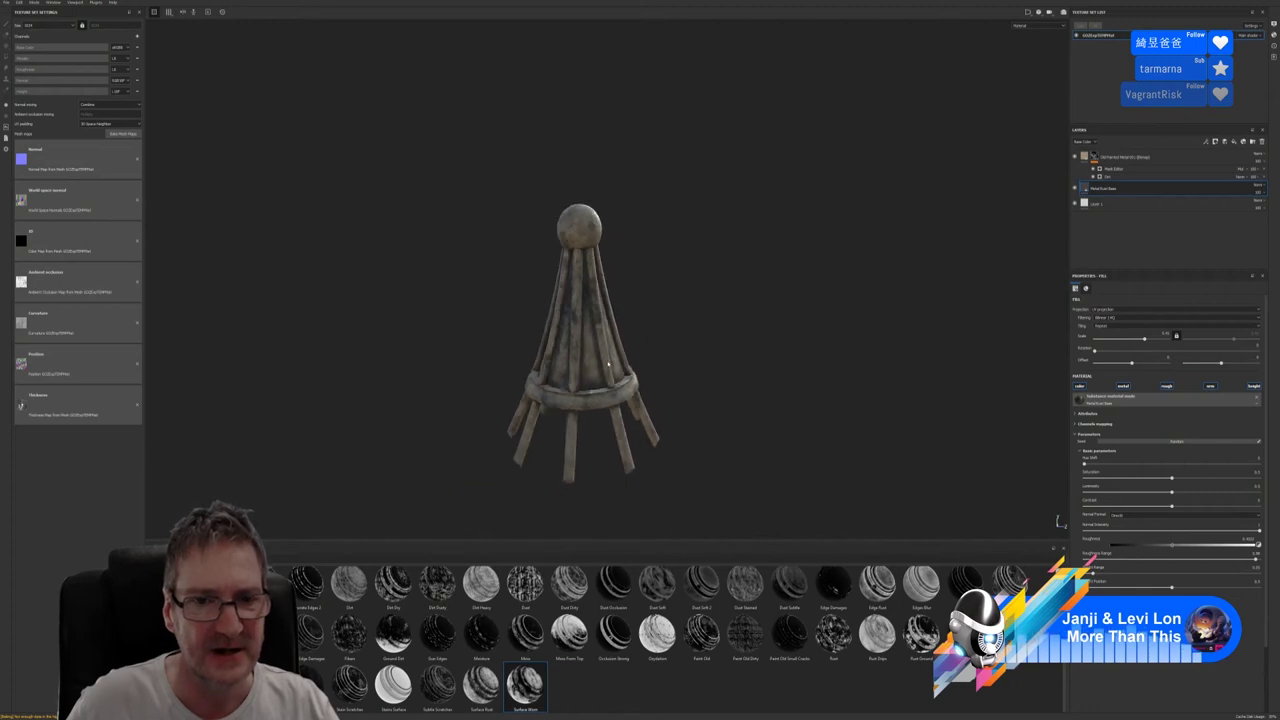
pyautogui.keyDown('alt'); pyautogui.moveTo(607, 363); pyautogui.dragTo(692, 331); pyautogui.keyUp('alt')
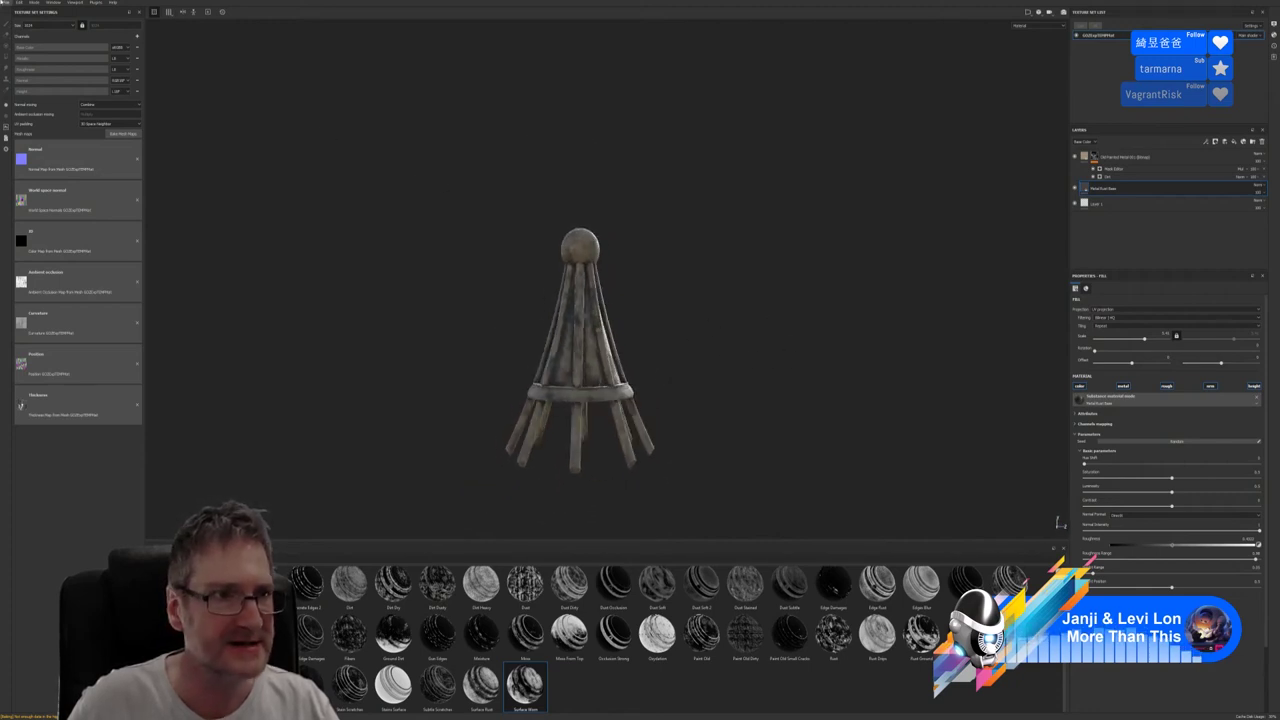
# Export the spire texture maps to Dome_Spire at a size smaller than the document size
pyautogui.click(6, 3)
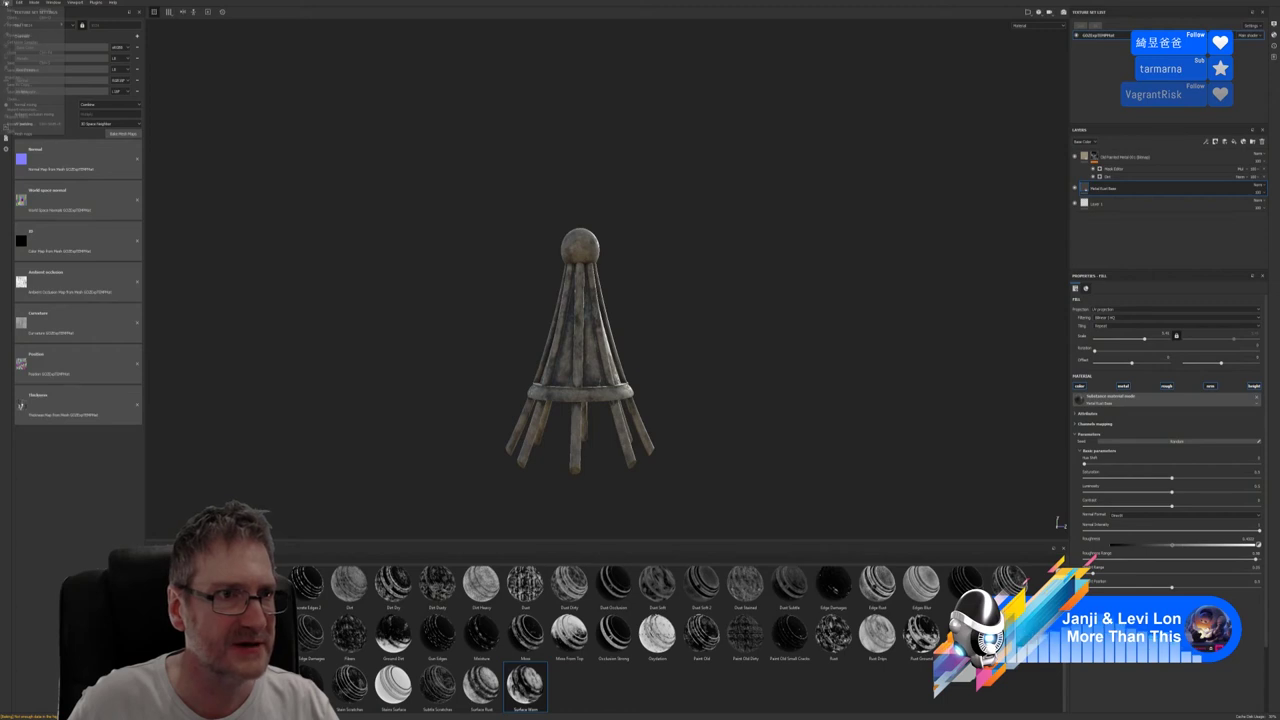
pyautogui.click(18, 123)
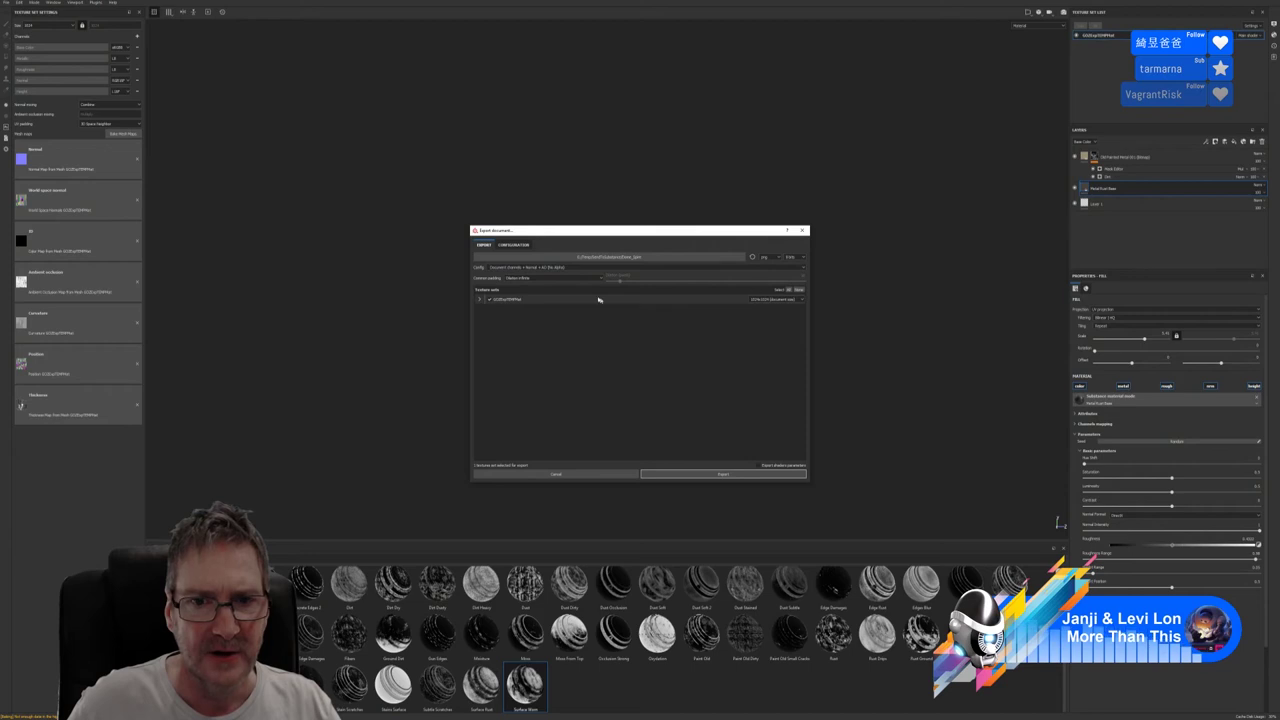
pyautogui.click(512, 245)
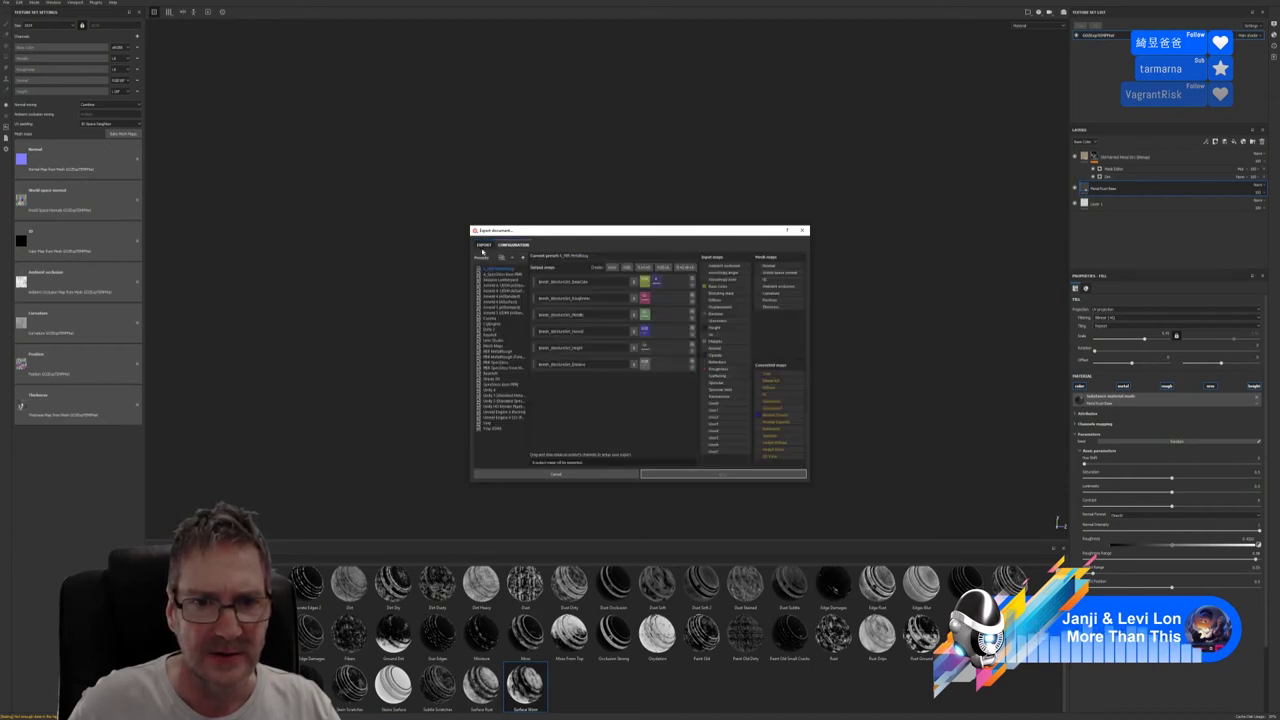
pyautogui.click(484, 246)
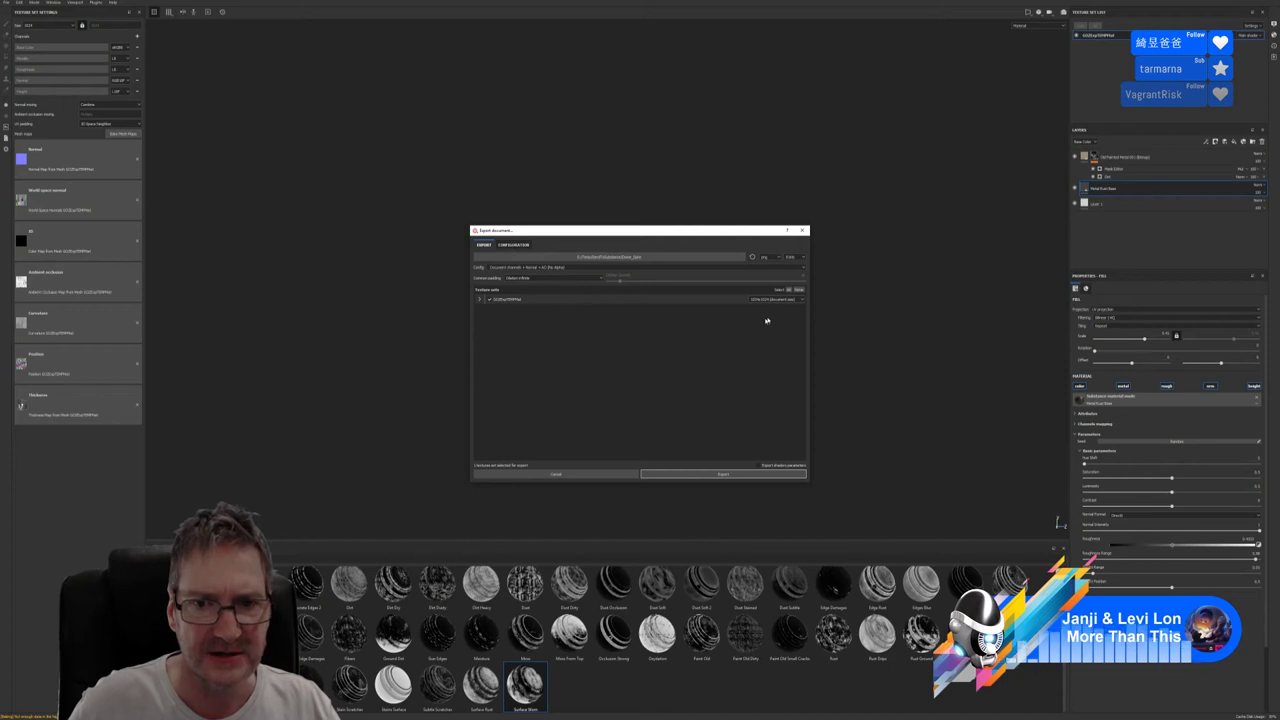
pyautogui.click(795, 299)
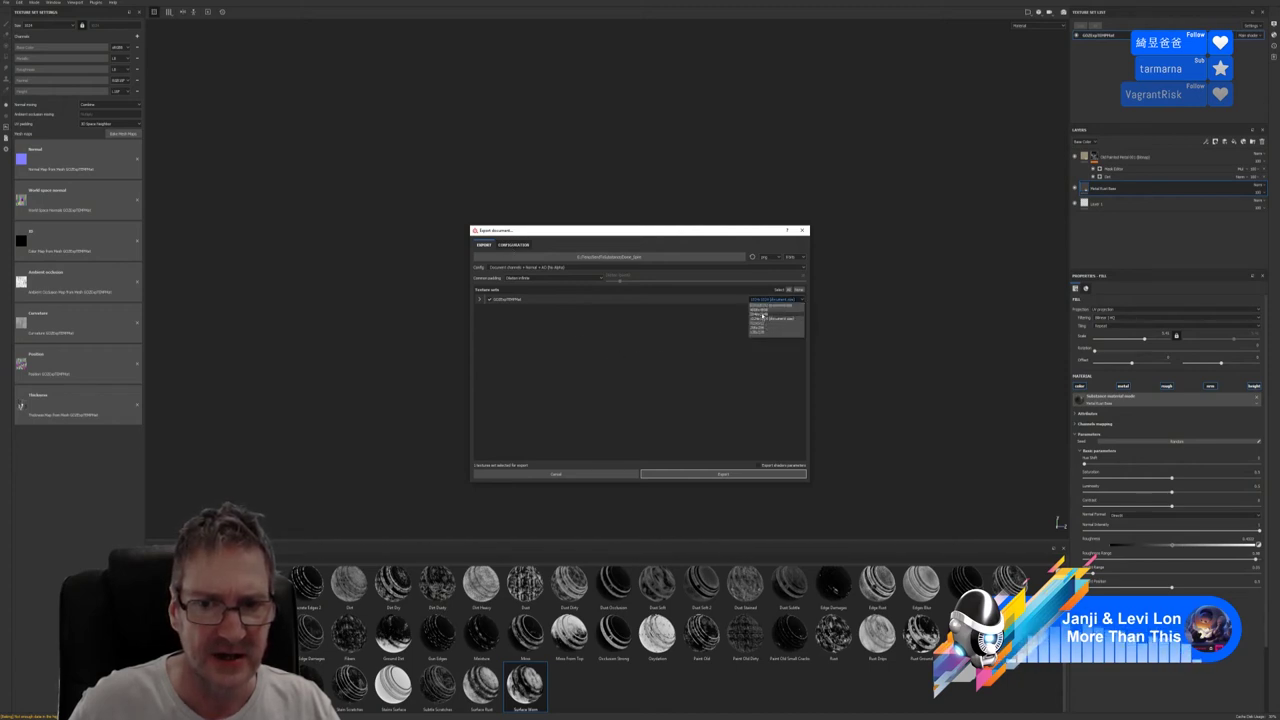
pyautogui.click(762, 316)
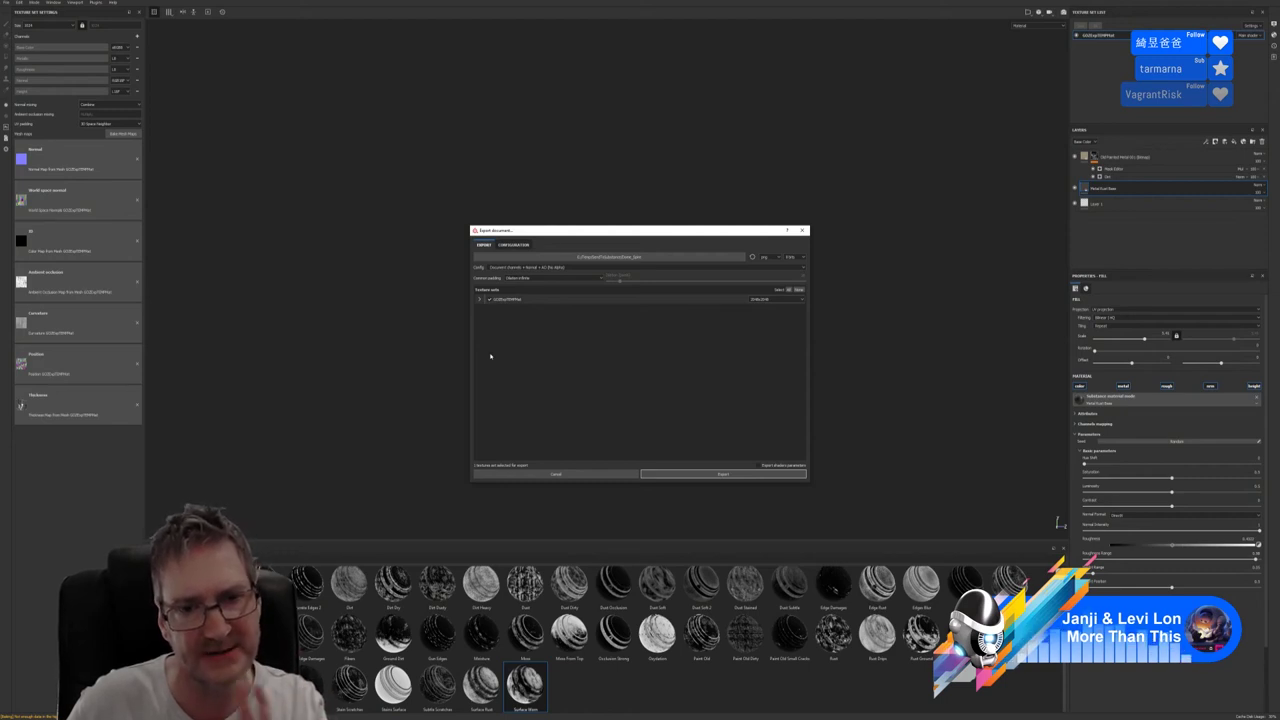
pyautogui.click(722, 472)
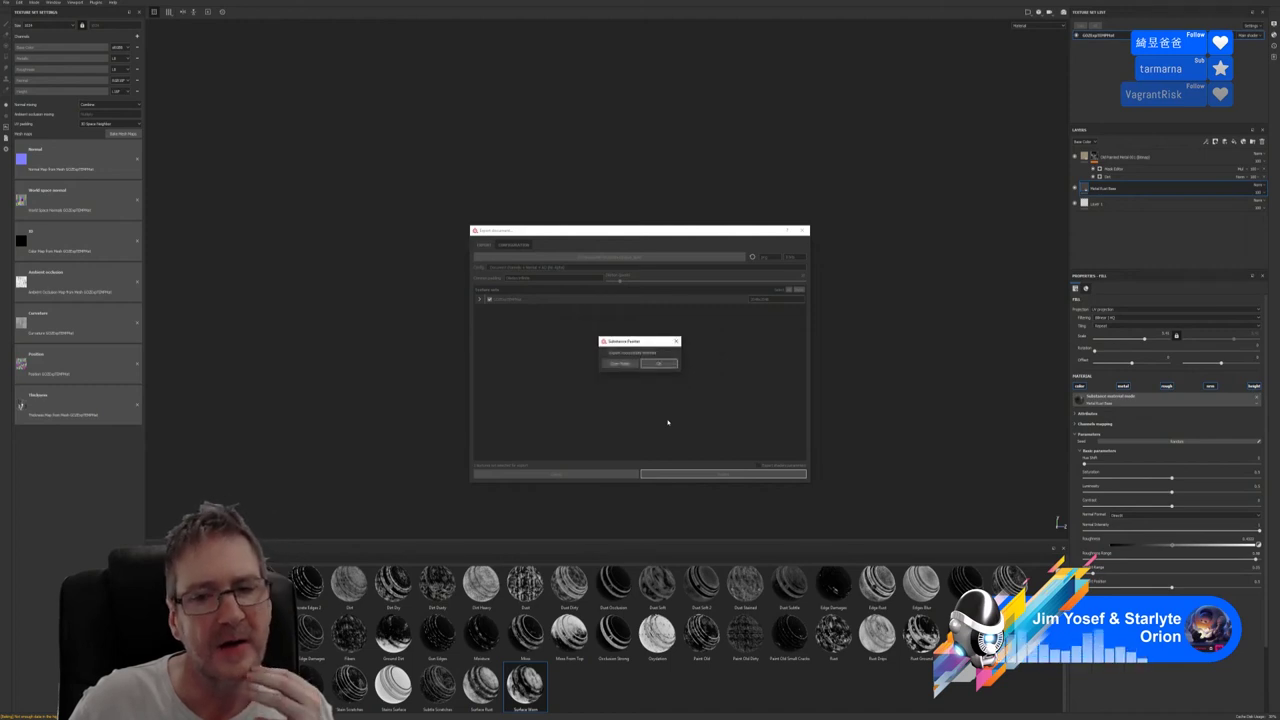
pyautogui.click(624, 367)
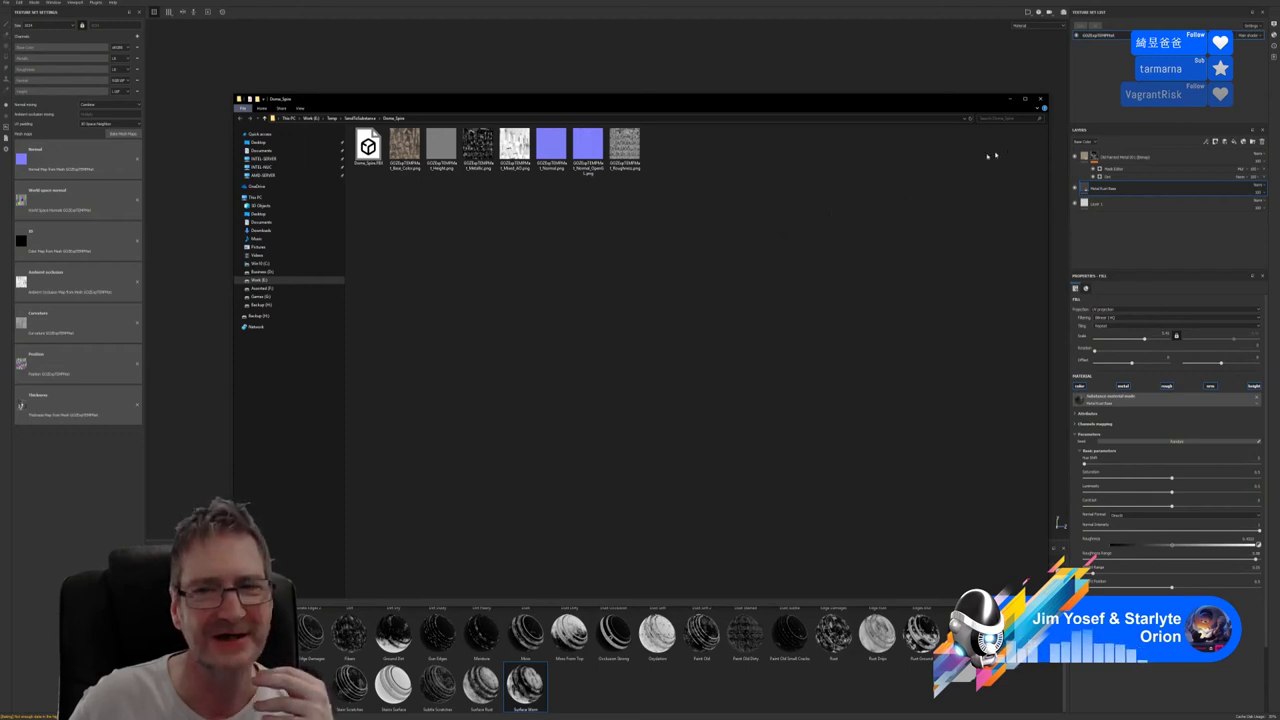
# Close the exported-textures window and dismiss the File menu without choosing anything
pyautogui.click(1040, 102)
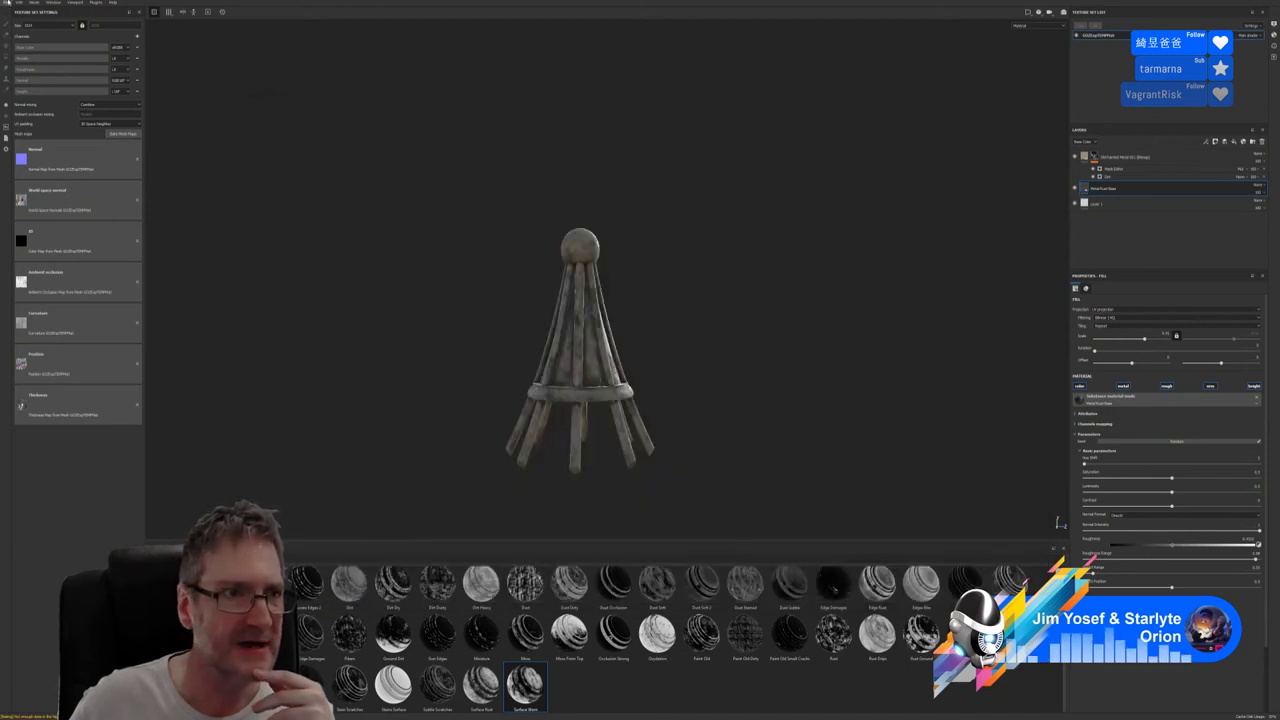
pyautogui.click(17, 3)
pyautogui.click(26, 80)
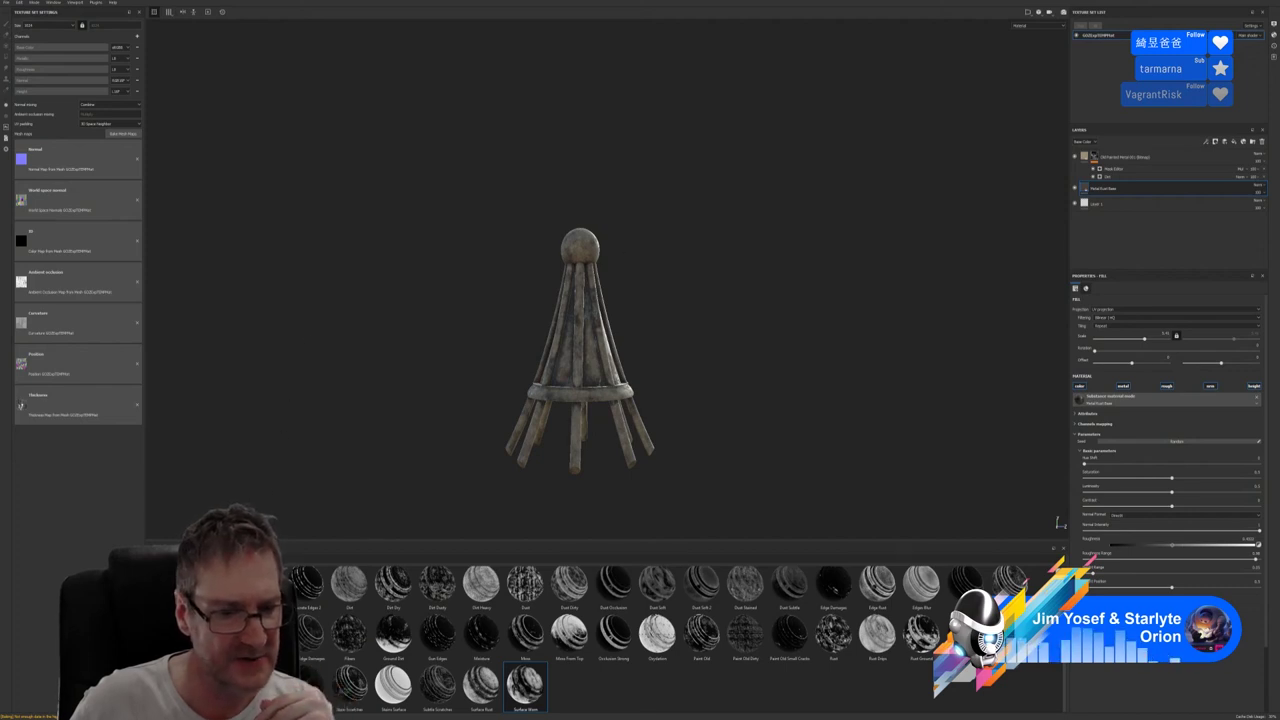
# In File Explorer, browse to Work (E:) > Temp > SendToSubstance > Dome_Spire
pyautogui.press('super+e')
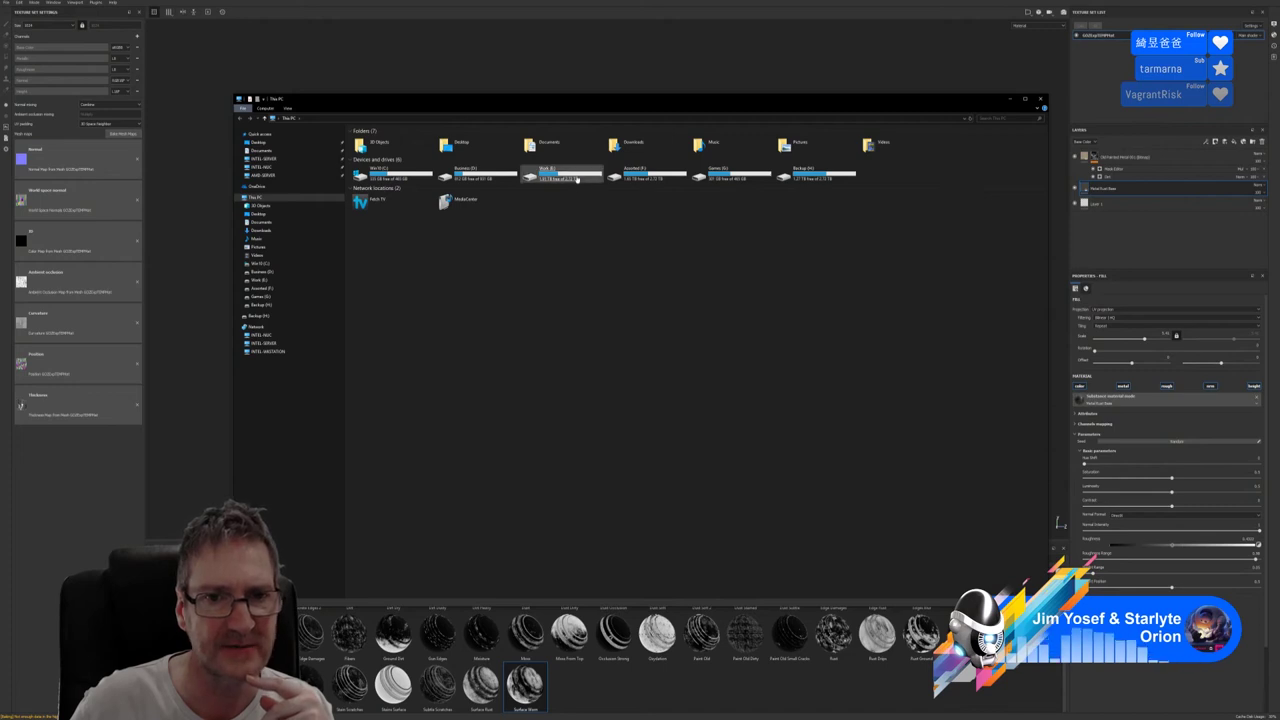
pyautogui.doubleClick(562, 174)
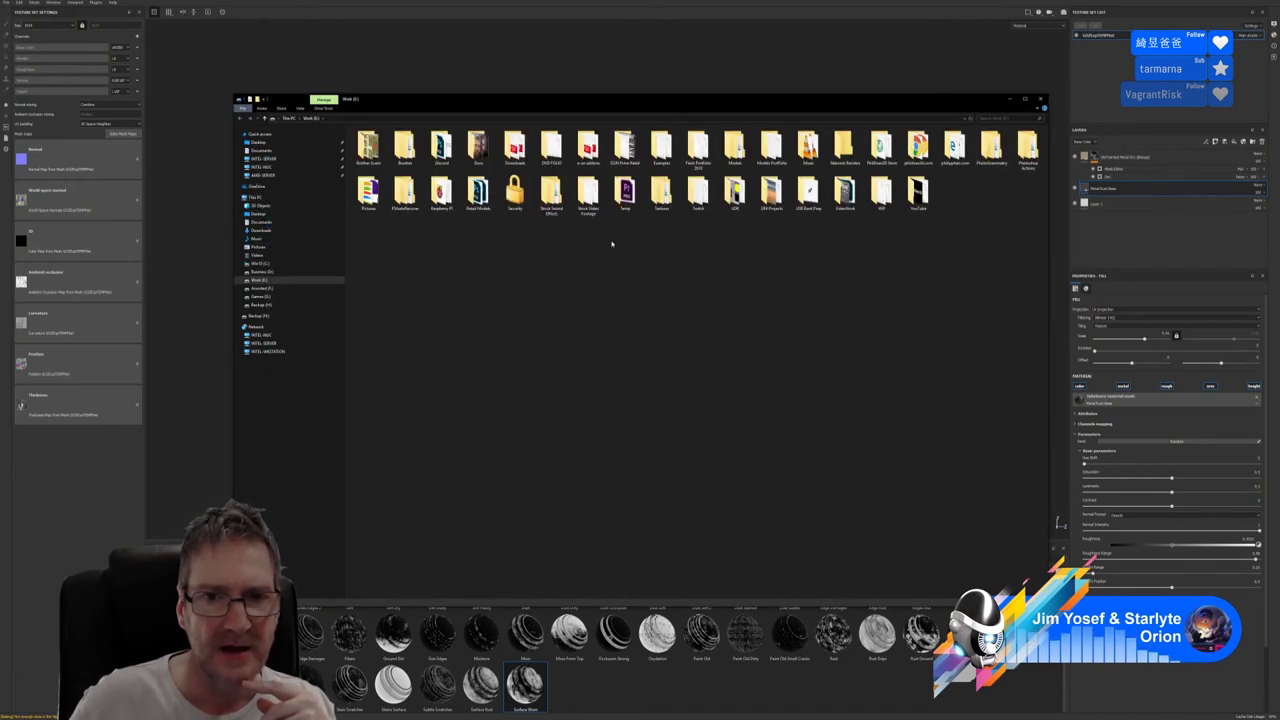
pyautogui.doubleClick(623, 191)
pyautogui.doubleClick(413, 155)
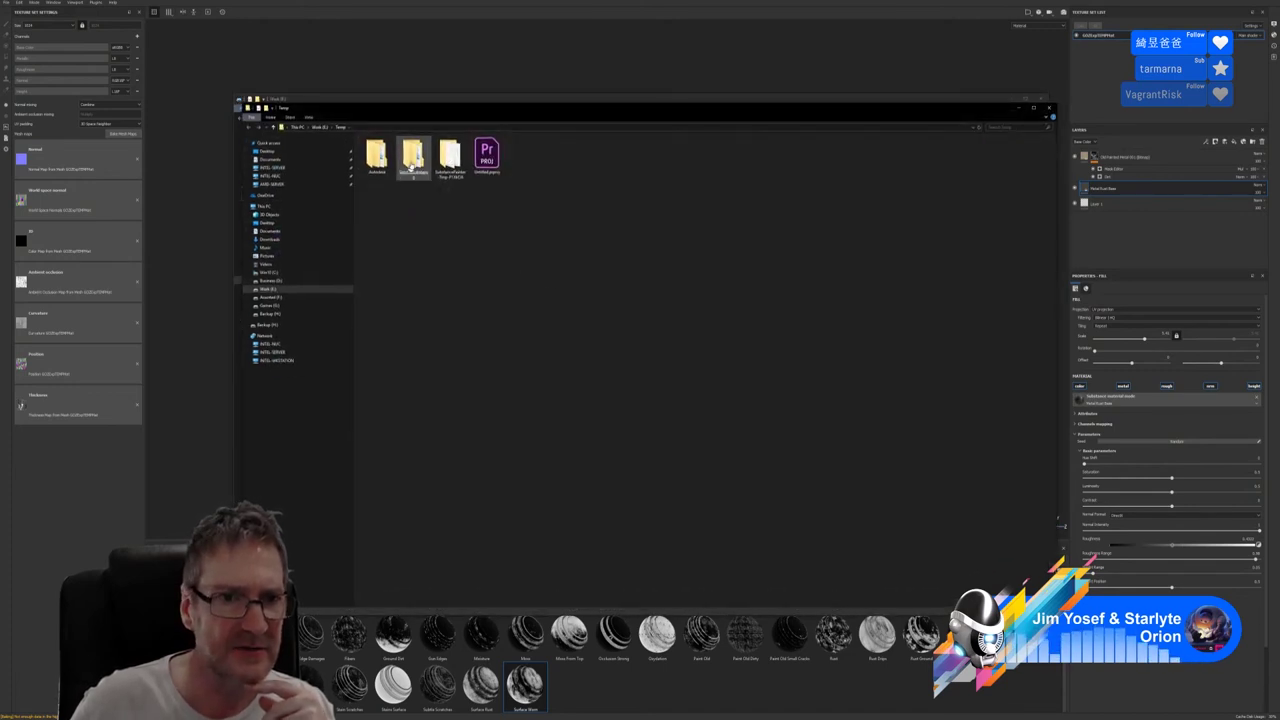
pyautogui.doubleClick(385, 165)
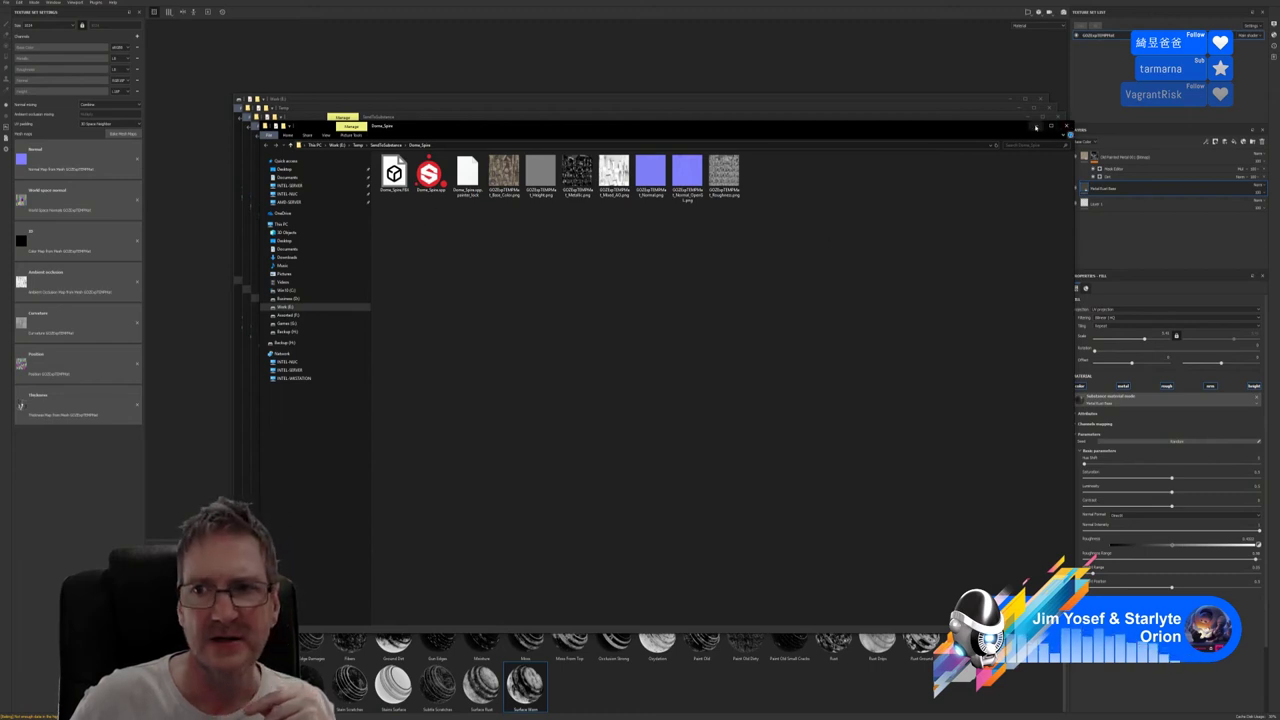
# Close all the Explorer windows and return to 3ds Max
pyautogui.click(1066, 126)
pyautogui.click(1054, 117)
pyautogui.click(1051, 113)
pyautogui.click(1042, 102)
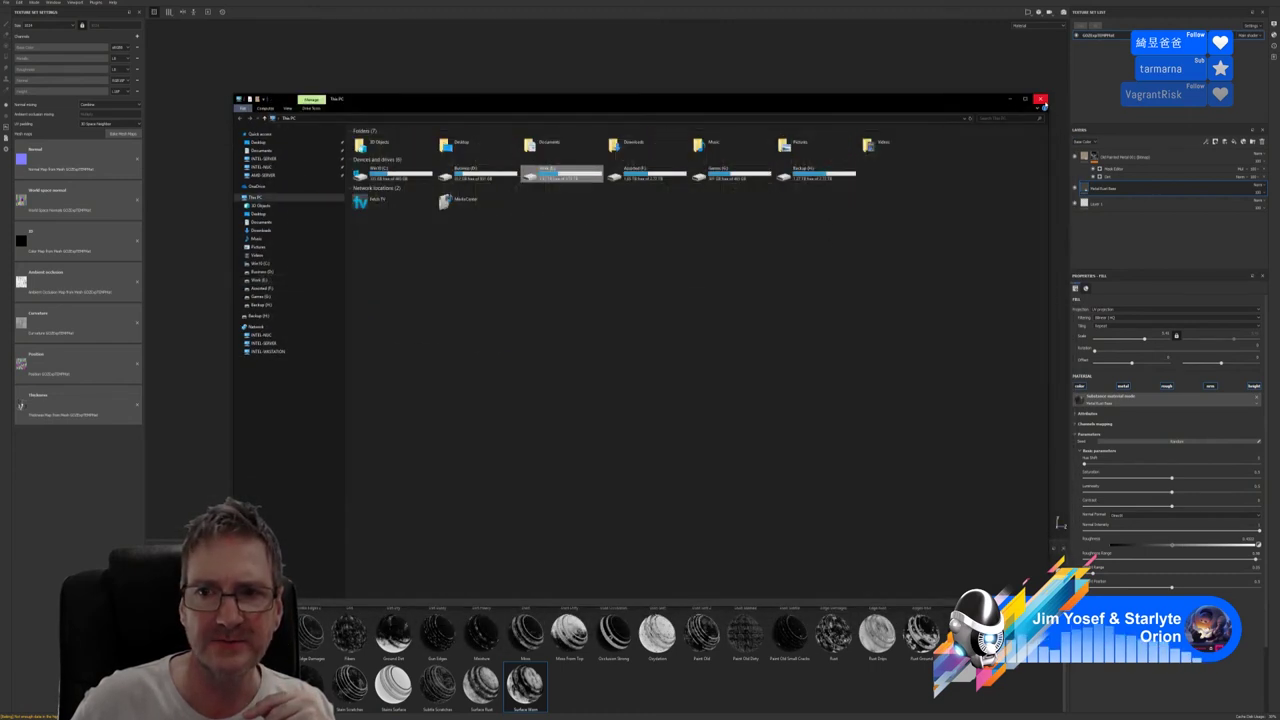
pyautogui.click(1041, 100)
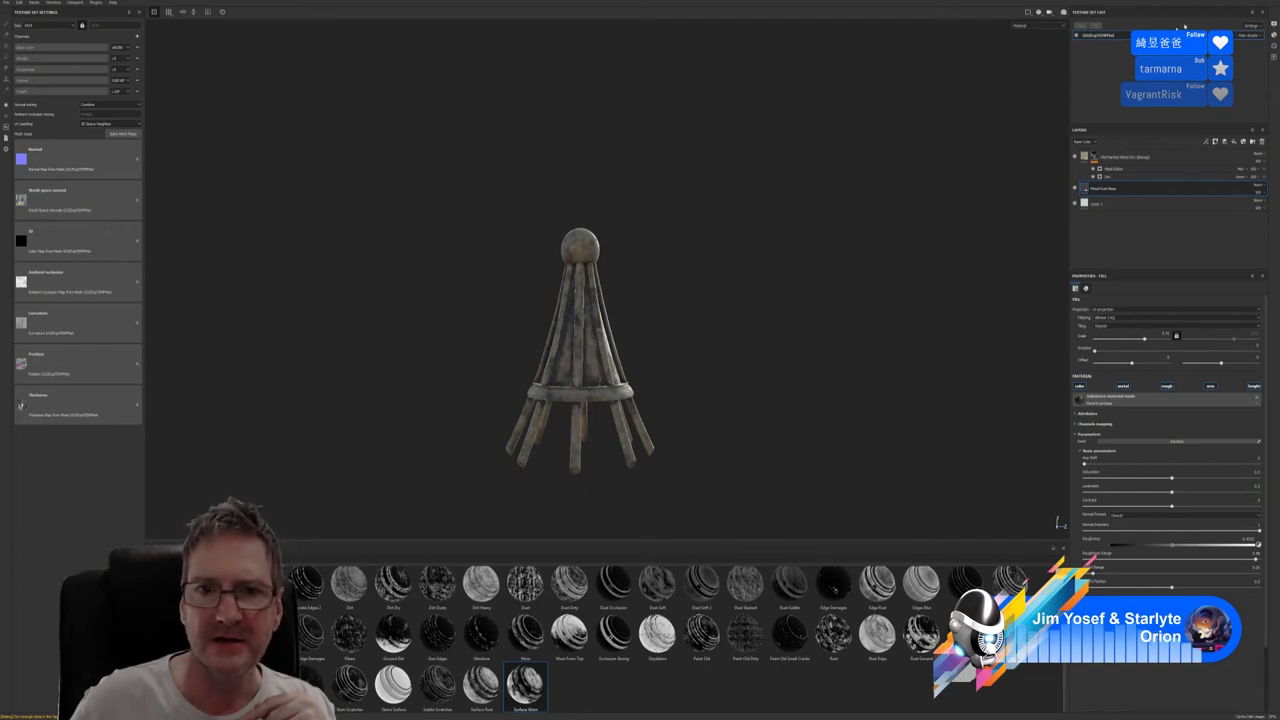
pyautogui.hotkey('alt', 'Tab')
# Close the Send to Substance Painter panel and open the Slate Material Editor
pyautogui.click(693, 296)
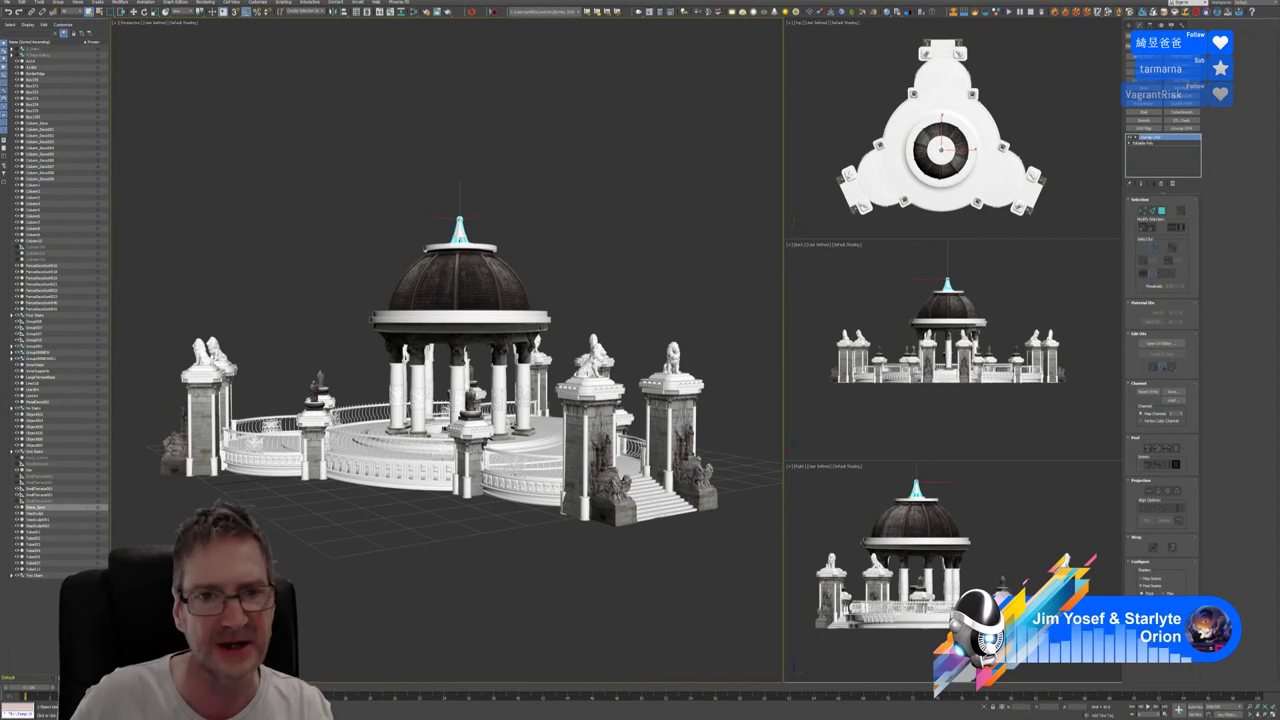
pyautogui.click(408, 14)
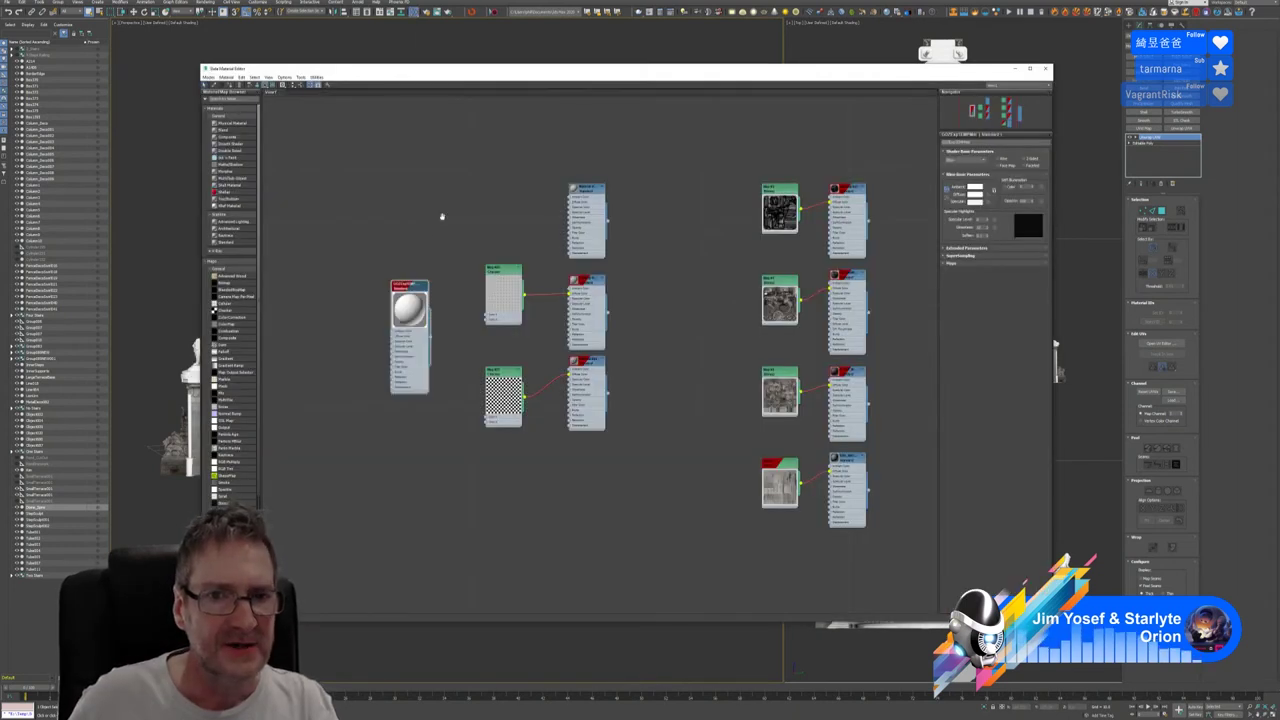
pyautogui.moveTo(441, 216)
pyautogui.mouseDown(button='middle')
pyautogui.moveTo(746, 217)
pyautogui.moveTo(577, 208)
pyautogui.moveTo(603, 197)
pyautogui.mouseUp(button='middle')
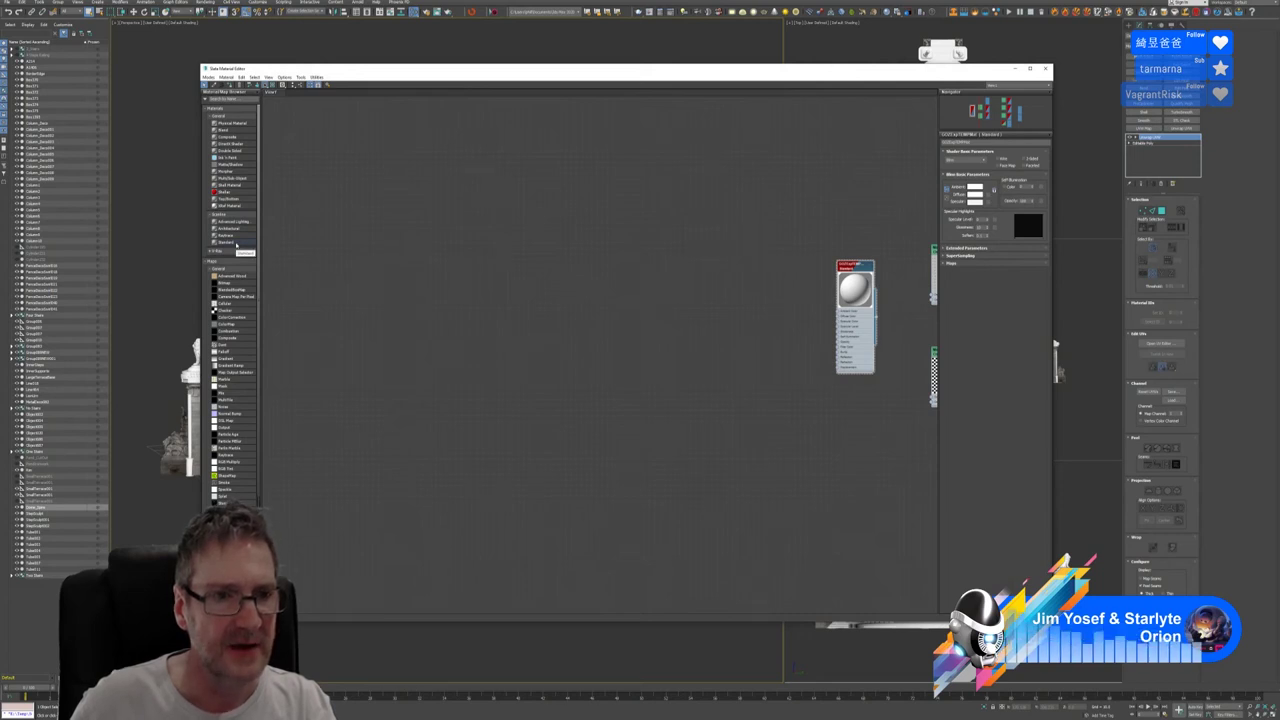
# Add a Standard material node and a bitmap loading Dome_Spire's Base_Color PNG
pyautogui.moveTo(236, 244); pyautogui.dragTo(562, 218)
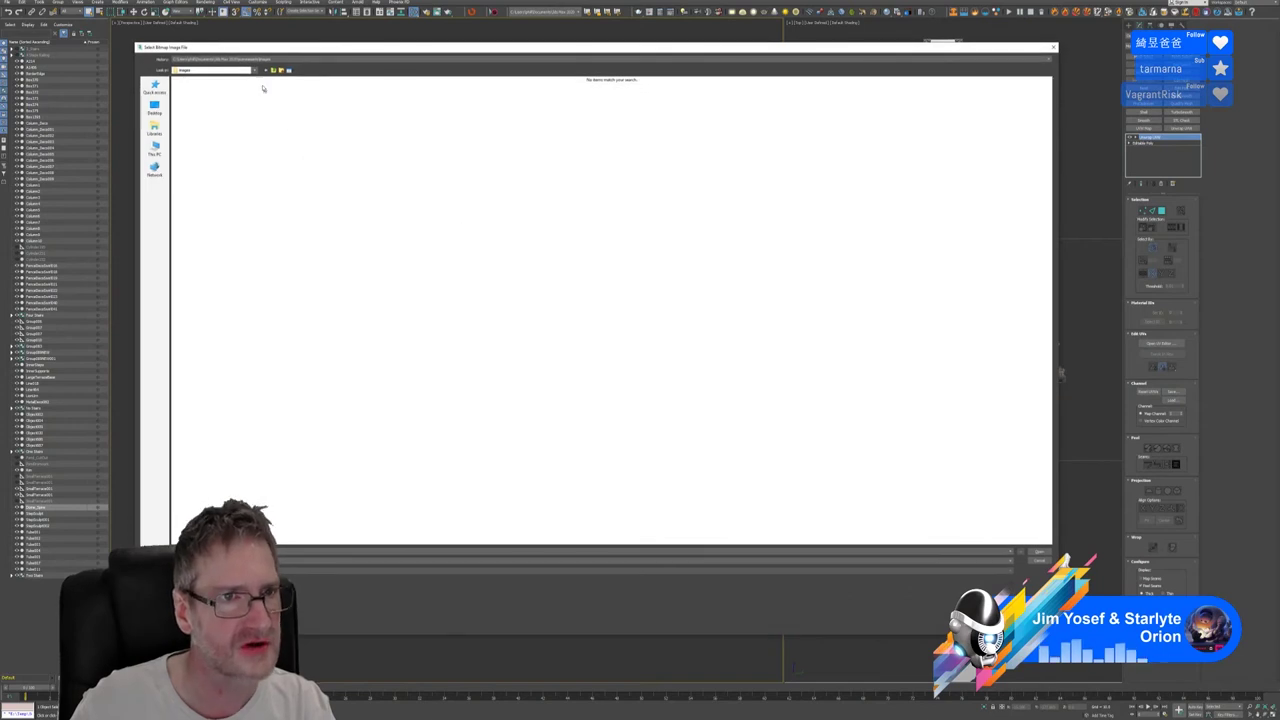
pyautogui.click(155, 150)
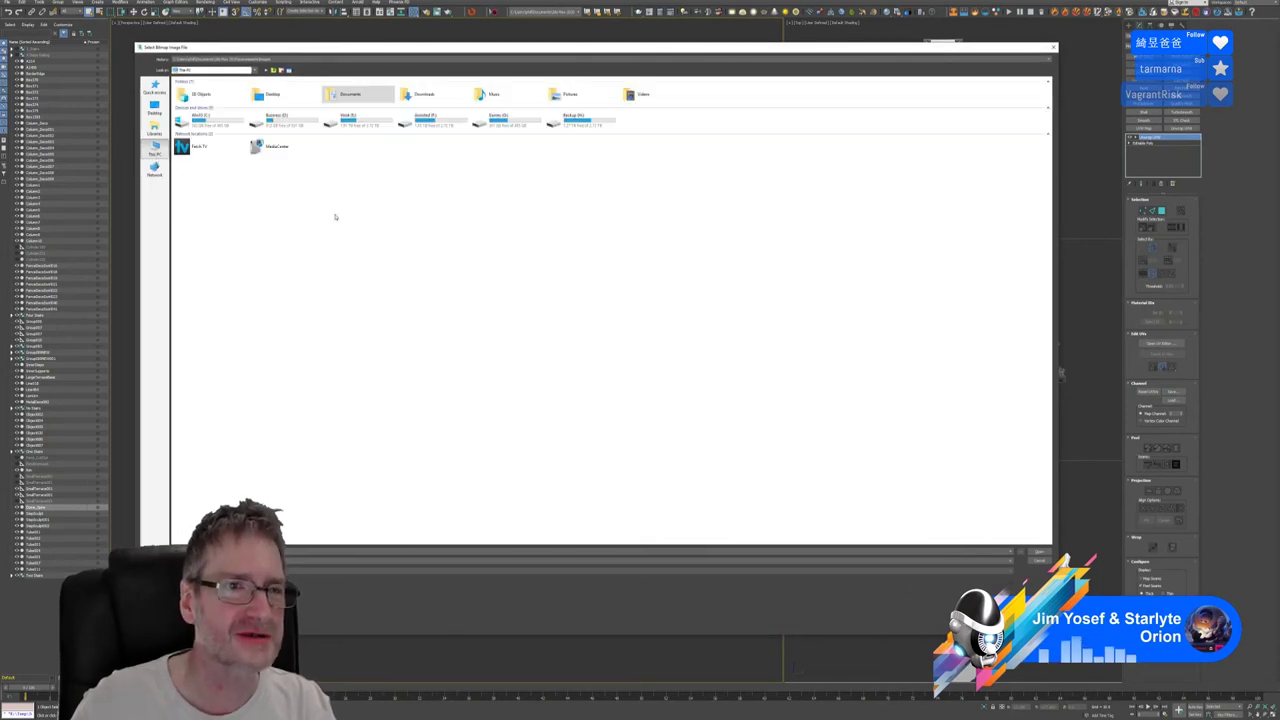
pyautogui.doubleClick(345, 120)
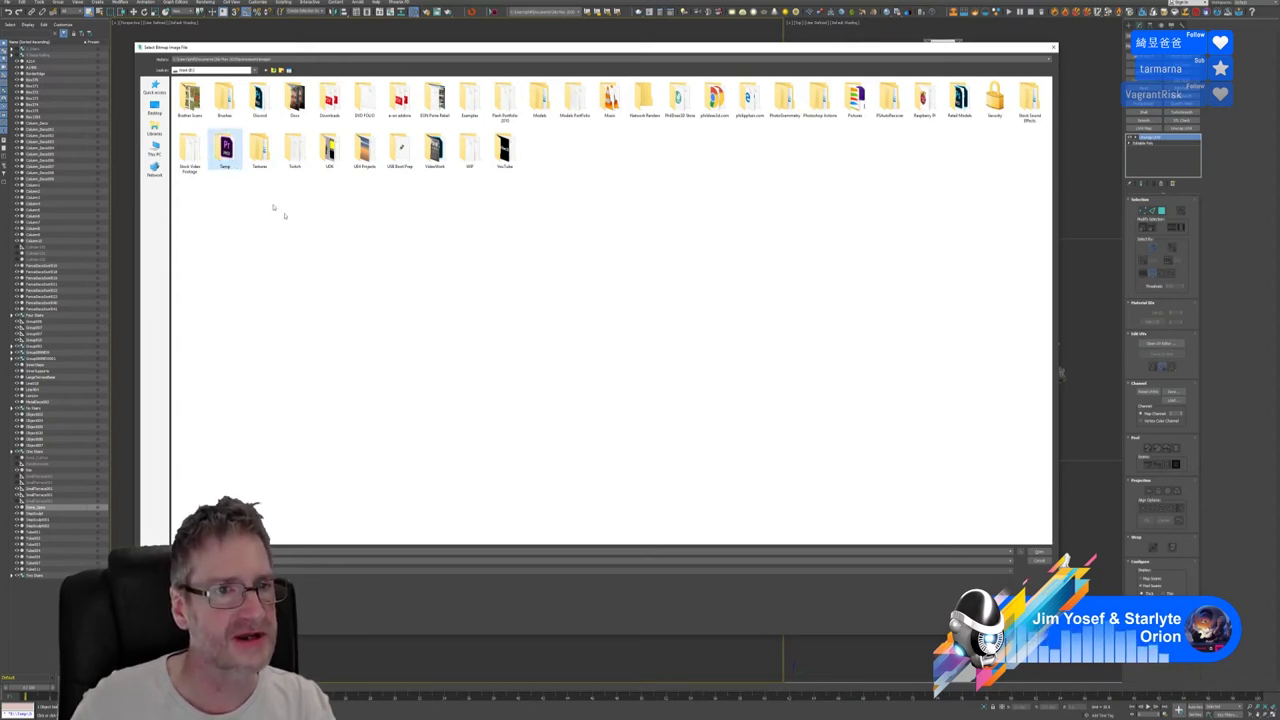
pyautogui.press('Return')
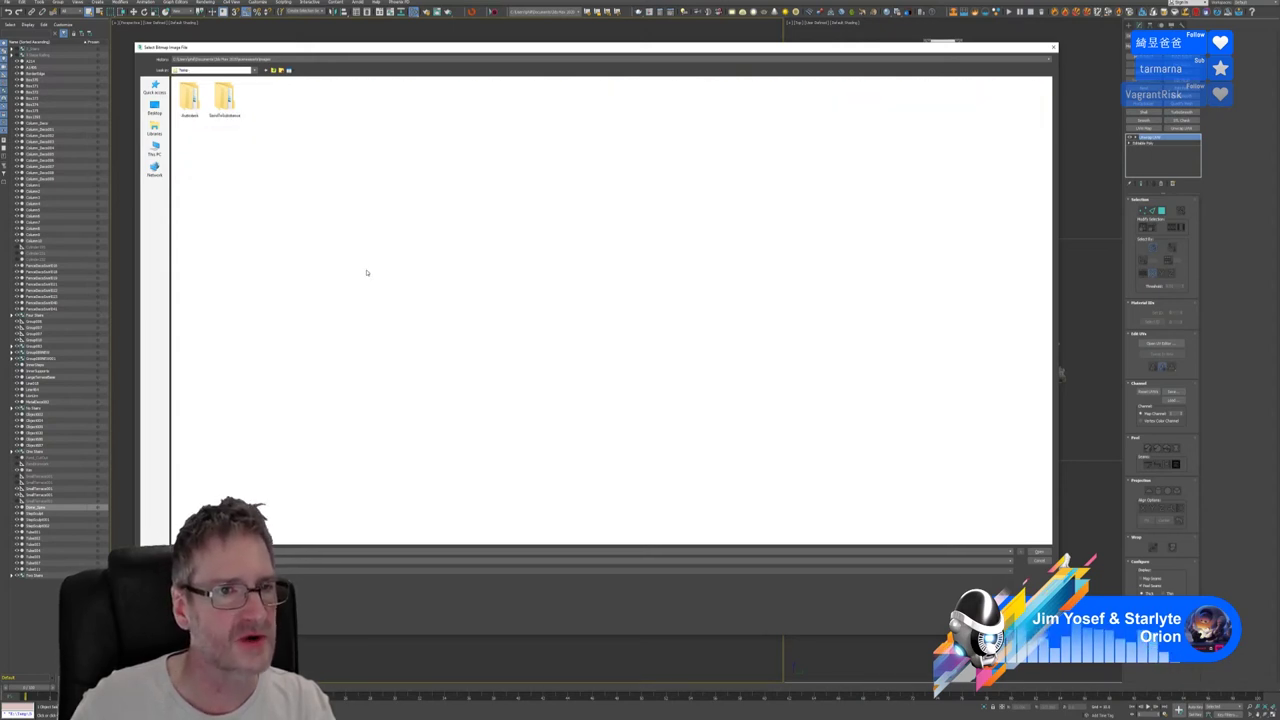
pyautogui.doubleClick(224, 102)
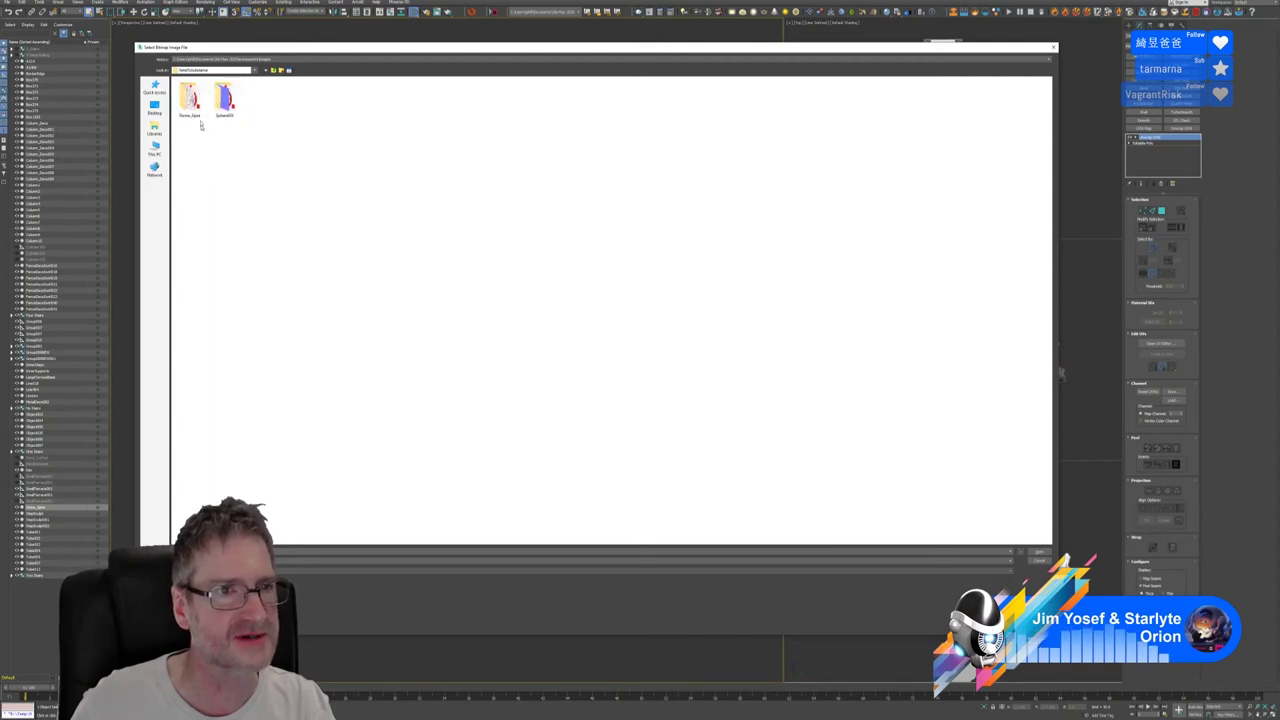
pyautogui.doubleClick(192, 104)
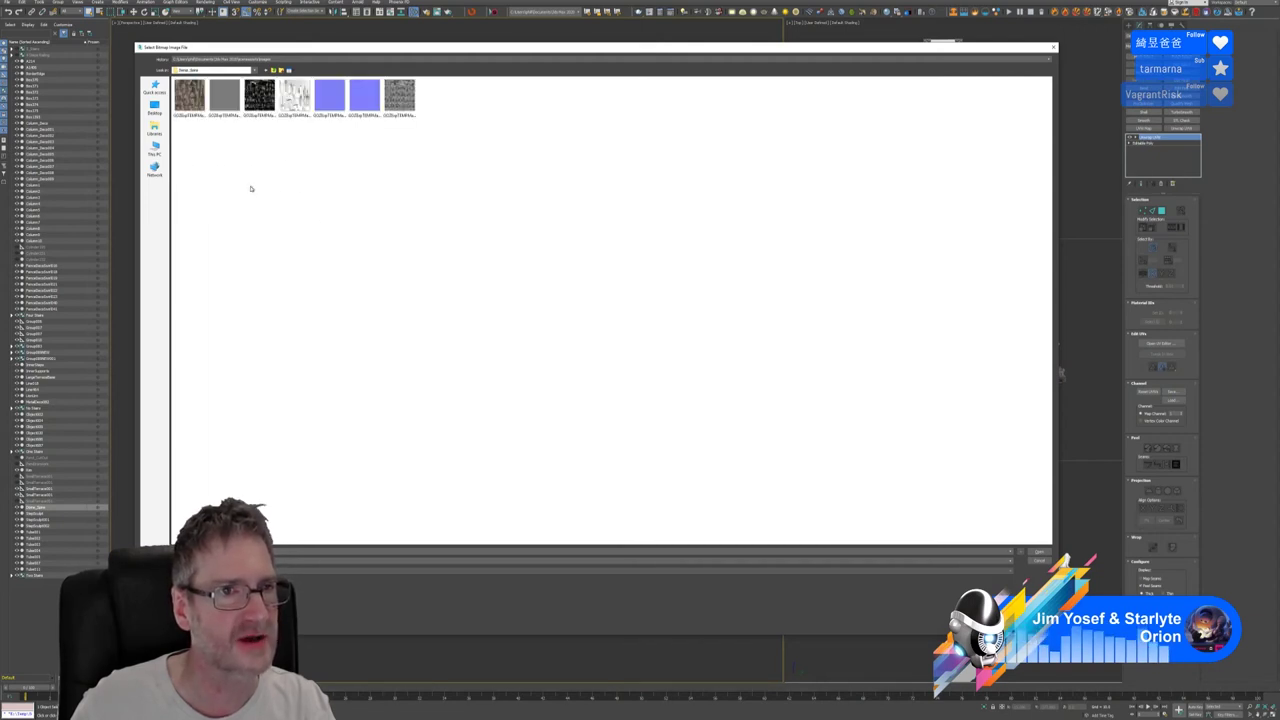
pyautogui.click(190, 100)
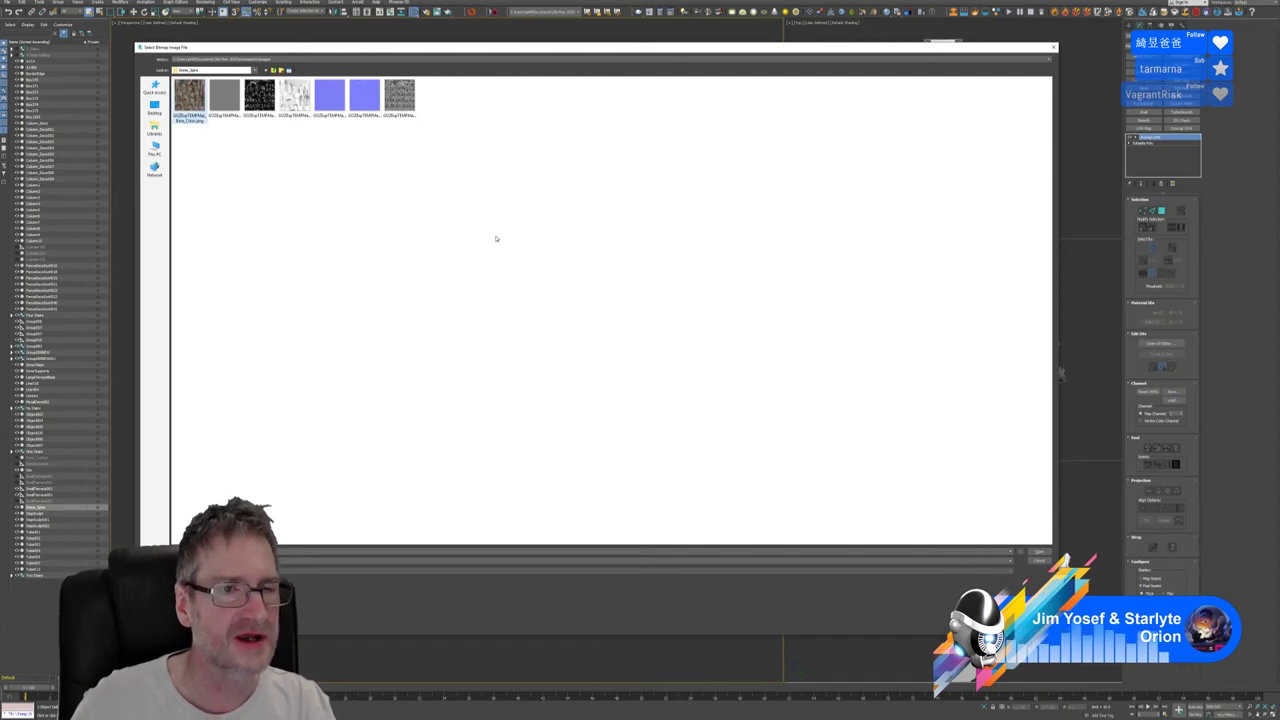
pyautogui.press('Return')
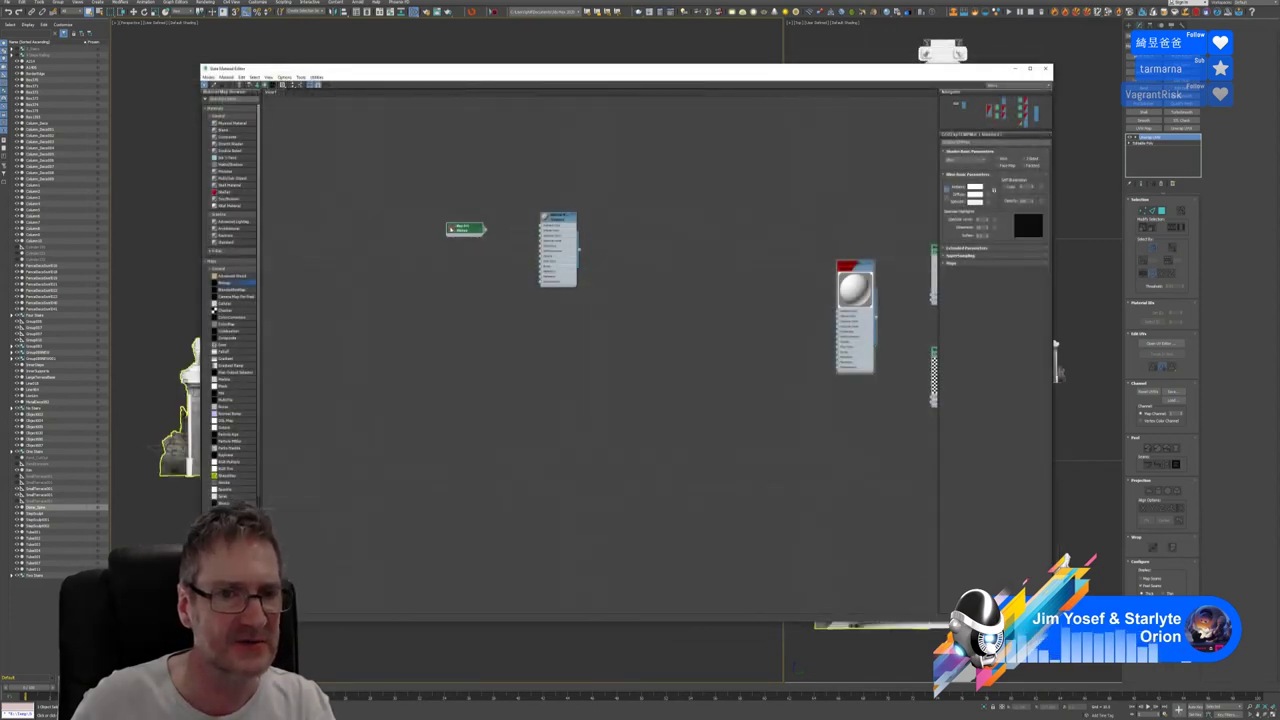
# Wire the spire bitmap into the Standard material's Diffuse Color and show it shaded in the viewport
pyautogui.scroll(3, 480, 250)
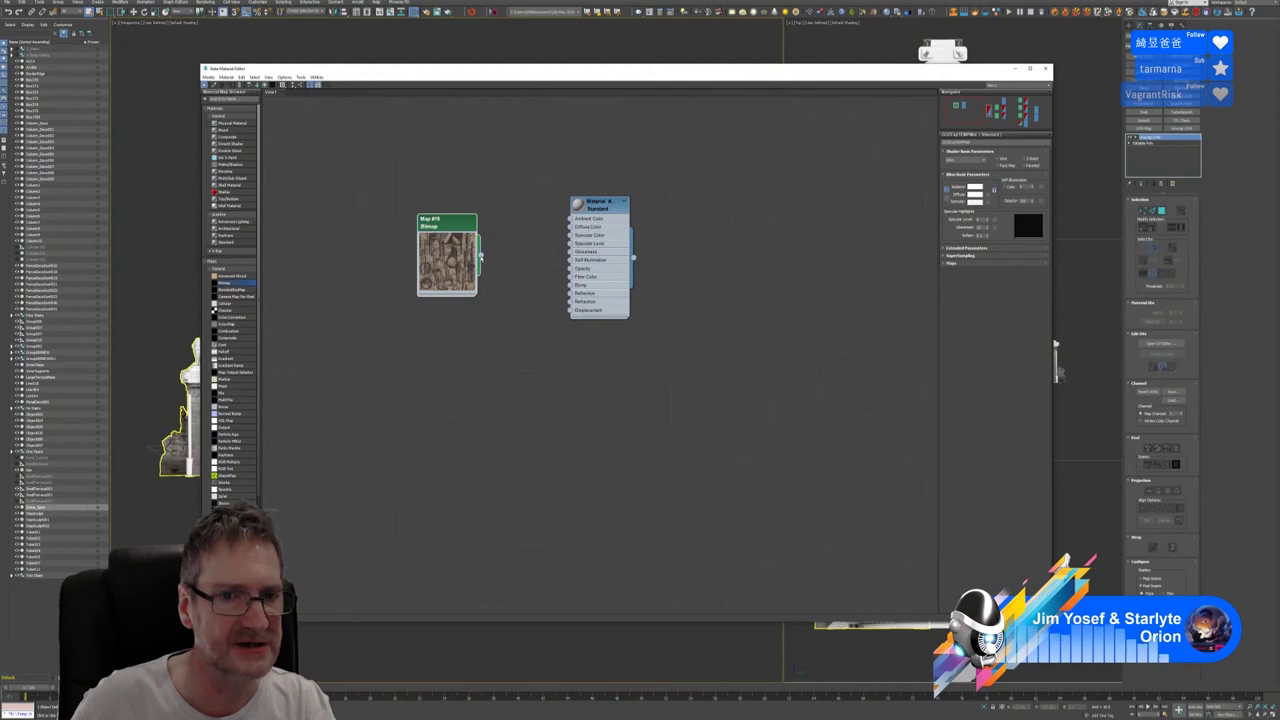
pyautogui.moveTo(481, 256); pyautogui.dragTo(568, 228)
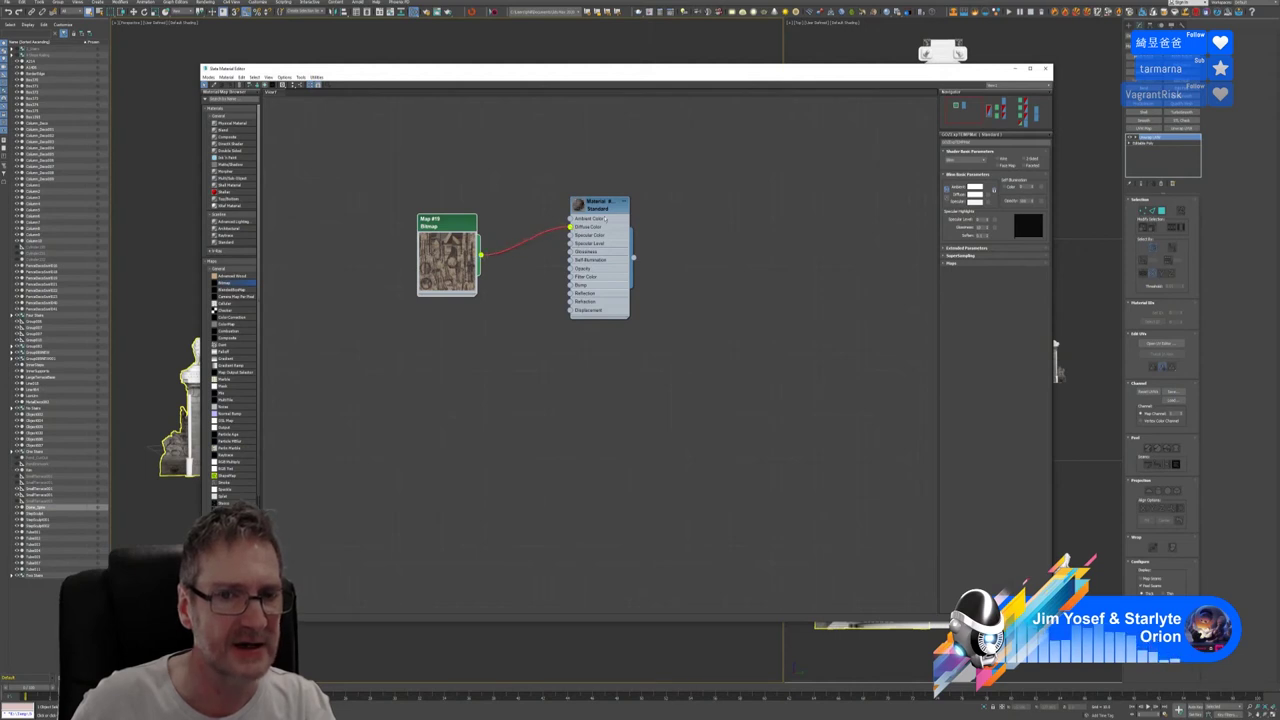
pyautogui.rightClick(606, 204)
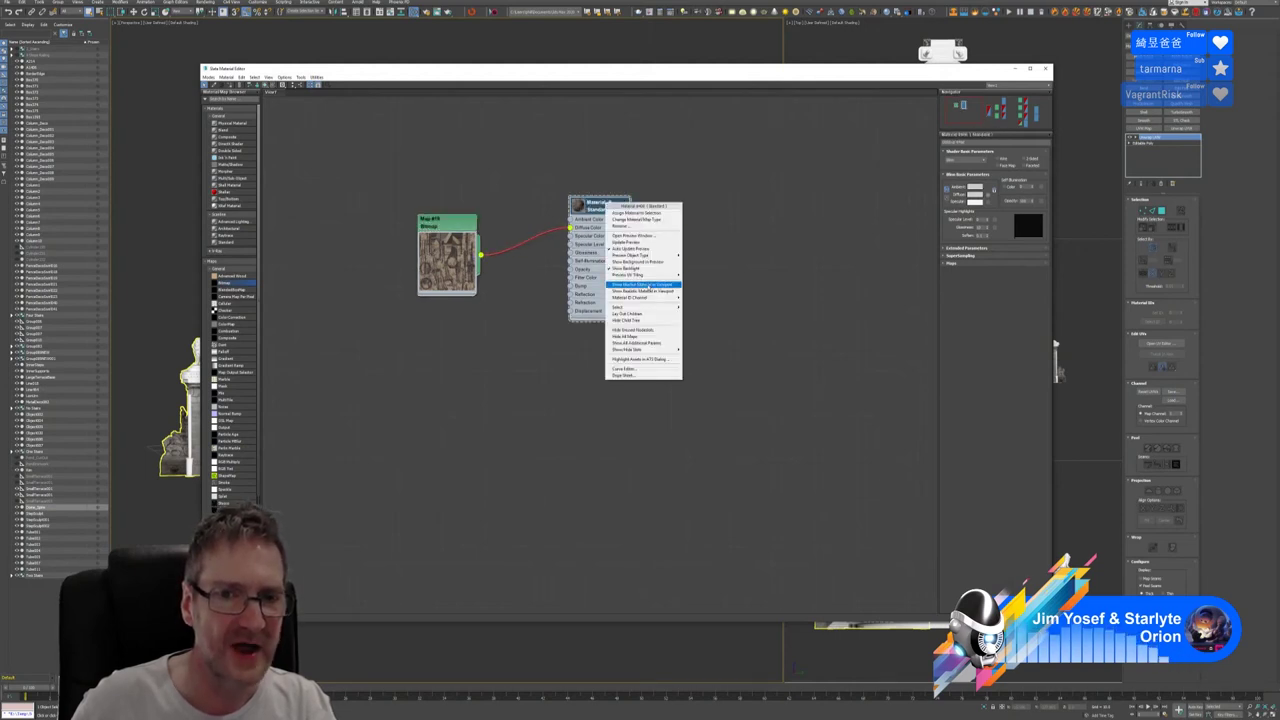
pyautogui.click(640, 285)
# Make the viewport display the material's bitmap texture, then close the Slate Material Editor
pyautogui.rightClick(603, 209)
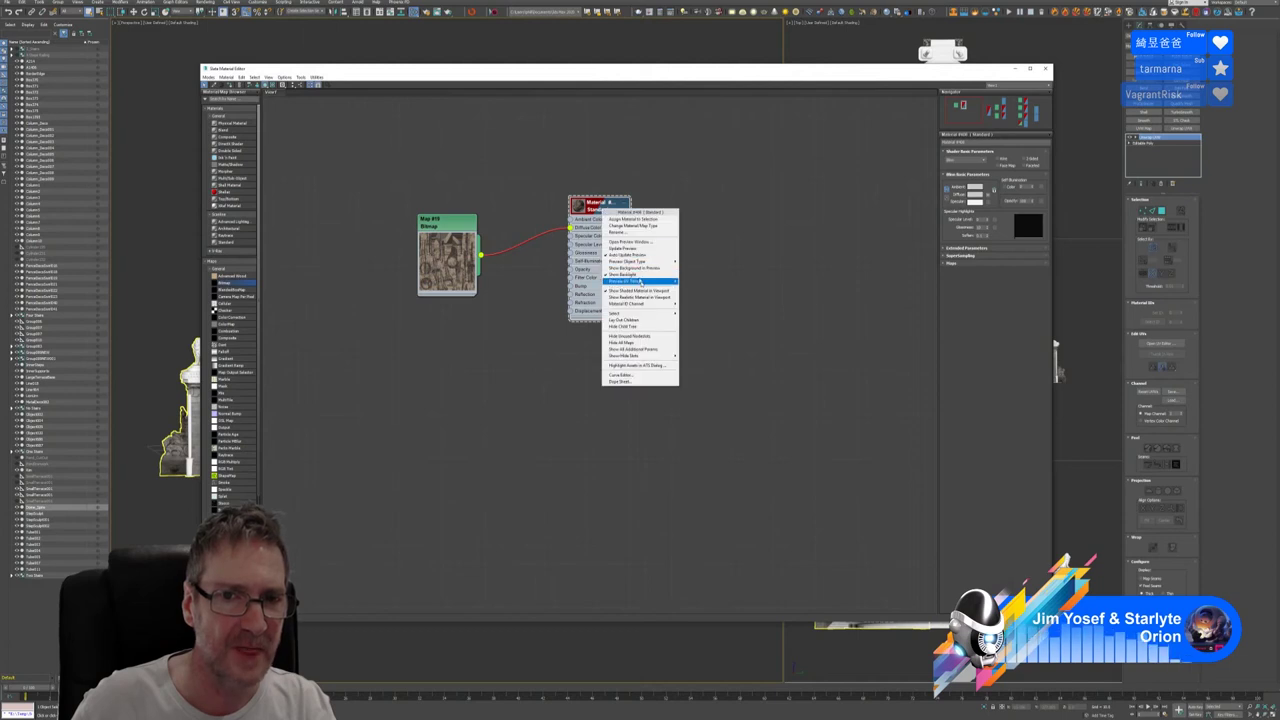
pyautogui.click(640, 297)
pyautogui.moveTo(604, 75); pyautogui.dragTo(645, 84)
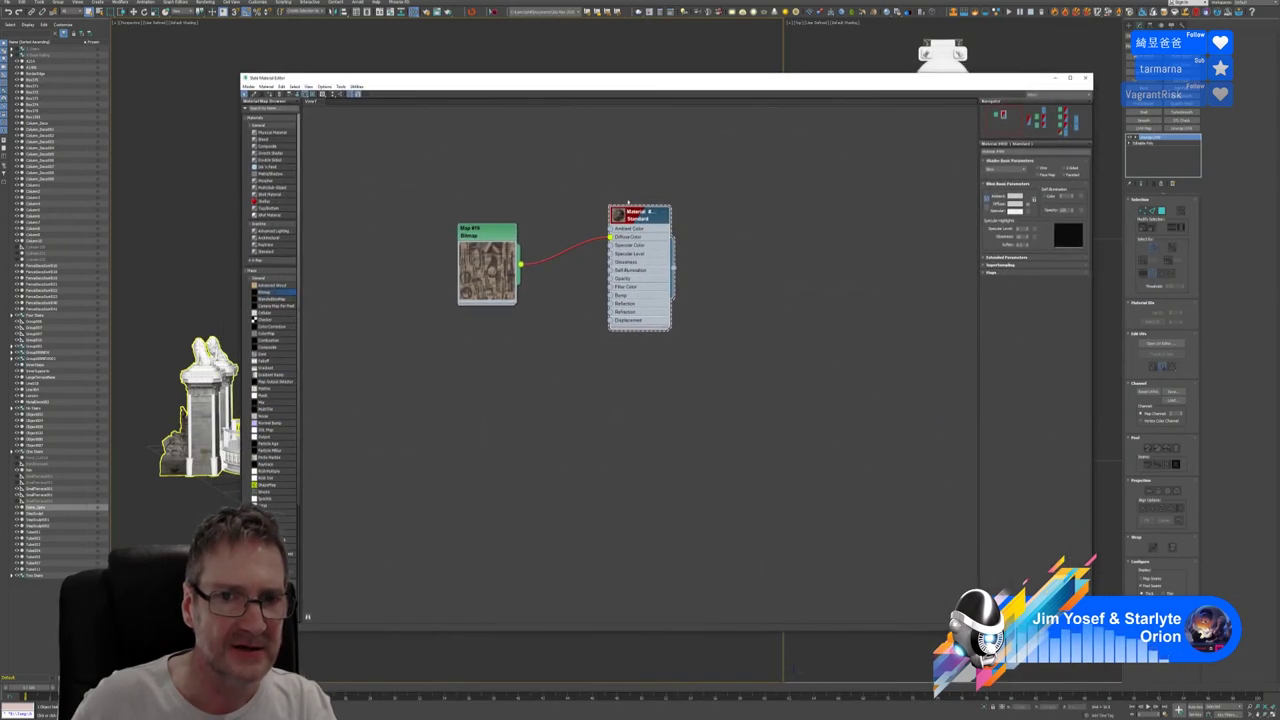
pyautogui.rightClick(615, 212)
pyautogui.click(660, 228)
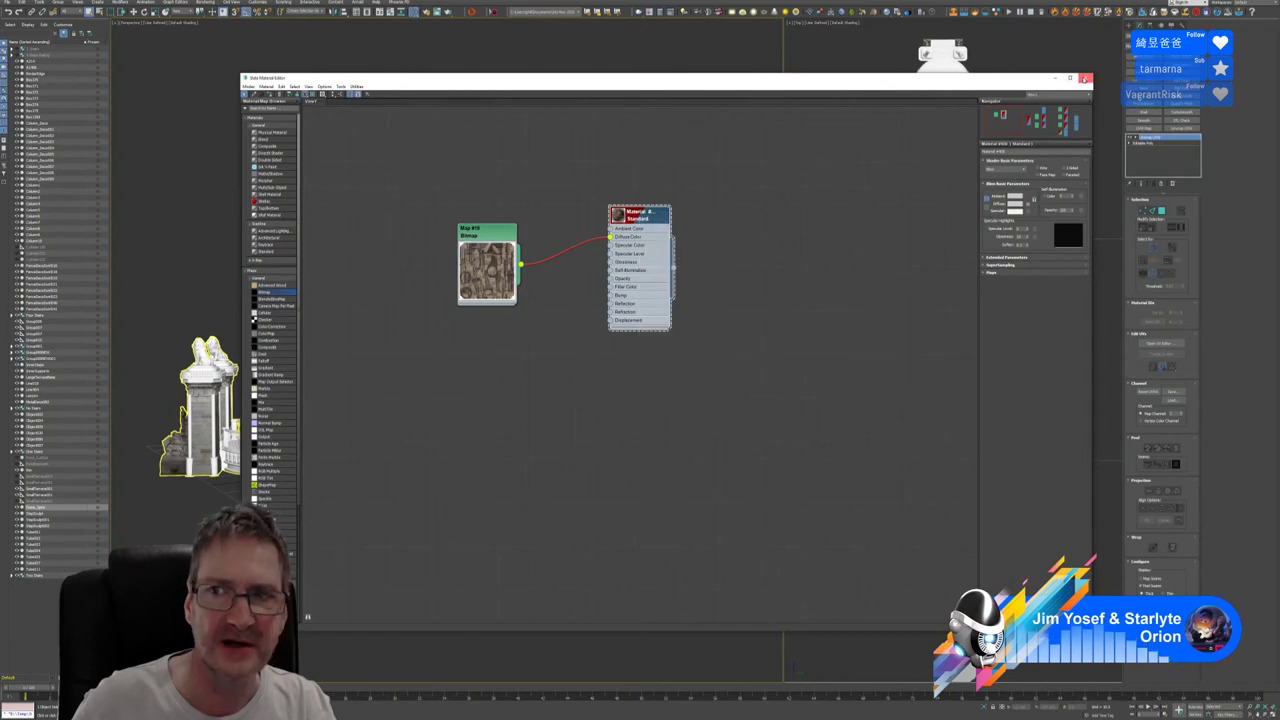
pyautogui.click(1085, 77)
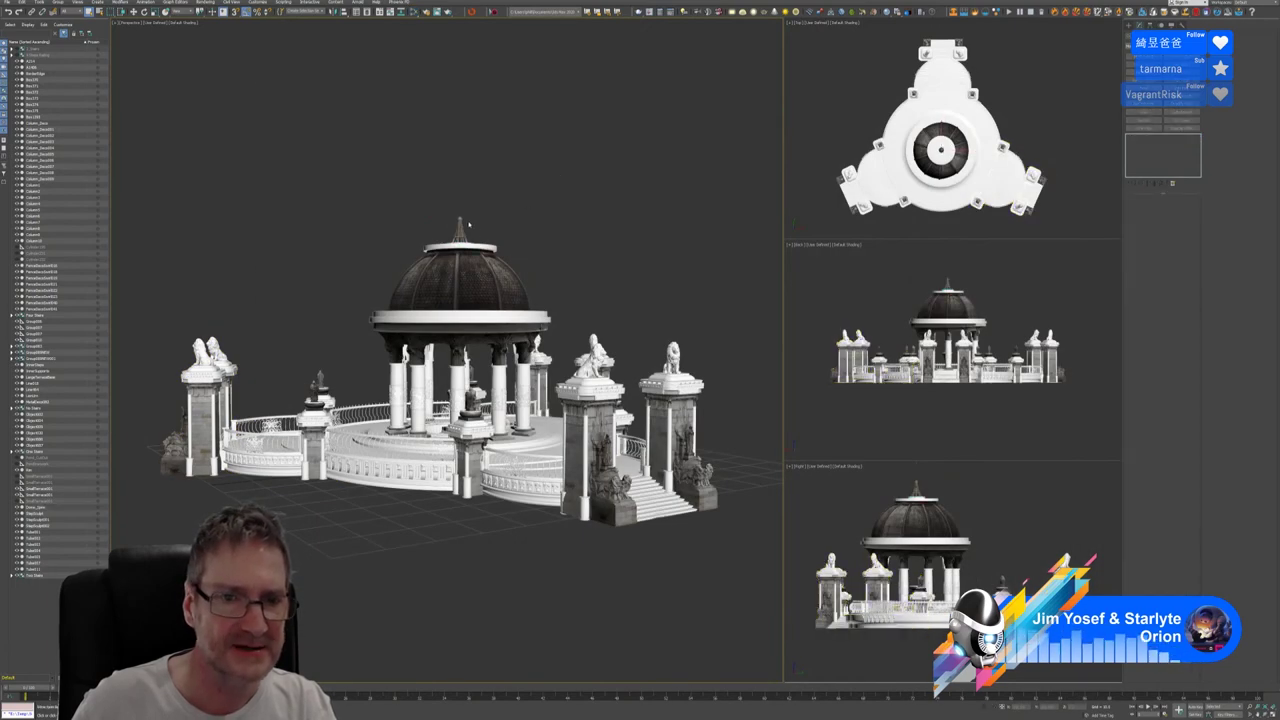
# Zoom in on the spire and select the thin ring sitting beneath it on the dome
pyautogui.scroll(10, 485, 235)
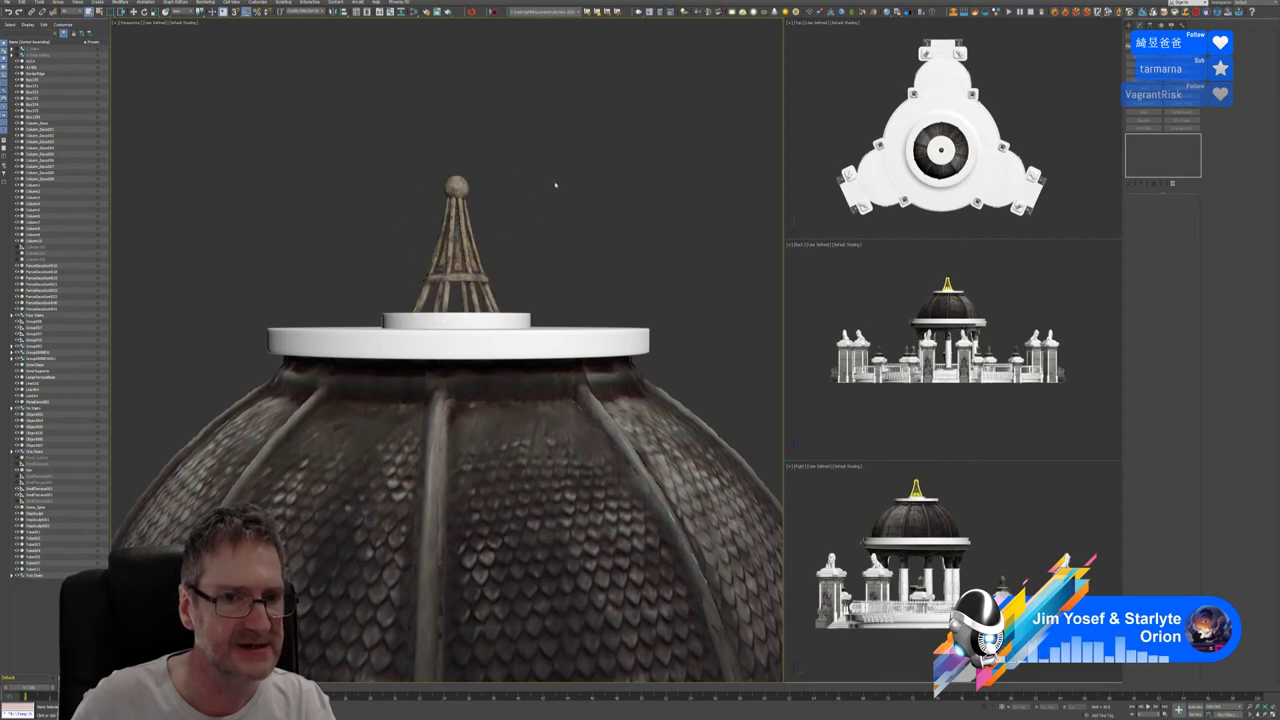
pyautogui.scroll(-3, 560, 177)
pyautogui.scroll(-2, 545, 240)
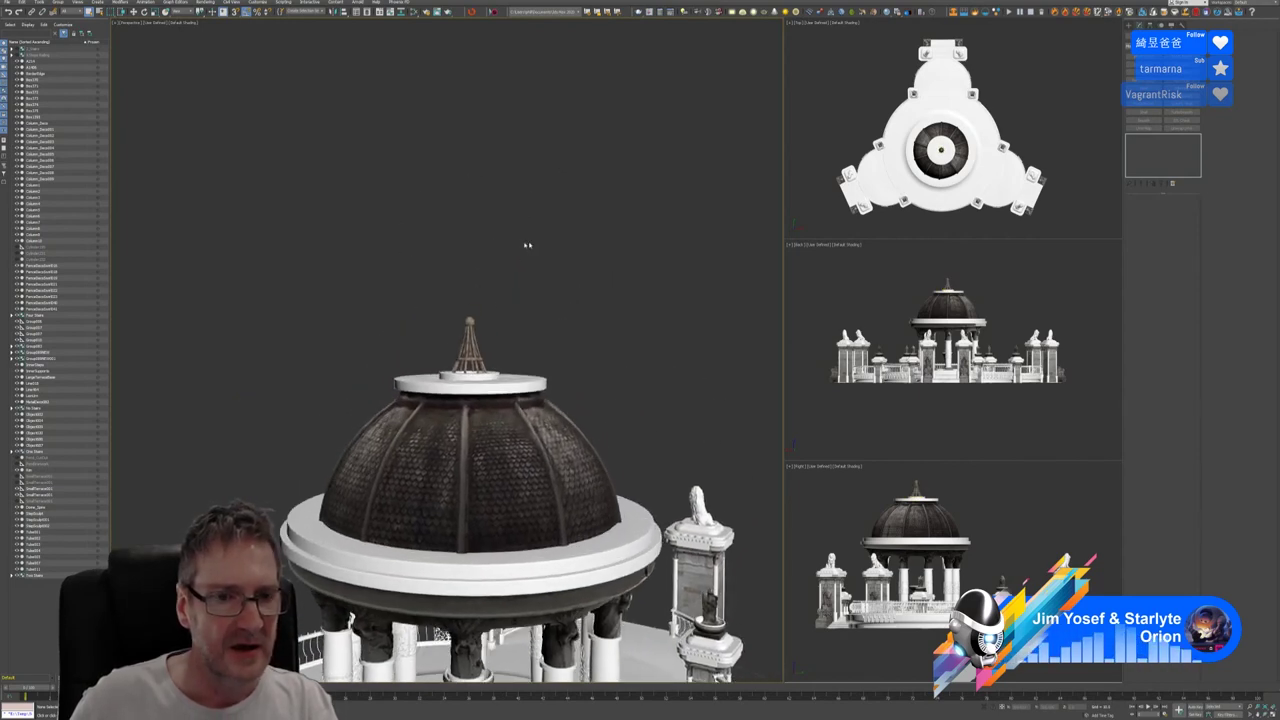
pyautogui.click(478, 374)
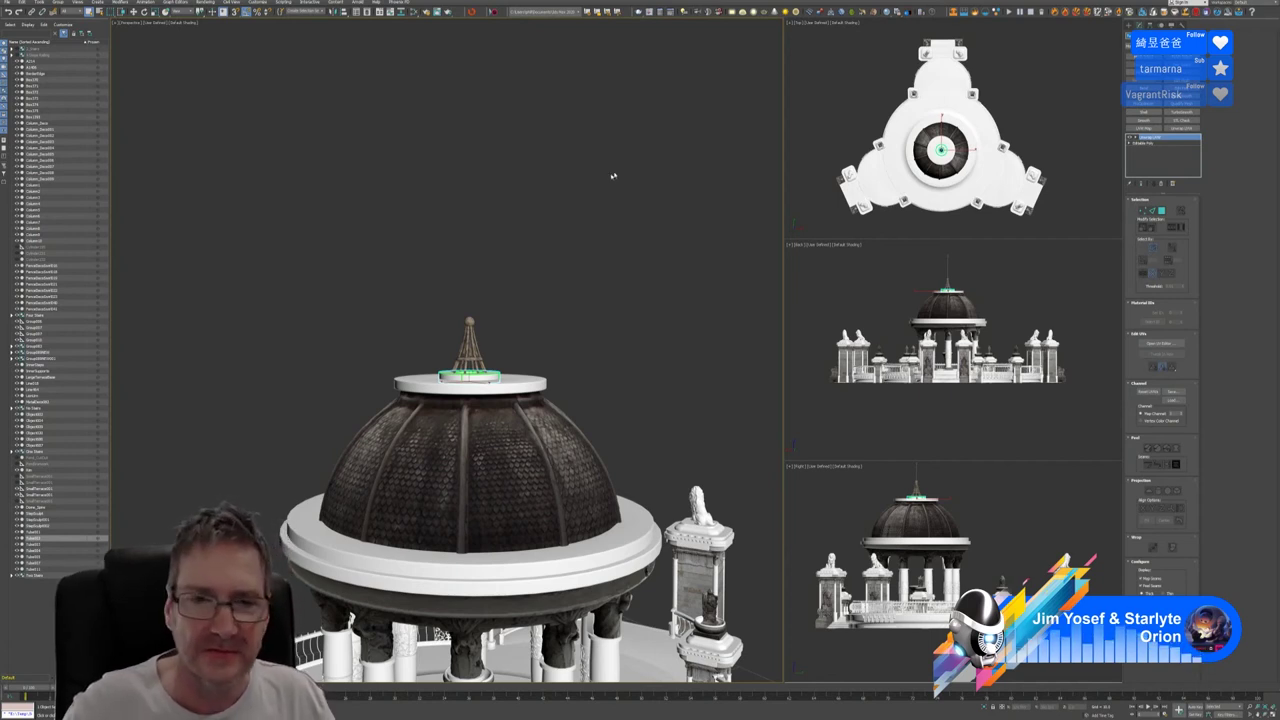
pyautogui.click(469, 345)
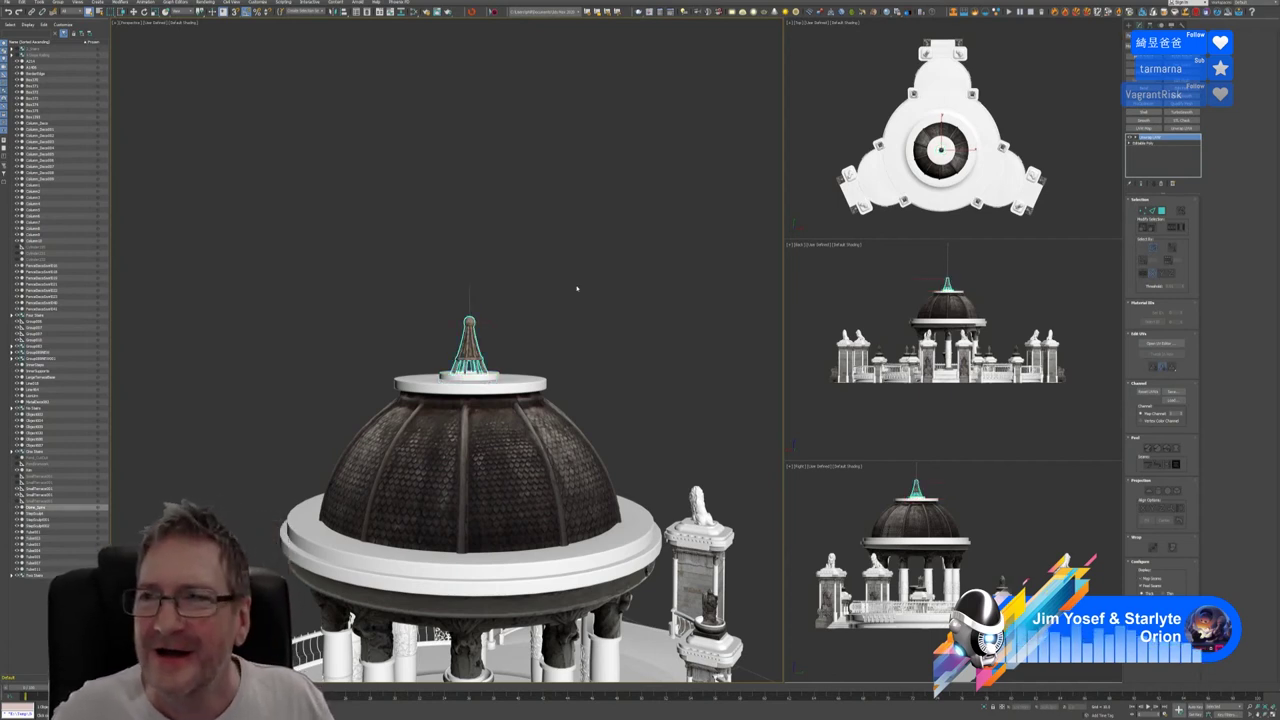
pyautogui.press('w')
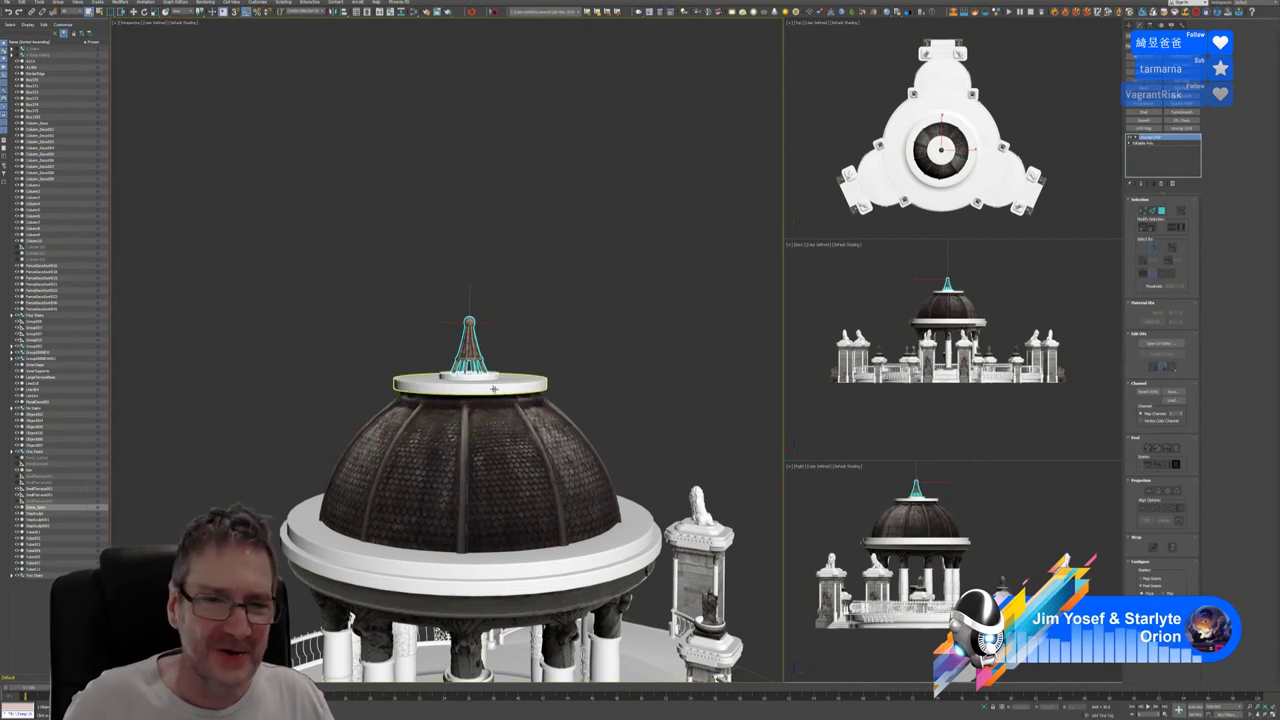
pyautogui.click(479, 377)
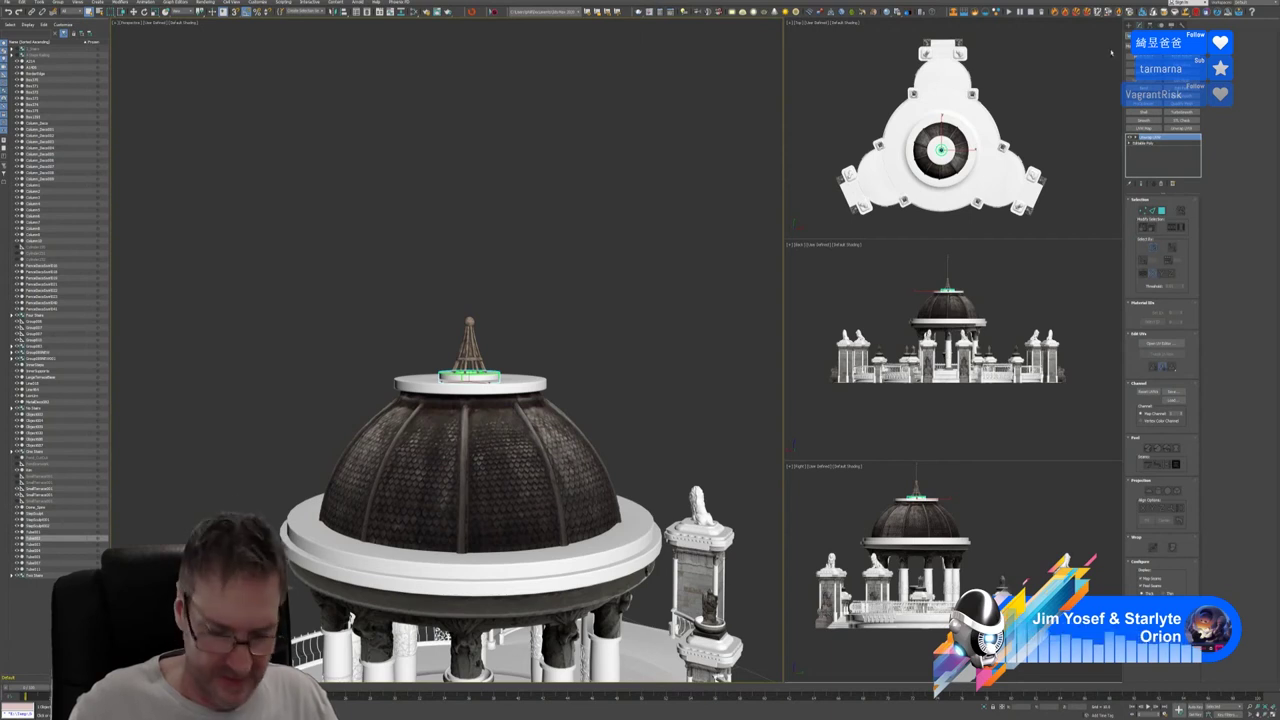
# Send the selected dome ring to Substance Painter, accepting the default FBX export settings
pyautogui.moveTo(561, 125); pyautogui.dragTo(543, 123, button='middle')
pyautogui.click(494, 13)
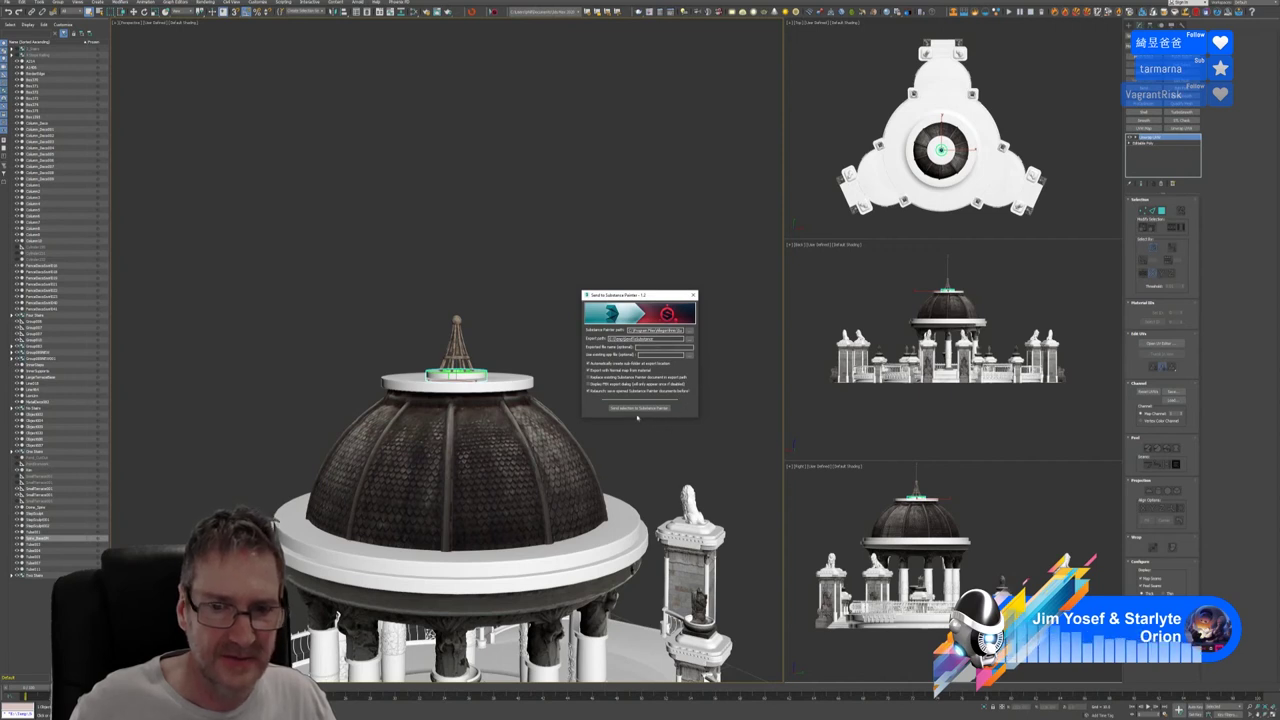
pyautogui.click(636, 409)
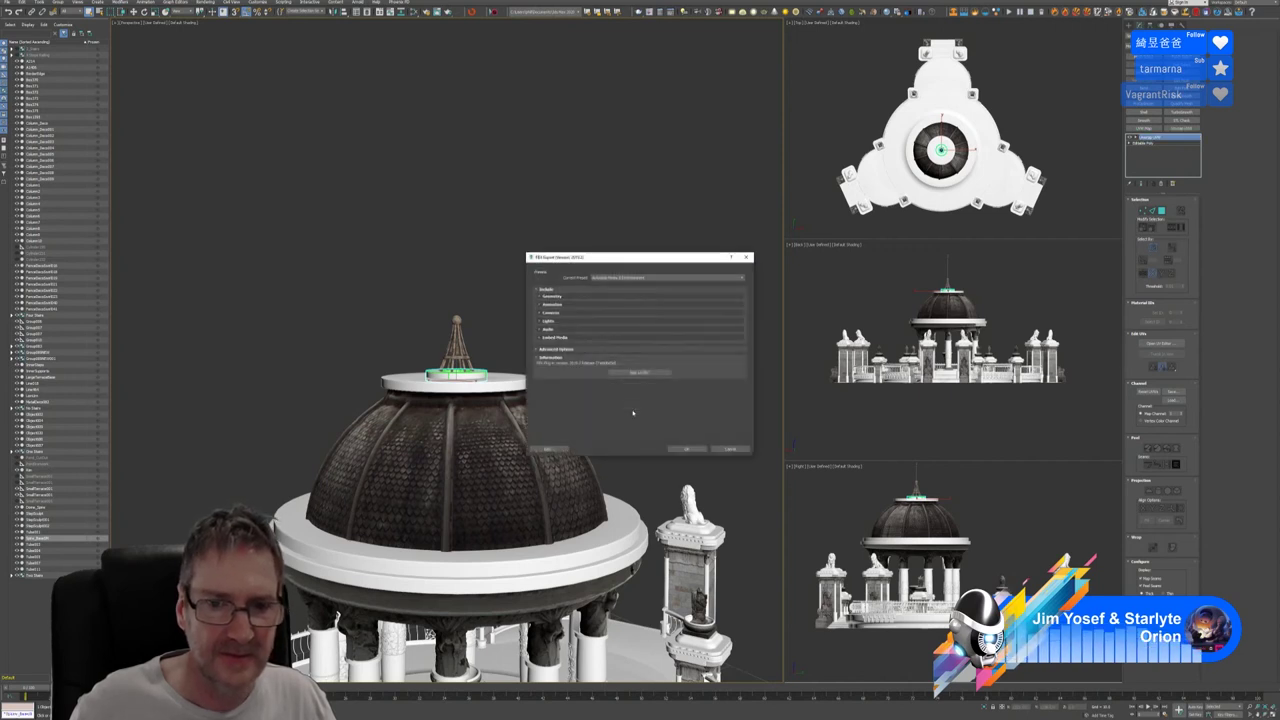
pyautogui.click(687, 449)
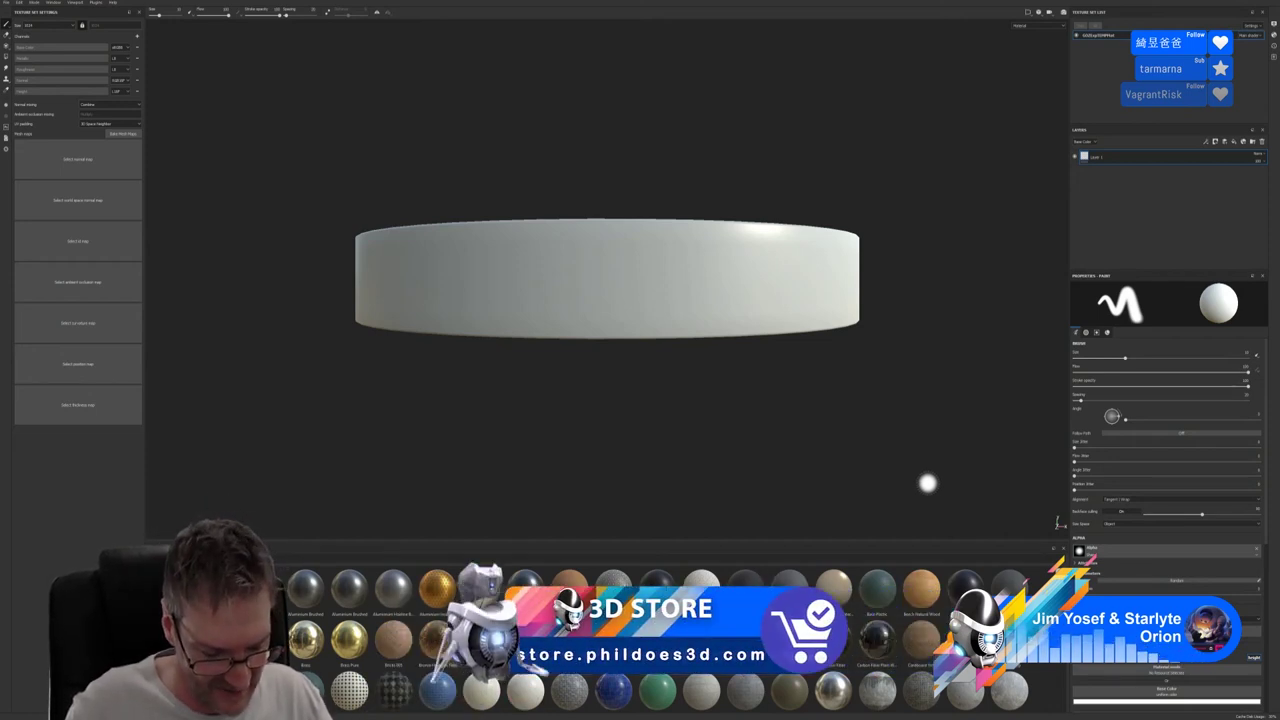
pyautogui.keyDown('alt'); pyautogui.moveTo(1003, 294); pyautogui.dragTo(936, 261); pyautogui.keyUp('alt')
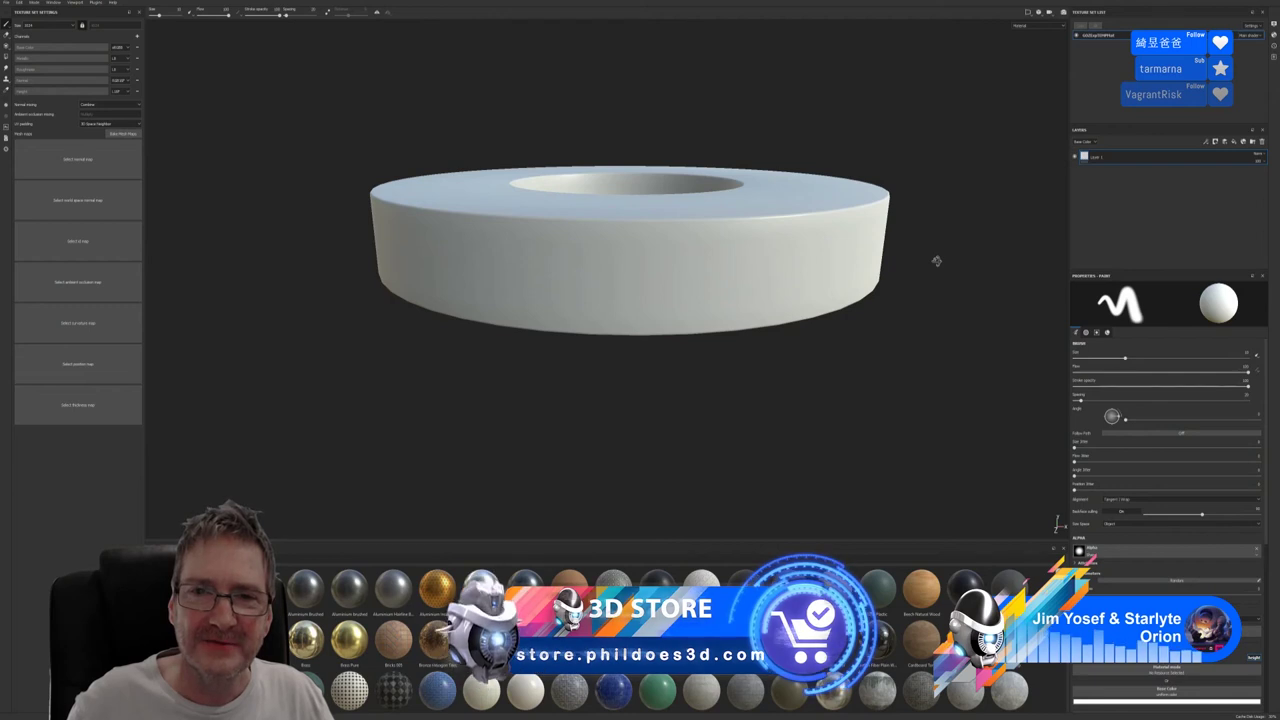
pyautogui.scroll(-4, 894, 326)
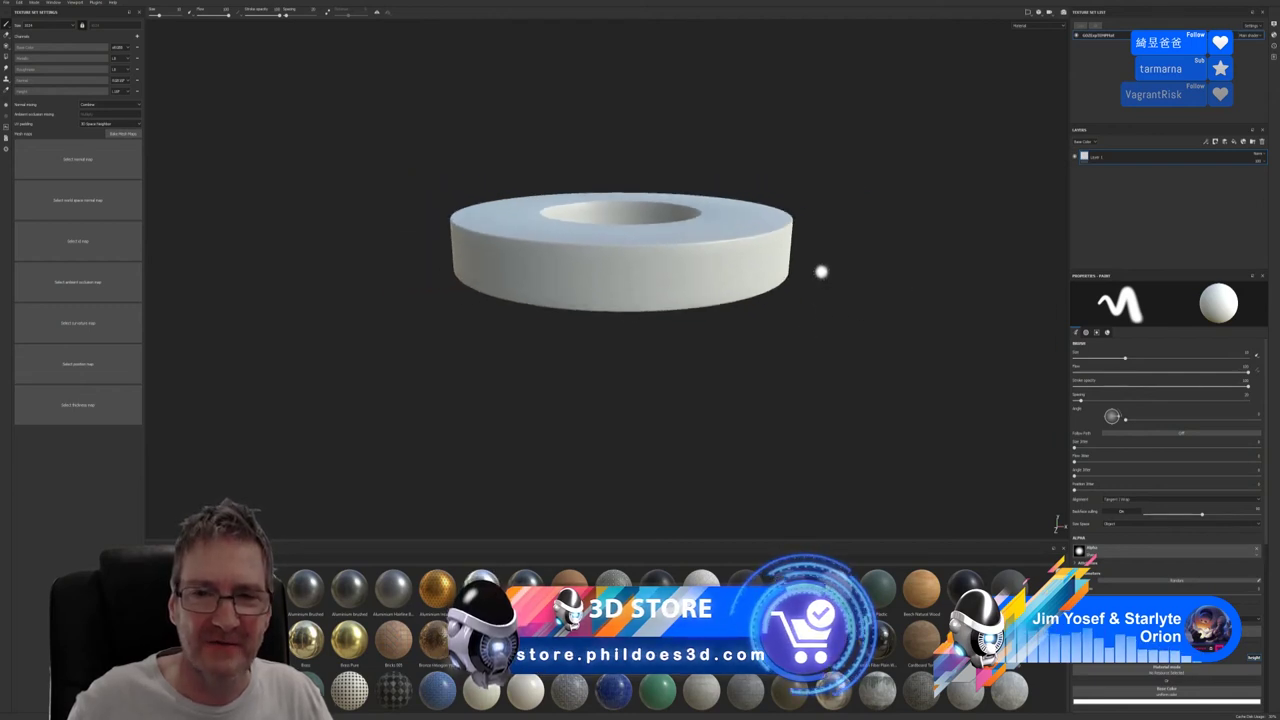
pyautogui.keyDown('alt'); pyautogui.moveTo(823, 271); pyautogui.dragTo(829, 380); pyautogui.keyUp('alt')
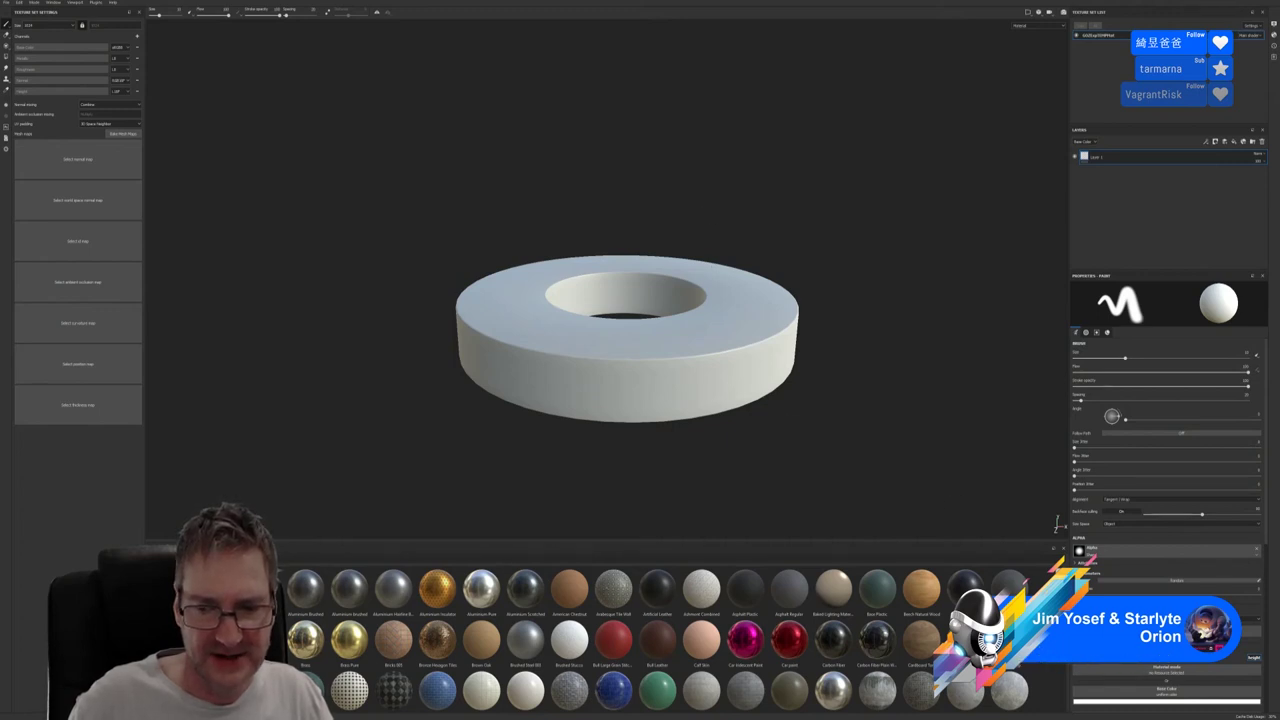
pyautogui.scroll(-3, 660, 640)
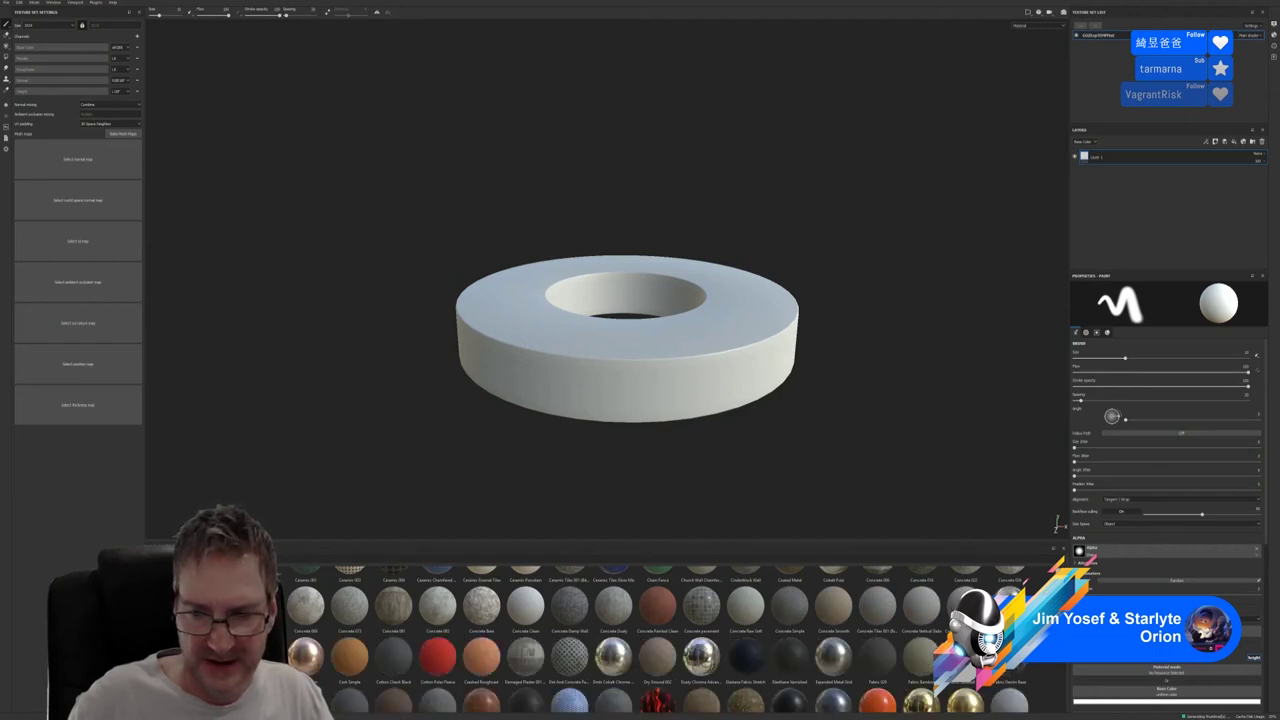
pyautogui.scroll(-2, 660, 640)
pyautogui.scroll(-1, 660, 640)
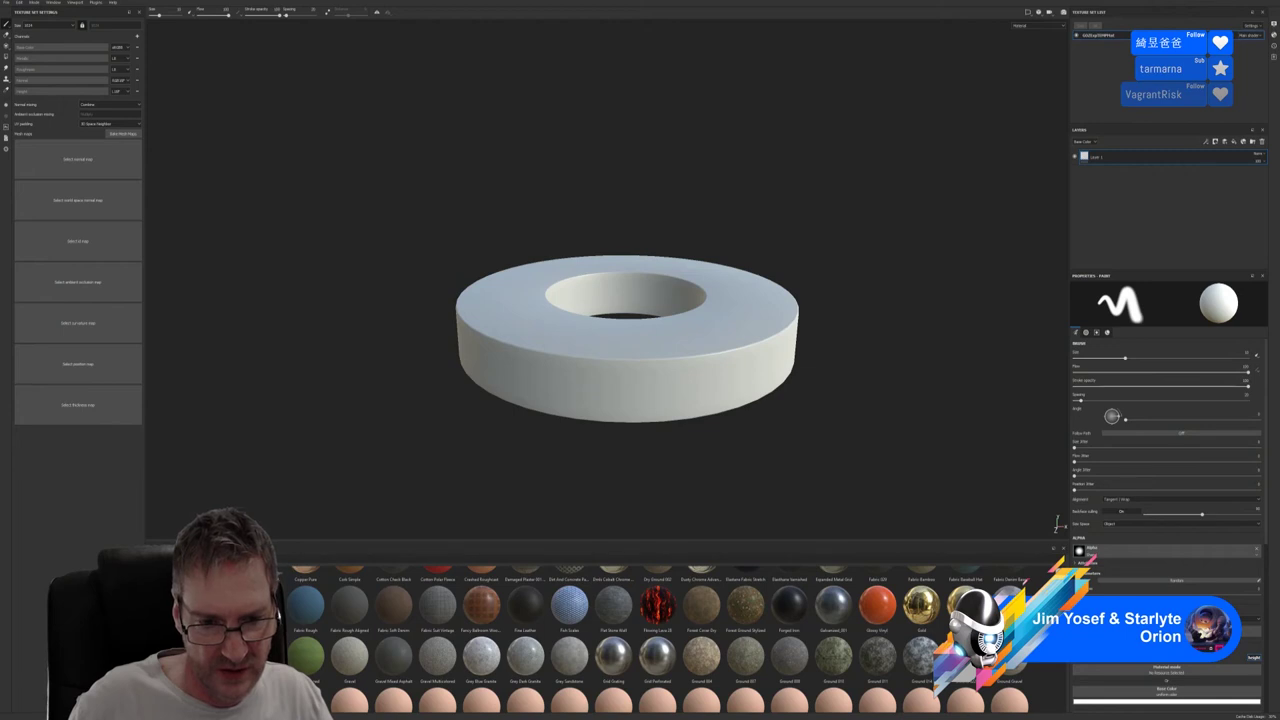
pyautogui.scroll(-3, 660, 640)
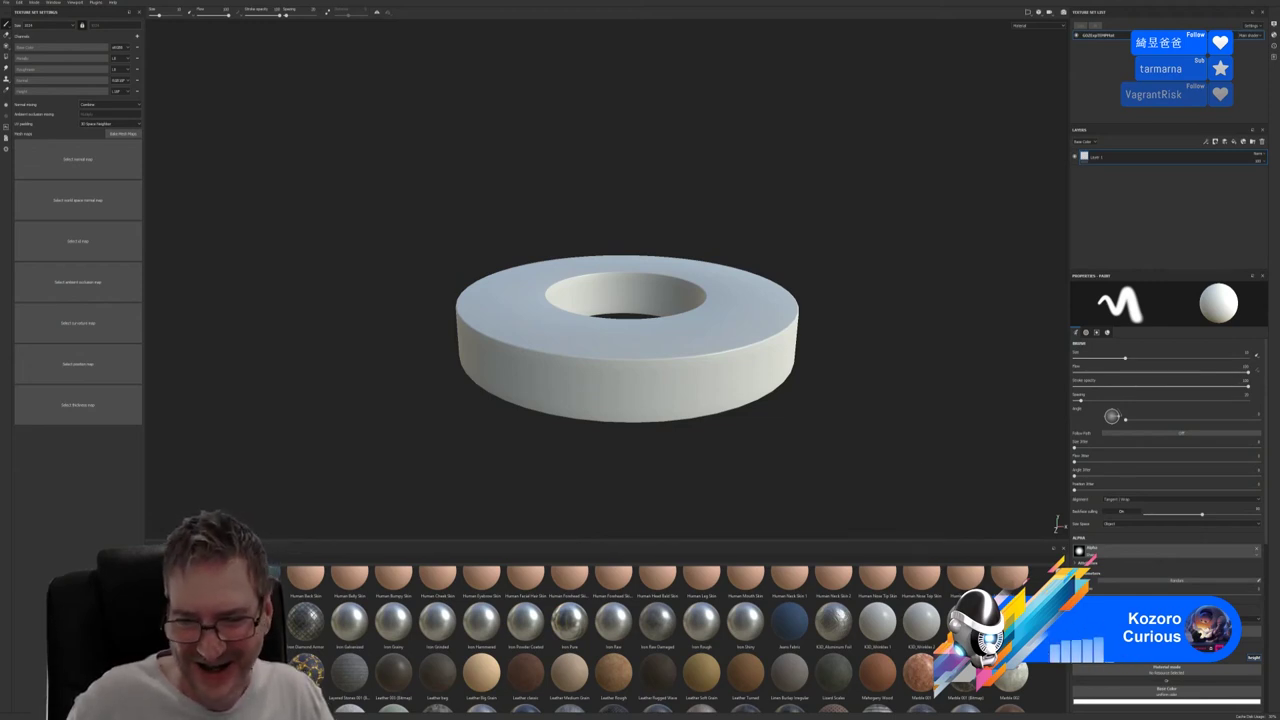
pyautogui.scroll(-1, 650, 640)
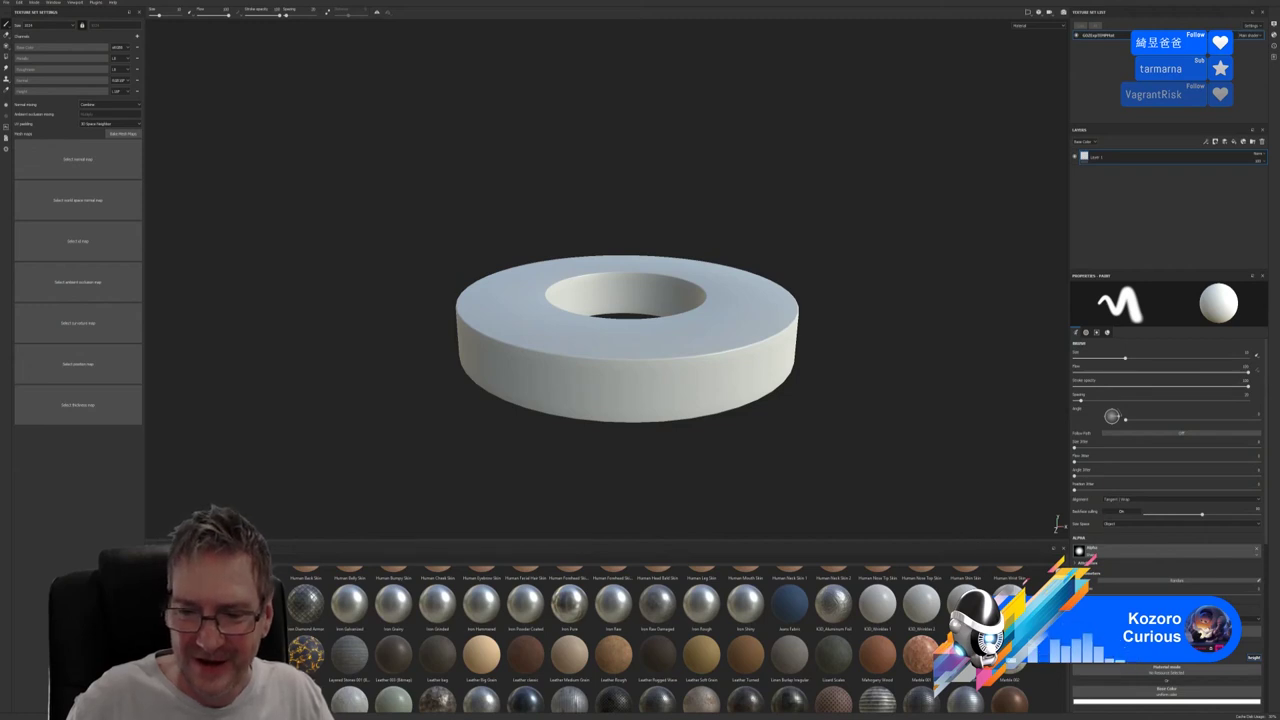
pyautogui.scroll(-1, 482, 640)
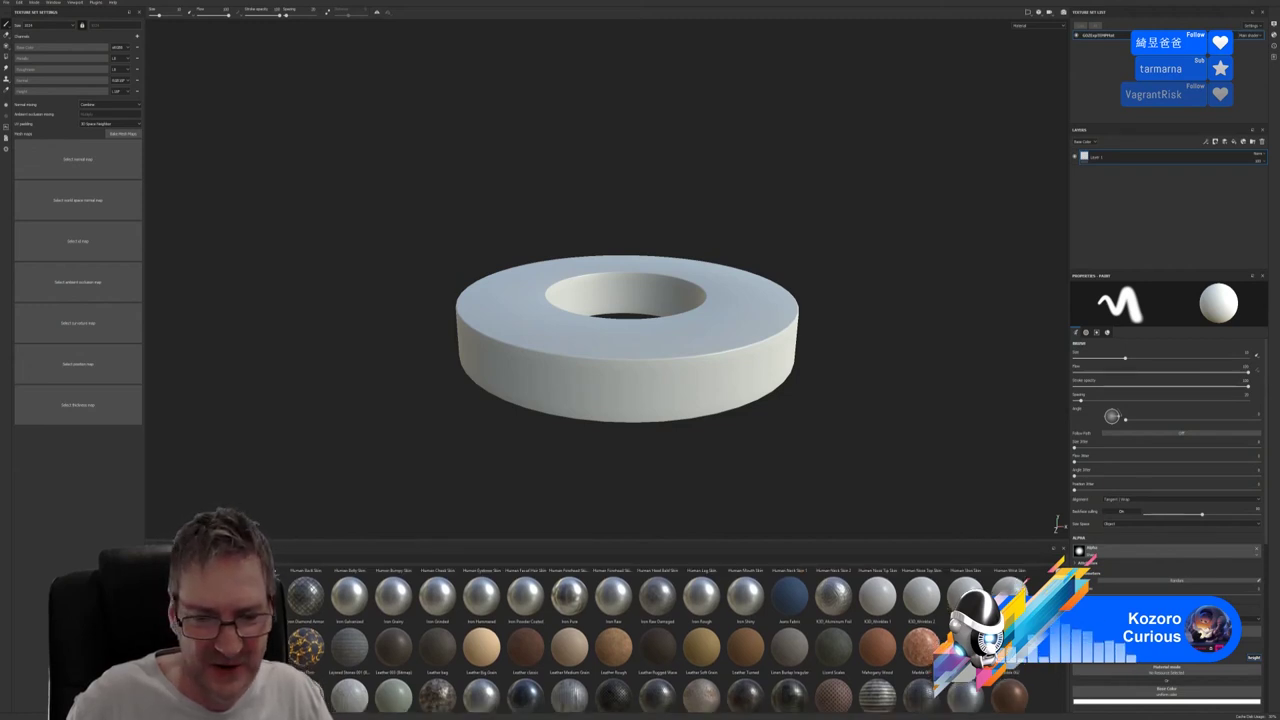
pyautogui.scroll(-1, 482, 640)
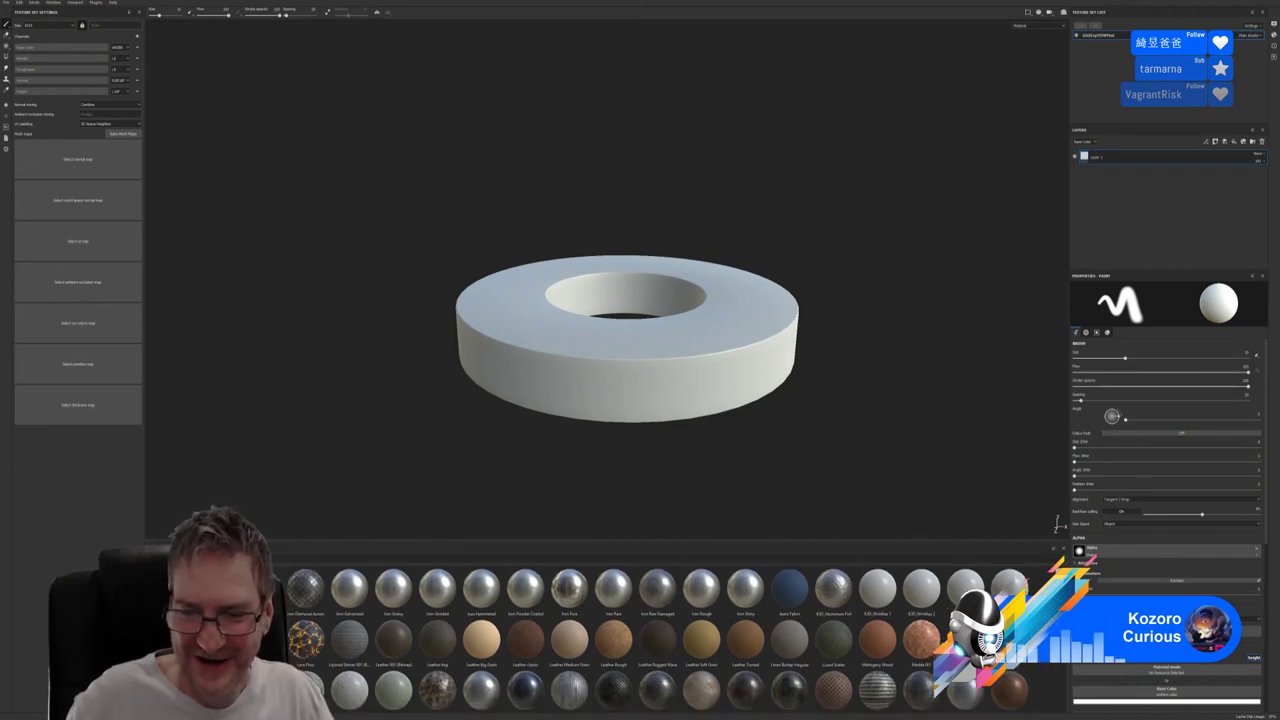
pyautogui.scroll(-1, 482, 640)
pyautogui.scroll(-2, 482, 640)
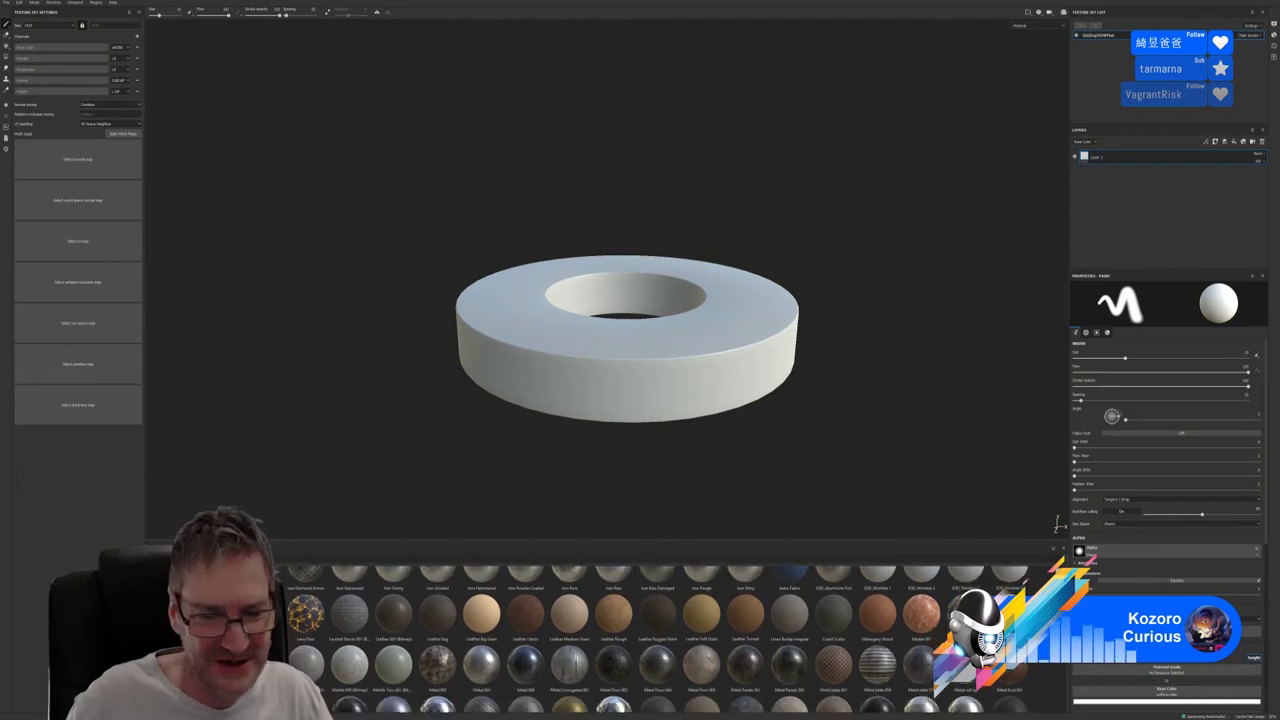
pyautogui.scroll(-2, 482, 640)
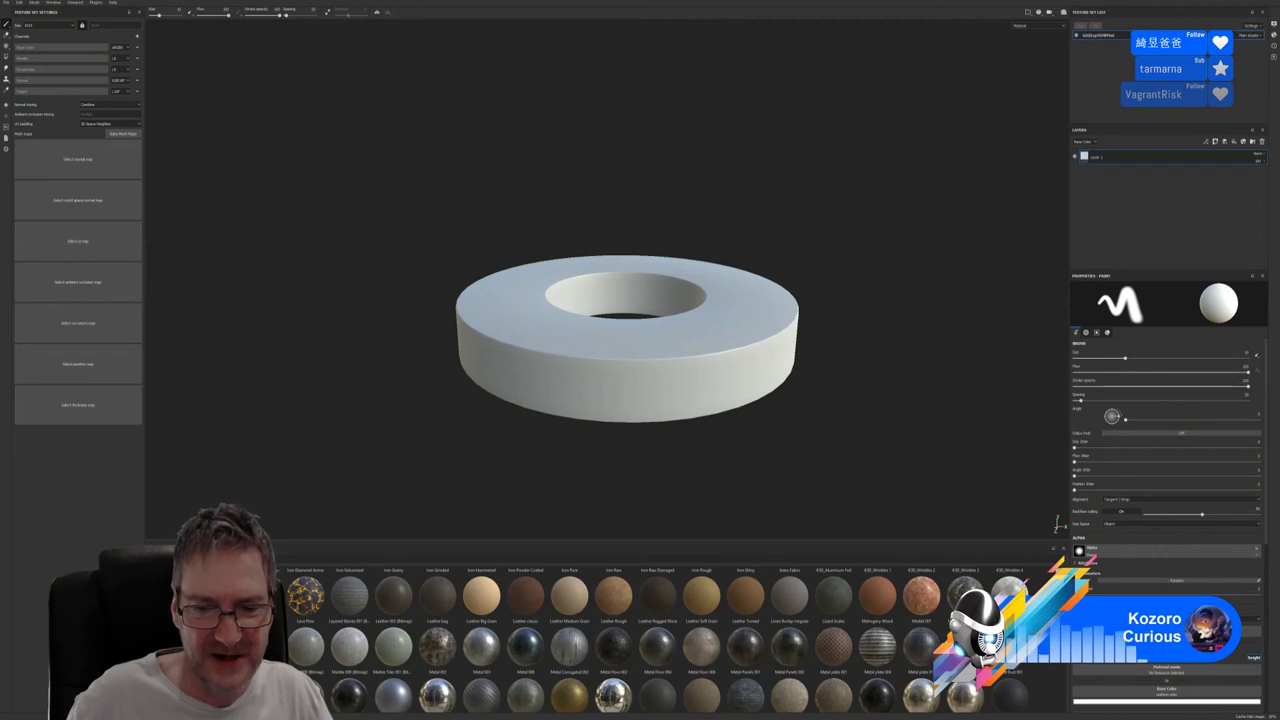
pyautogui.scroll(-3, 482, 640)
pyautogui.scroll(-3, 482, 640)
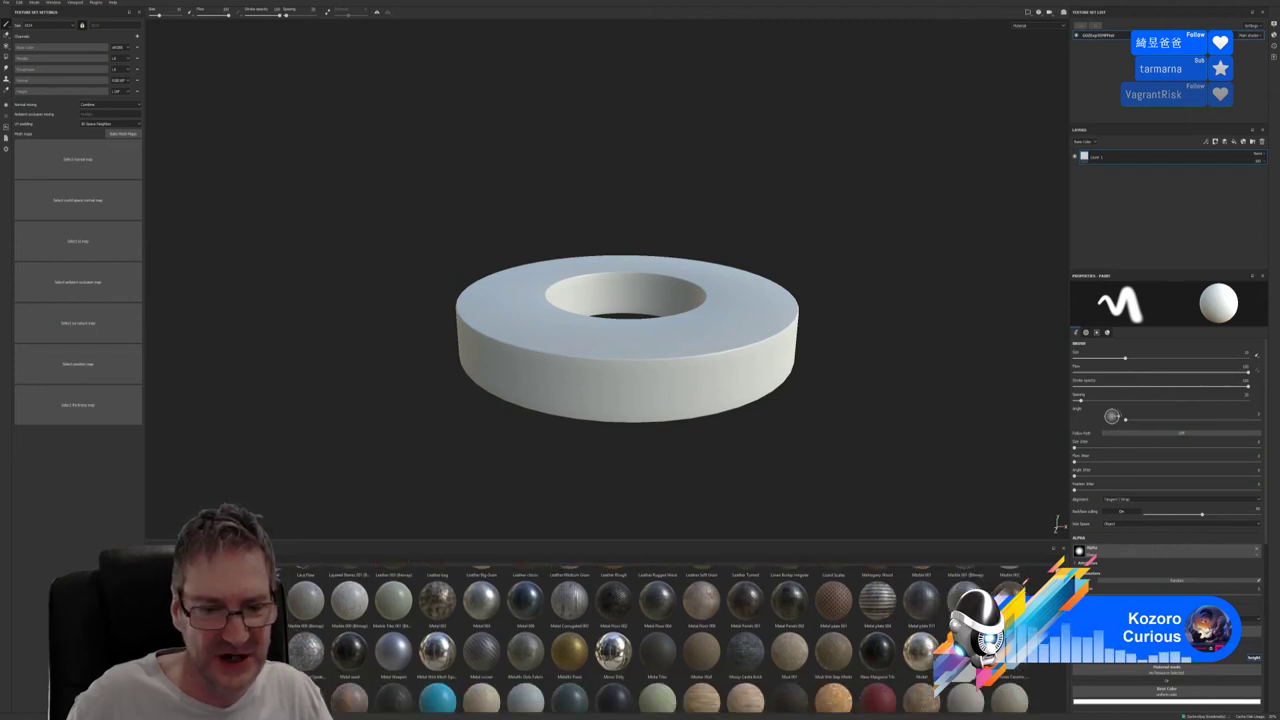
pyautogui.scroll(-1, 482, 640)
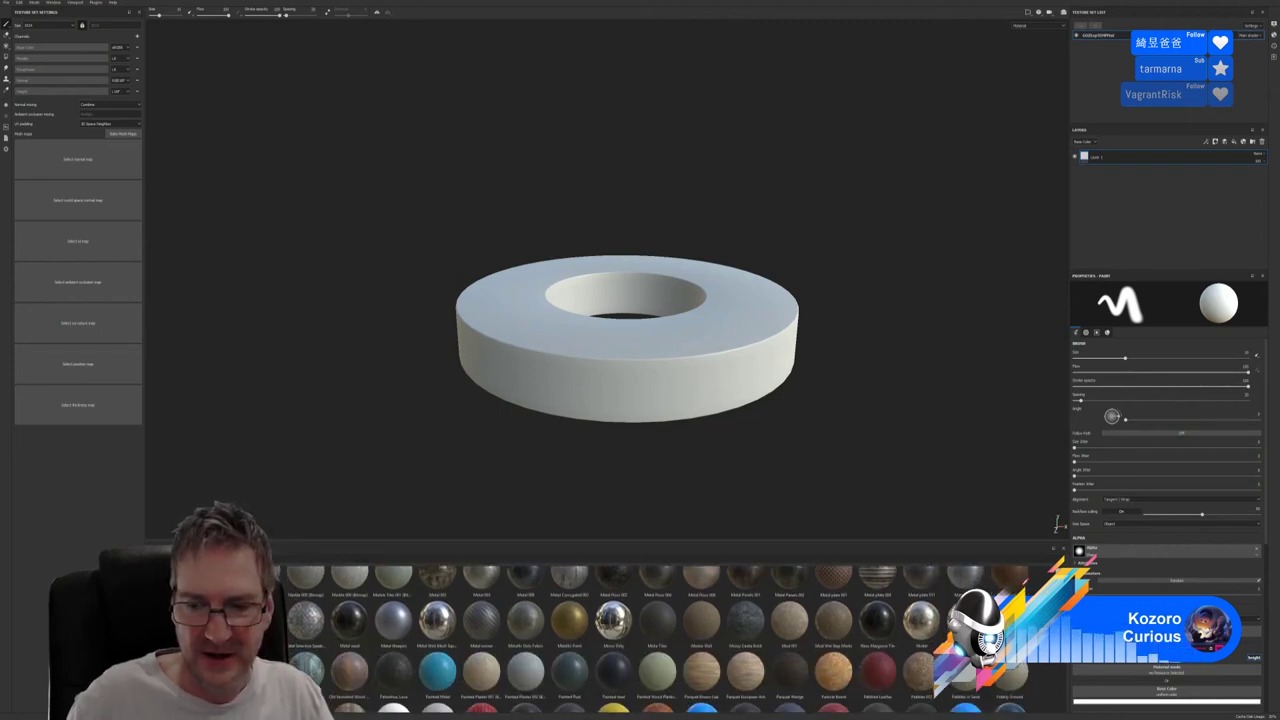
pyautogui.scroll(-2, 482, 640)
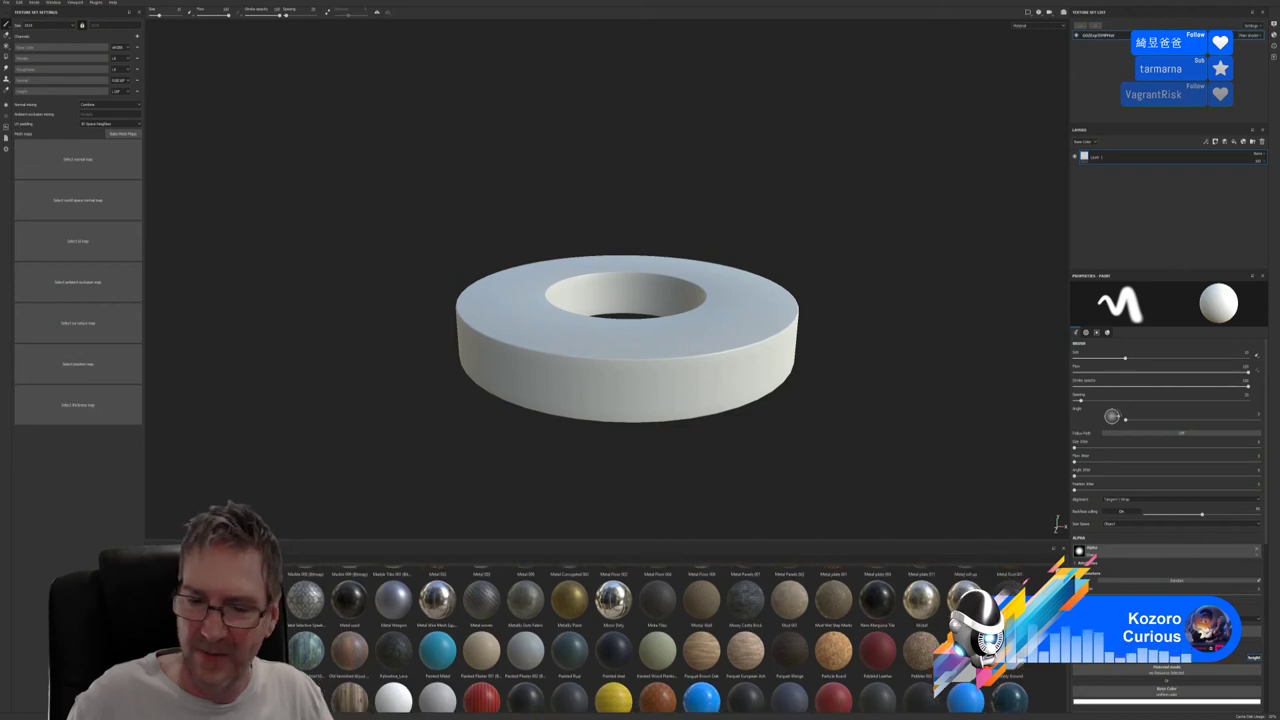
pyautogui.scroll(1, 482, 640)
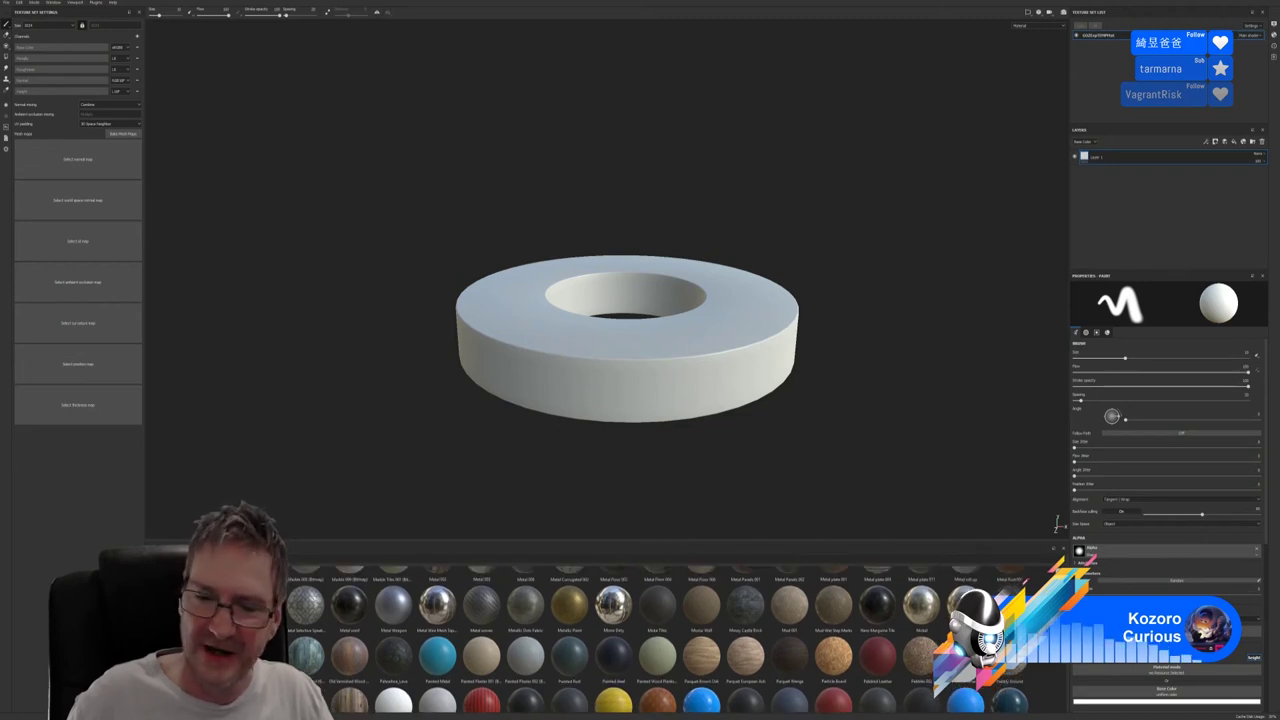
pyautogui.scroll(-1, 482, 640)
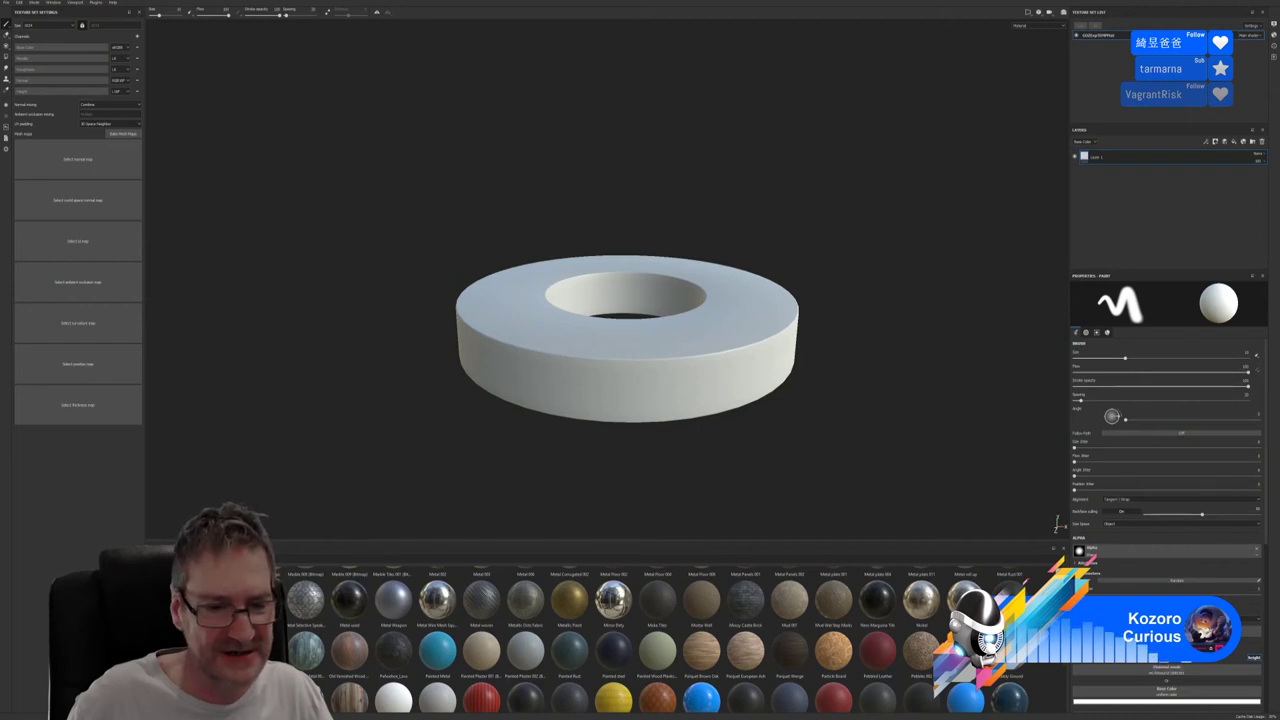
pyautogui.scroll(-2, 672, 640)
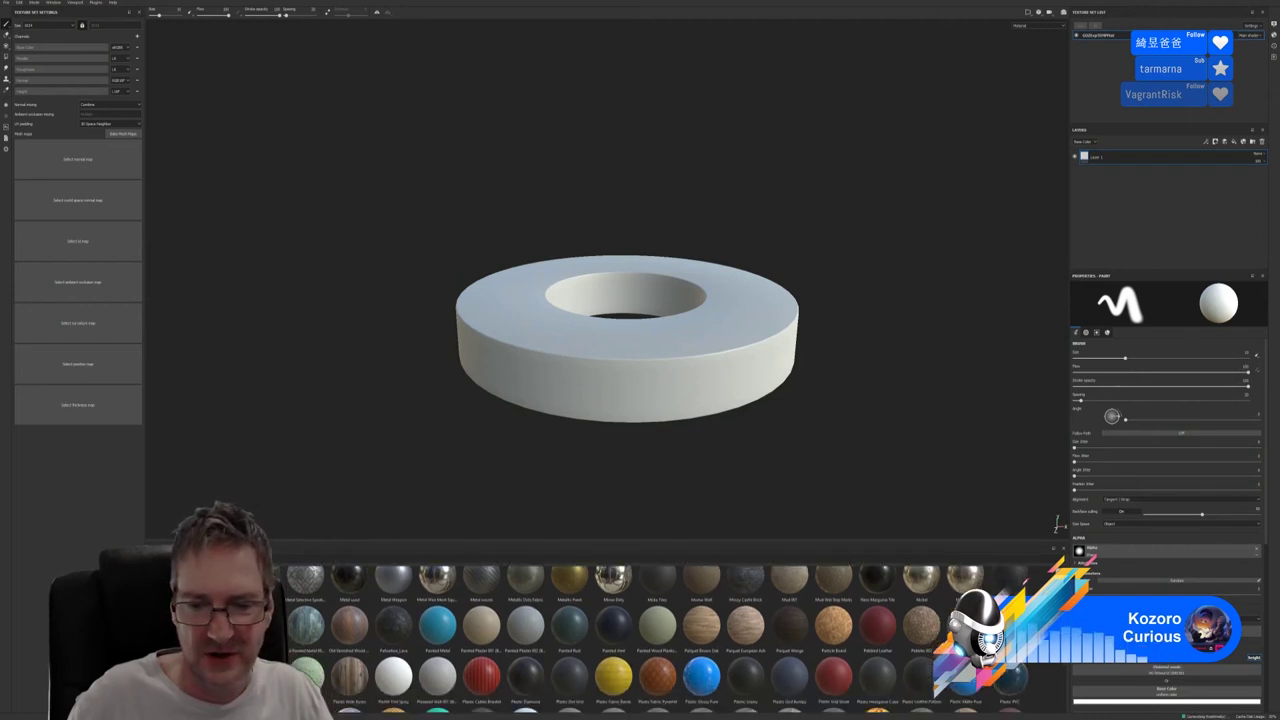
pyautogui.scroll(1, 672, 640)
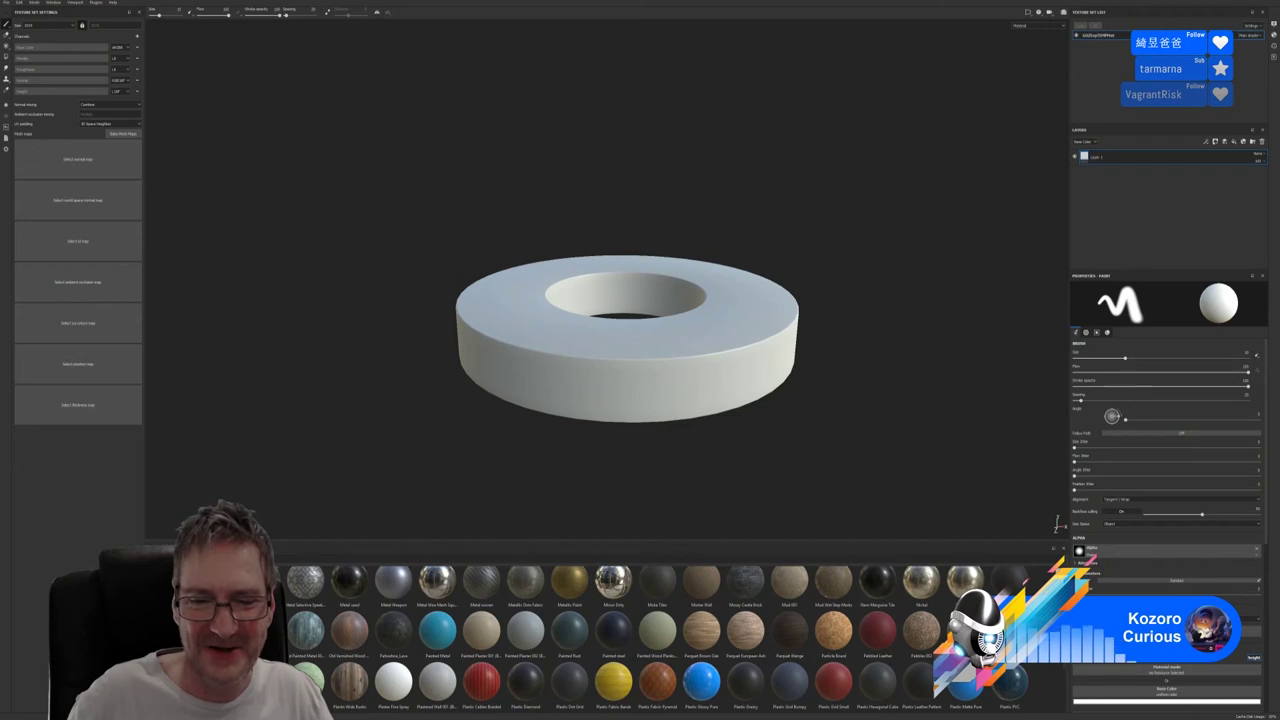
pyautogui.scroll(-3, 672, 640)
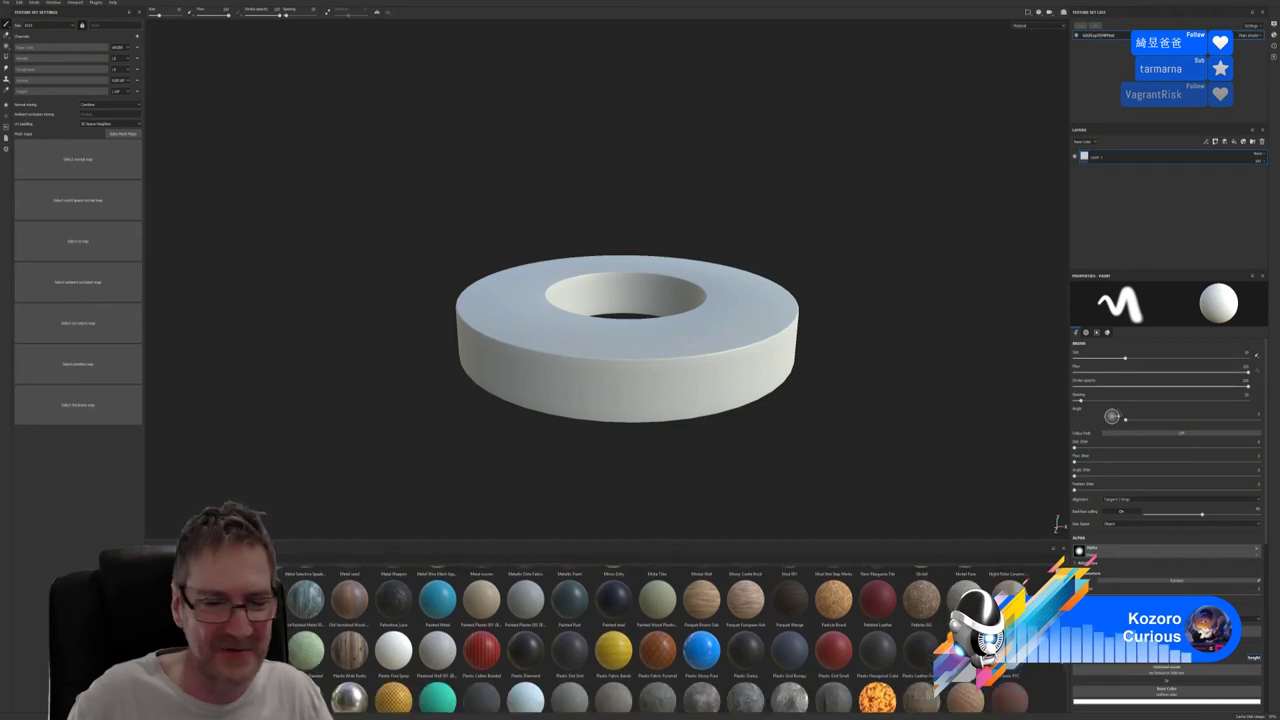
pyautogui.scroll(-5, 1064, 666)
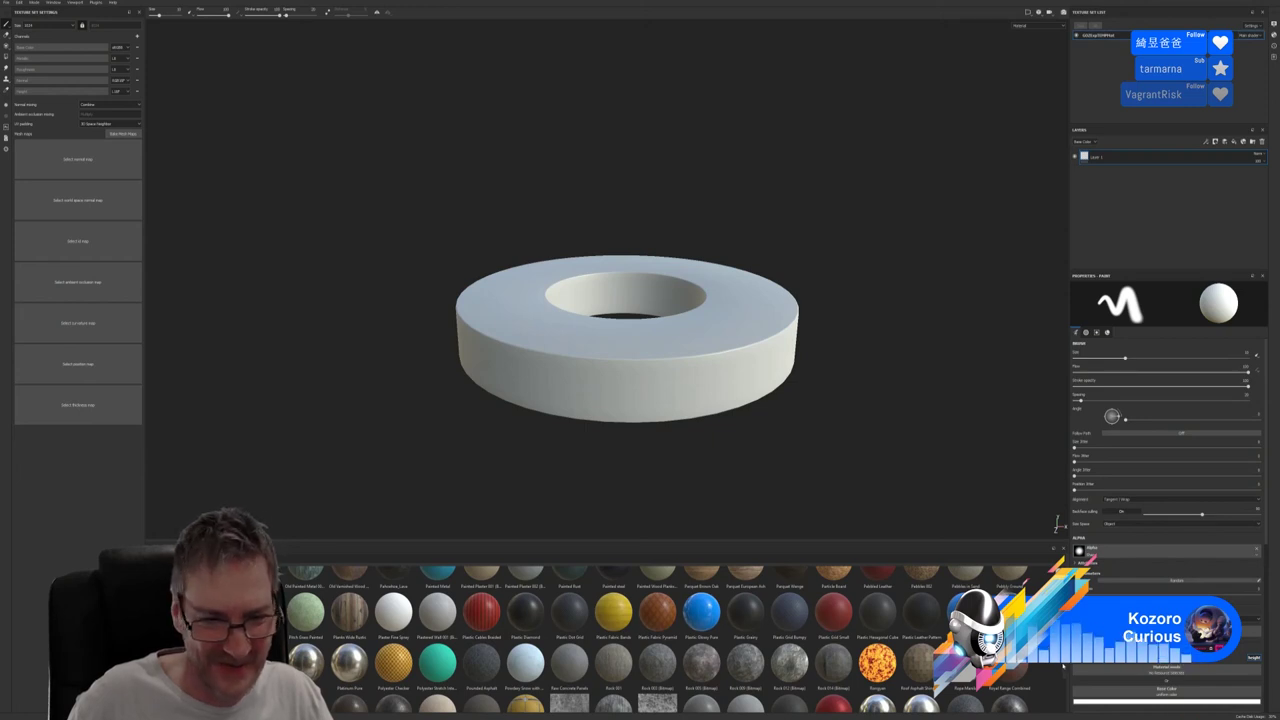
pyautogui.scroll(-1, 1062, 668)
pyautogui.scroll(-3, 1060, 667)
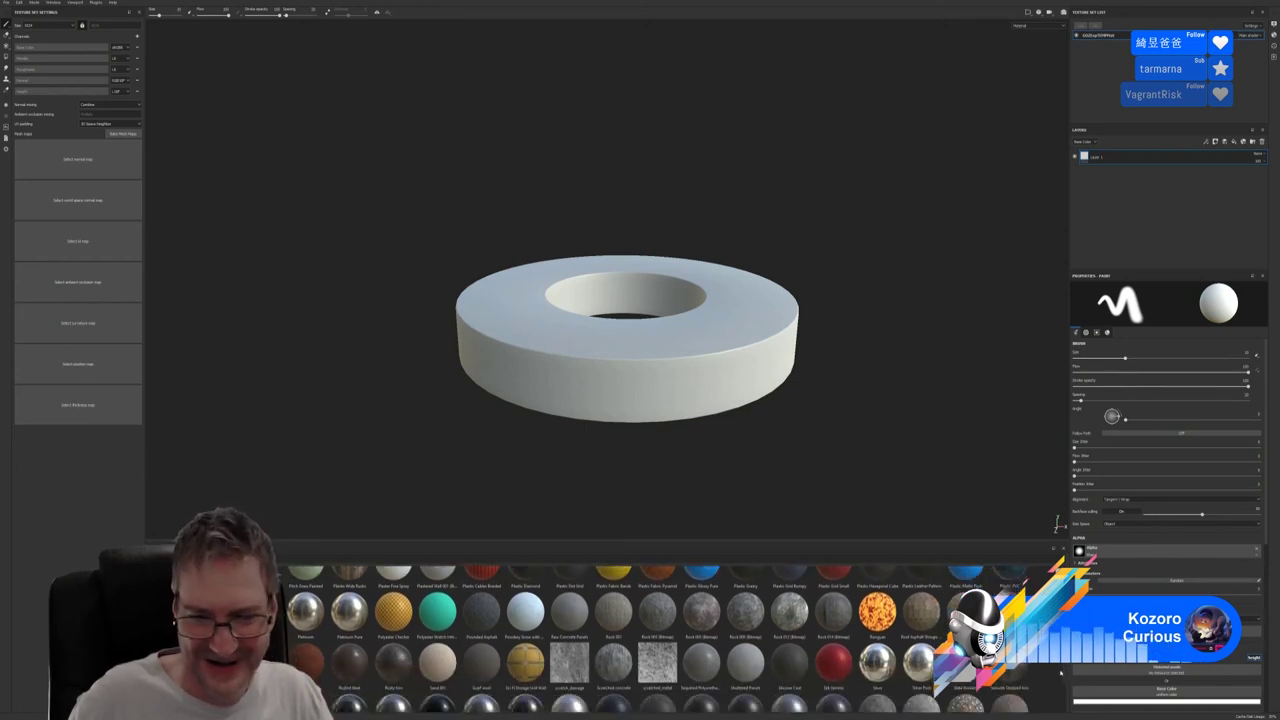
pyautogui.scroll(-4, 1060, 676)
pyautogui.scroll(-1, 1060, 681)
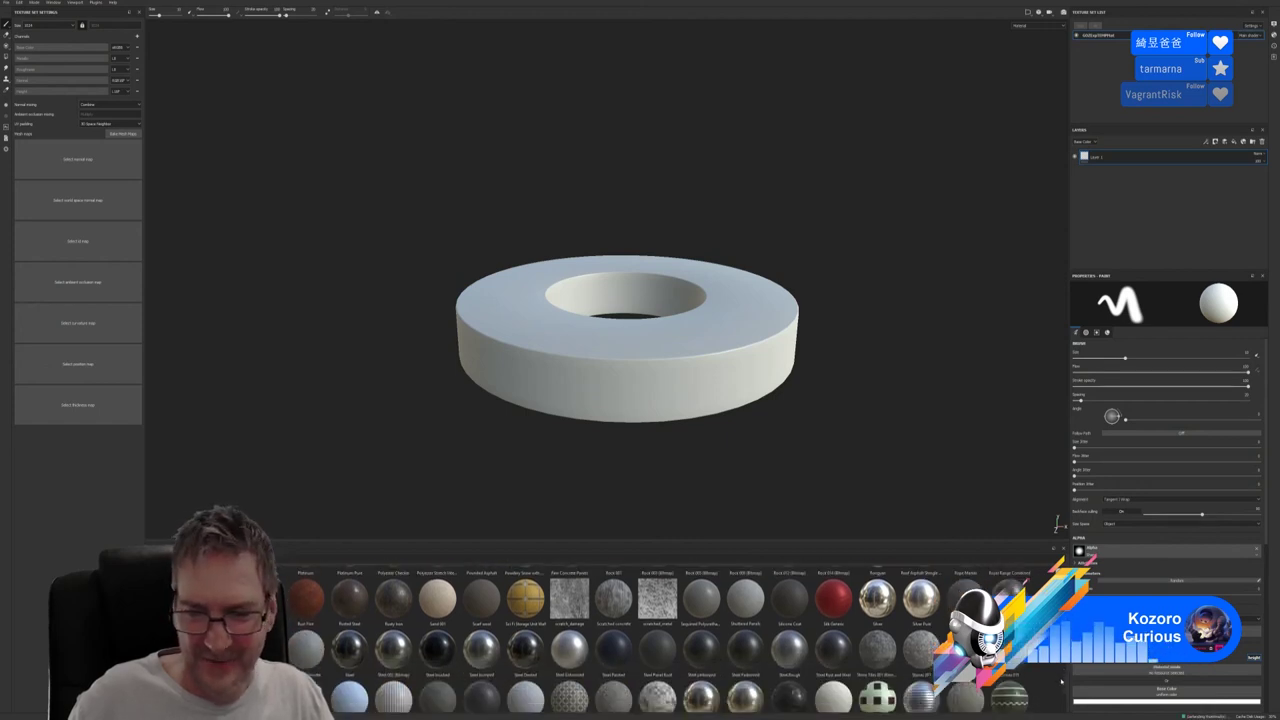
pyautogui.scroll(-3, 1063, 681)
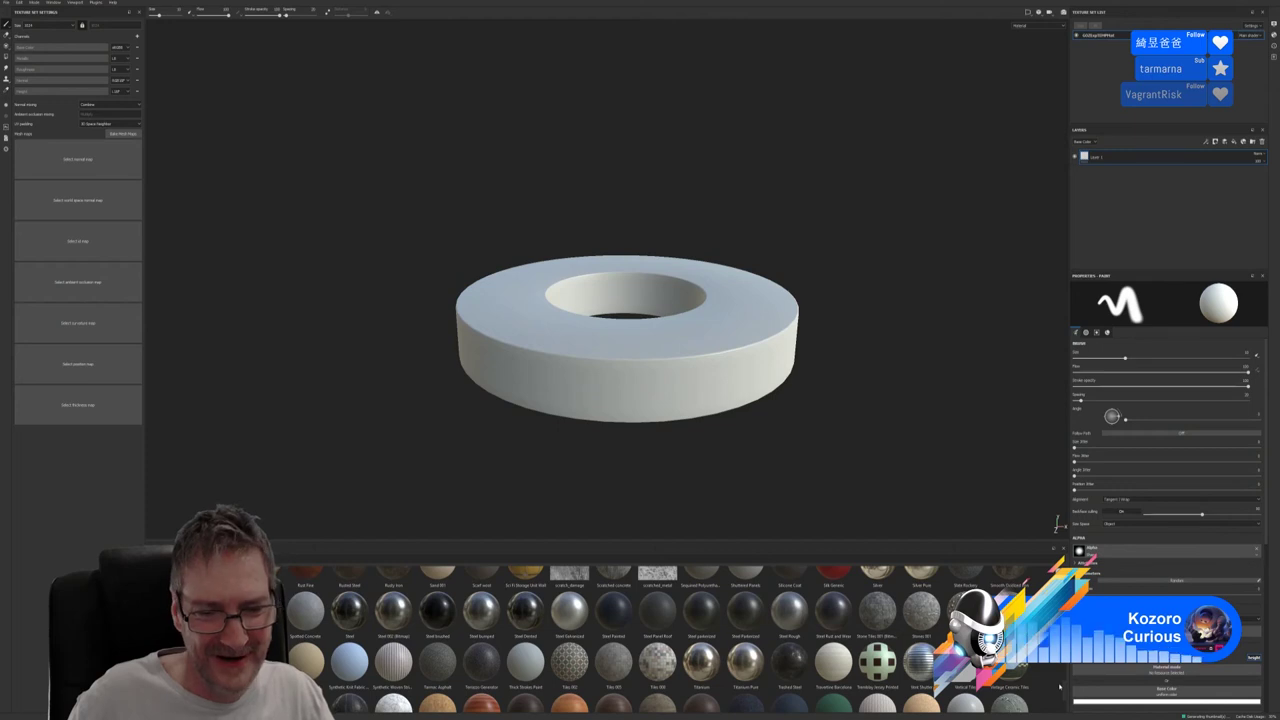
pyautogui.scroll(1, 1061, 686)
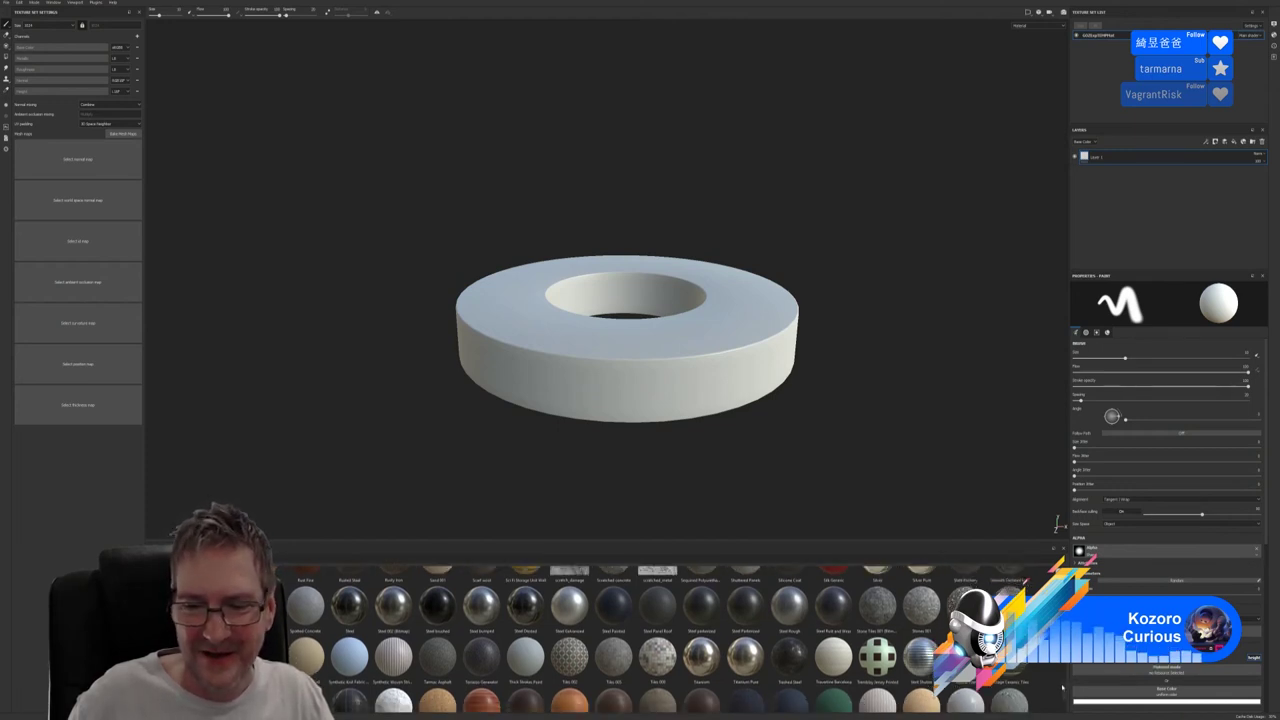
pyautogui.scroll(-3, 1062, 689)
pyautogui.scroll(-2, 1060, 690)
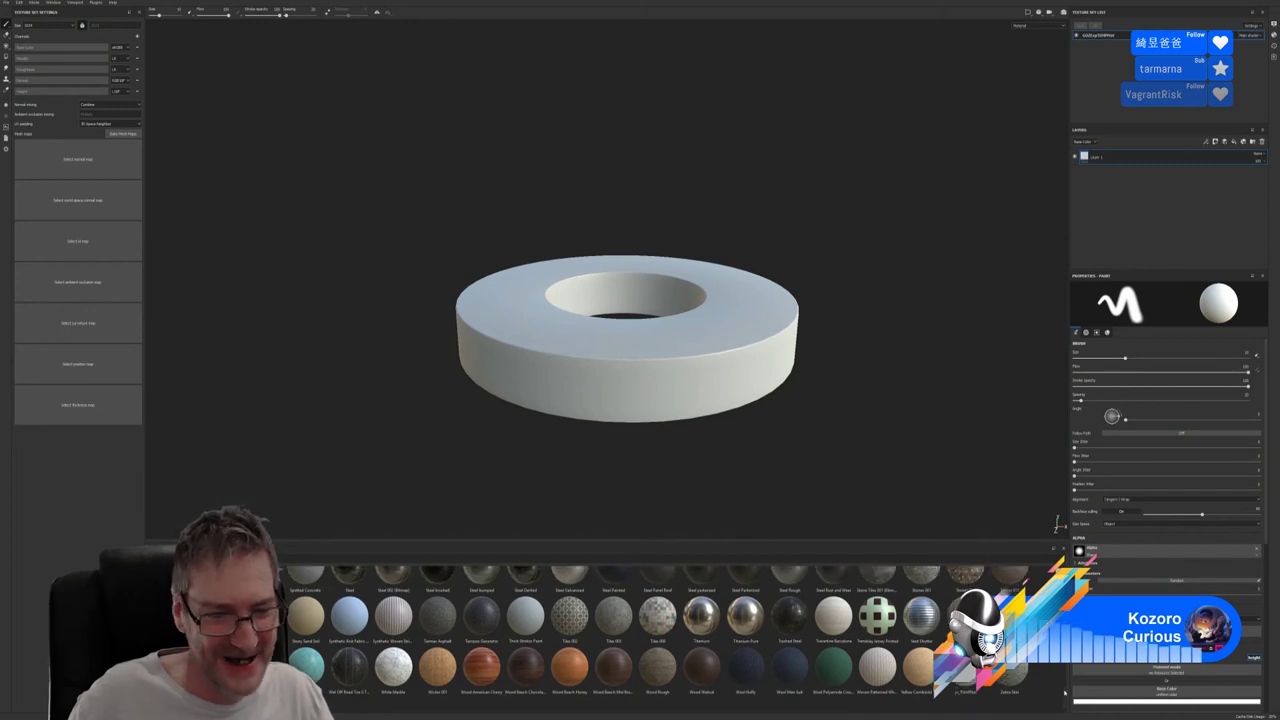
pyautogui.scroll(1, 1065, 691)
pyautogui.scroll(1, 1066, 690)
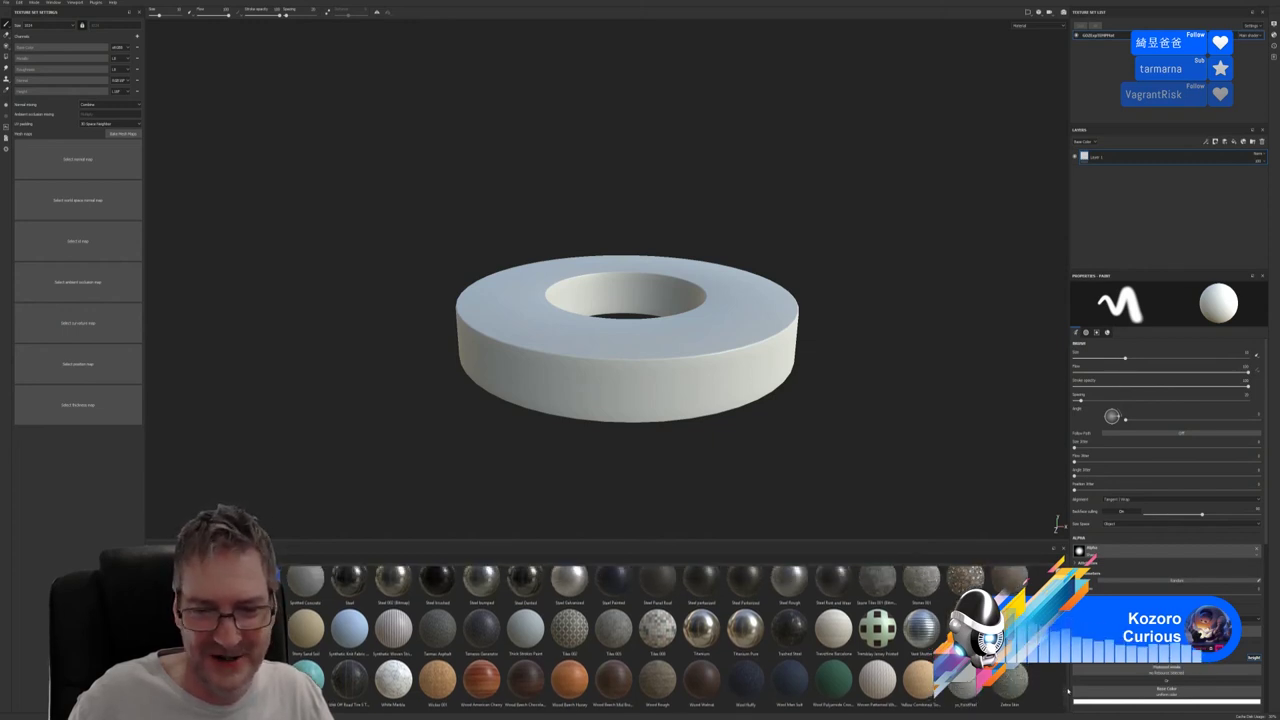
pyautogui.scroll(5, 1066, 688)
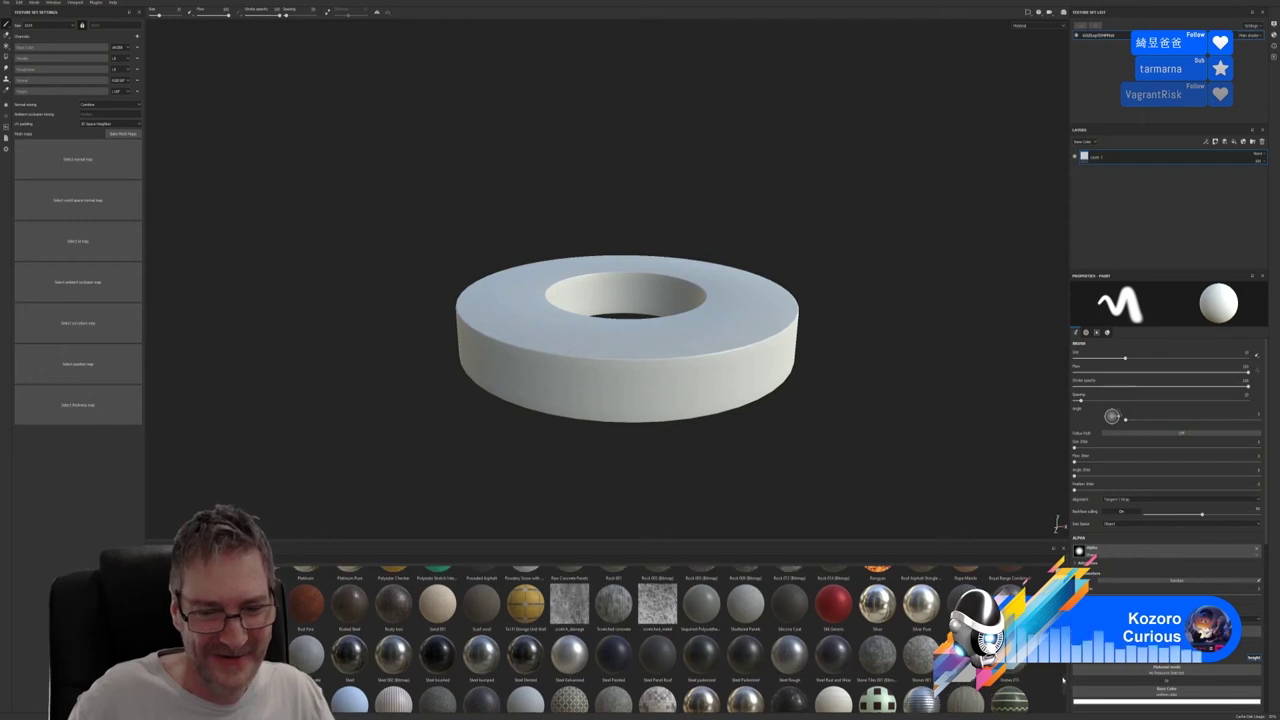
pyautogui.scroll(4, 1063, 680)
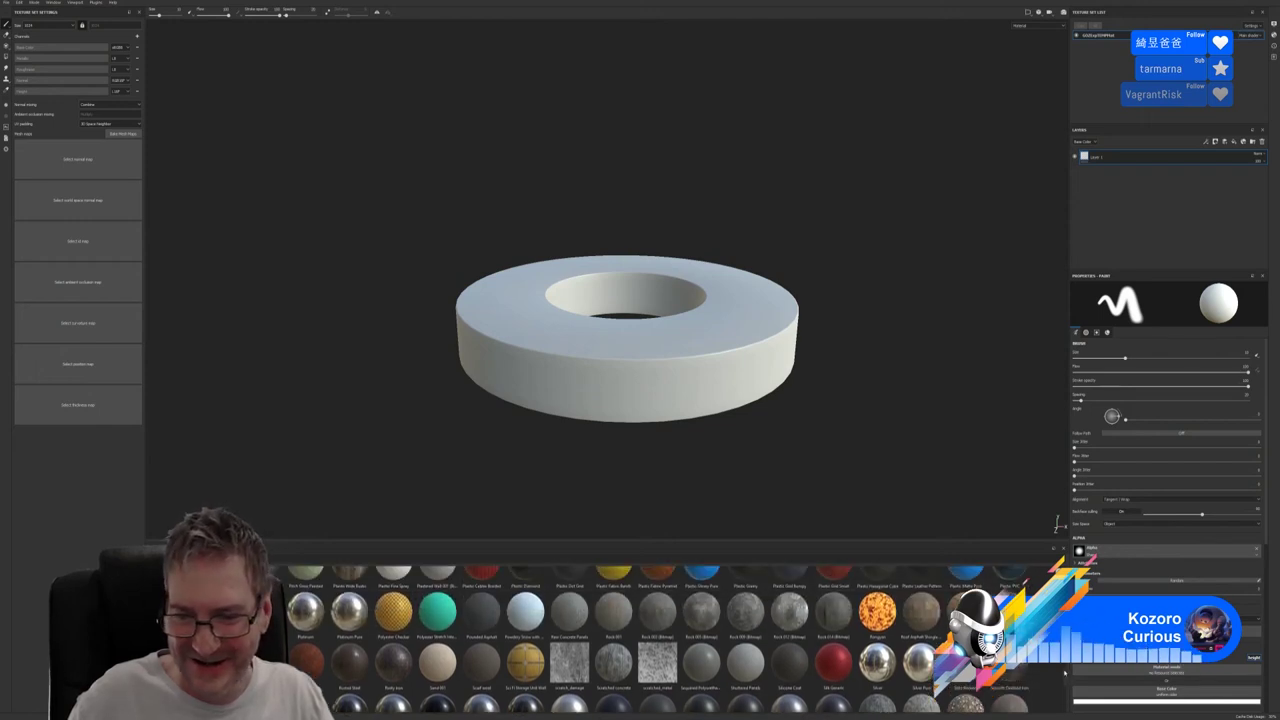
pyautogui.scroll(5, 1066, 676)
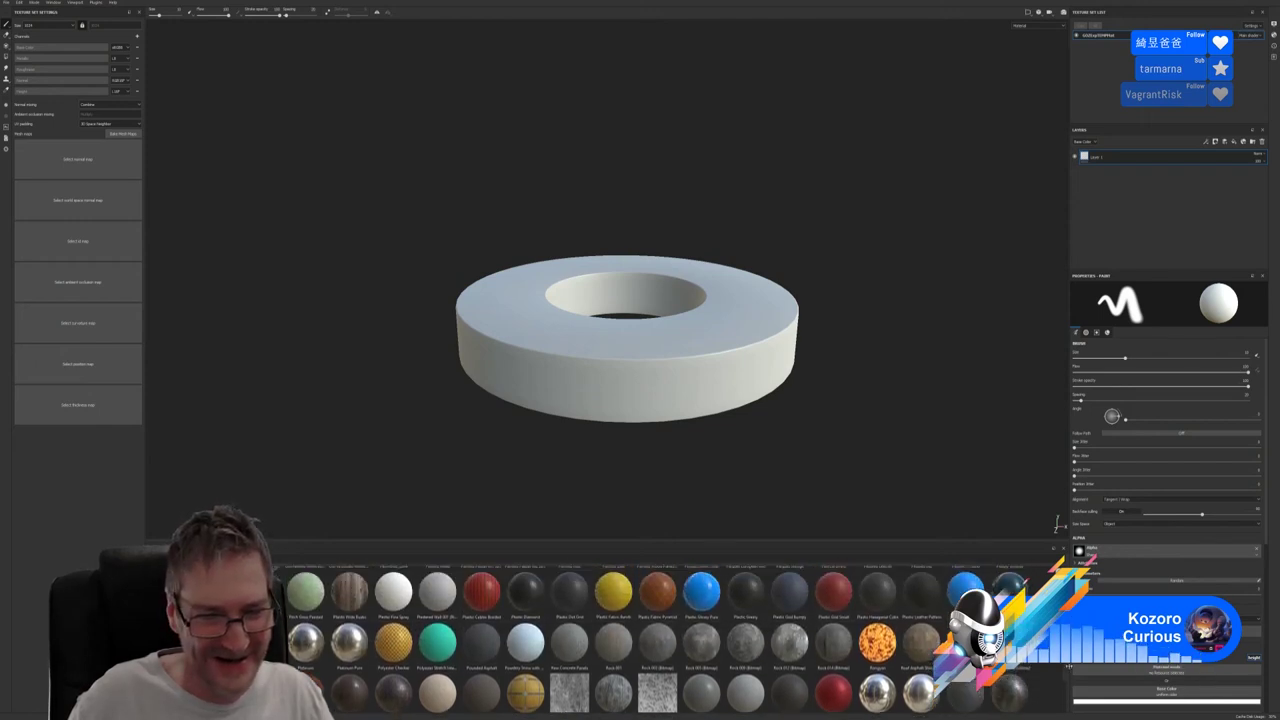
pyautogui.scroll(5, 1066, 676)
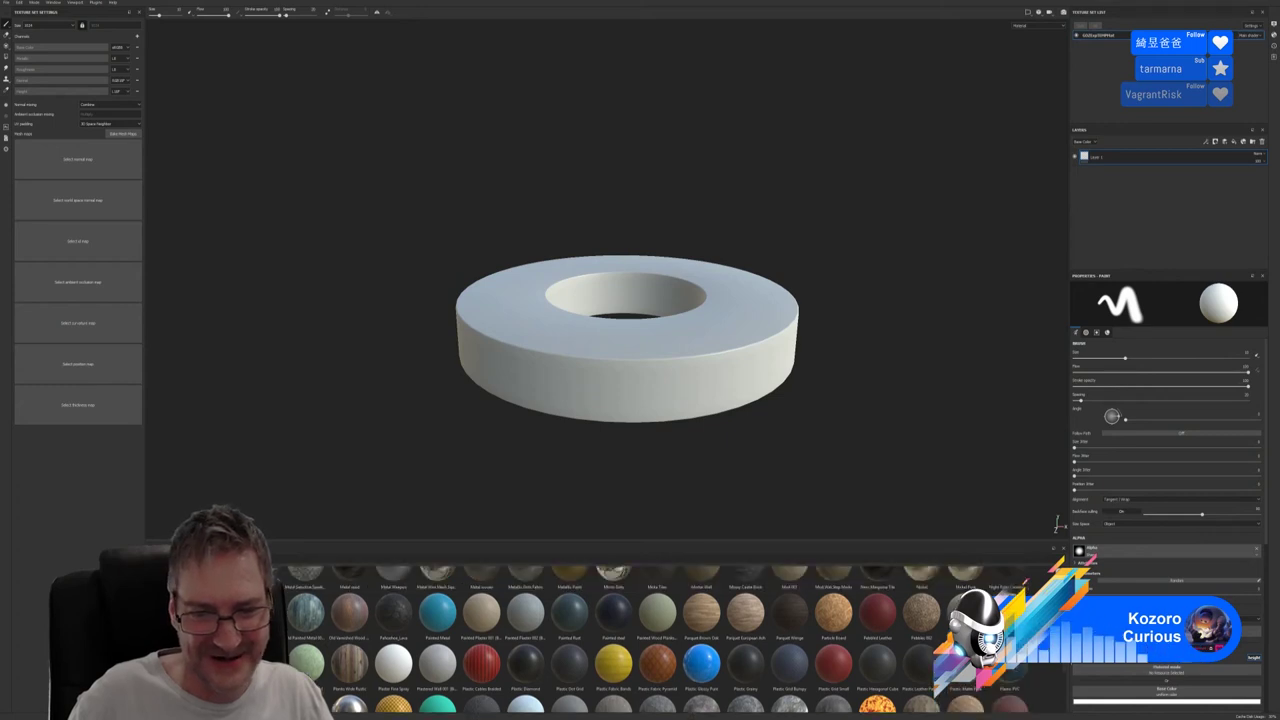
pyautogui.scroll(1, 1066, 676)
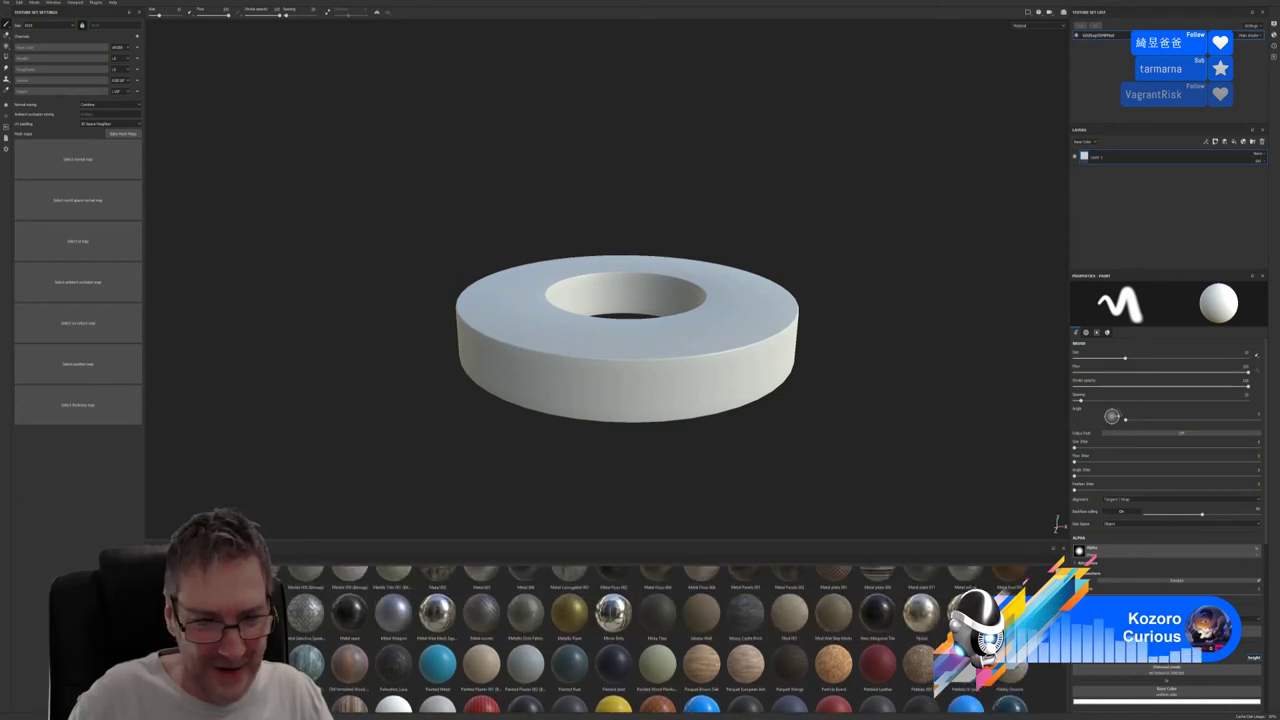
pyautogui.scroll(3, 1066, 676)
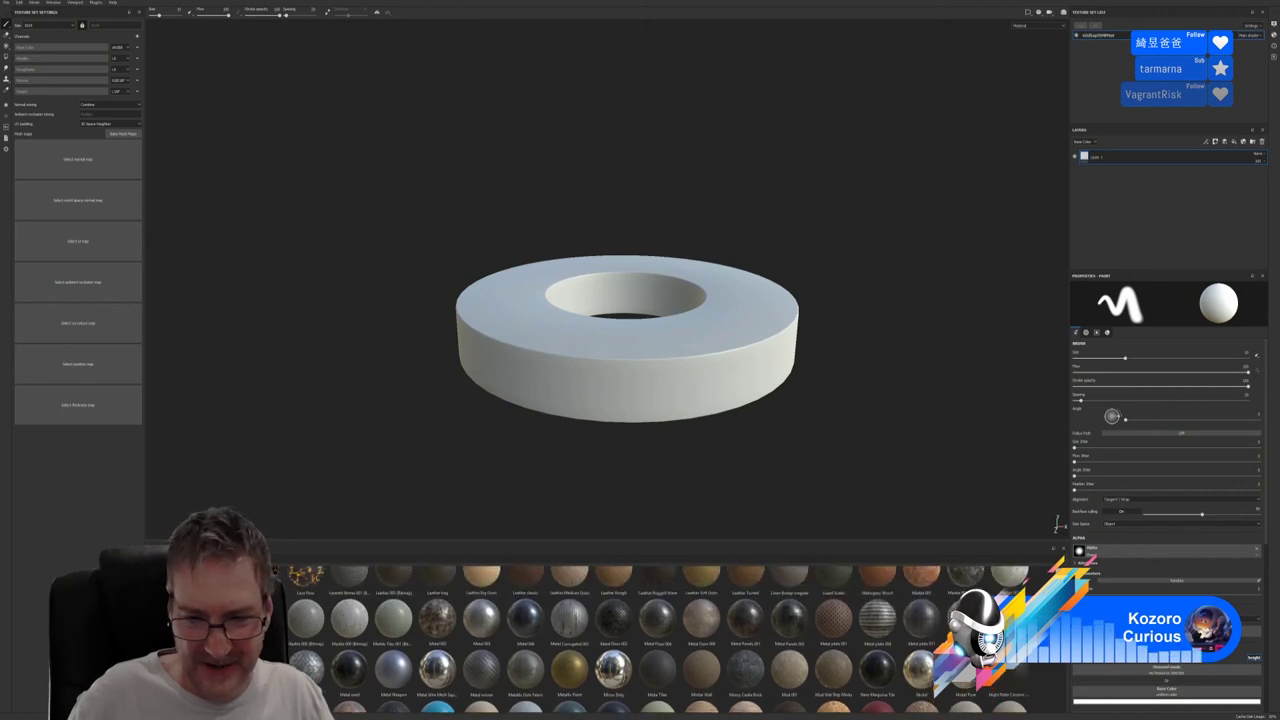
pyautogui.scroll(2, 675, 639)
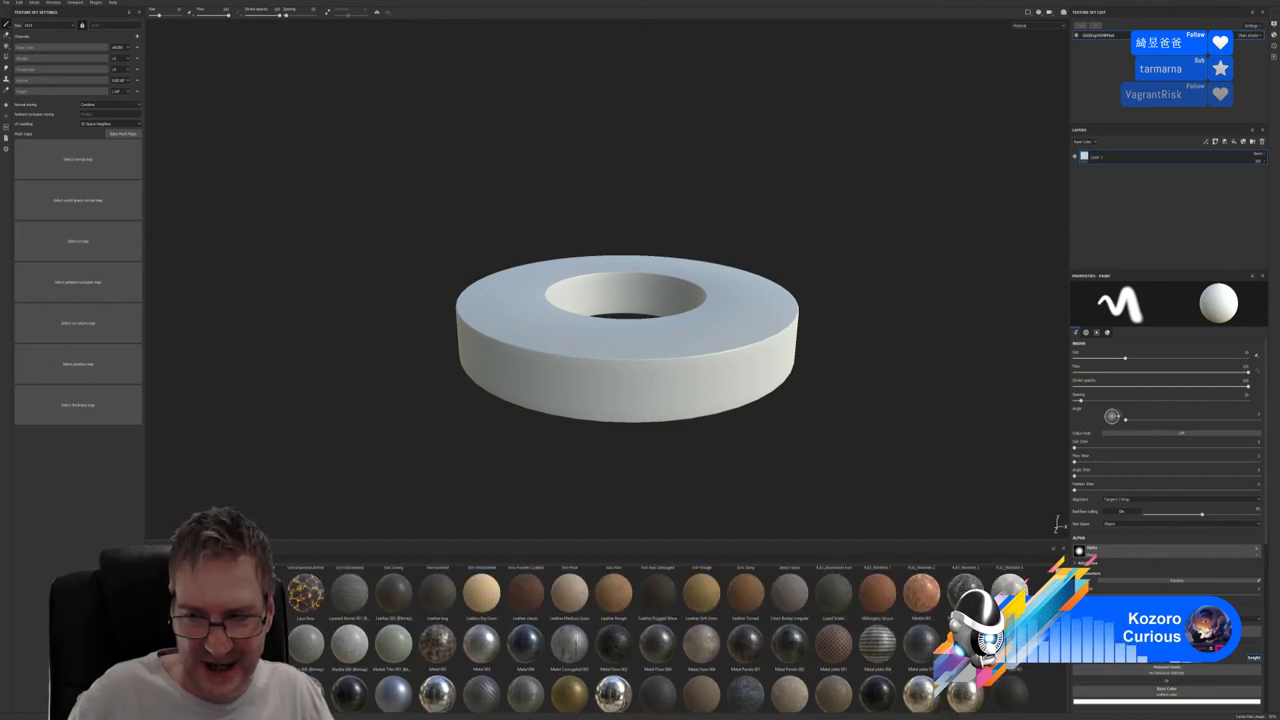
pyautogui.scroll(10, 675, 639)
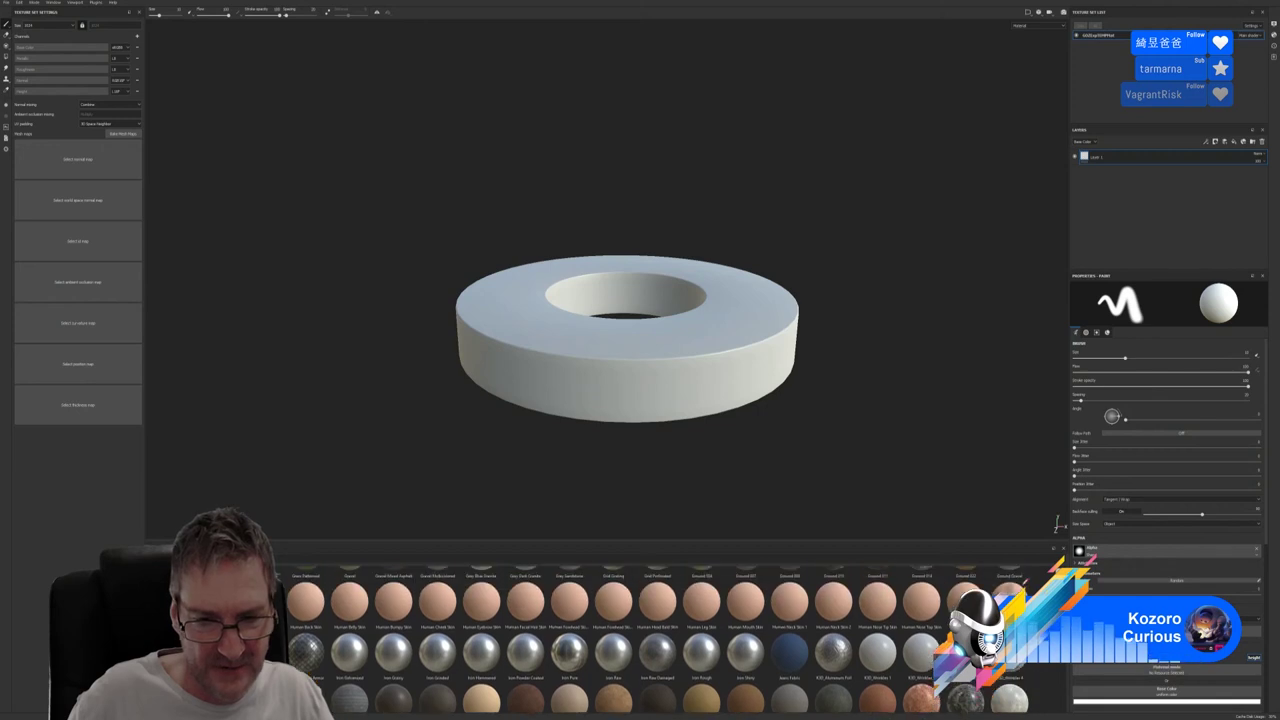
pyautogui.scroll(3, 675, 639)
pyautogui.scroll(1, 675, 639)
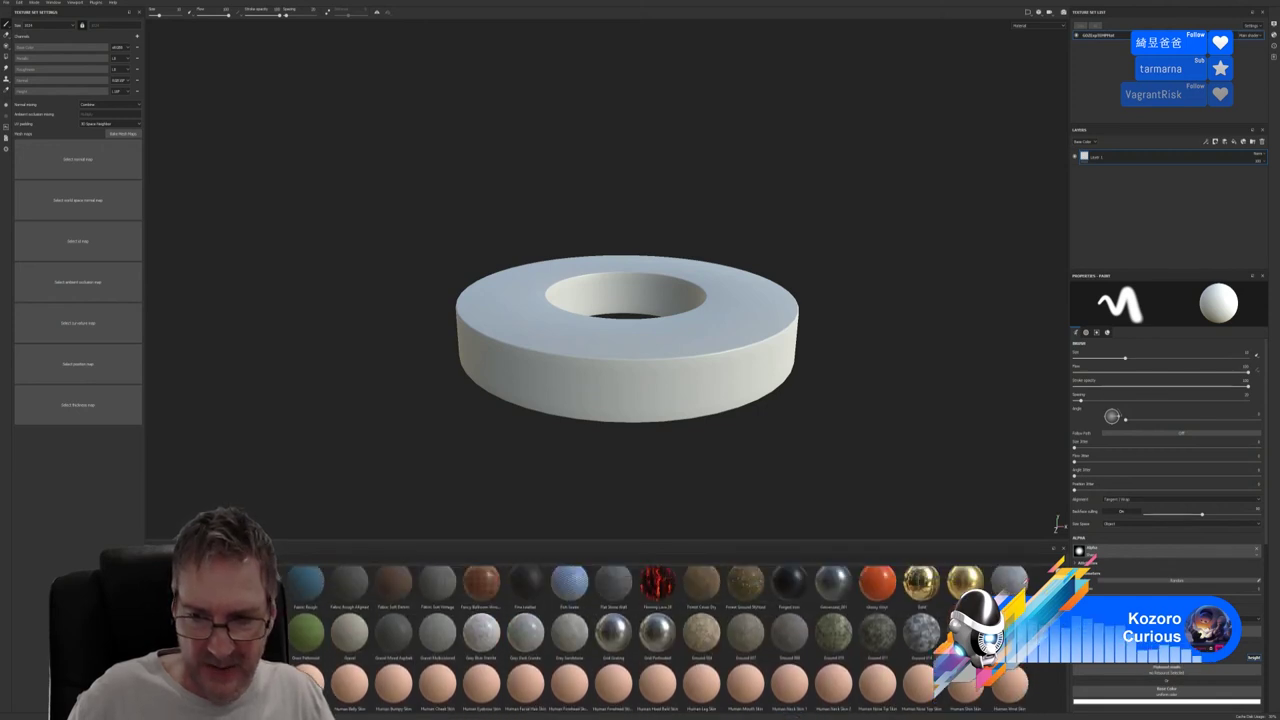
pyautogui.scroll(1, 675, 639)
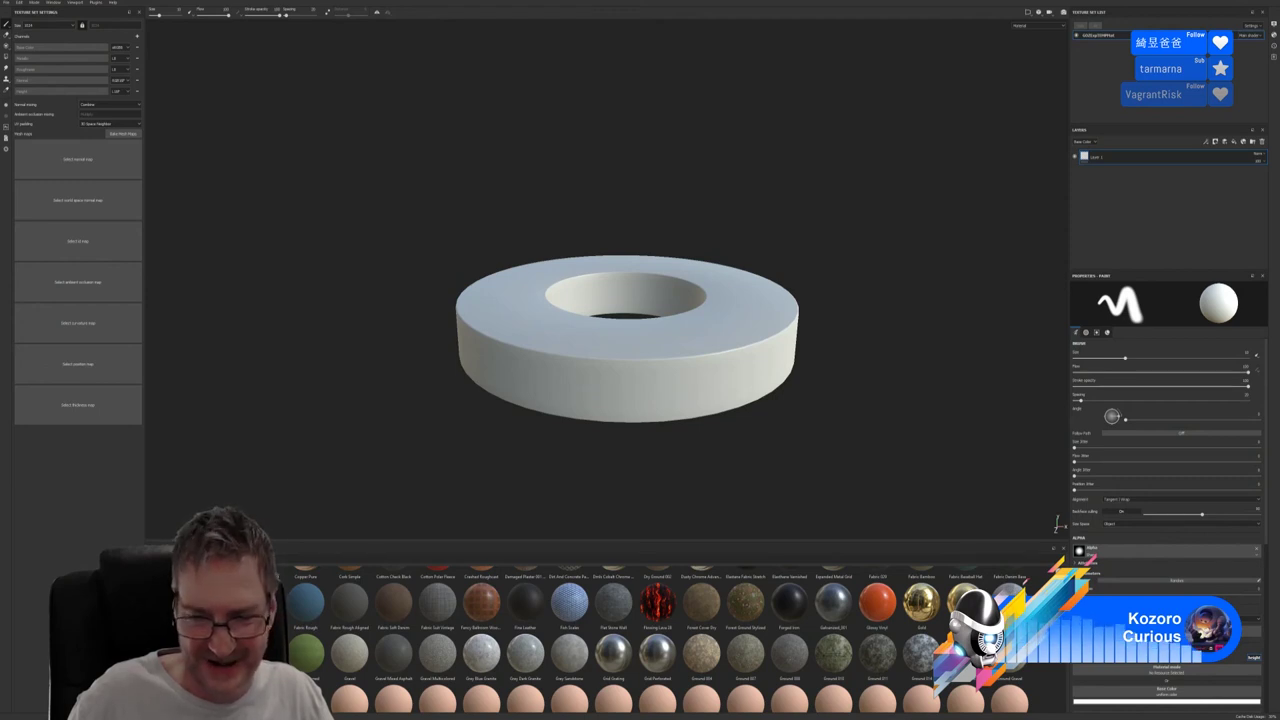
pyautogui.scroll(5, 675, 639)
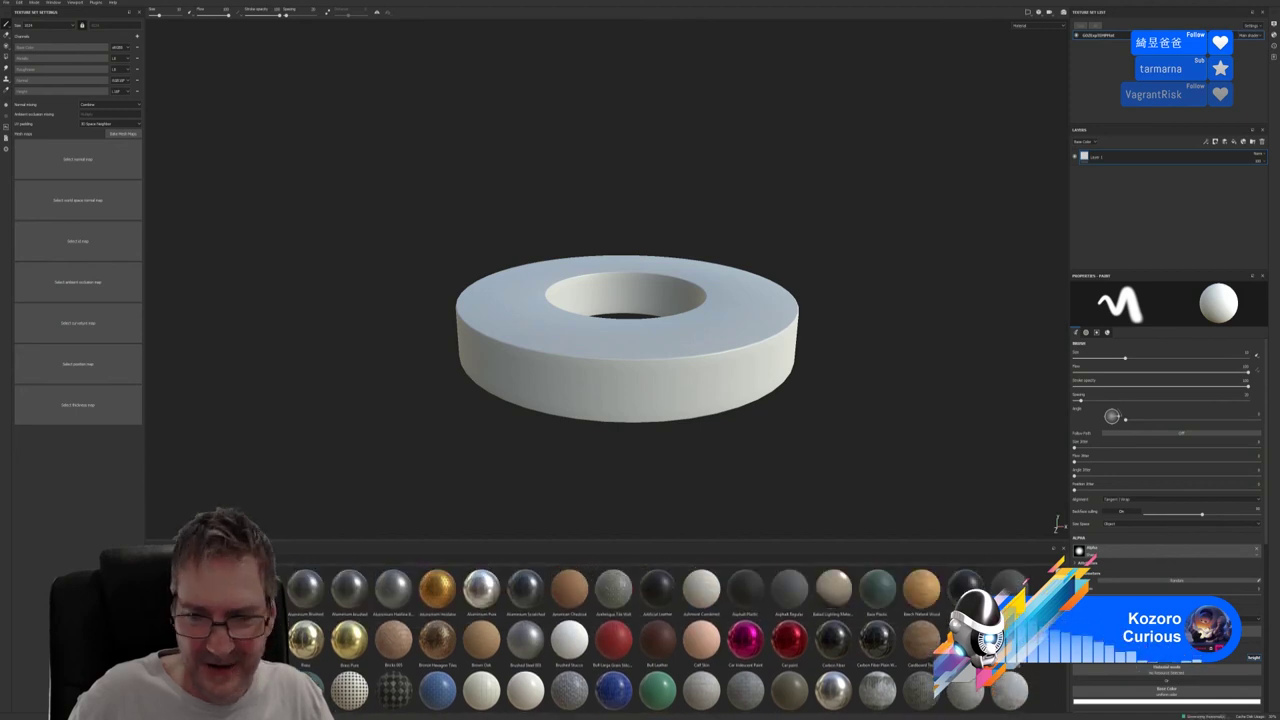
pyautogui.scroll(-1, 675, 639)
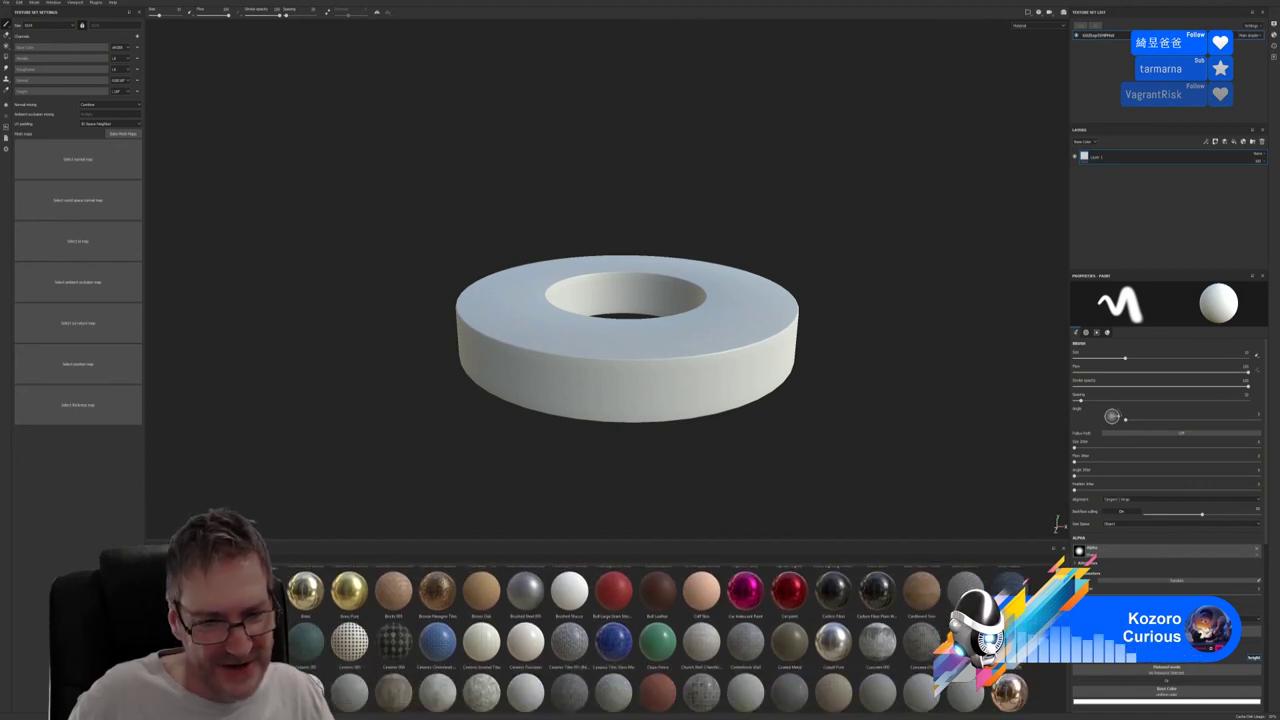
pyautogui.scroll(-1, 675, 639)
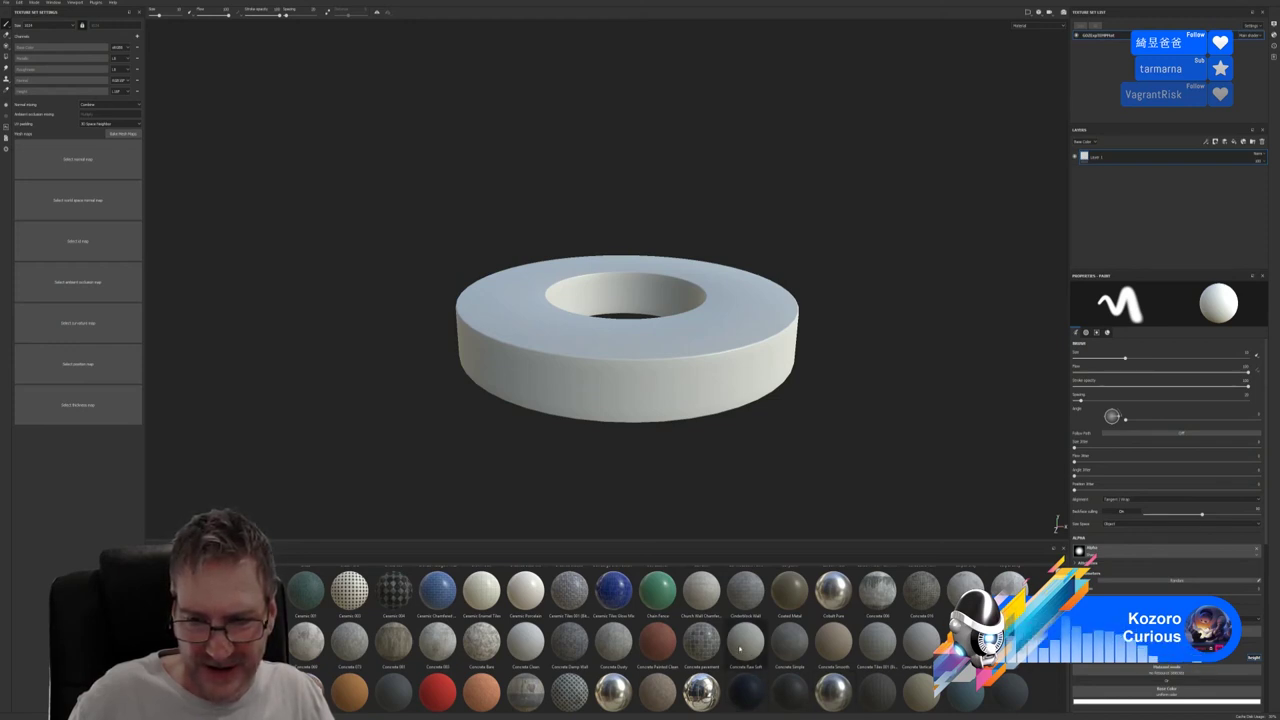
pyautogui.moveTo(793, 653)
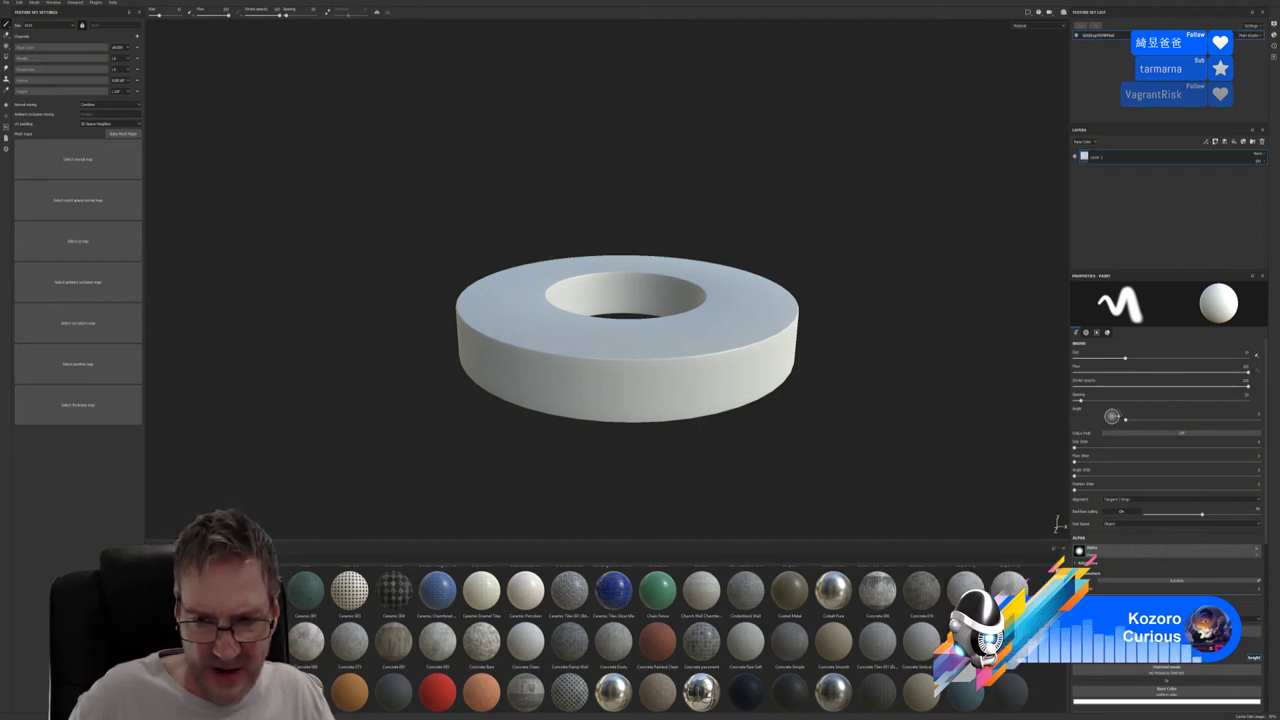
pyautogui.scroll(1, 674, 630)
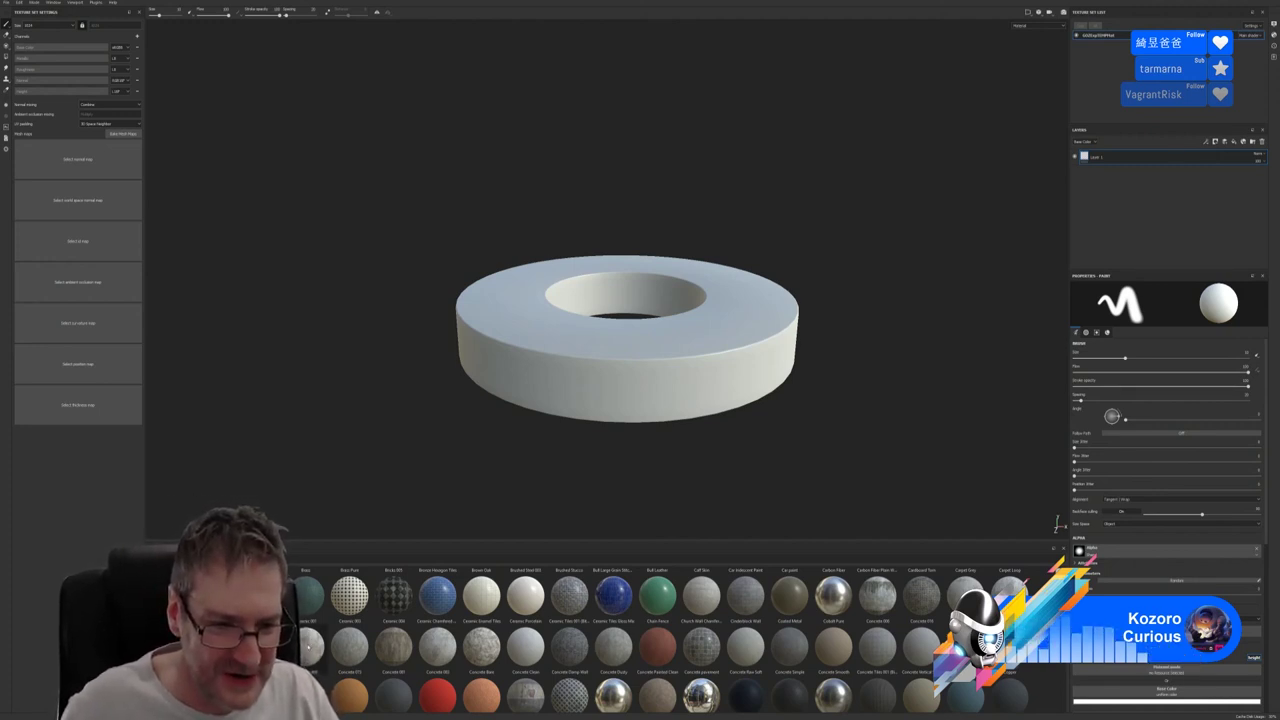
pyautogui.moveTo(308, 648)
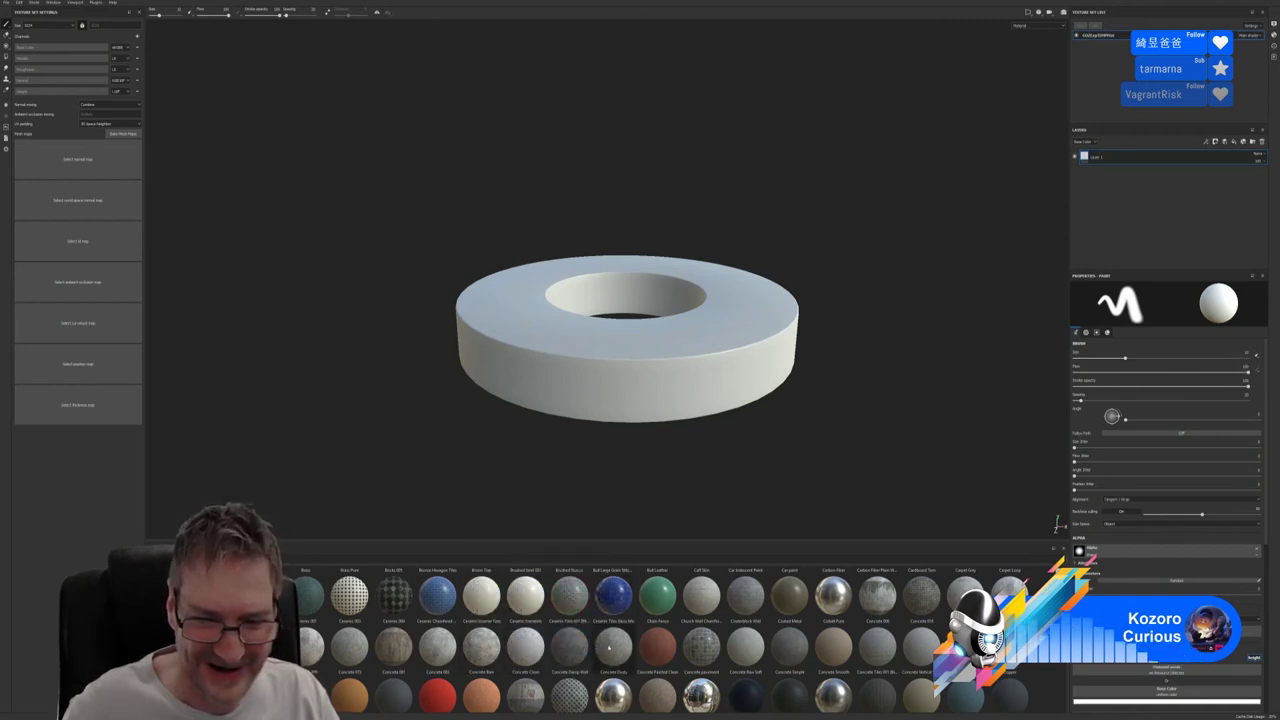
pyautogui.moveTo(608, 648)
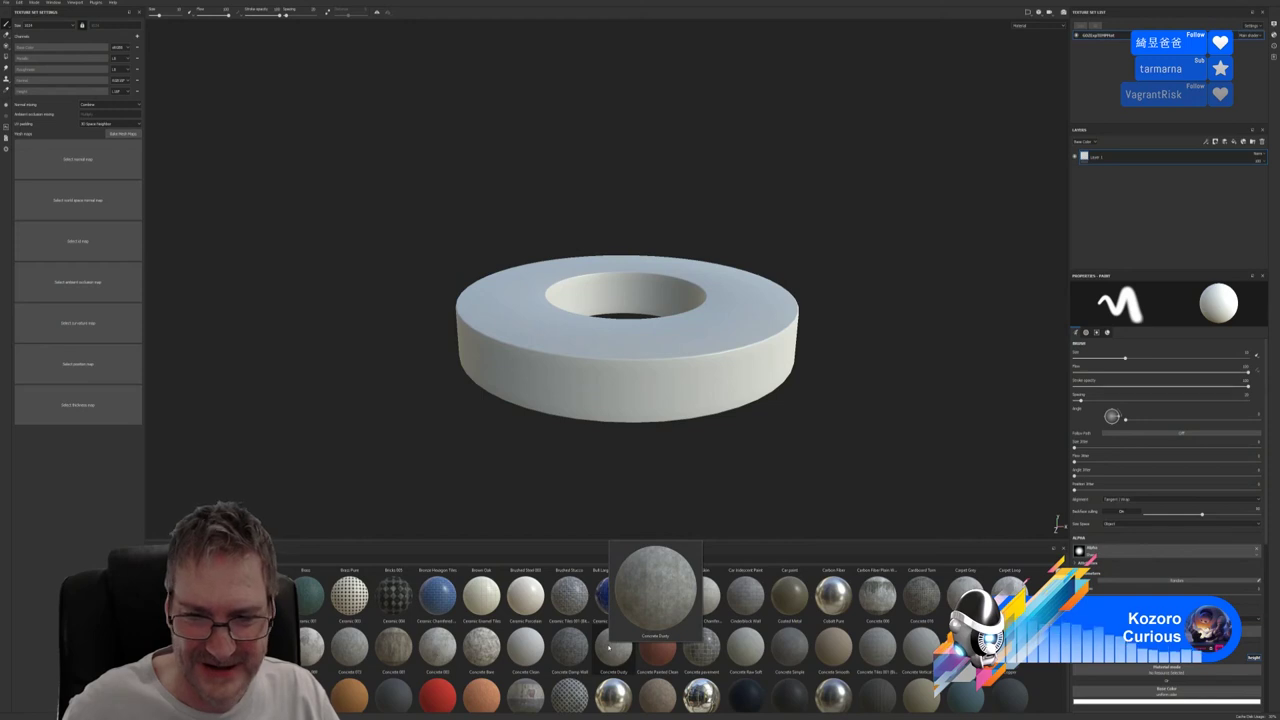
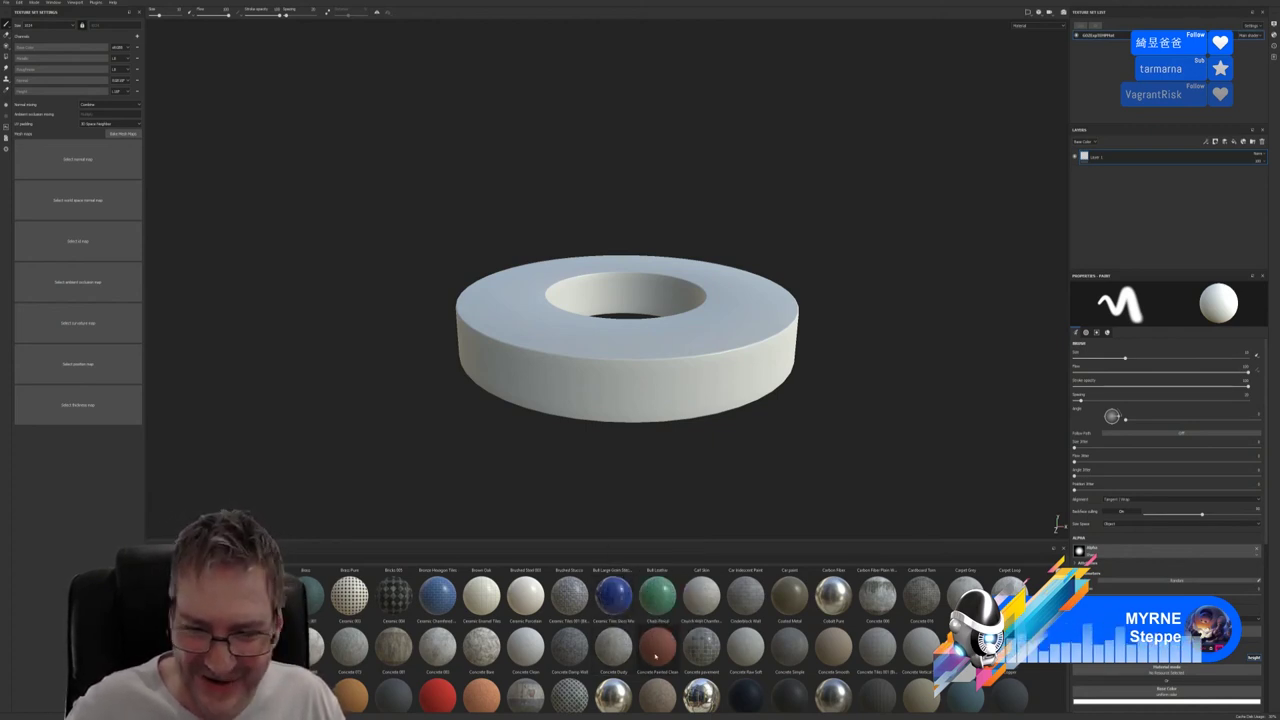
# Apply Concrete 022 from the Shelf to the ring as a fill layer
pyautogui.moveTo(655, 655)
pyautogui.moveTo(744, 654)
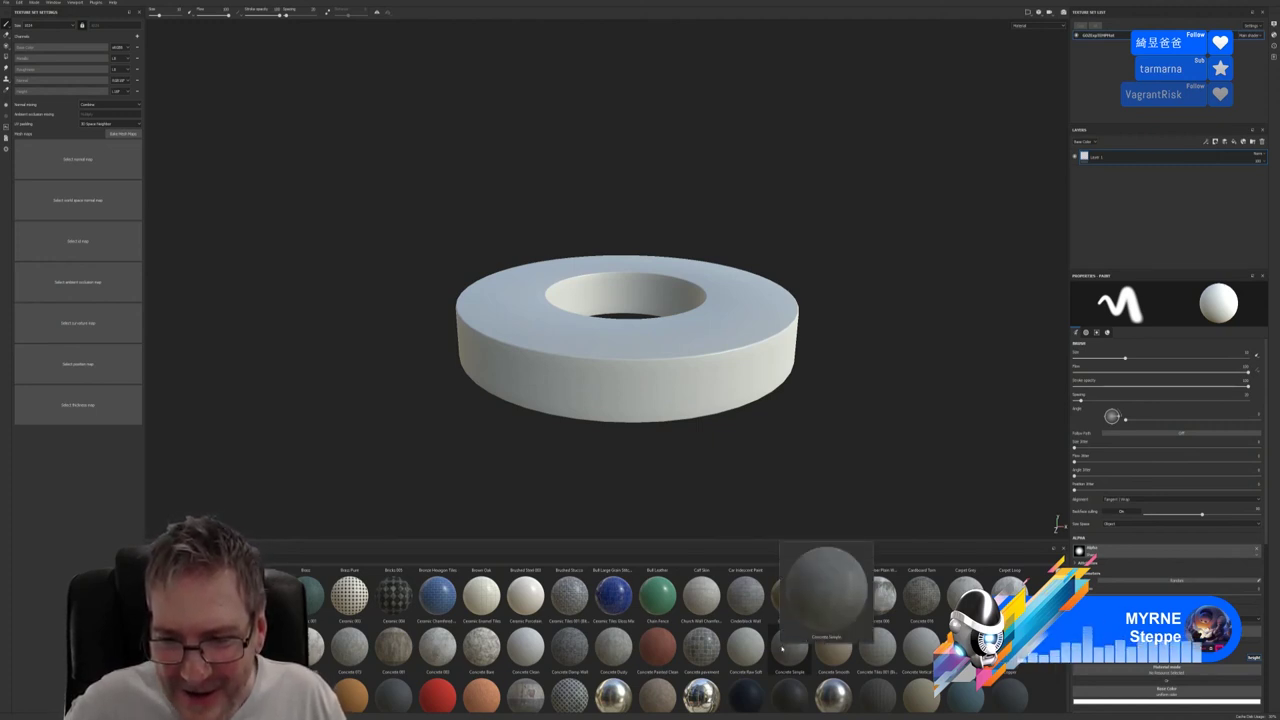
pyautogui.moveTo(836, 658)
pyautogui.moveTo(883, 658)
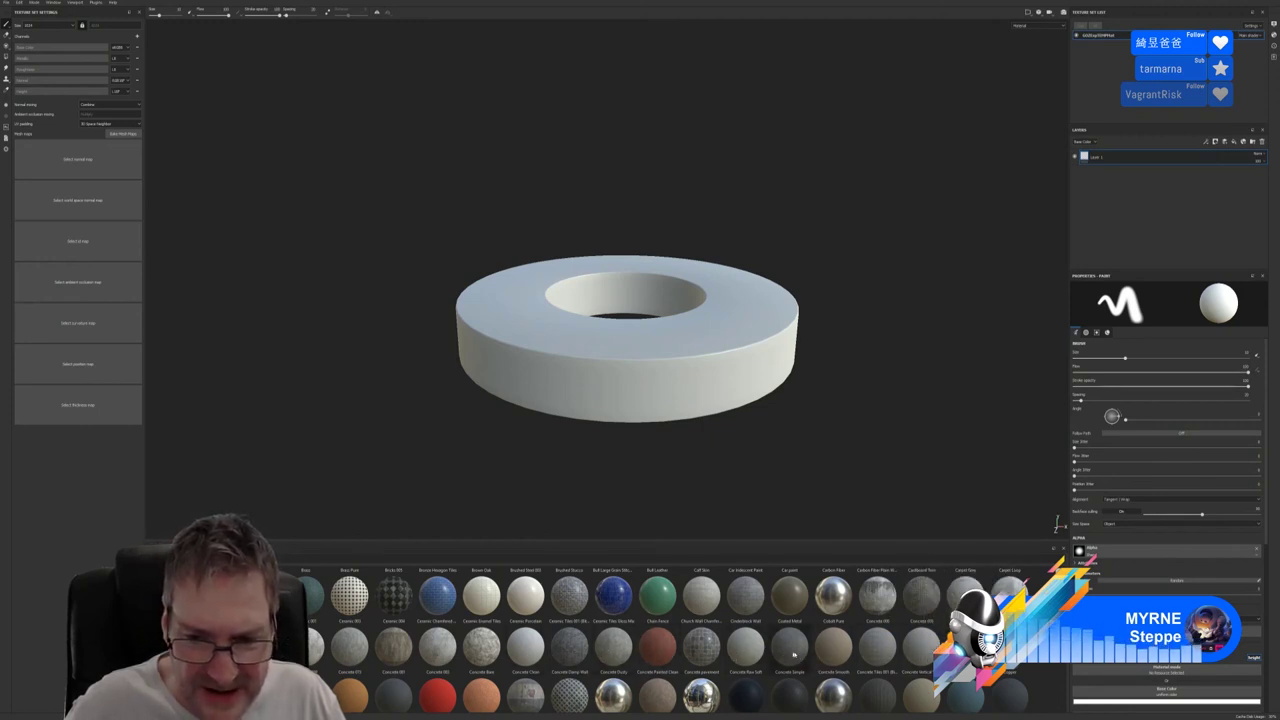
pyautogui.moveTo(795, 655)
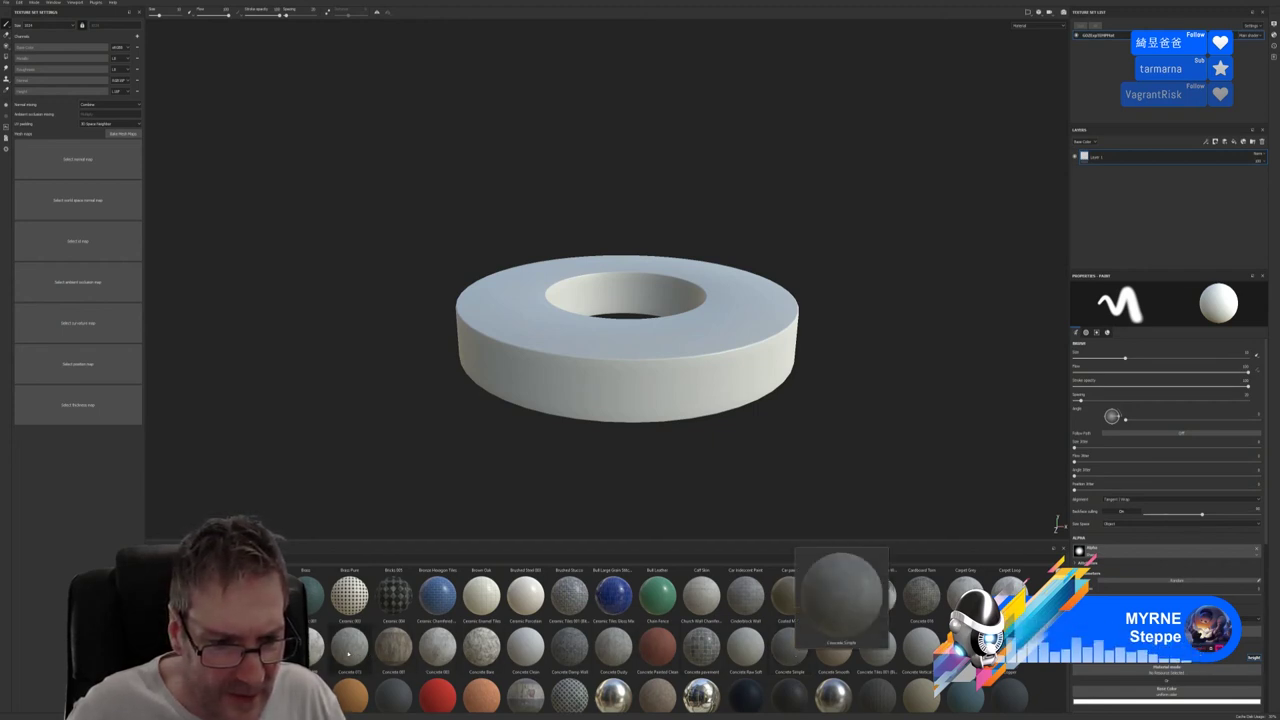
pyautogui.moveTo(348, 652)
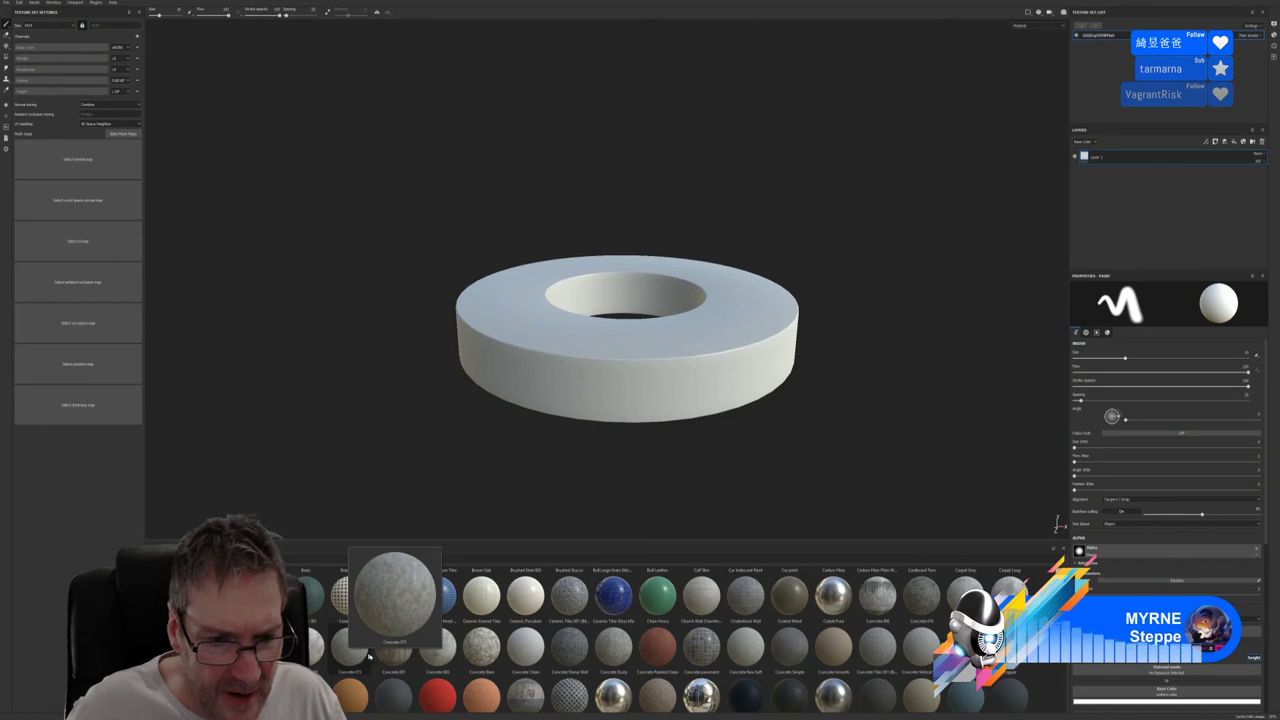
pyautogui.moveTo(438, 656)
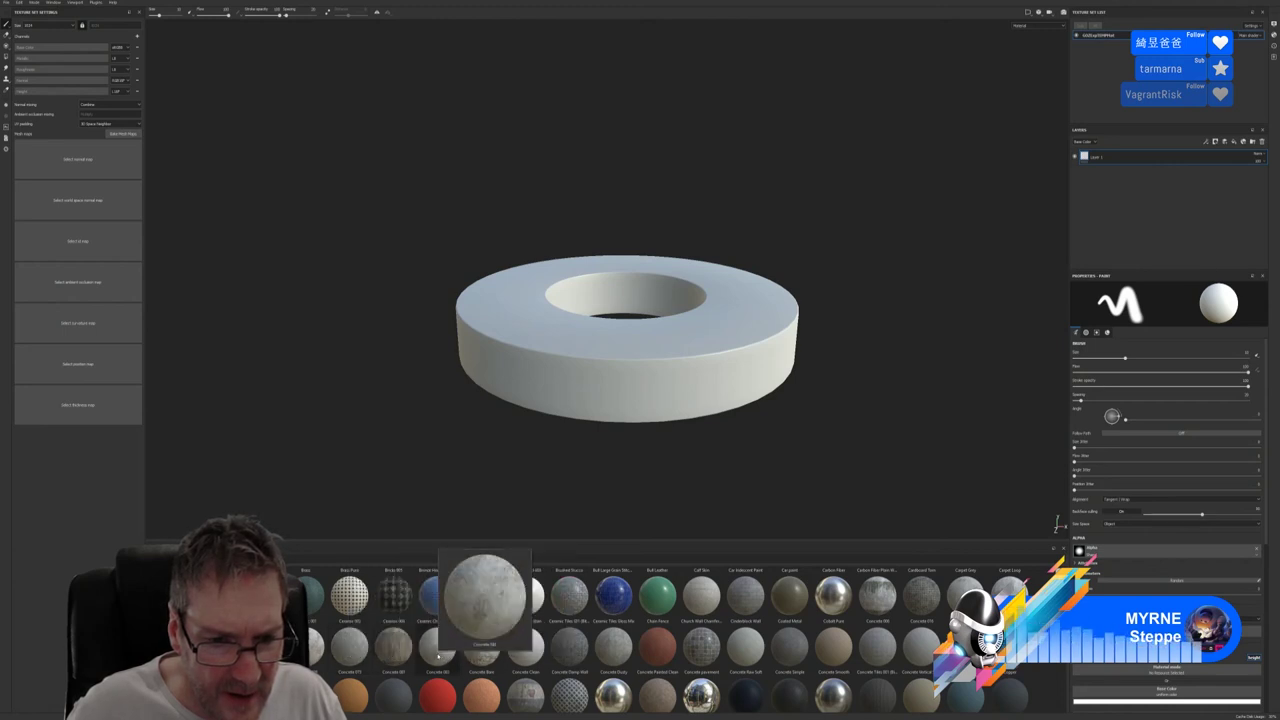
pyautogui.moveTo(514, 659)
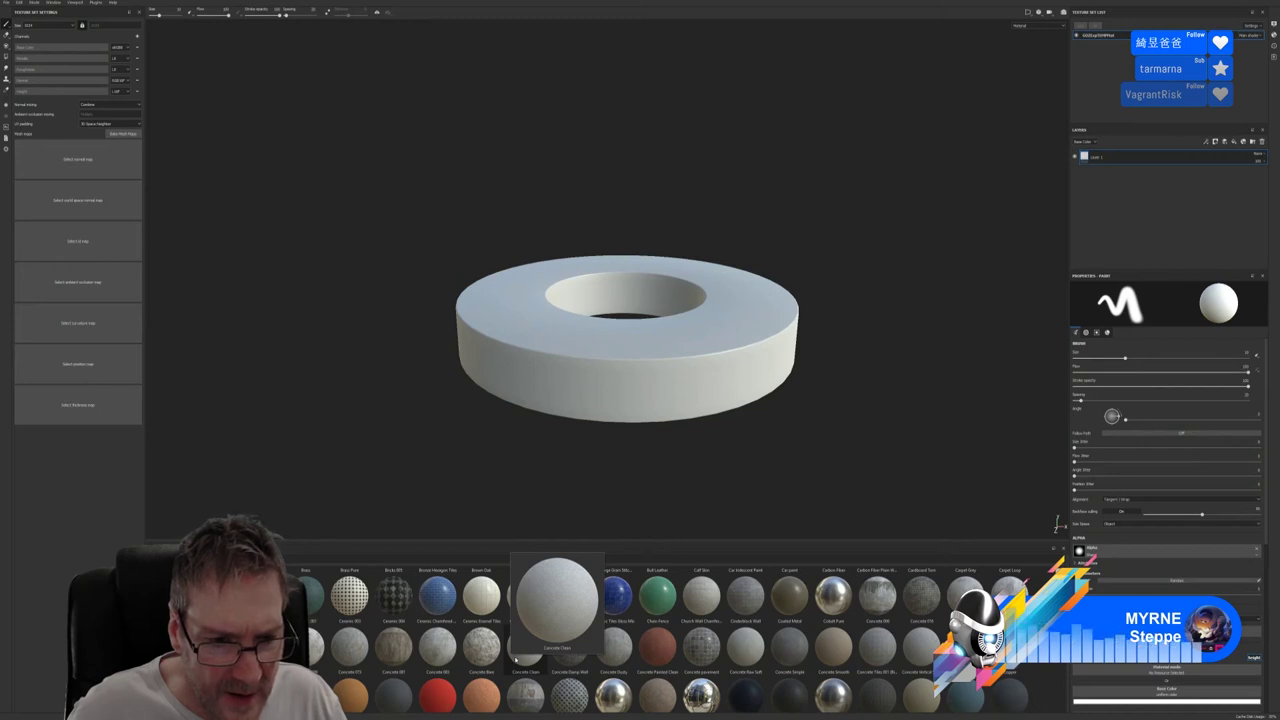
pyautogui.moveTo(305, 650)
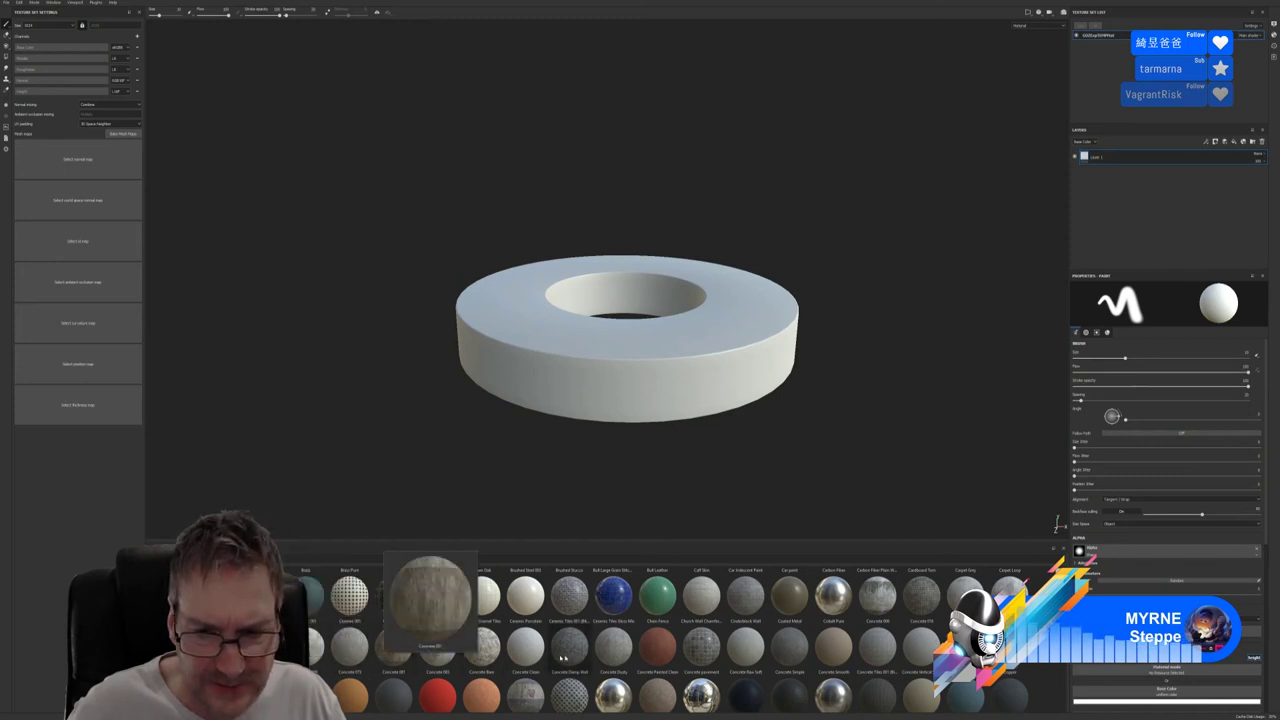
pyautogui.moveTo(921, 694)
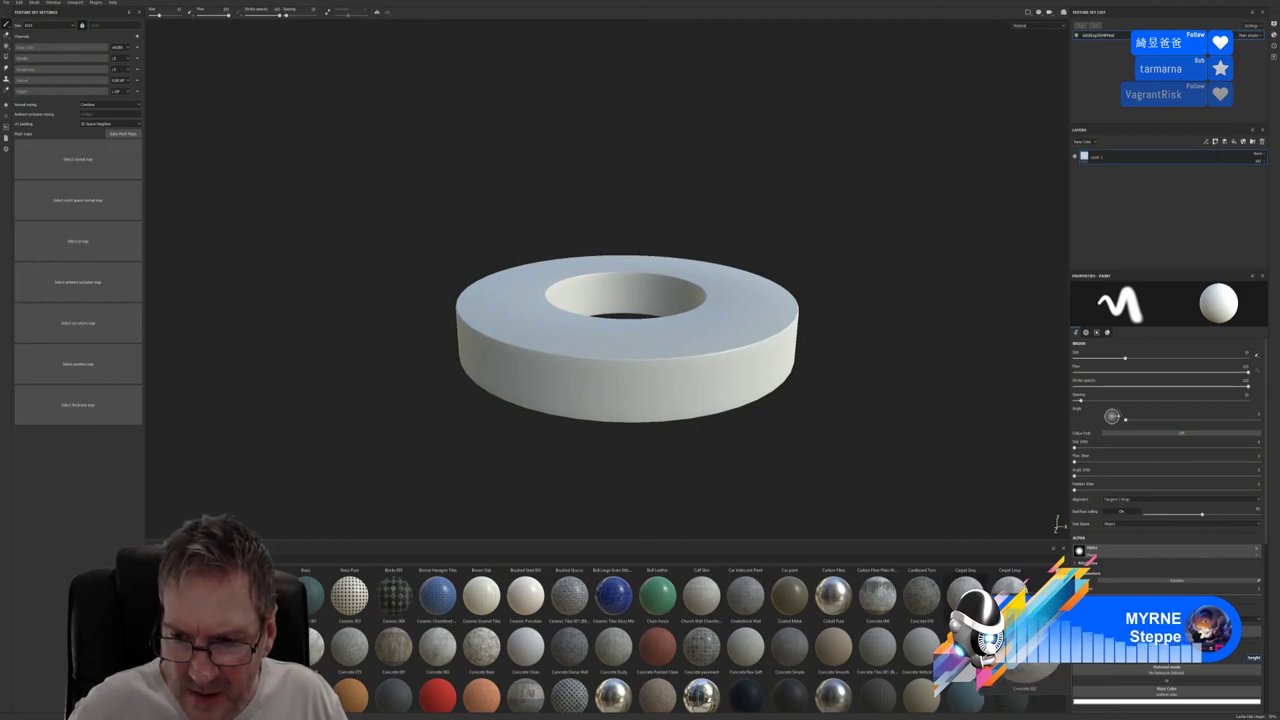
pyautogui.moveTo(1015, 690); pyautogui.dragTo(760, 342)
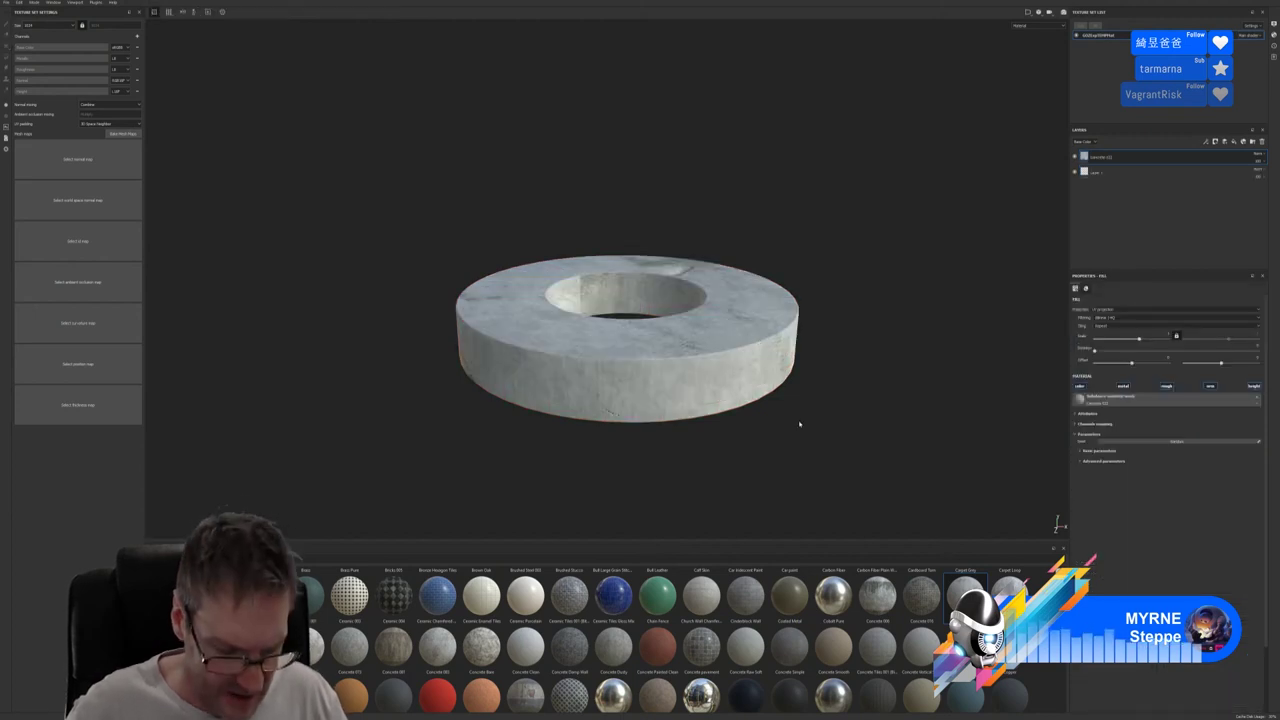
# Increase the Concrete 022 fill's tiling scale for finer surface detail
pyautogui.keyDown('alt'); pyautogui.moveTo(586, 500); pyautogui.dragTo(857, 340); pyautogui.keyUp('alt')
pyautogui.keyDown('alt'); pyautogui.moveTo(651, 369); pyautogui.dragTo(551, 434); pyautogui.keyUp('alt')
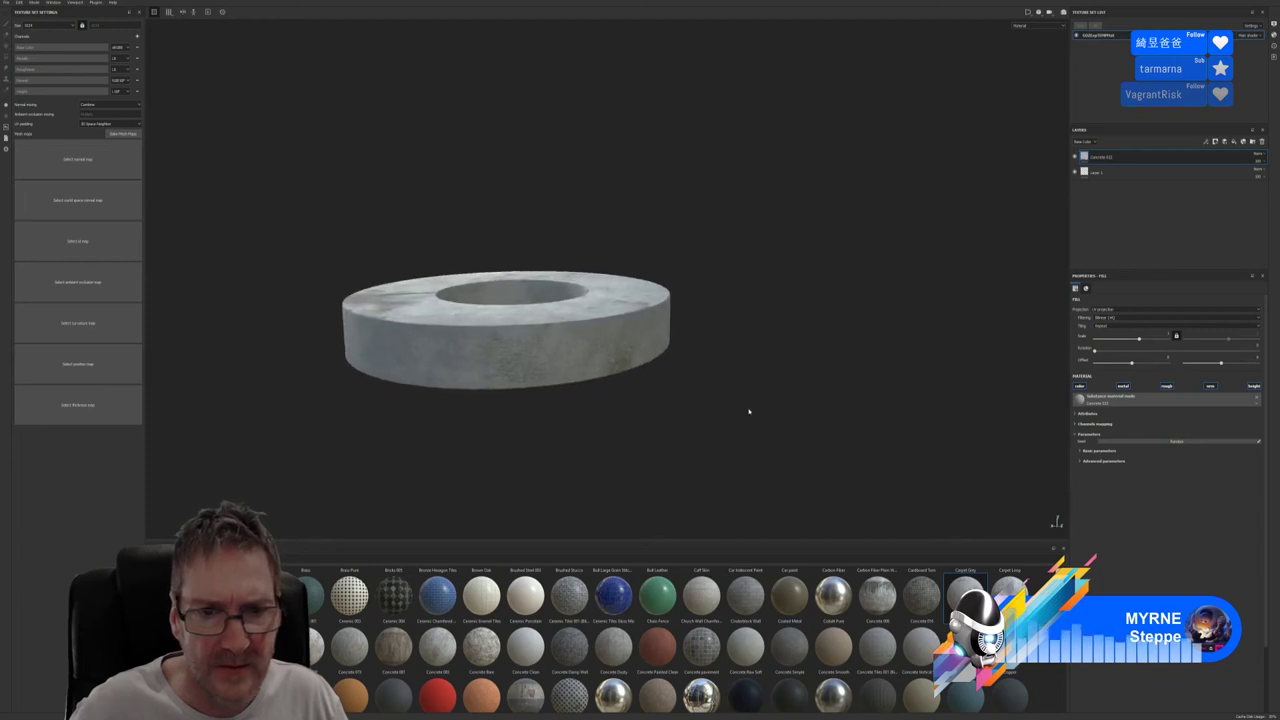
pyautogui.keyDown('alt'); pyautogui.moveTo(748, 410); pyautogui.dragTo(740, 446); pyautogui.keyUp('alt')
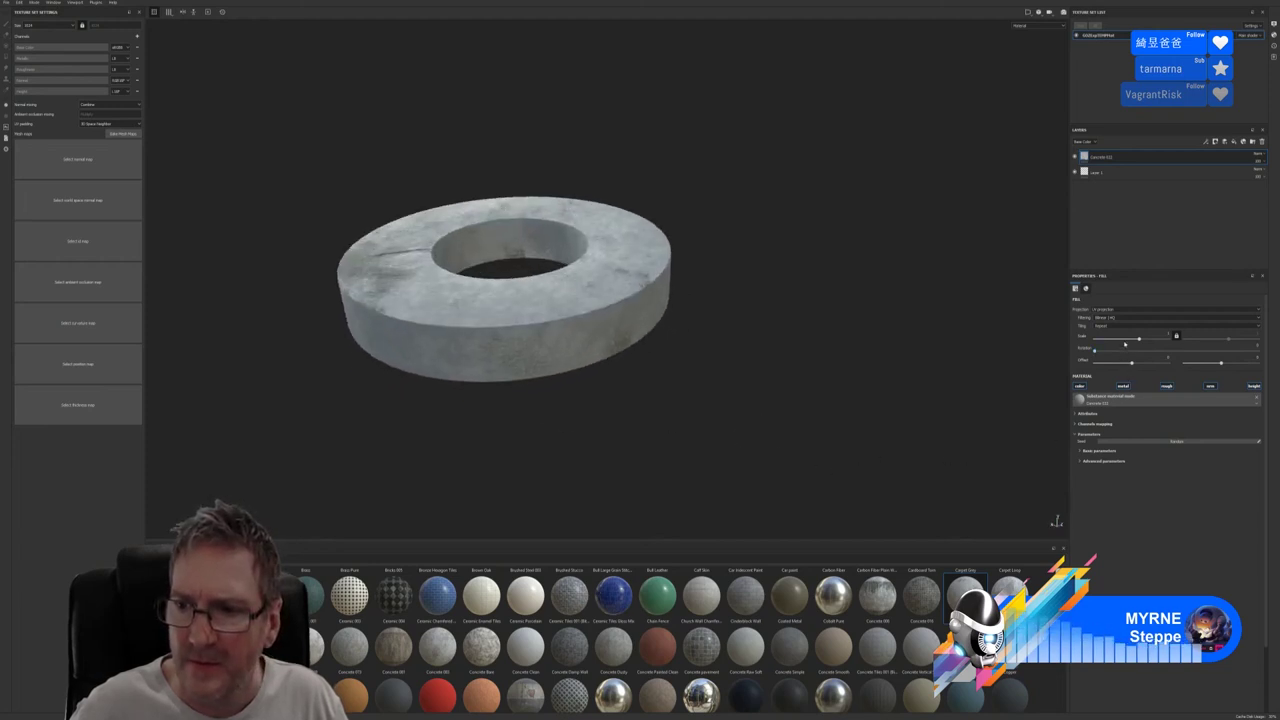
pyautogui.moveTo(1139, 340); pyautogui.dragTo(1141, 342)
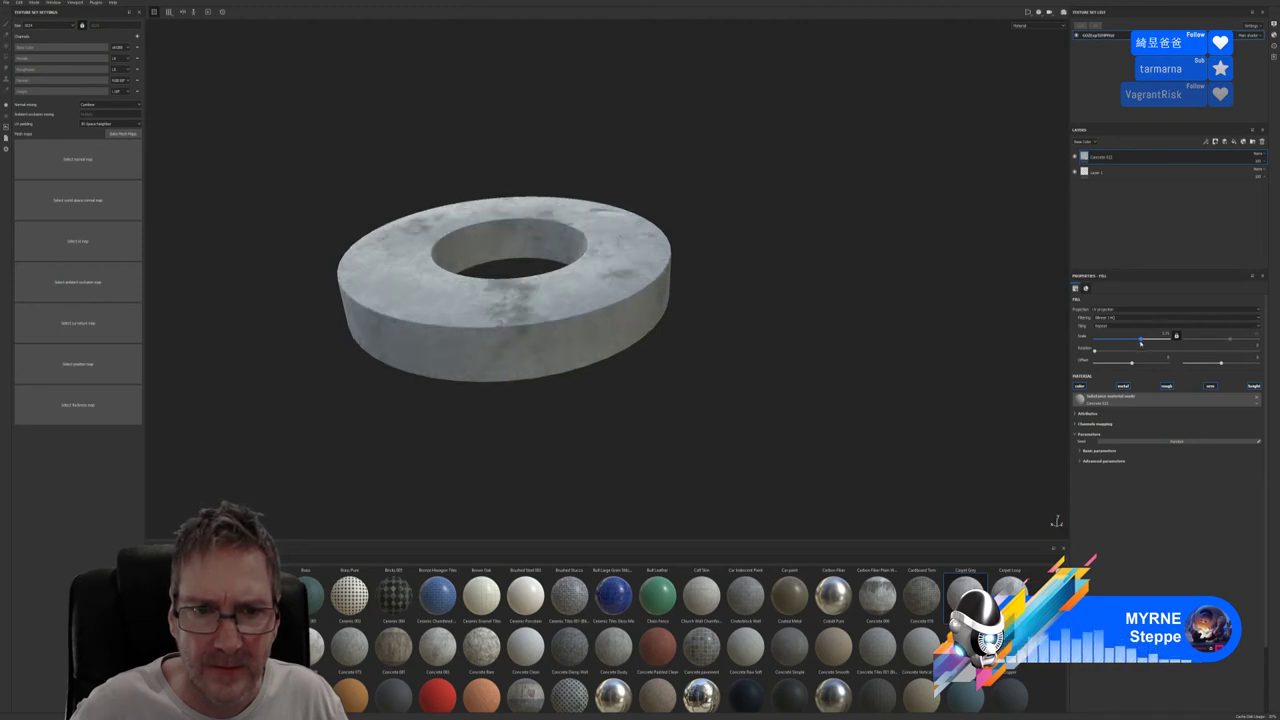
pyautogui.moveTo(1141, 343); pyautogui.dragTo(1142, 343)
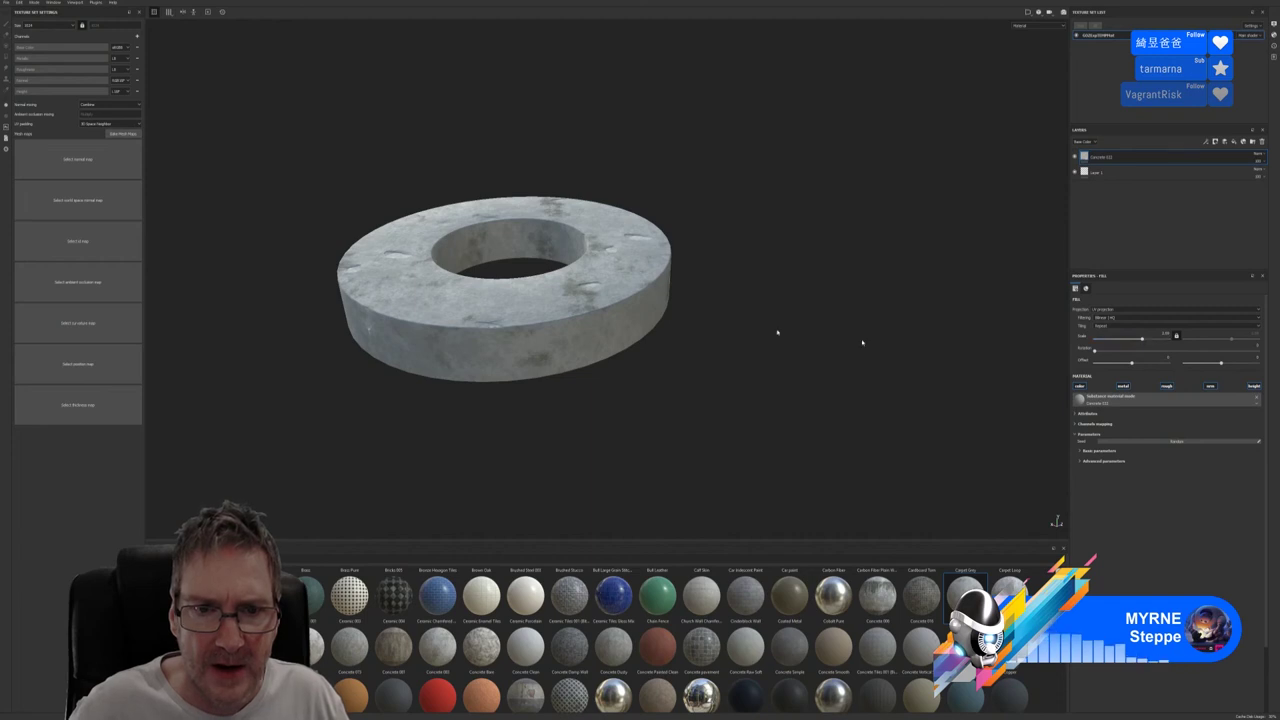
pyautogui.keyDown('alt'); pyautogui.moveTo(608, 285); pyautogui.dragTo(550, 372); pyautogui.keyUp('alt')
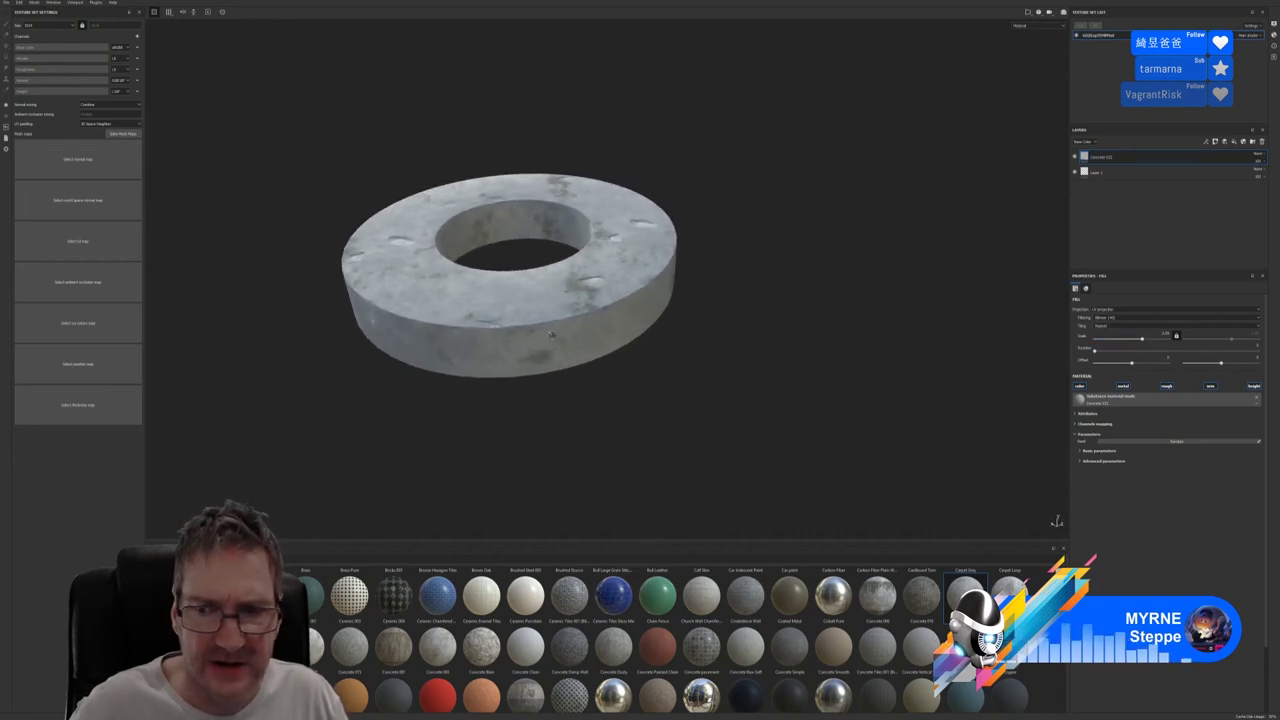
# Set Concrete 022's Stretch to minimum and Weathering to a moderate level, keeping Scale and Grime unchanged
pyautogui.click(1081, 461)
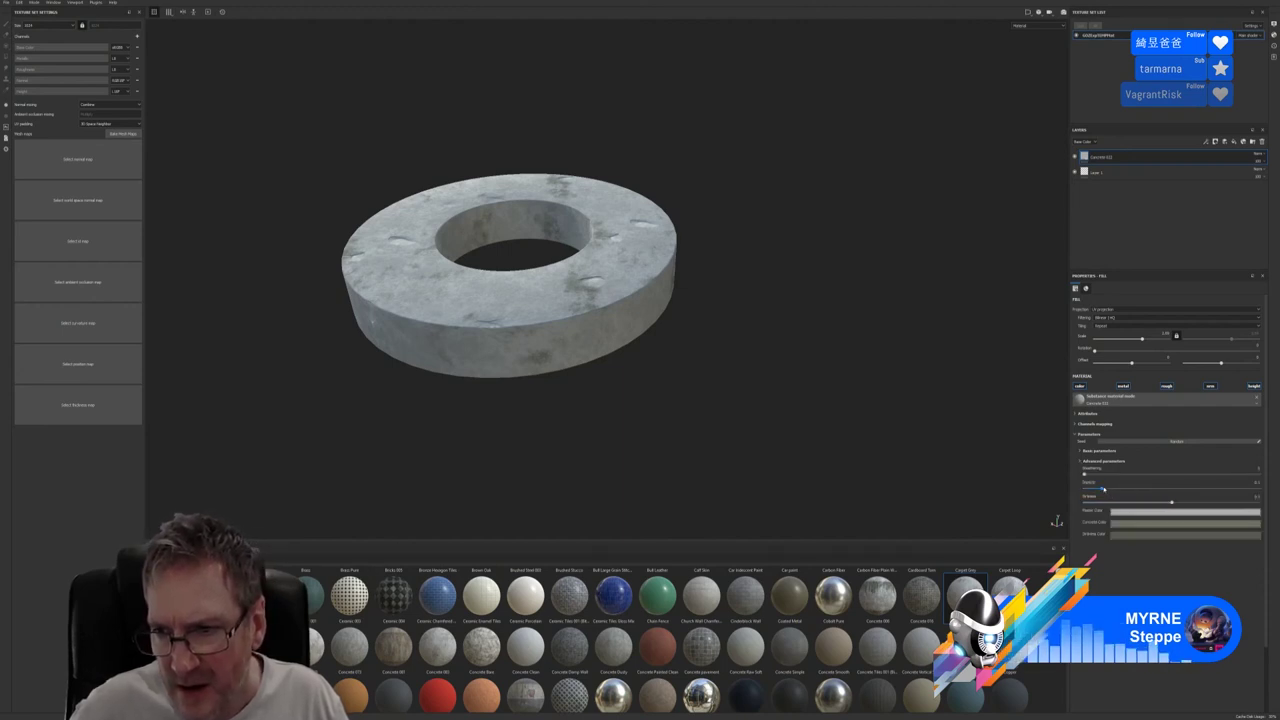
pyautogui.moveTo(1104, 488)
pyautogui.mouseDown()
pyautogui.moveTo(1080, 488)
pyautogui.moveTo(1138, 484)
pyautogui.moveTo(1082, 488)
pyautogui.mouseUp()
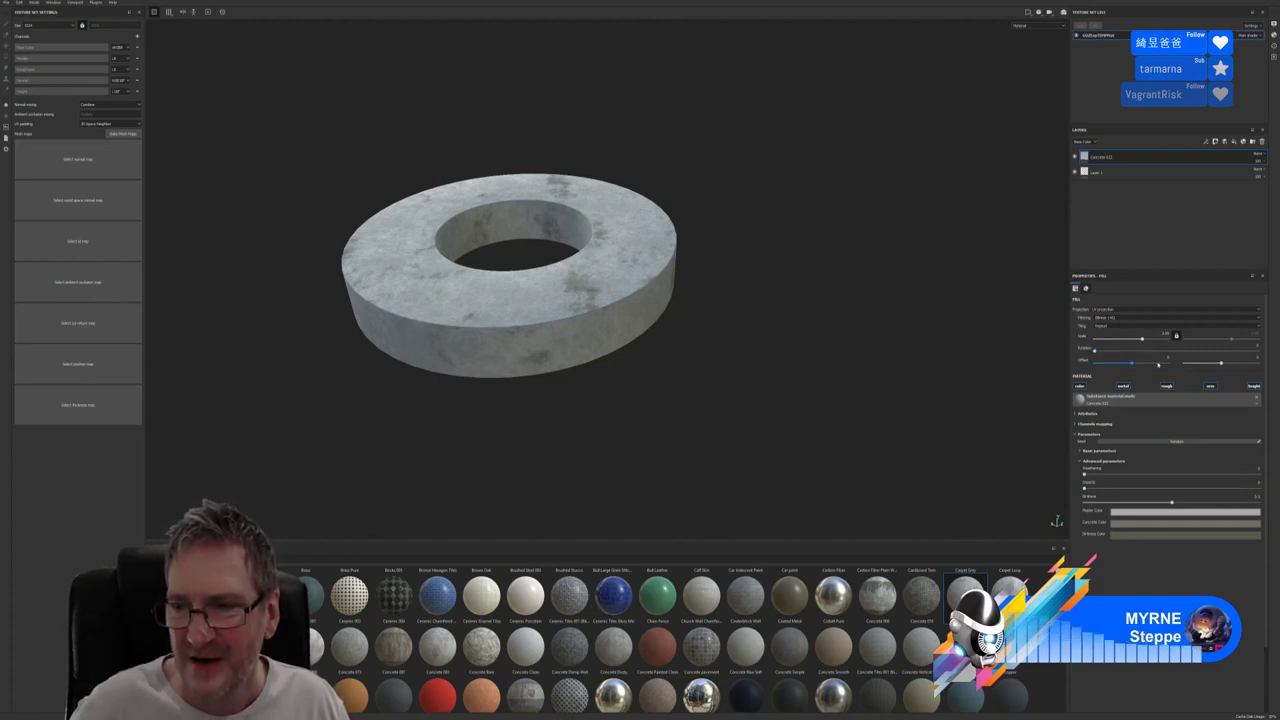
pyautogui.moveTo(1143, 341)
pyautogui.mouseDown()
pyautogui.moveTo(1172, 341)
pyautogui.moveTo(1139, 341)
pyautogui.mouseUp()
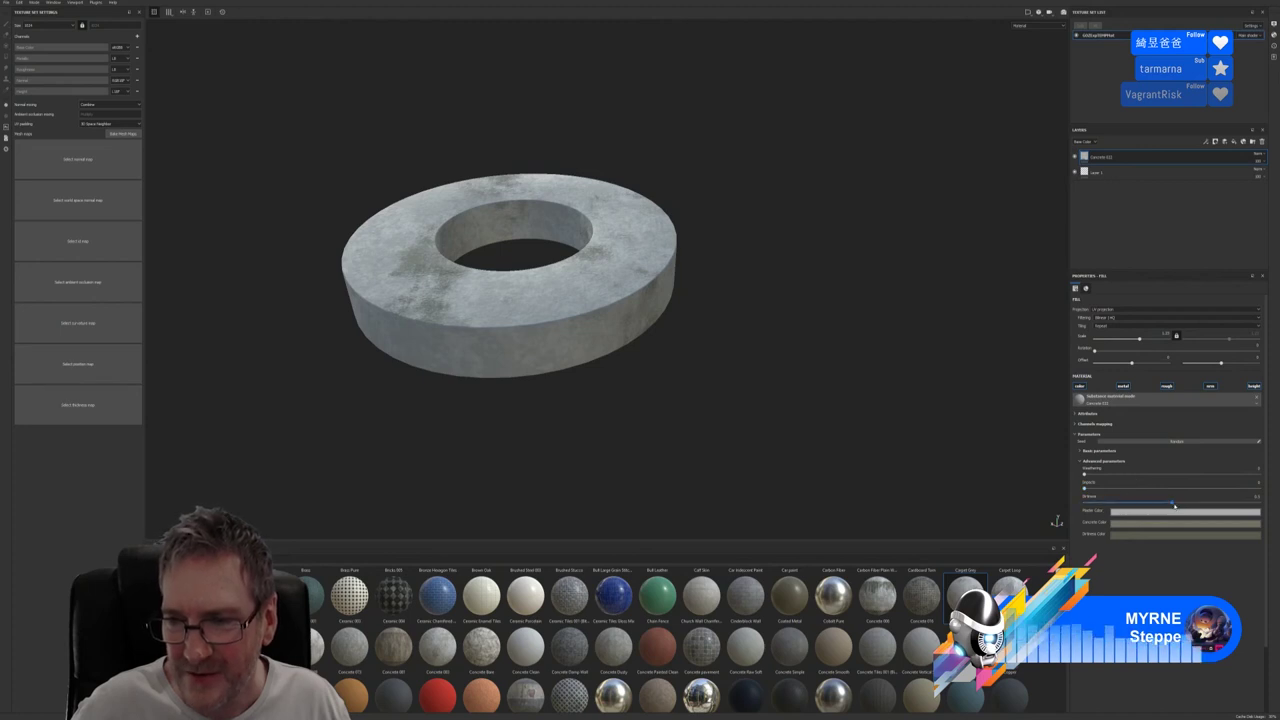
pyautogui.moveTo(1172, 503); pyautogui.dragTo(1247, 494)
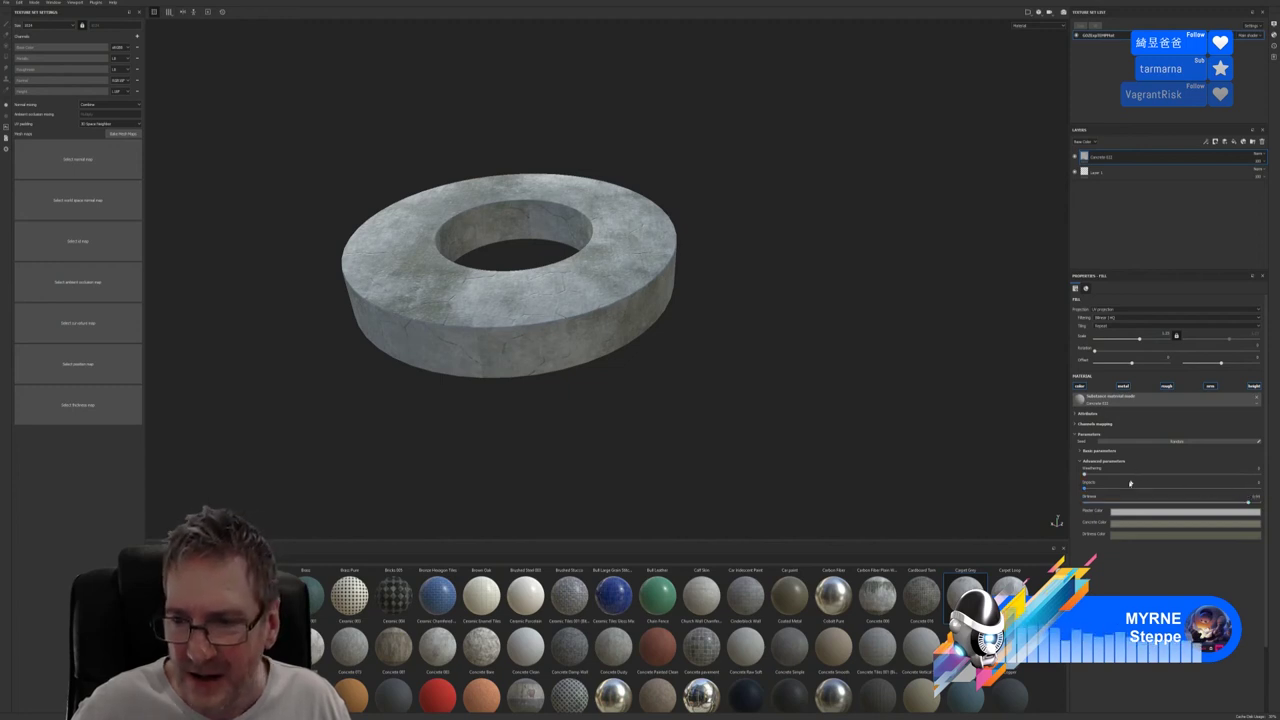
pyautogui.moveTo(1085, 473); pyautogui.dragTo(1196, 472)
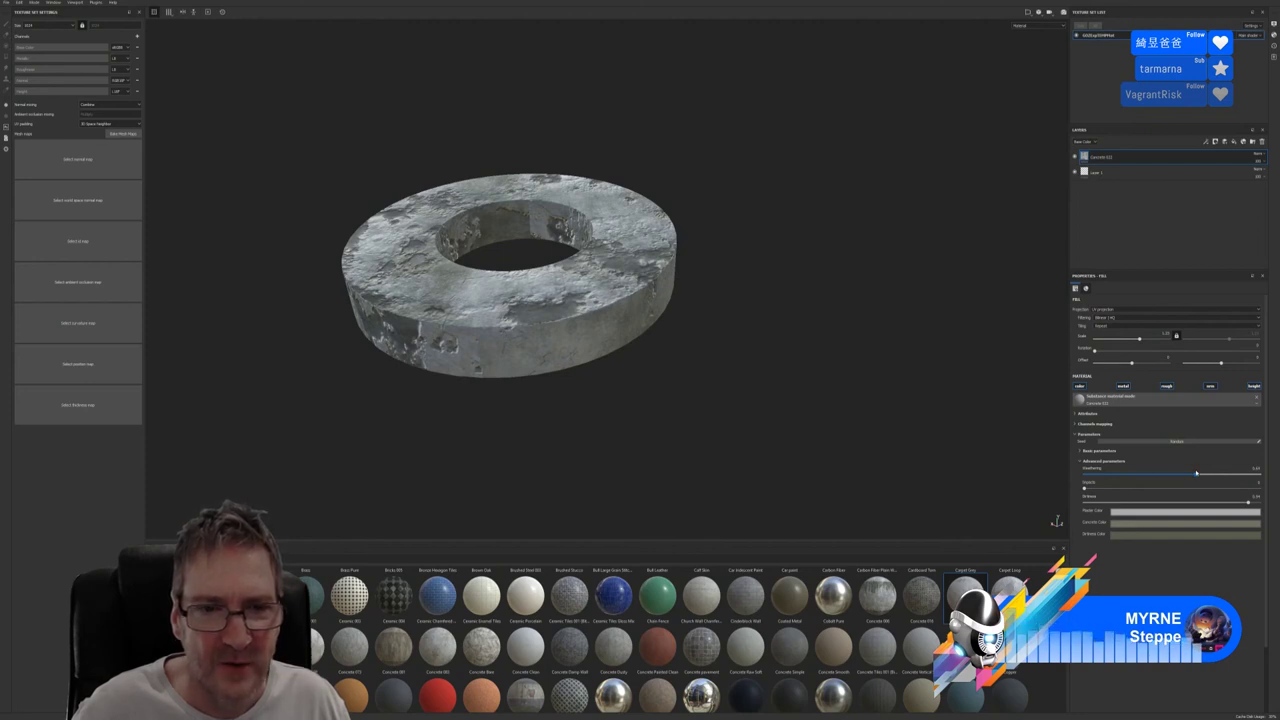
pyautogui.moveTo(1196, 472); pyautogui.dragTo(1161, 476)
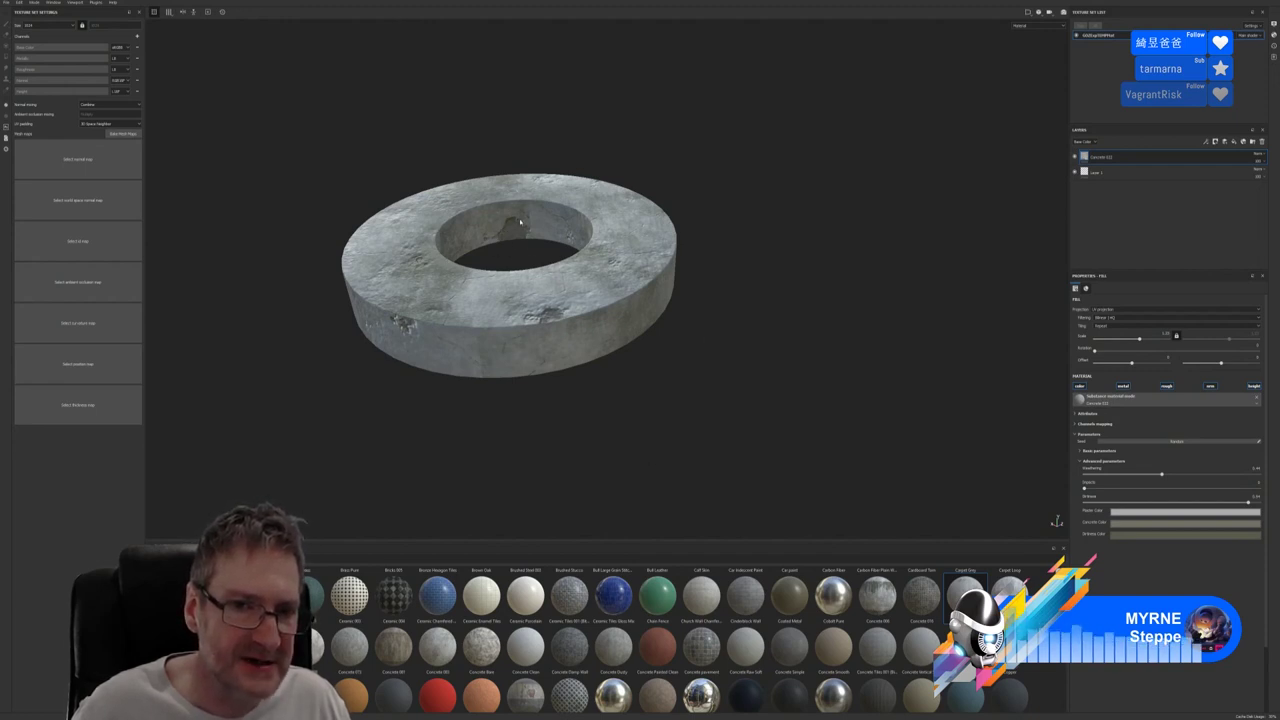
pyautogui.scroll(5, 520, 229)
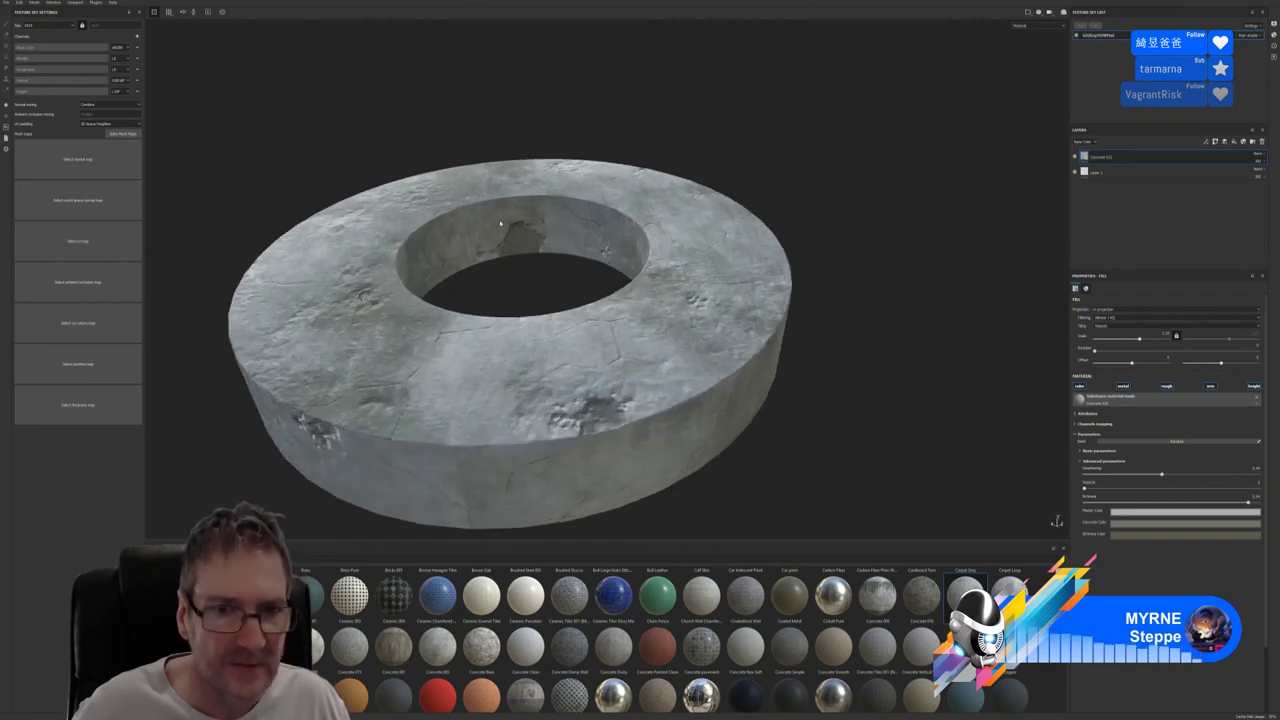
pyautogui.scroll(-6, 540, 274)
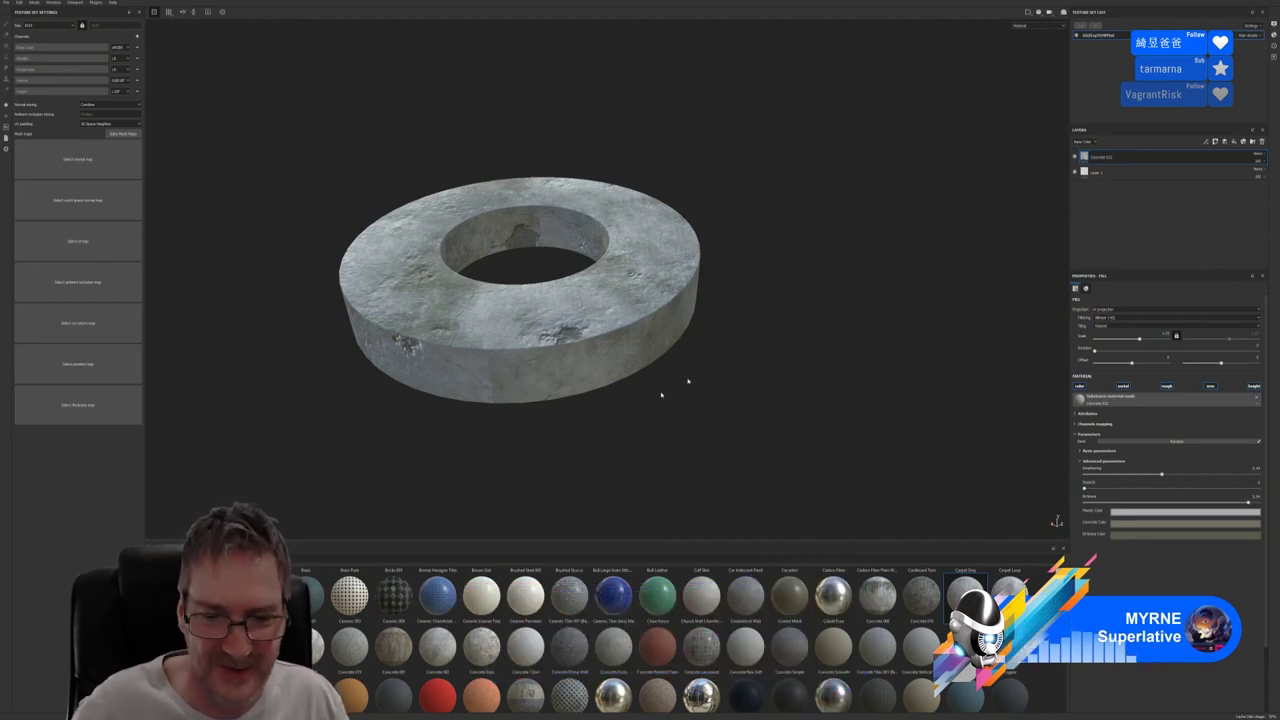
pyautogui.scroll(3, 680, 630)
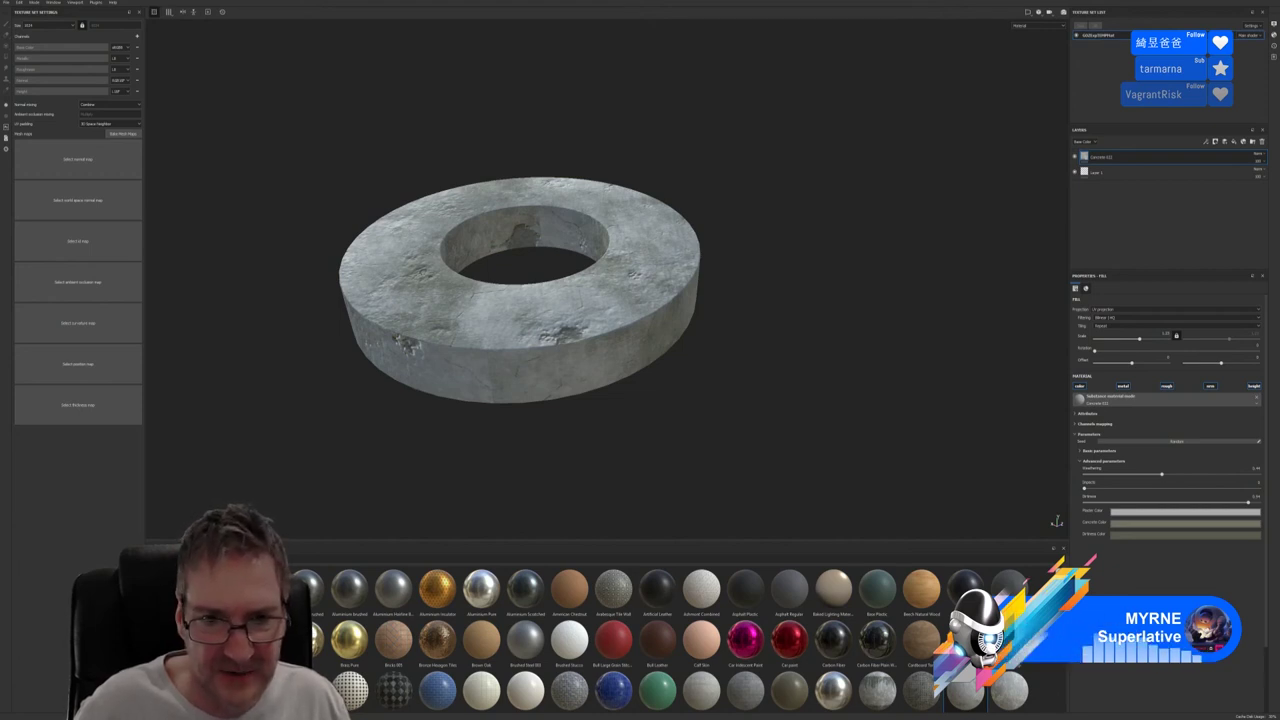
pyautogui.scroll(-3, 650, 630)
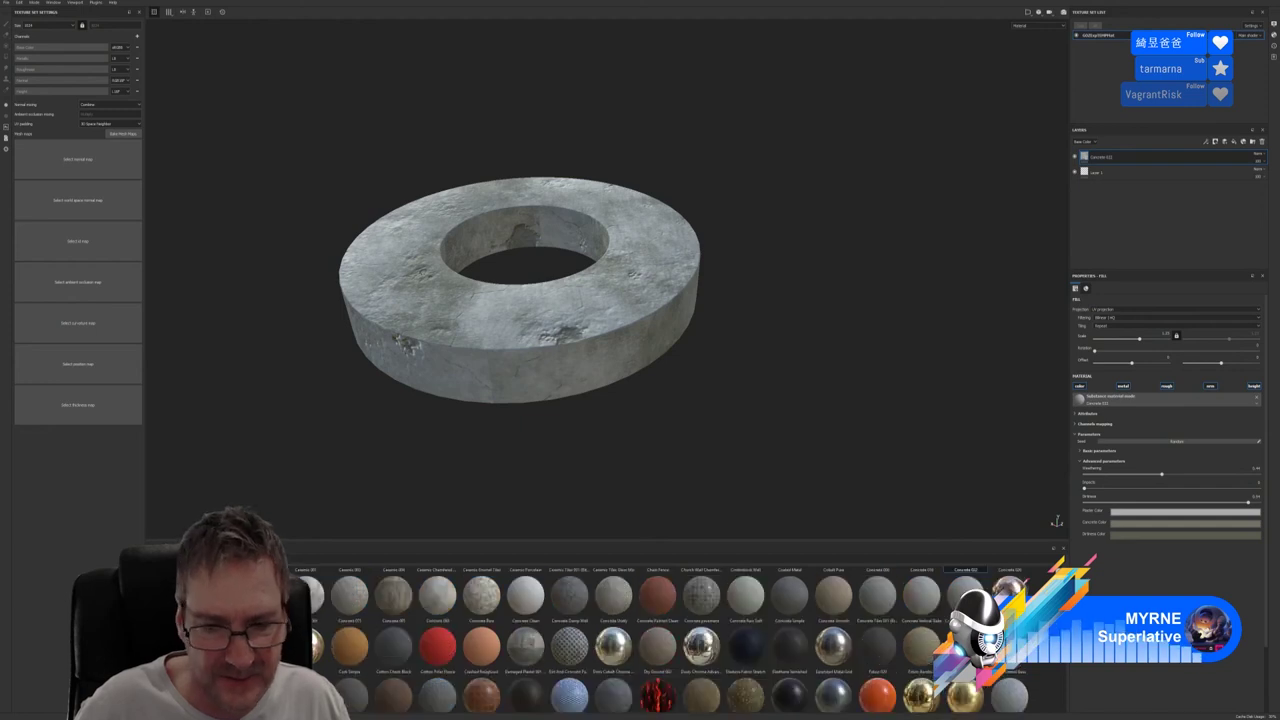
pyautogui.scroll(-5, 650, 630)
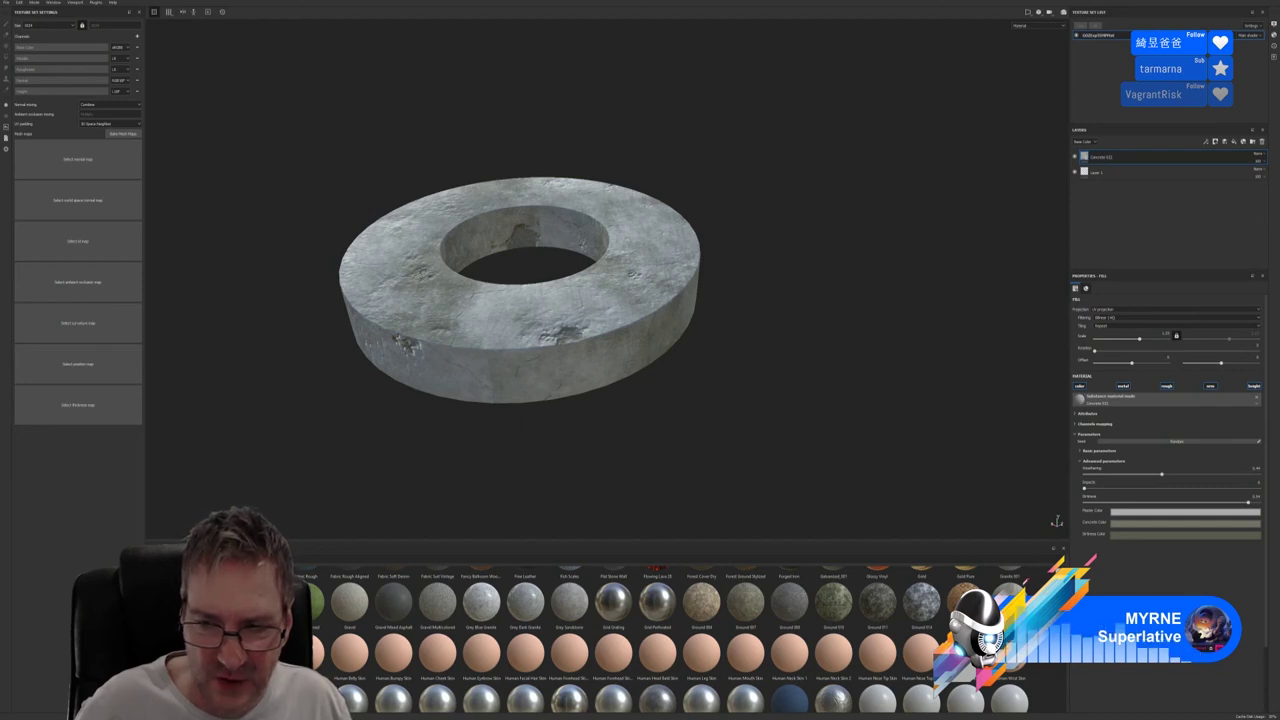
pyautogui.scroll(-1, 650, 630)
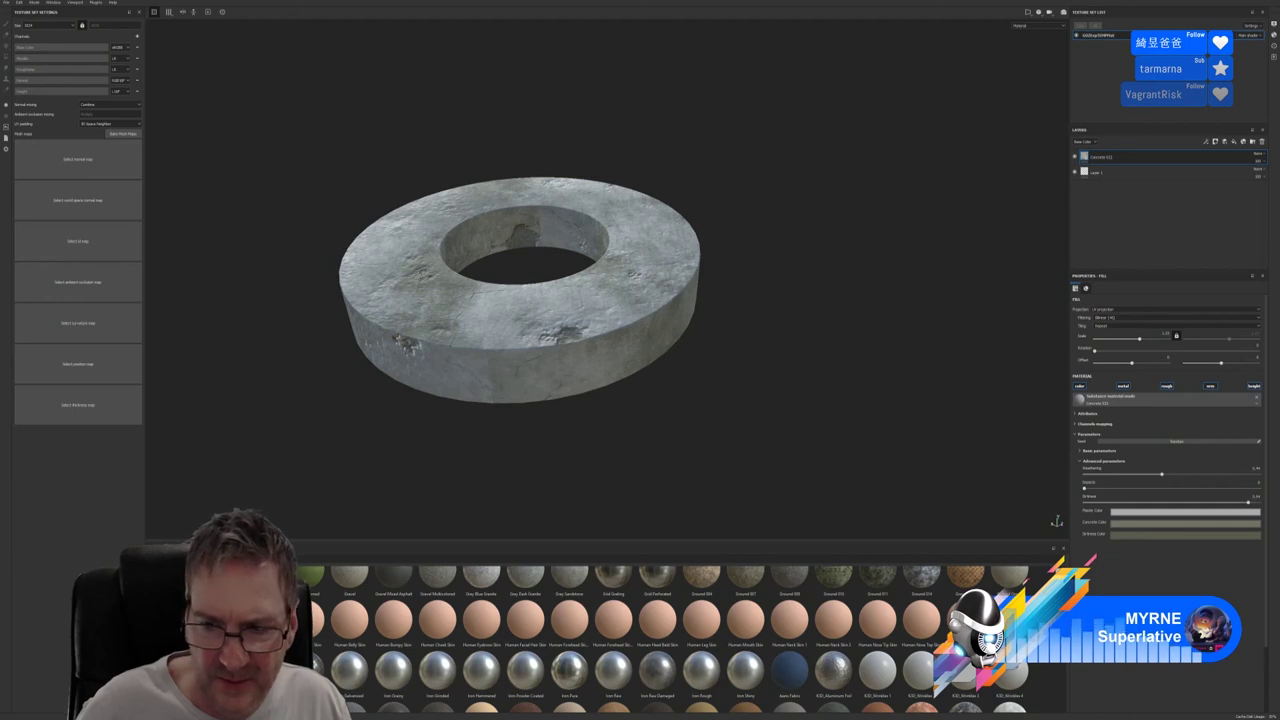
pyautogui.scroll(-1, 689, 639)
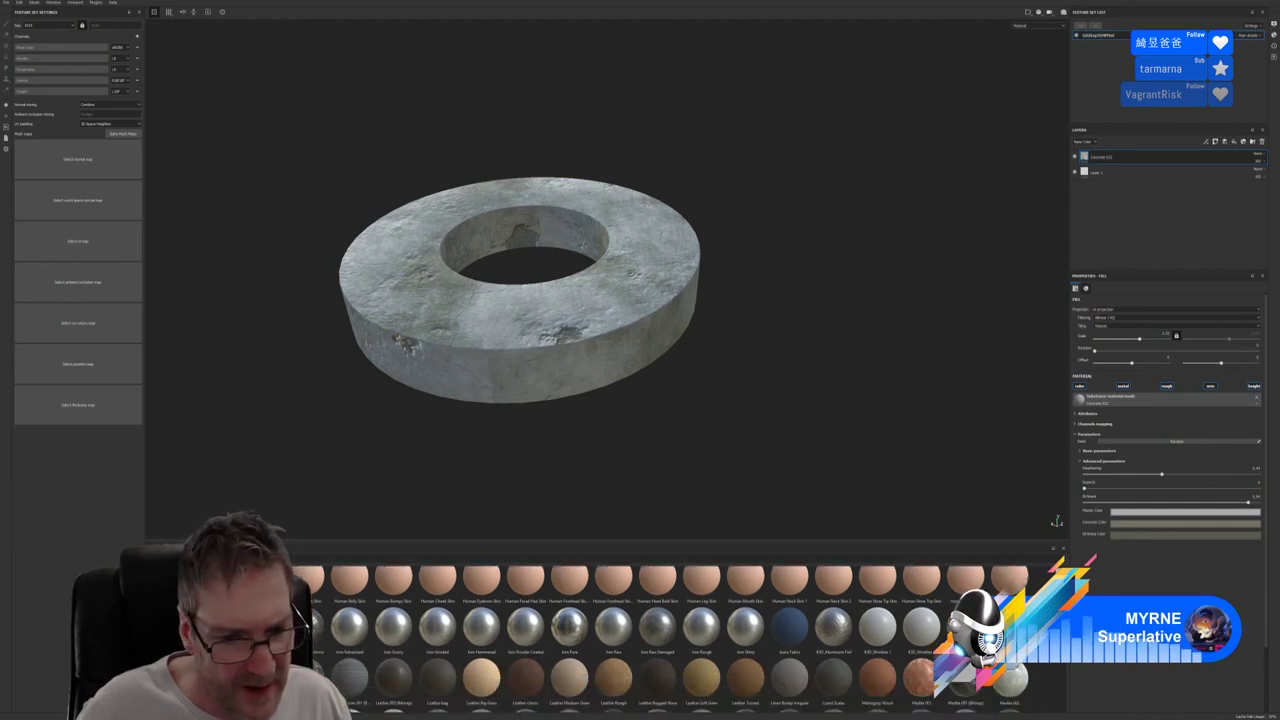
pyautogui.scroll(-1, 689, 639)
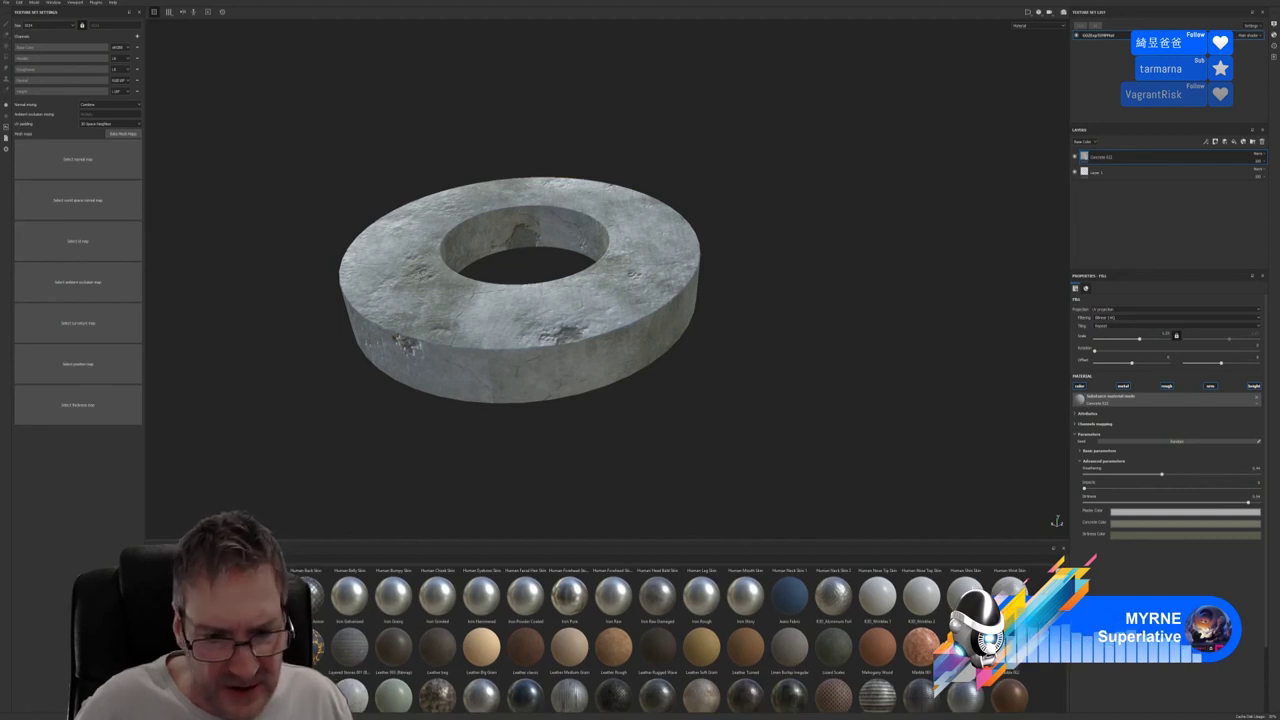
pyautogui.scroll(-1, 689, 639)
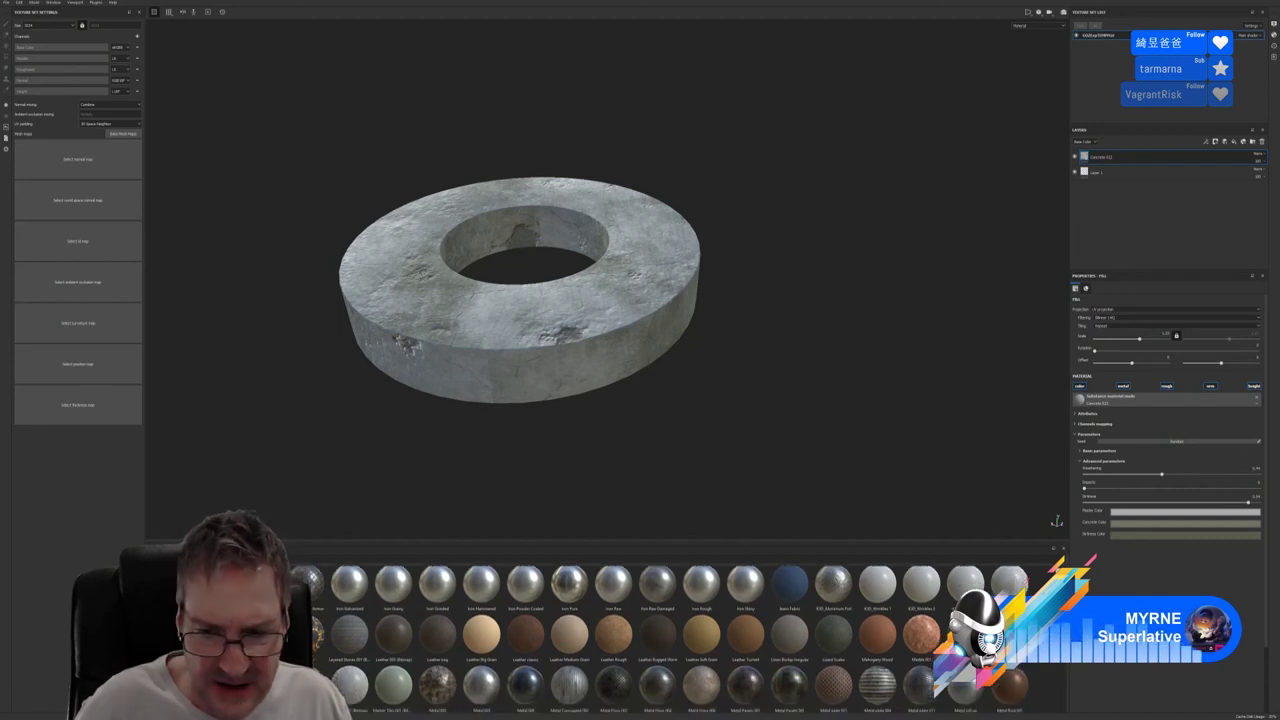
pyautogui.scroll(-2, 689, 639)
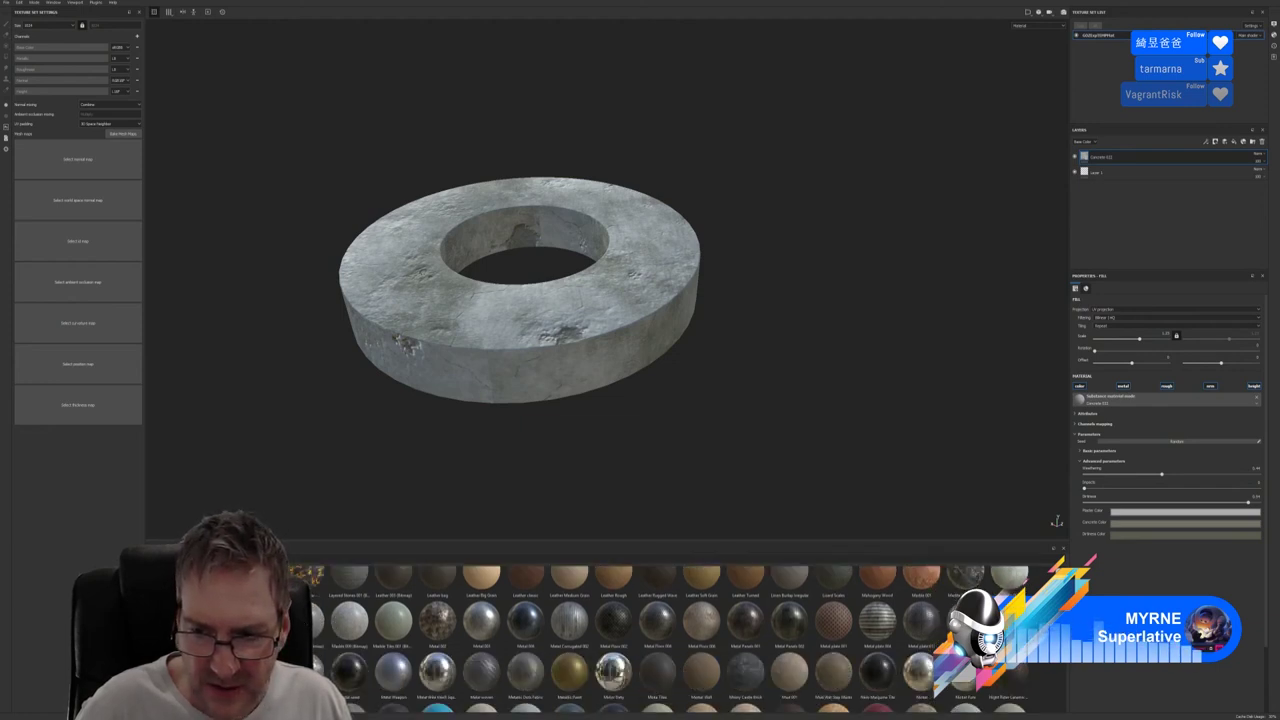
pyautogui.scroll(-1, 689, 639)
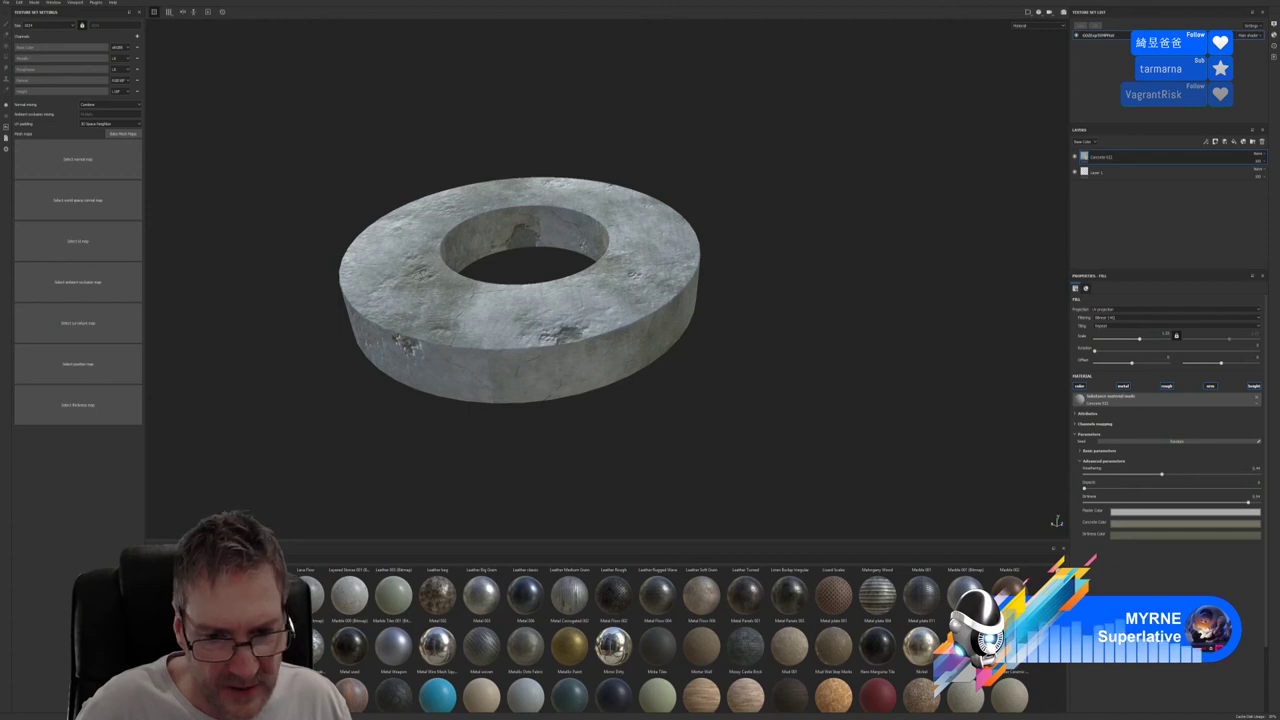
pyautogui.scroll(-1, 689, 639)
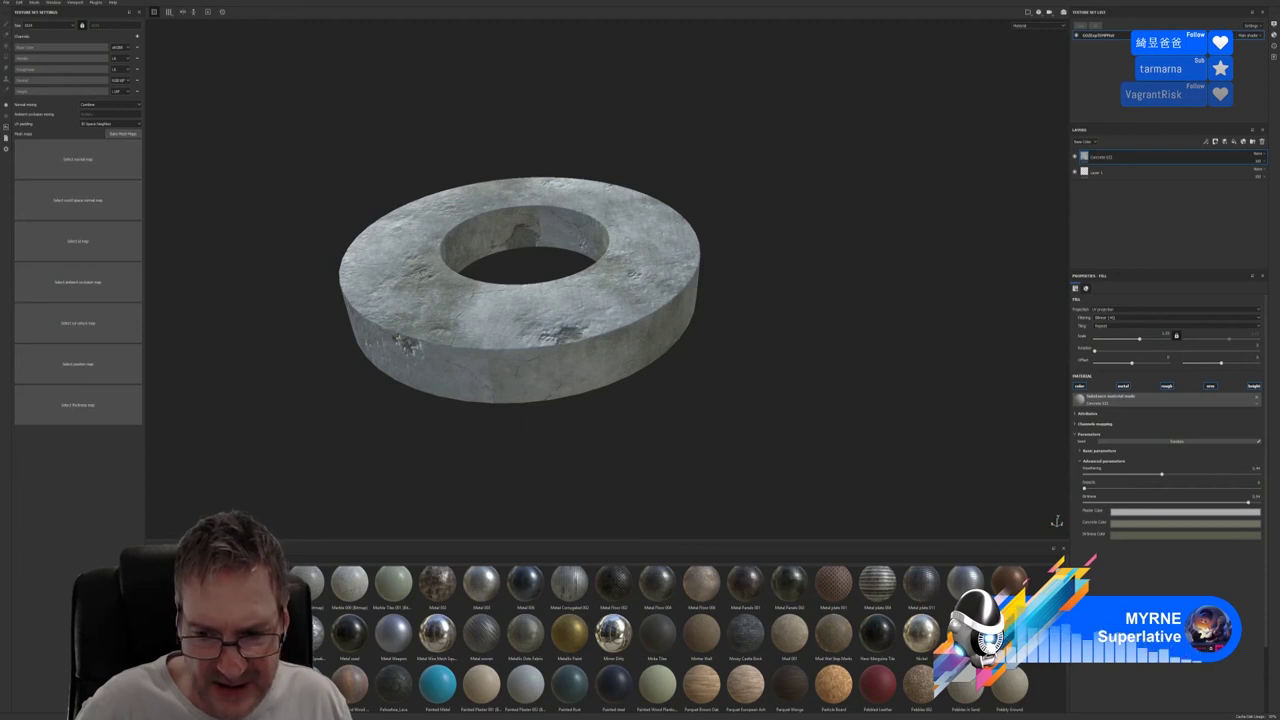
pyautogui.scroll(-2, 689, 639)
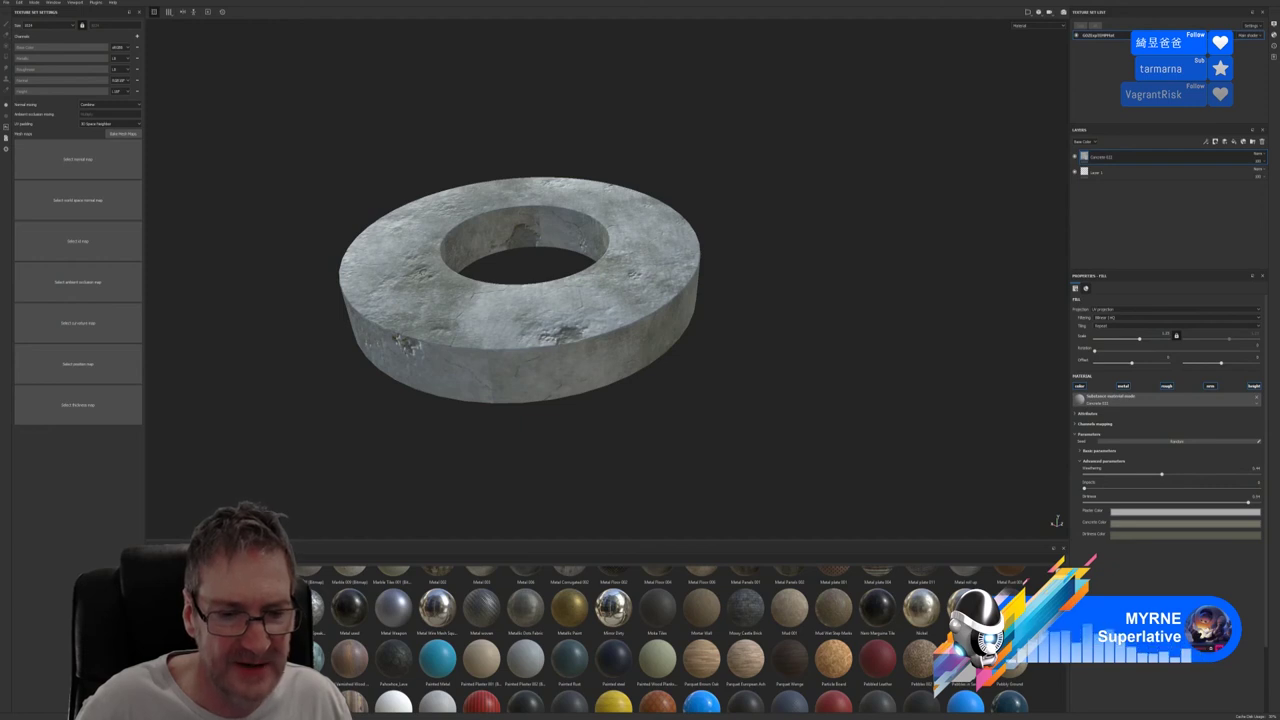
pyautogui.scroll(-1, 689, 639)
pyautogui.scroll(-1, 689, 639)
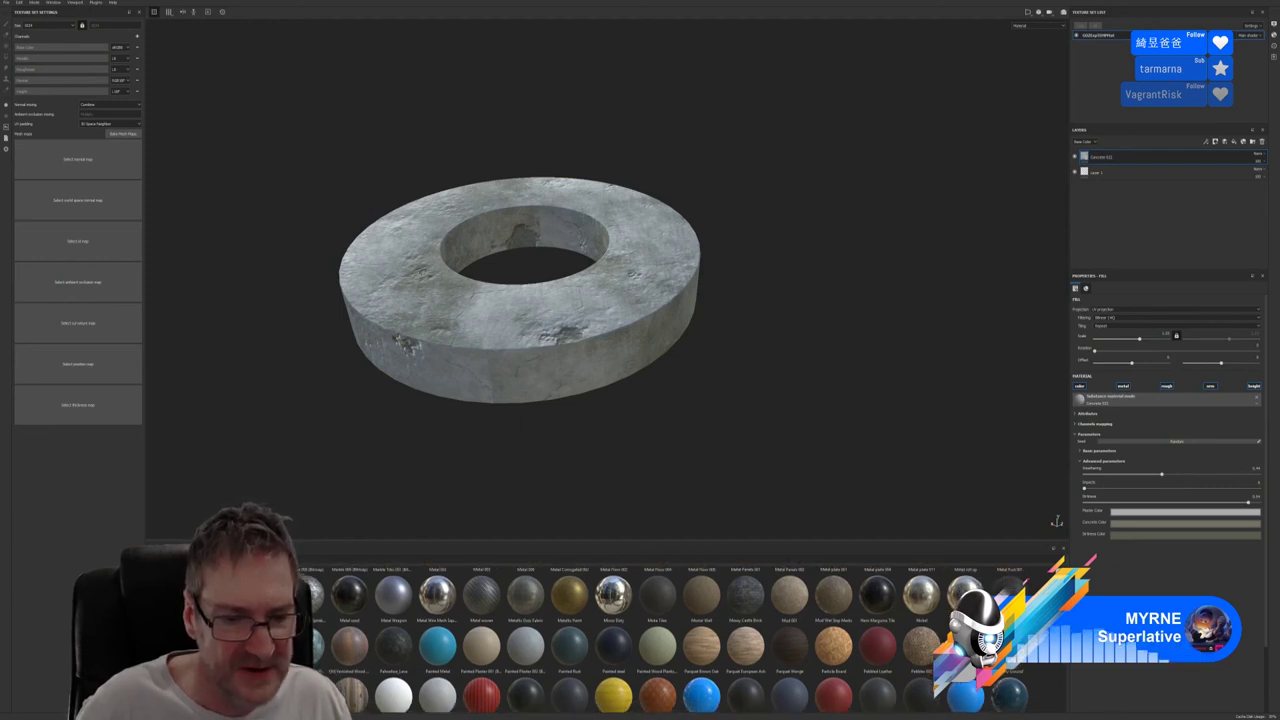
pyautogui.scroll(-1, 689, 639)
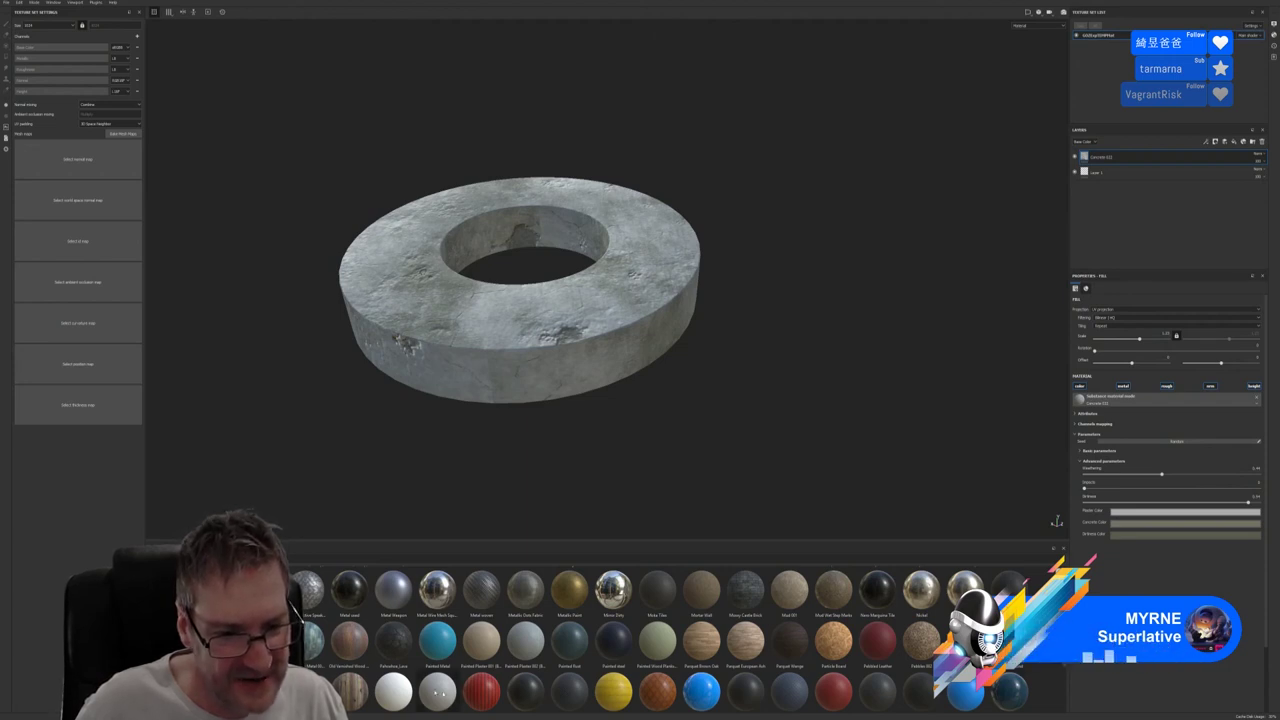
pyautogui.moveTo(432, 678)
pyautogui.moveTo(394, 656)
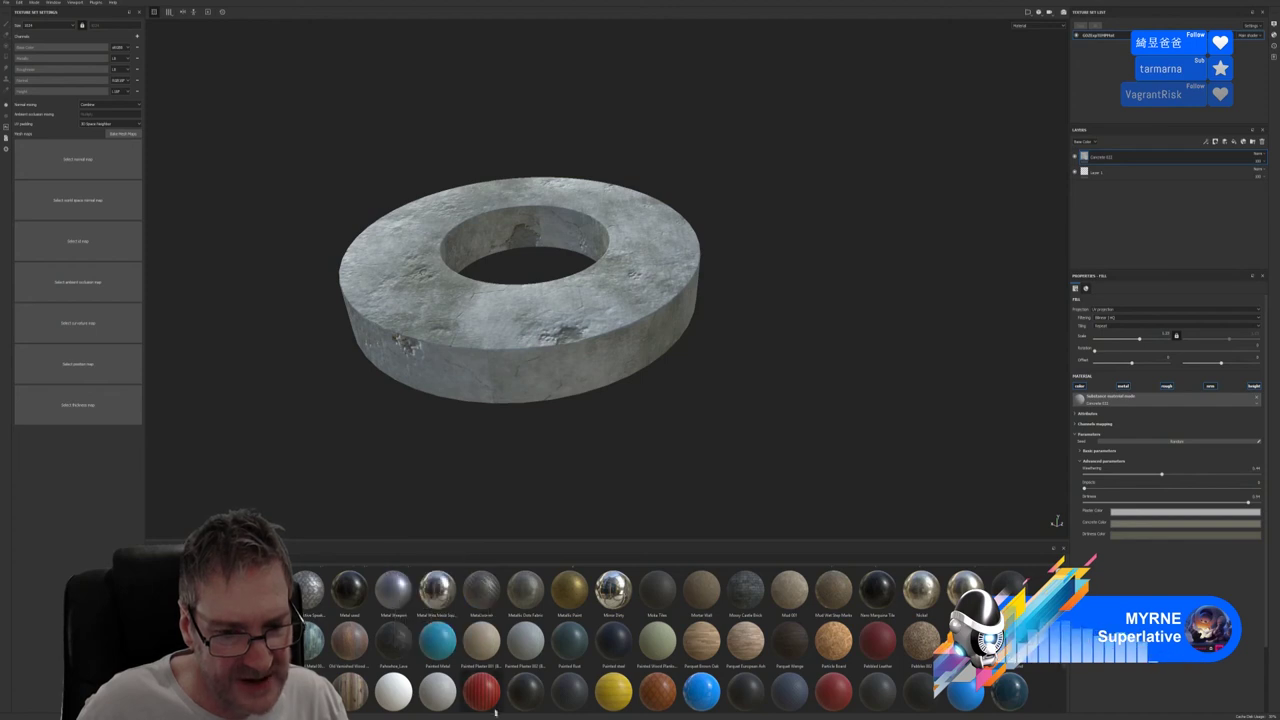
pyautogui.moveTo(480, 646)
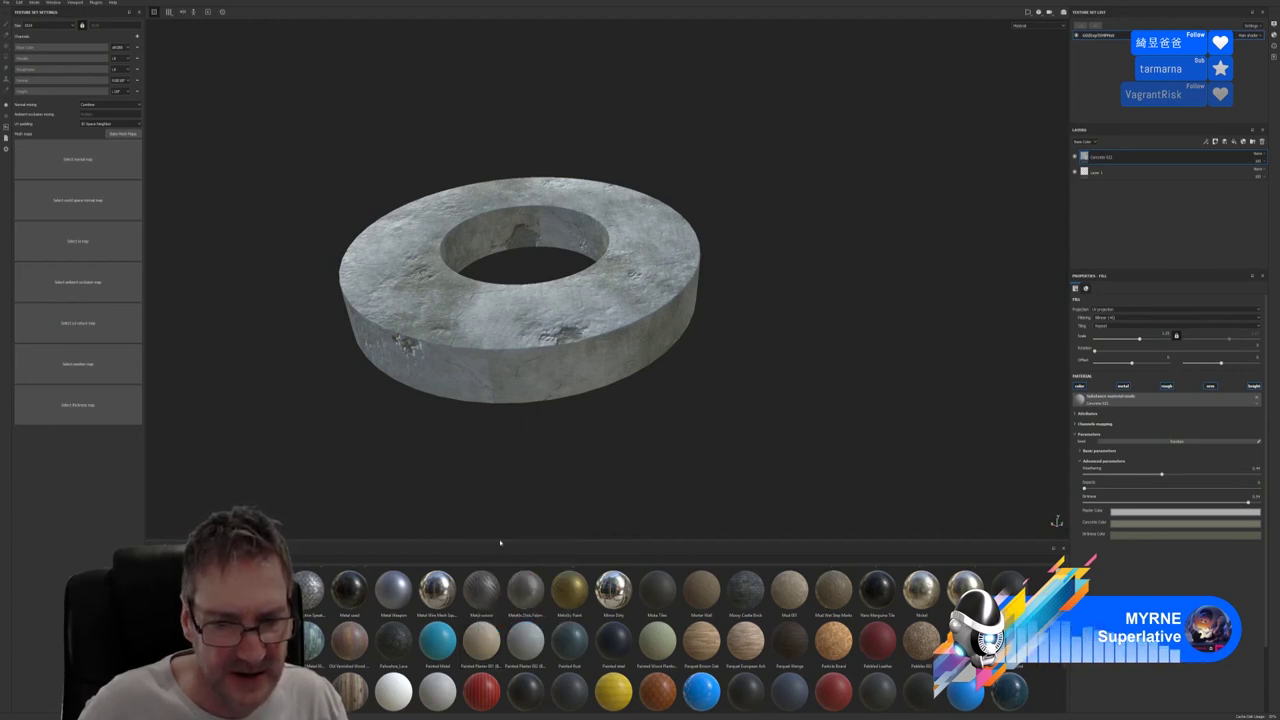
pyautogui.moveTo(531, 645)
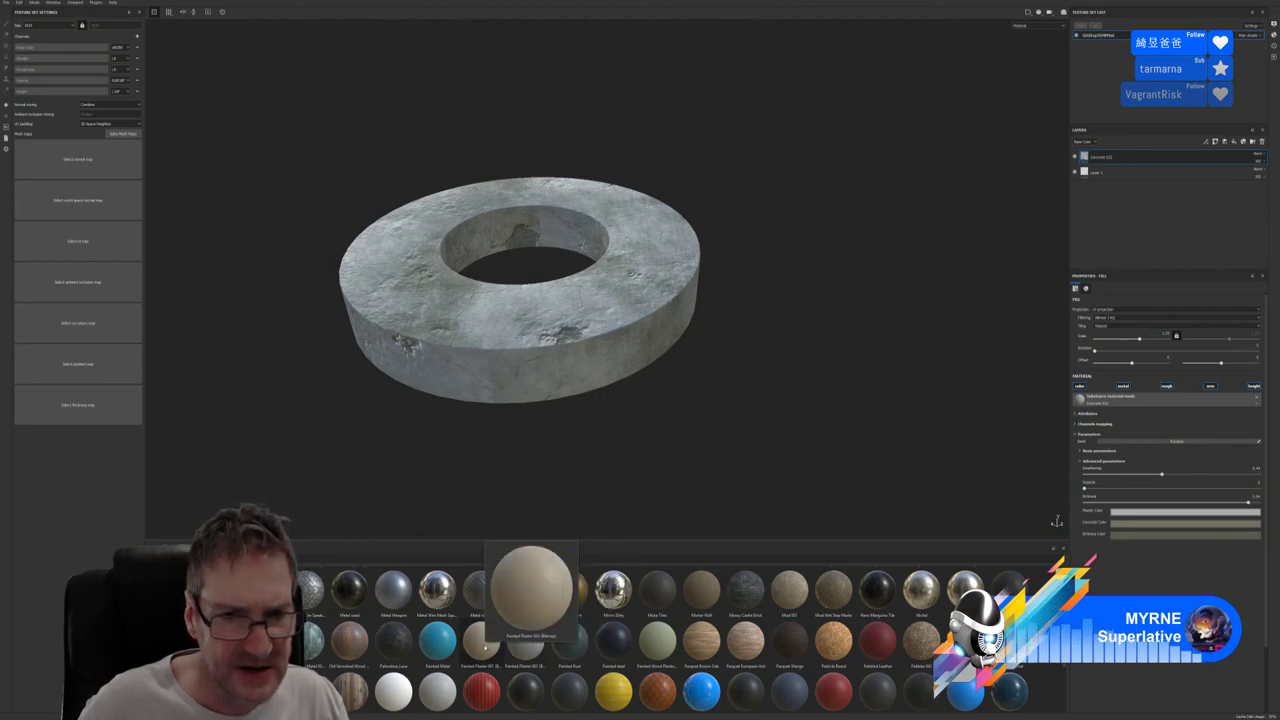
# Add Painted Plaster 001 as a fill layer on the ring and slightly raise its tiling scale
pyautogui.moveTo(485, 648)
pyautogui.mouseDown()
pyautogui.moveTo(984, 232)
pyautogui.moveTo(1113, 155)
pyautogui.mouseUp()
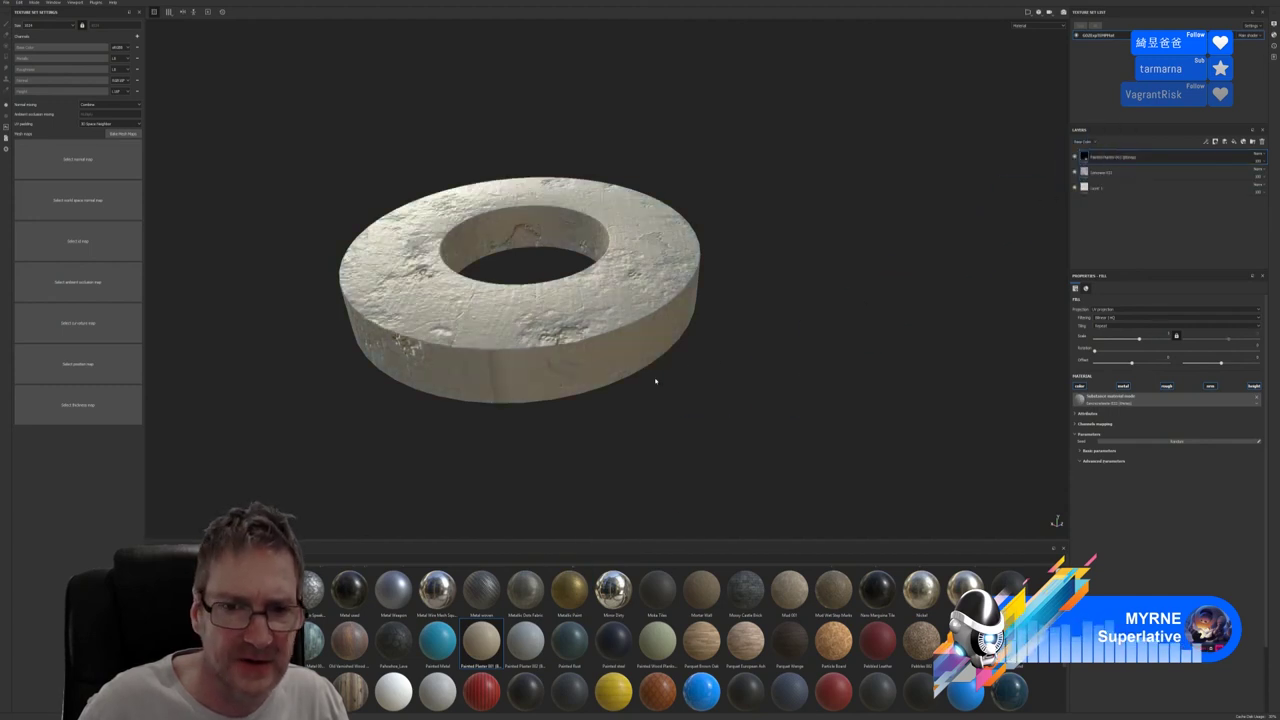
pyautogui.keyDown('alt'); pyautogui.moveTo(528, 445); pyautogui.dragTo(651, 316); pyautogui.keyUp('alt')
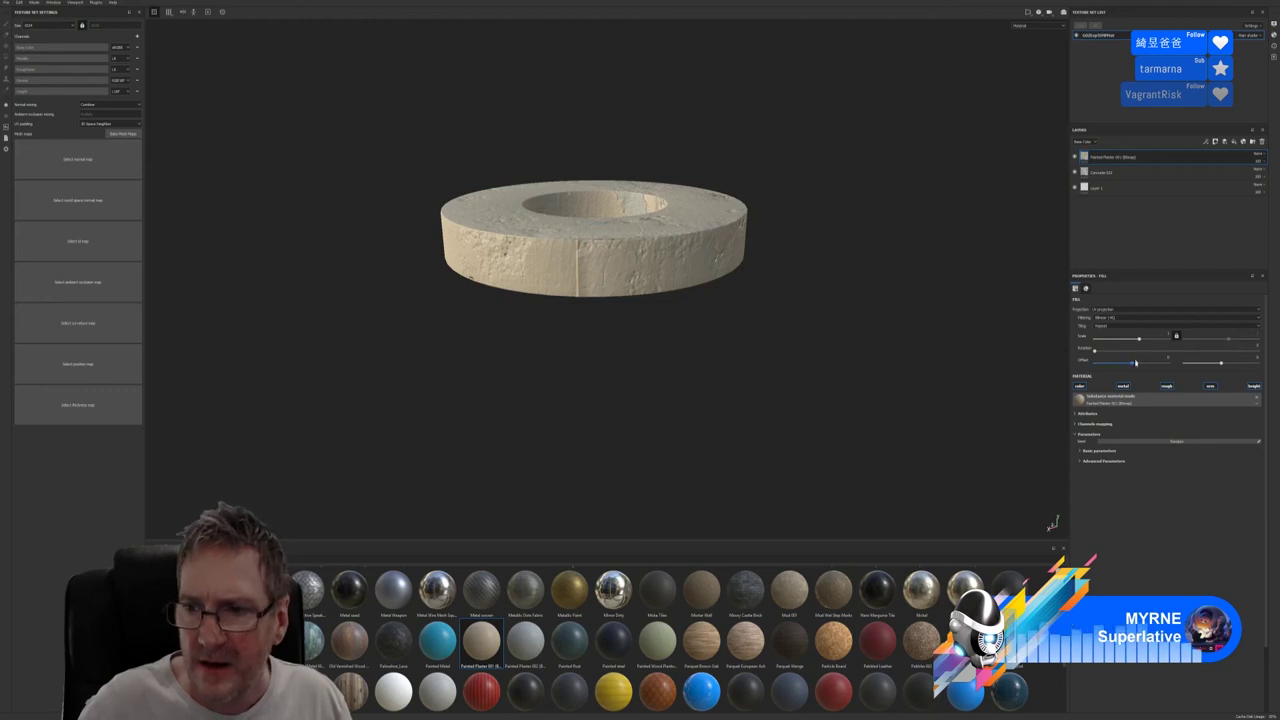
pyautogui.click(1081, 461)
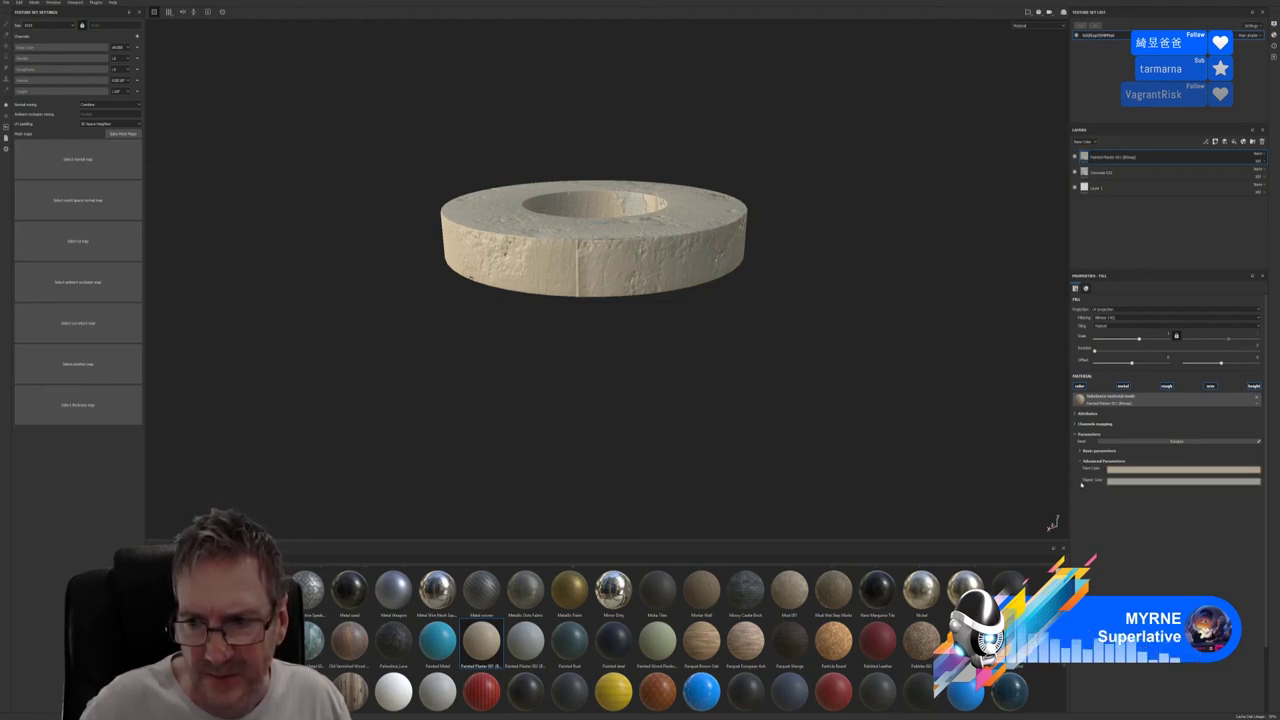
pyautogui.click(1081, 451)
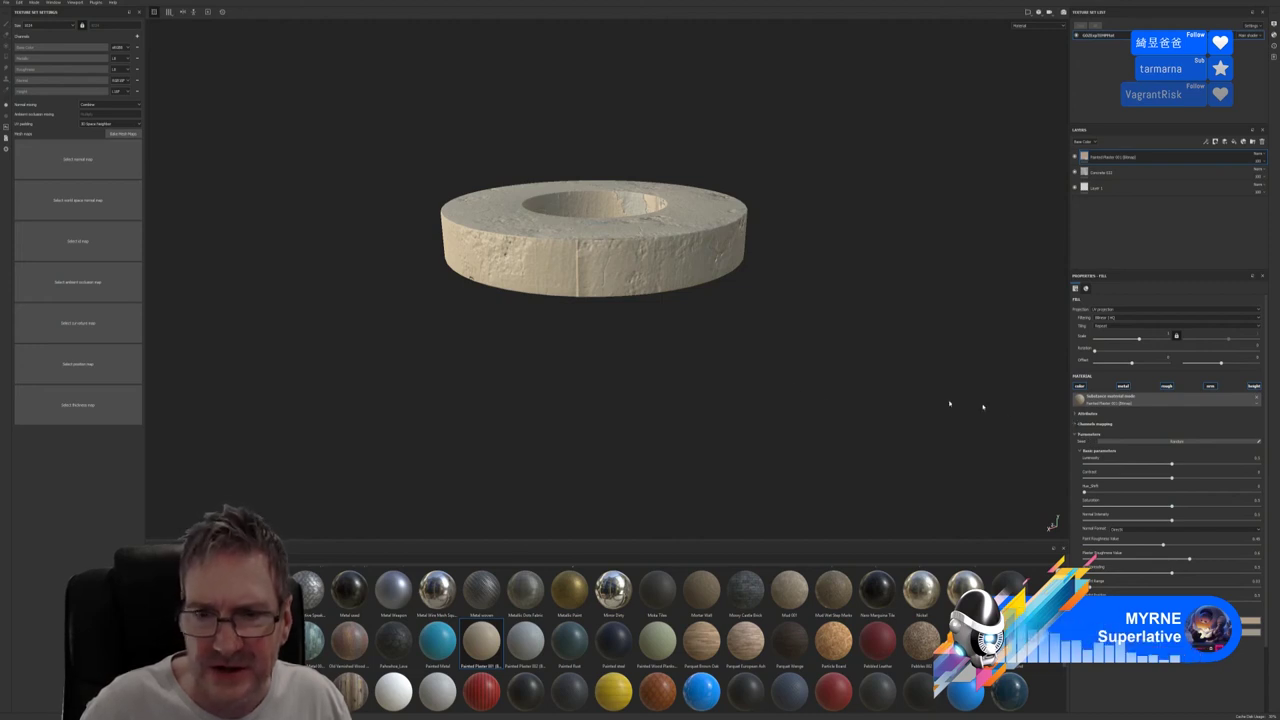
pyautogui.moveTo(1138, 339); pyautogui.dragTo(1151, 340)
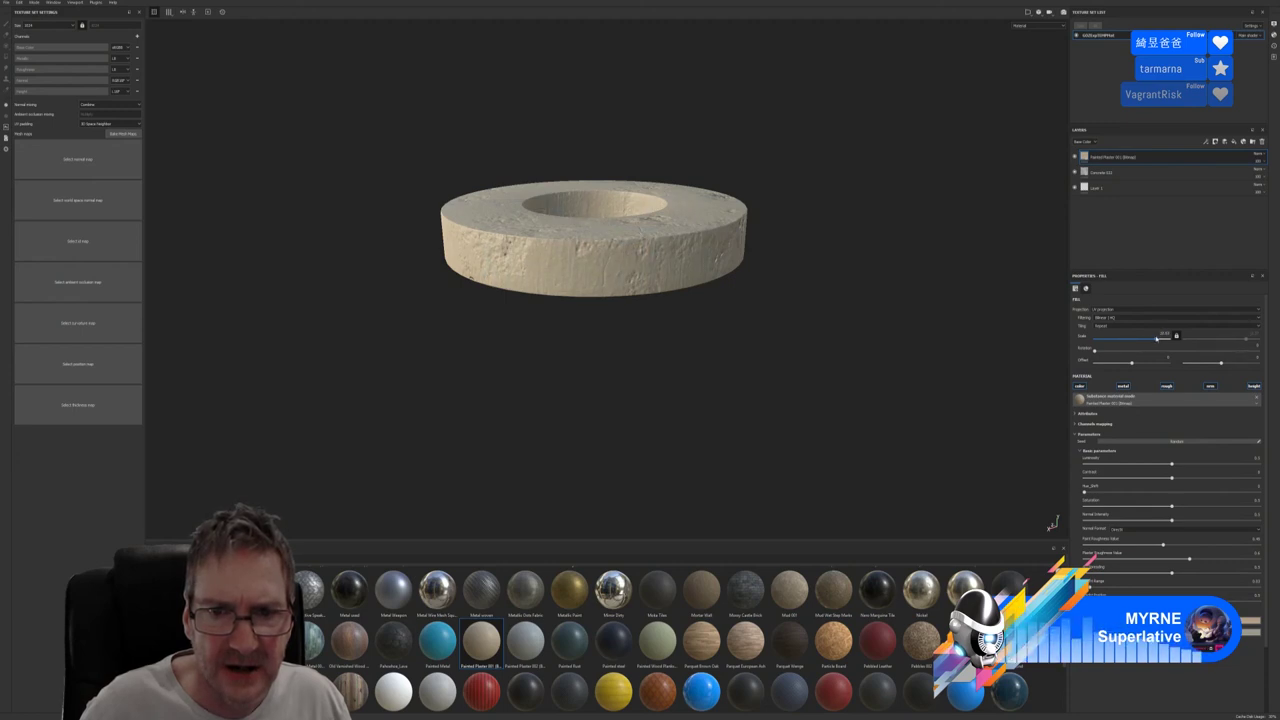
pyautogui.moveTo(1158, 339); pyautogui.dragTo(1154, 339)
pyautogui.keyDown('alt'); pyautogui.moveTo(680, 330); pyautogui.dragTo(688, 388); pyautogui.keyUp('alt')
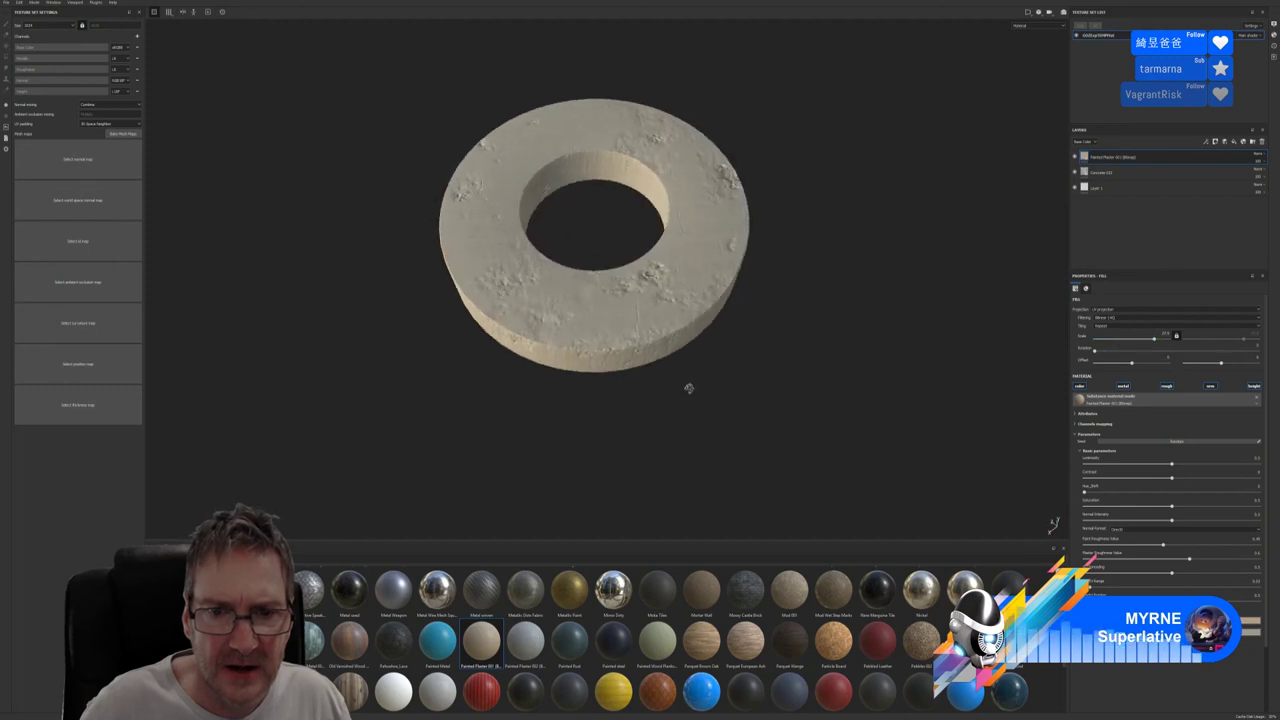
# Delete the Painted Plaster 001 layer so only Concrete 022 remains
pyautogui.scroll(5, 706, 268)
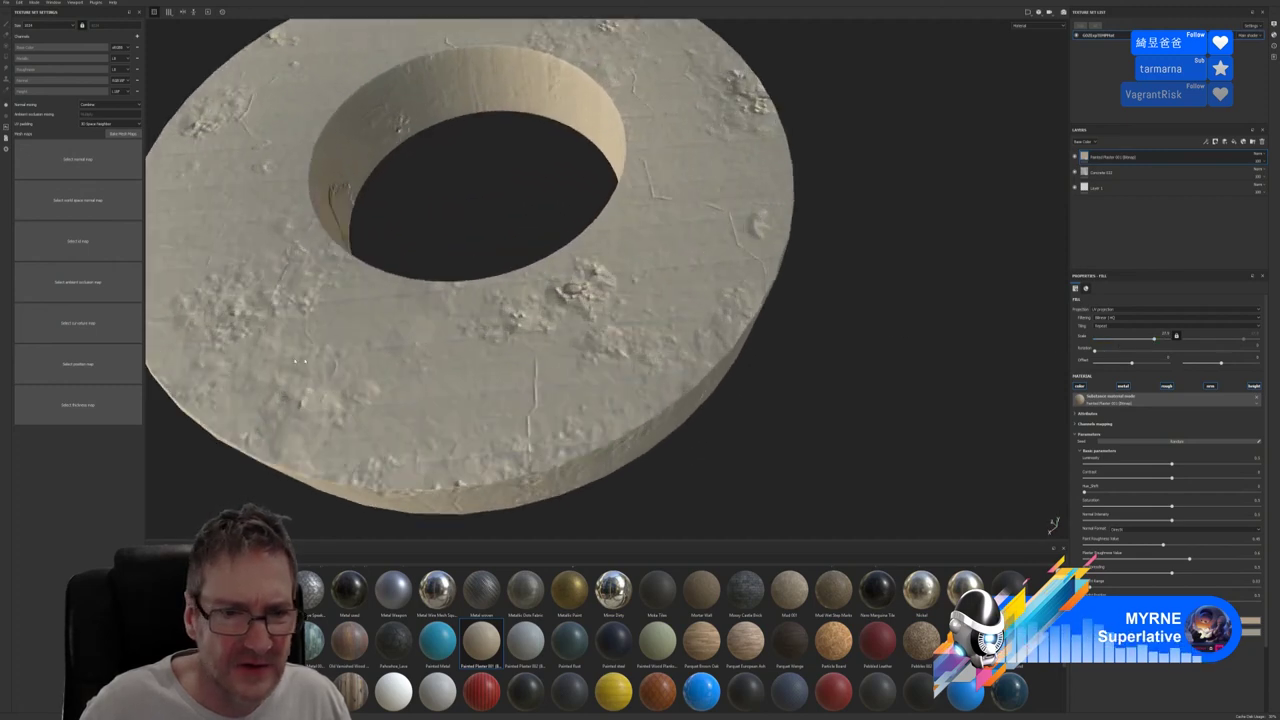
pyautogui.scroll(-5, 313, 404)
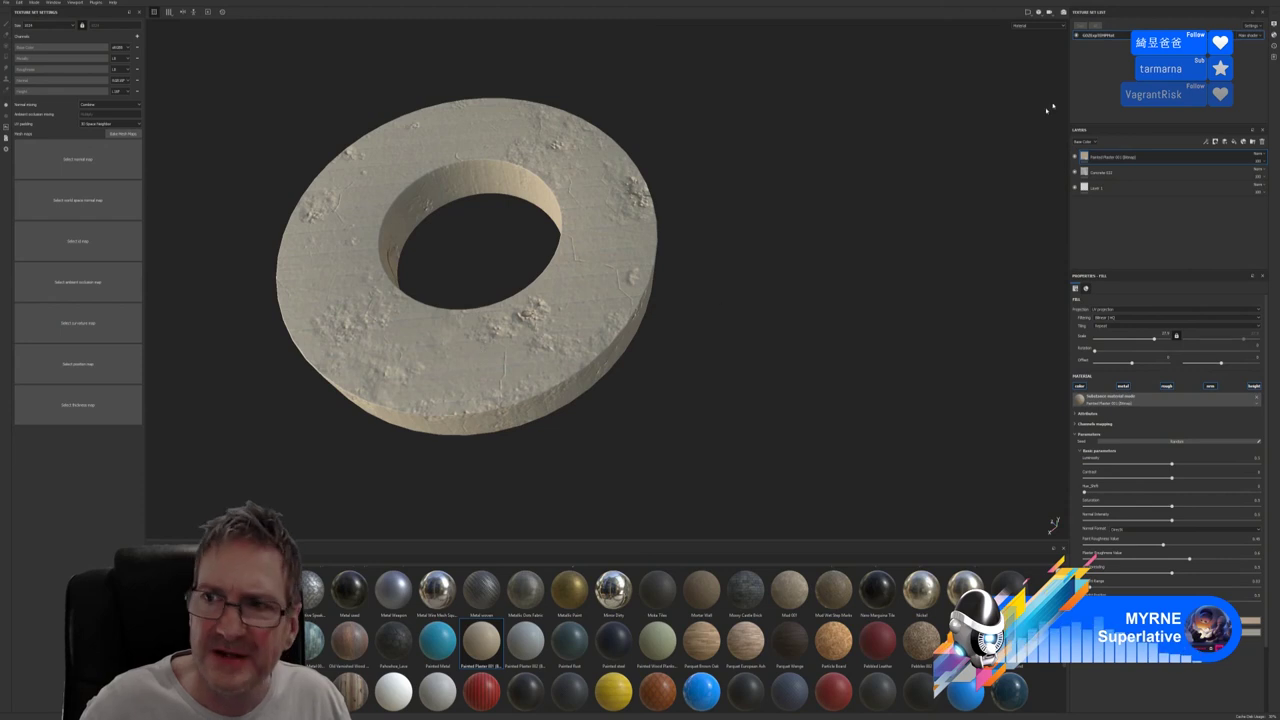
pyautogui.press('Delete')
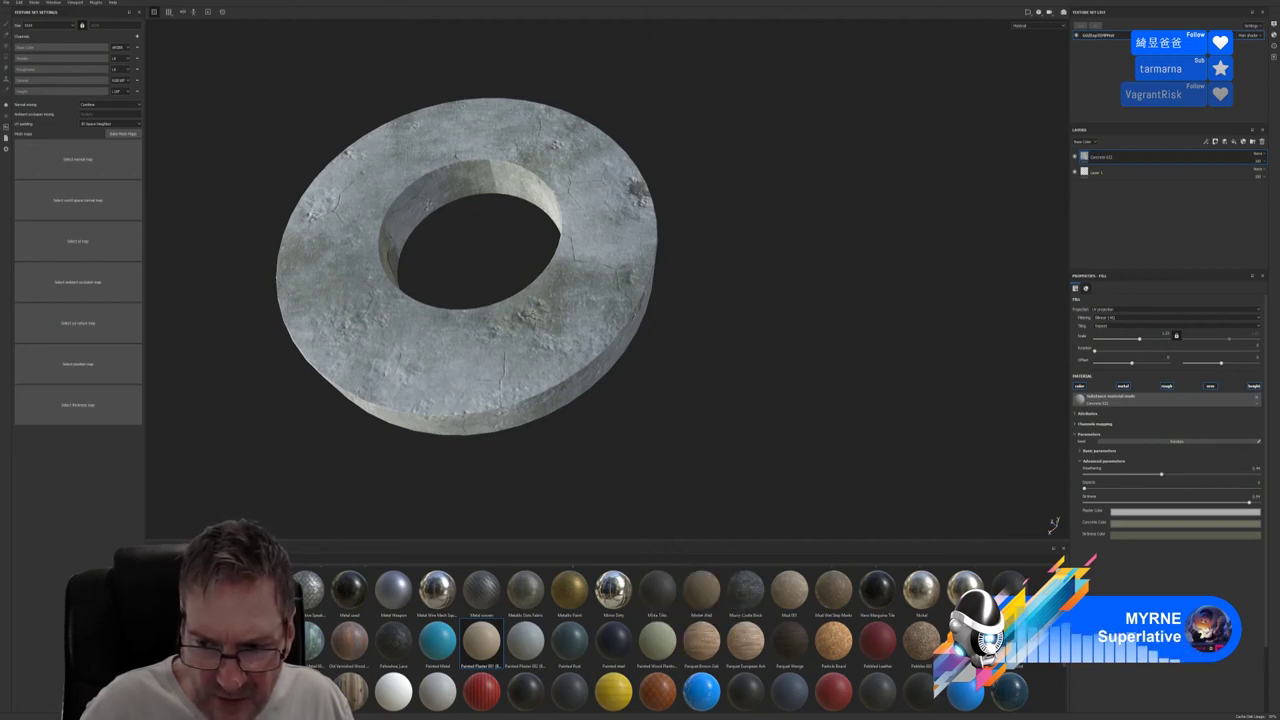
pyautogui.scroll(-2, 690, 640)
pyautogui.scroll(-1, 690, 640)
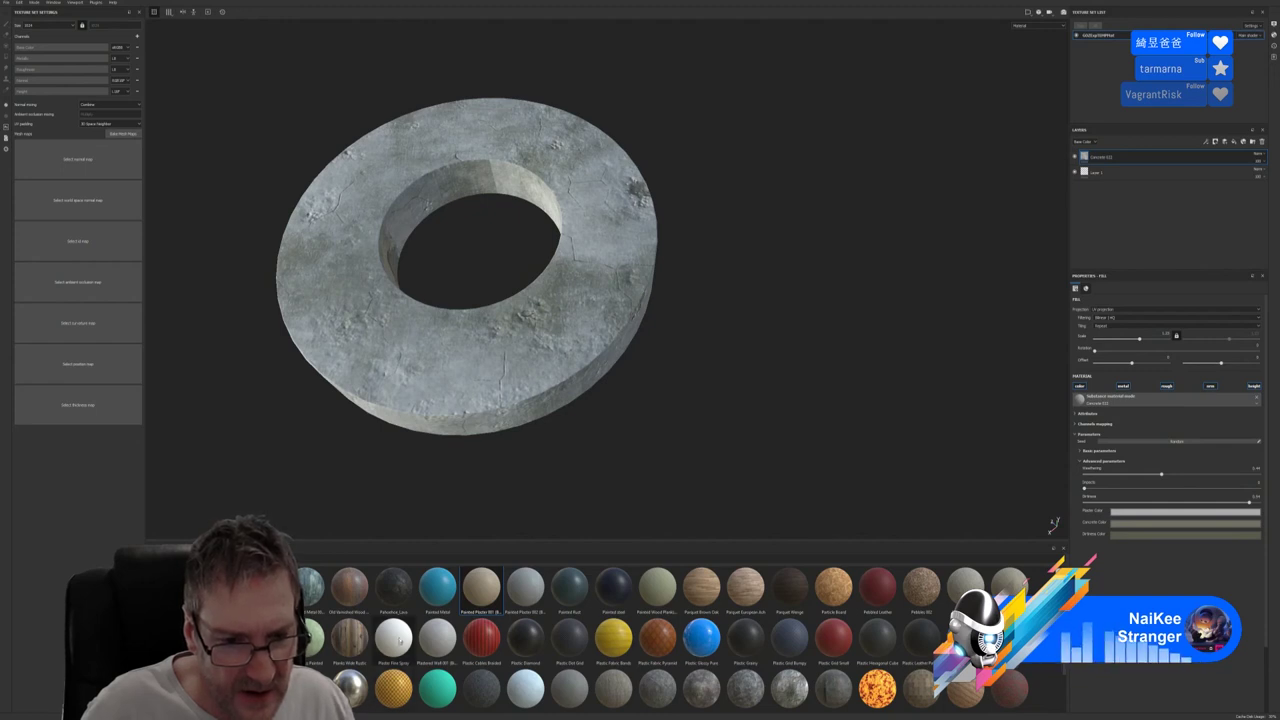
pyautogui.moveTo(397, 641)
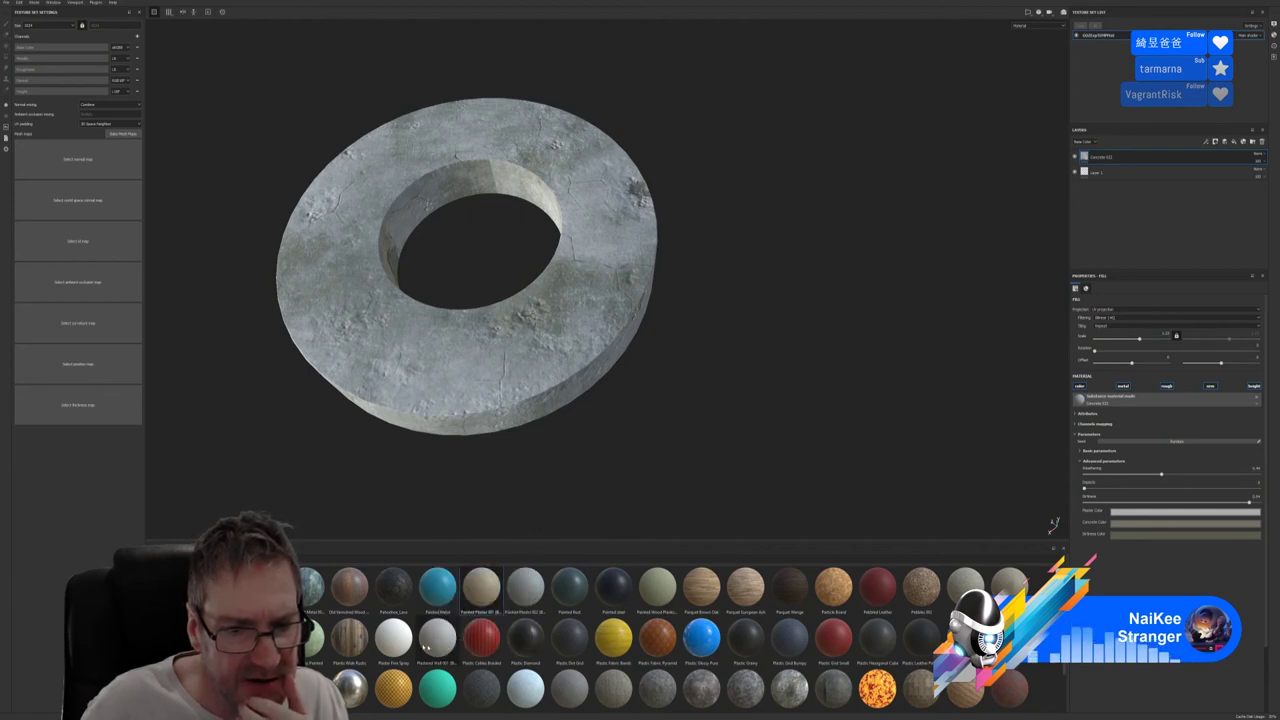
pyautogui.moveTo(425, 644)
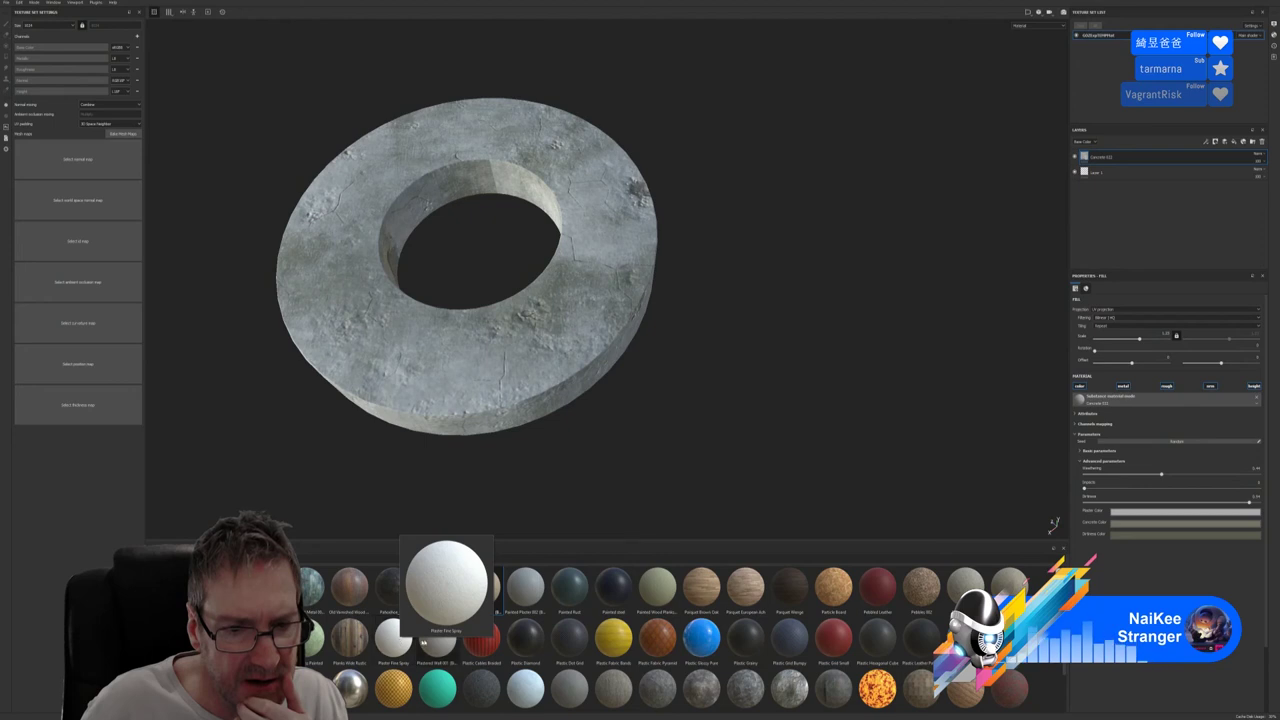
pyautogui.moveTo(434, 643); pyautogui.dragTo(1121, 153)
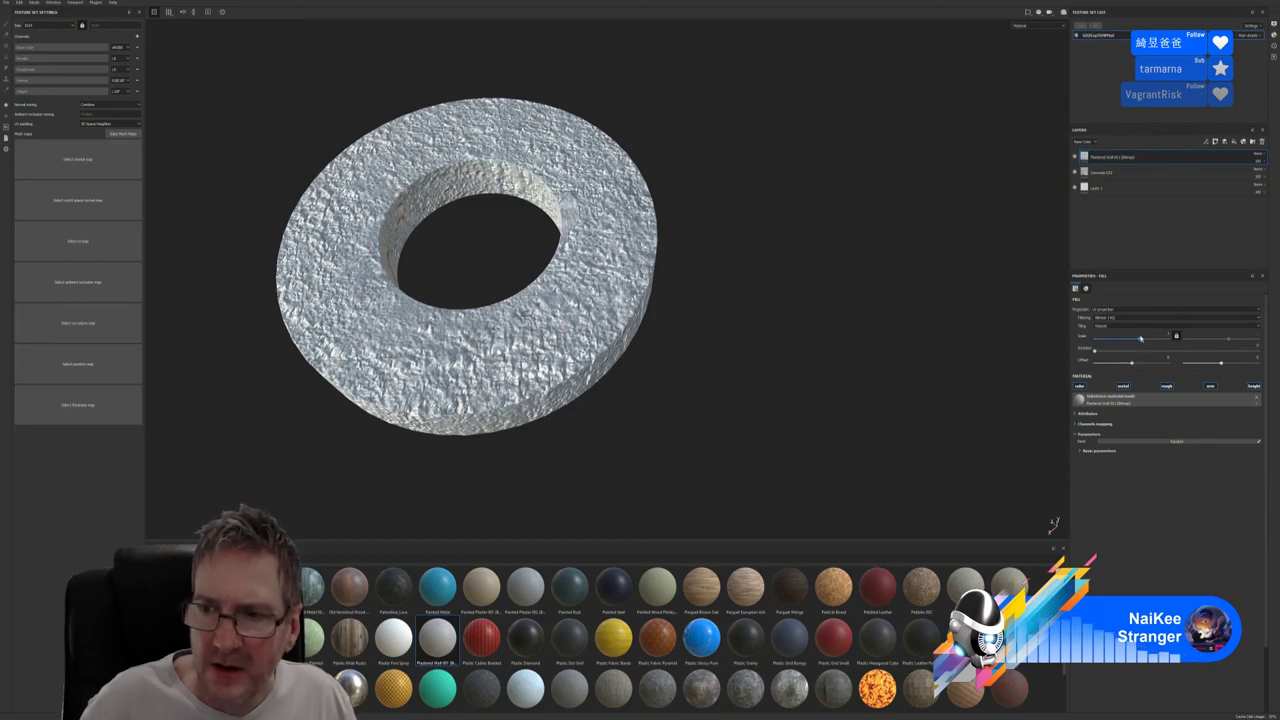
pyautogui.moveTo(1138, 338); pyautogui.dragTo(1156, 339)
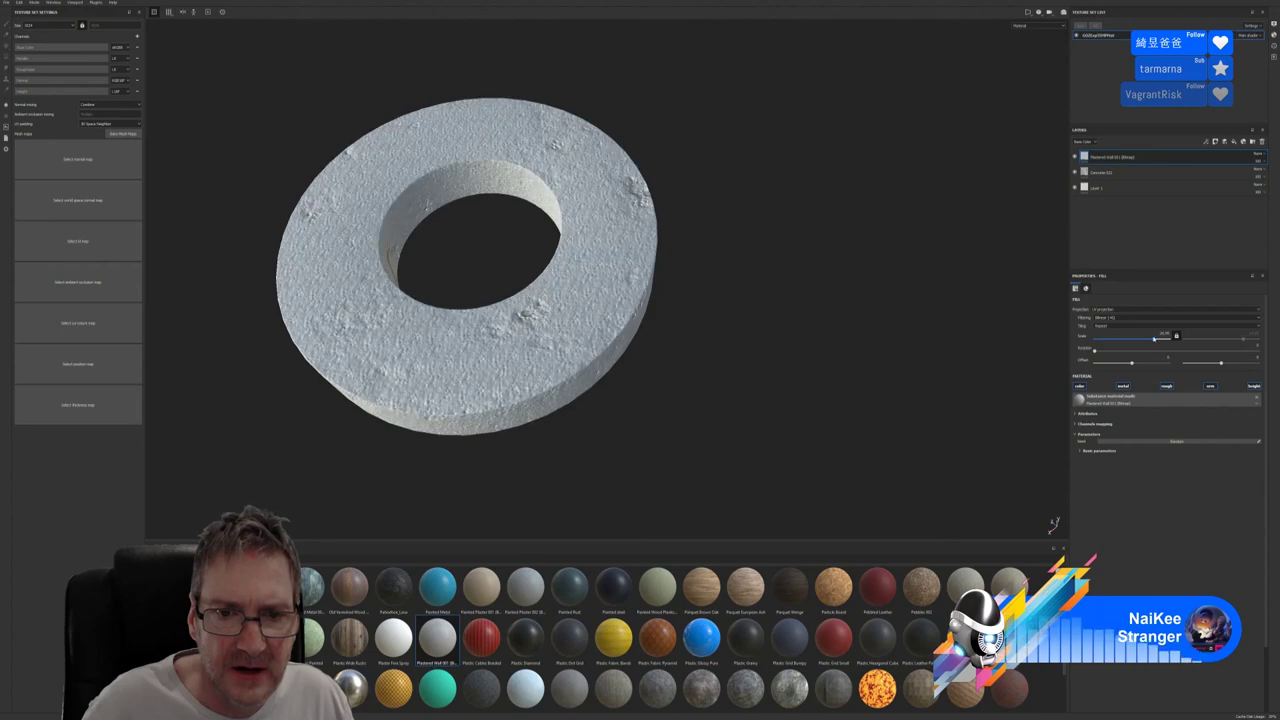
pyautogui.click(1254, 387)
pyautogui.click(1166, 386)
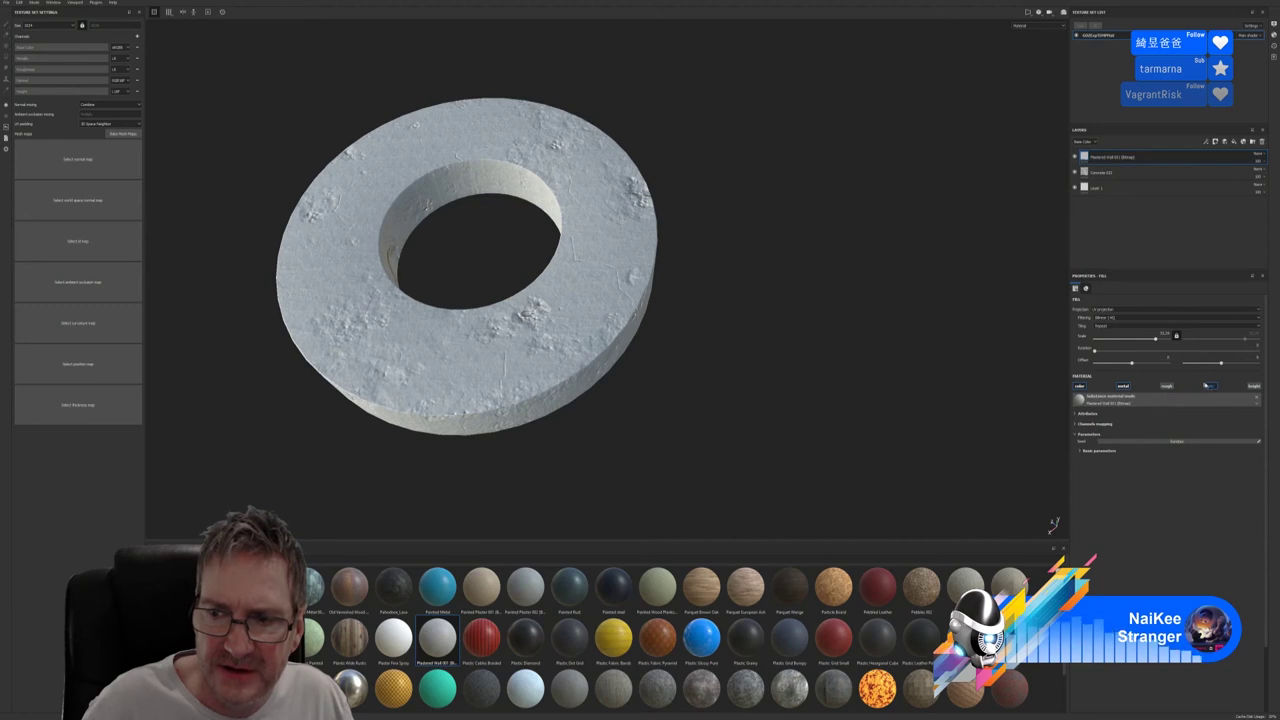
pyautogui.click(1210, 386)
pyautogui.keyDown('alt'); pyautogui.moveTo(643, 417); pyautogui.dragTo(623, 414); pyautogui.keyUp('alt')
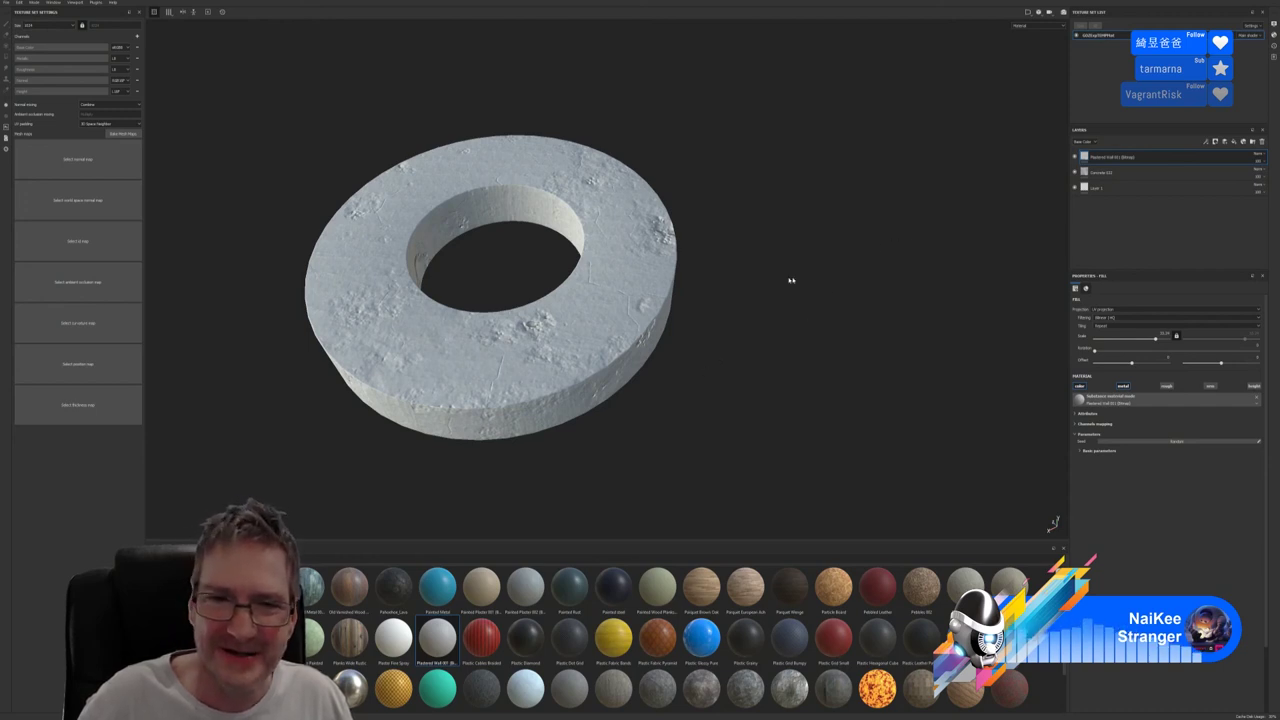
# Lower the plaster wall's Luminosity, adjust Contrast and Hue_shift, change Saturation, and nudge a lower slider up
pyautogui.click(1082, 451)
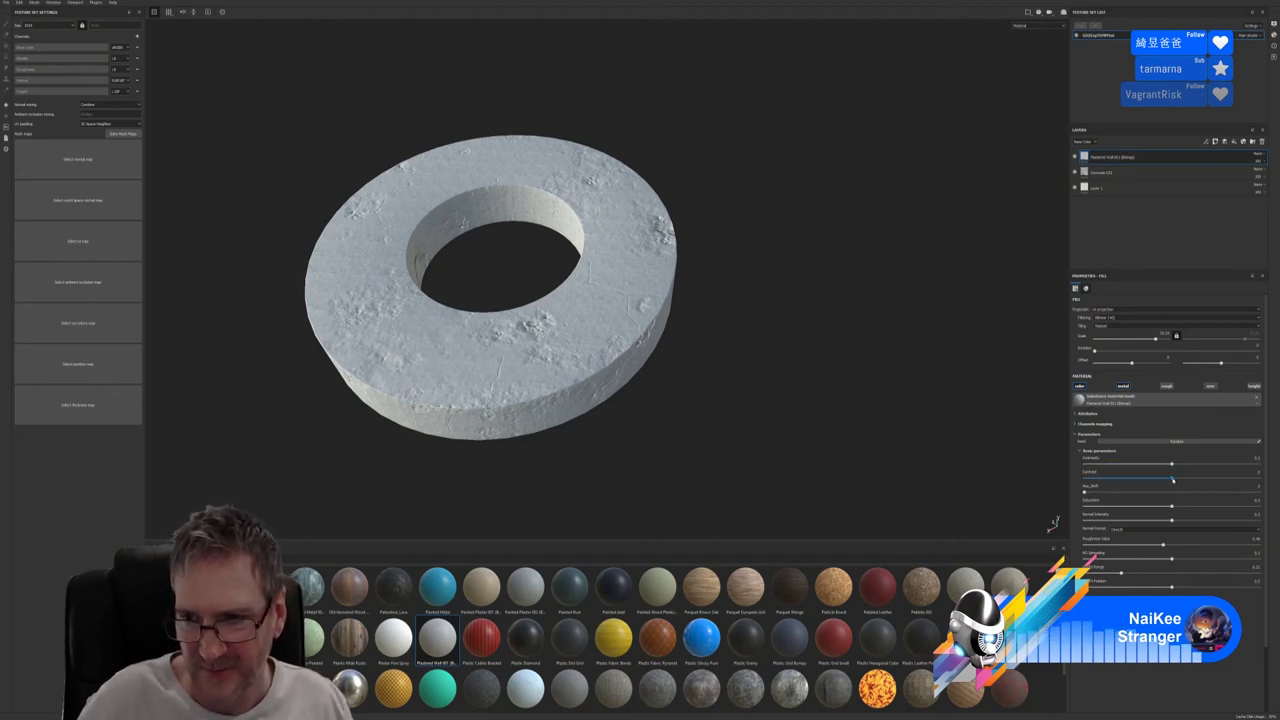
pyautogui.moveTo(1171, 464)
pyautogui.mouseDown()
pyautogui.moveTo(1122, 468)
pyautogui.moveTo(1190, 467)
pyautogui.moveTo(1163, 474)
pyautogui.mouseUp()
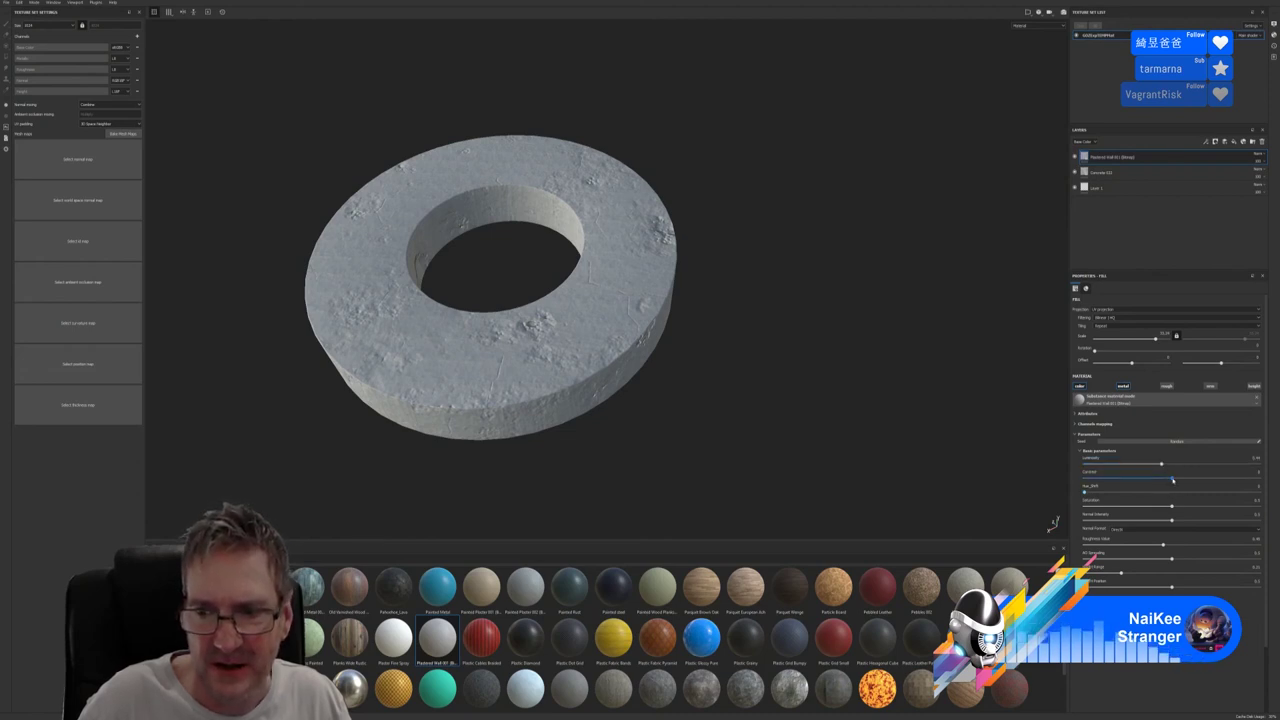
pyautogui.moveTo(1173, 481)
pyautogui.mouseDown()
pyautogui.moveTo(1134, 480)
pyautogui.moveTo(1204, 478)
pyautogui.moveTo(1177, 478)
pyautogui.mouseUp()
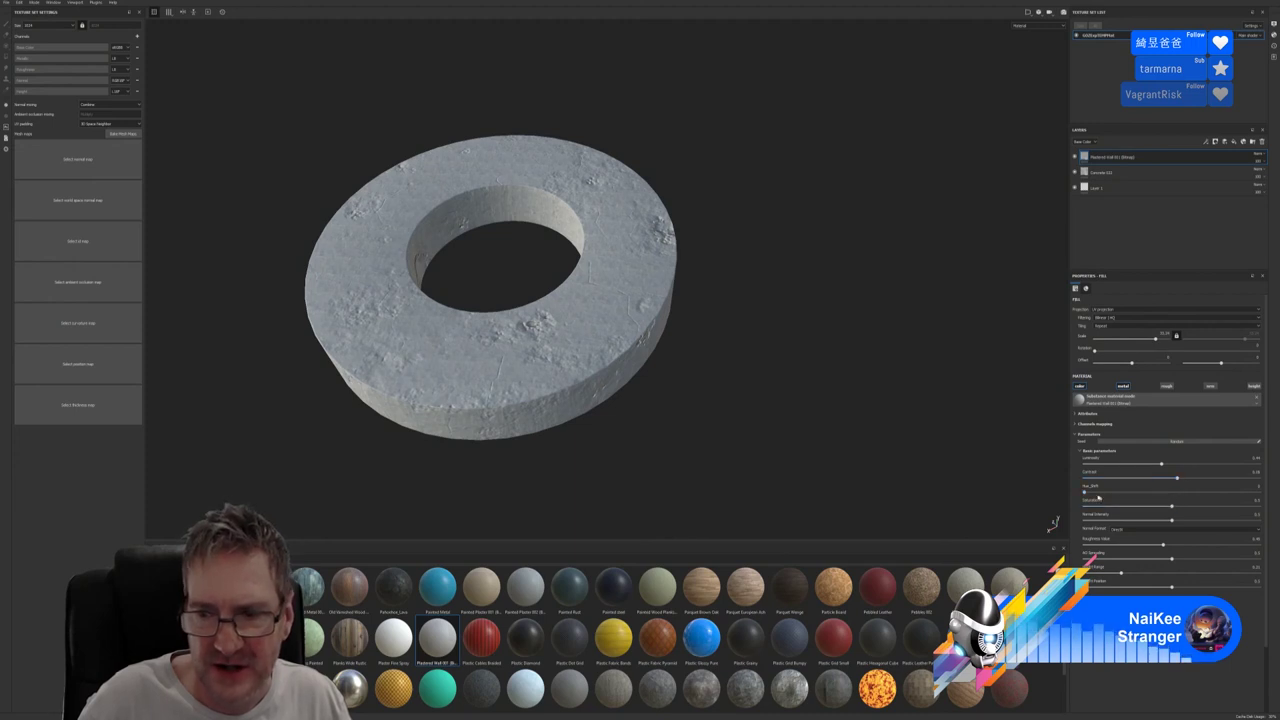
pyautogui.moveTo(1098, 494)
pyautogui.mouseDown()
pyautogui.moveTo(1242, 506)
pyautogui.moveTo(1084, 494)
pyautogui.mouseUp()
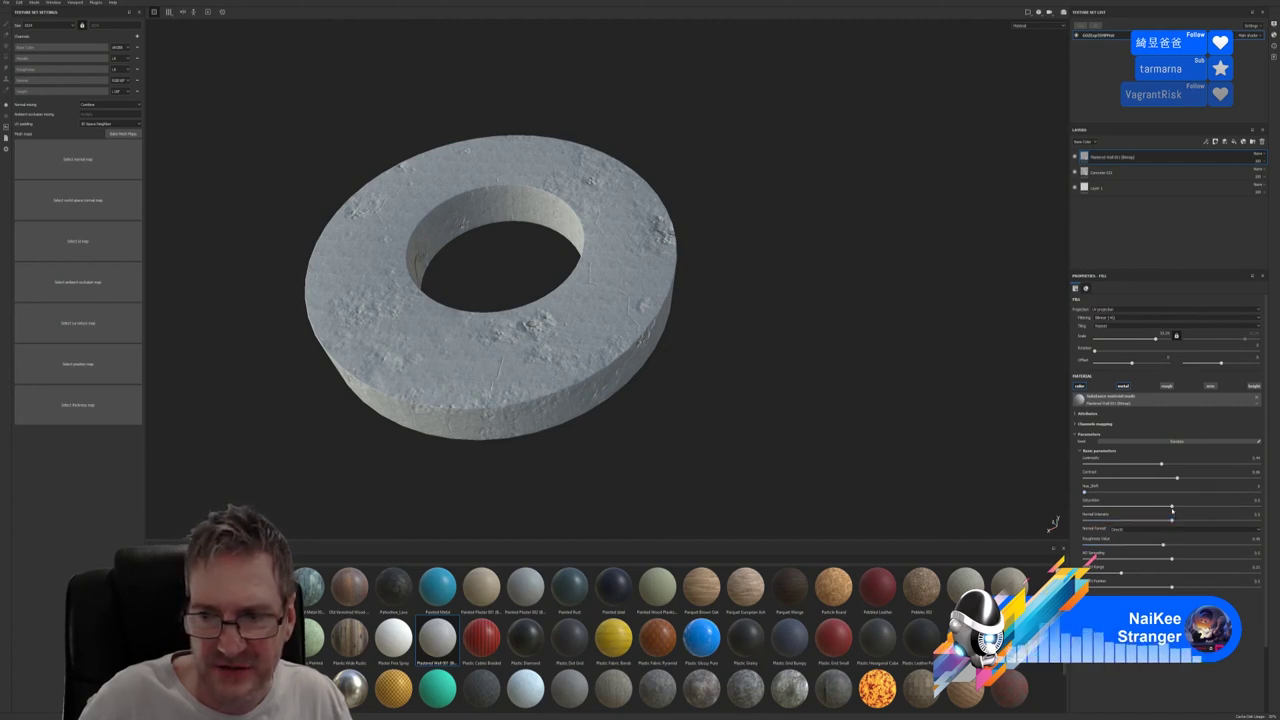
pyautogui.moveTo(1172, 510); pyautogui.dragTo(1119, 507)
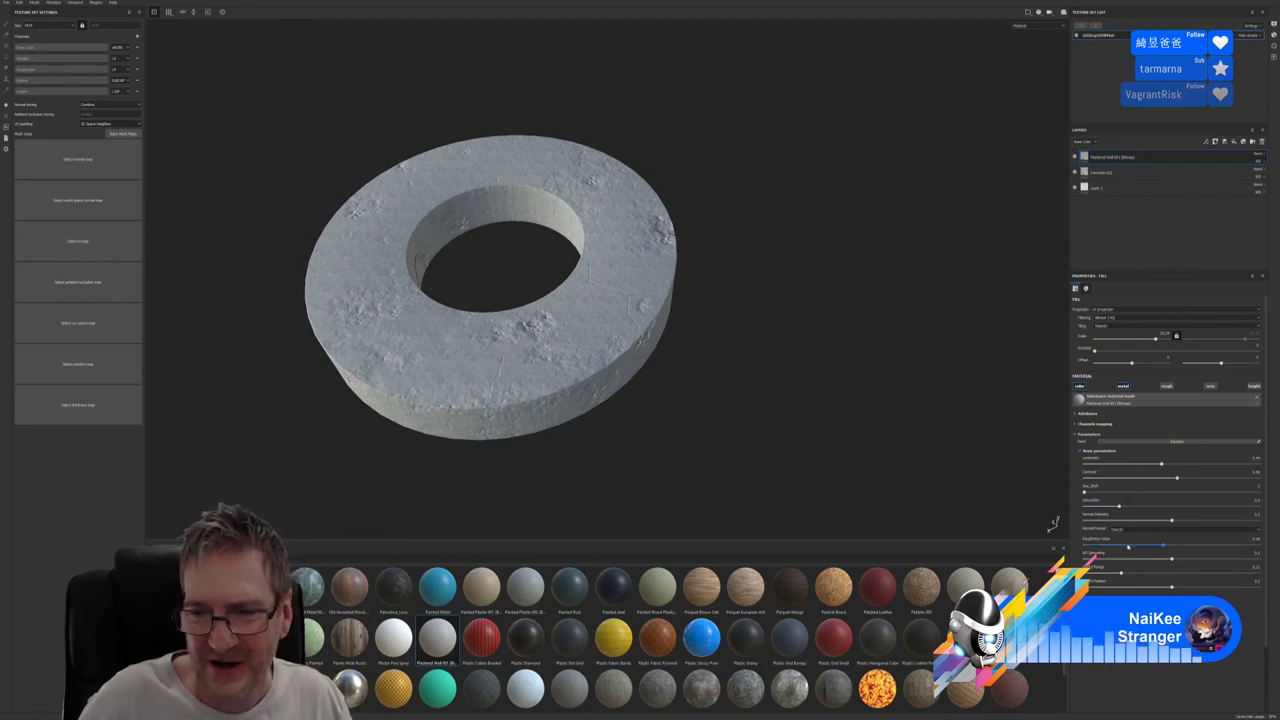
pyautogui.moveTo(1171, 559); pyautogui.dragTo(1203, 559)
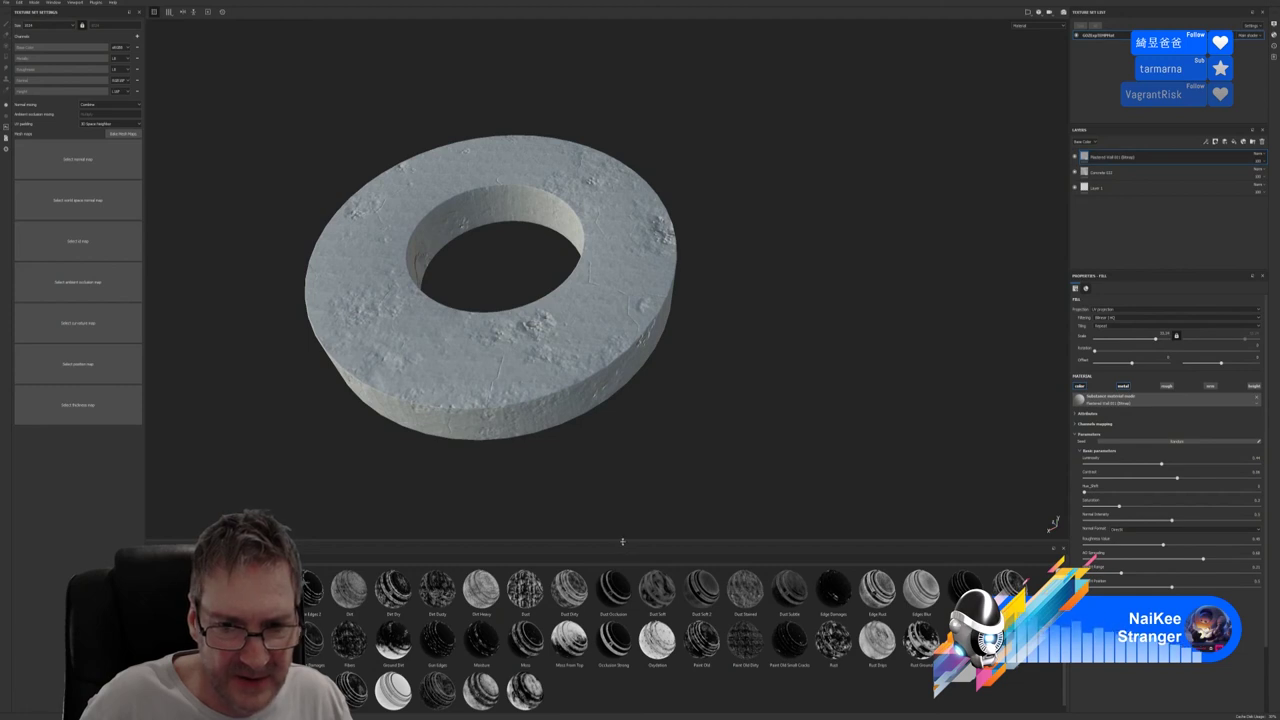
# Make the resource shelf panel taller
pyautogui.moveTo(622, 541); pyautogui.dragTo(628, 533)
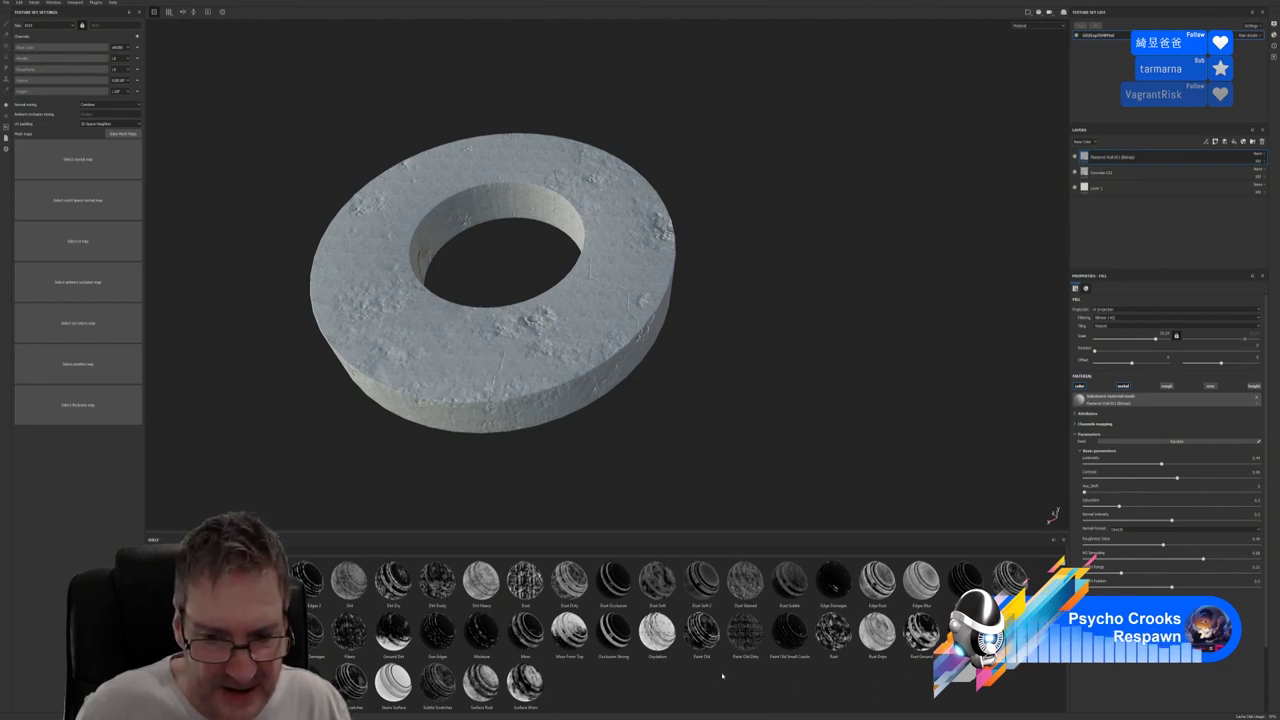
# Mask the plastered-wall layer with the Paint Old generator and tune its Global Balance and Global Blur
pyautogui.moveTo(701, 628)
pyautogui.mouseDown()
pyautogui.moveTo(755, 548)
pyautogui.moveTo(960, 357)
pyautogui.moveTo(1110, 157)
pyautogui.mouseUp()
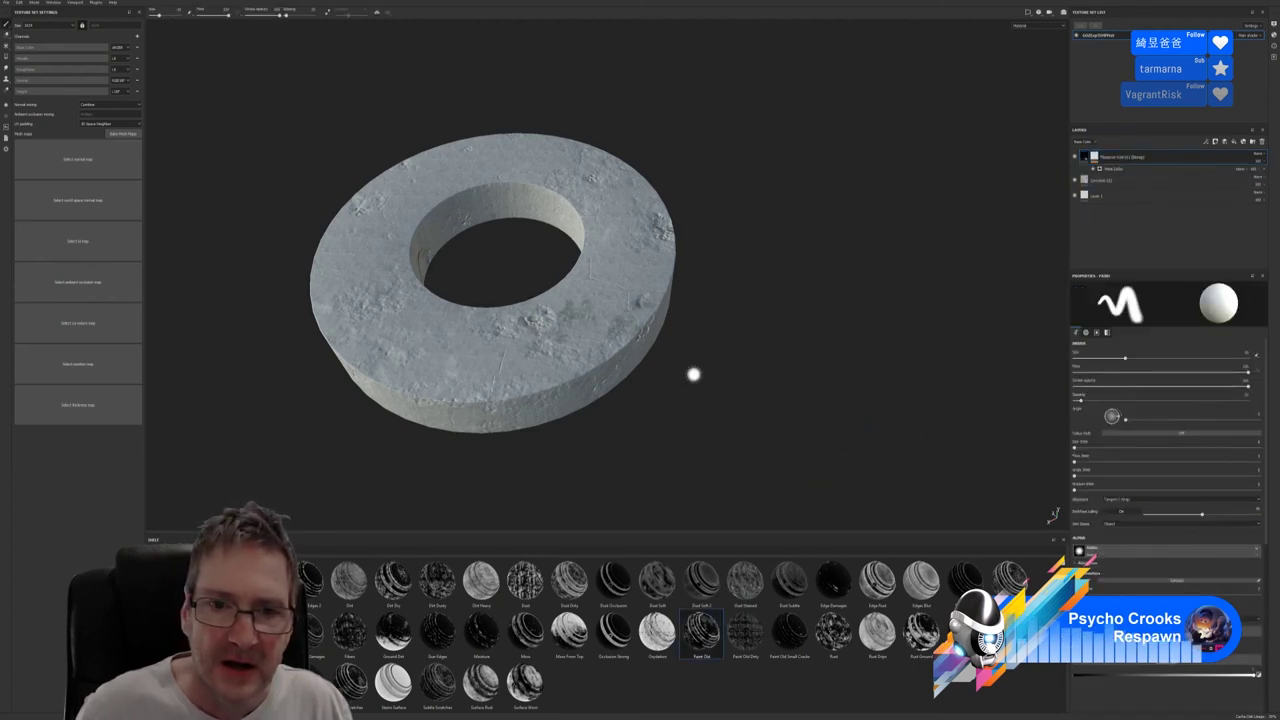
pyautogui.click(1121, 171)
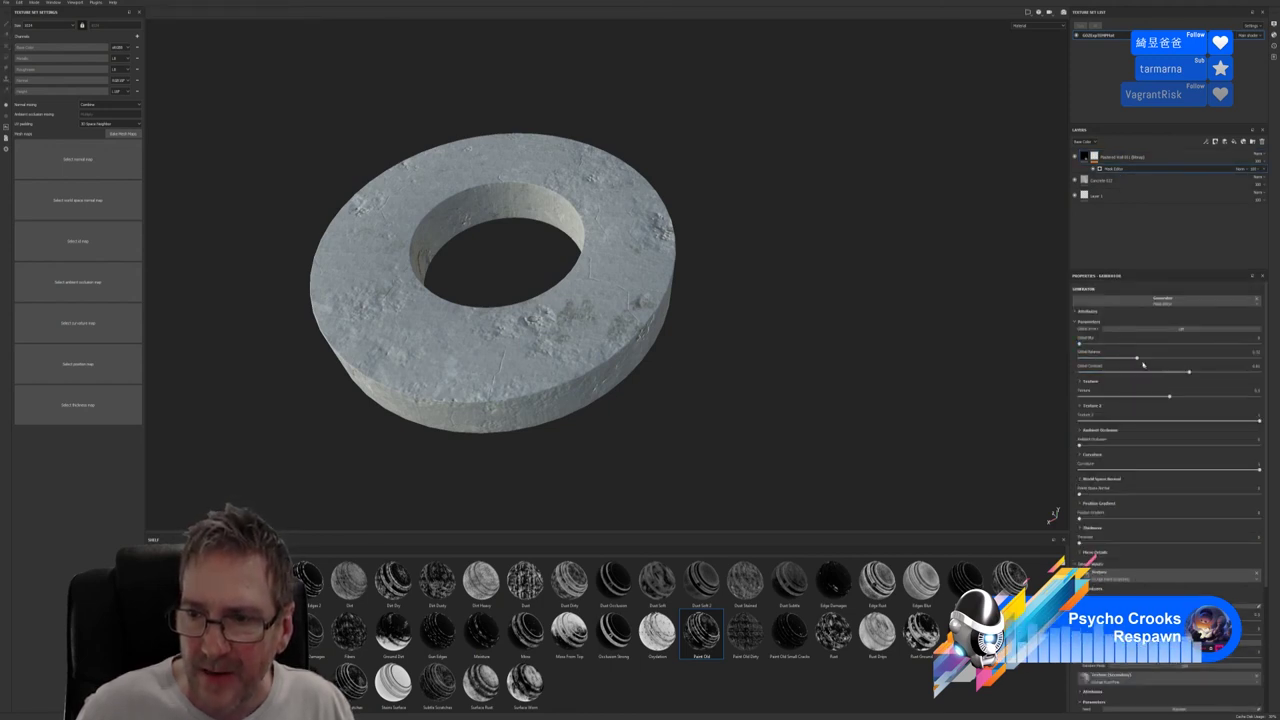
pyautogui.moveTo(1137, 359); pyautogui.dragTo(1089, 359)
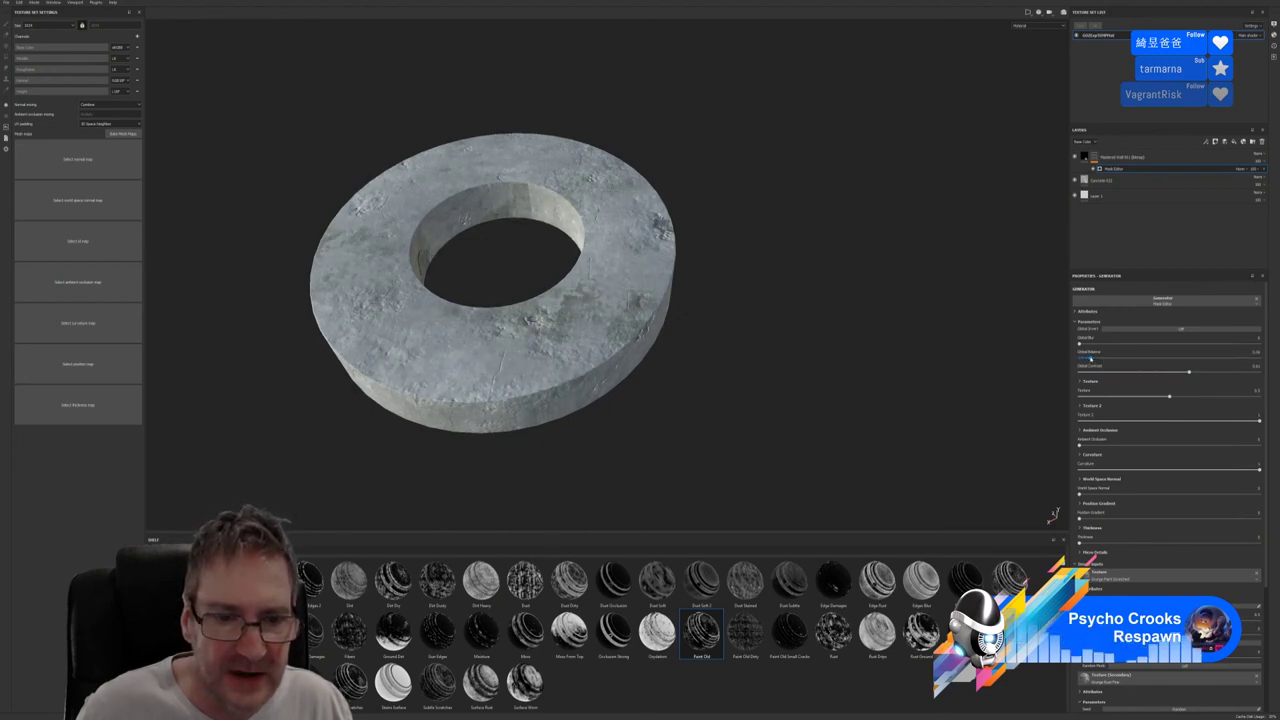
pyautogui.keyDown('alt'); pyautogui.moveTo(629, 374); pyautogui.dragTo(597, 357); pyautogui.keyUp('alt')
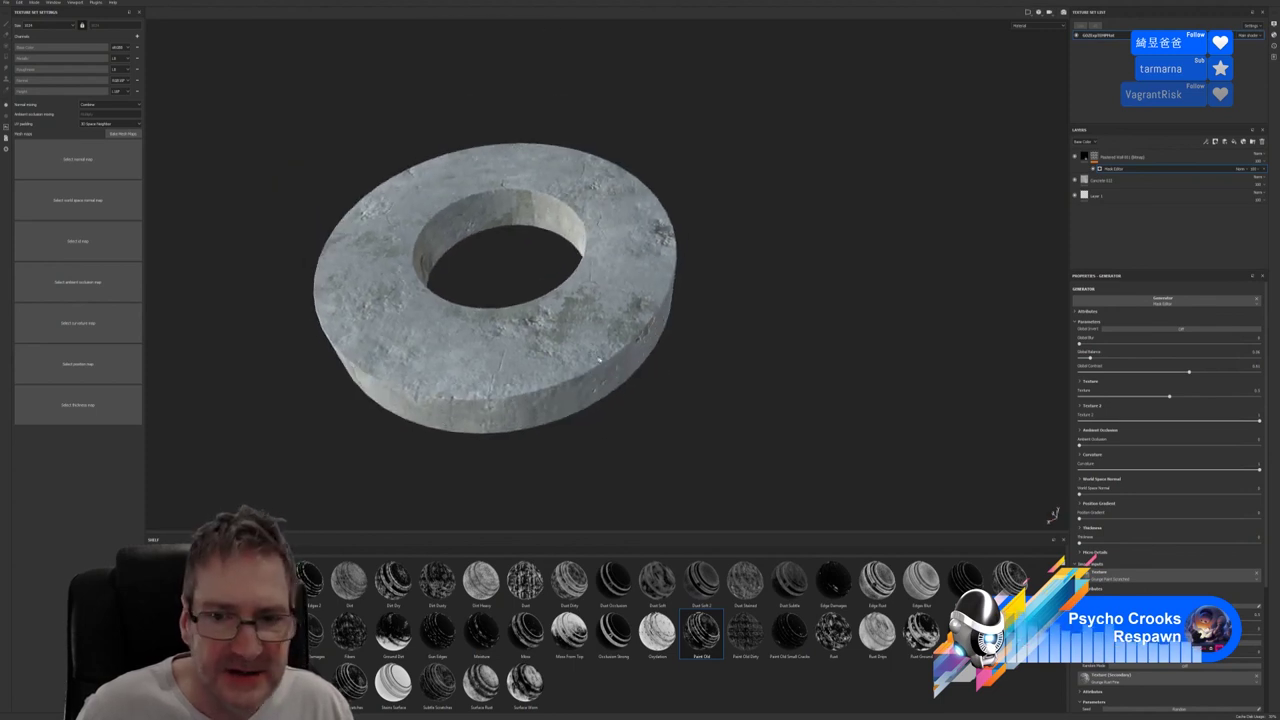
pyautogui.click(1079, 358)
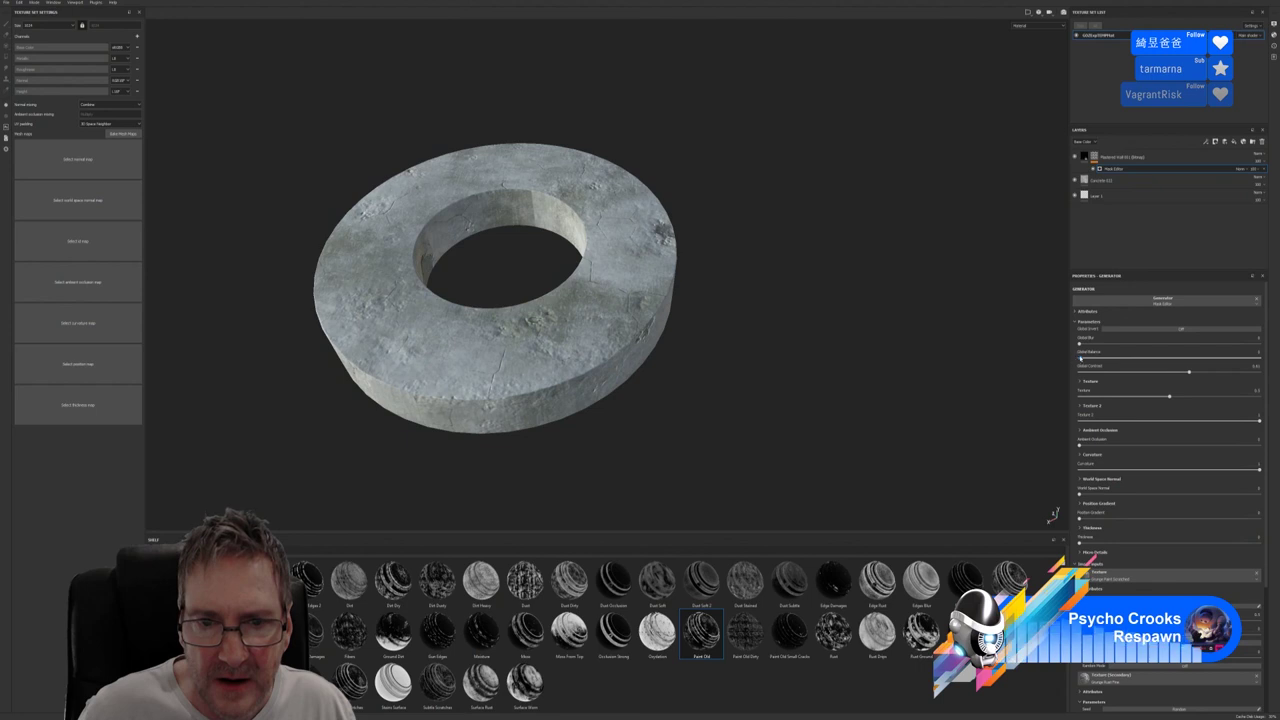
pyautogui.moveTo(1079, 358); pyautogui.dragTo(1095, 356)
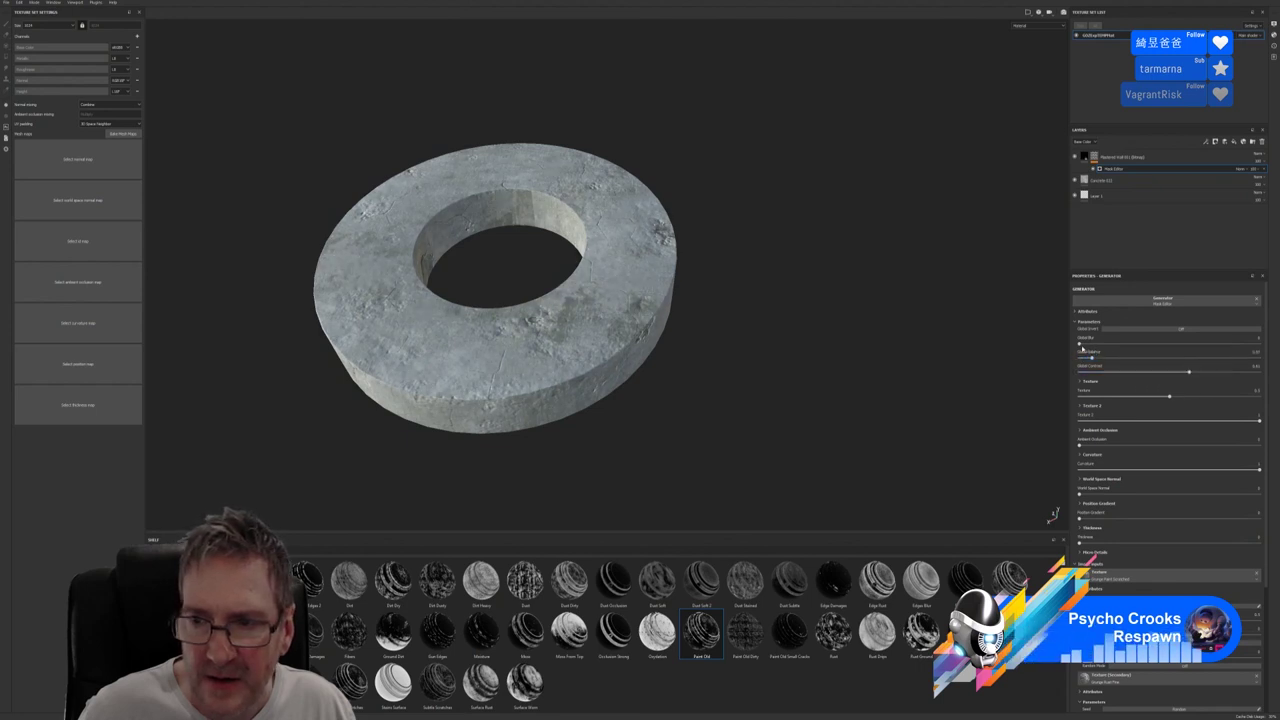
pyautogui.click(1080, 345)
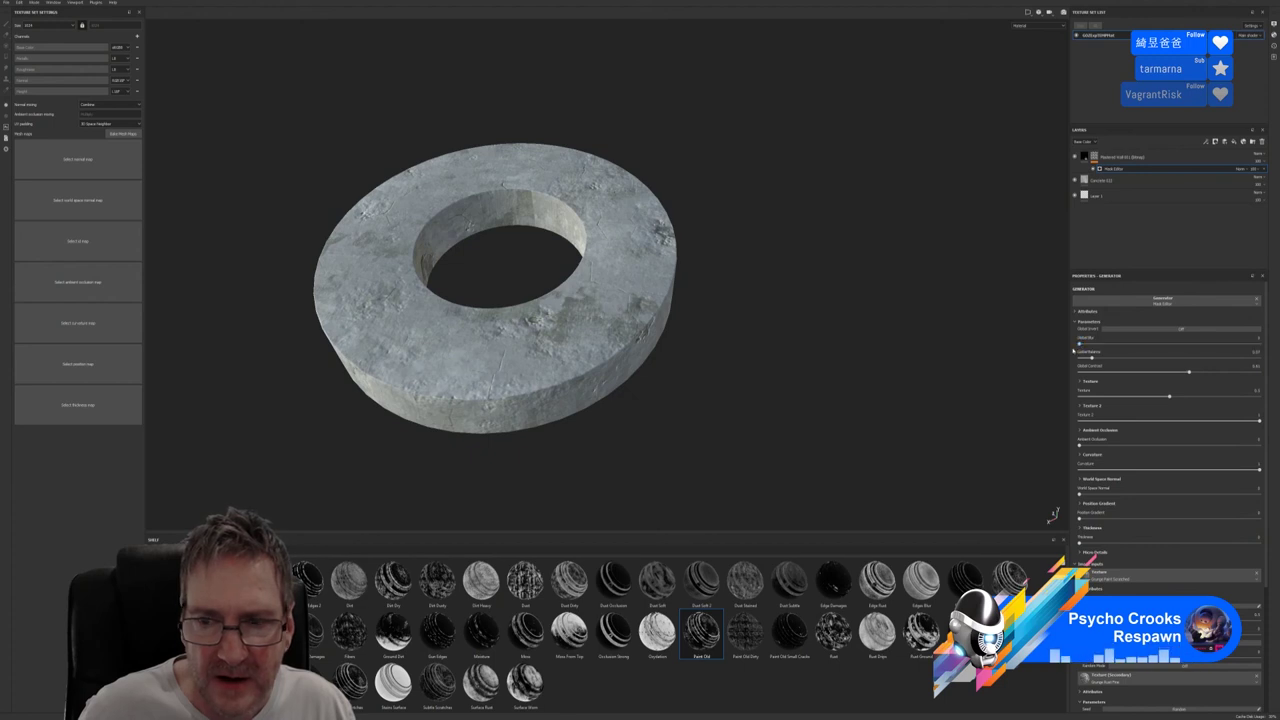
# Adjust the mask's Global Contrast, add Ambient Occlusion, lower Curvature, and add slight World Space Normal
pyautogui.moveTo(1189, 373)
pyautogui.mouseDown()
pyautogui.moveTo(1120, 373)
pyautogui.moveTo(1245, 373)
pyautogui.moveTo(1183, 376)
pyautogui.moveTo(1177, 398)
pyautogui.moveTo(1230, 398)
pyautogui.moveTo(1120, 398)
pyautogui.moveTo(1258, 422)
pyautogui.moveTo(1144, 430)
pyautogui.moveTo(1241, 424)
pyautogui.mouseUp()
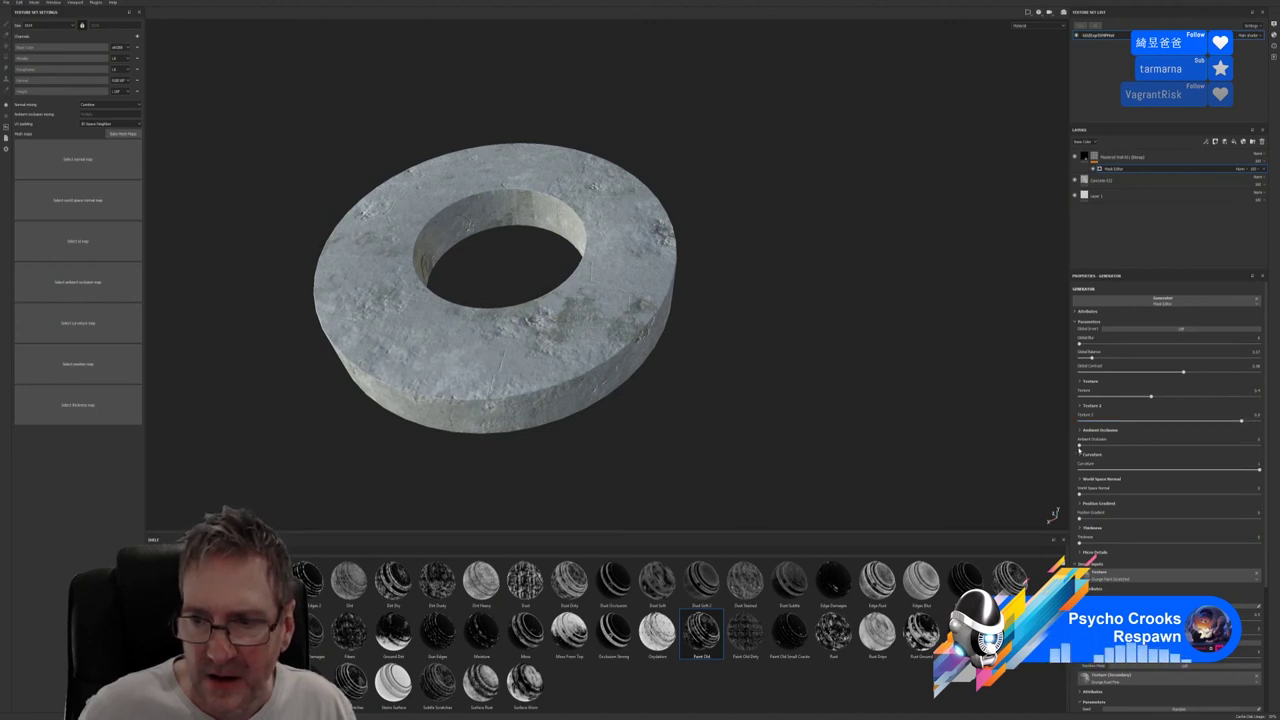
pyautogui.moveTo(1079, 445); pyautogui.dragTo(1118, 456)
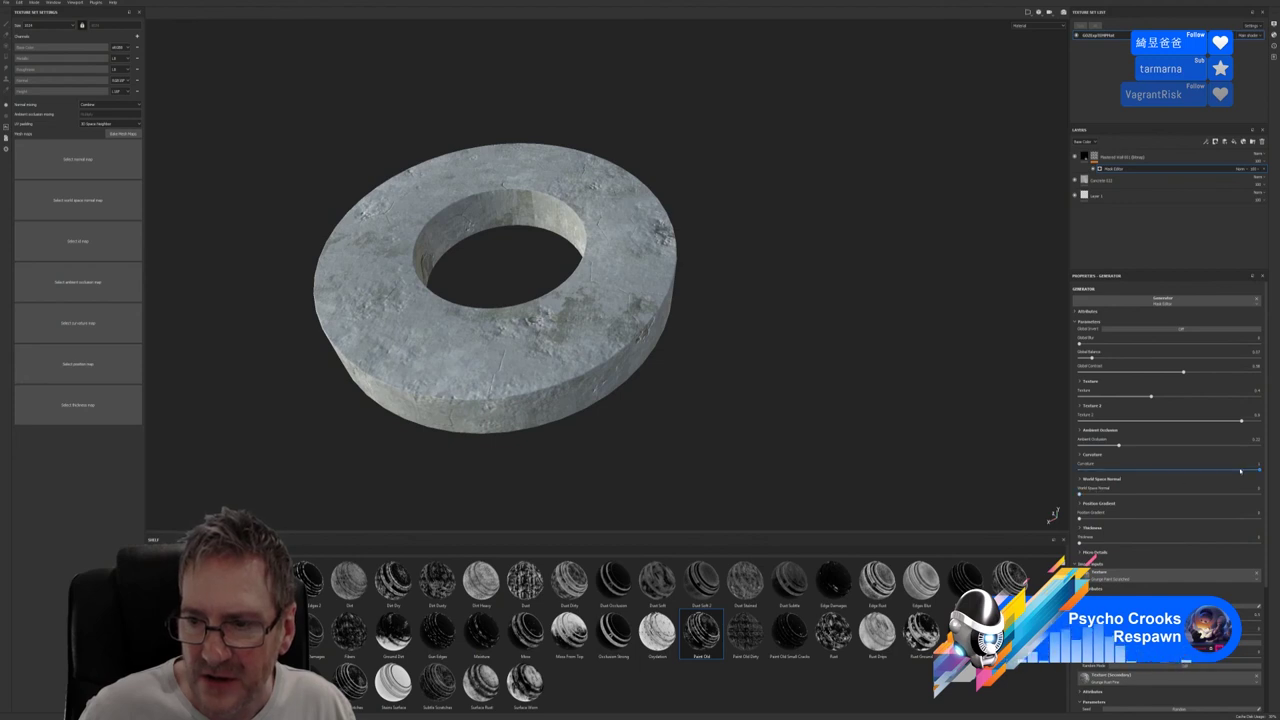
pyautogui.moveTo(1240, 470)
pyautogui.mouseDown()
pyautogui.moveTo(1150, 470)
pyautogui.moveTo(1232, 475)
pyautogui.mouseUp()
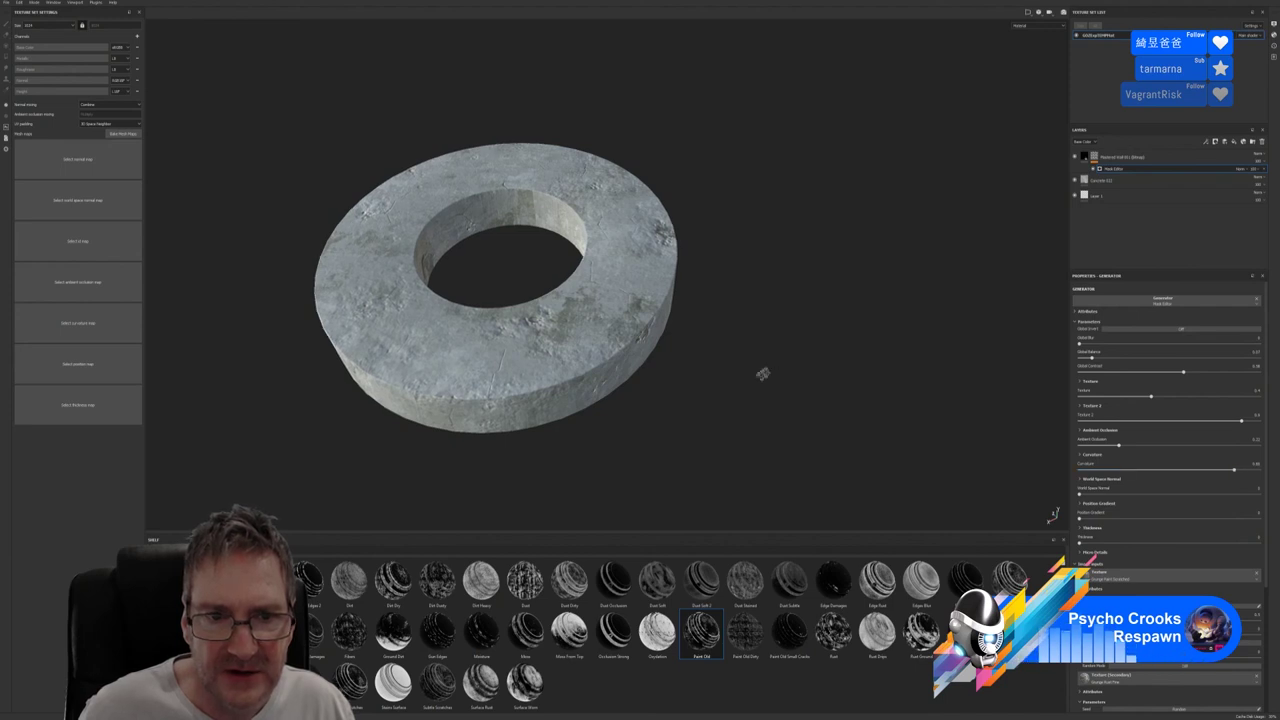
pyautogui.keyDown('alt'); pyautogui.moveTo(760, 371); pyautogui.dragTo(323, 409); pyautogui.keyUp('alt')
pyautogui.press('f')
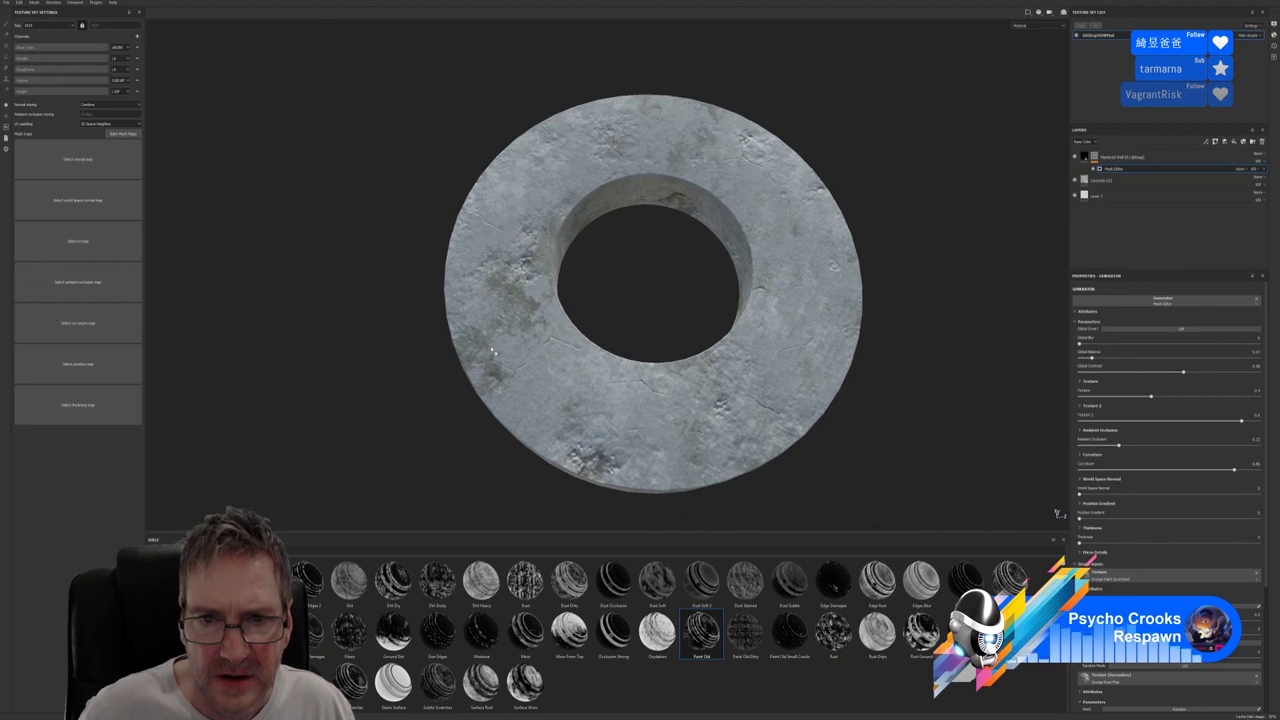
pyautogui.keyDown('alt'); pyautogui.moveTo(791, 457); pyautogui.dragTo(849, 425); pyautogui.keyUp('alt')
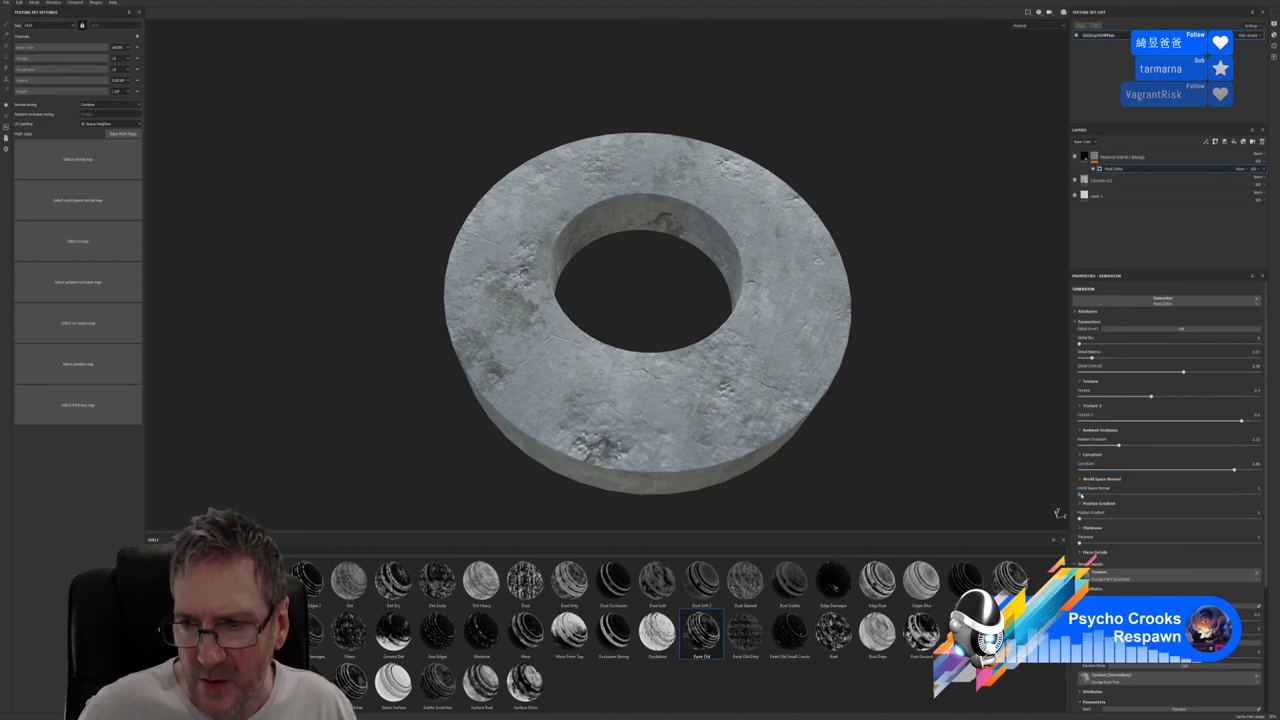
pyautogui.moveTo(1080, 495); pyautogui.dragTo(1081, 551)
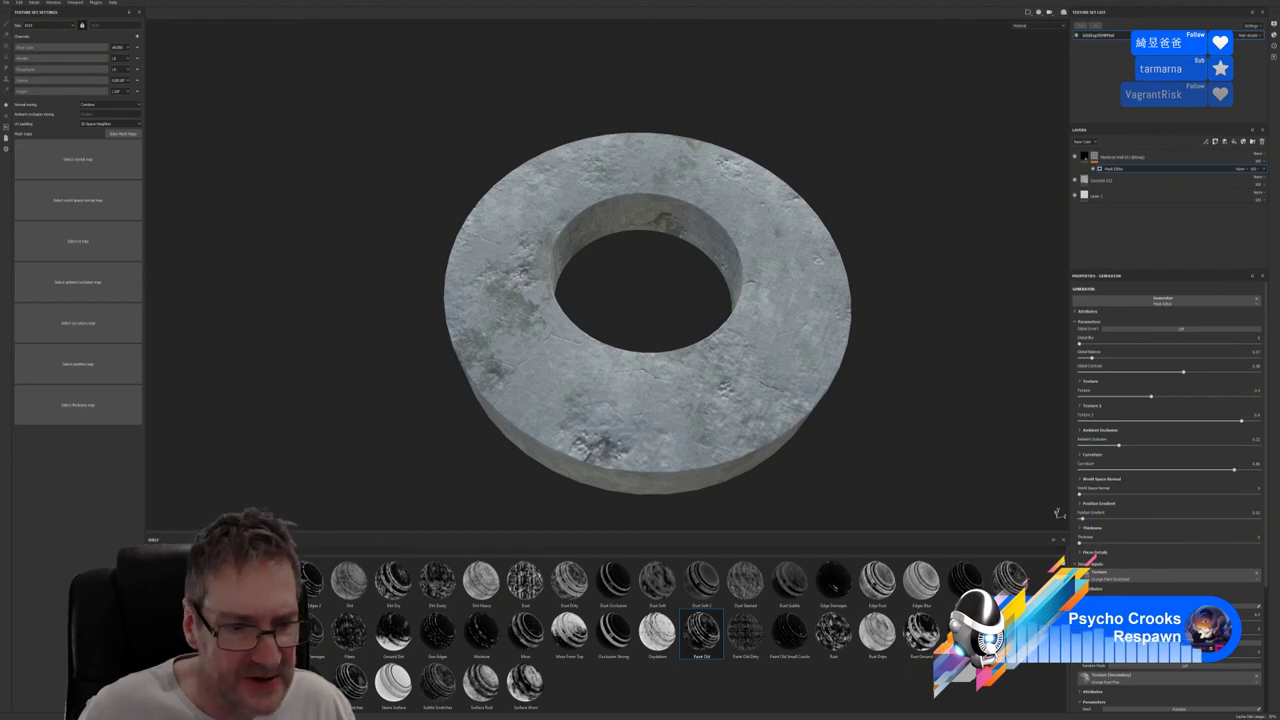
pyautogui.click(230, 660)
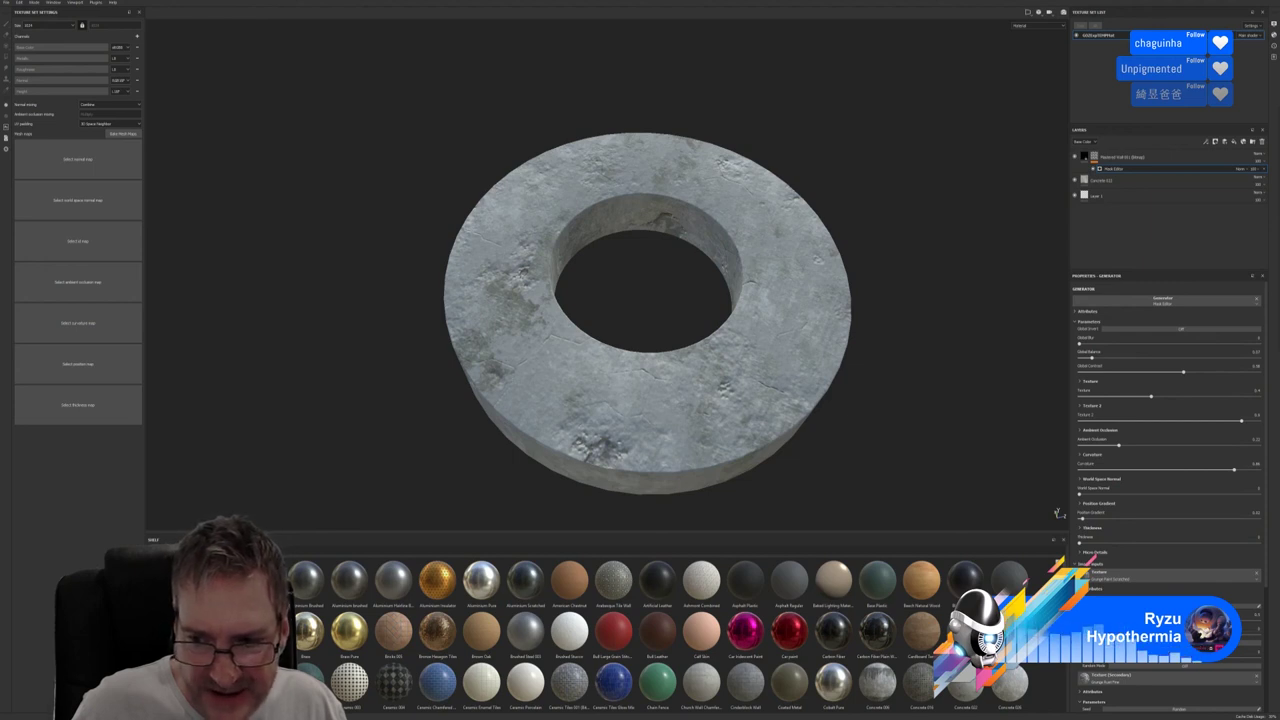
# Add Forest Ground Stylized from the shelf's Ground materials as a new top fill layer
pyautogui.scroll(-5, 680, 635)
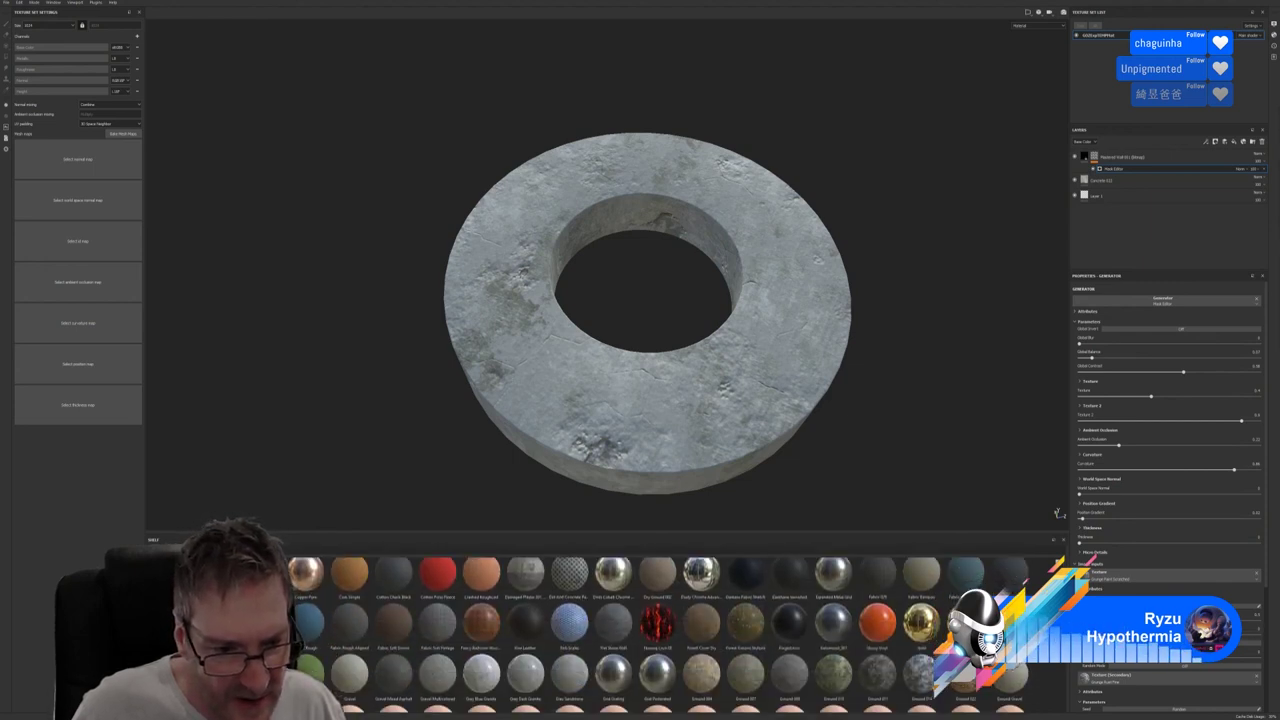
pyautogui.scroll(-1, 680, 635)
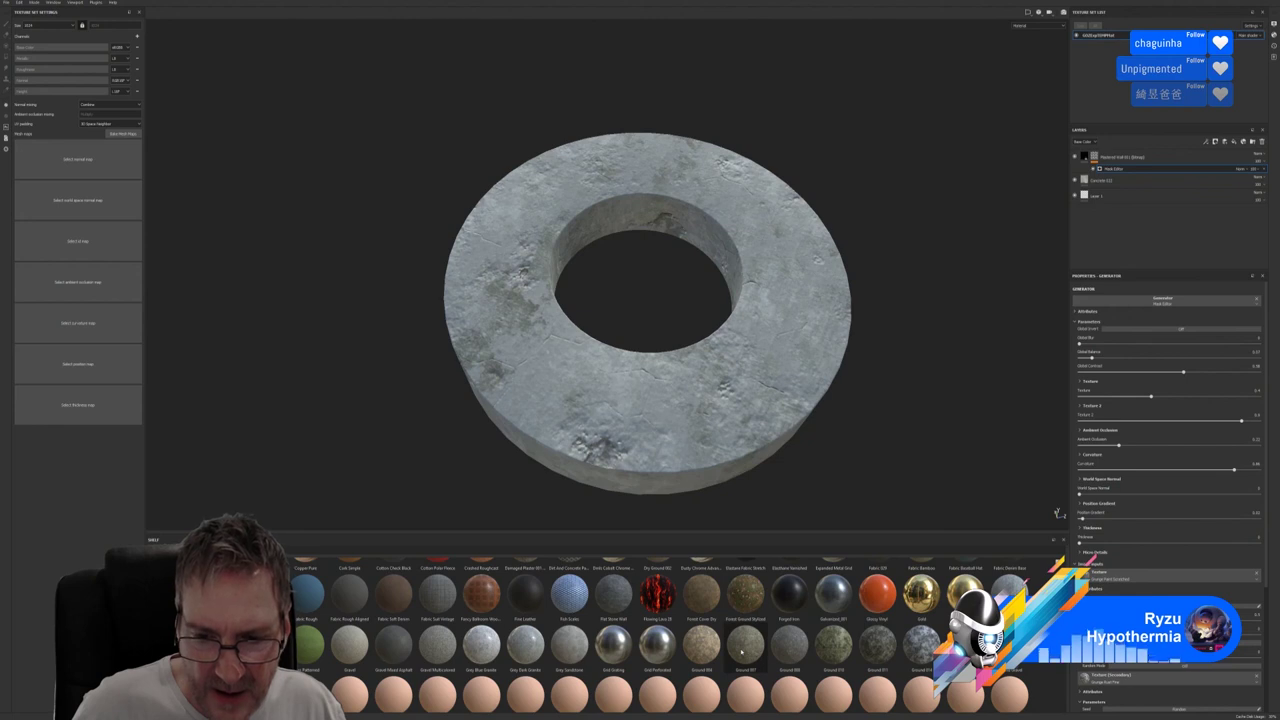
pyautogui.moveTo(741, 651)
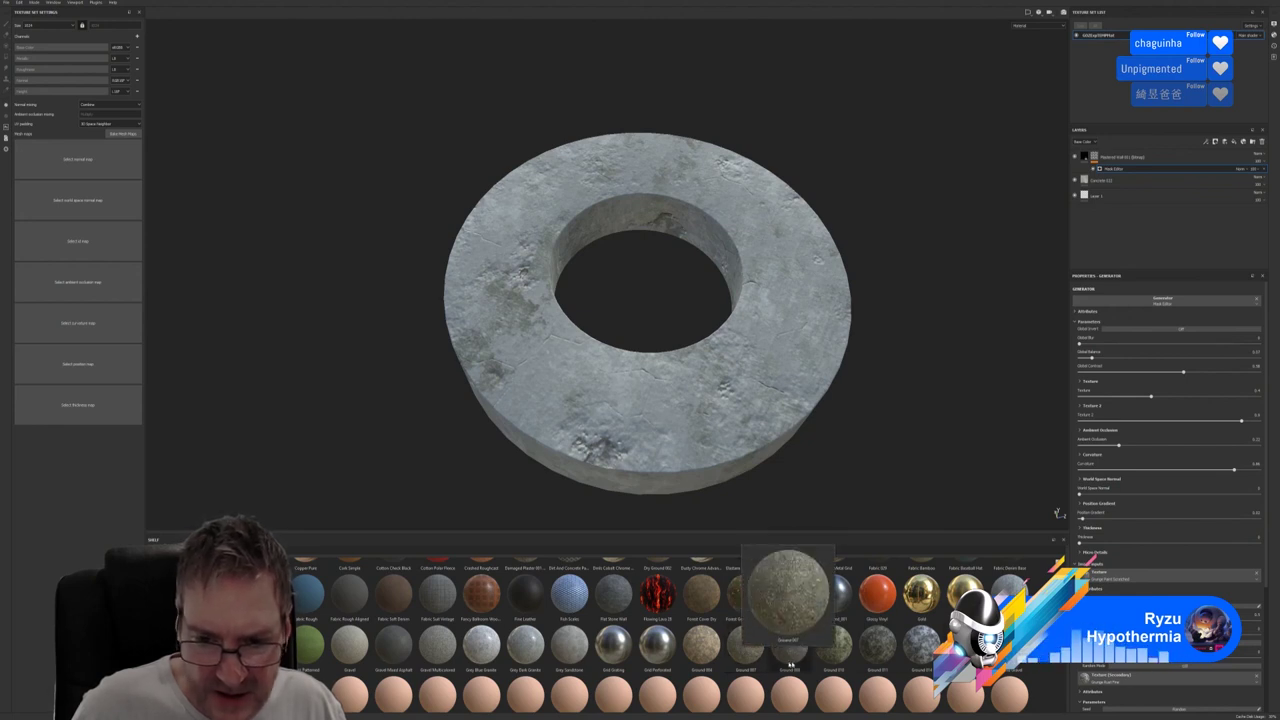
pyautogui.moveTo(702, 592)
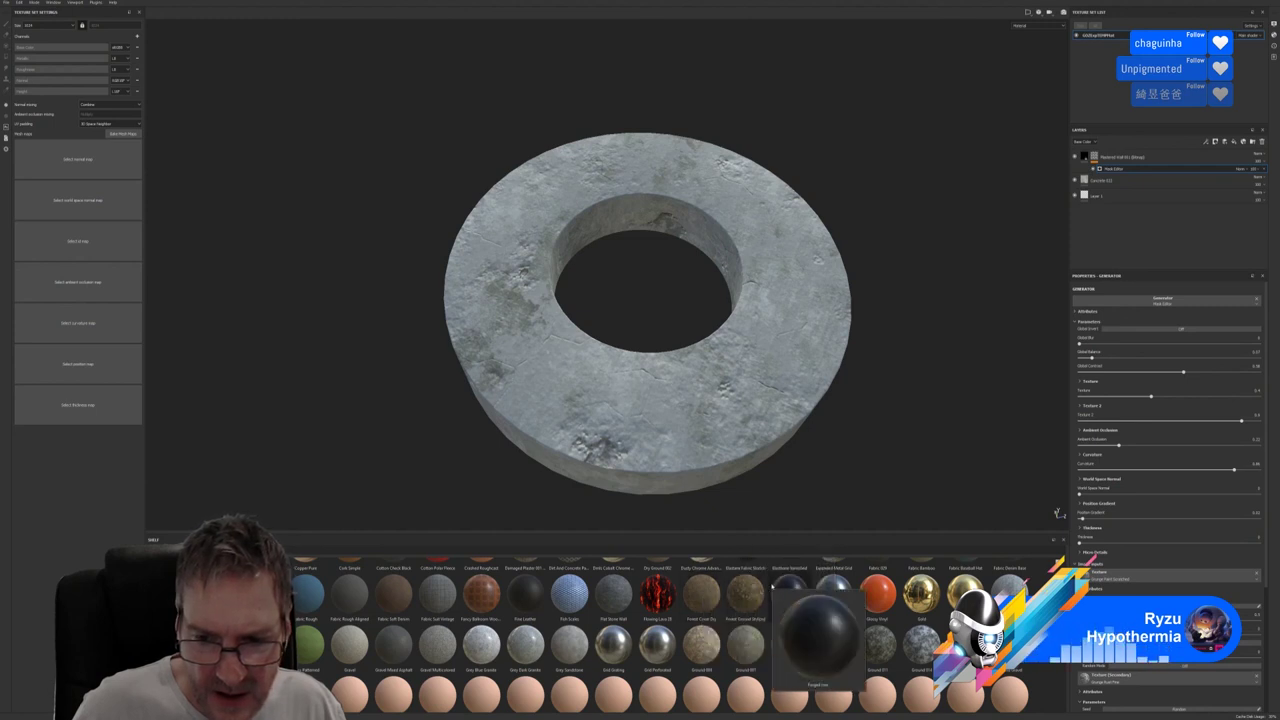
pyautogui.moveTo(756, 592)
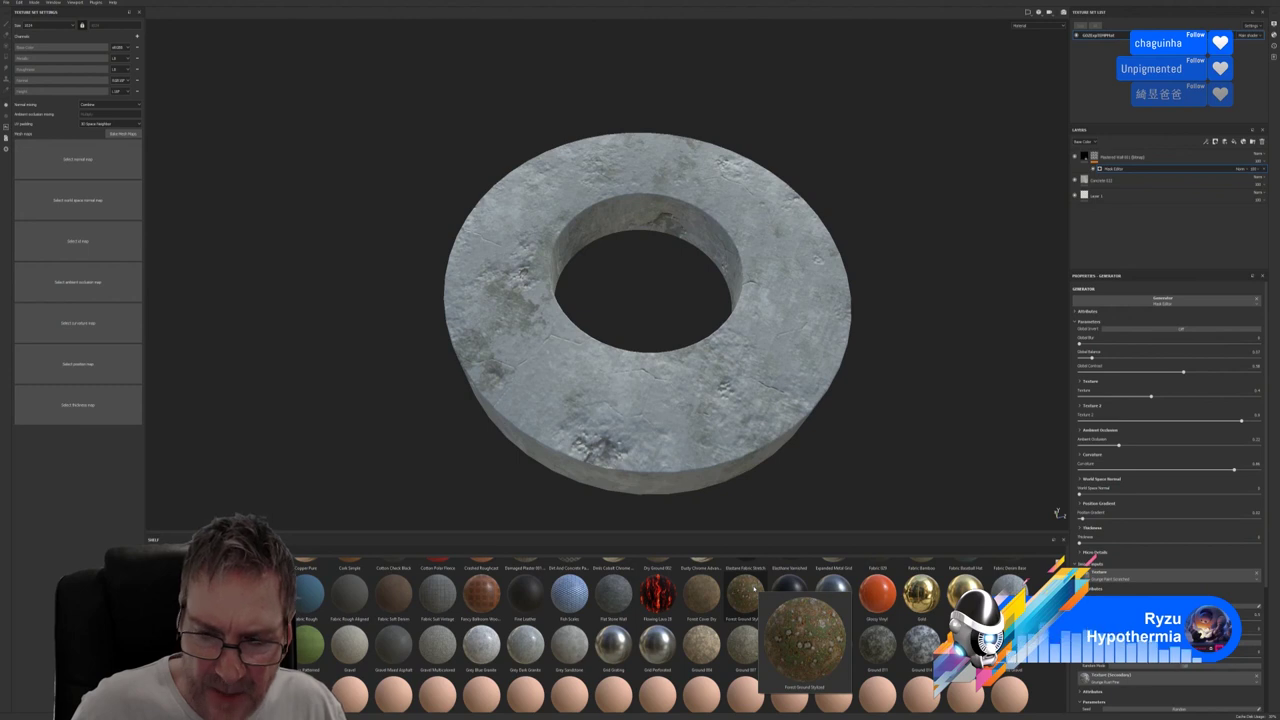
pyautogui.moveTo(745, 595); pyautogui.dragTo(1127, 153)
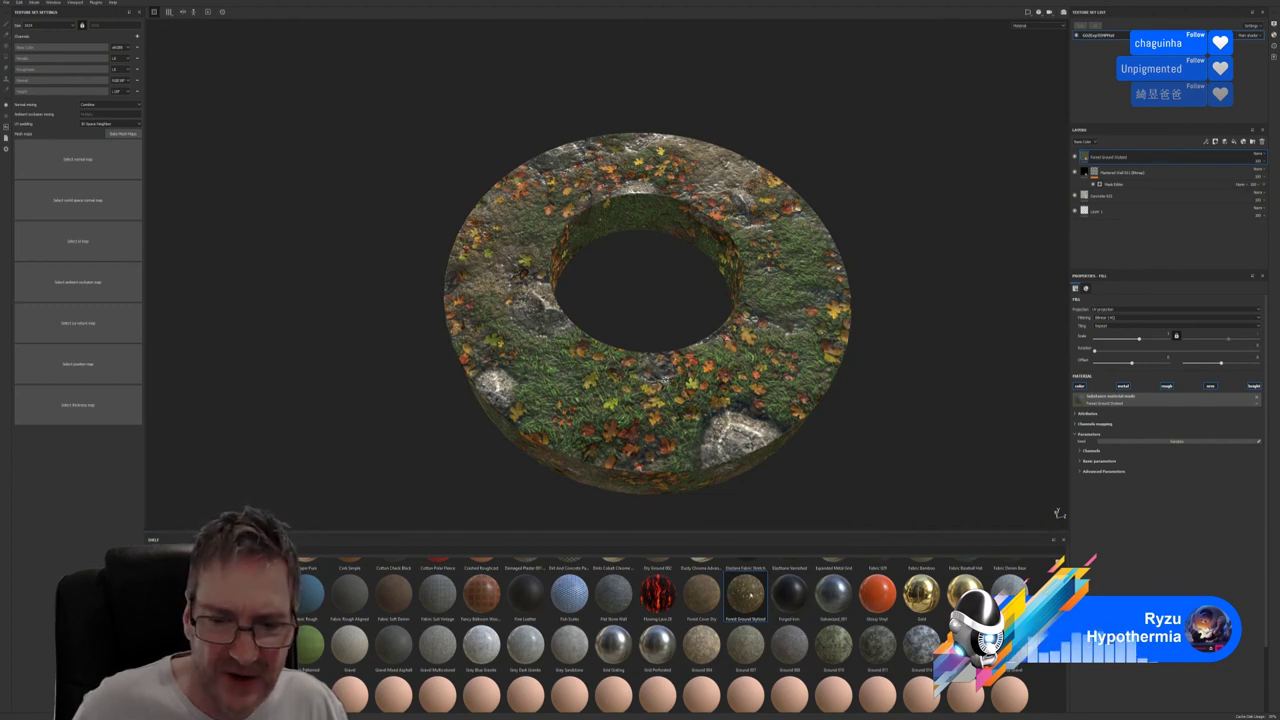
# Delete the Forest Ground Stylized layer and add Ground 010 as the new top fill
pyautogui.doubleClick(1139, 158)
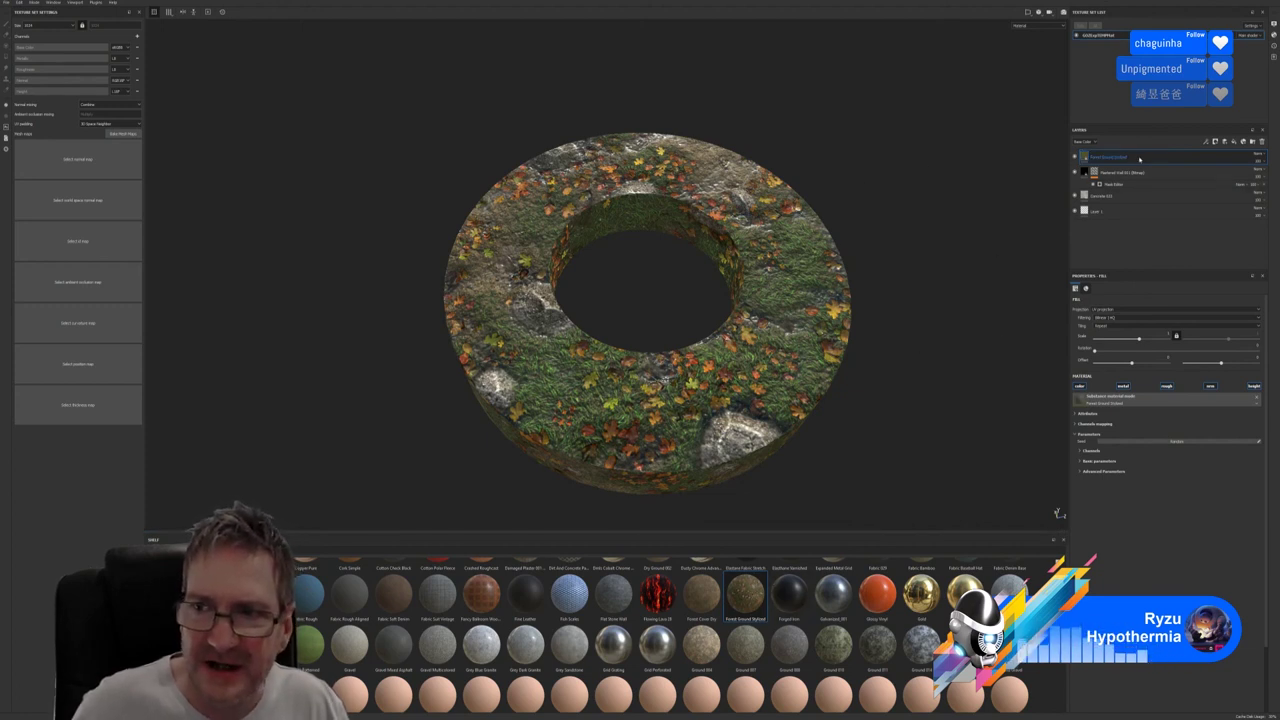
pyautogui.press('Delete')
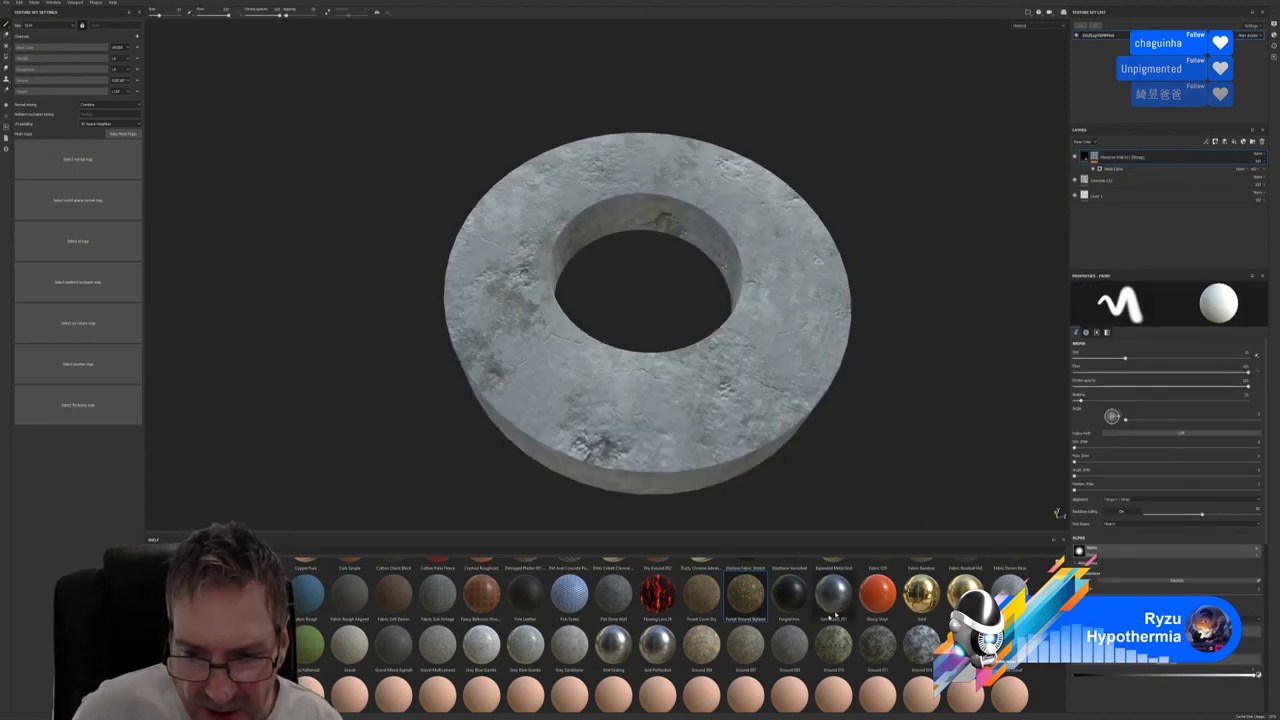
pyautogui.moveTo(838, 645)
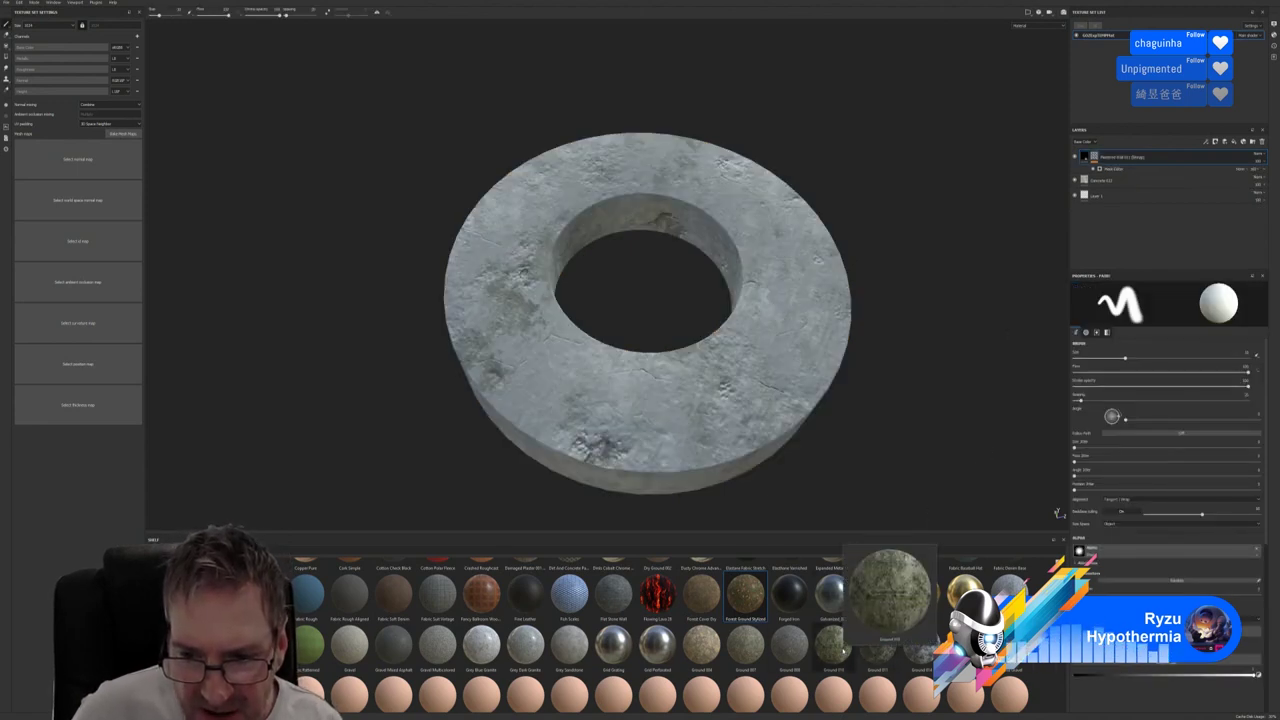
pyautogui.moveTo(838, 645); pyautogui.dragTo(1147, 154)
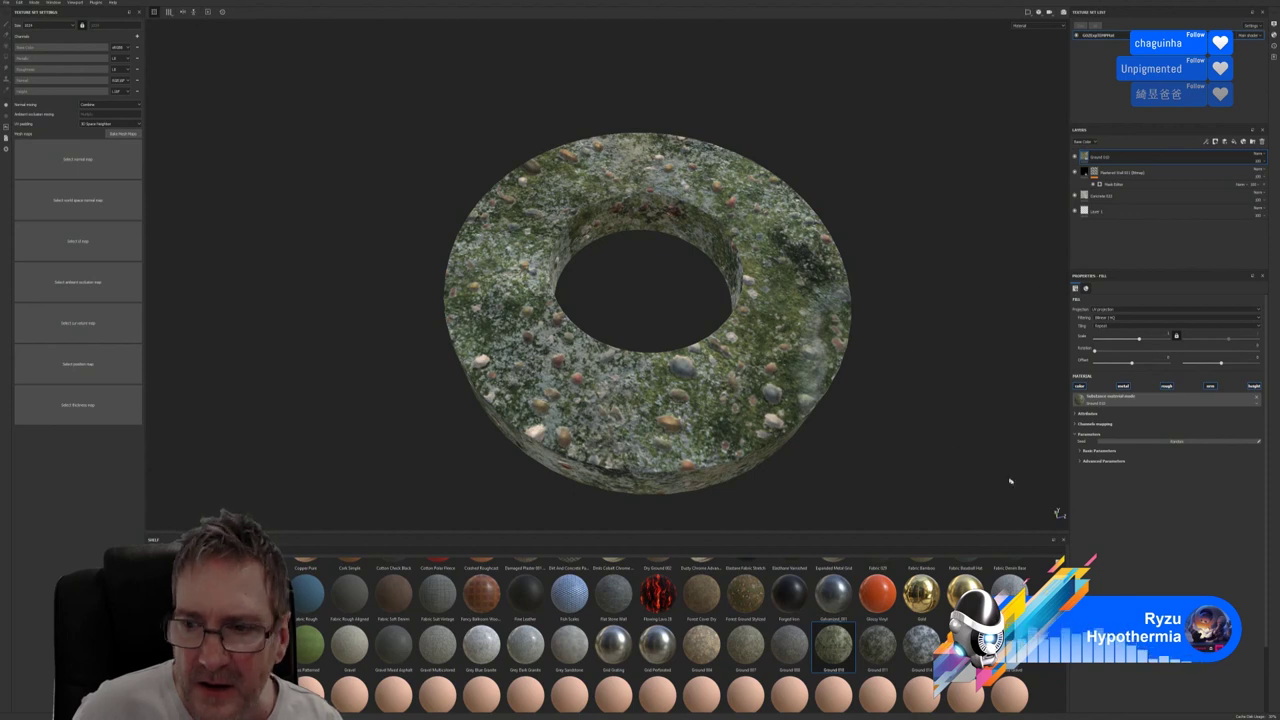
# Drop Ground 010's Scale Amount near zero, tweak White Flakes, and raise tiling for finer moss
pyautogui.click(1080, 461)
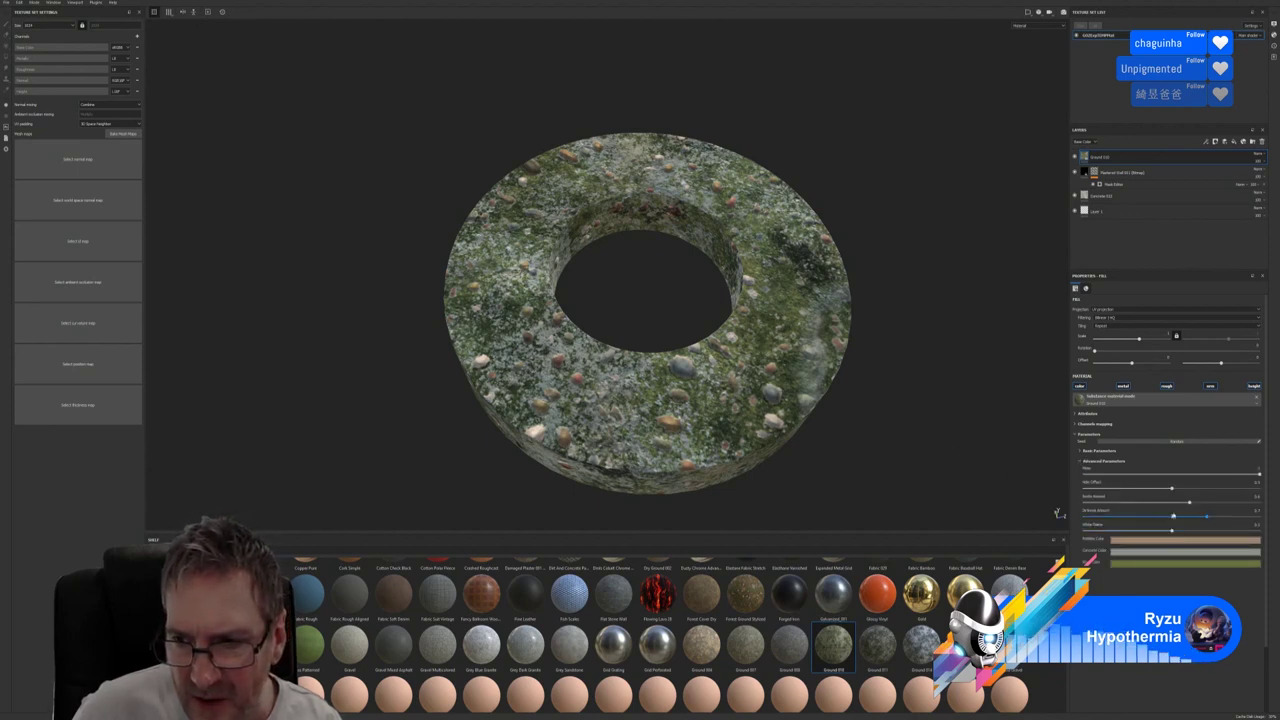
pyautogui.moveTo(1189, 504); pyautogui.dragTo(1085, 503)
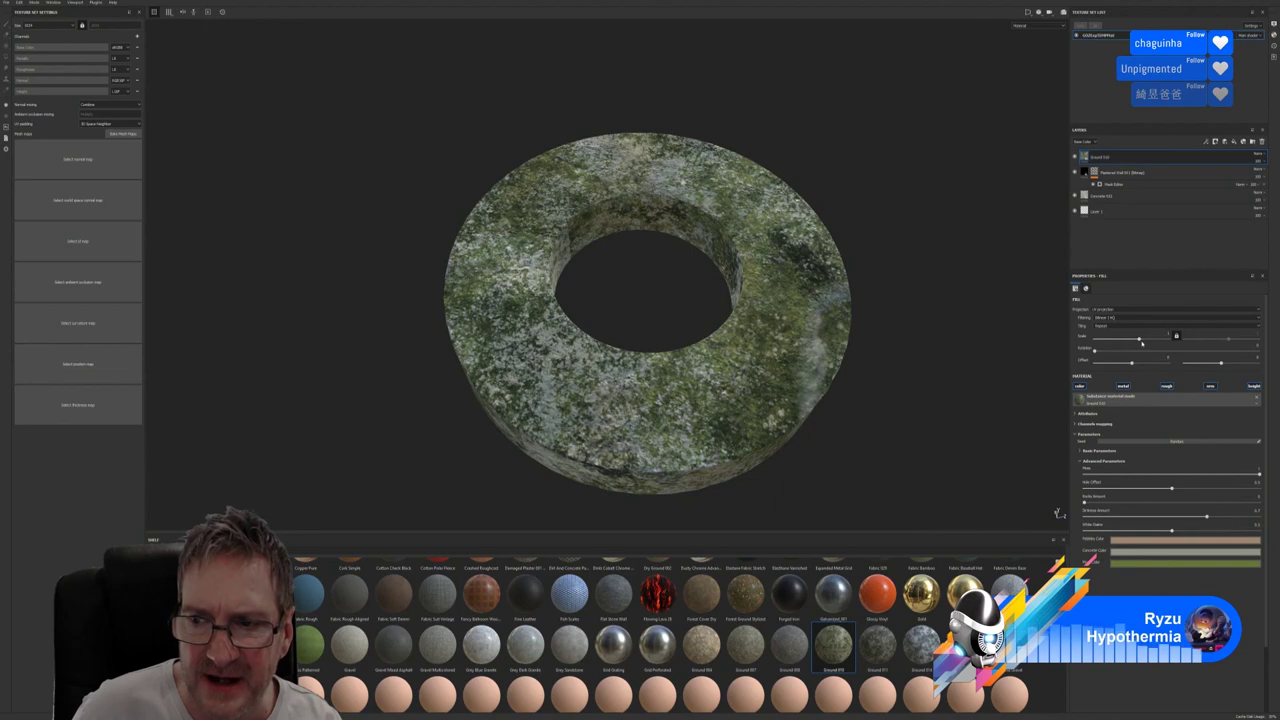
pyautogui.moveTo(1142, 342); pyautogui.dragTo(1146, 340)
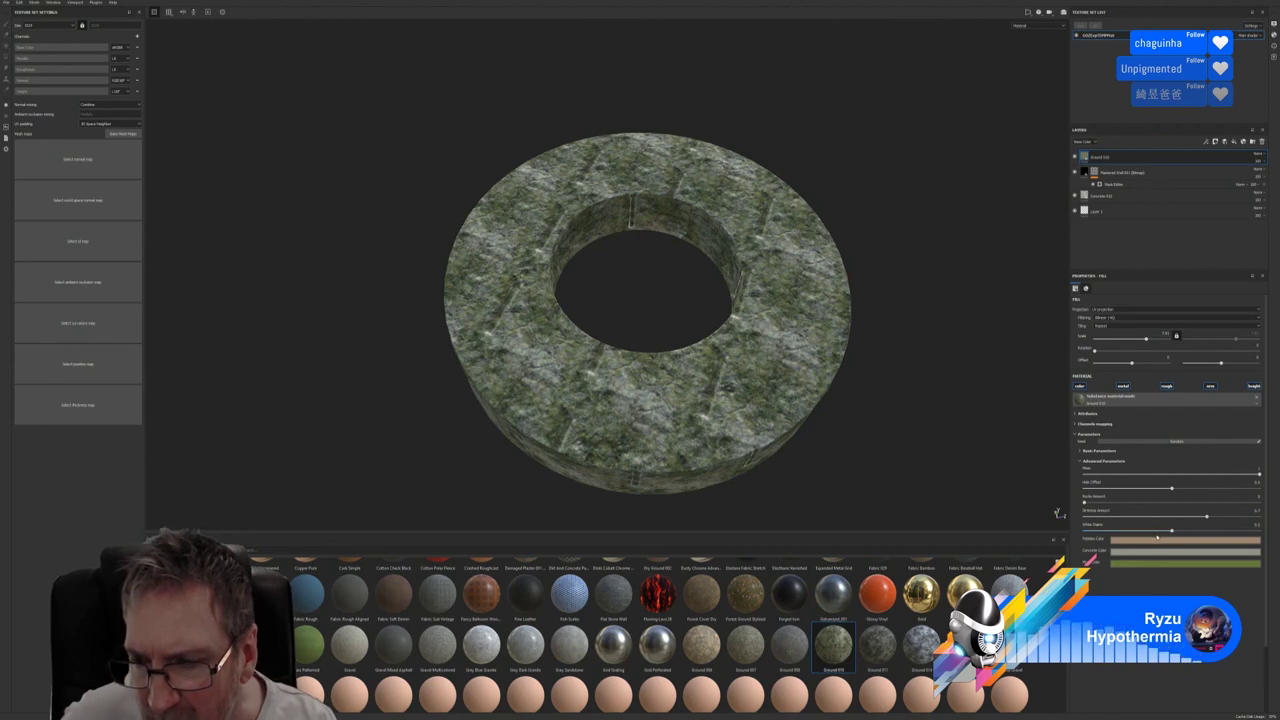
pyautogui.moveTo(1170, 530); pyautogui.dragTo(920, 376)
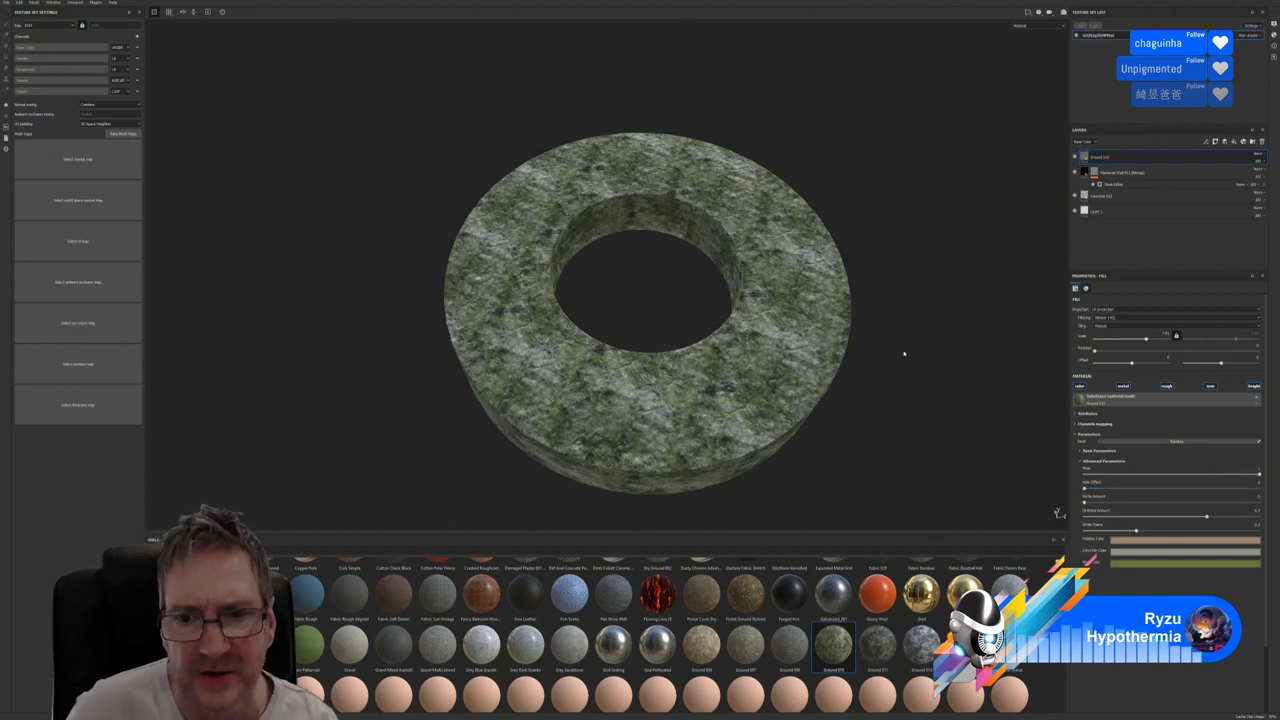
pyautogui.moveTo(1133, 343)
pyautogui.mouseDown()
pyautogui.moveTo(1160, 341)
pyautogui.moveTo(1144, 344)
pyautogui.mouseUp()
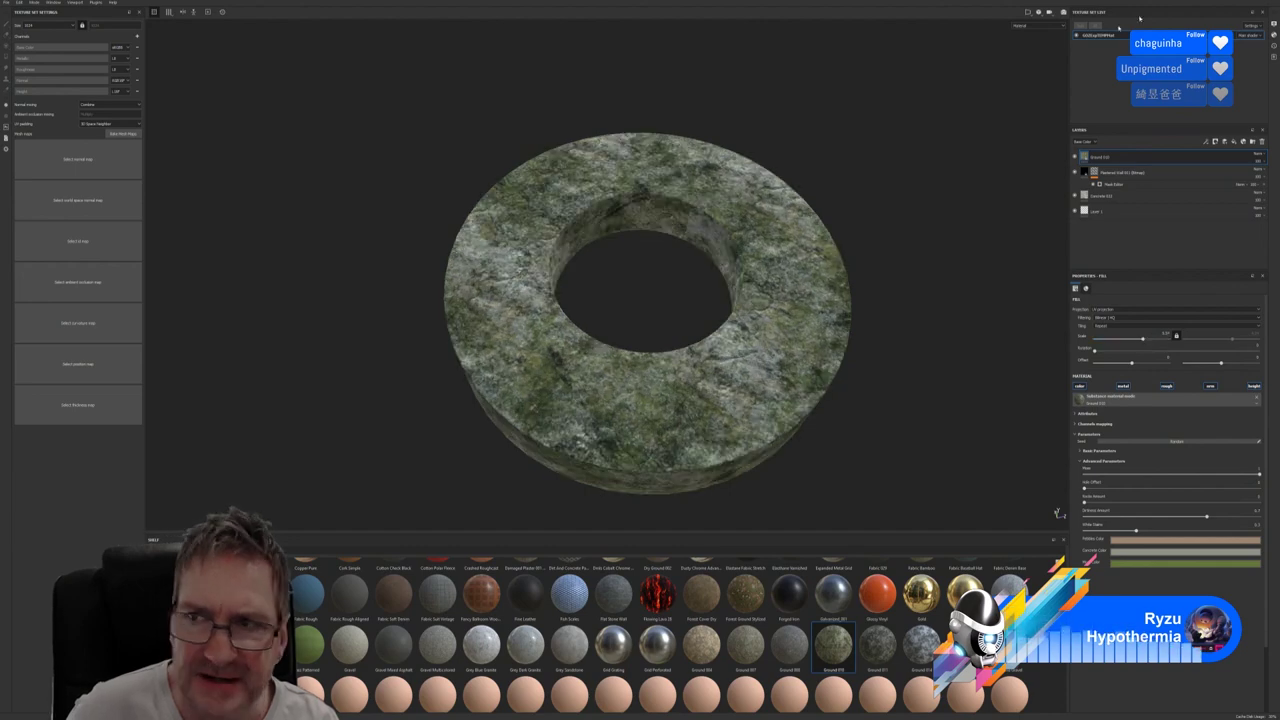
pyautogui.hotkey('alt', 'Tab')
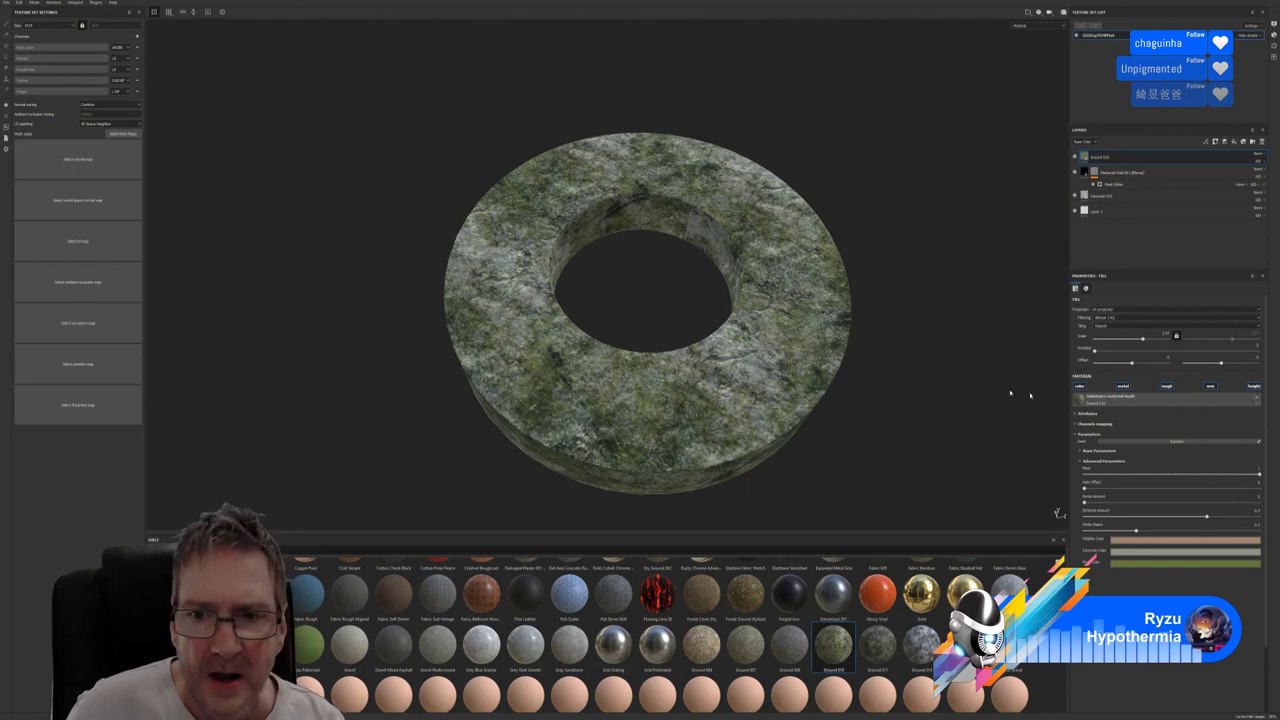
pyautogui.moveTo(1138, 339); pyautogui.dragTo(1143, 340)
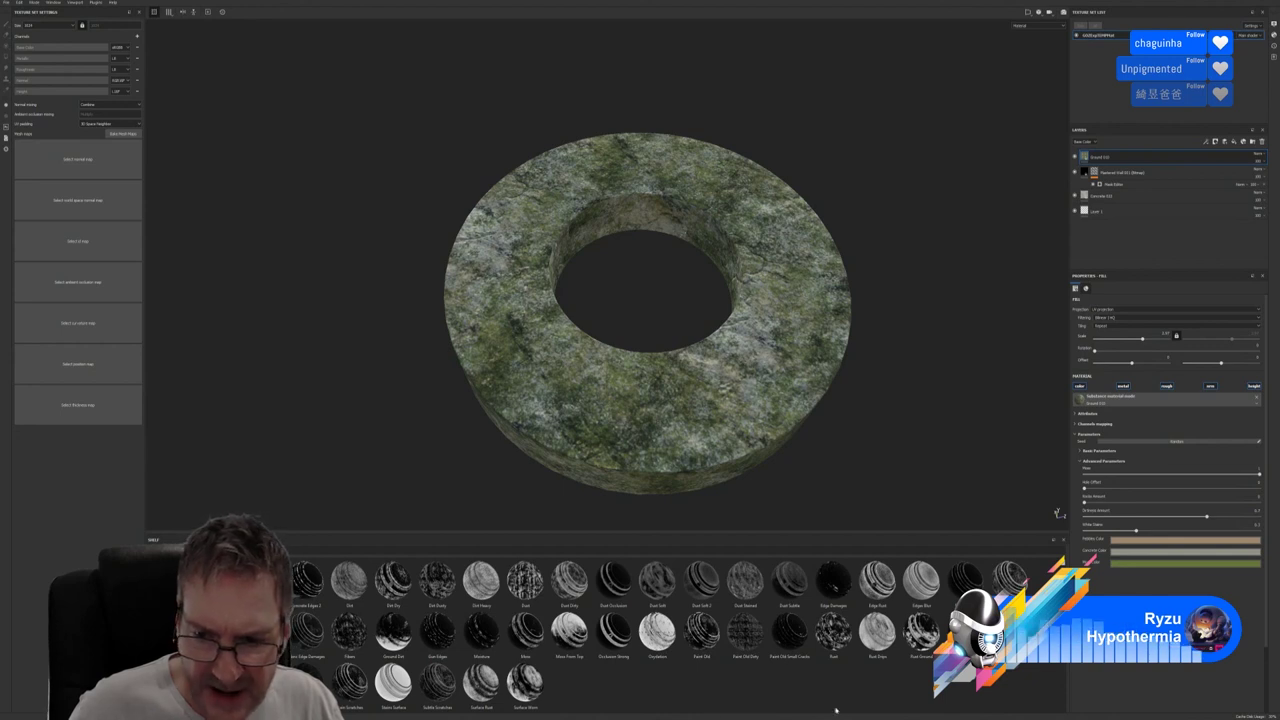
pyautogui.moveTo(921, 630)
pyautogui.mouseDown()
pyautogui.moveTo(1082, 360)
pyautogui.moveTo(1150, 178)
pyautogui.moveTo(1143, 160)
pyautogui.mouseUp()
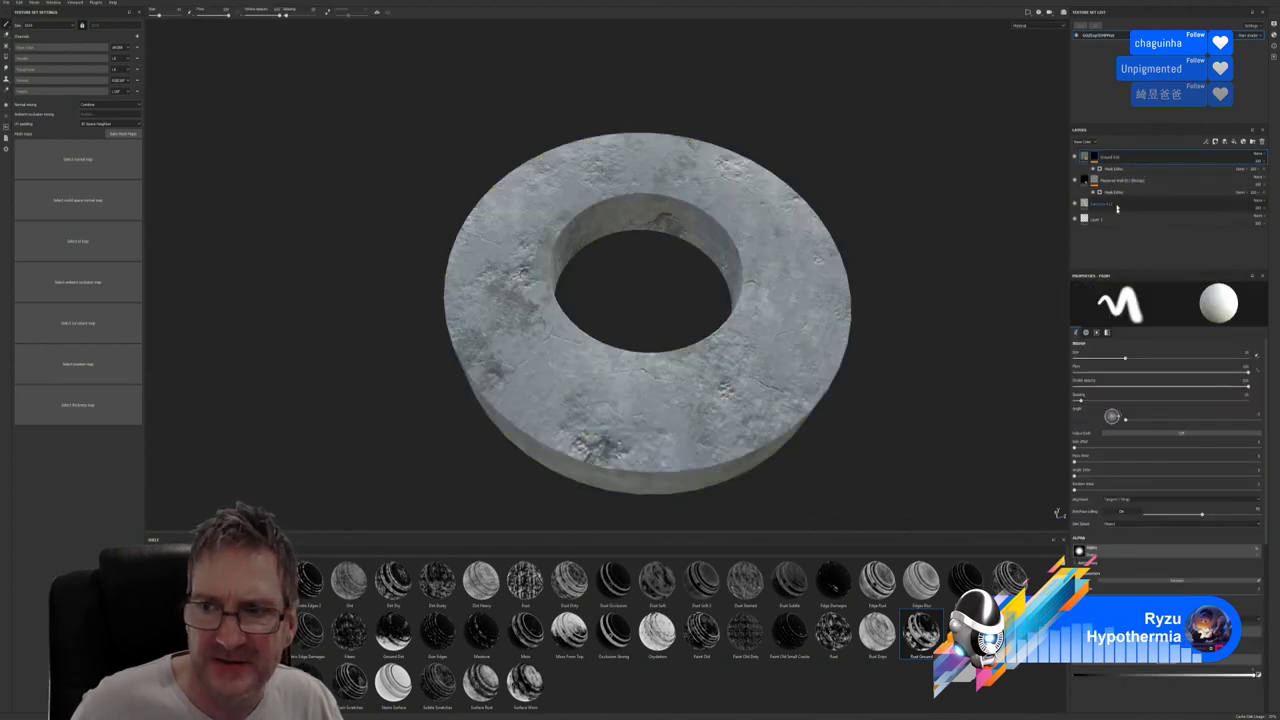
pyautogui.click(1117, 169)
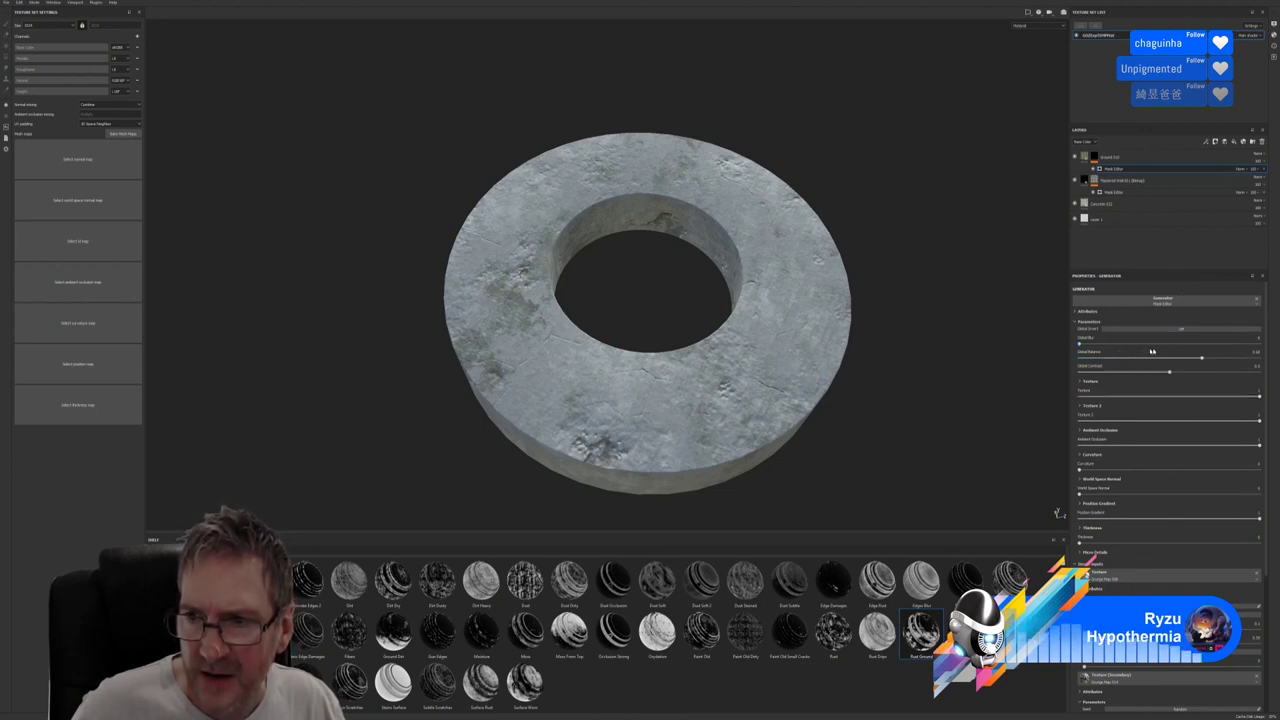
pyautogui.moveTo(1202, 358)
pyautogui.mouseDown()
pyautogui.moveTo(1120, 359)
pyautogui.moveTo(1214, 358)
pyautogui.mouseUp()
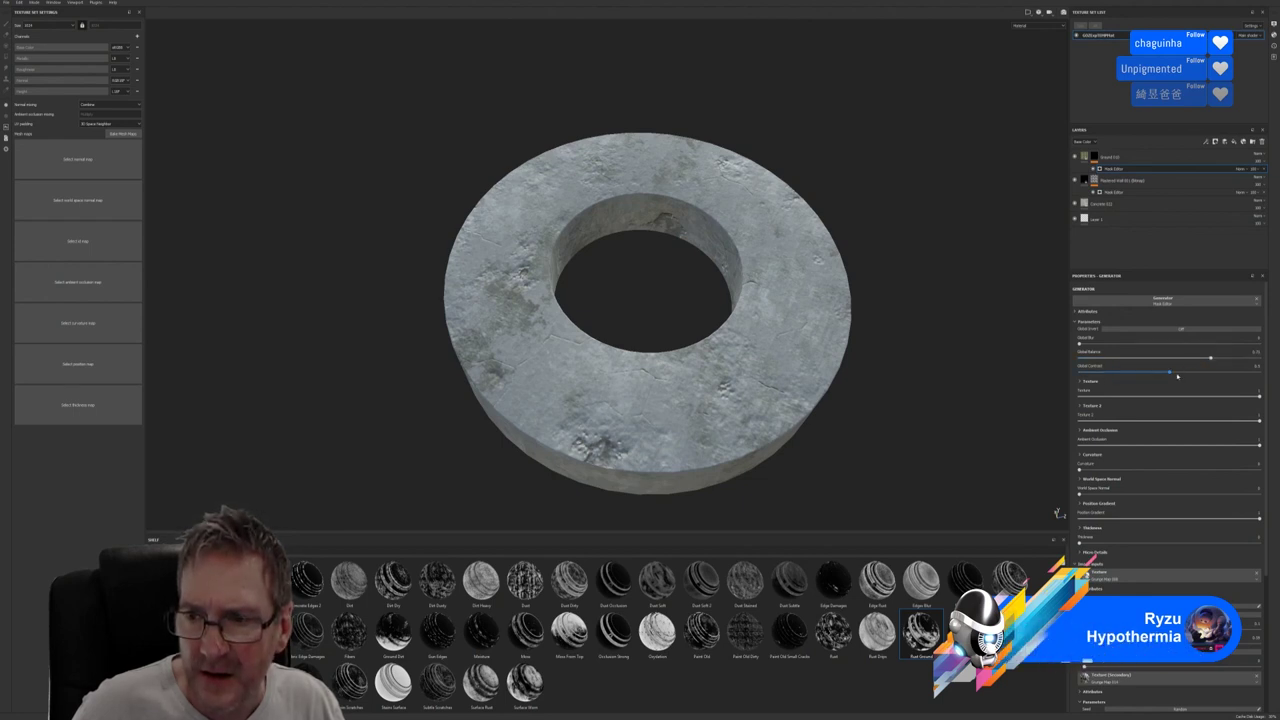
pyautogui.moveTo(1192, 397); pyautogui.dragTo(1245, 397)
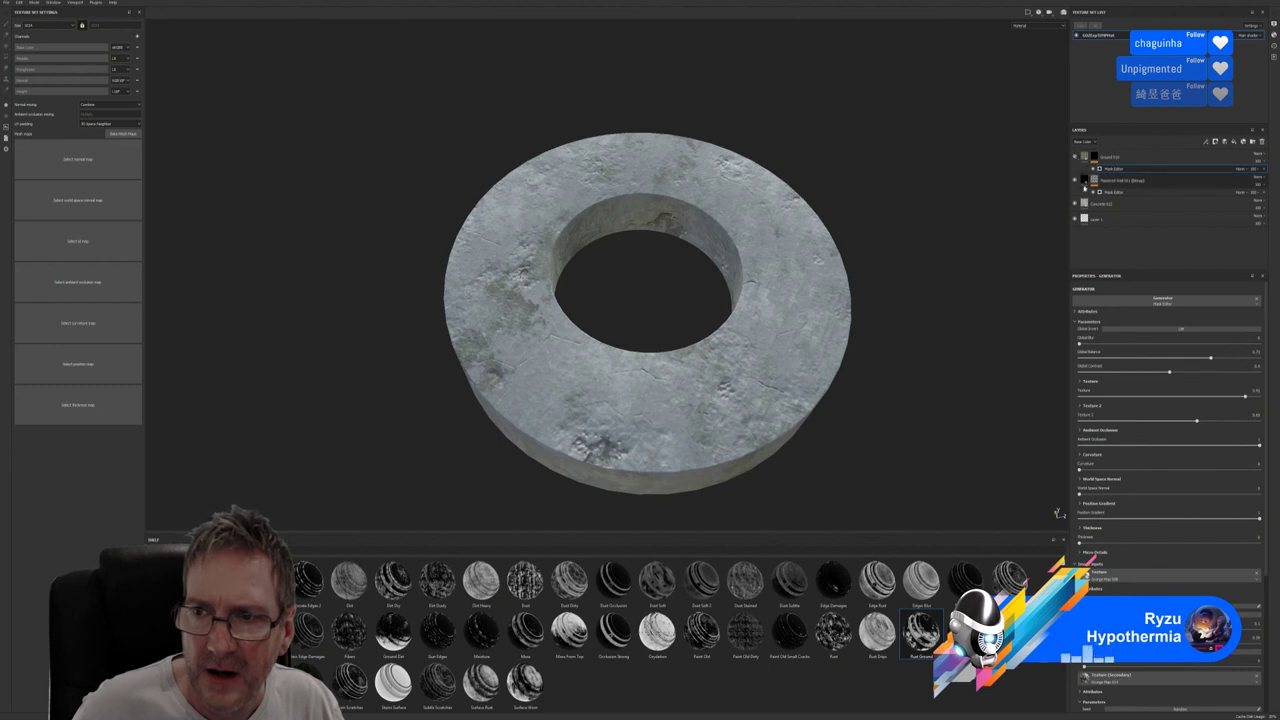
pyautogui.click(1181, 328)
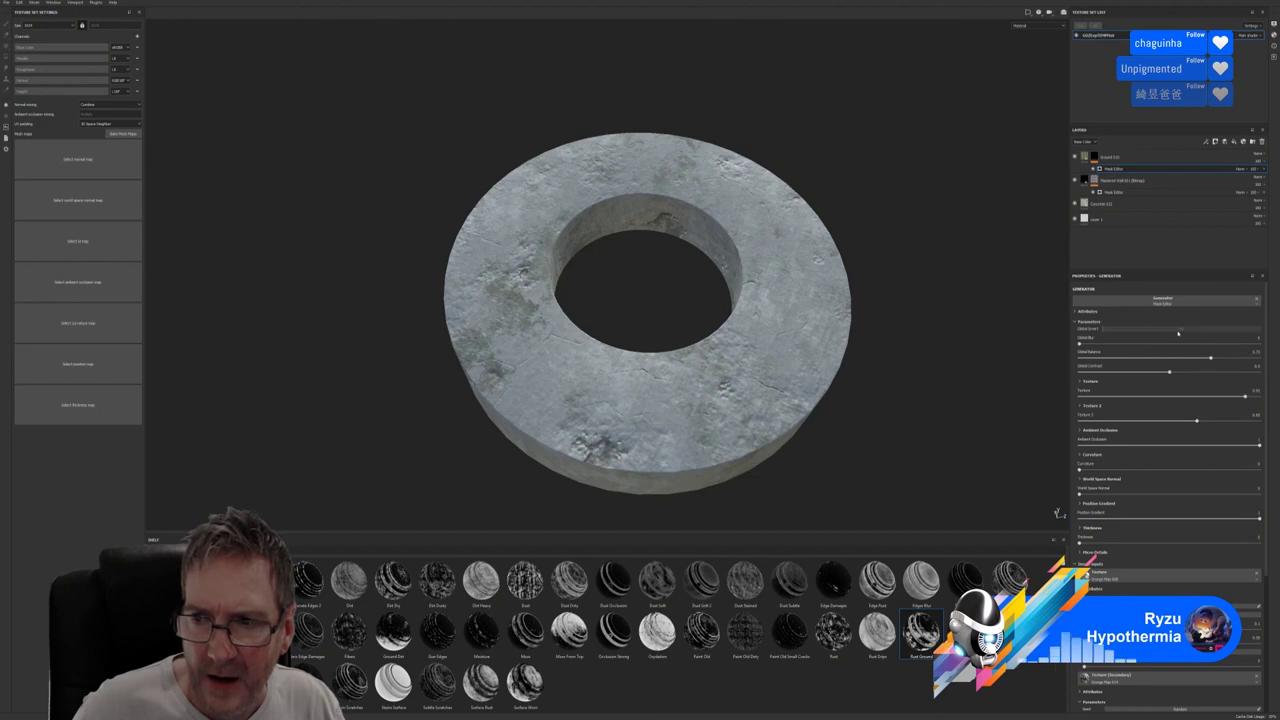
pyautogui.moveTo(1188, 376)
pyautogui.mouseDown()
pyautogui.moveTo(1090, 372)
pyautogui.moveTo(1250, 372)
pyautogui.moveTo(1120, 372)
pyautogui.moveTo(1208, 369)
pyautogui.mouseUp()
pyautogui.moveTo(1199, 423); pyautogui.dragTo(1163, 398)
pyautogui.keyDown('alt'); pyautogui.moveTo(885, 397); pyautogui.dragTo(814, 289); pyautogui.keyUp('alt')
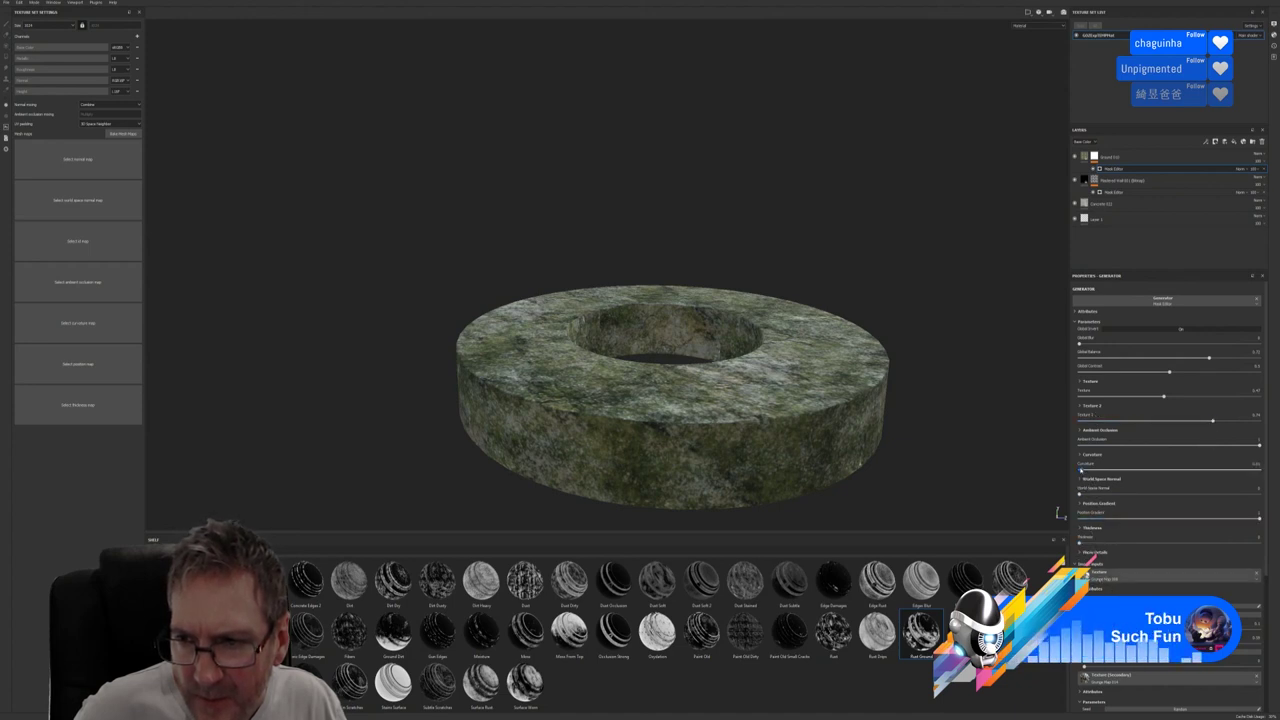
pyautogui.moveTo(1081, 470); pyautogui.dragTo(1240, 470)
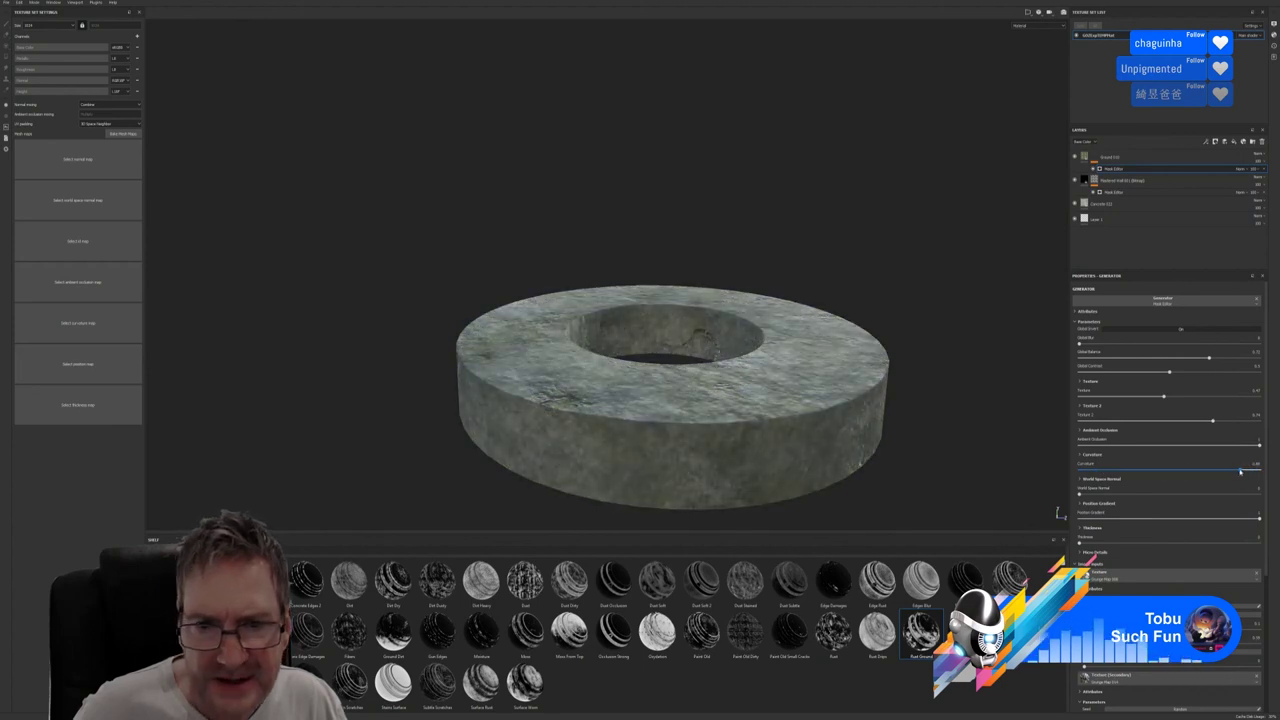
pyautogui.keyDown('alt'); pyautogui.moveTo(903, 363); pyautogui.dragTo(845, 348); pyautogui.keyUp('alt')
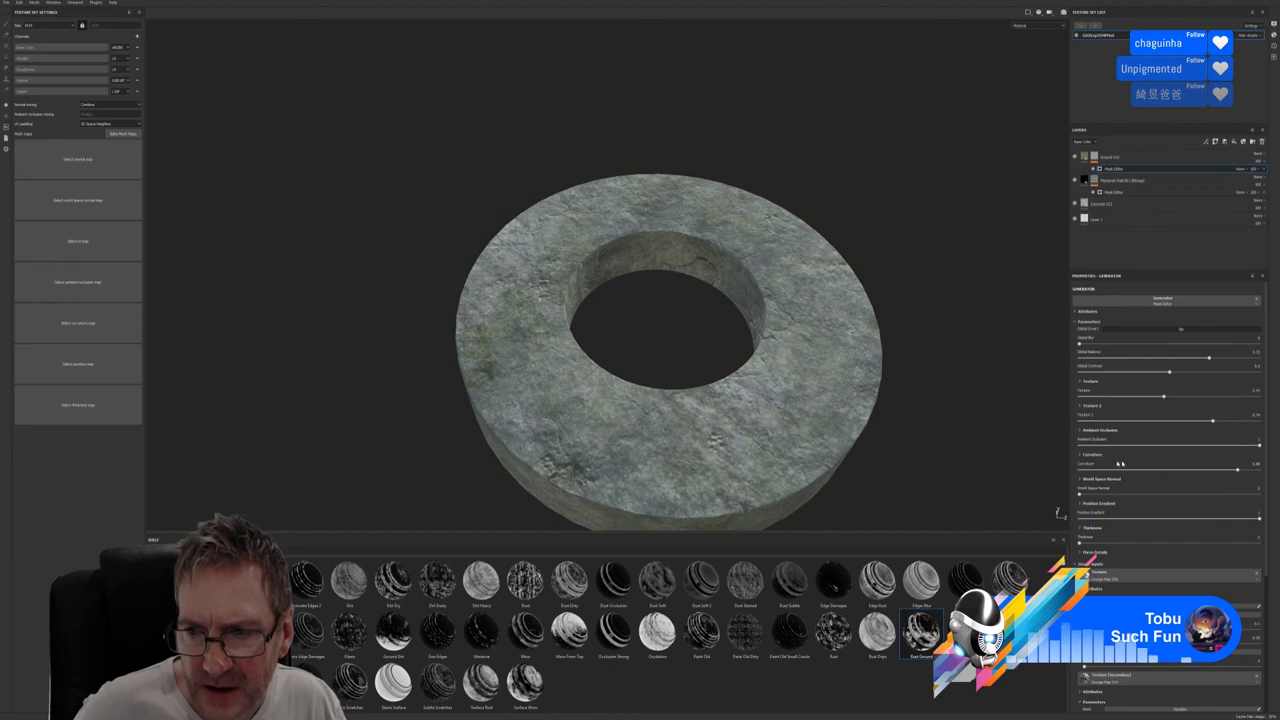
pyautogui.moveTo(1235, 474)
pyautogui.mouseDown()
pyautogui.moveTo(1252, 463)
pyautogui.moveTo(1227, 468)
pyautogui.mouseUp()
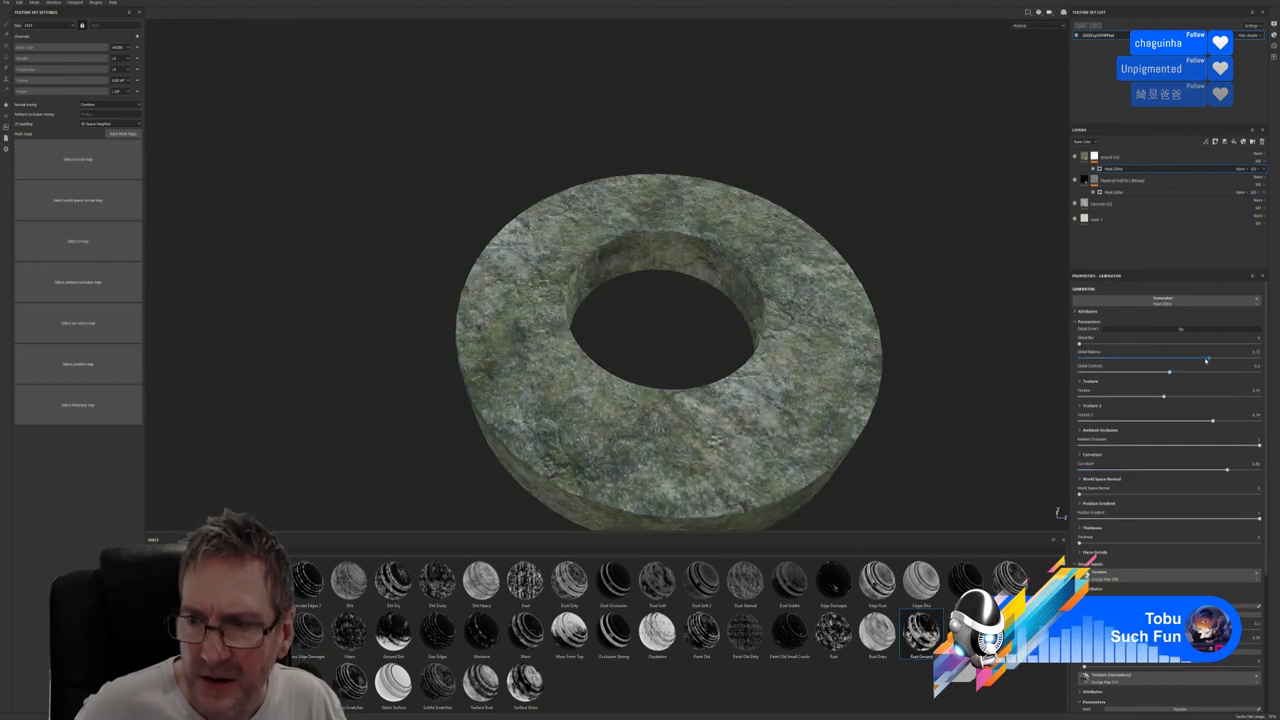
pyautogui.moveTo(1207, 360)
pyautogui.mouseDown()
pyautogui.moveTo(1240, 361)
pyautogui.moveTo(1195, 362)
pyautogui.moveTo(1231, 367)
pyautogui.moveTo(1216, 371)
pyautogui.mouseUp()
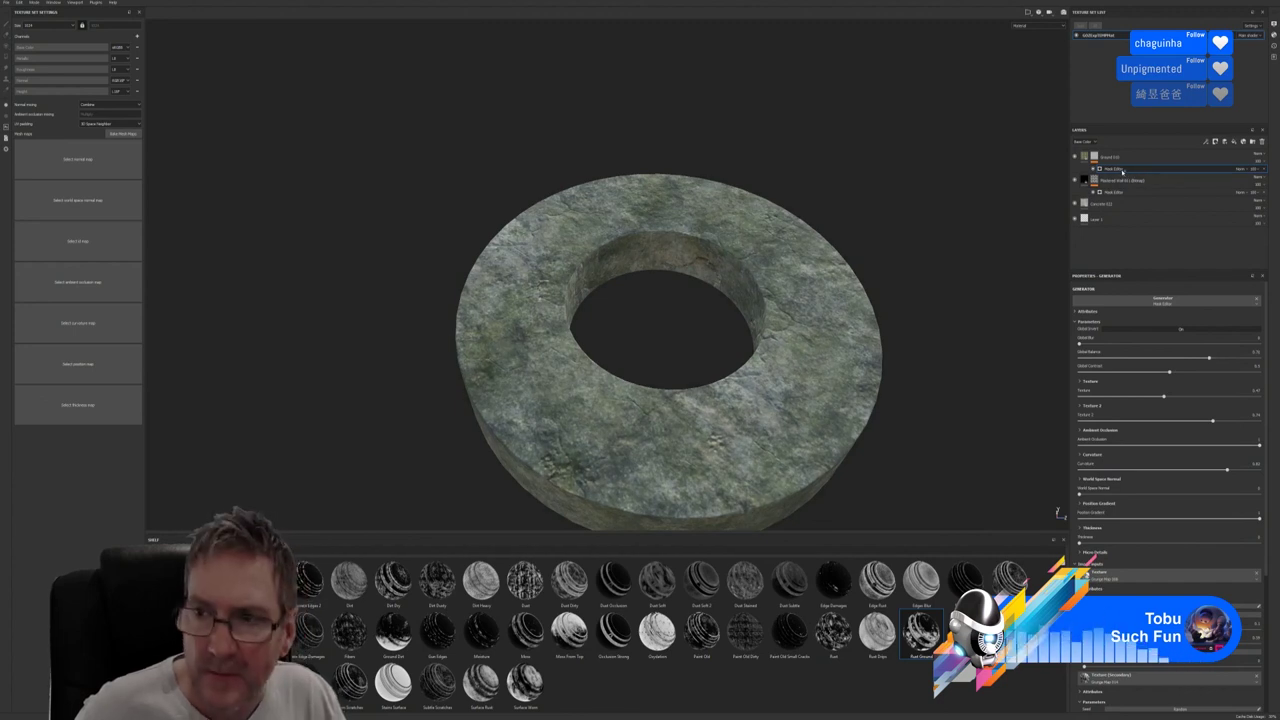
pyautogui.click(1132, 204)
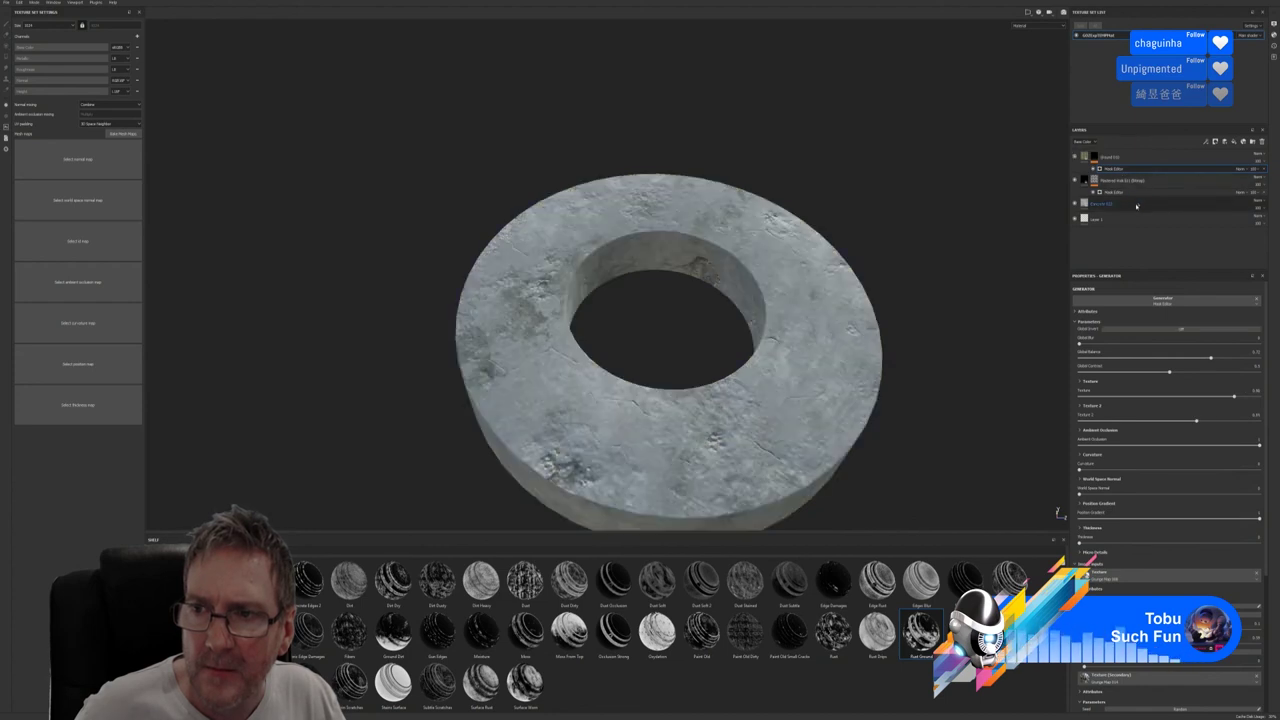
pyautogui.hotkey('ctrl', 'z')
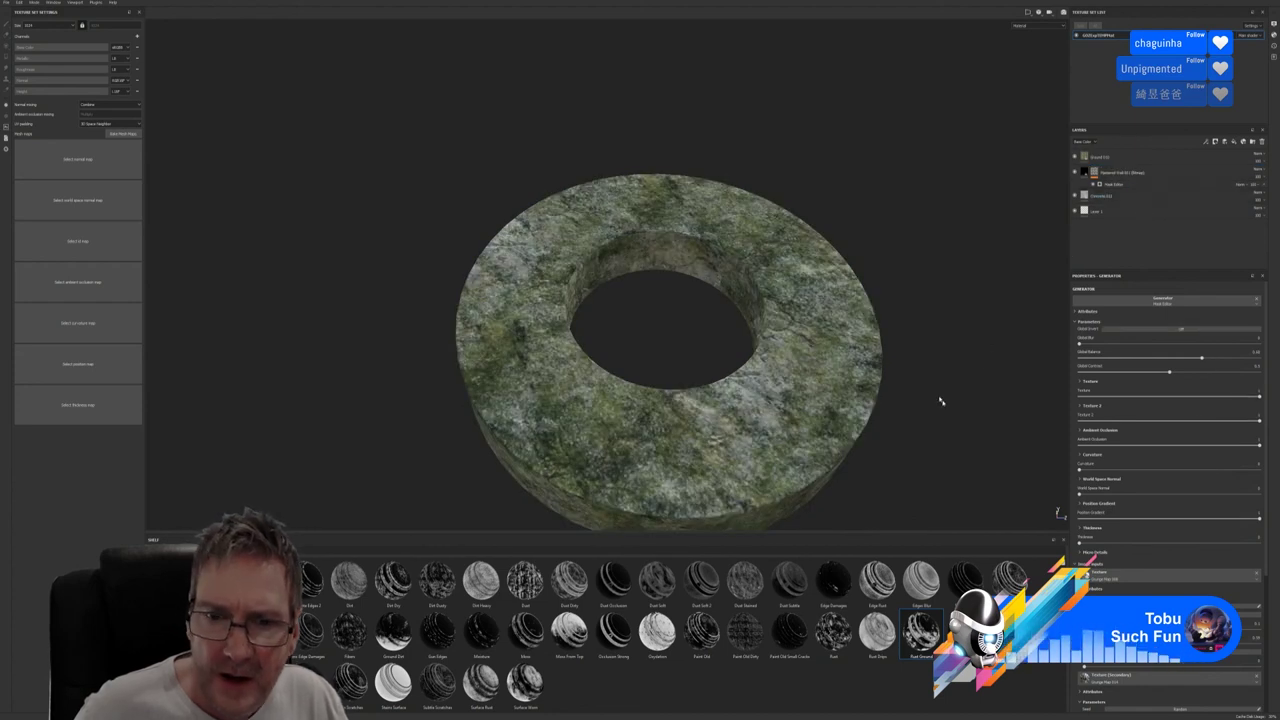
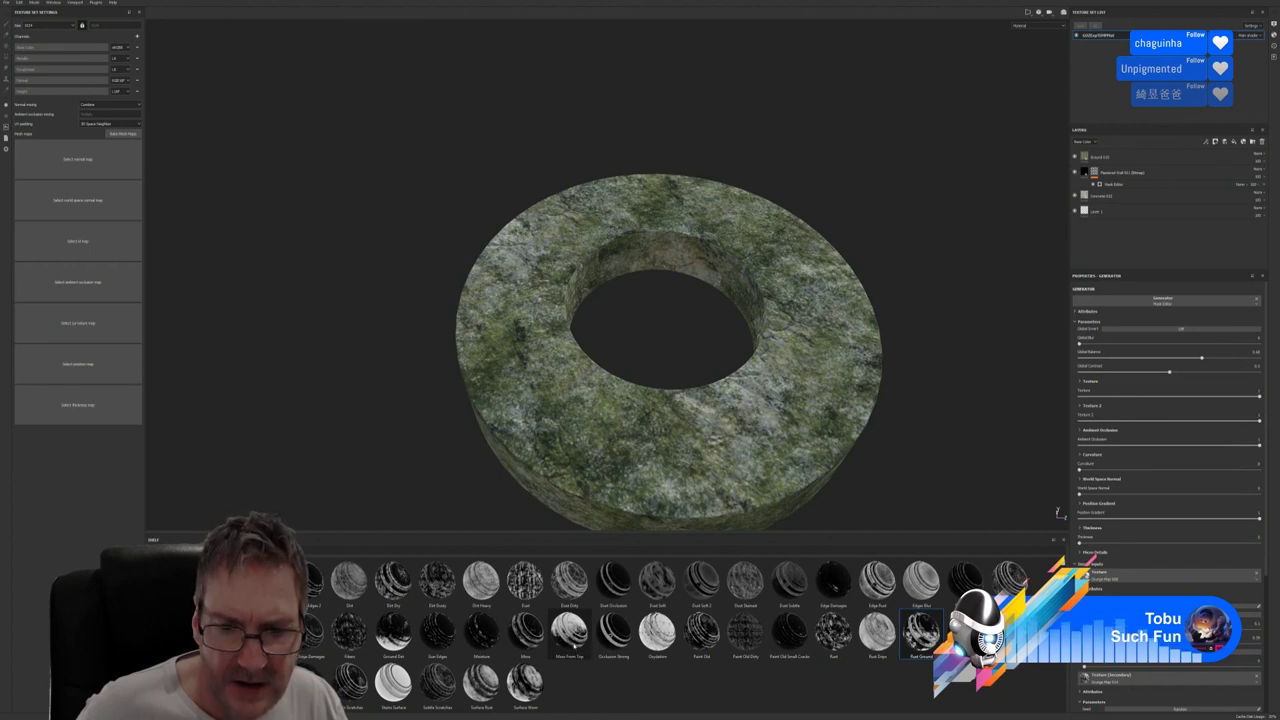
# Add the Moss From Top smart material to the ring and lower its Mask Builder level for patchy moss
pyautogui.moveTo(569, 628)
pyautogui.mouseDown()
pyautogui.moveTo(1100, 192)
pyautogui.moveTo(1117, 145)
pyautogui.moveTo(1120, 157)
pyautogui.mouseUp()
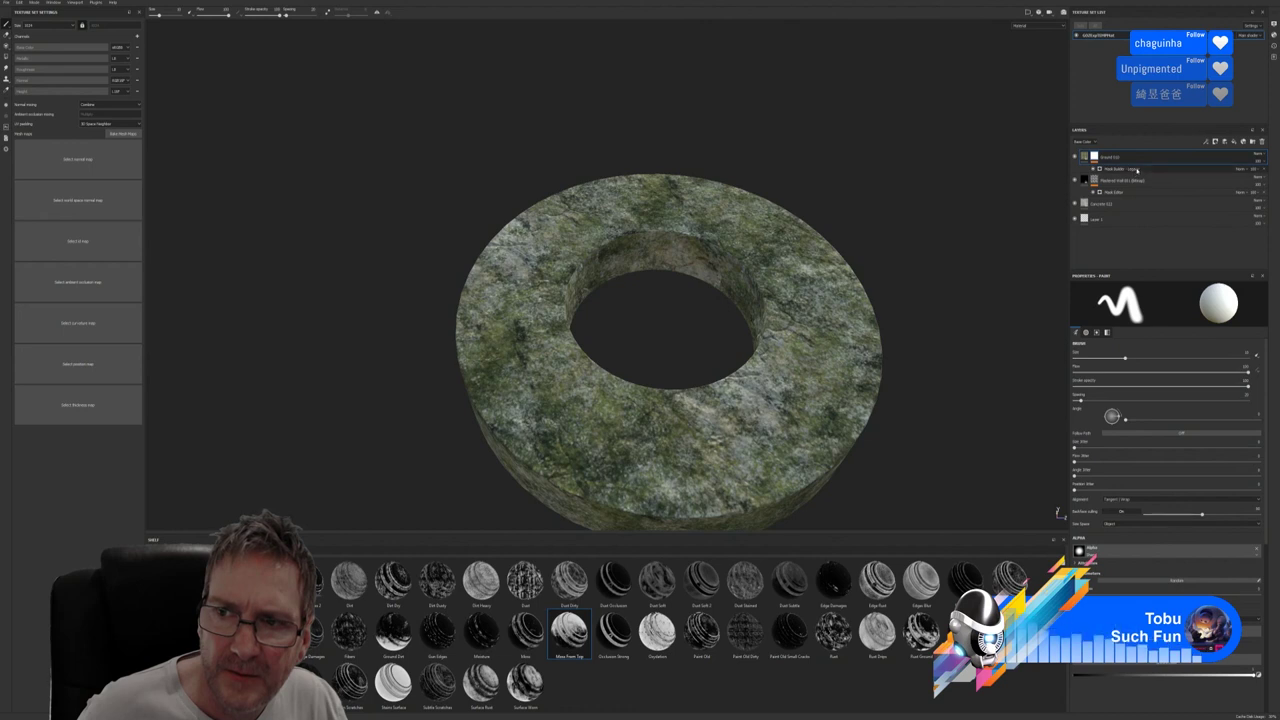
pyautogui.click(1136, 170)
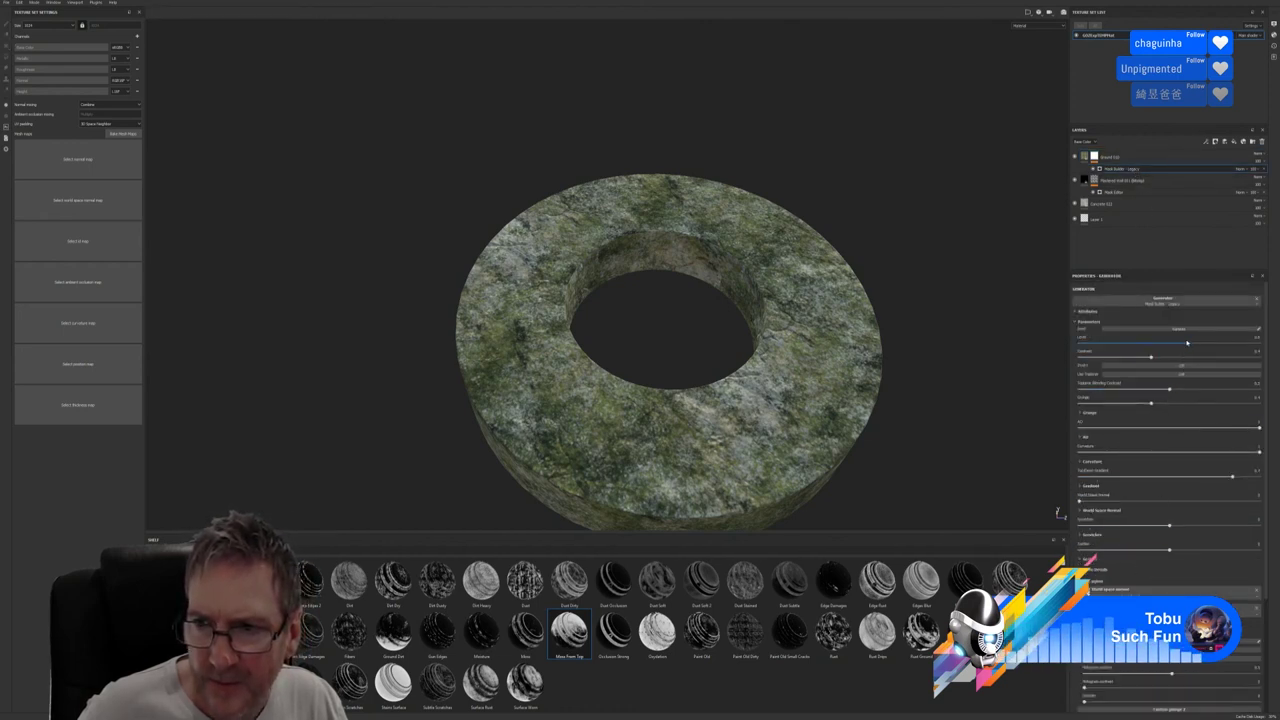
pyautogui.moveTo(1187, 343); pyautogui.dragTo(1100, 345)
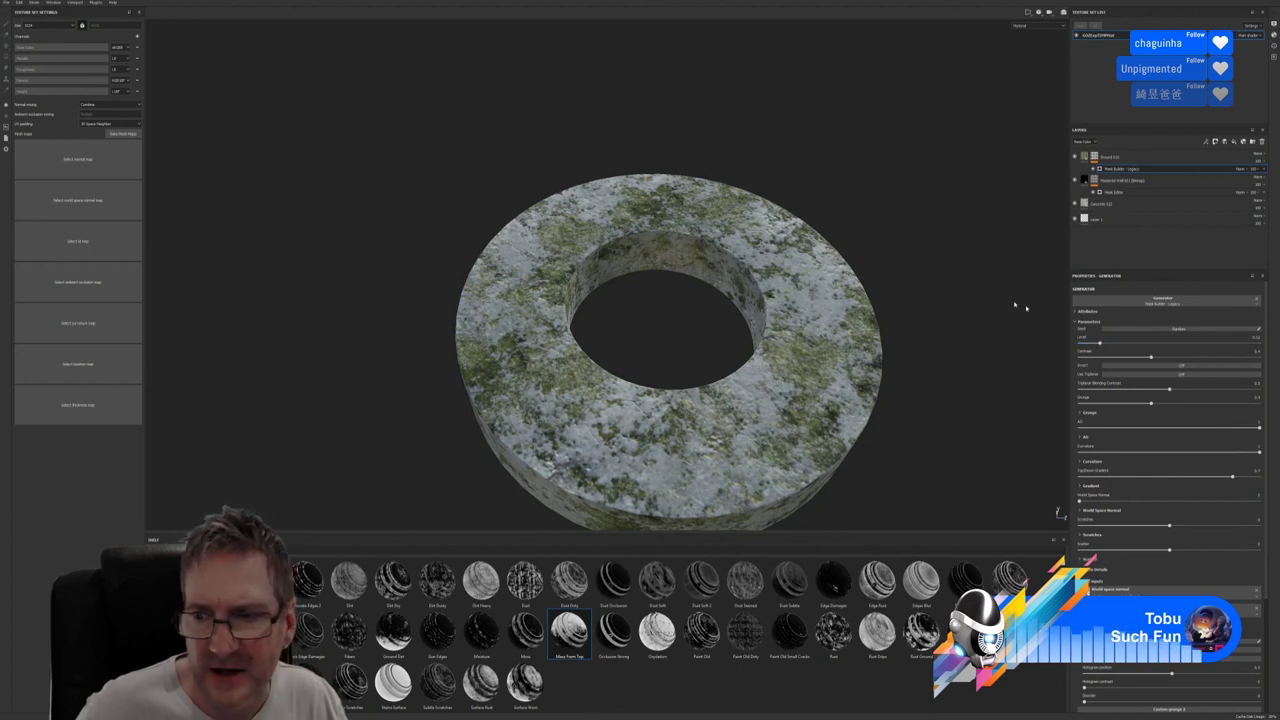
# Raise the moss mask's Blending Contrast, lower its Curvature and increase Scratches, checking from a low side view
pyautogui.moveTo(1169, 389); pyautogui.dragTo(1174, 393)
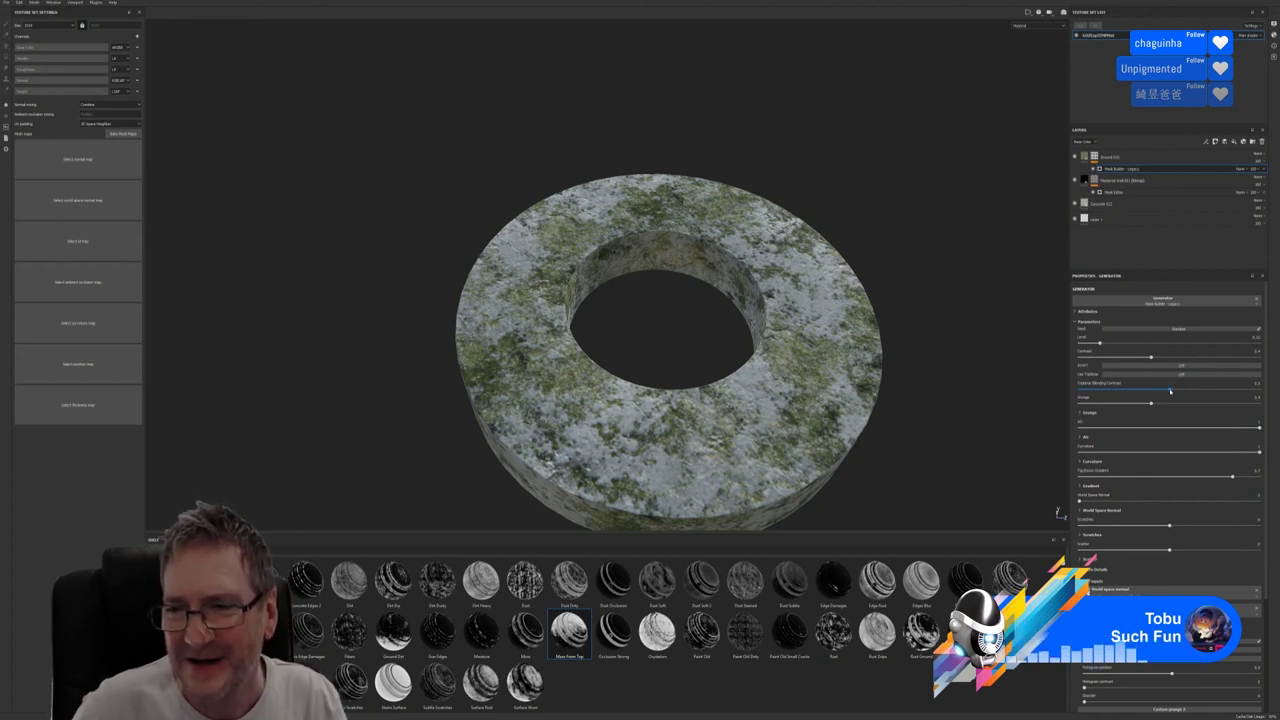
pyautogui.moveTo(1172, 391)
pyautogui.mouseDown()
pyautogui.moveTo(1258, 391)
pyautogui.moveTo(1115, 406)
pyautogui.moveTo(1168, 402)
pyautogui.mouseUp()
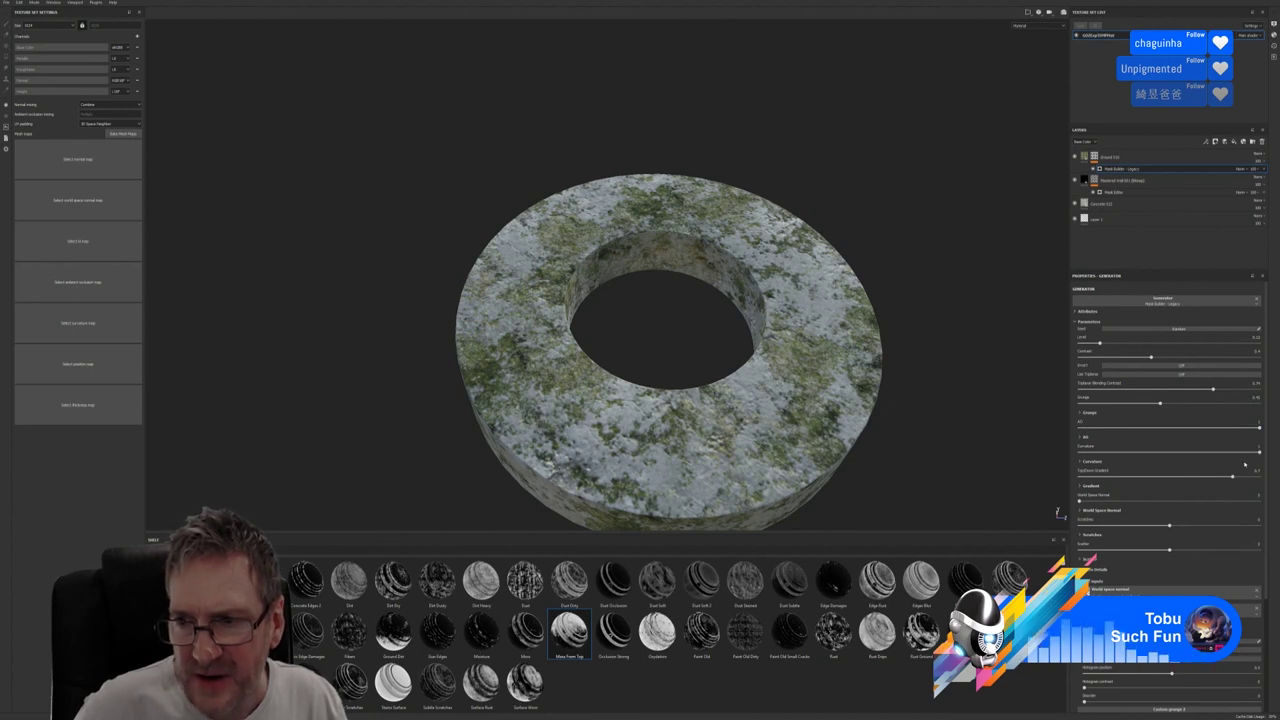
pyautogui.moveTo(1258, 453); pyautogui.dragTo(1215, 479)
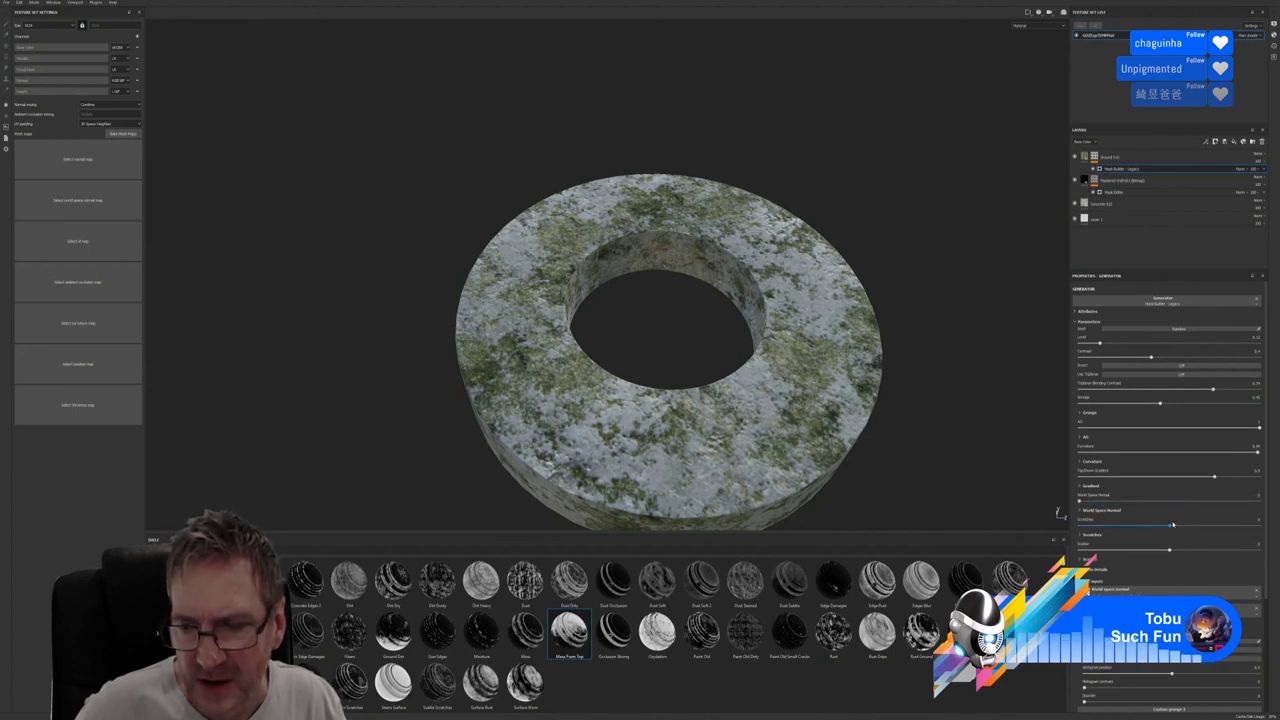
pyautogui.moveTo(1172, 526); pyautogui.dragTo(1203, 540)
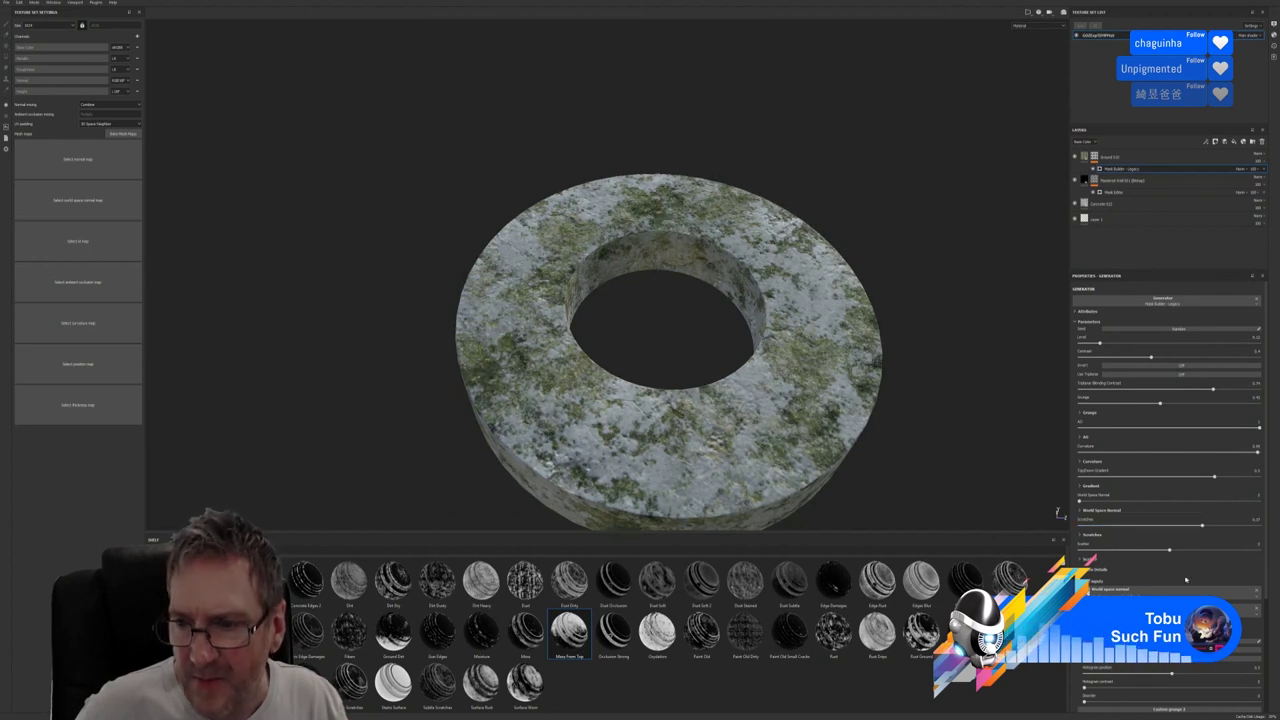
pyautogui.click(1169, 551)
pyautogui.moveTo(1155, 551); pyautogui.dragTo(1179, 551)
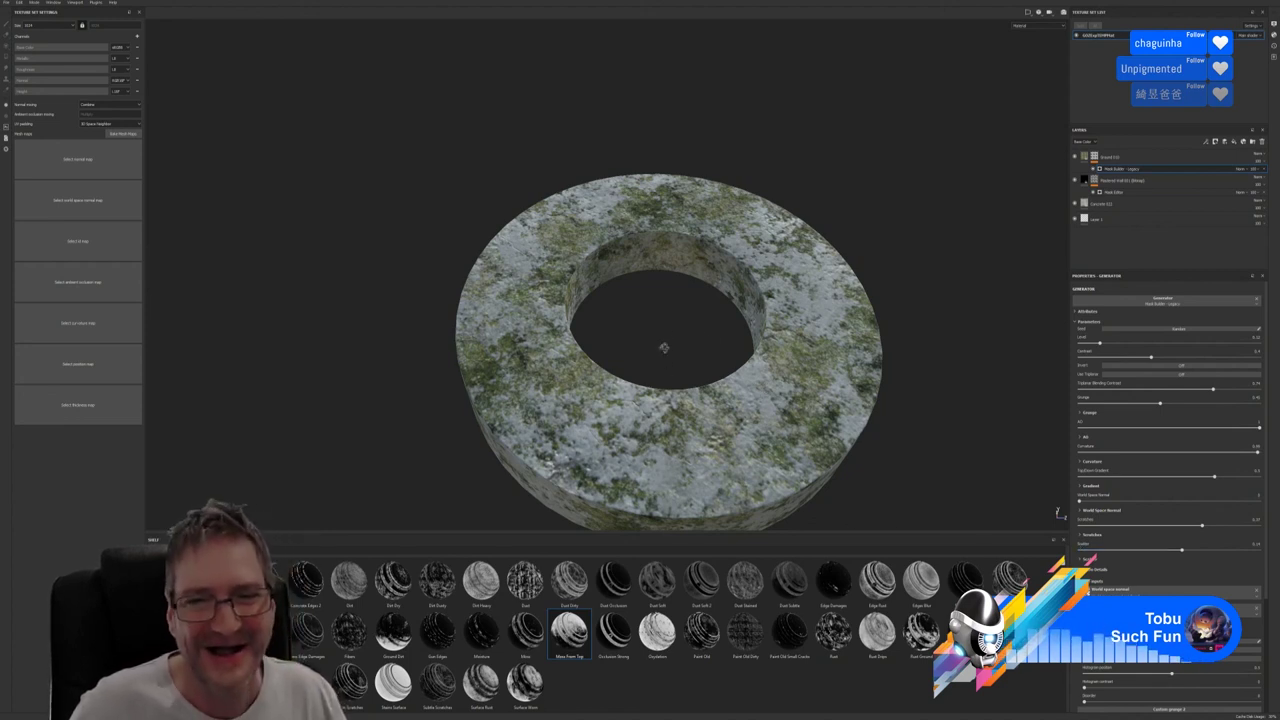
pyautogui.keyDown('alt'); pyautogui.moveTo(663, 349); pyautogui.dragTo(638, 314); pyautogui.keyUp('alt')
pyautogui.scroll(3, 566, 370)
pyautogui.scroll(-3, 567, 327)
pyautogui.scroll(2, 660, 262)
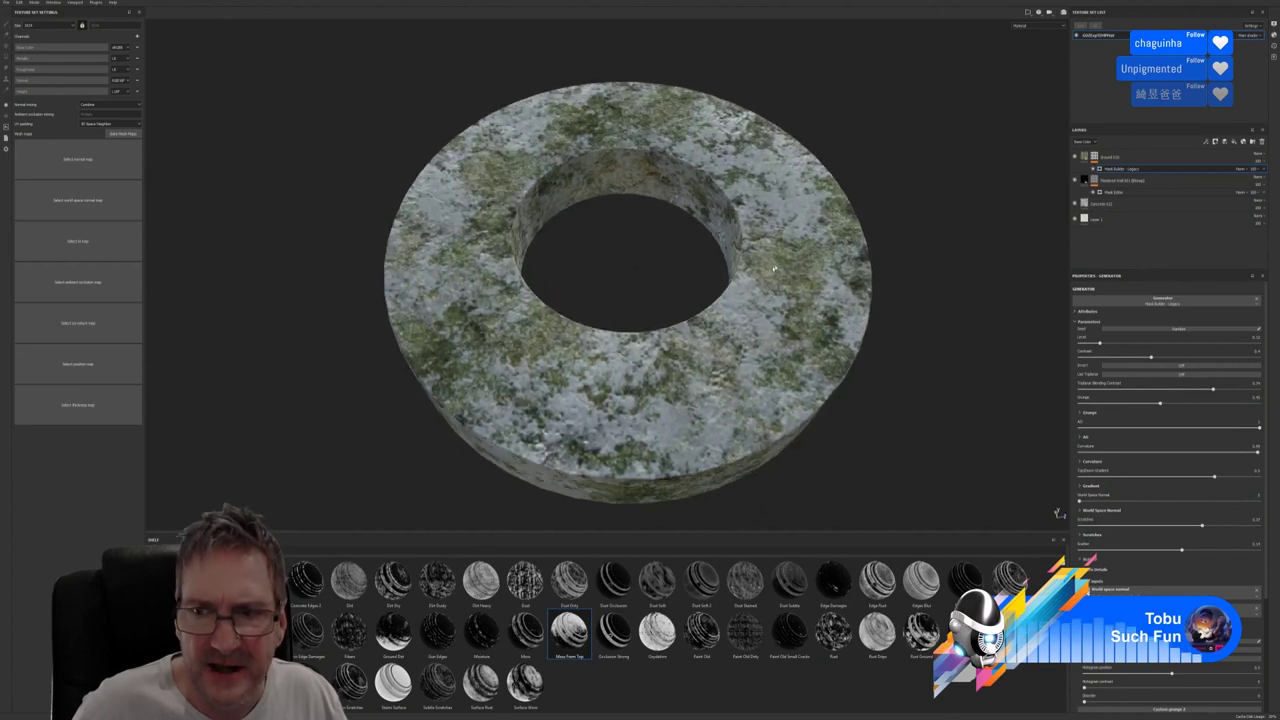
pyautogui.click(1075, 157)
pyautogui.click(1075, 157)
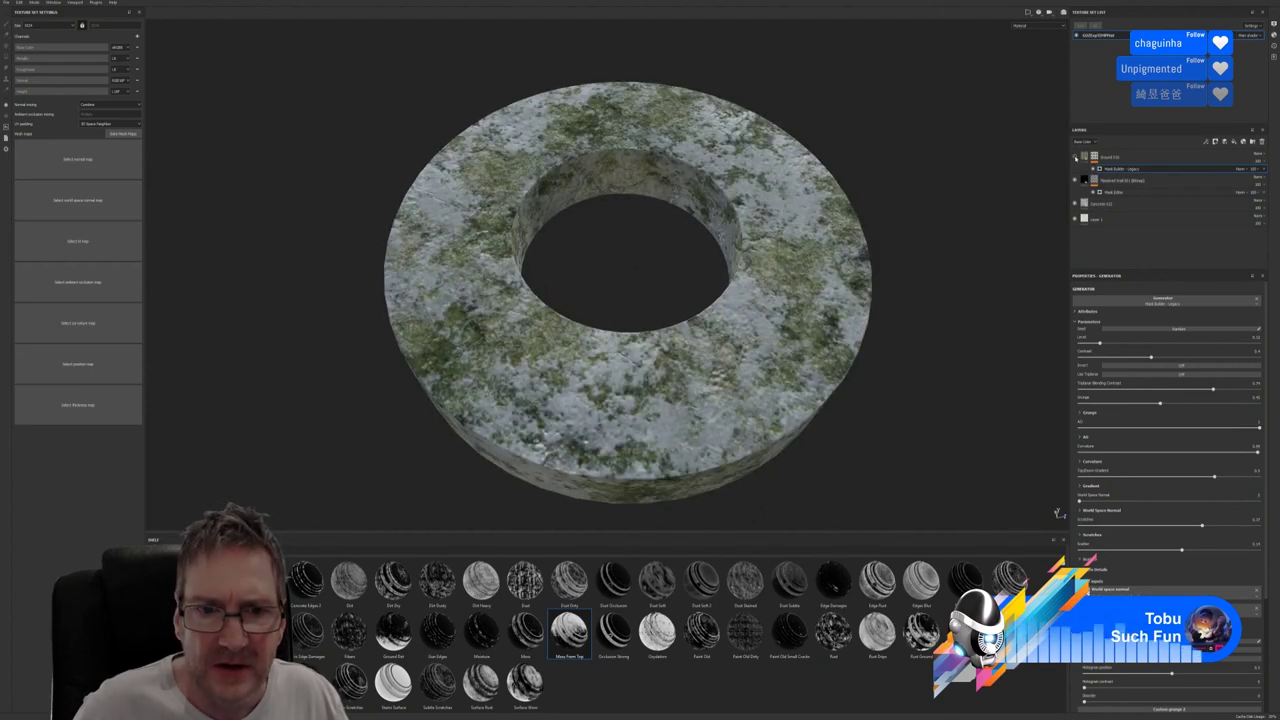
pyautogui.click(1075, 157)
pyautogui.click(1075, 157)
pyautogui.click(1075, 157)
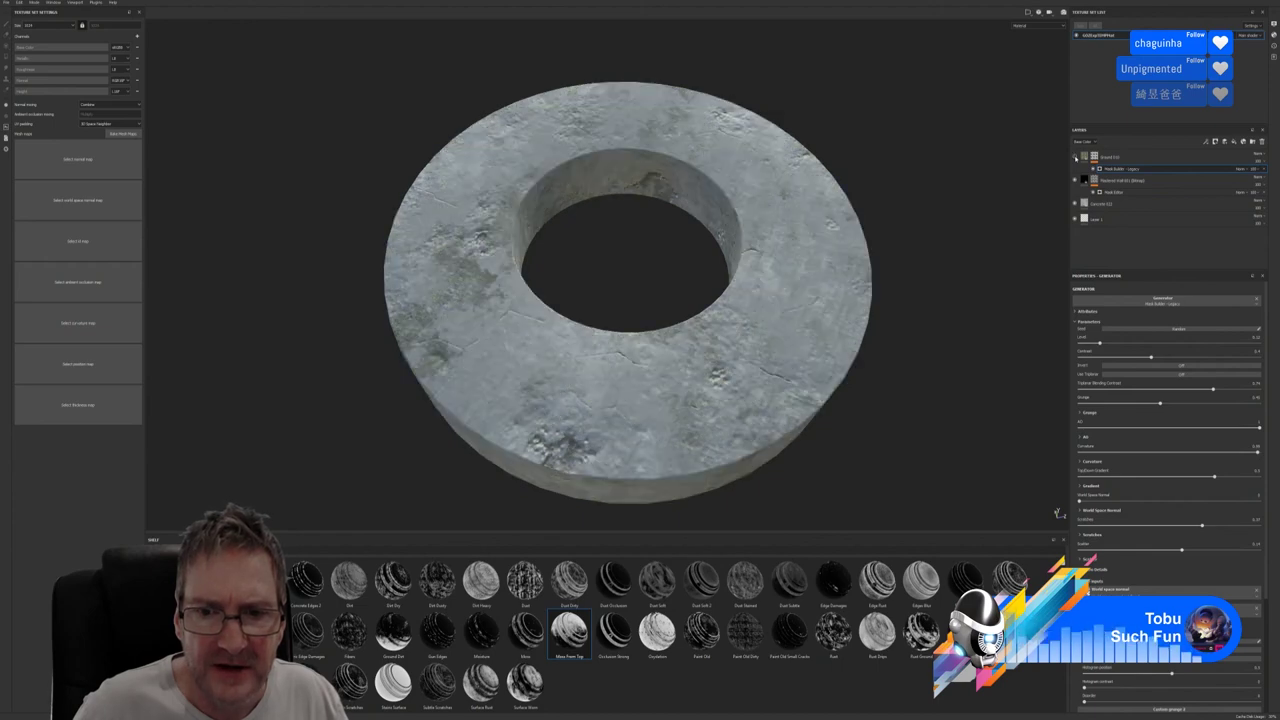
pyautogui.click(1075, 157)
pyautogui.click(1075, 157)
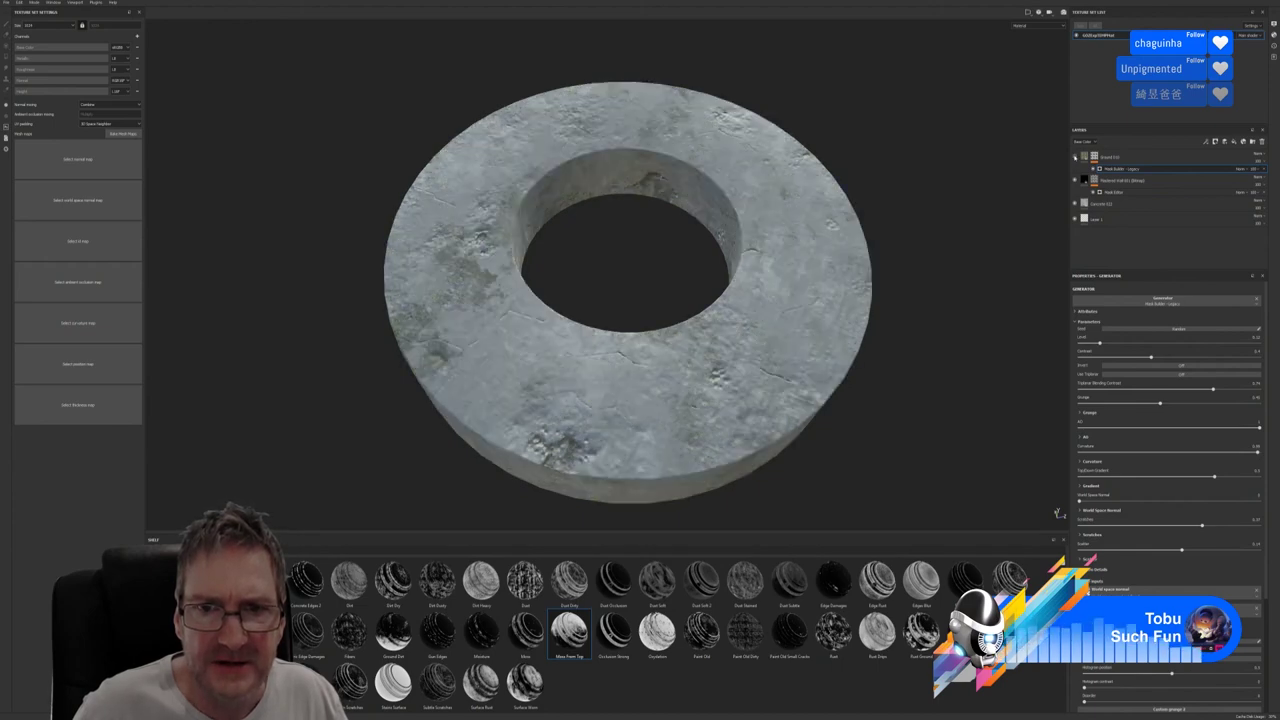
pyautogui.click(1075, 157)
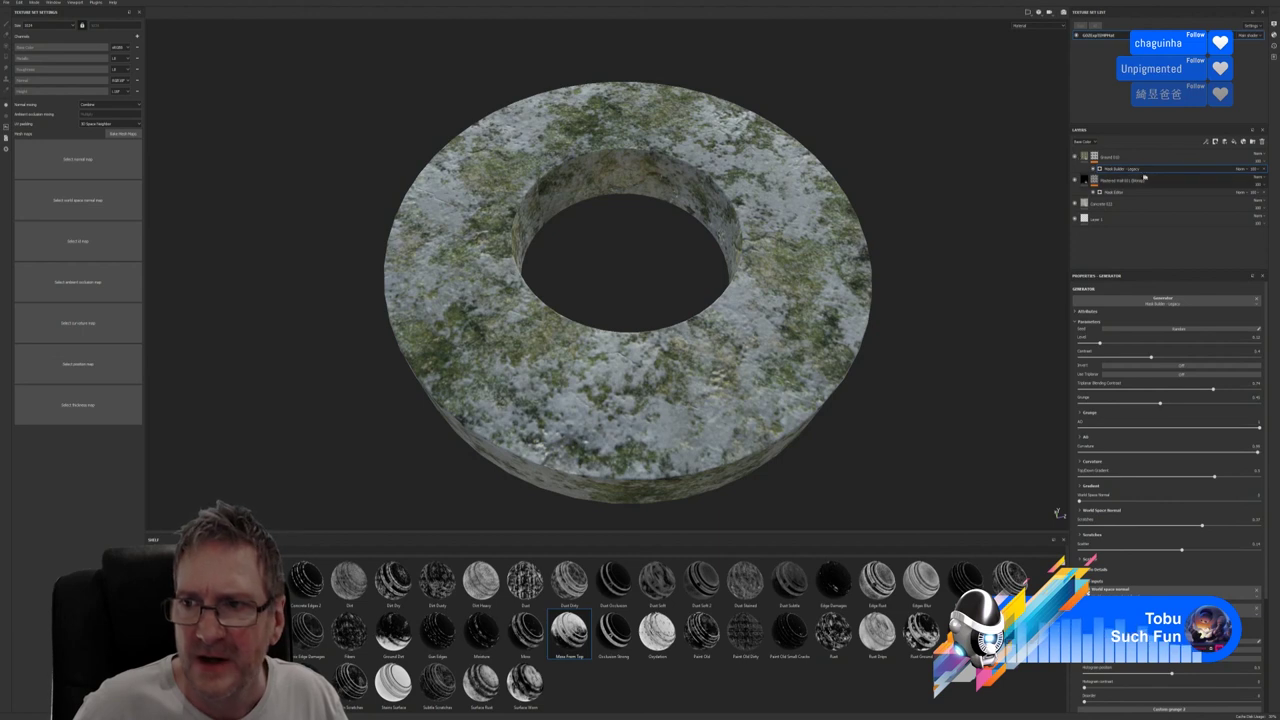
pyautogui.click(1242, 169)
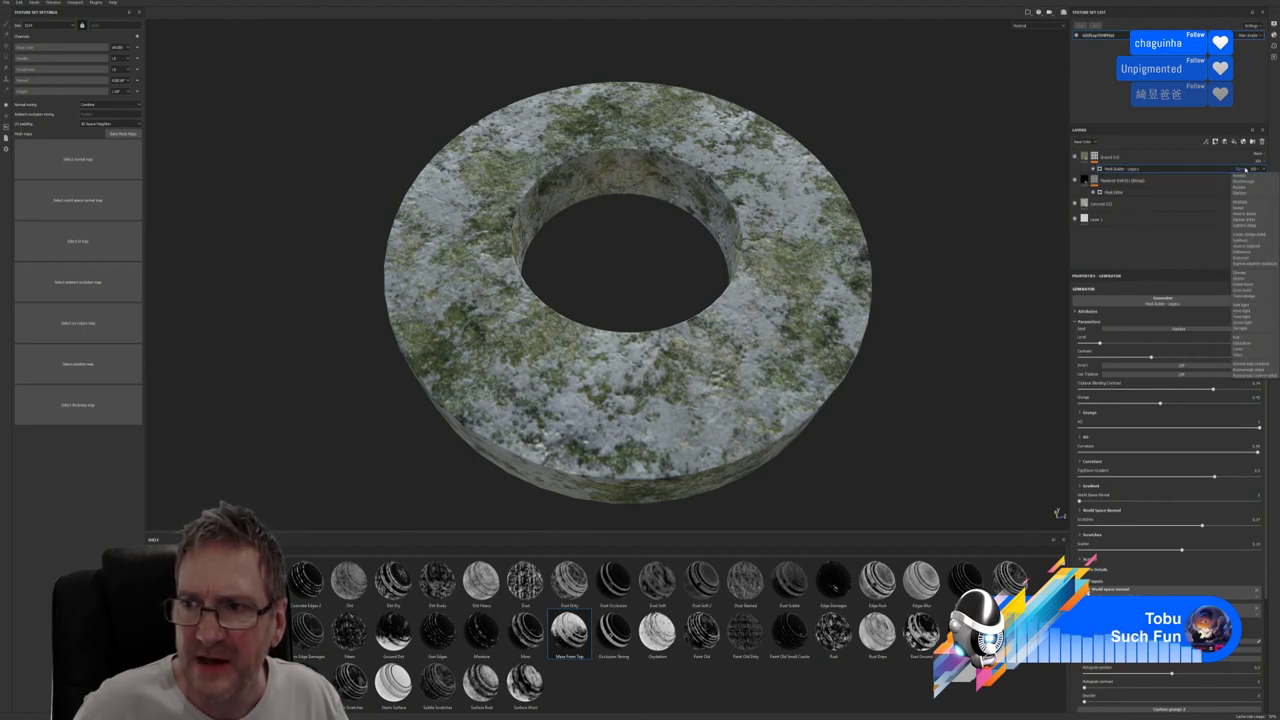
pyautogui.click(1243, 187)
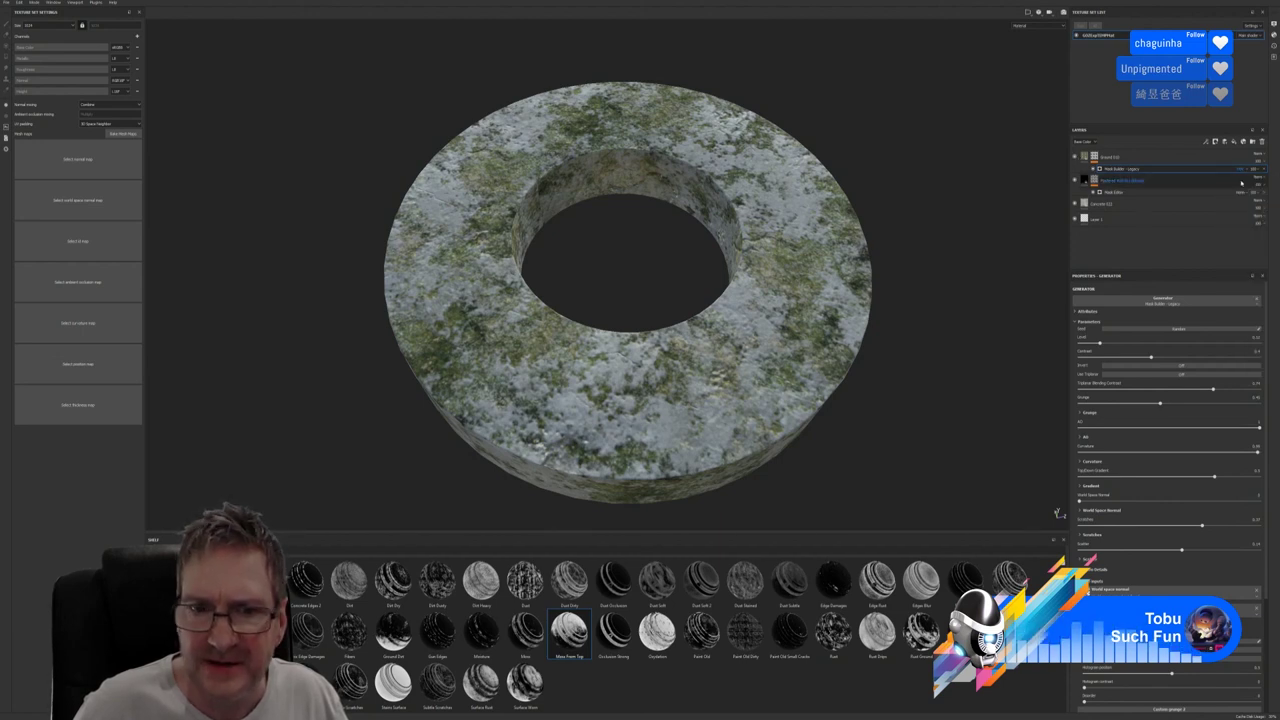
pyautogui.click(1242, 170)
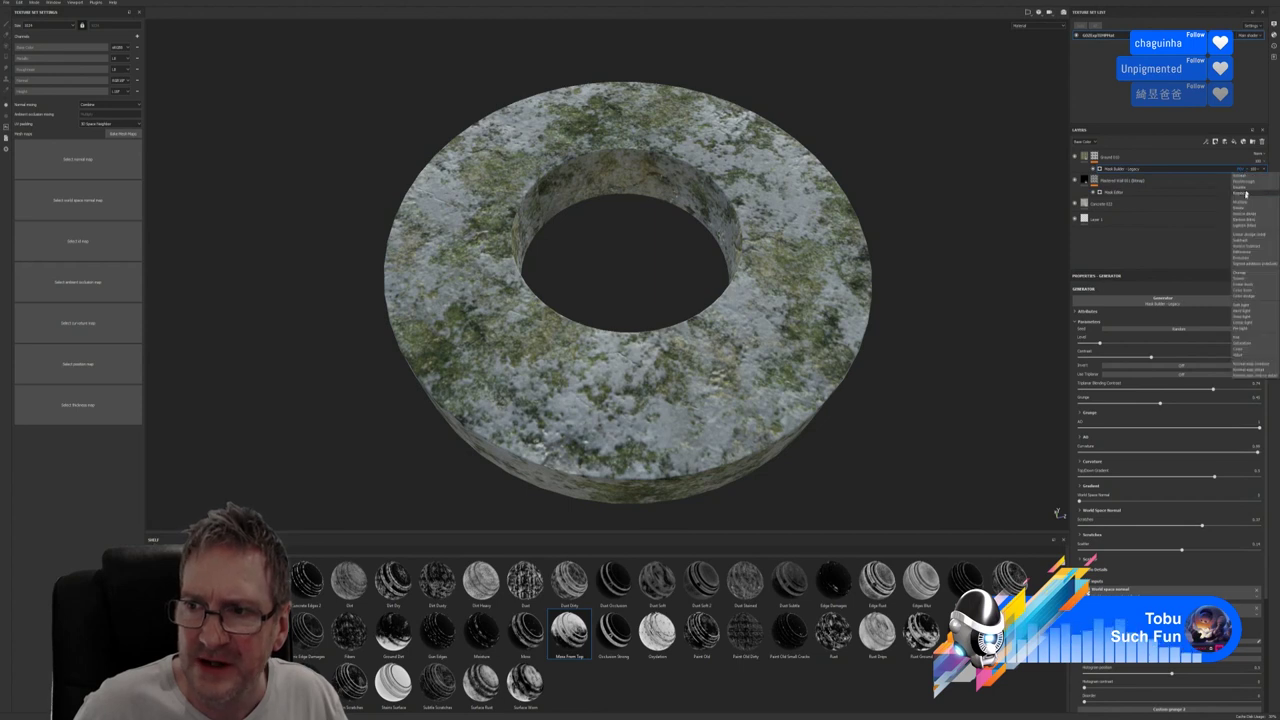
pyautogui.click(1243, 203)
pyautogui.click(1242, 169)
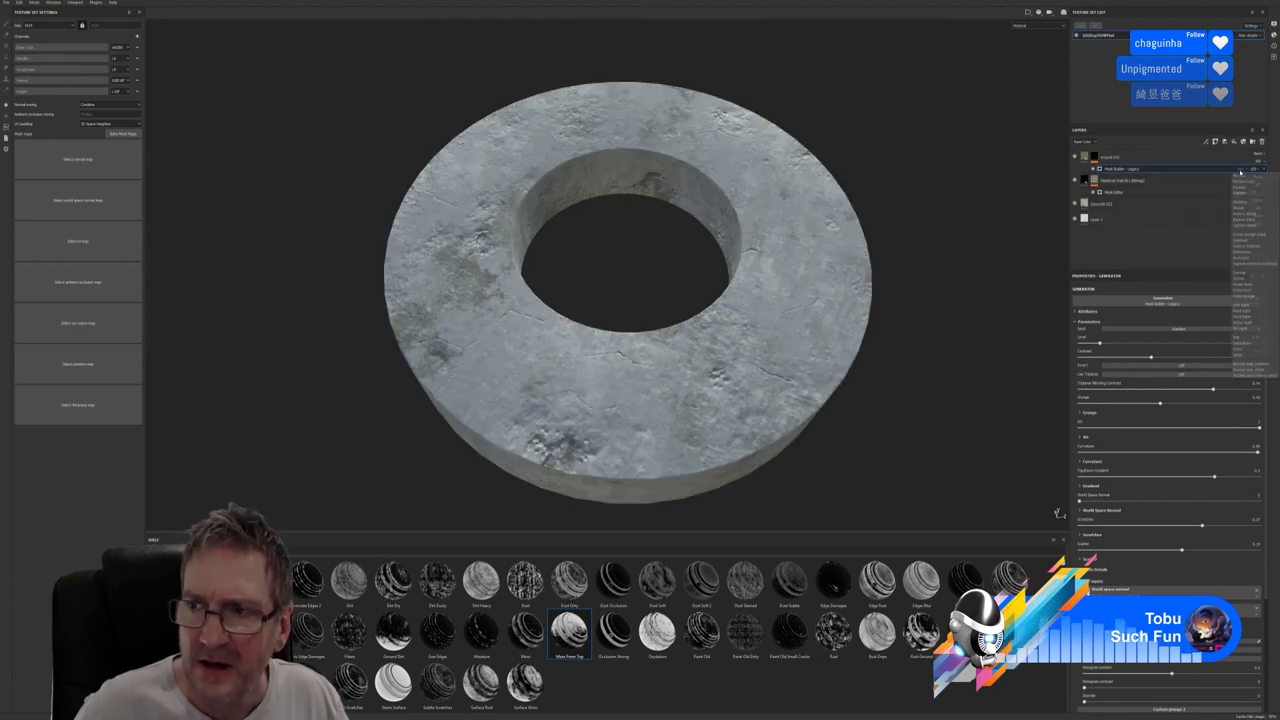
pyautogui.click(1246, 239)
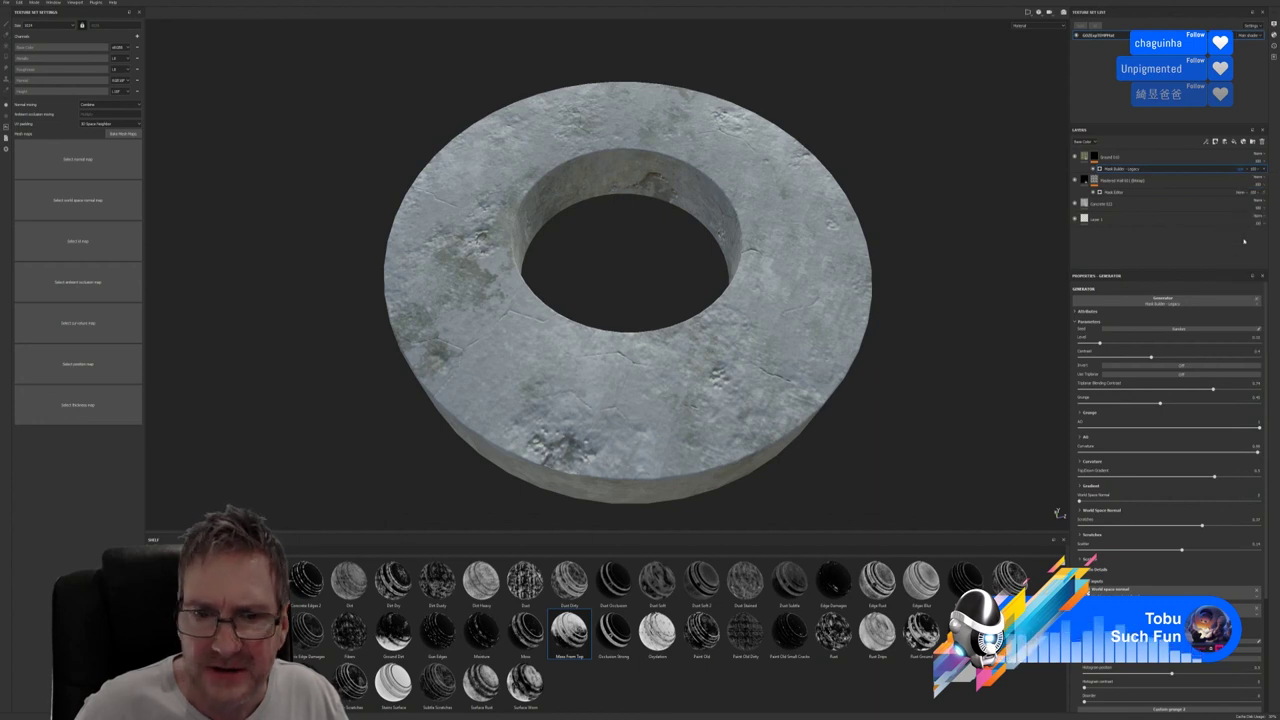
pyautogui.click(1242, 169)
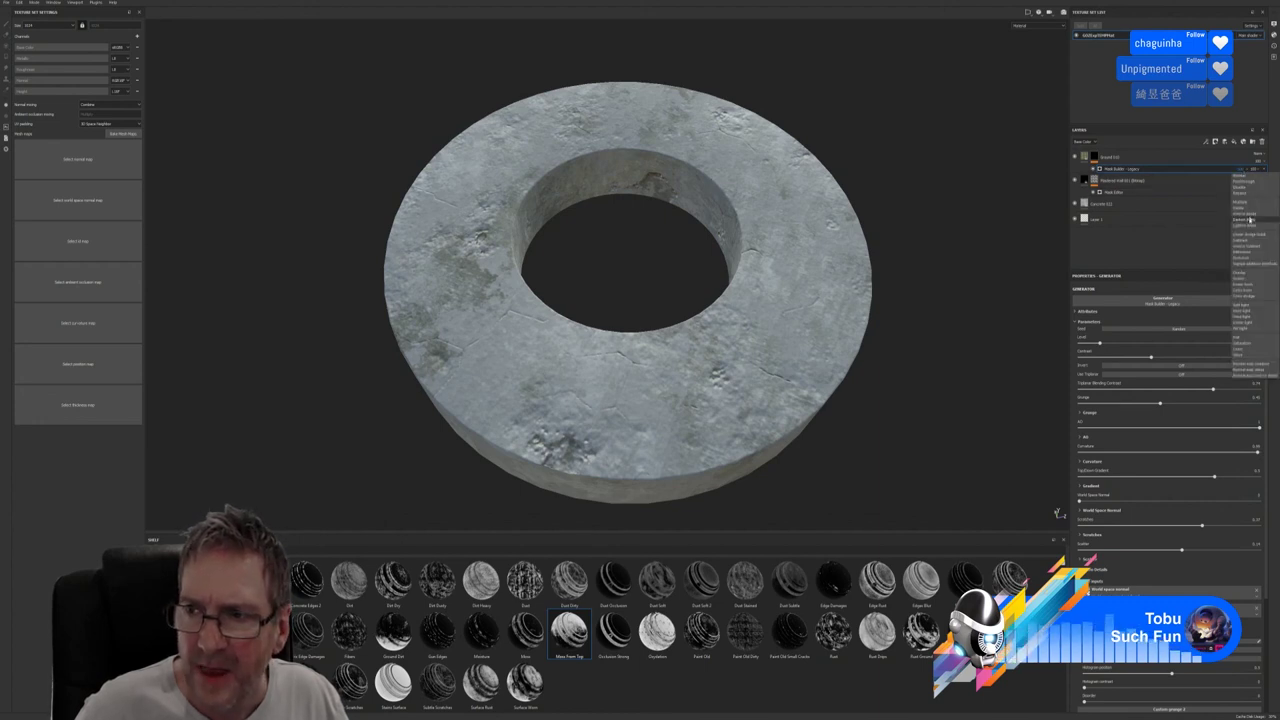
pyautogui.click(1246, 250)
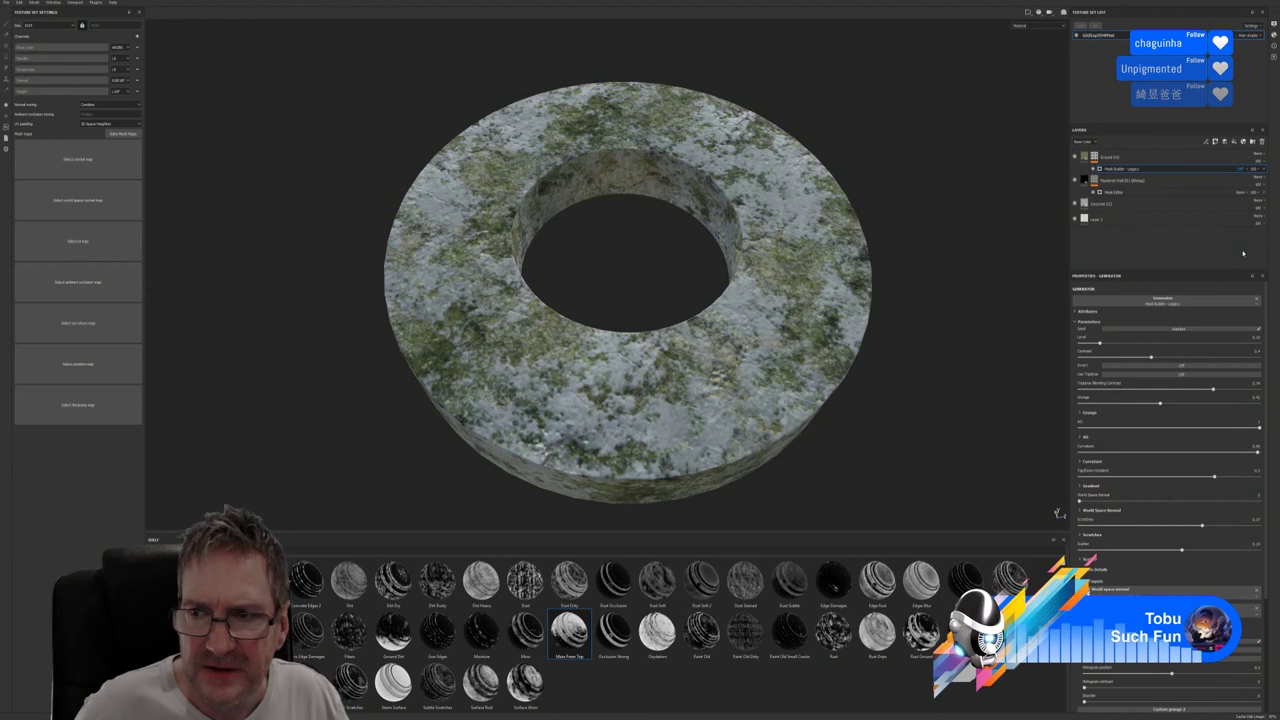
pyautogui.click(1242, 169)
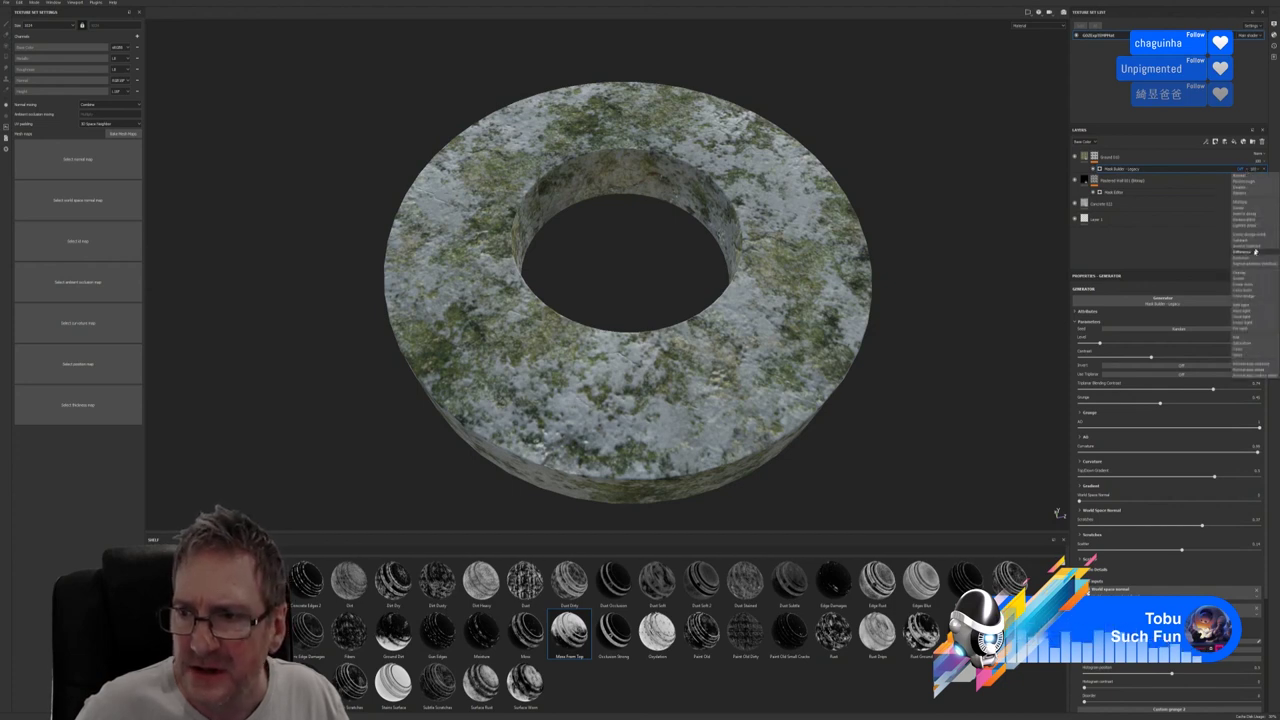
pyautogui.click(1247, 271)
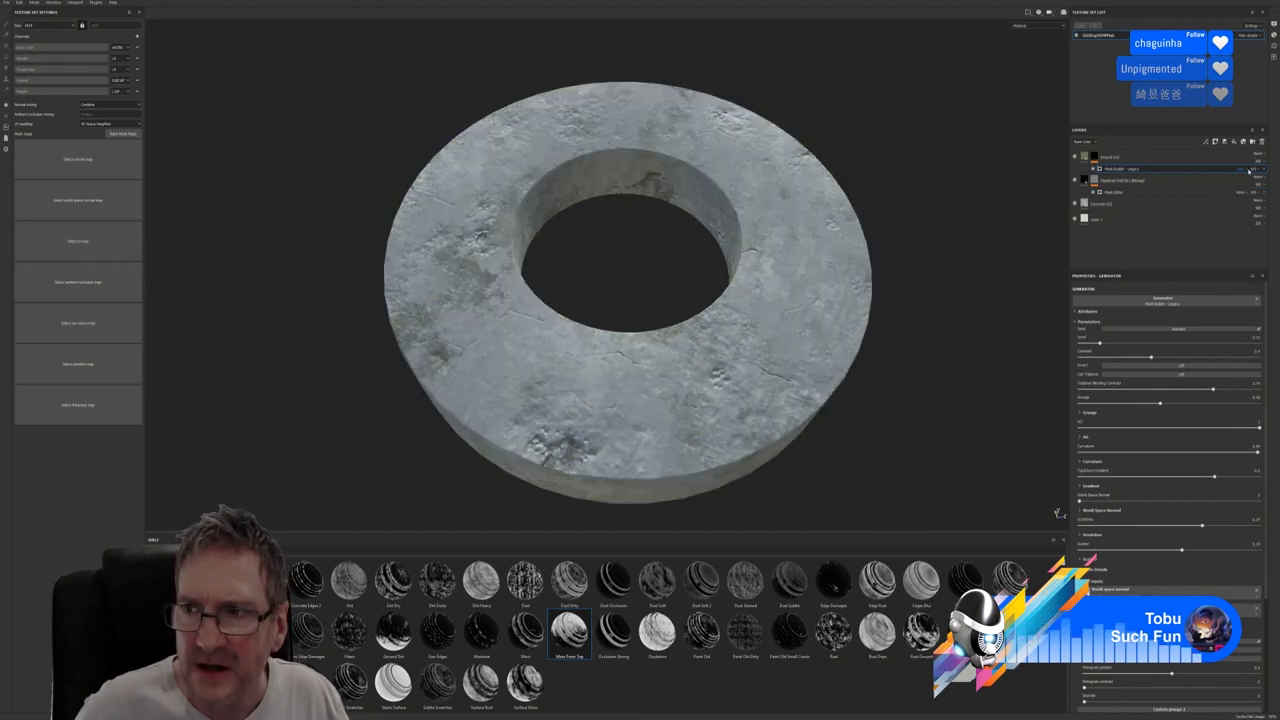
pyautogui.click(1242, 169)
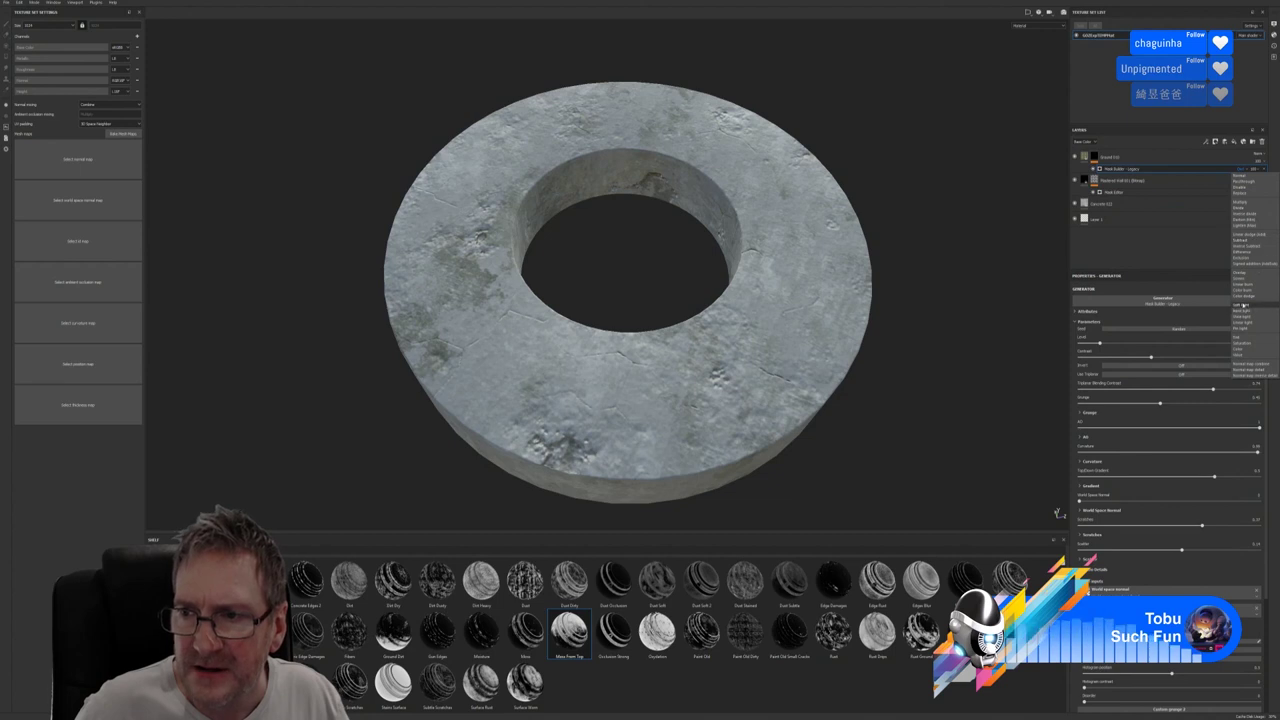
pyautogui.click(1244, 305)
pyautogui.click(1242, 169)
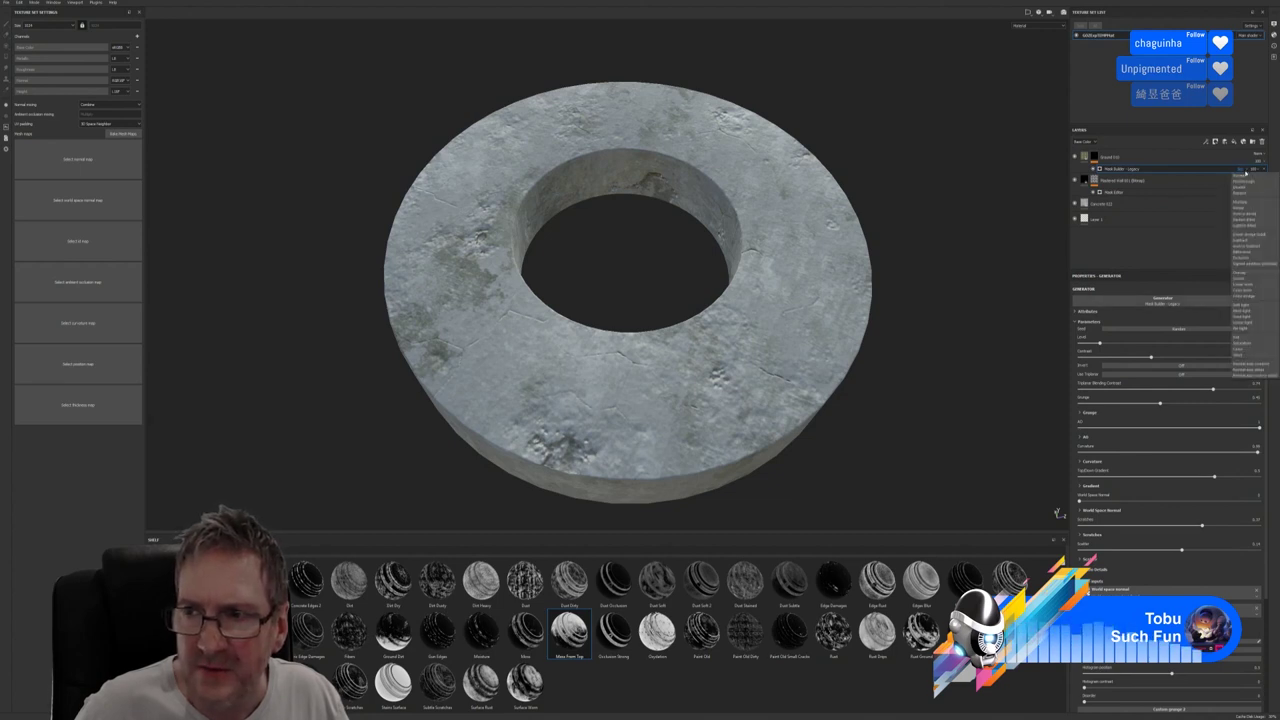
pyautogui.click(1245, 181)
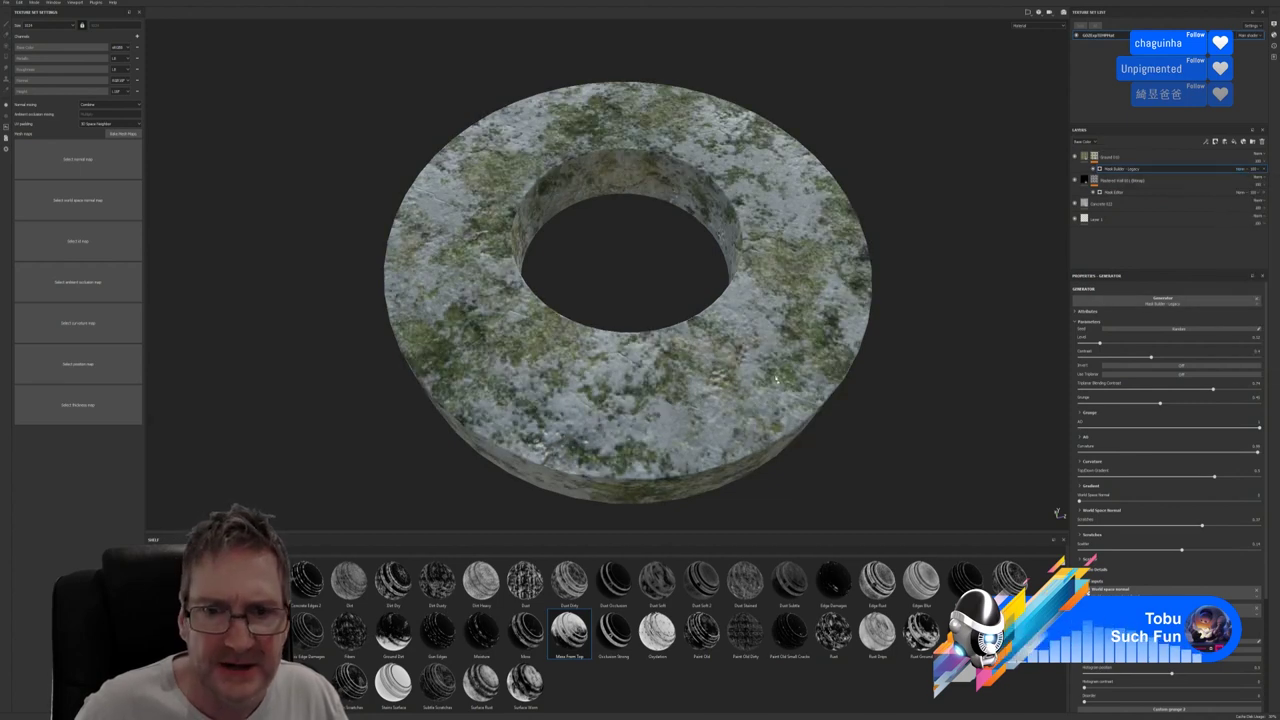
pyautogui.scroll(-3, 686, 377)
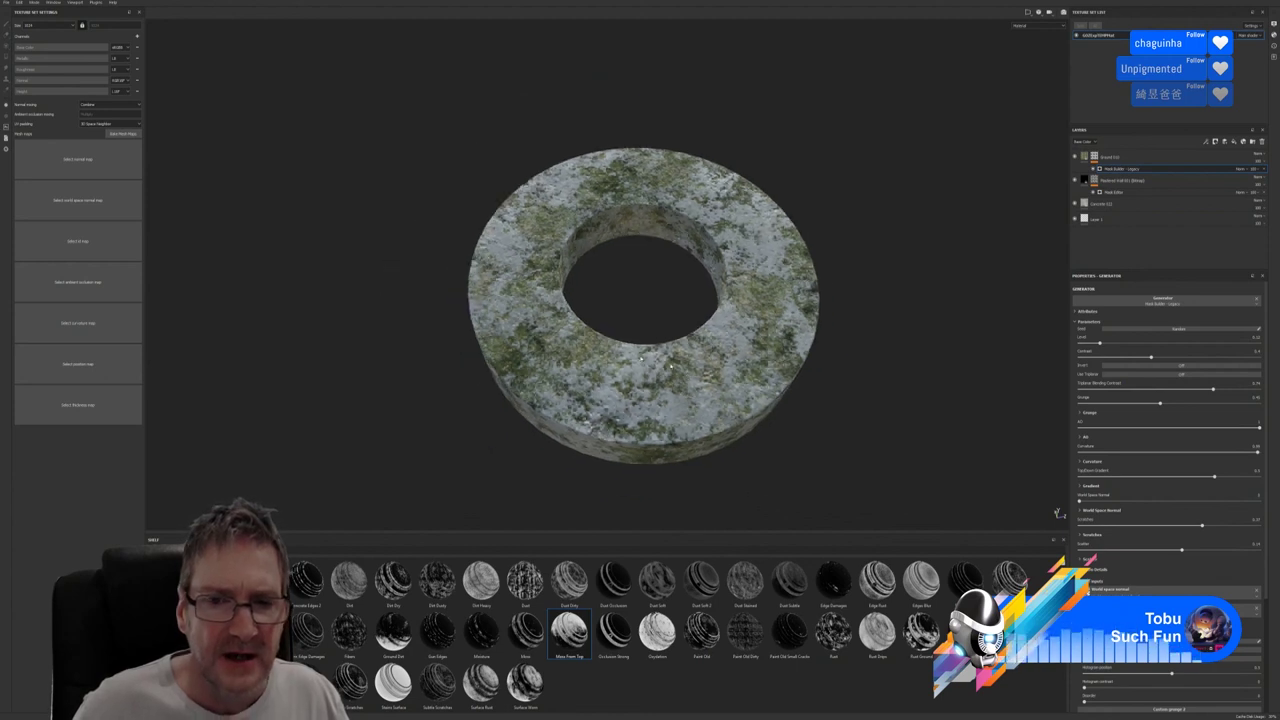
# Export the ring's texture maps as PNGs at the chosen texture-set resolution
pyautogui.click(6, 3)
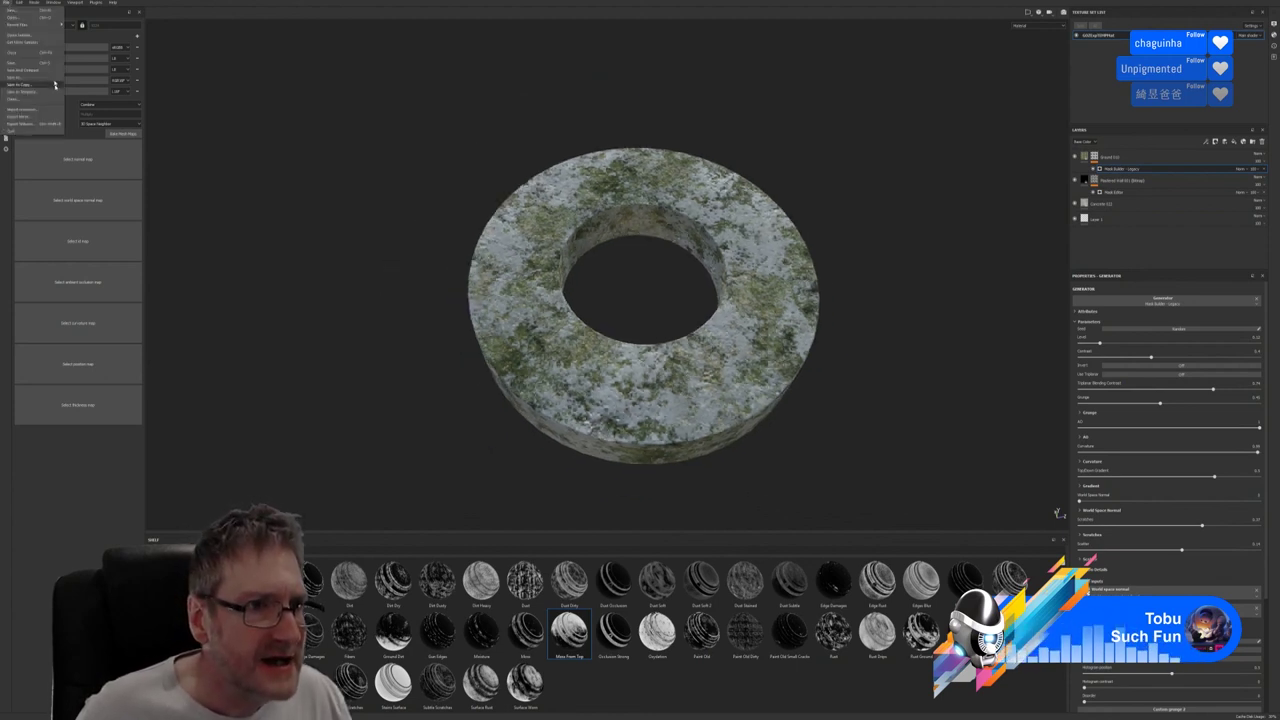
pyautogui.click(38, 124)
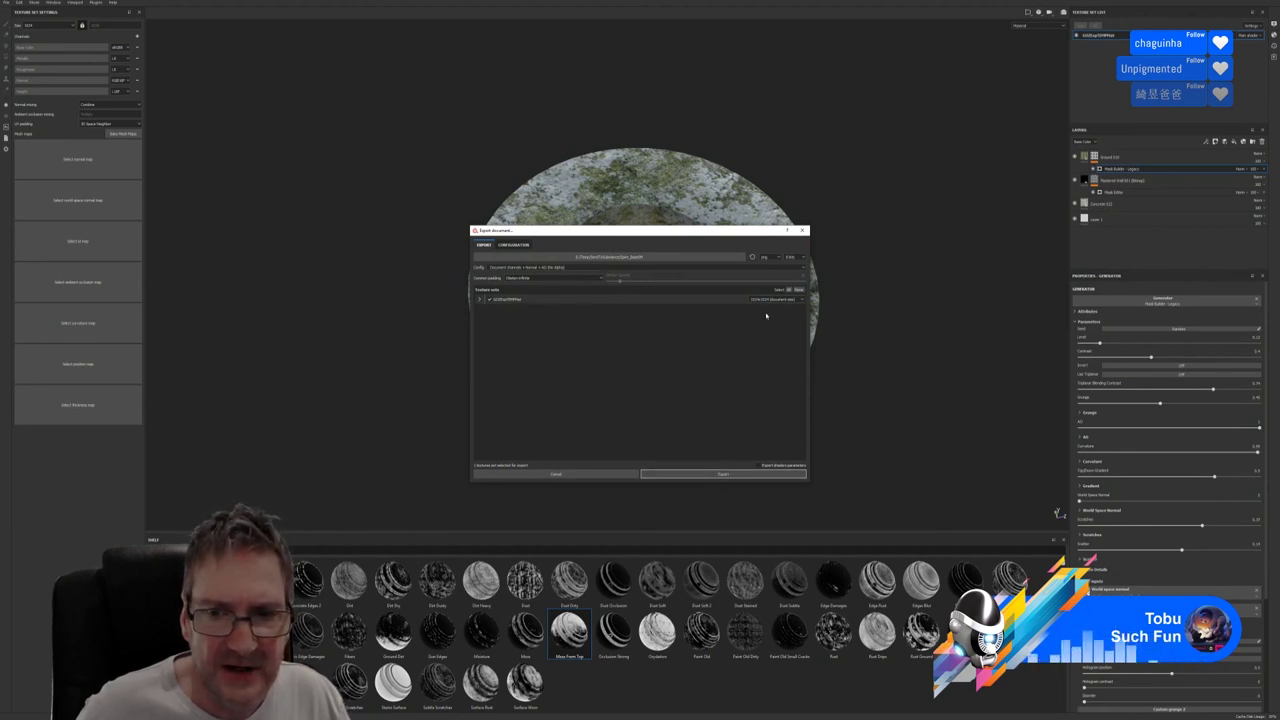
pyautogui.click(798, 302)
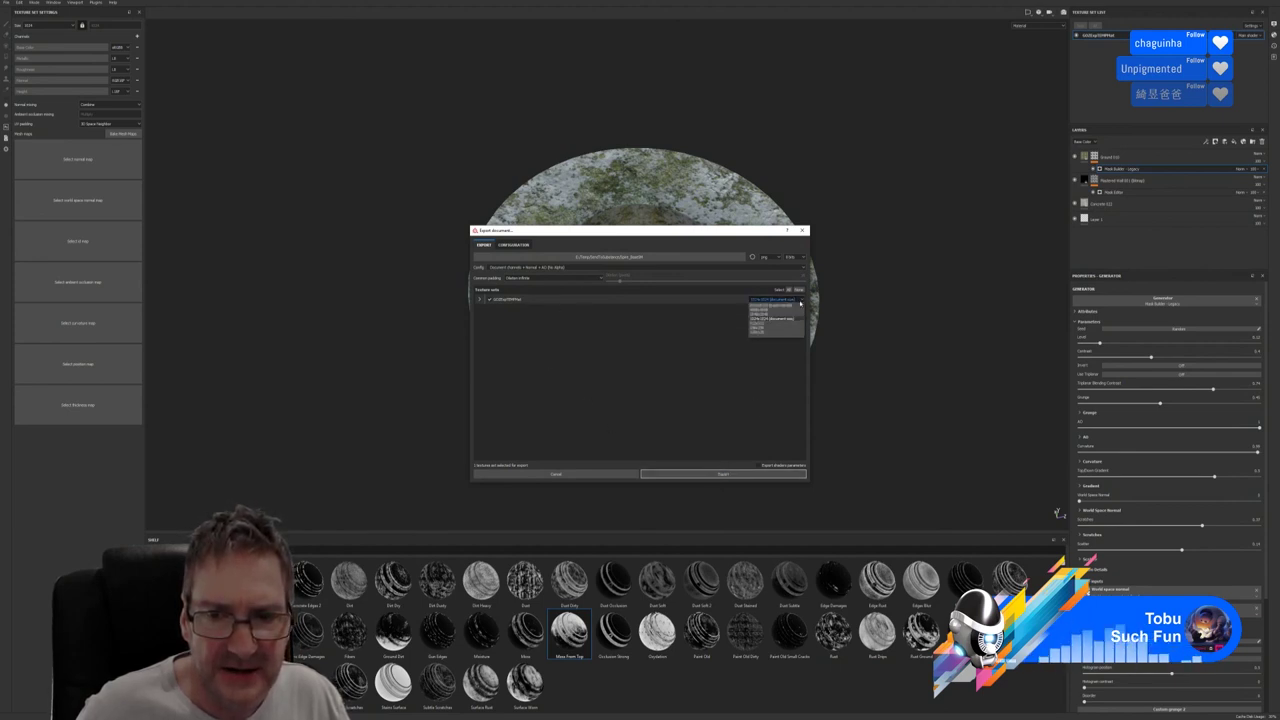
pyautogui.click(800, 302)
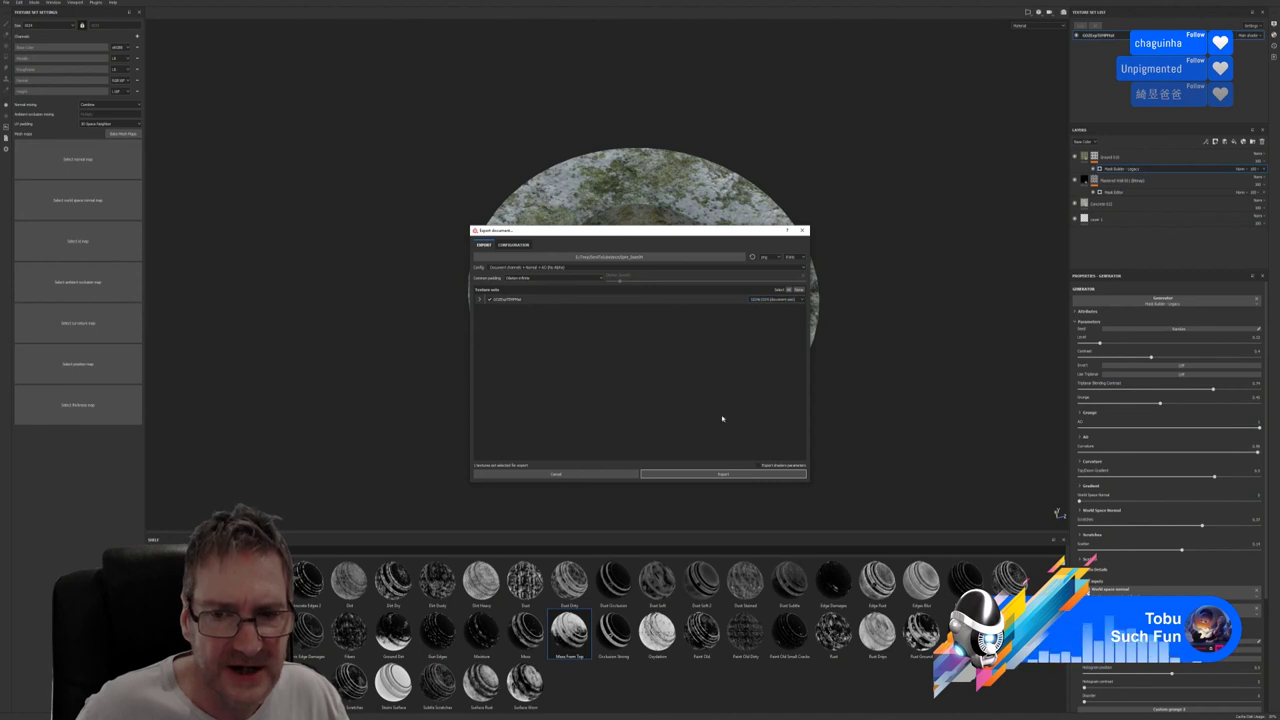
pyautogui.click(726, 474)
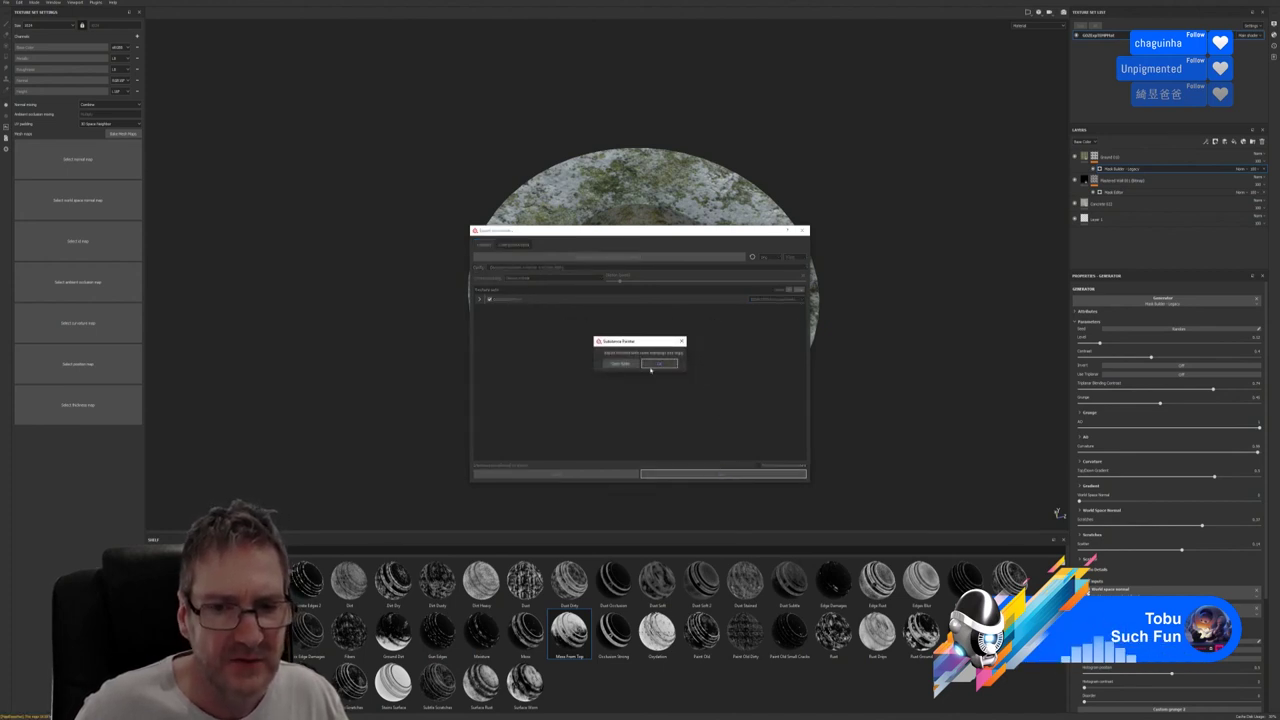
pyautogui.click(623, 366)
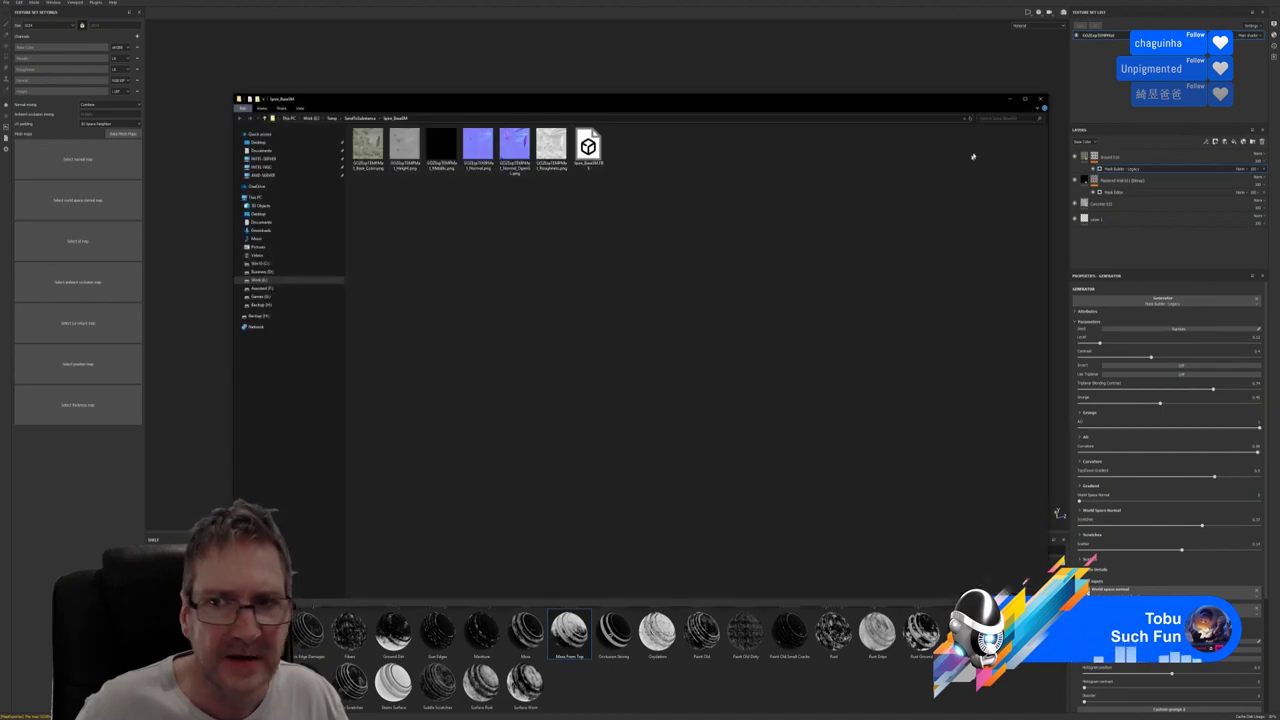
pyautogui.click(1040, 99)
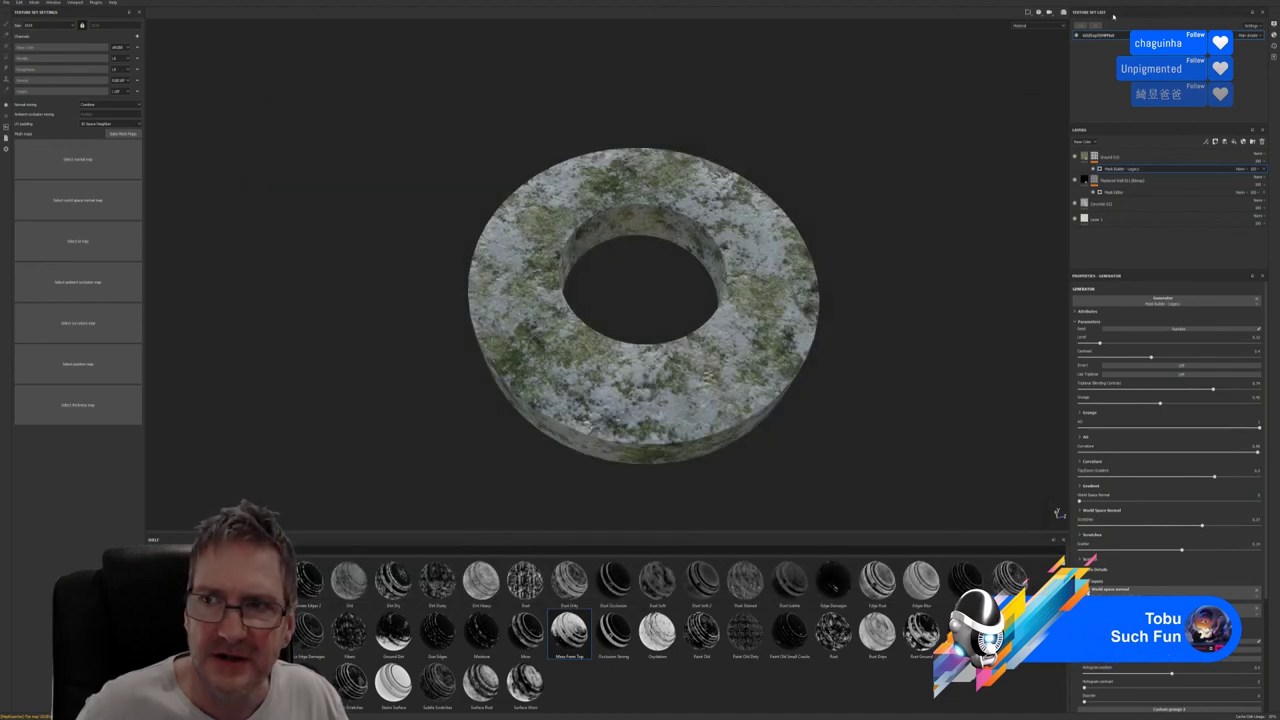
# Save the Substance Painter project
pyautogui.click(5, 4)
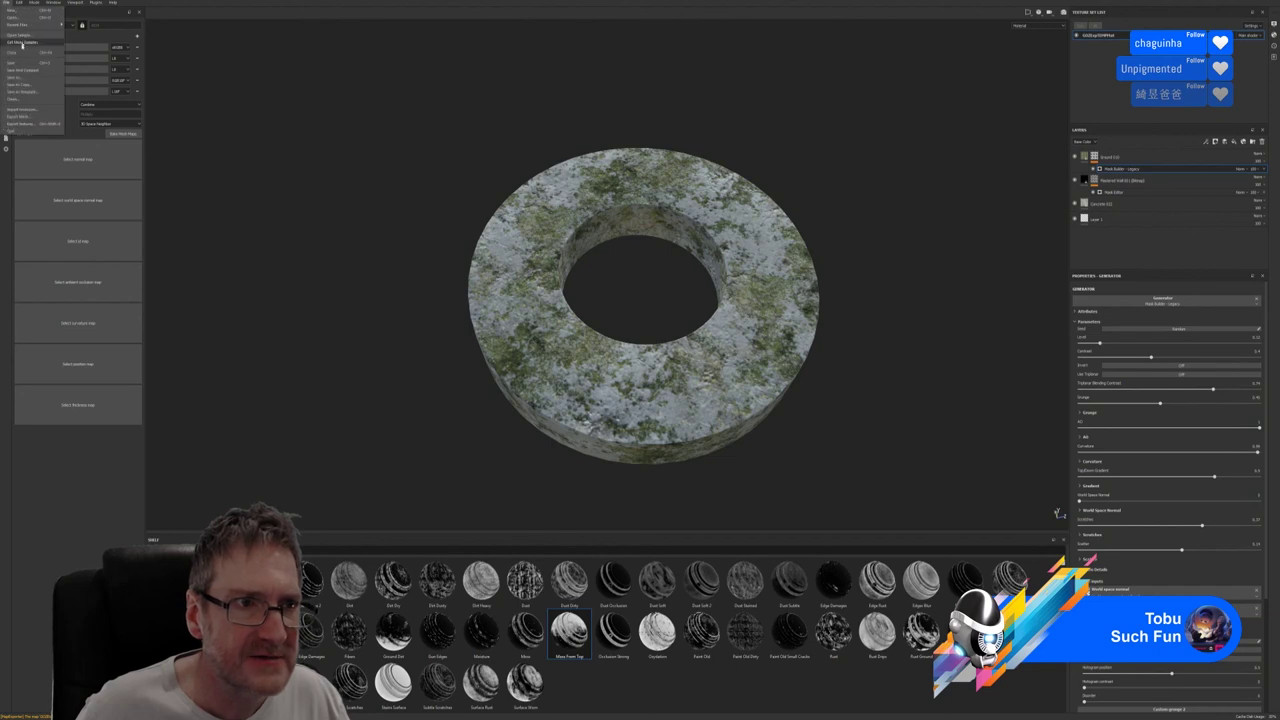
pyautogui.click(30, 70)
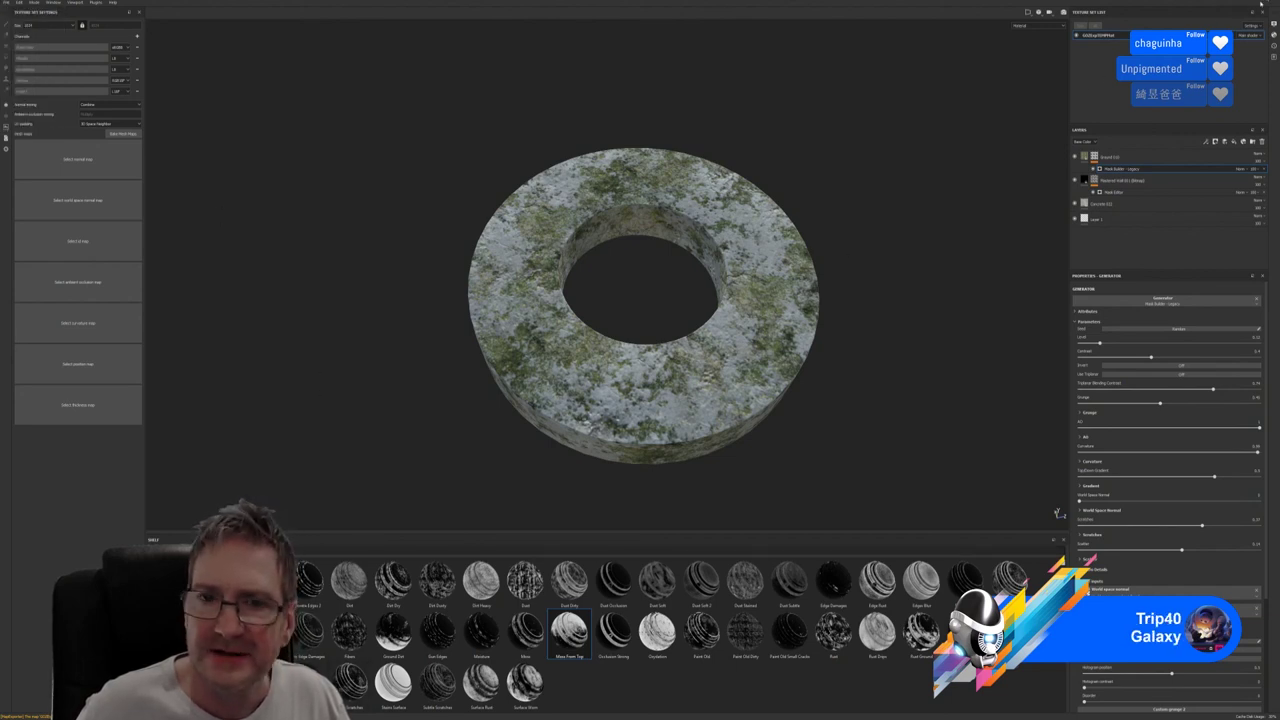
pyautogui.hotkey('alt', 'Tab')
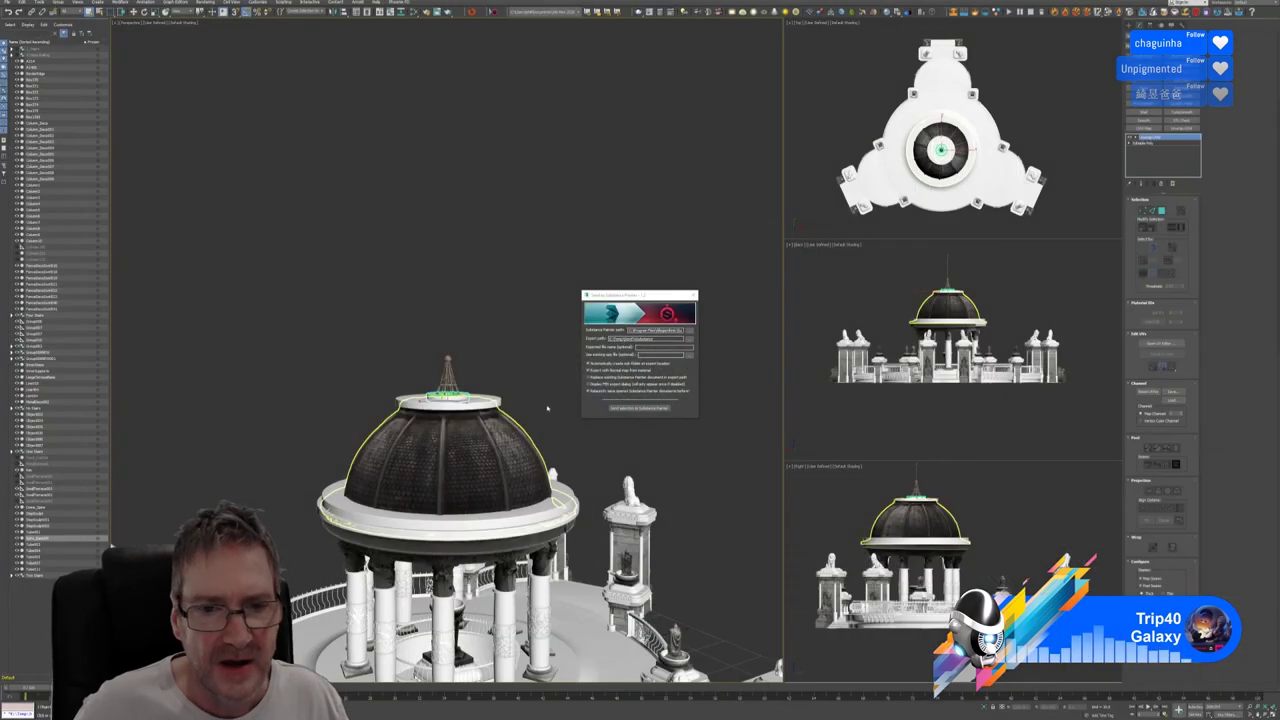
# In Slate, add a Standard material and a Bitmap loading the first Spire_Base04 texture
pyautogui.click(693, 295)
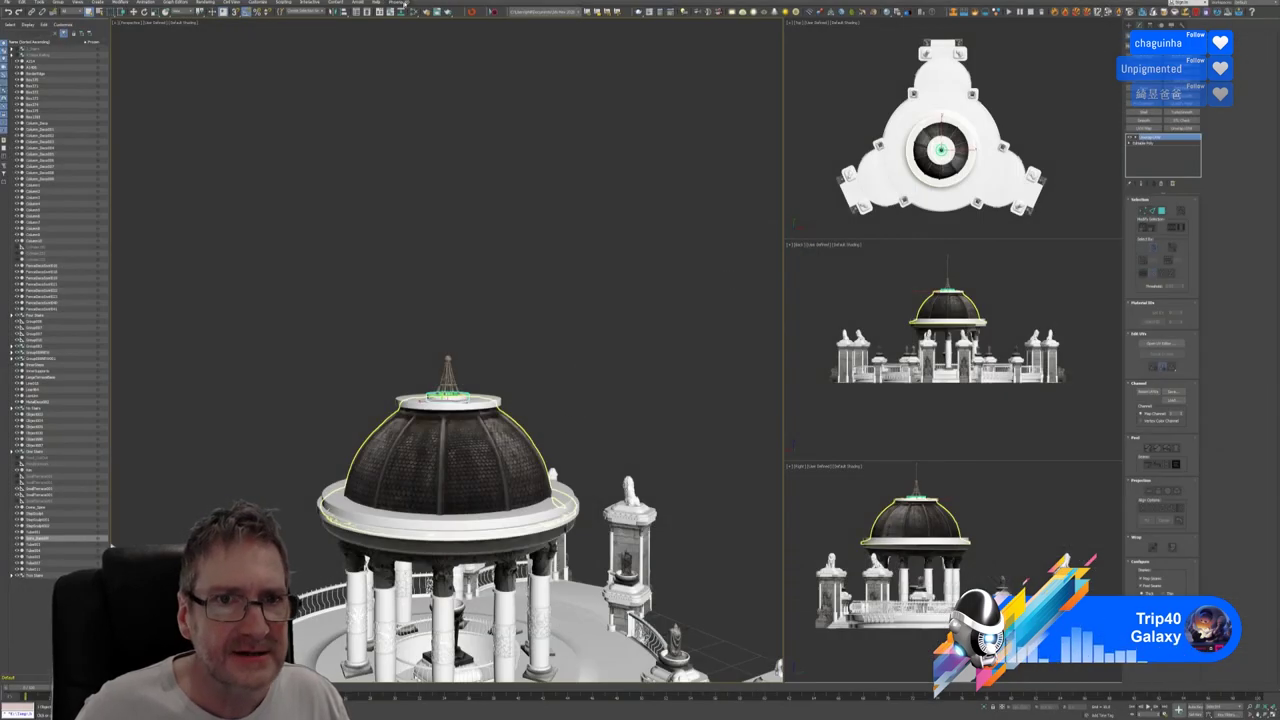
pyautogui.click(414, 12)
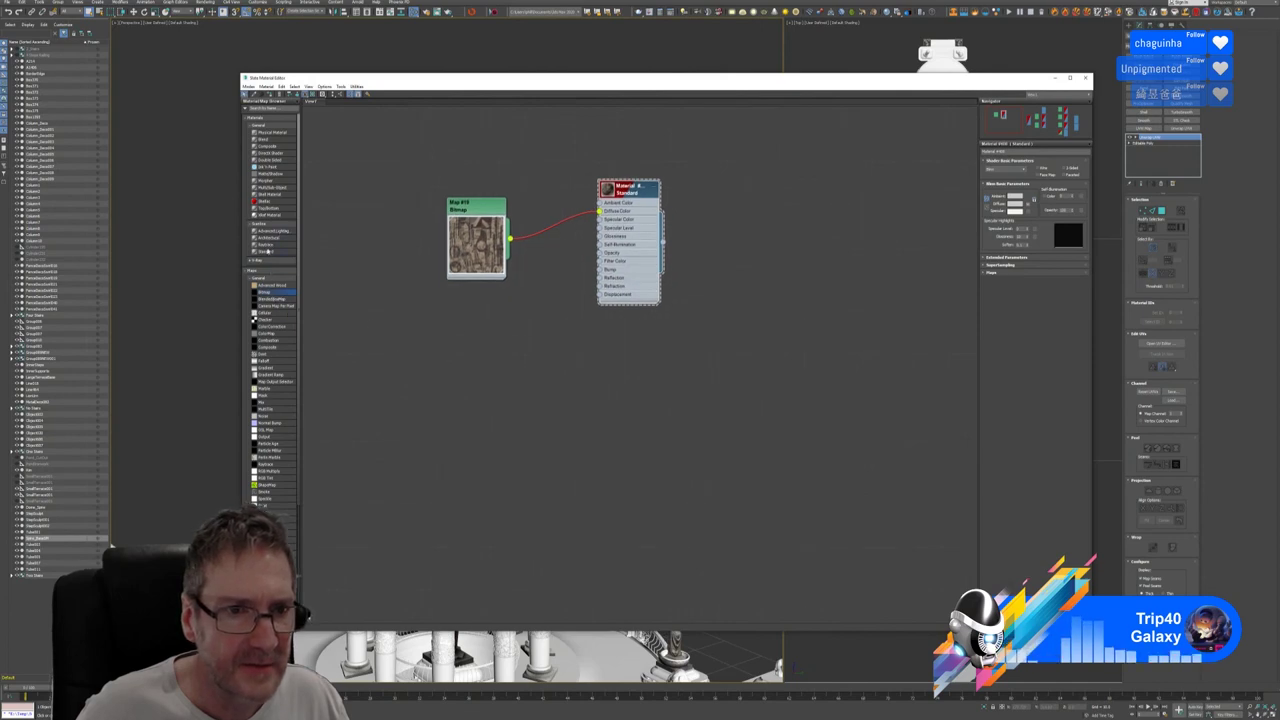
pyautogui.moveTo(268, 251); pyautogui.dragTo(612, 334)
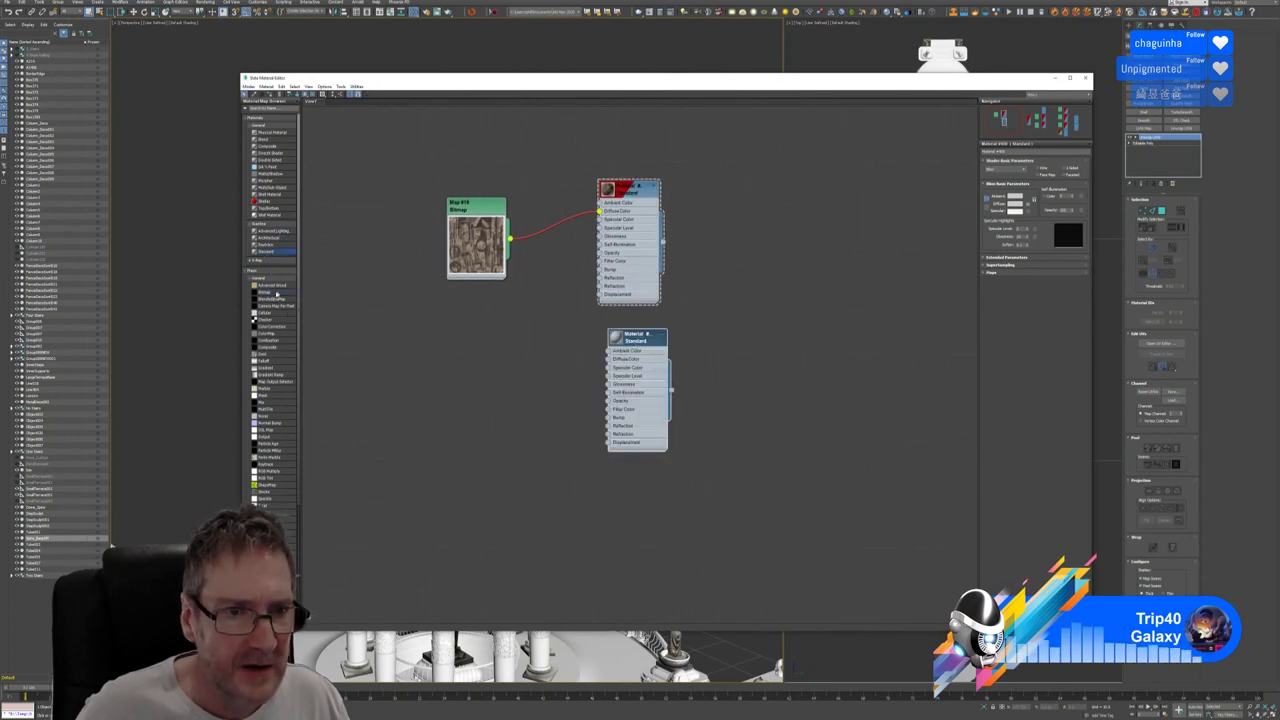
pyautogui.moveTo(272, 296); pyautogui.dragTo(315, 200)
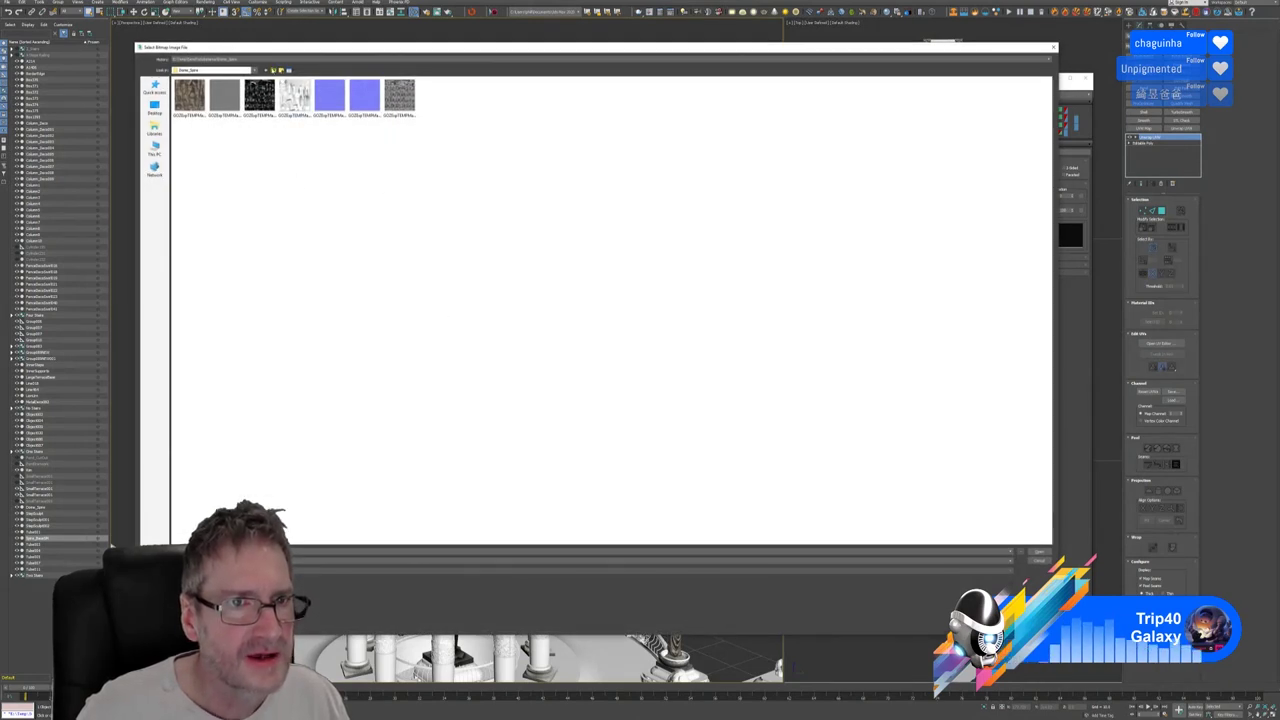
pyautogui.click(273, 70)
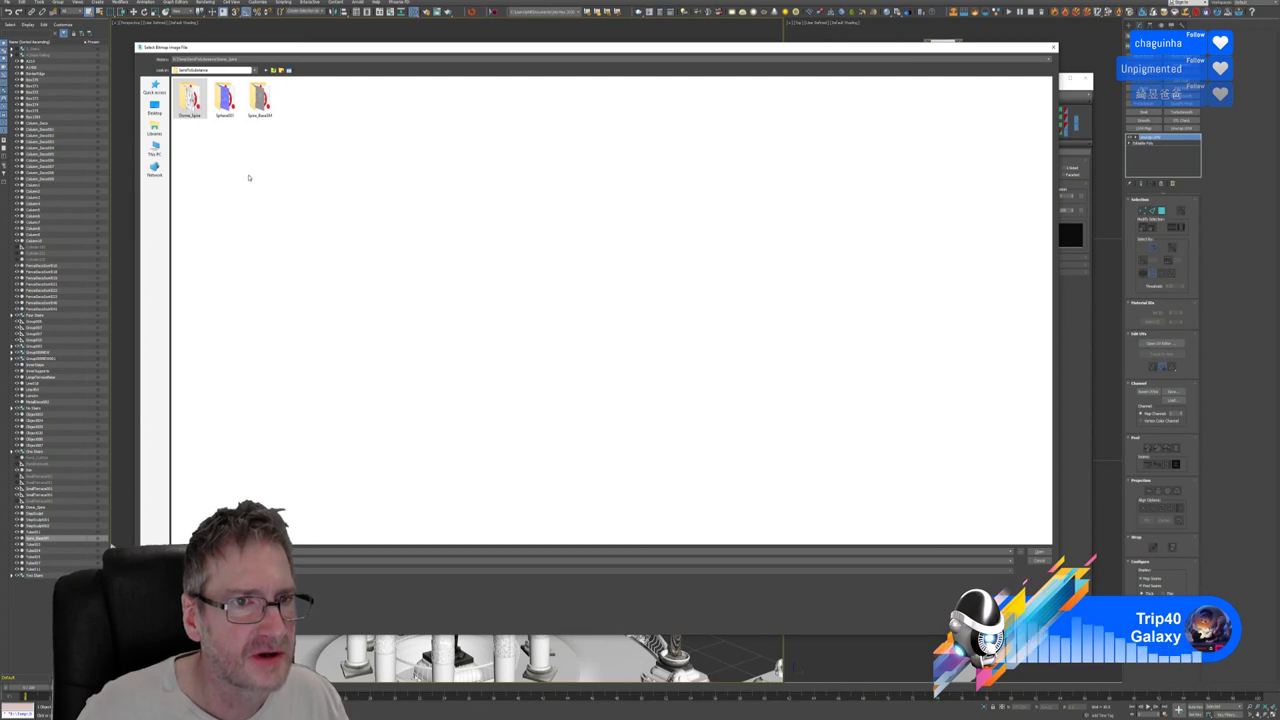
pyautogui.doubleClick(259, 100)
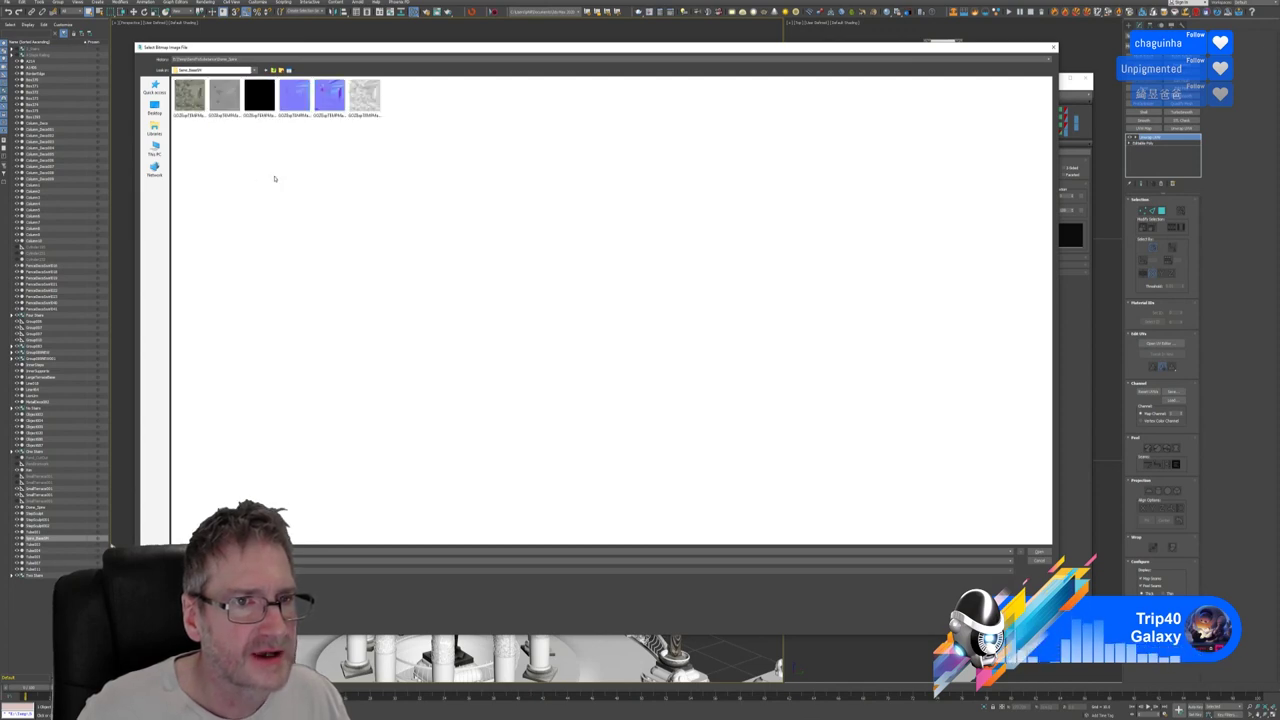
pyautogui.doubleClick(189, 95)
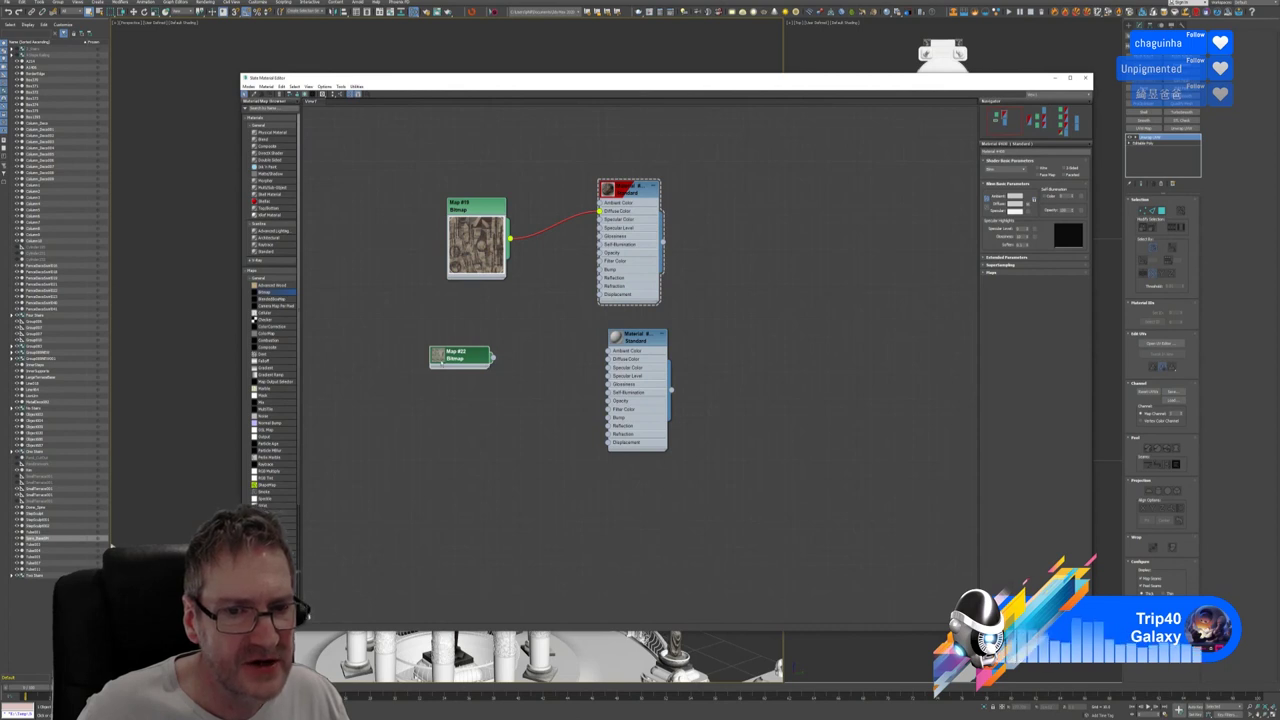
# Wire Map #22 into the new Standard material's Diffuse Color
pyautogui.click(436, 355)
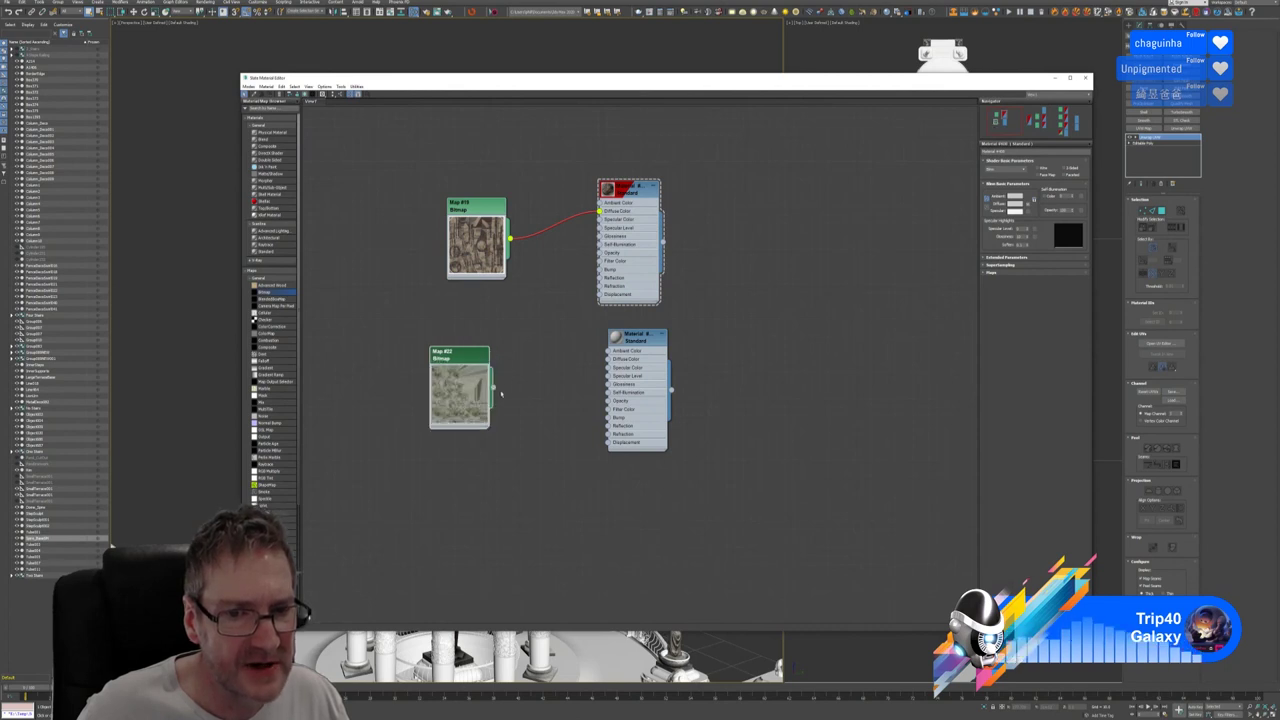
pyautogui.moveTo(493, 387); pyautogui.dragTo(612, 361)
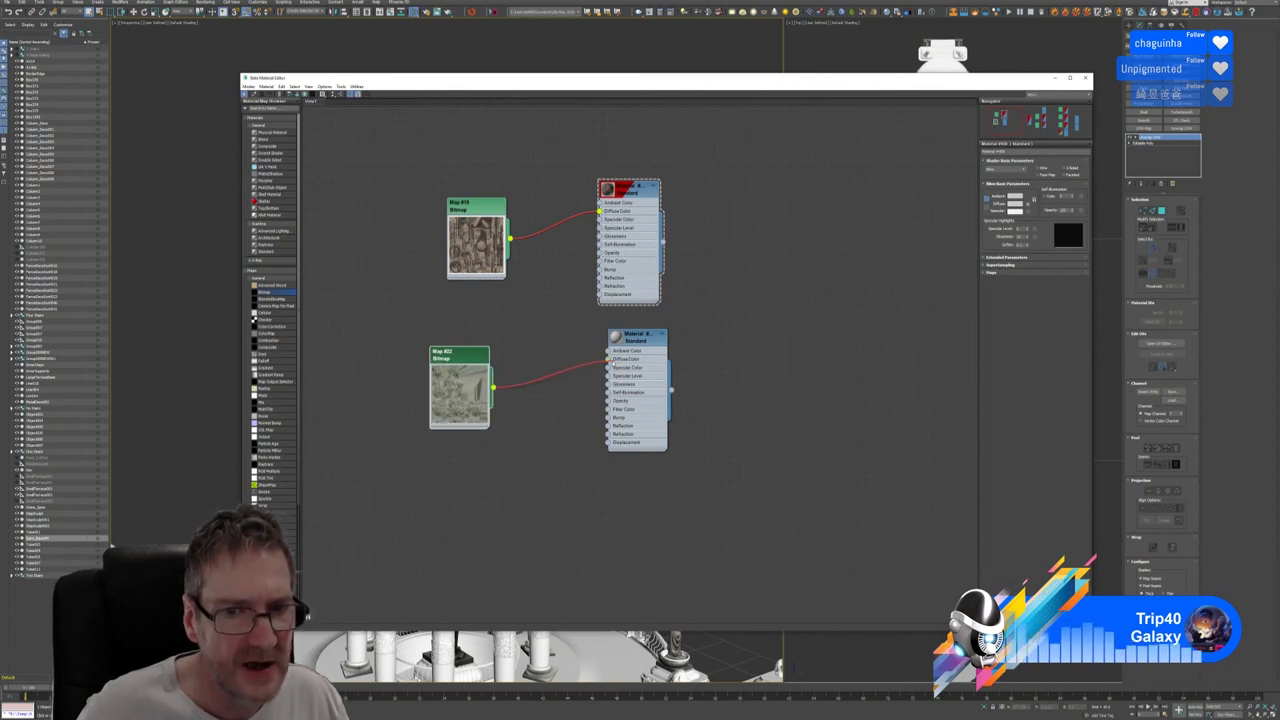
pyautogui.hotkey('ctrl', 'z')
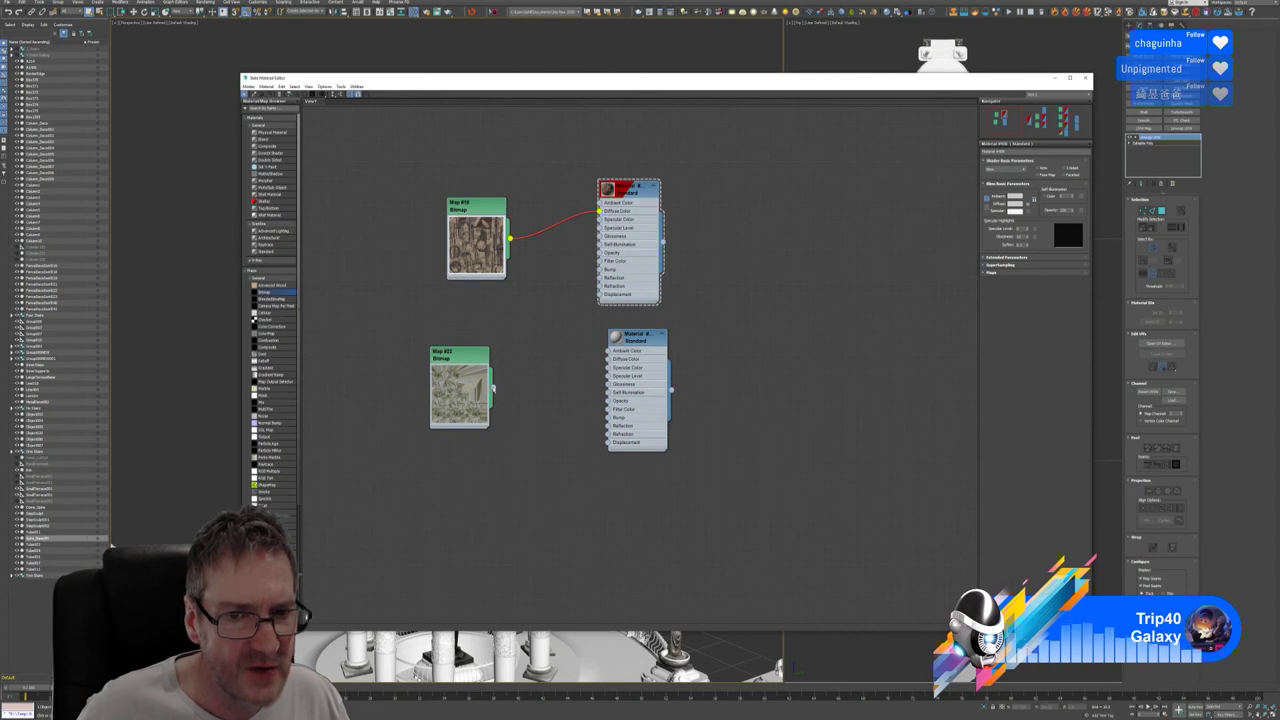
pyautogui.moveTo(493, 387); pyautogui.dragTo(612, 358)
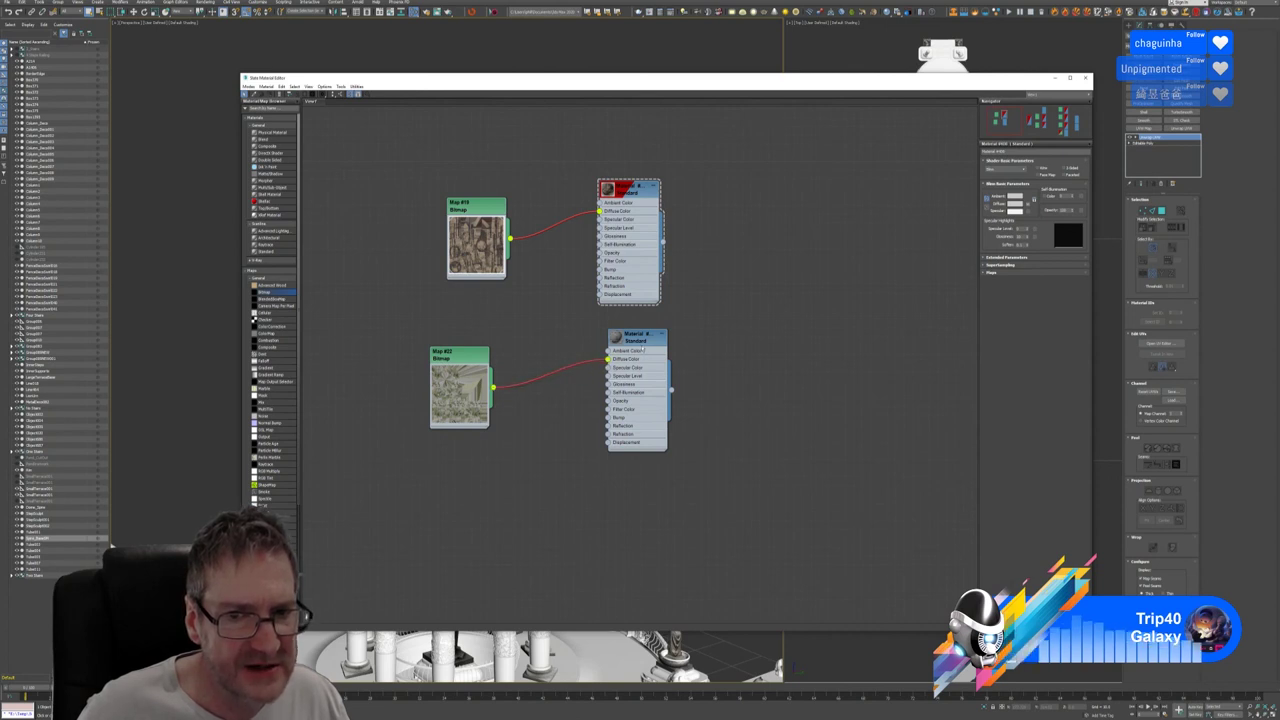
# Assign the material to the selected spire base and show it shaded in the viewport
pyautogui.rightClick(636, 343)
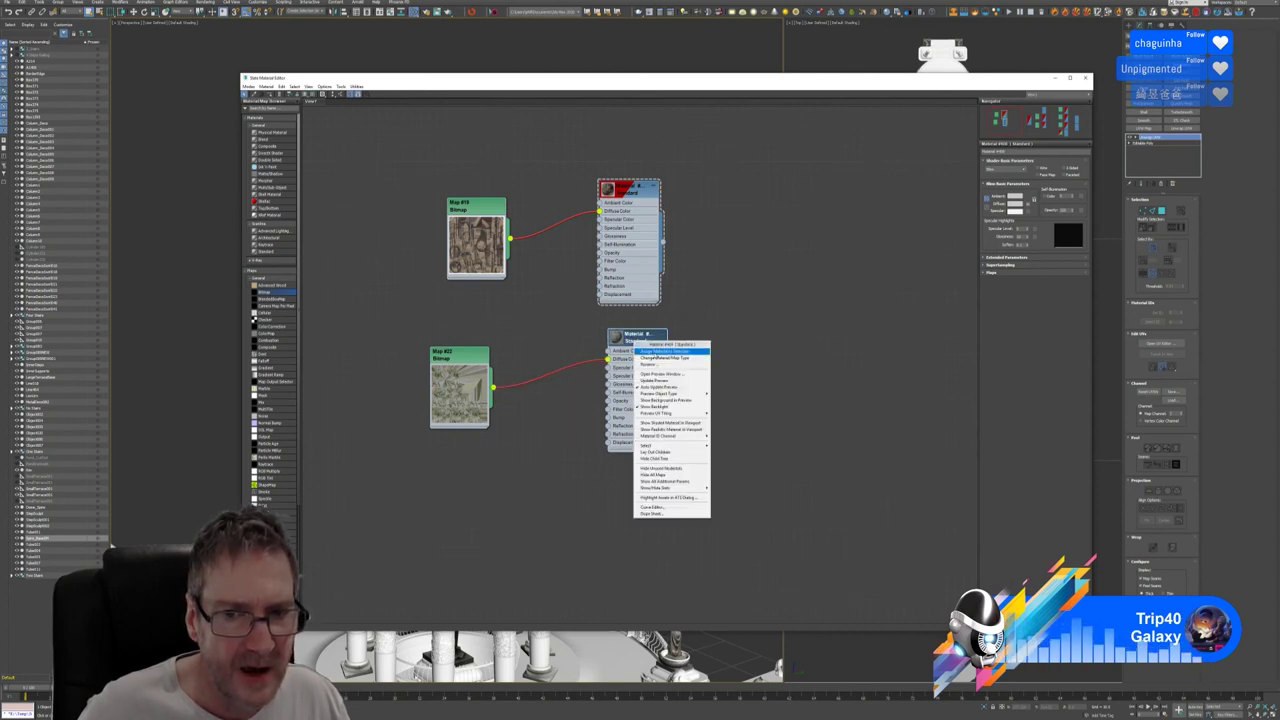
pyautogui.click(668, 422)
pyautogui.rightClick(646, 345)
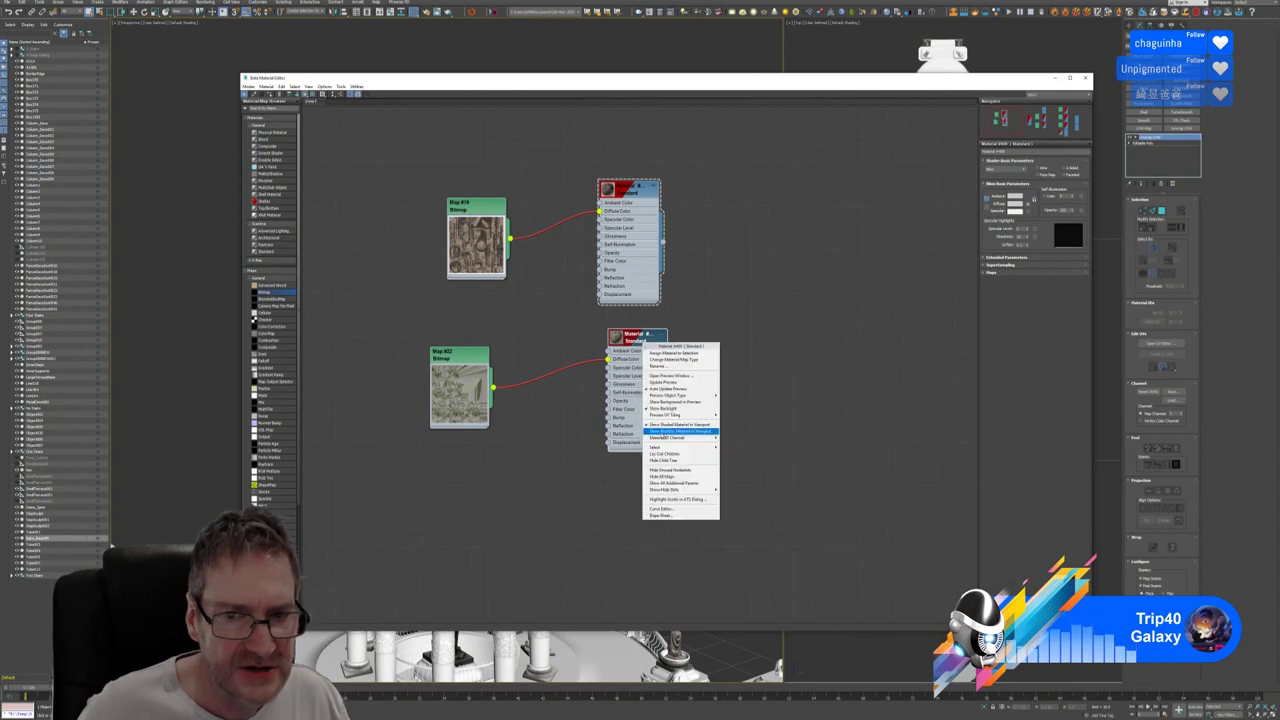
pyautogui.click(680, 431)
pyautogui.rightClick(633, 337)
pyautogui.click(665, 346)
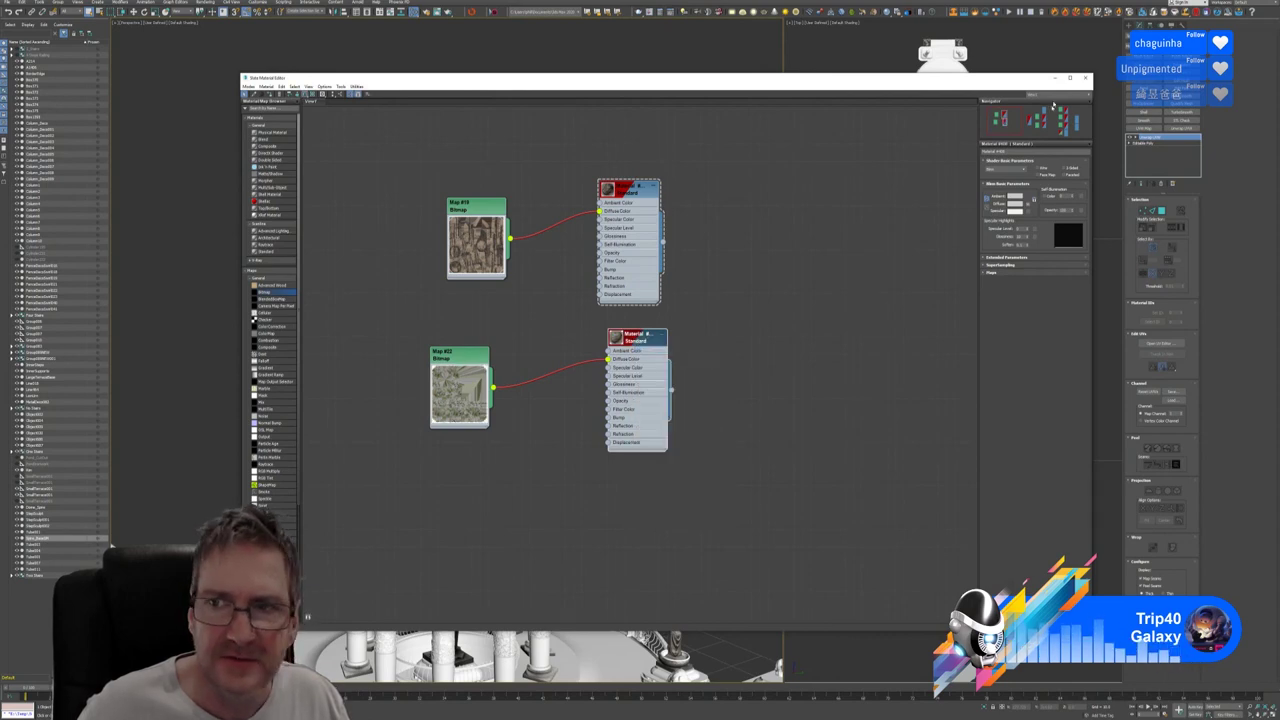
pyautogui.click(1085, 77)
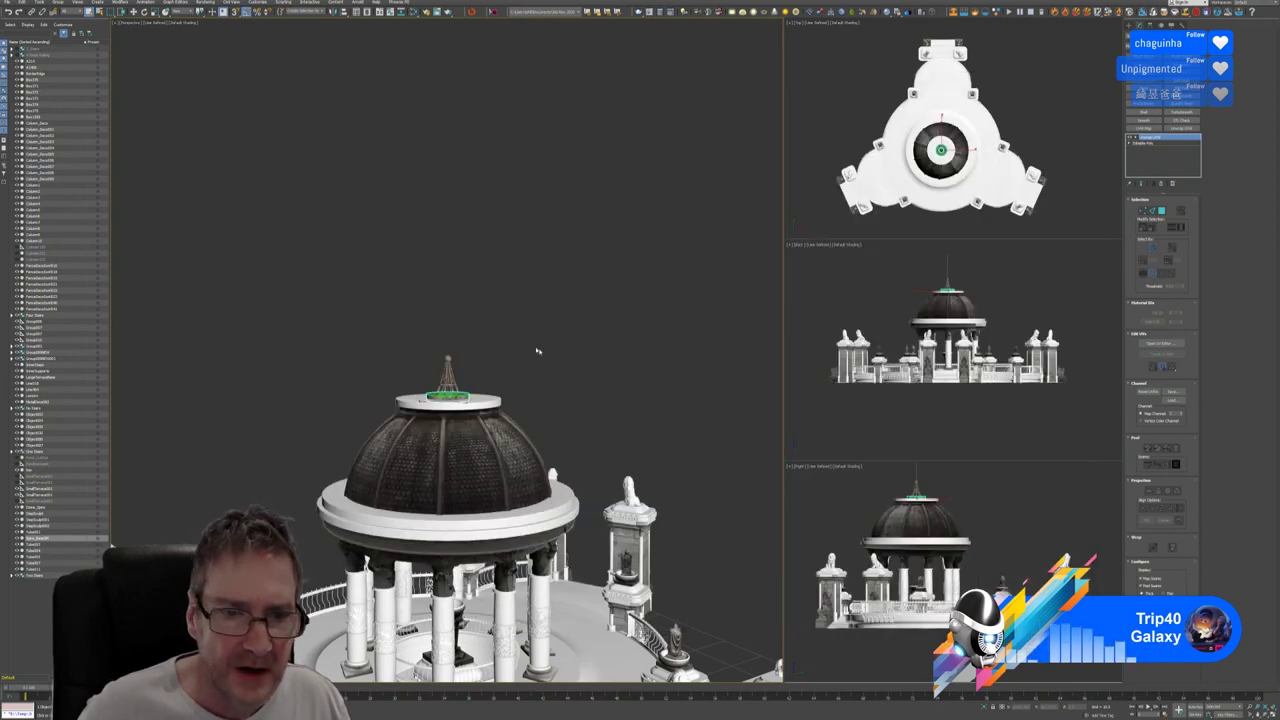
pyautogui.scroll(4, 537, 351)
pyautogui.scroll(2, 586, 400)
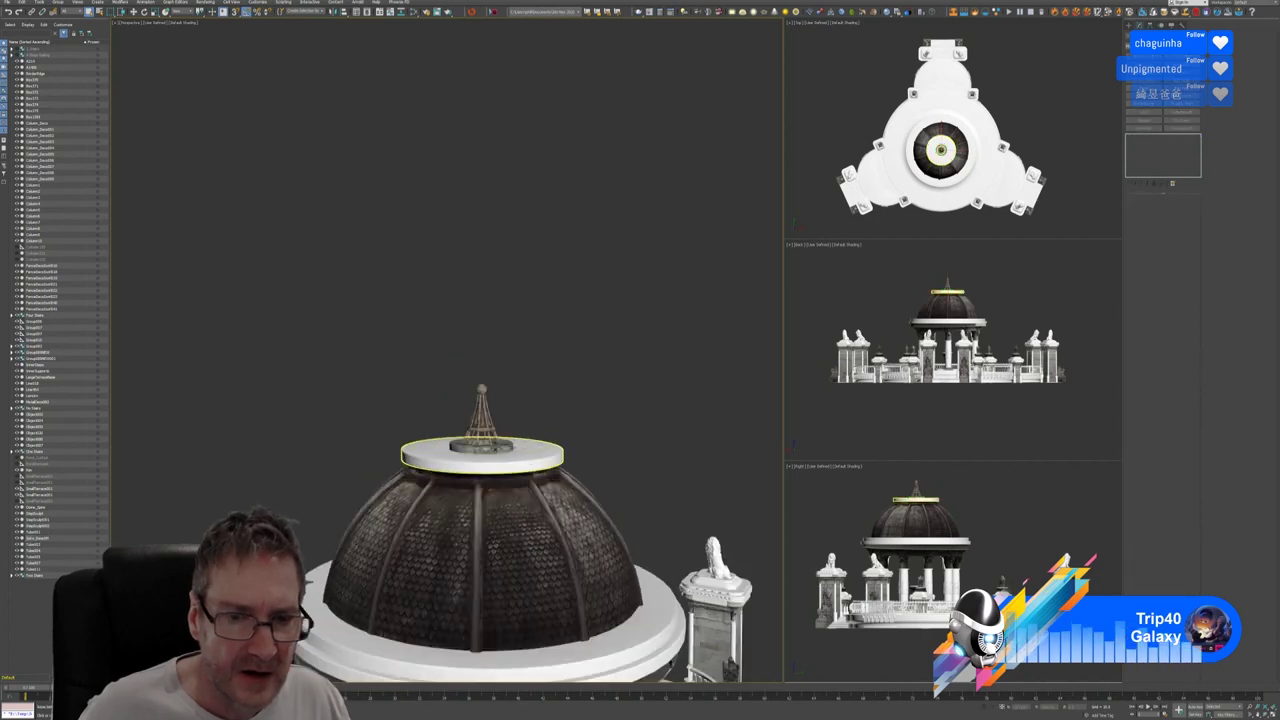
pyautogui.scroll(4, 526, 340)
pyautogui.scroll(2, 558, 340)
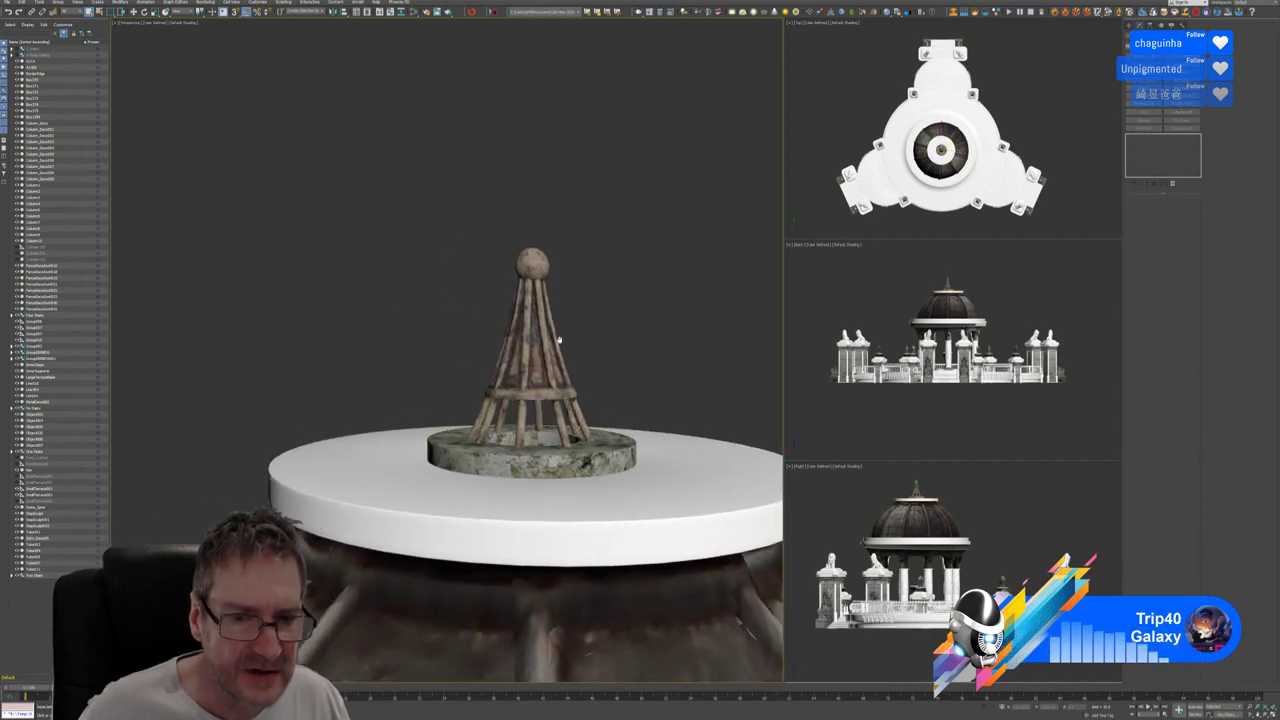
pyautogui.scroll(-6, 558, 340)
pyautogui.moveTo(571, 337); pyautogui.dragTo(487, 268, button='middle')
pyautogui.click(520, 399)
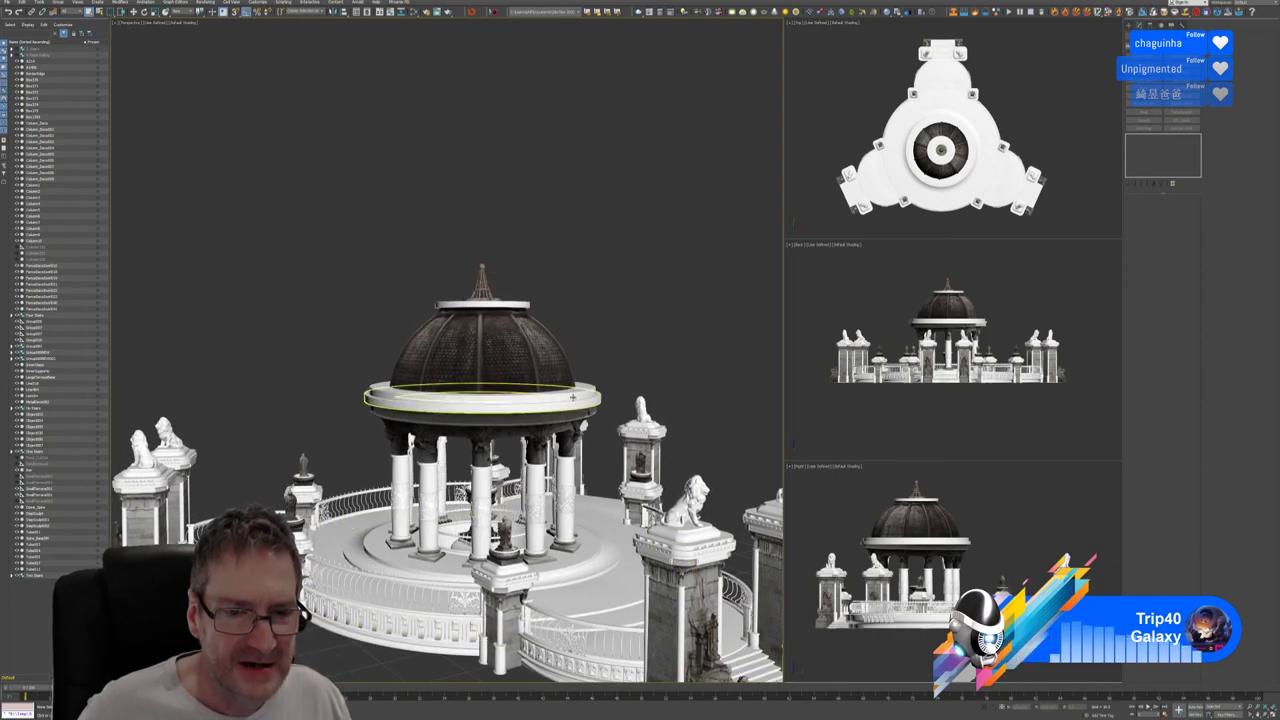
pyautogui.scroll(-5, 526, 311)
pyautogui.click(540, 304)
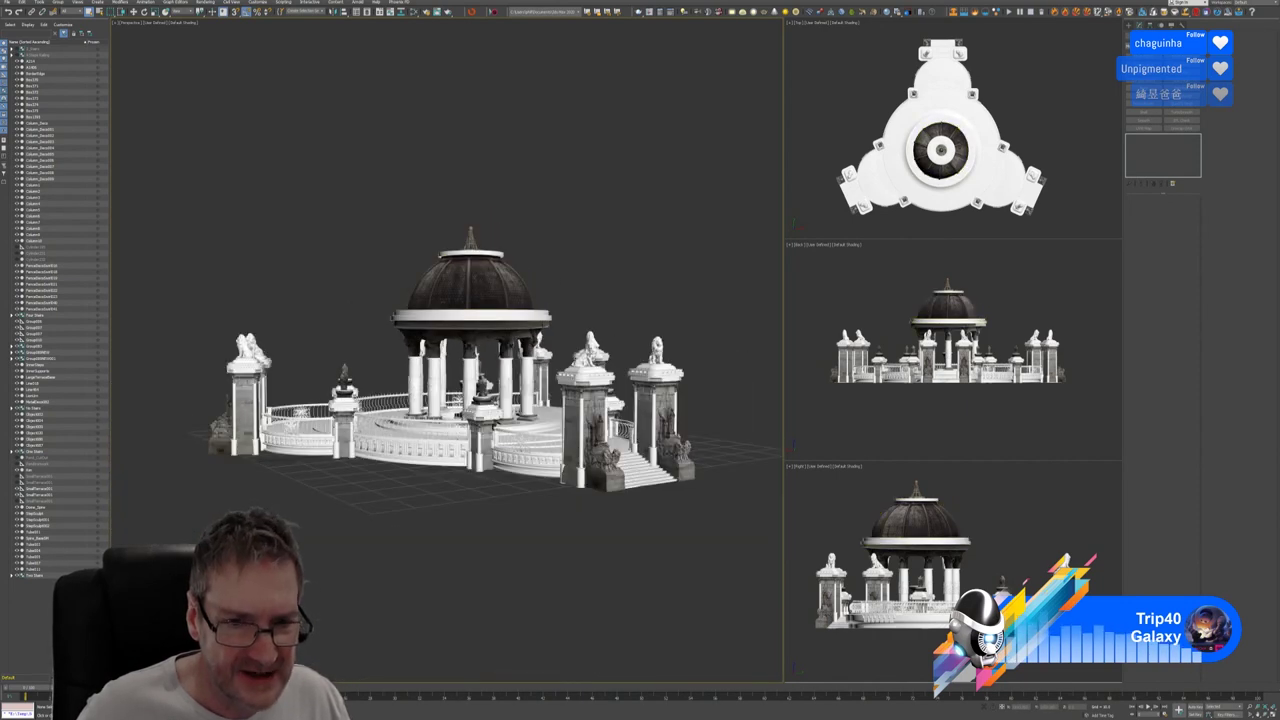
pyautogui.keyDown('alt'); pyautogui.moveTo(454, 522); pyautogui.dragTo(416, 497, button='middle'); pyautogui.keyUp('alt')
pyautogui.click(416, 492)
pyautogui.scroll(3, 430, 485)
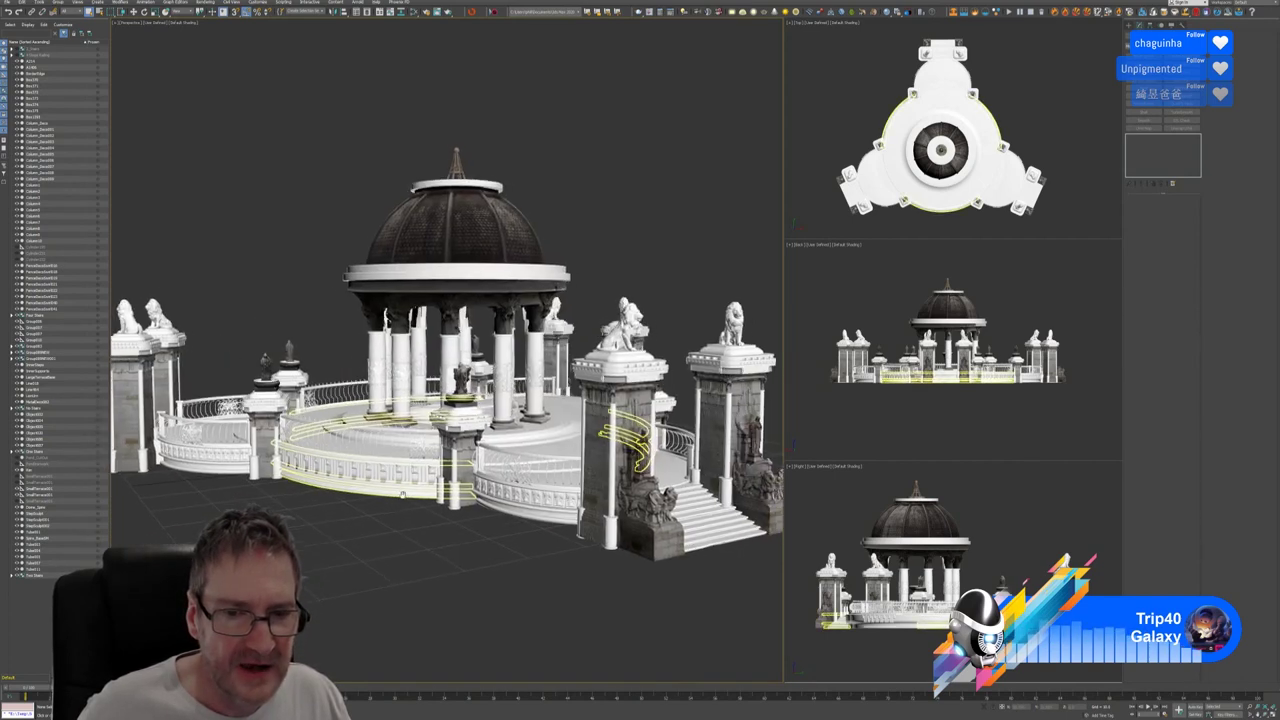